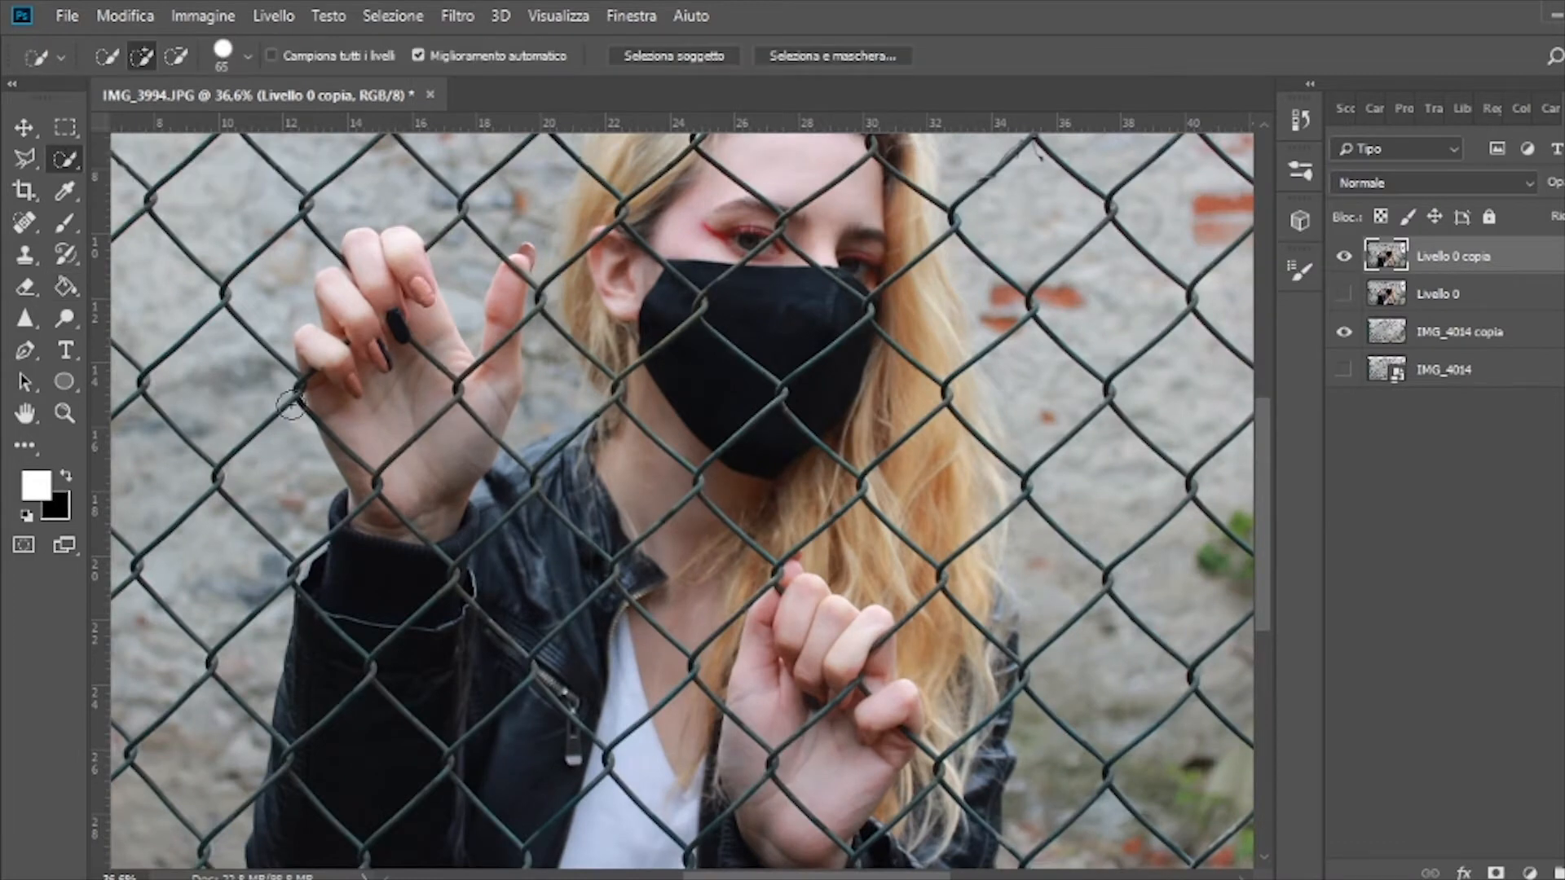
- Quick-select the fence cell over the white shirt and hide it with an inverted layer mask on Livello 0 copia
{"action": "scroll", "coordinate": [681, 499], "scroll_direction": "down", "scroll_amount": 5}
{"action": "left_click_drag", "start_coordinate": [699, 535], "coordinate": [703, 495]}
{"action": "scroll", "coordinate": [702, 495], "scroll_direction": "up", "scroll_amount": 3}
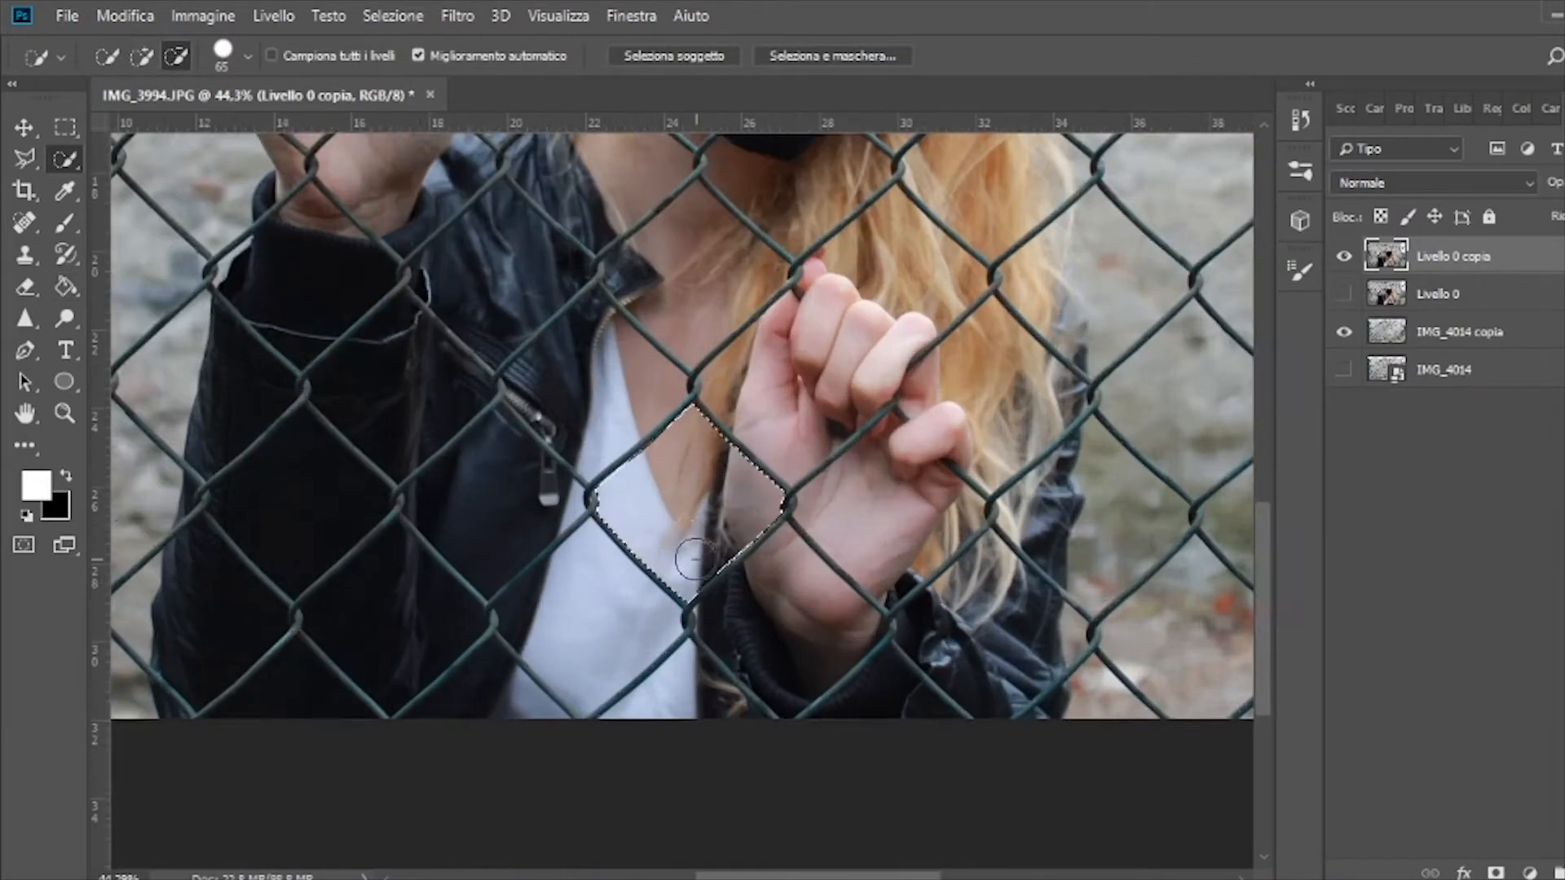
{"action": "left_click", "coordinate": [1495, 872]}
{"action": "key", "text": "ctrl+i"}
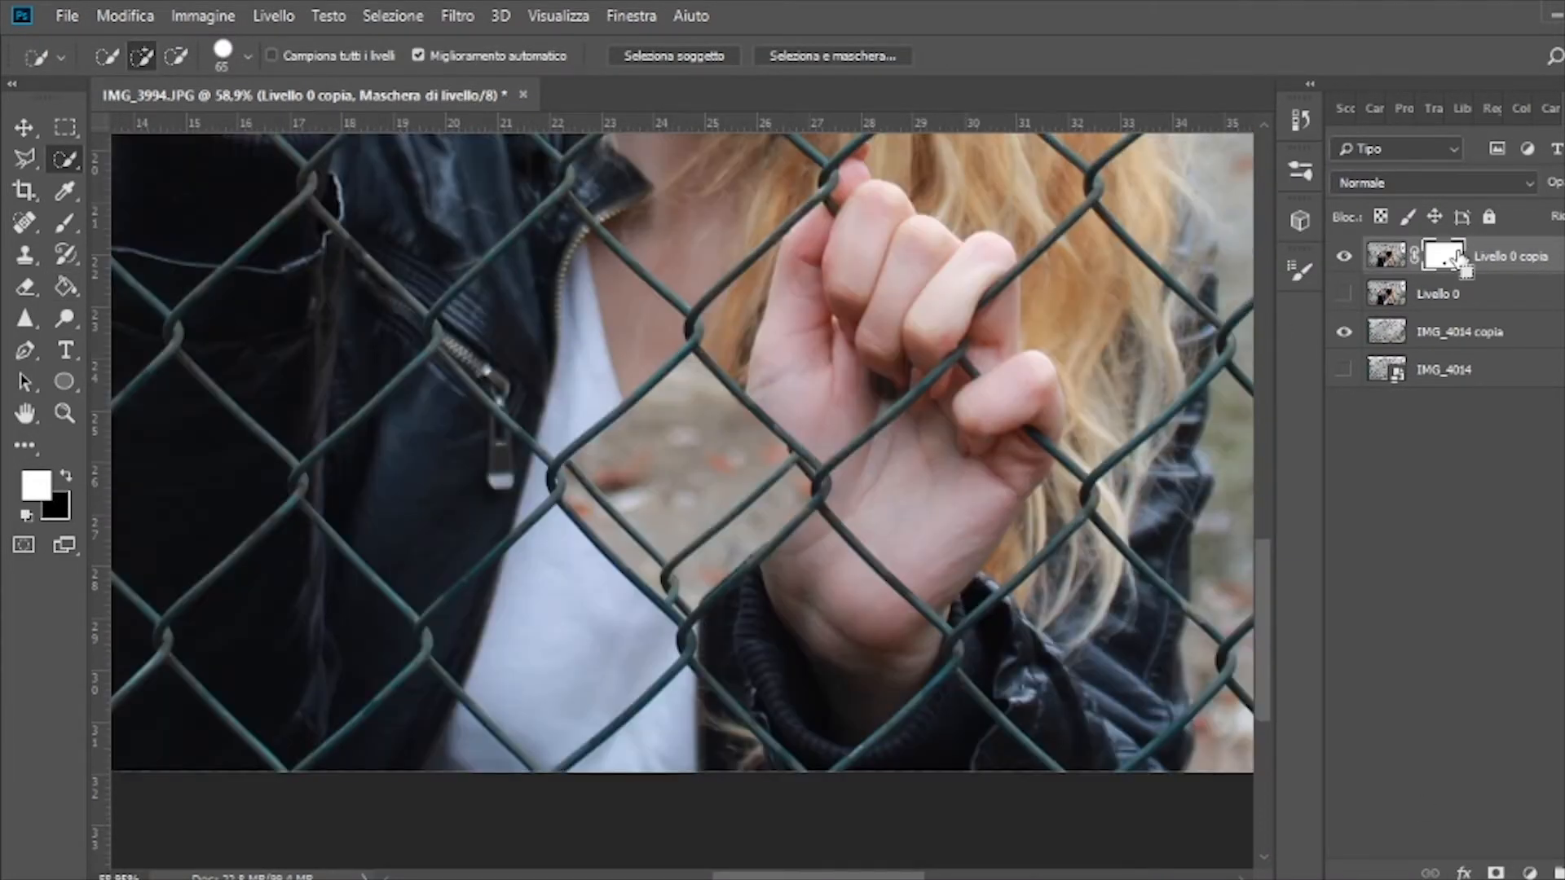
- Clone background texture over the stray fence wires inside the shirt cell on the IMG_4014 copia layer
{"action": "left_click", "coordinate": [1459, 331]}
{"action": "key", "text": "s"}
{"action": "left_click_drag", "start_coordinate": [559, 481], "coordinate": [676, 580]}
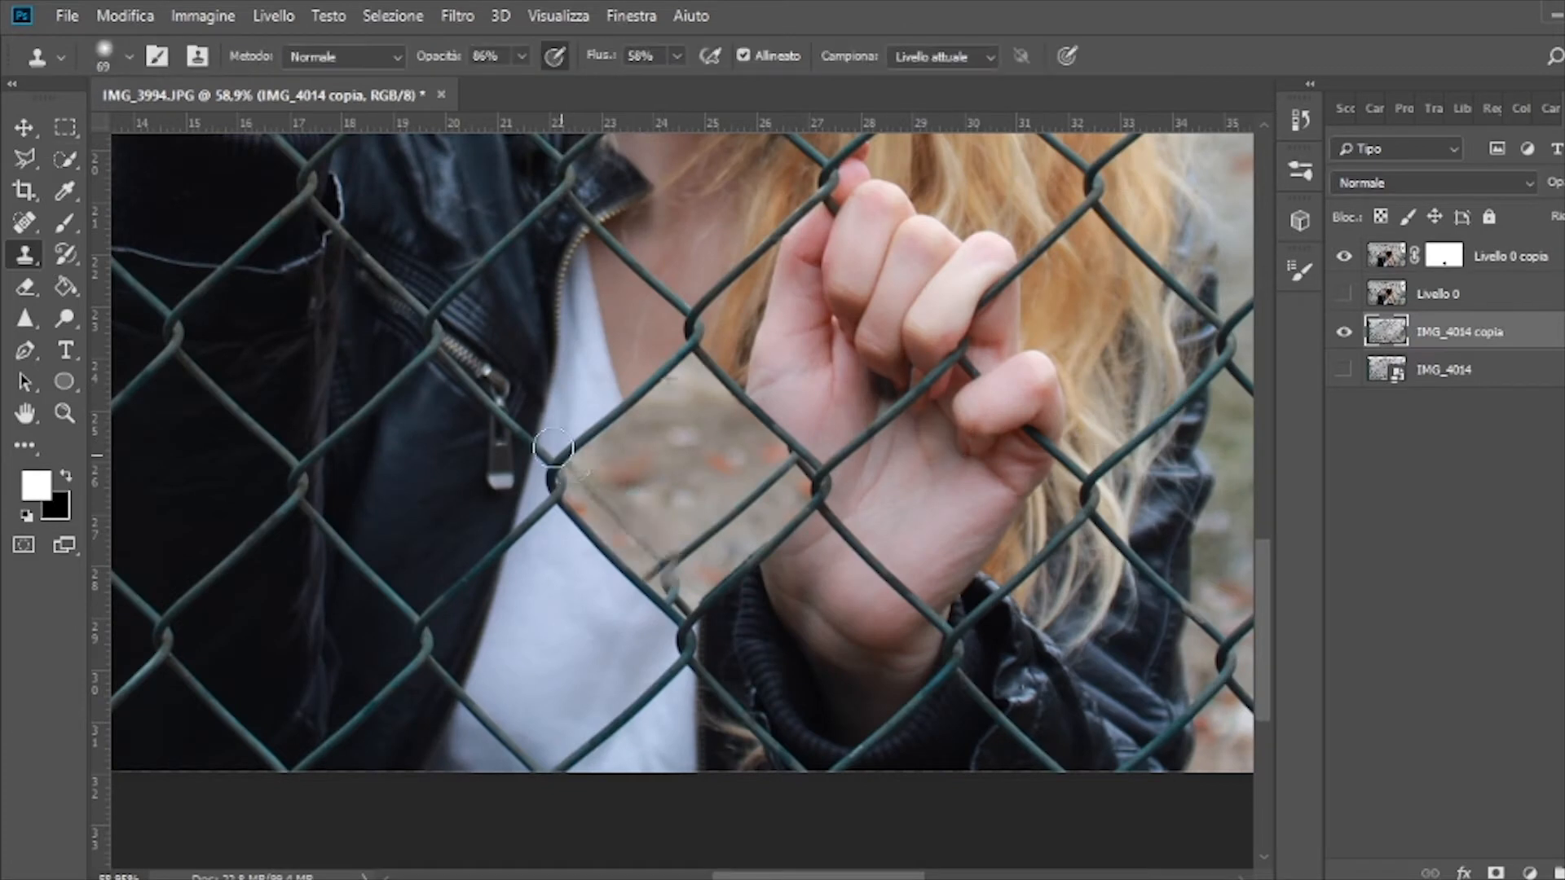
{"action": "left_click", "coordinate": [787, 462], "text": "shift"}
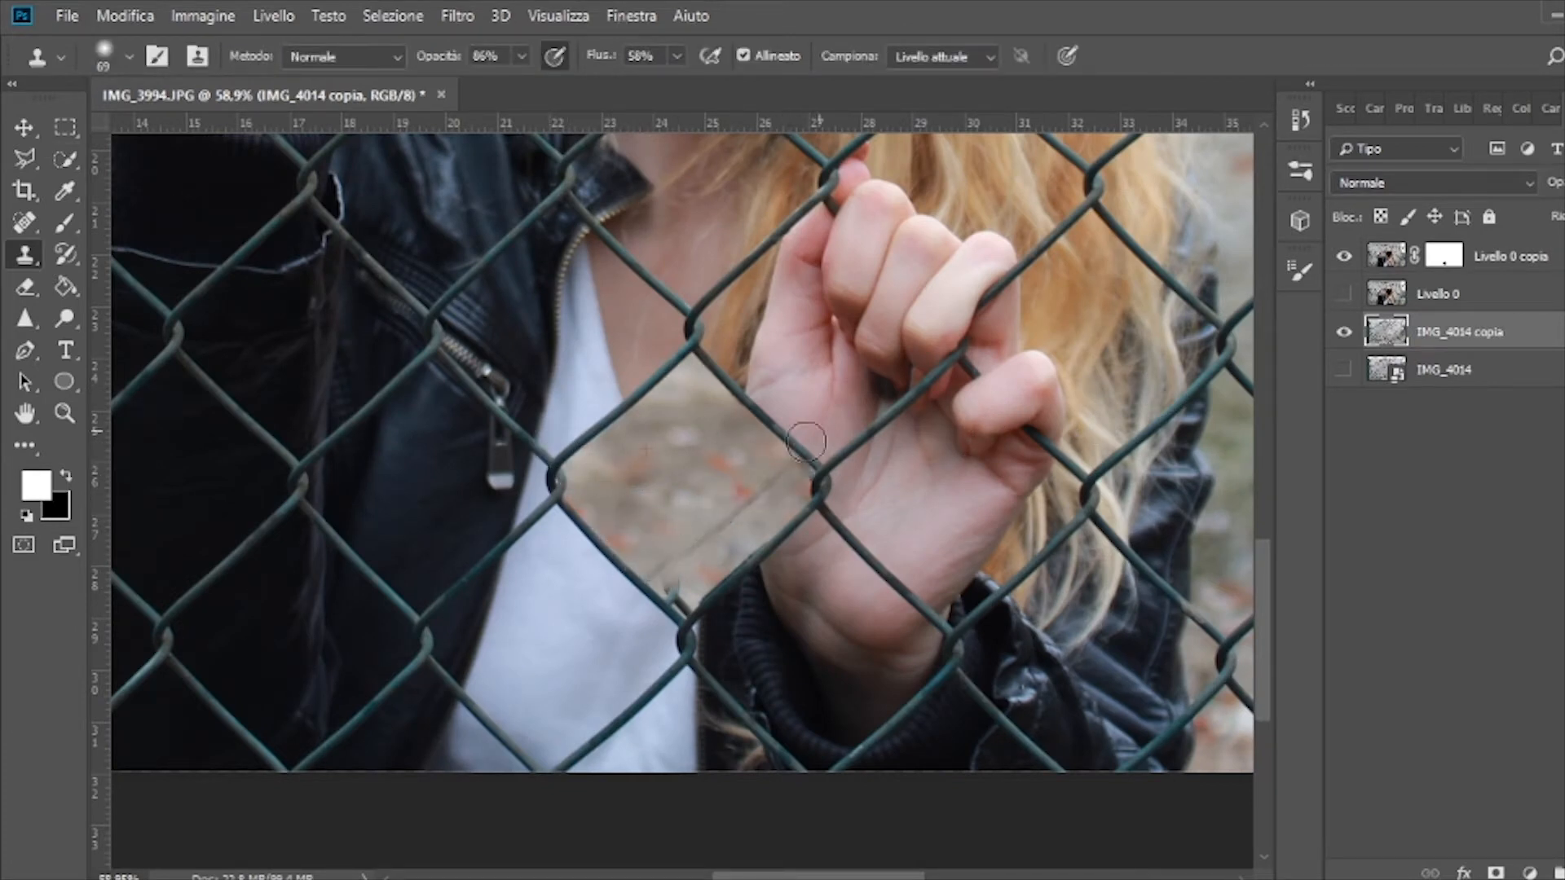
{"action": "scroll", "coordinate": [688, 628], "scroll_direction": "down", "scroll_amount": 1}
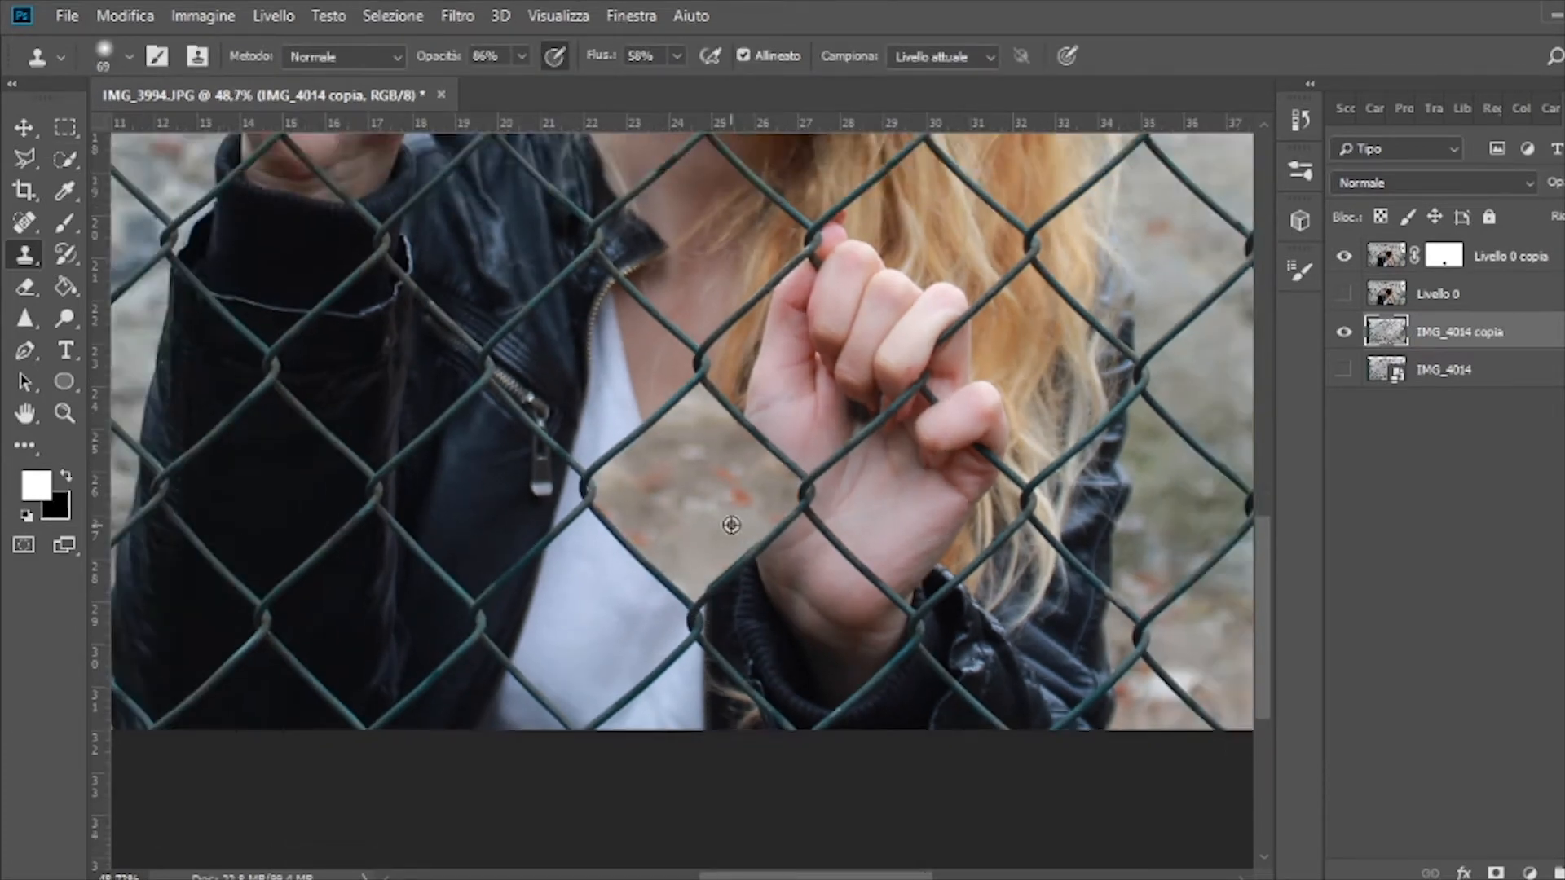
- Quick-select the fence cell over the jacket shoulder and fill it with black on the Livello 0 copia layer mask
{"action": "scroll", "coordinate": [730, 516], "scroll_direction": "up", "scroll_amount": 2}
{"action": "key", "text": "alt+period"}
{"action": "key", "text": "w"}
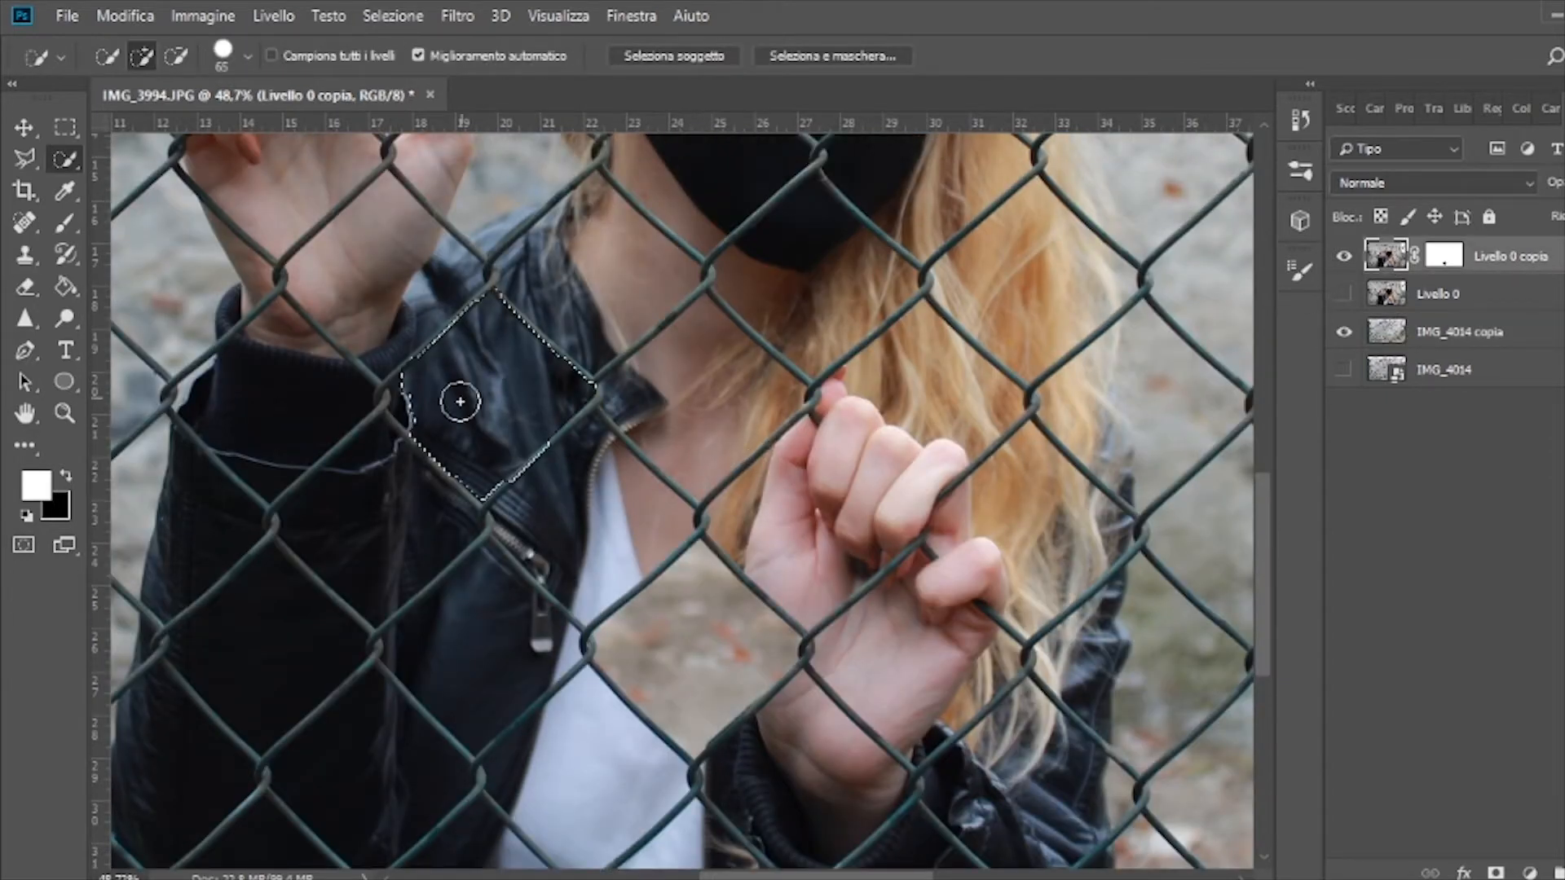
{"action": "key", "text": "g"}
{"action": "left_click", "coordinate": [468, 410]}
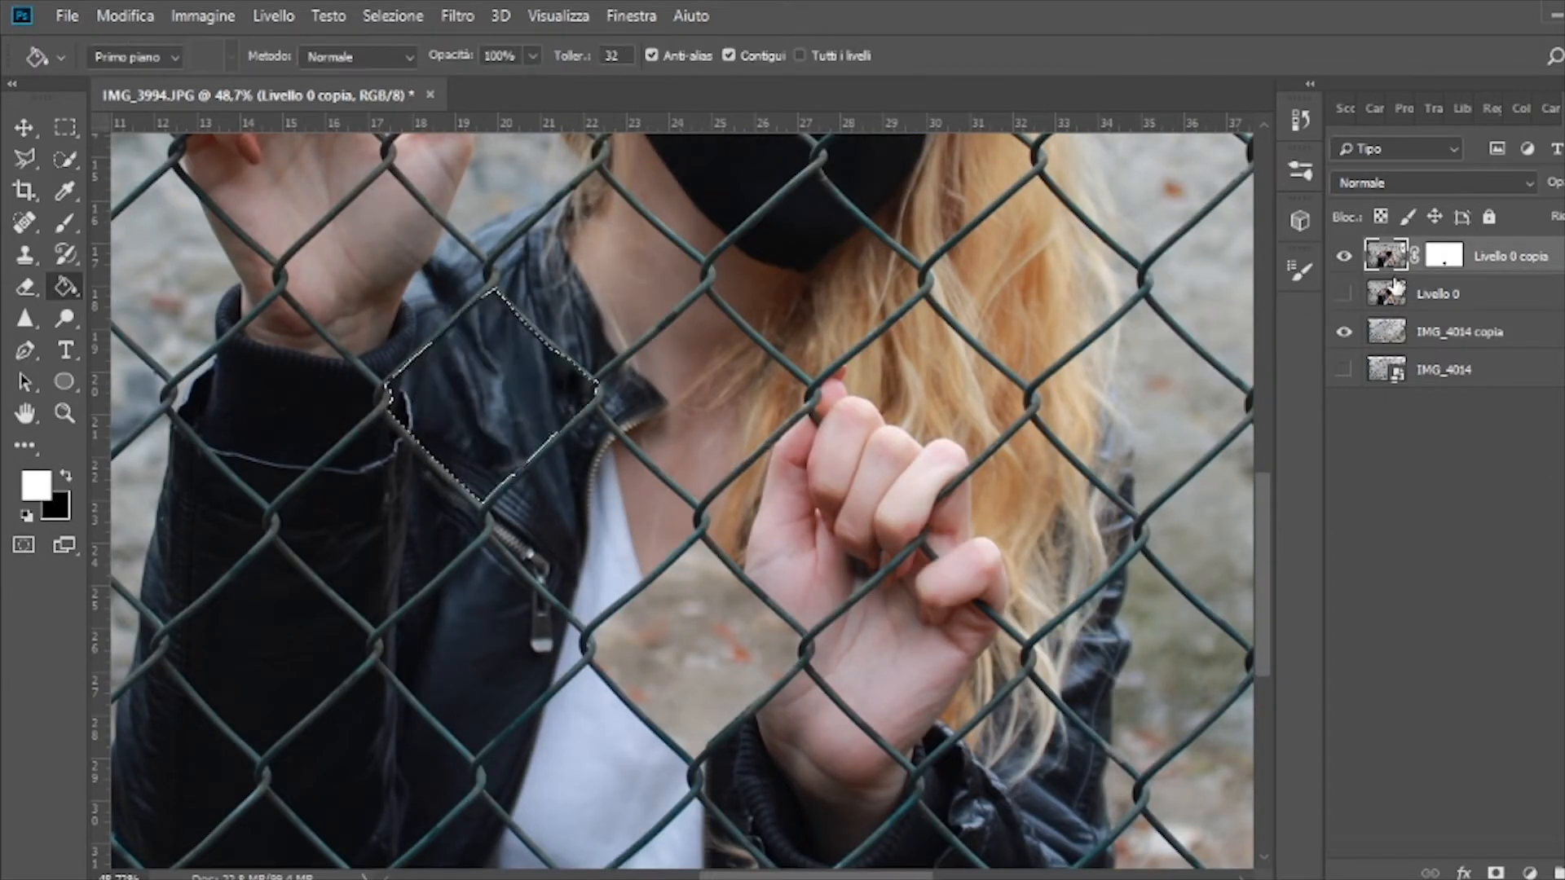
{"action": "left_click", "coordinate": [1443, 255]}
{"action": "key", "text": "x"}
{"action": "left_click", "coordinate": [456, 415]}
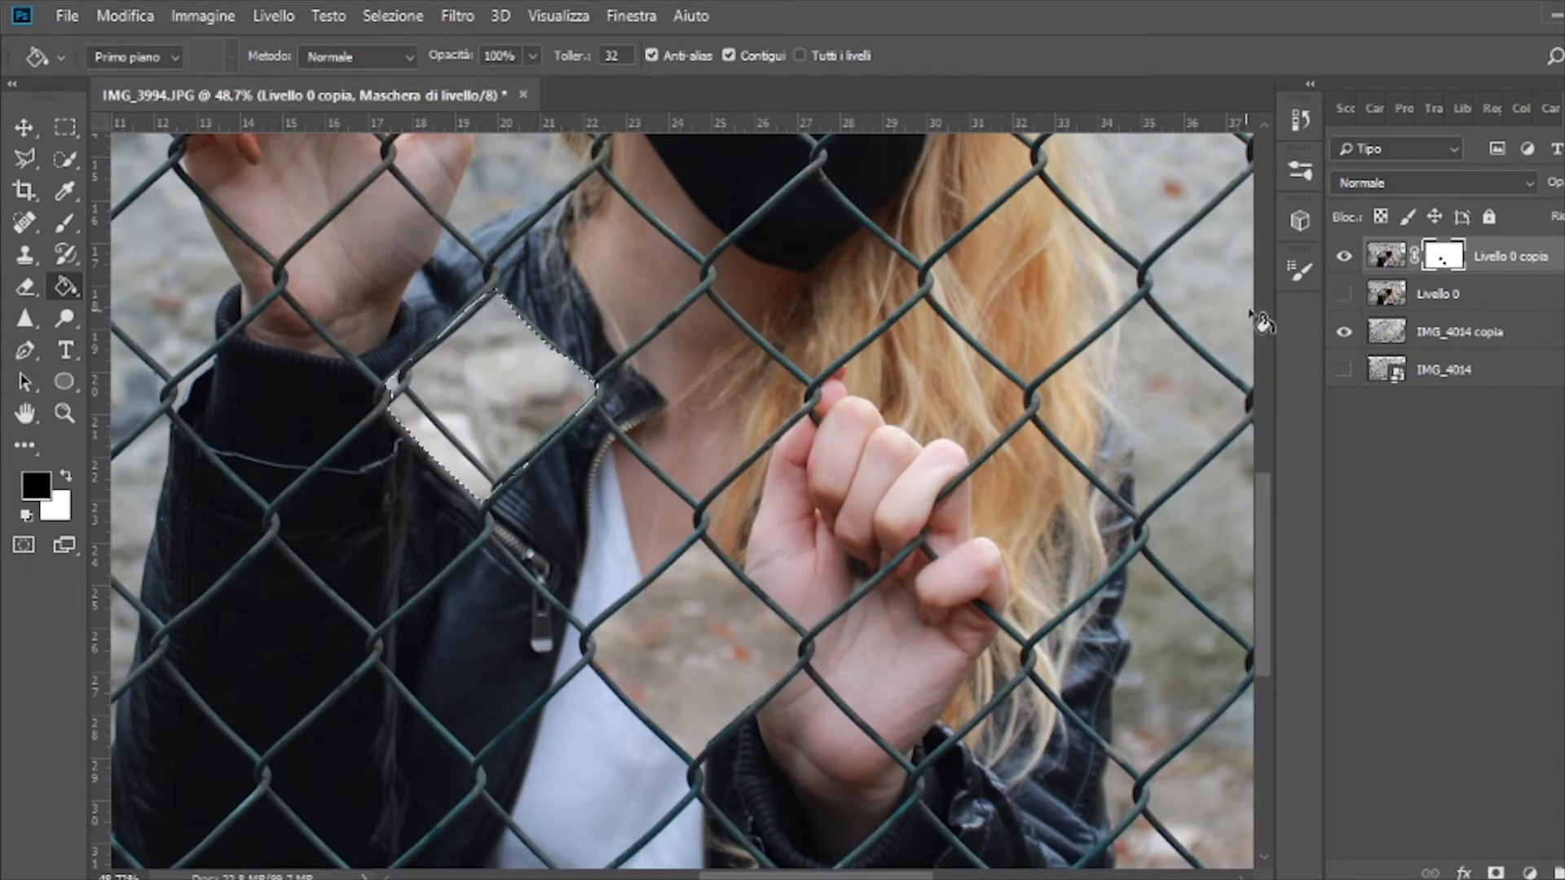
- Clone wall texture over the wire inside the jacket cell on IMG_4014 copia with 84% flow, and clear the selection
{"action": "left_click", "coordinate": [1385, 331]}
{"action": "key", "text": "s"}
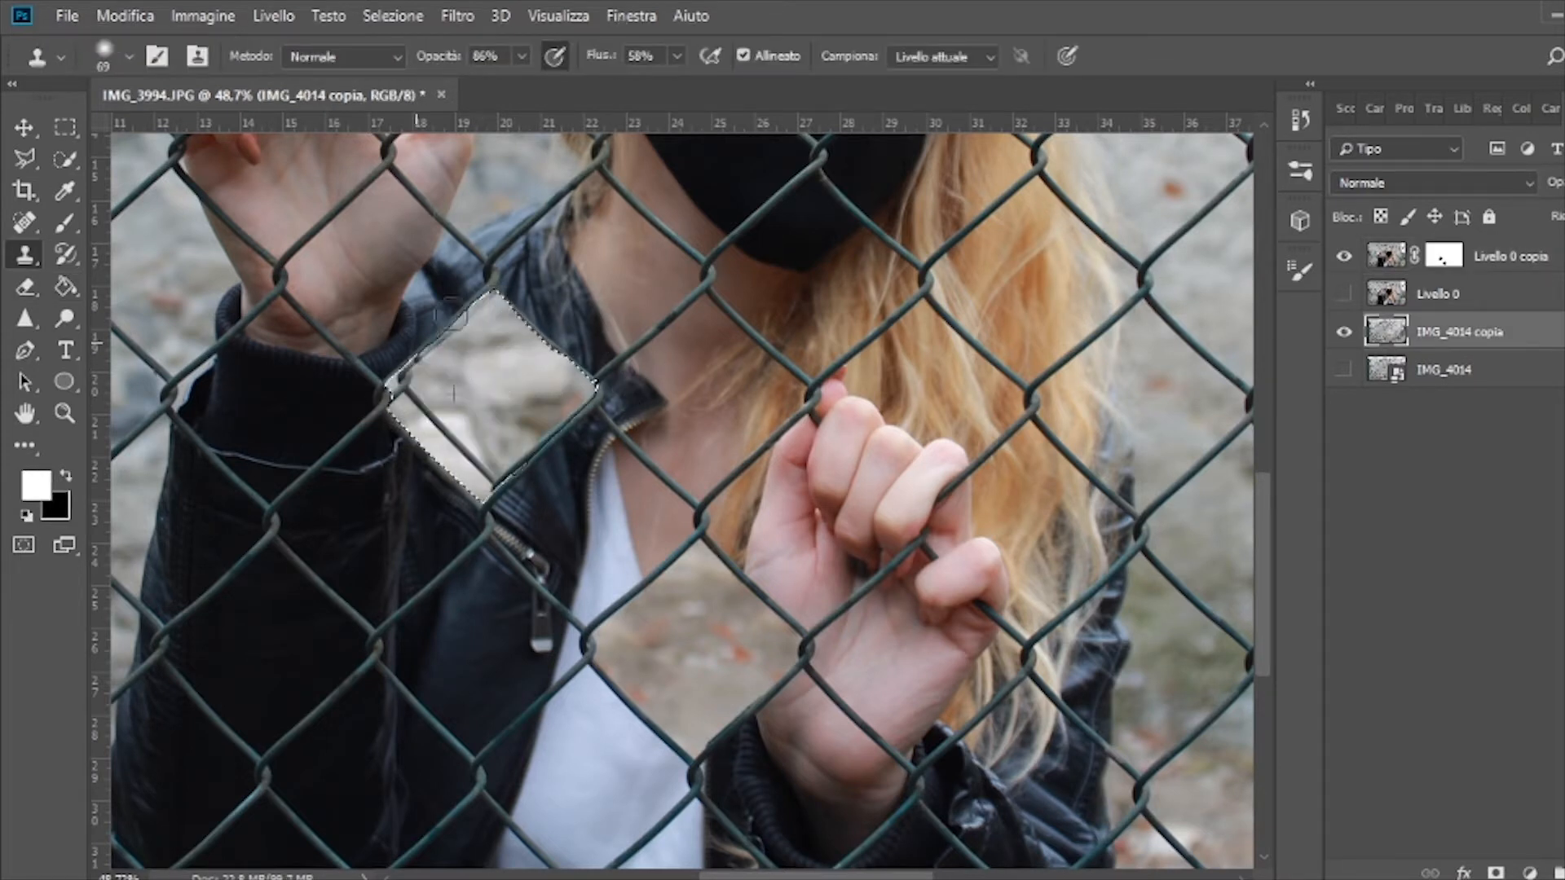
{"action": "key", "text": "shift+alt+p"}
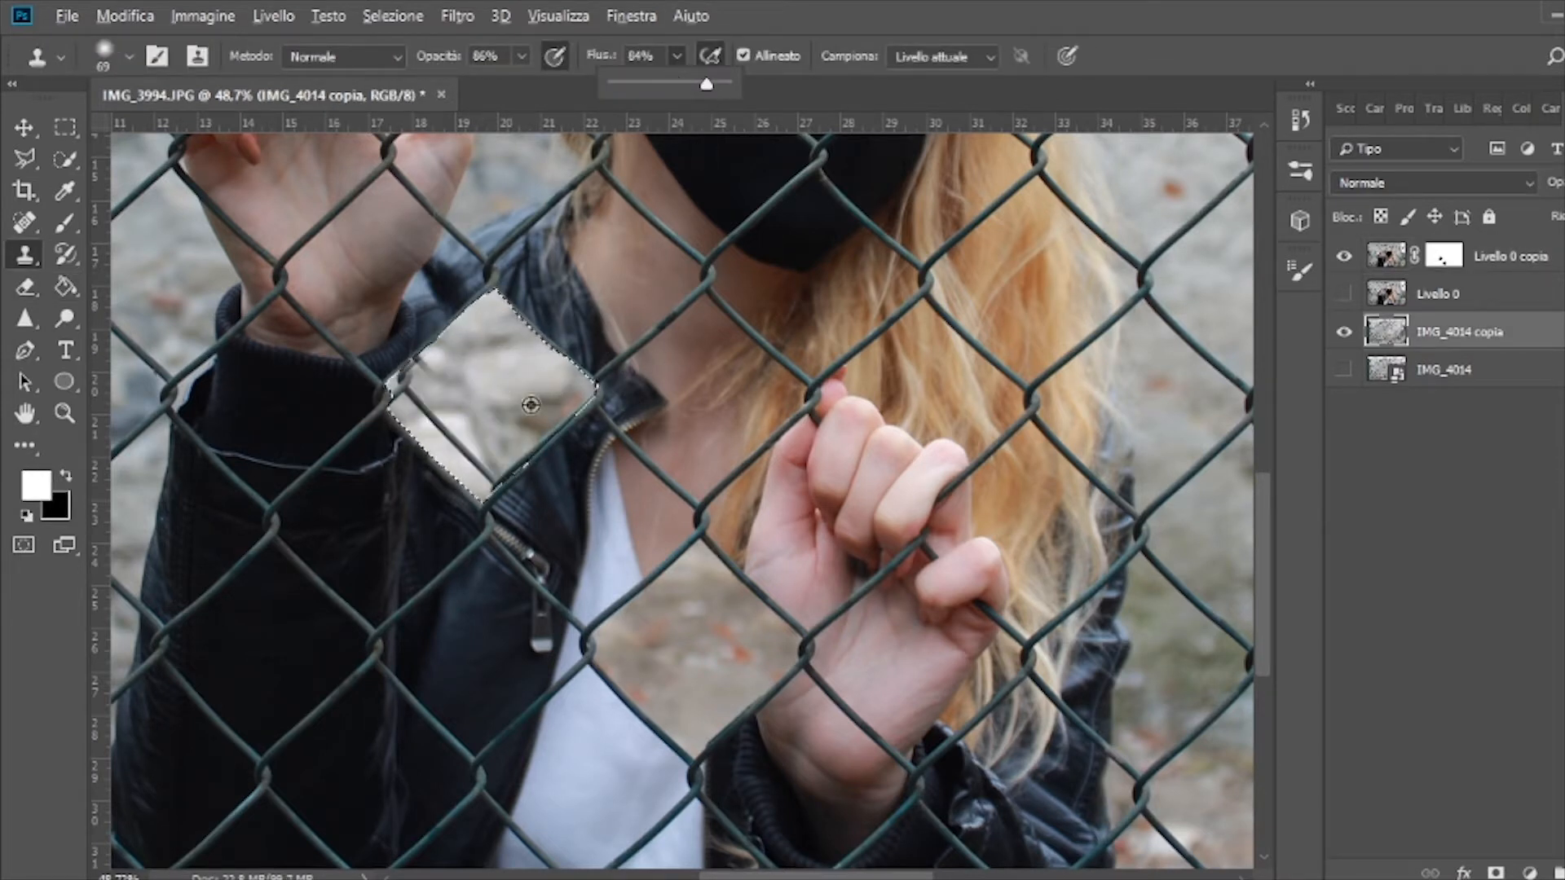
{"action": "left_click", "coordinate": [530, 405], "text": "alt"}
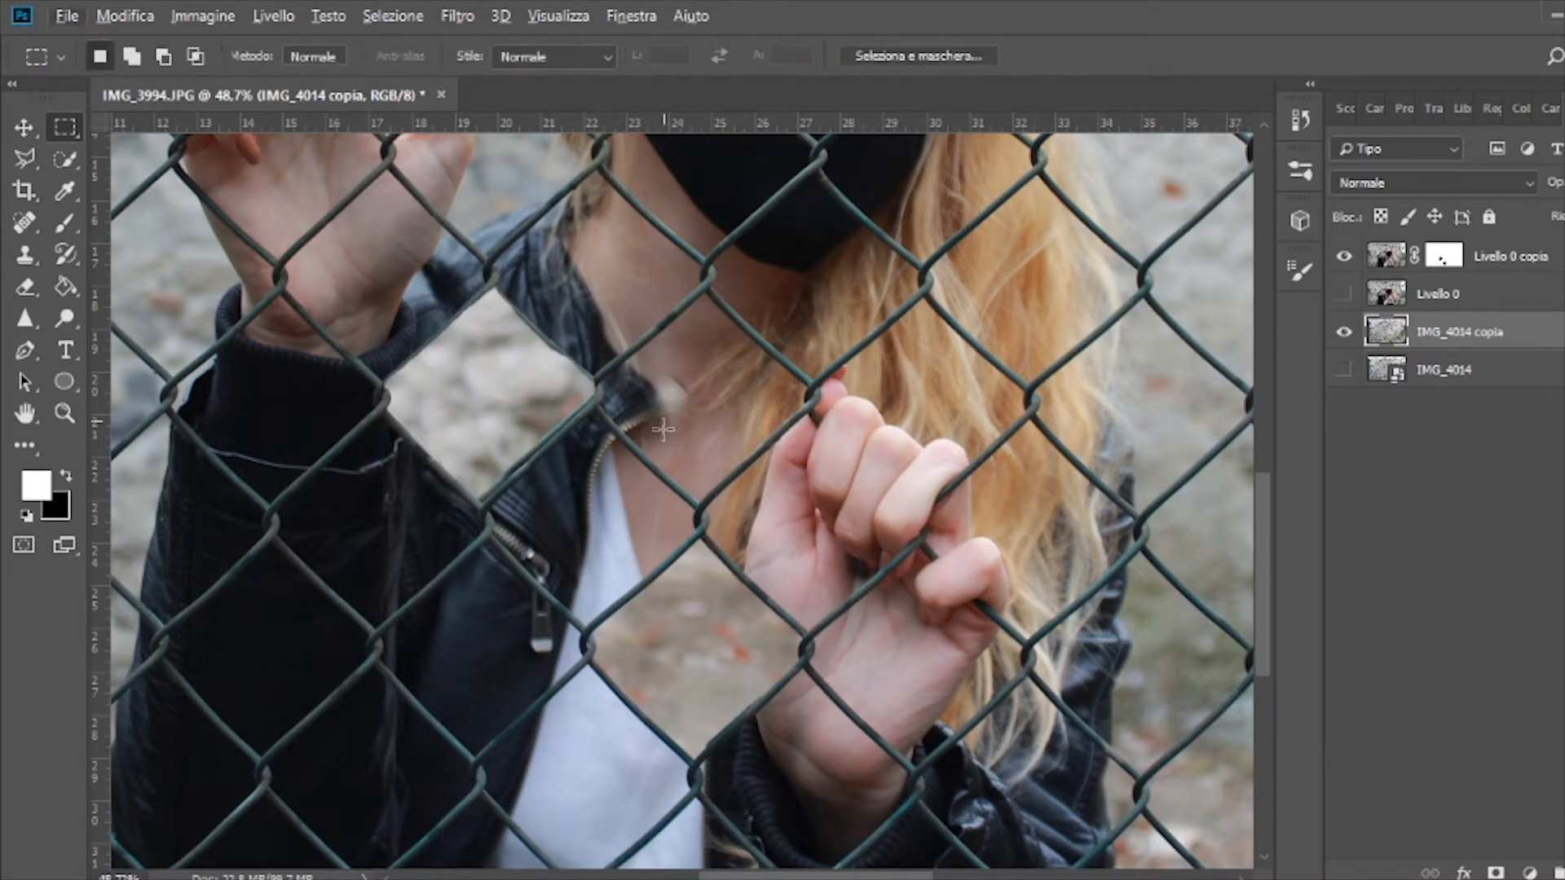
{"action": "mouse_move", "coordinate": [521, 469]}
{"action": "left_mouse_down"}
{"action": "mouse_move", "coordinate": [583, 391]}
{"action": "mouse_move", "coordinate": [597, 412]}
{"action": "left_mouse_up"}
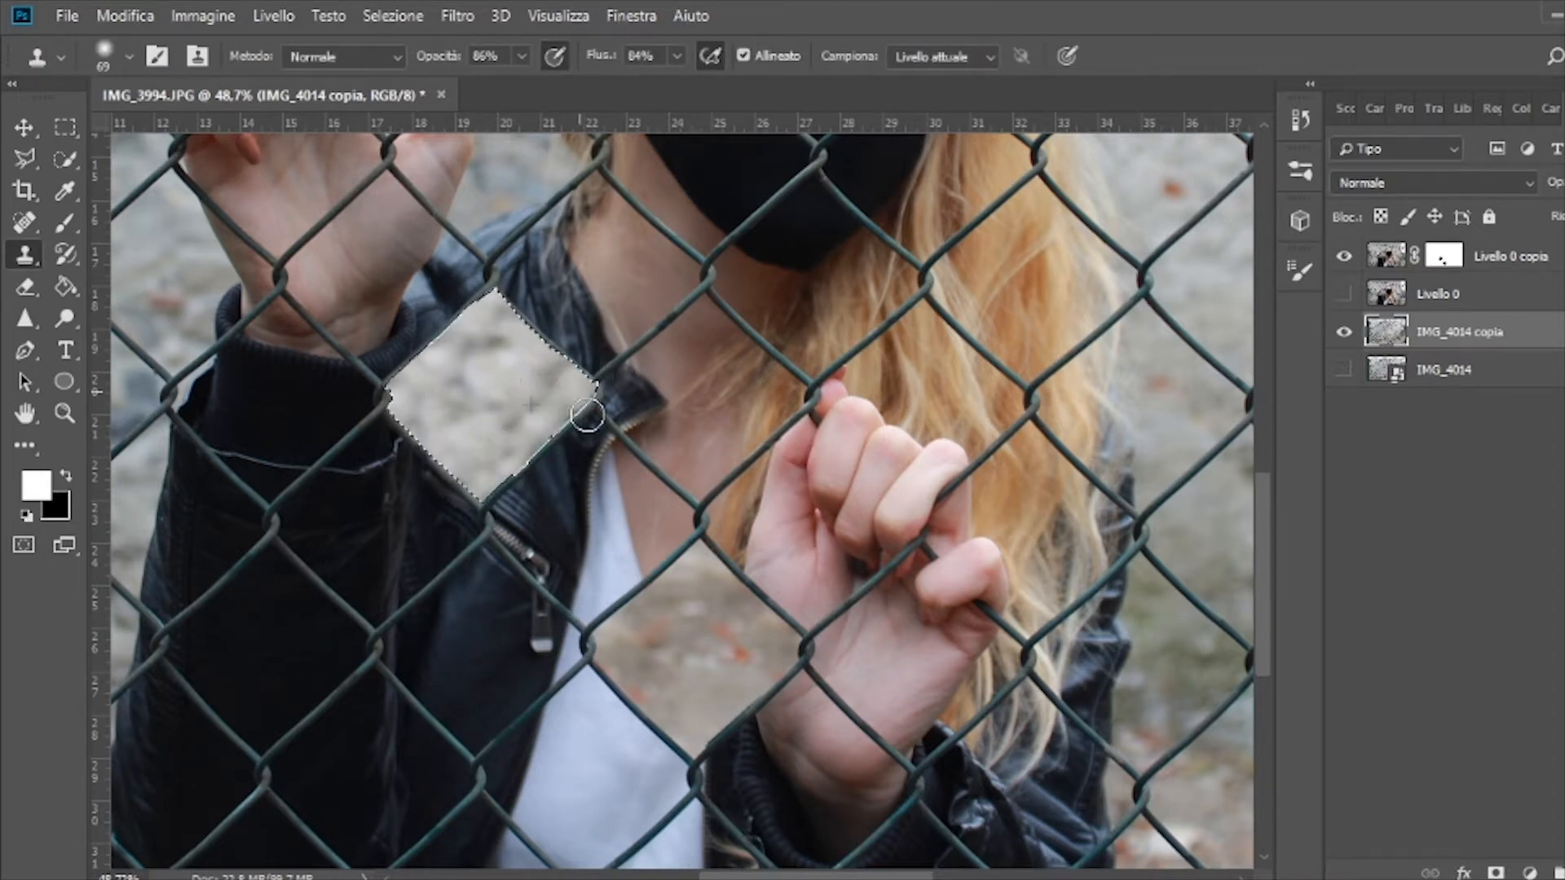
{"action": "key", "text": "m"}
{"action": "key", "text": "ctrl+d"}
{"action": "scroll", "coordinate": [535, 415], "scroll_direction": "up", "scroll_amount": 1}
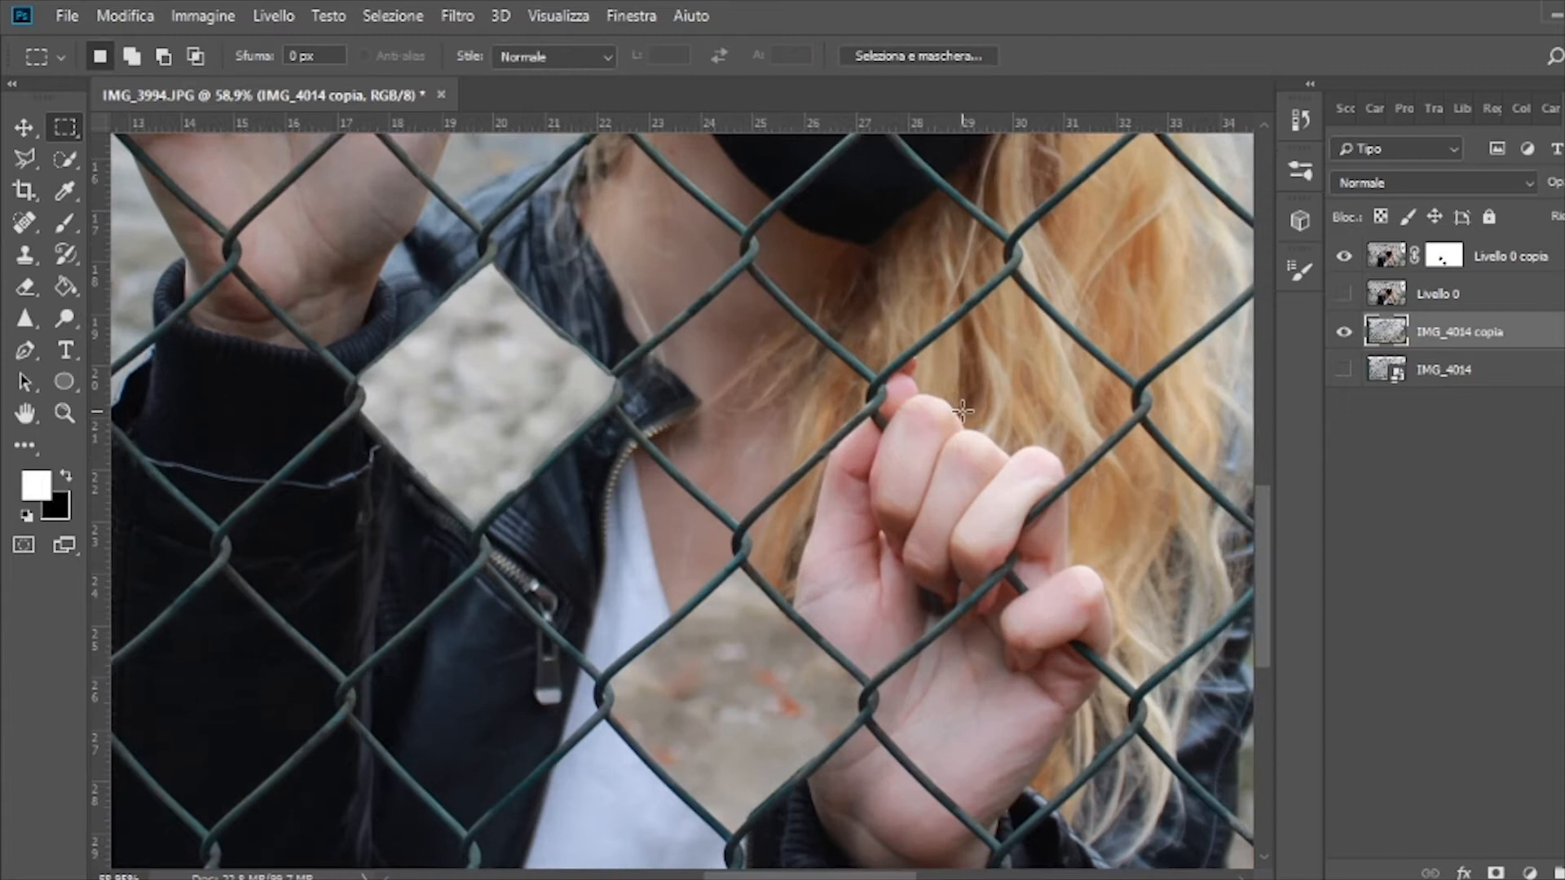
- Brush white along the jacket cell's edges on the Livello 0 copia mask to restore the surrounding fence wires
{"action": "left_click", "coordinate": [1450, 265]}
{"action": "key", "text": "s"}
{"action": "right_click", "coordinate": [653, 412], "text": "alt"}
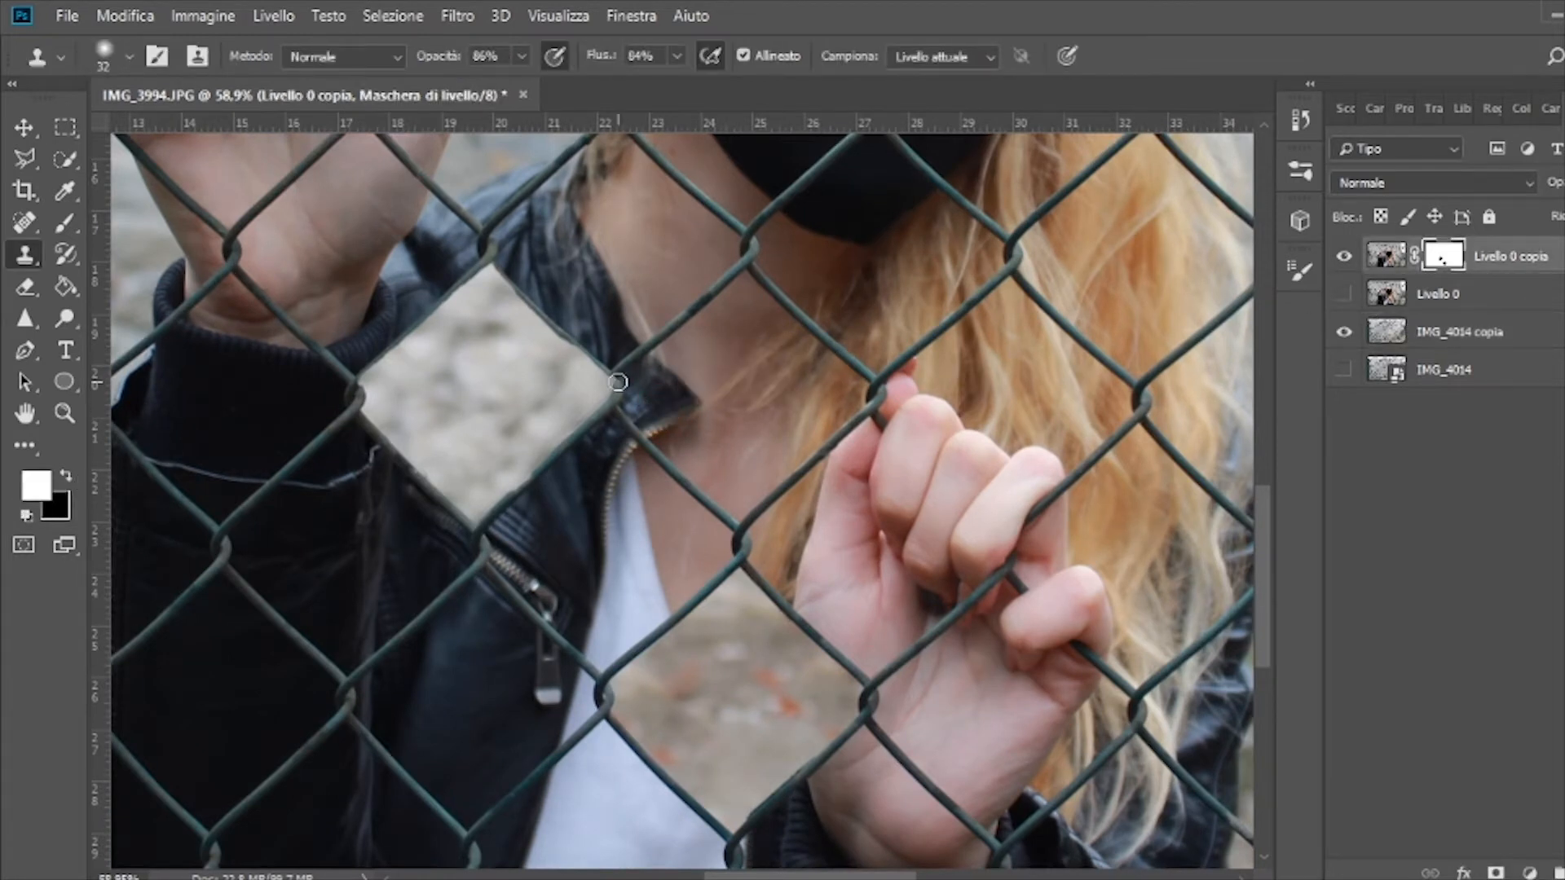
{"action": "left_click", "coordinate": [618, 382]}
{"action": "left_click", "coordinate": [778, 363]}
{"action": "left_click", "coordinate": [671, 412]}
{"action": "key", "text": "Return"}
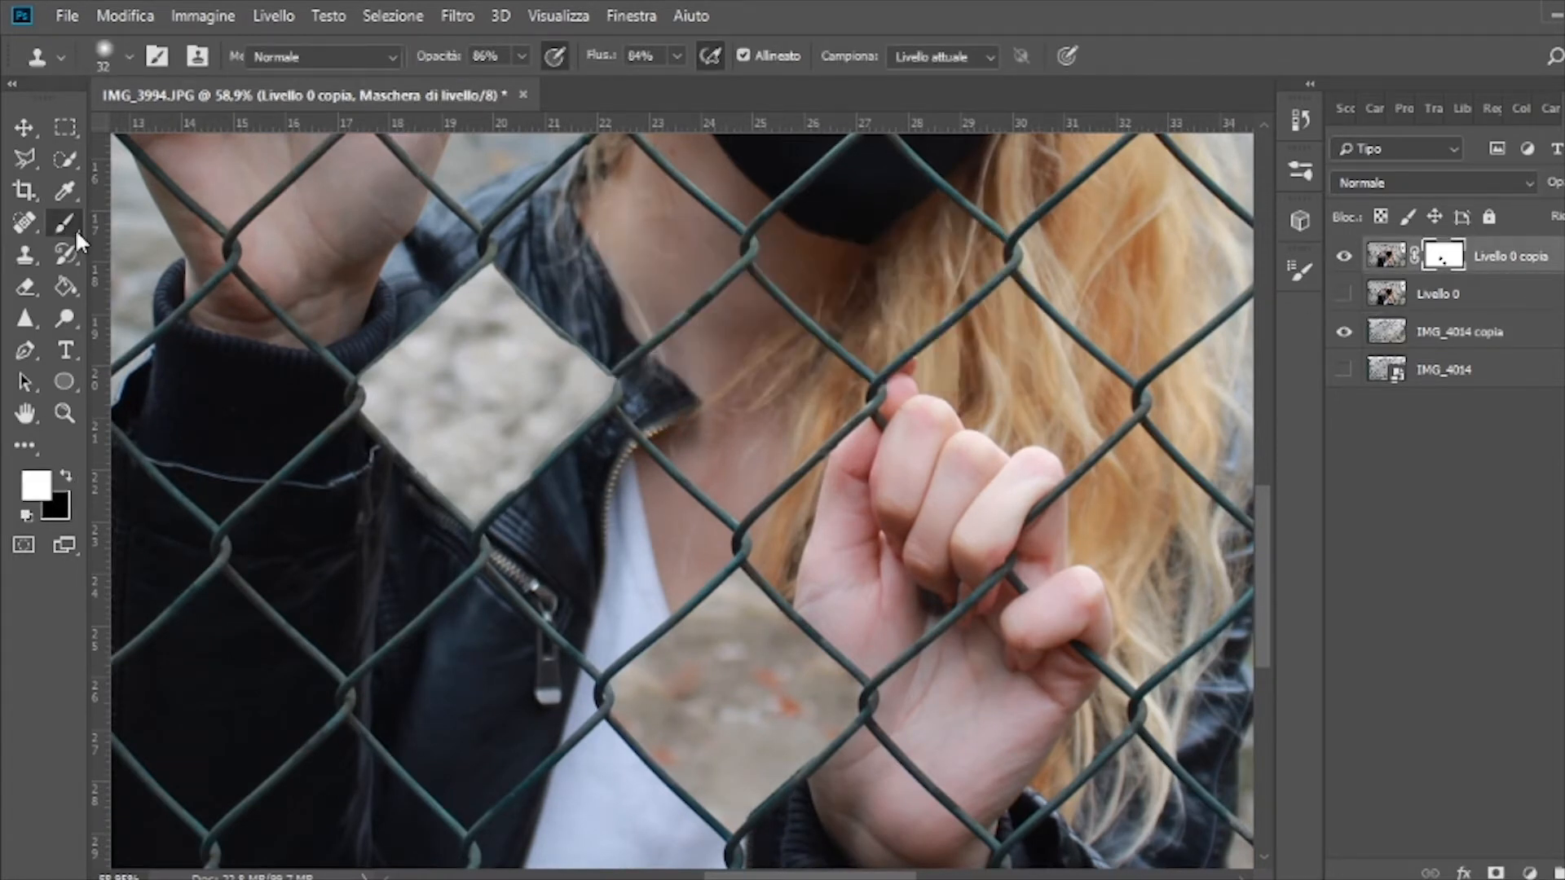
{"action": "left_click", "coordinate": [73, 229]}
{"action": "mouse_move", "coordinate": [502, 268]}
{"action": "left_mouse_down"}
{"action": "mouse_move", "coordinate": [348, 376]}
{"action": "mouse_move", "coordinate": [475, 263]}
{"action": "mouse_move", "coordinate": [352, 380]}
{"action": "mouse_move", "coordinate": [352, 423]}
{"action": "mouse_move", "coordinate": [402, 489]}
{"action": "mouse_move", "coordinate": [548, 454]}
{"action": "left_mouse_up"}
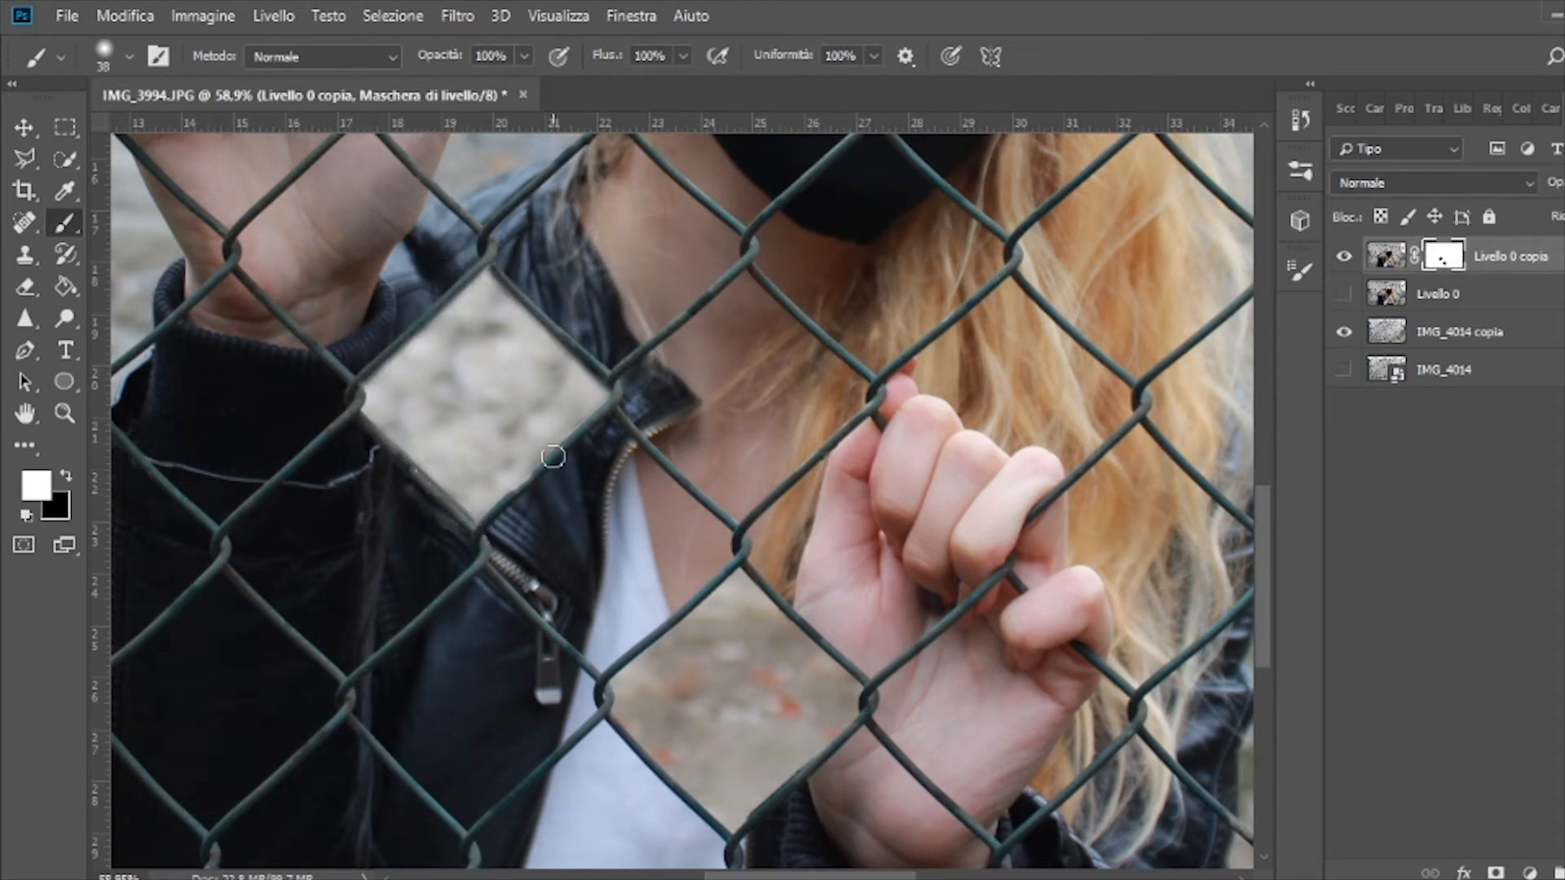
- Brush black on the Livello 0 copia mask beside the jacket cell's right corner to hide the remaining jacket
{"action": "scroll", "coordinate": [566, 454], "scroll_direction": "up", "scroll_amount": 2}
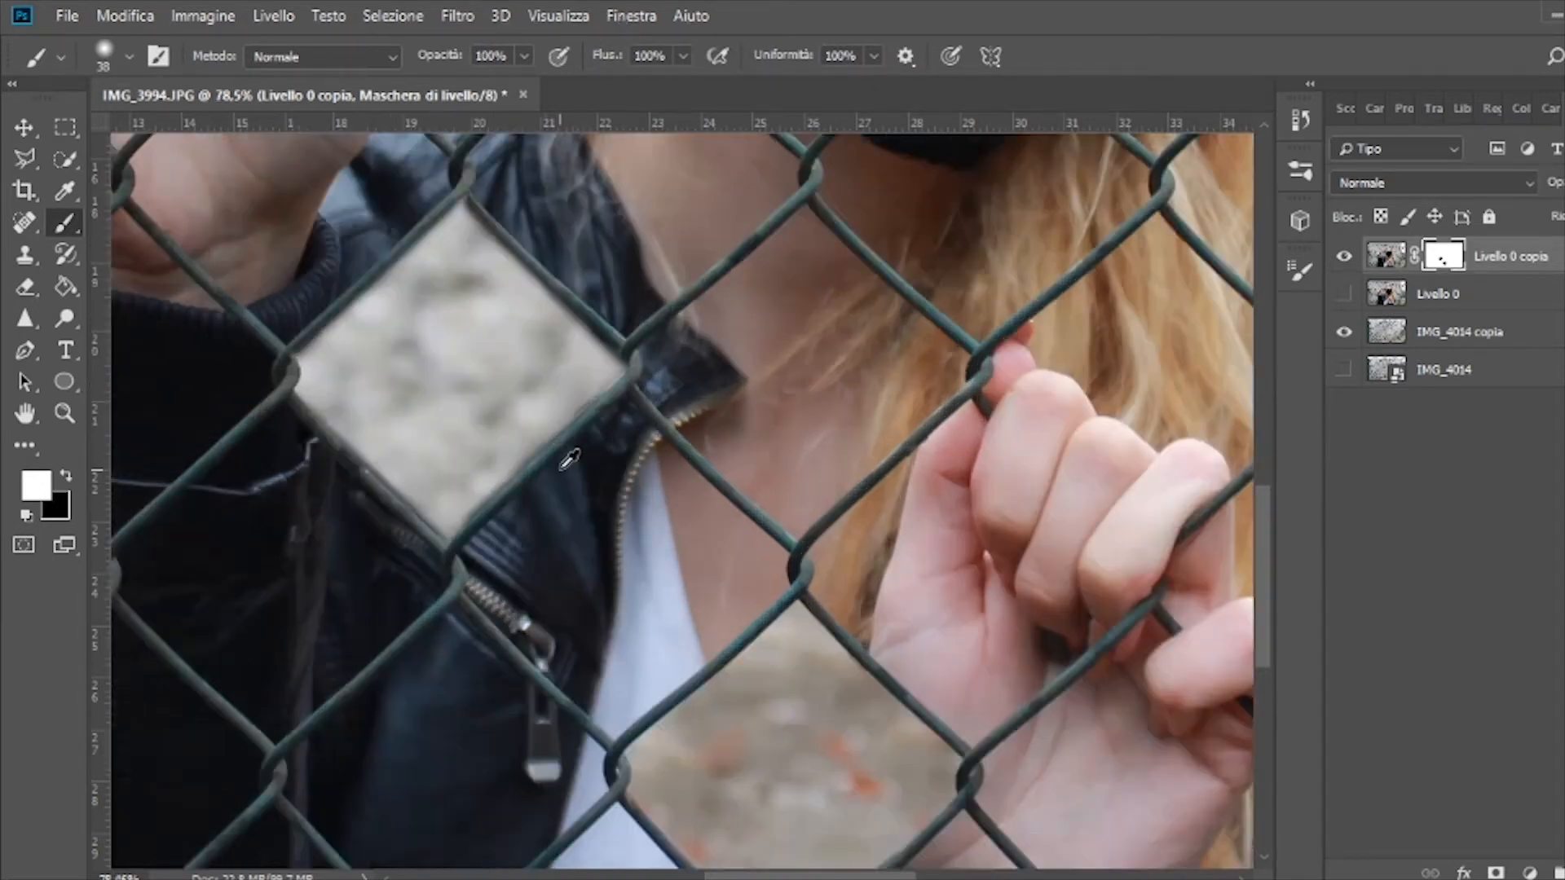
{"action": "key", "text": "x"}
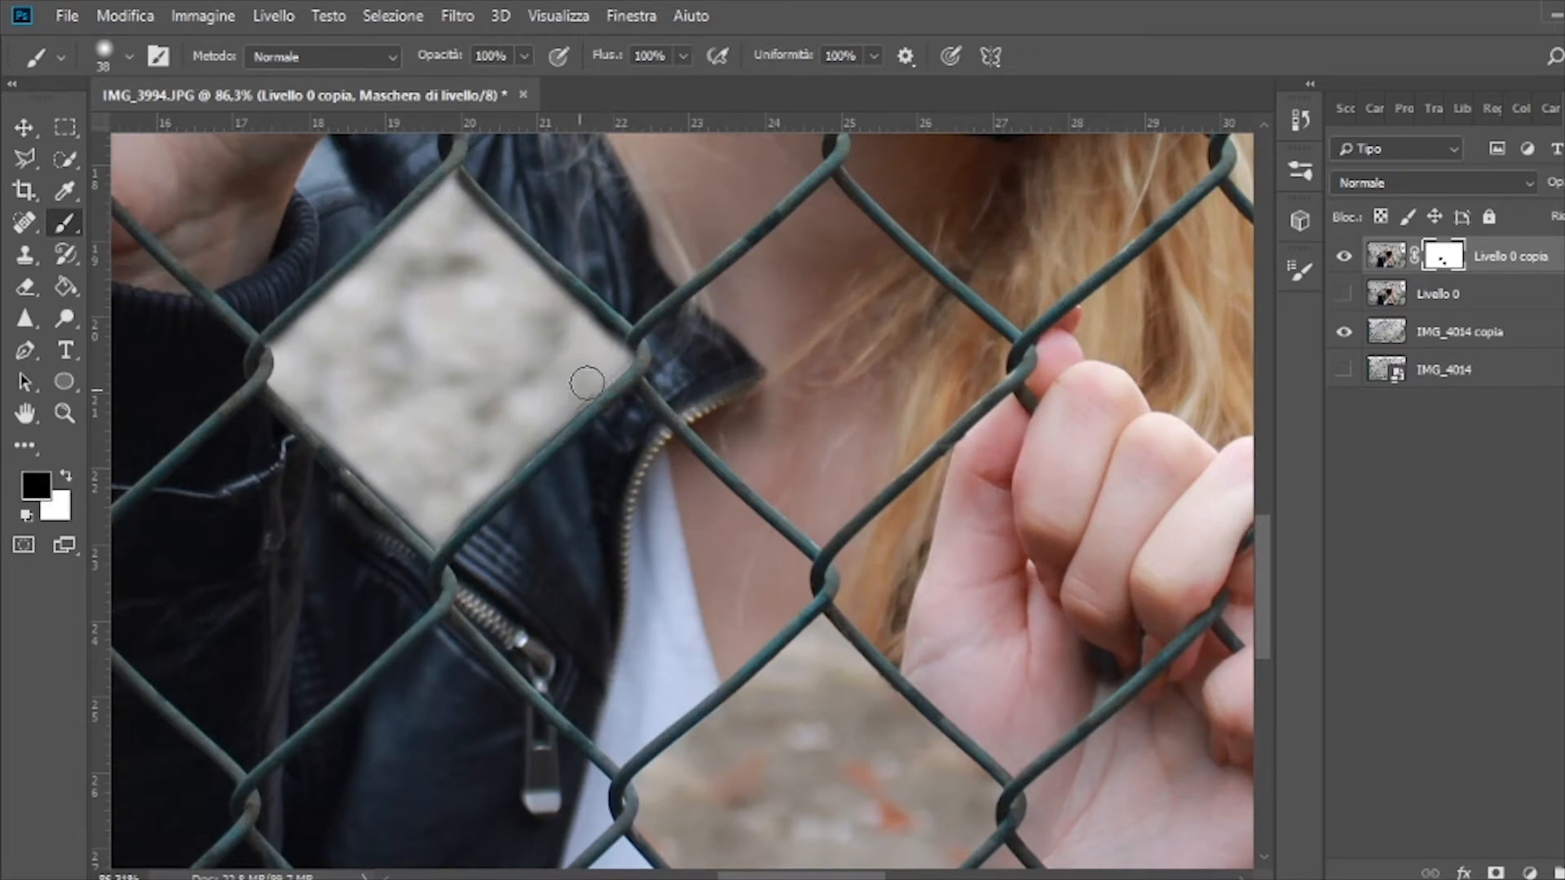
{"action": "left_click_drag", "start_coordinate": [614, 373], "coordinate": [578, 440]}
- Clone clean wall texture into the jacket cell's right corner on the IMG_4014 copia layer
{"action": "left_click", "coordinate": [1458, 332]}
{"action": "key", "text": "s"}
{"action": "key", "text": "x"}
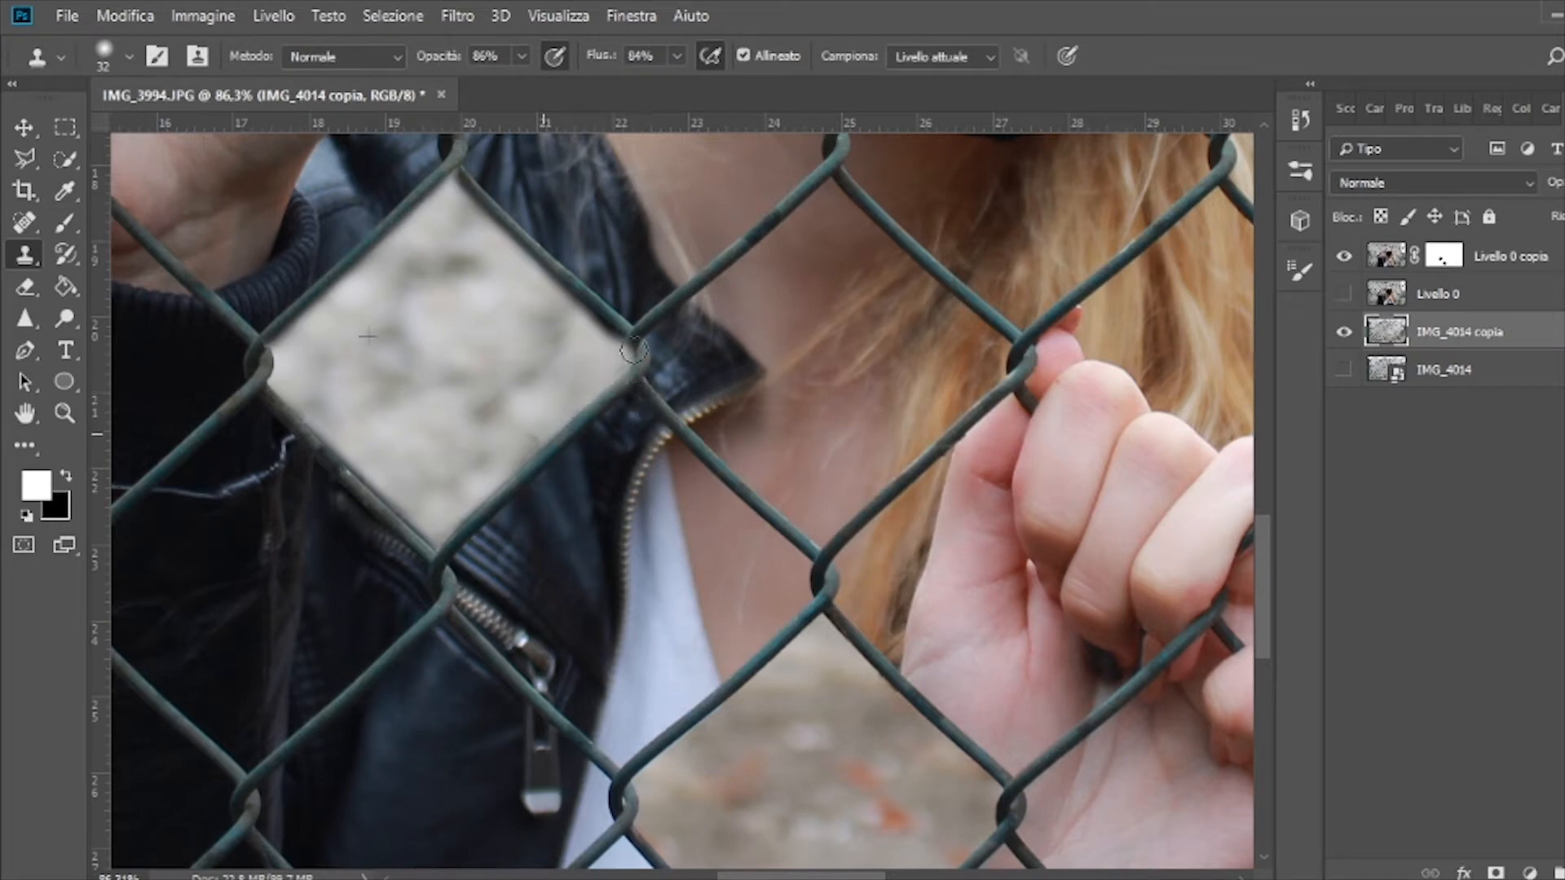
{"action": "scroll", "coordinate": [495, 495], "scroll_direction": "down", "scroll_amount": 5}
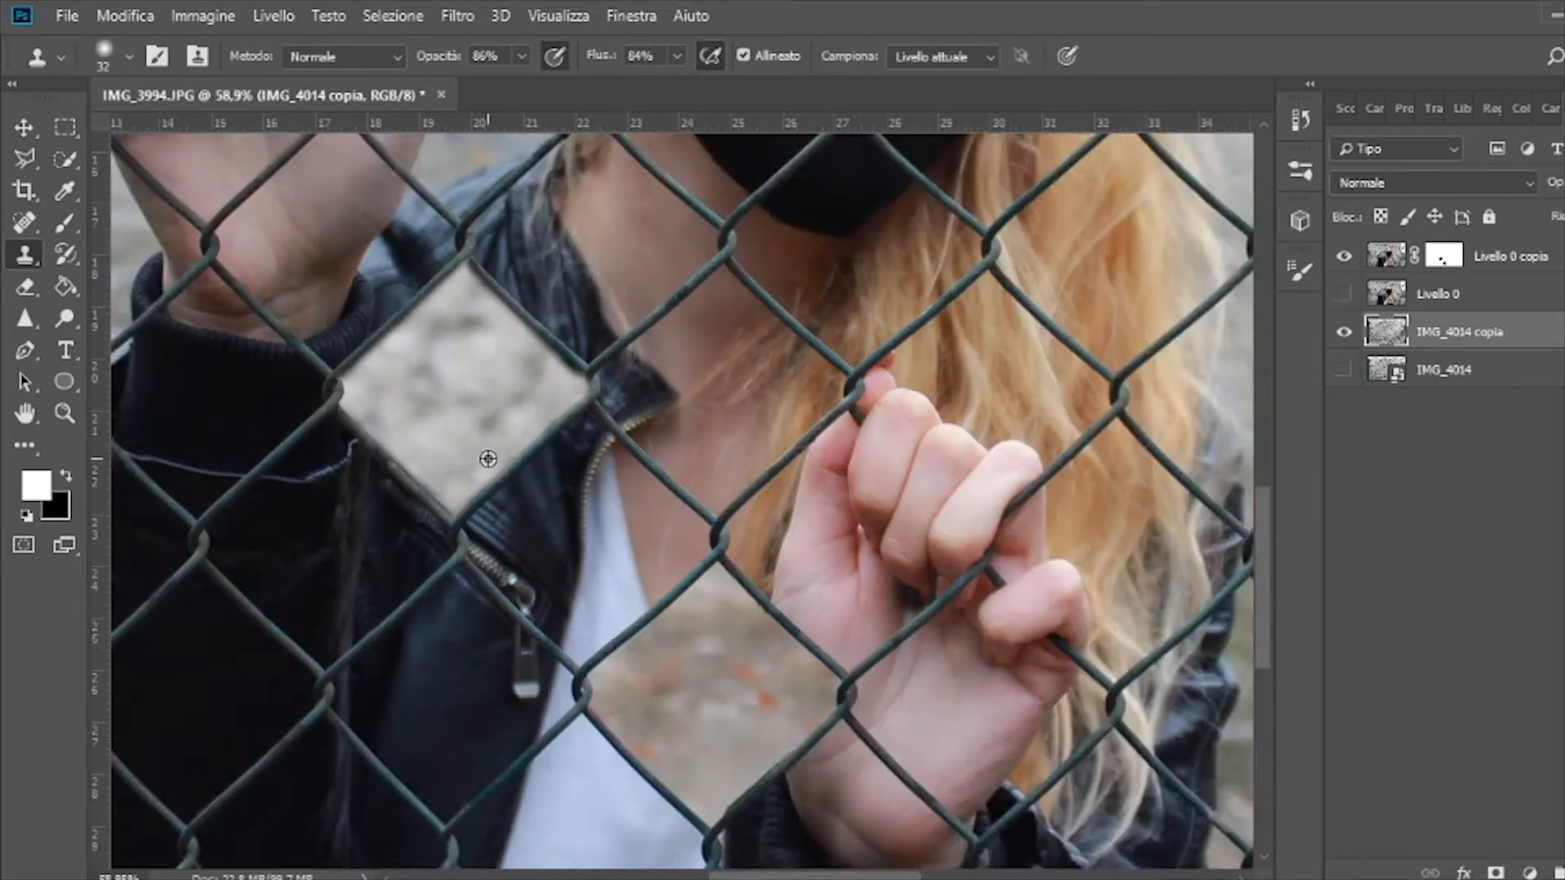
{"action": "scroll", "coordinate": [782, 406], "scroll_direction": "up", "scroll_amount": 3}
{"action": "scroll", "coordinate": [782, 406], "scroll_direction": "down", "scroll_amount": 4}
{"action": "scroll", "coordinate": [568, 423], "scroll_direction": "up", "scroll_amount": 3}
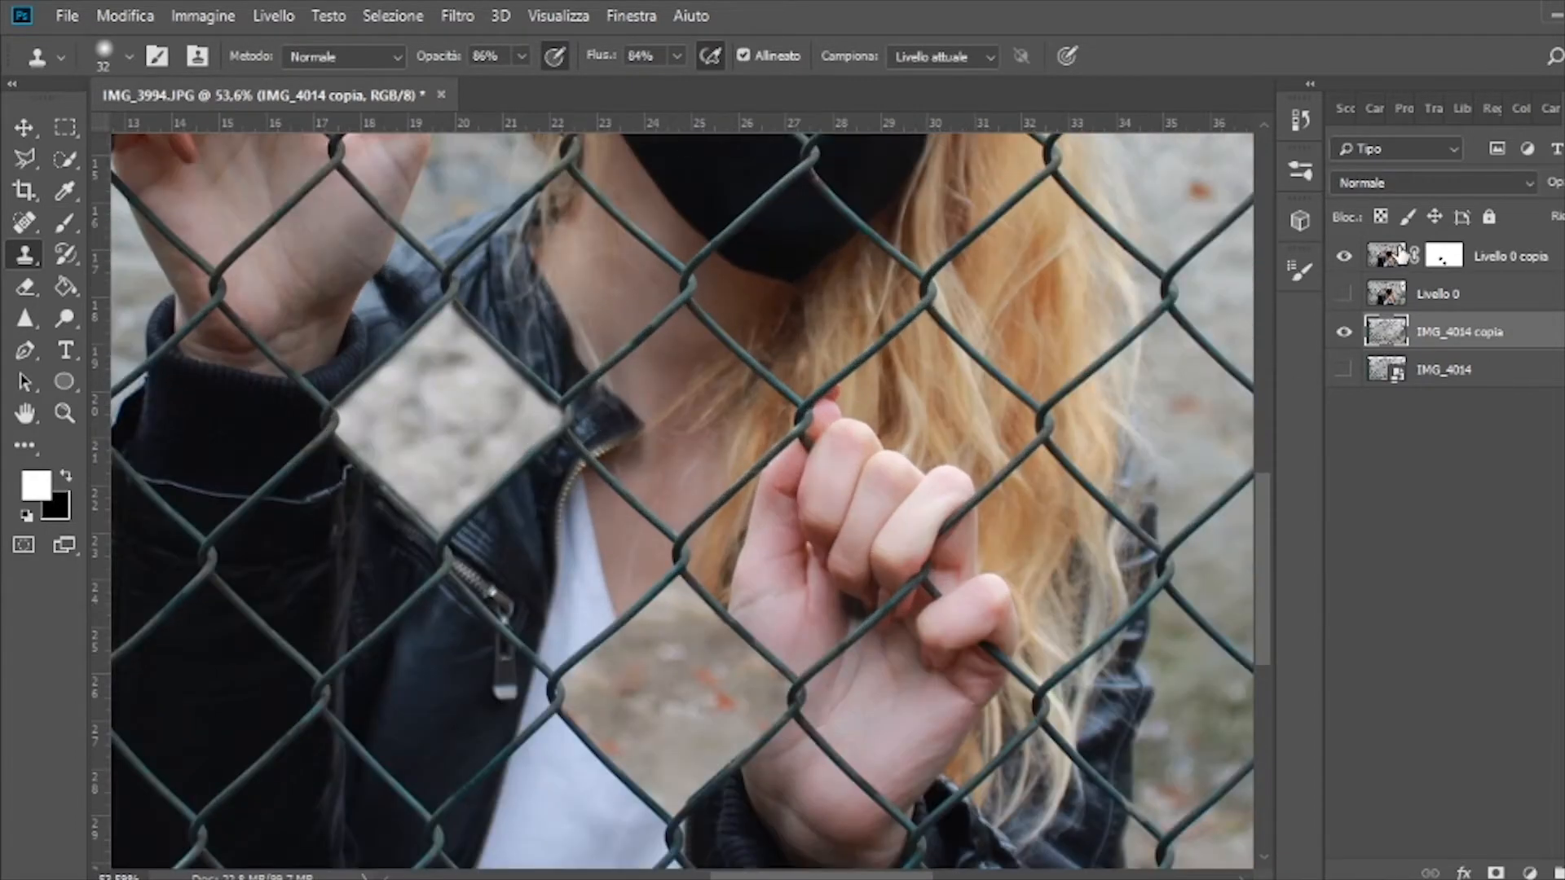
- Brush white on the Livello 0 copia mask to restore the wire joint at the jacket cell's right corner
{"action": "left_click", "coordinate": [1442, 256]}
{"action": "key", "text": "x"}
{"action": "key", "text": "b"}
{"action": "key", "text": "x"}
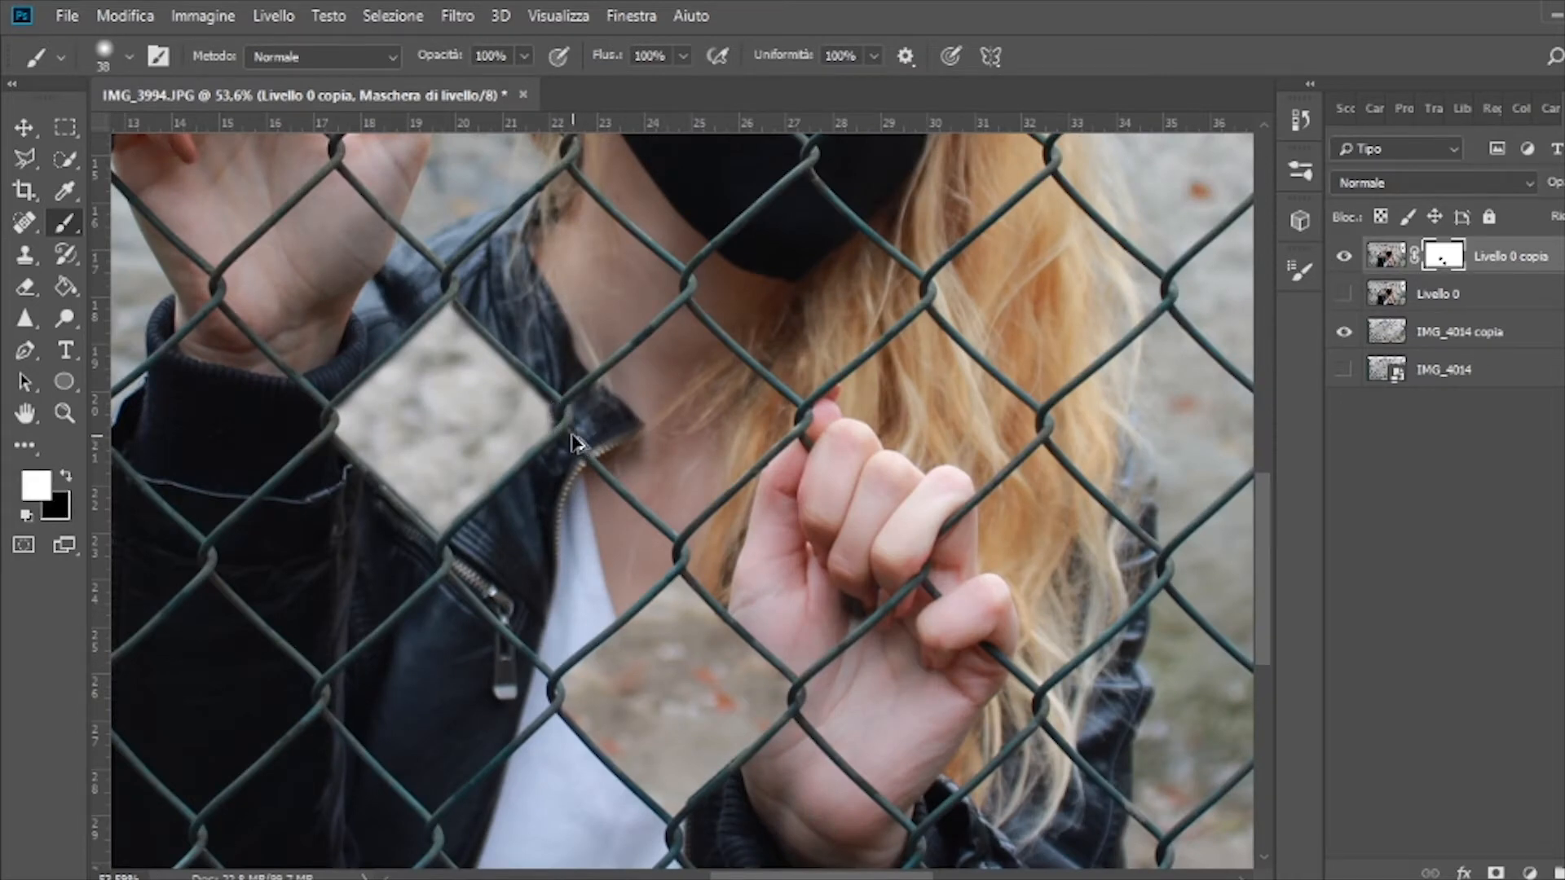
- Quick-select the fence cell over the jaw and black face mask on Livello 0 copia, refining the selection along the wires
{"action": "scroll", "coordinate": [598, 441], "scroll_direction": "down", "scroll_amount": 3}
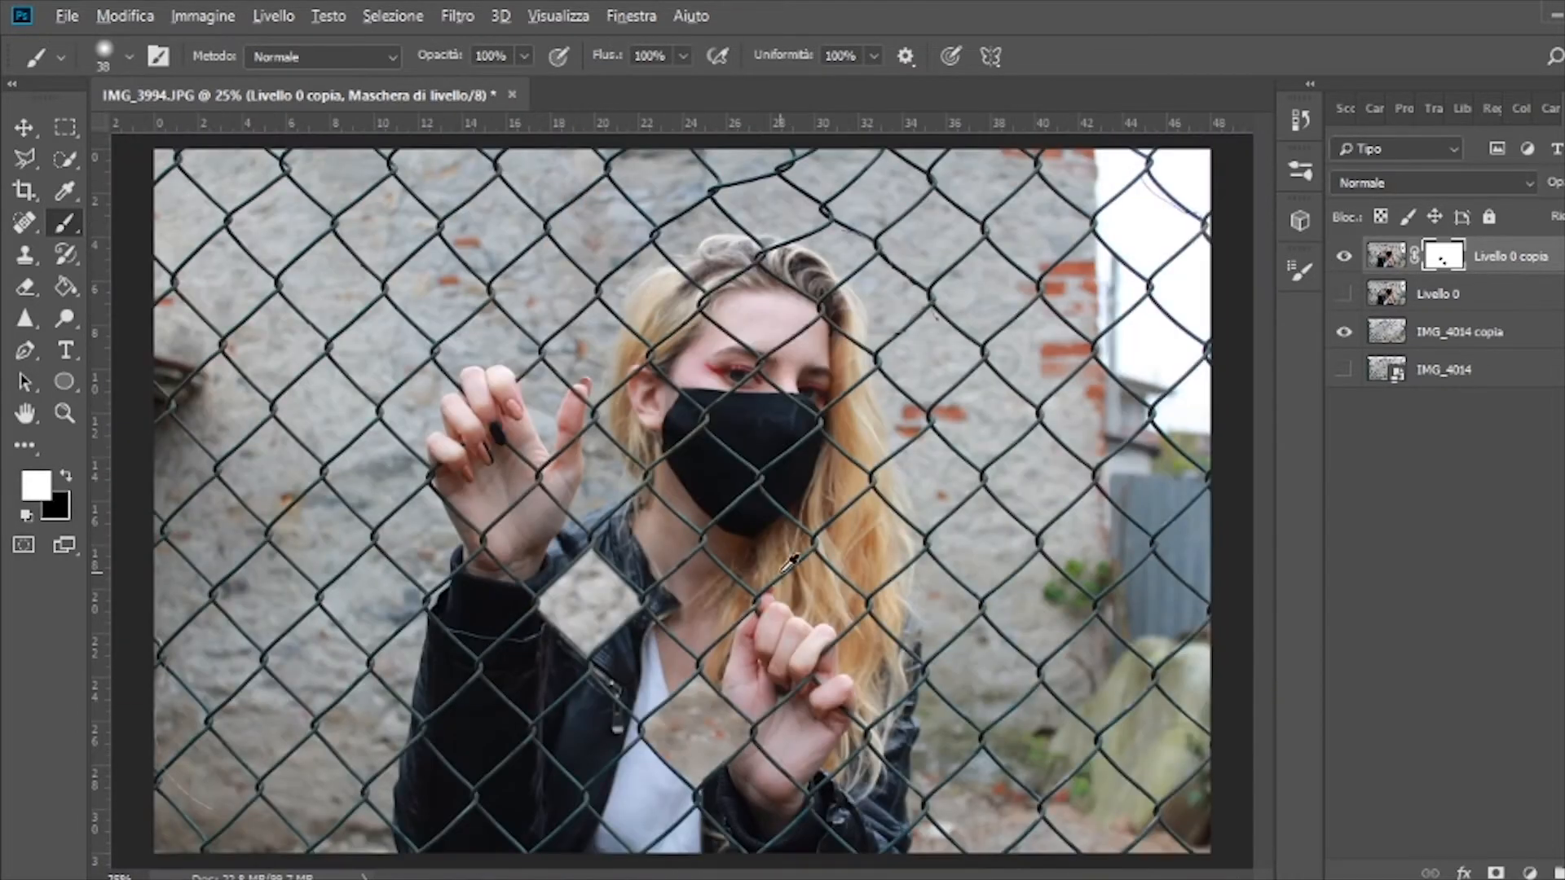
{"action": "scroll", "coordinate": [663, 439], "scroll_direction": "up", "scroll_amount": 2}
{"action": "scroll", "coordinate": [663, 438], "scroll_direction": "up", "scroll_amount": 1}
{"action": "key", "text": "w"}
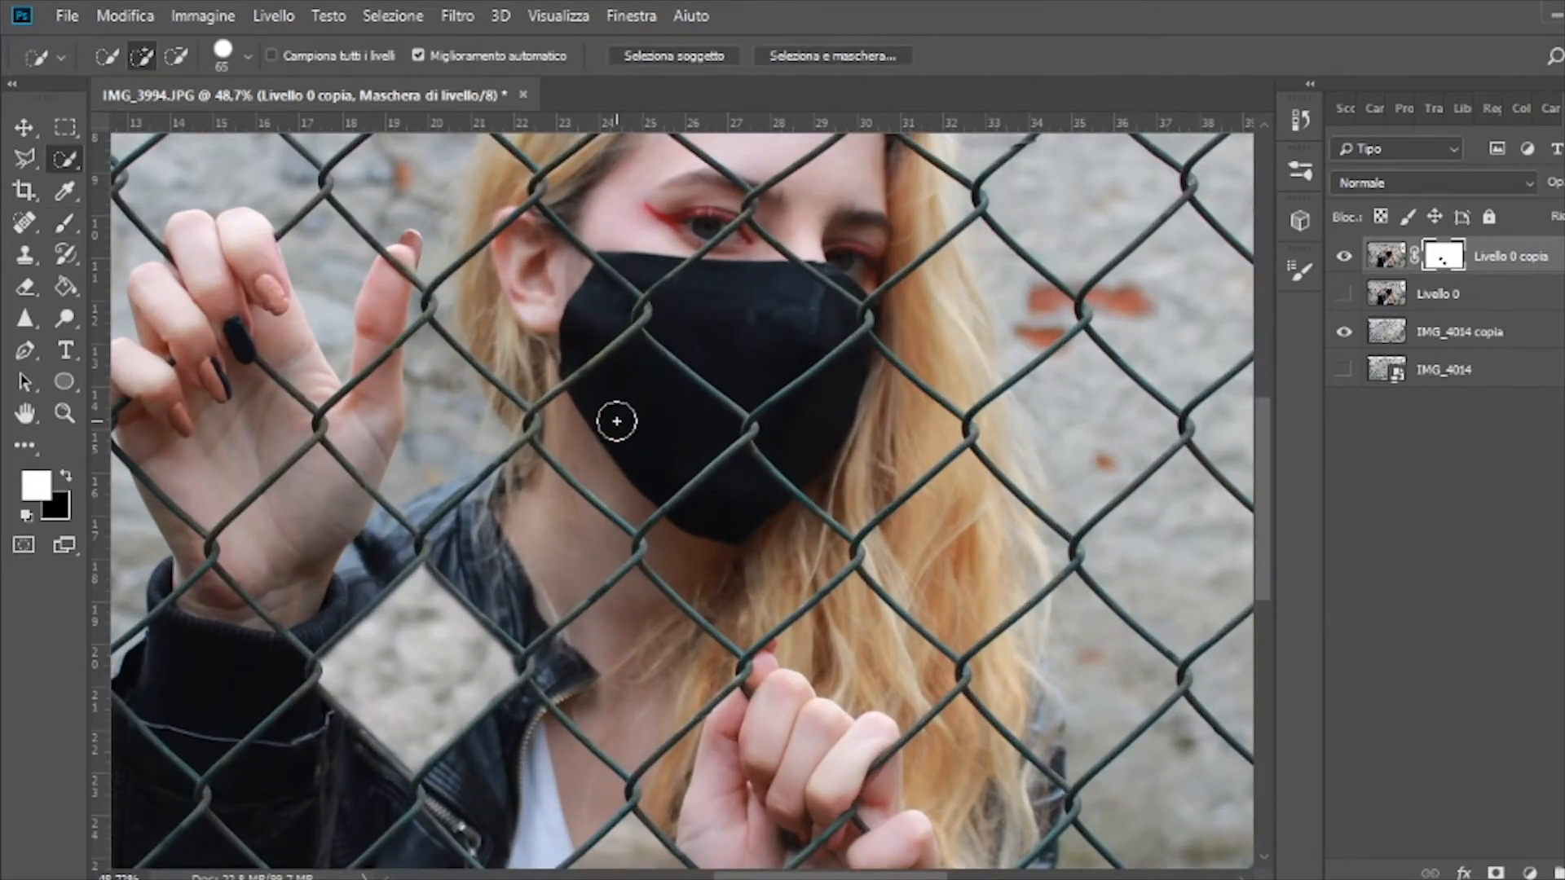
{"action": "key", "text": "ctrl+2"}
{"action": "left_click_drag", "start_coordinate": [614, 419], "coordinate": [580, 444]}
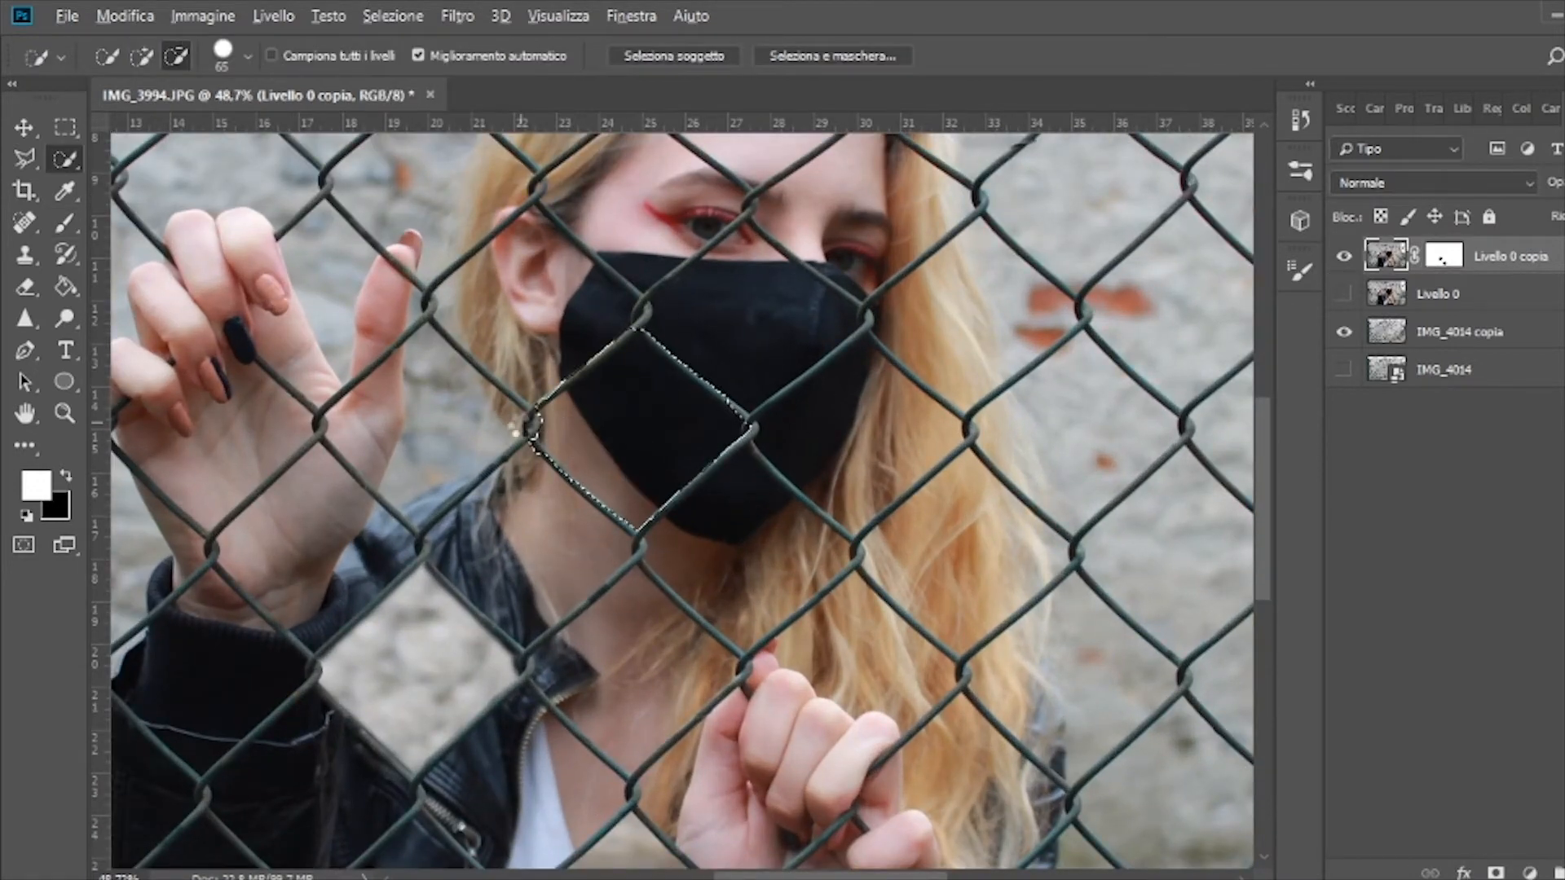
{"action": "scroll", "coordinate": [616, 446], "scroll_direction": "up", "scroll_amount": 5}
{"action": "key", "text": "alt"}
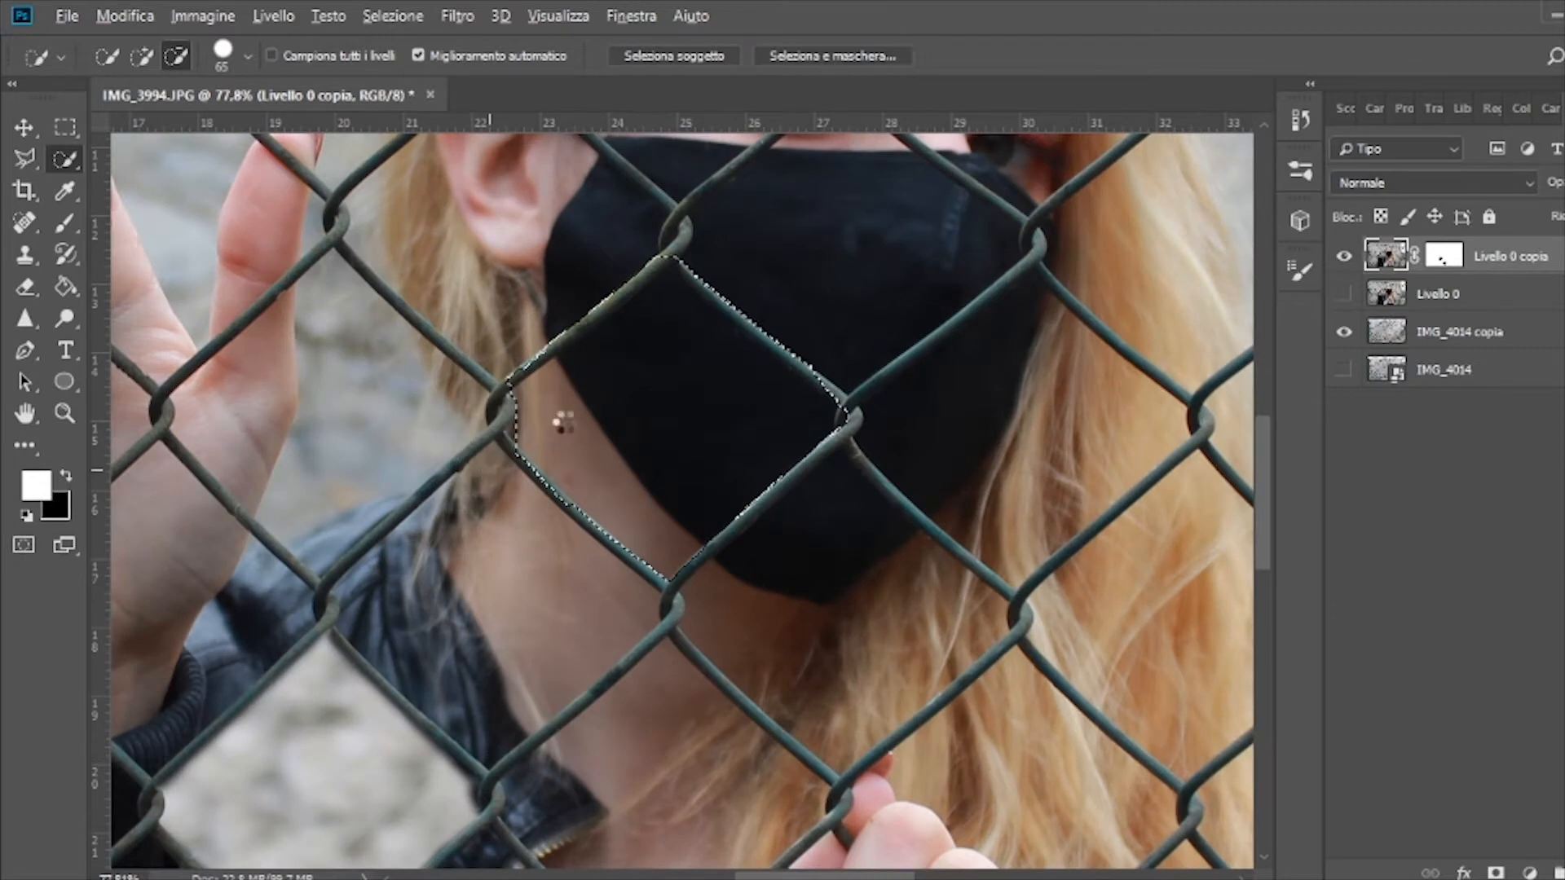
{"action": "left_click_drag", "start_coordinate": [562, 421], "coordinate": [529, 338]}
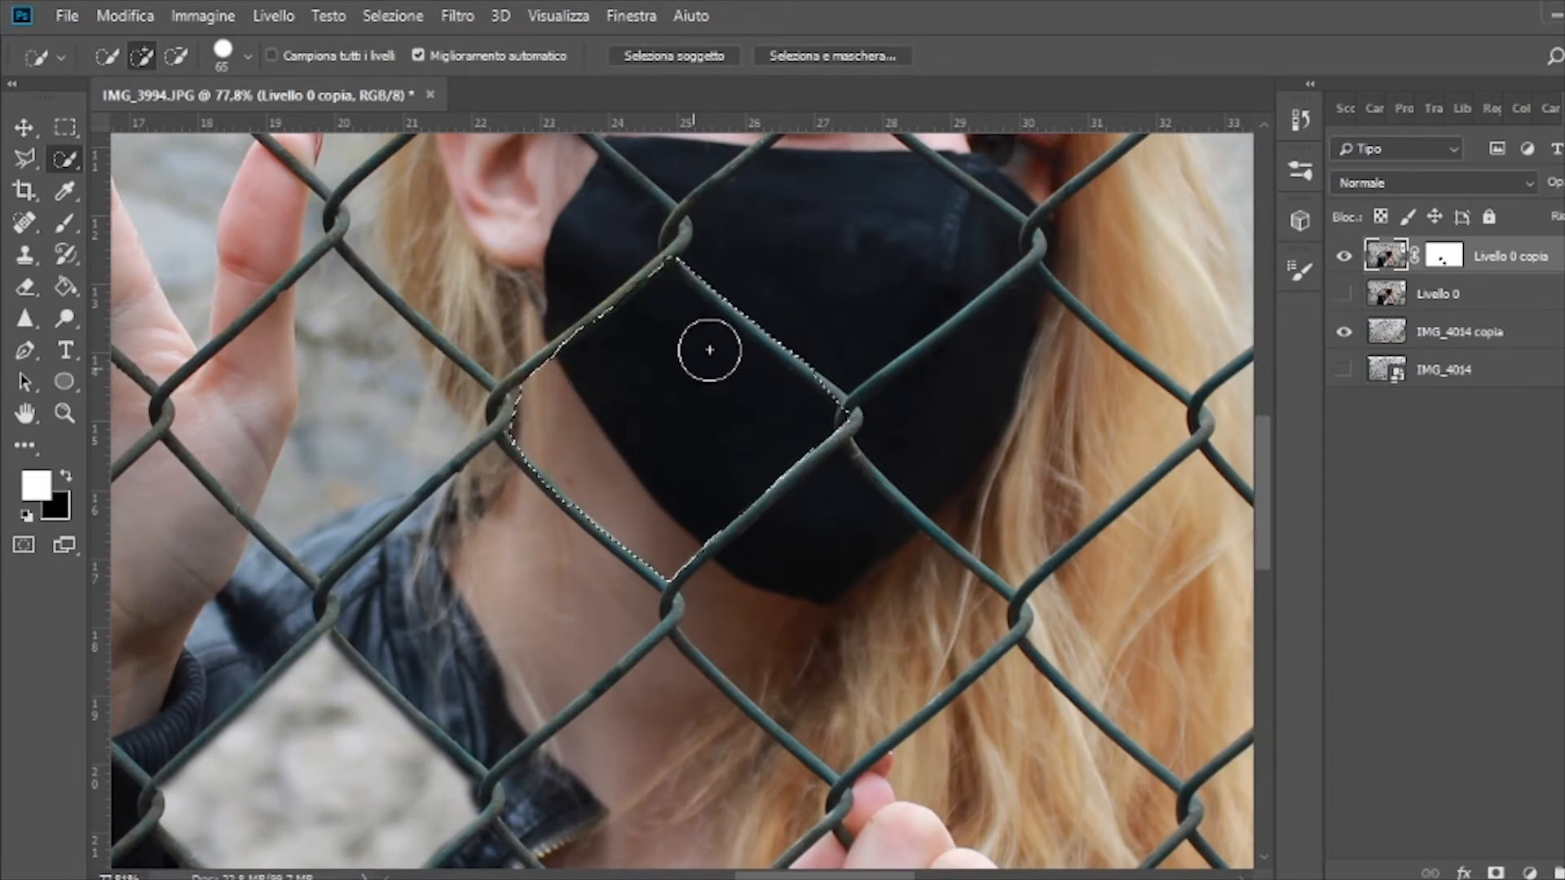
{"action": "key", "text": "alt"}
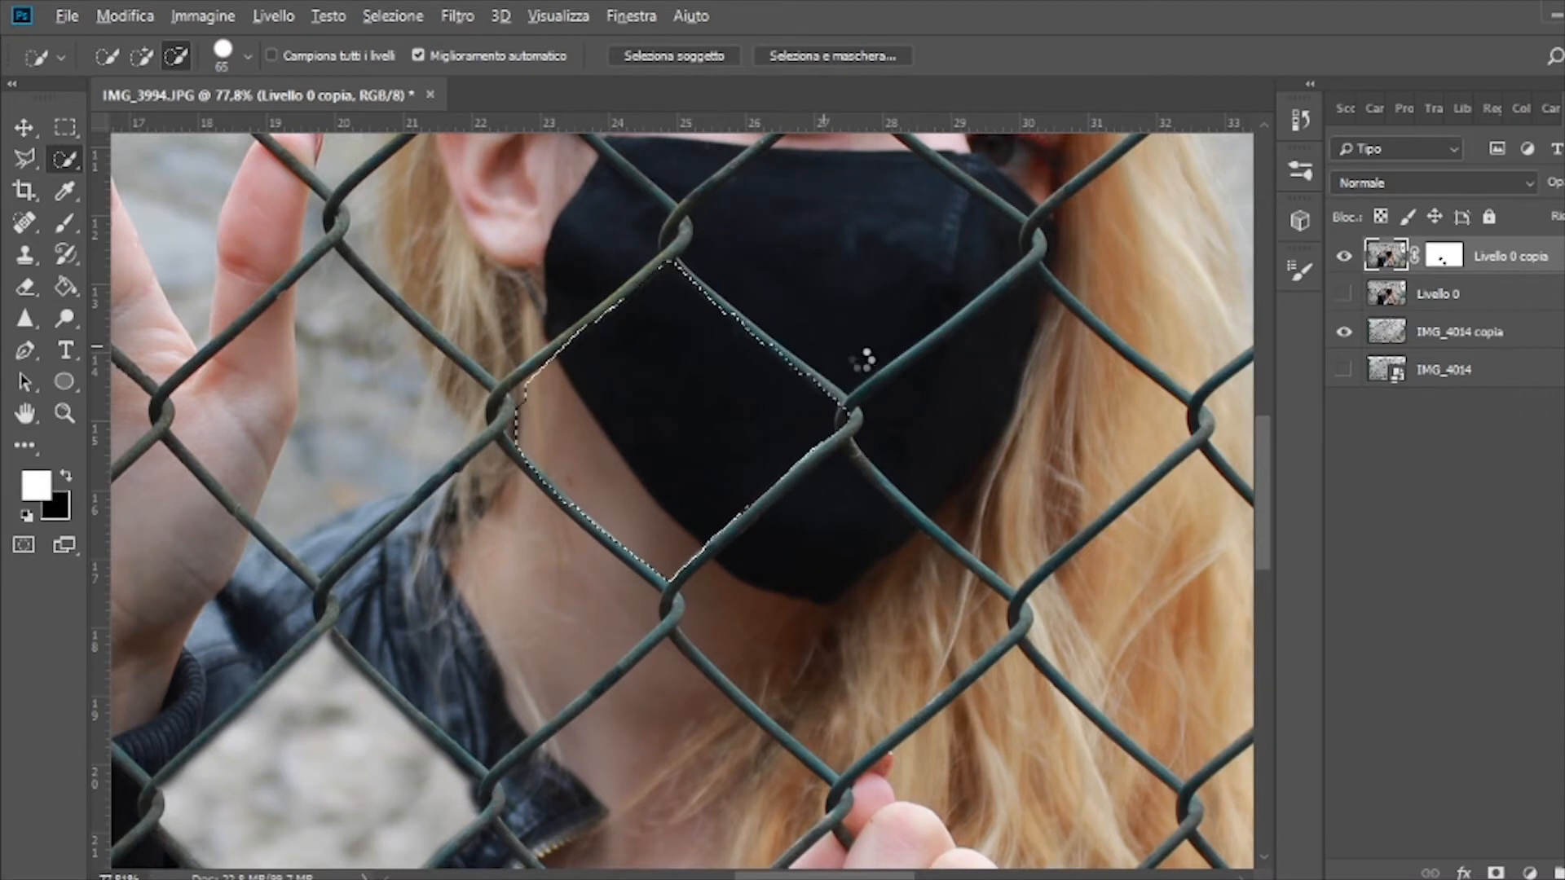
- Fill the selected face mask cell with black on the Livello 0 copia layer mask
{"action": "key", "text": "g"}
{"action": "left_click", "coordinate": [1443, 256]}
{"action": "key", "text": "x"}
{"action": "key", "text": "alt+BackSpace"}
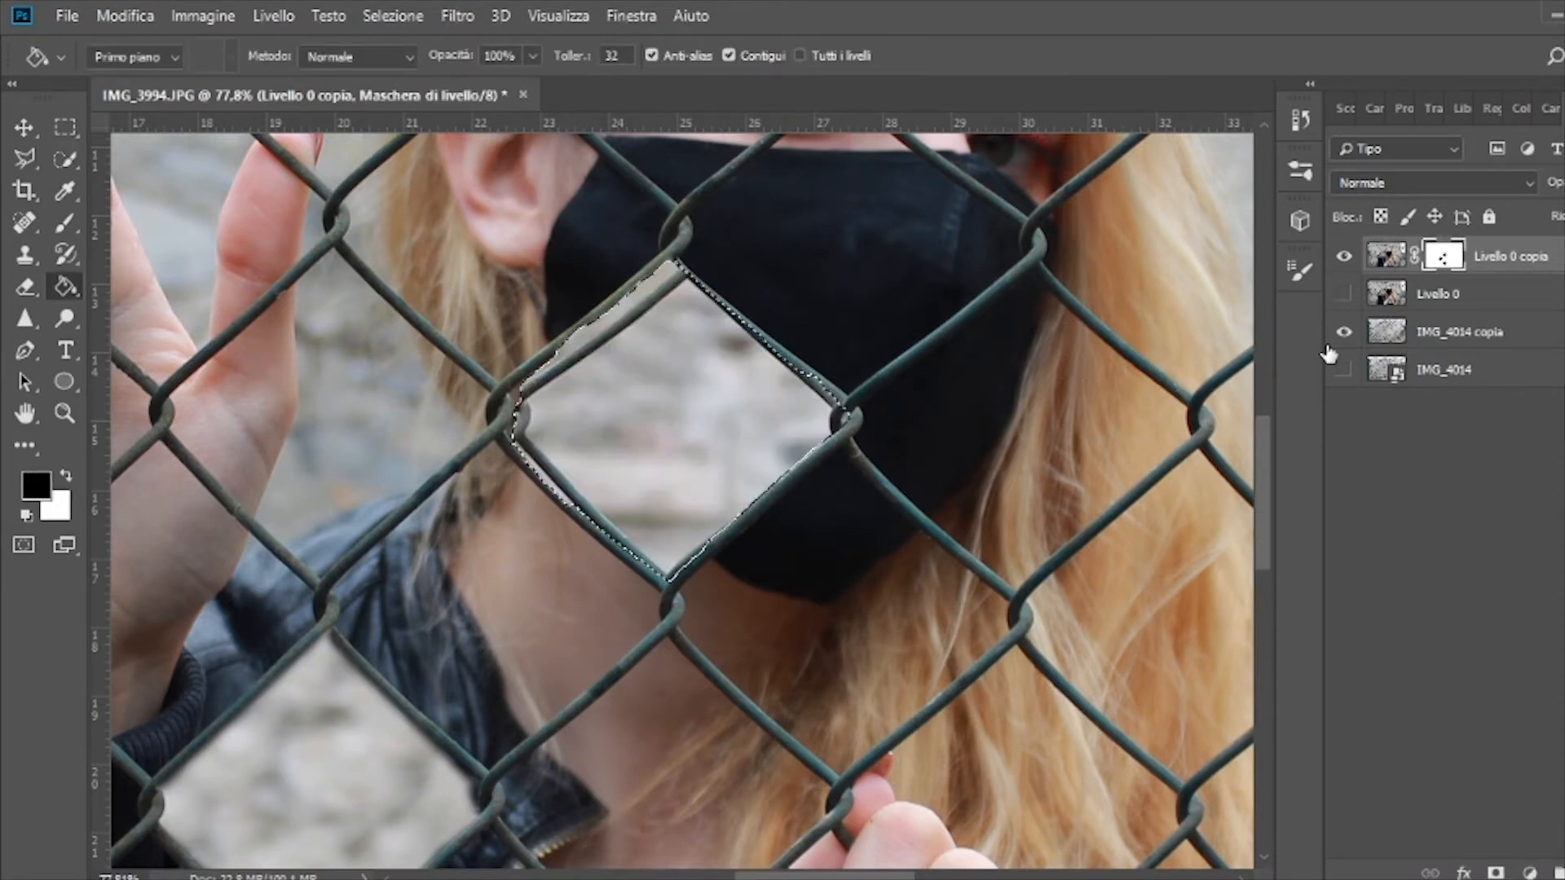
- Clone wall texture over the wires inside the face mask cell on IMG_4014 copia, and clear the selection
{"action": "left_click", "coordinate": [1450, 332]}
{"action": "key", "text": "x"}
{"action": "key", "text": "s"}
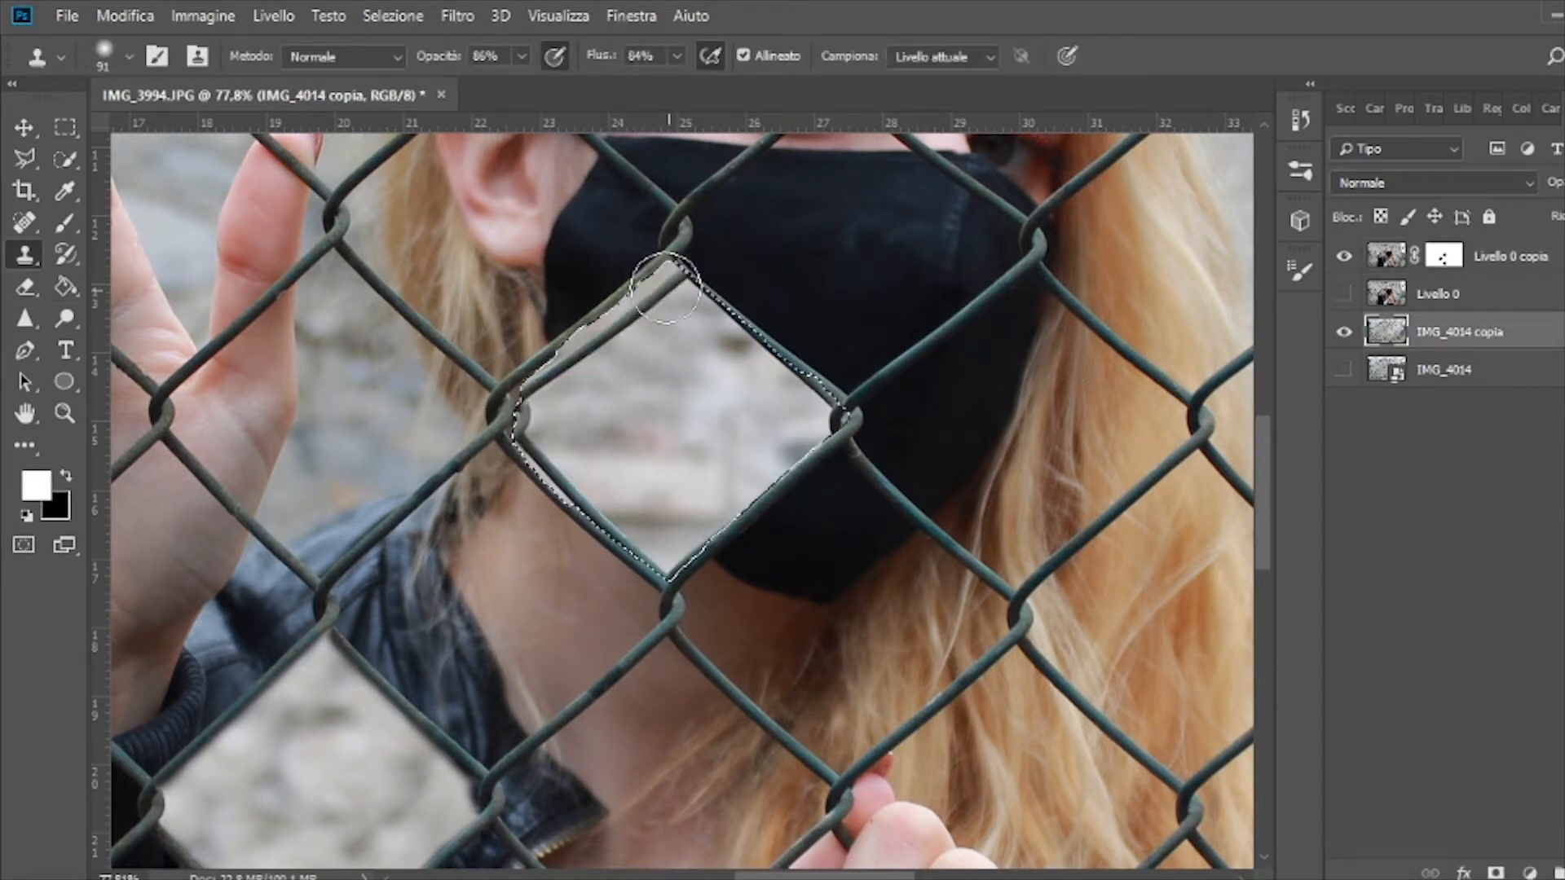
{"action": "left_click_drag", "start_coordinate": [515, 420], "coordinate": [578, 503]}
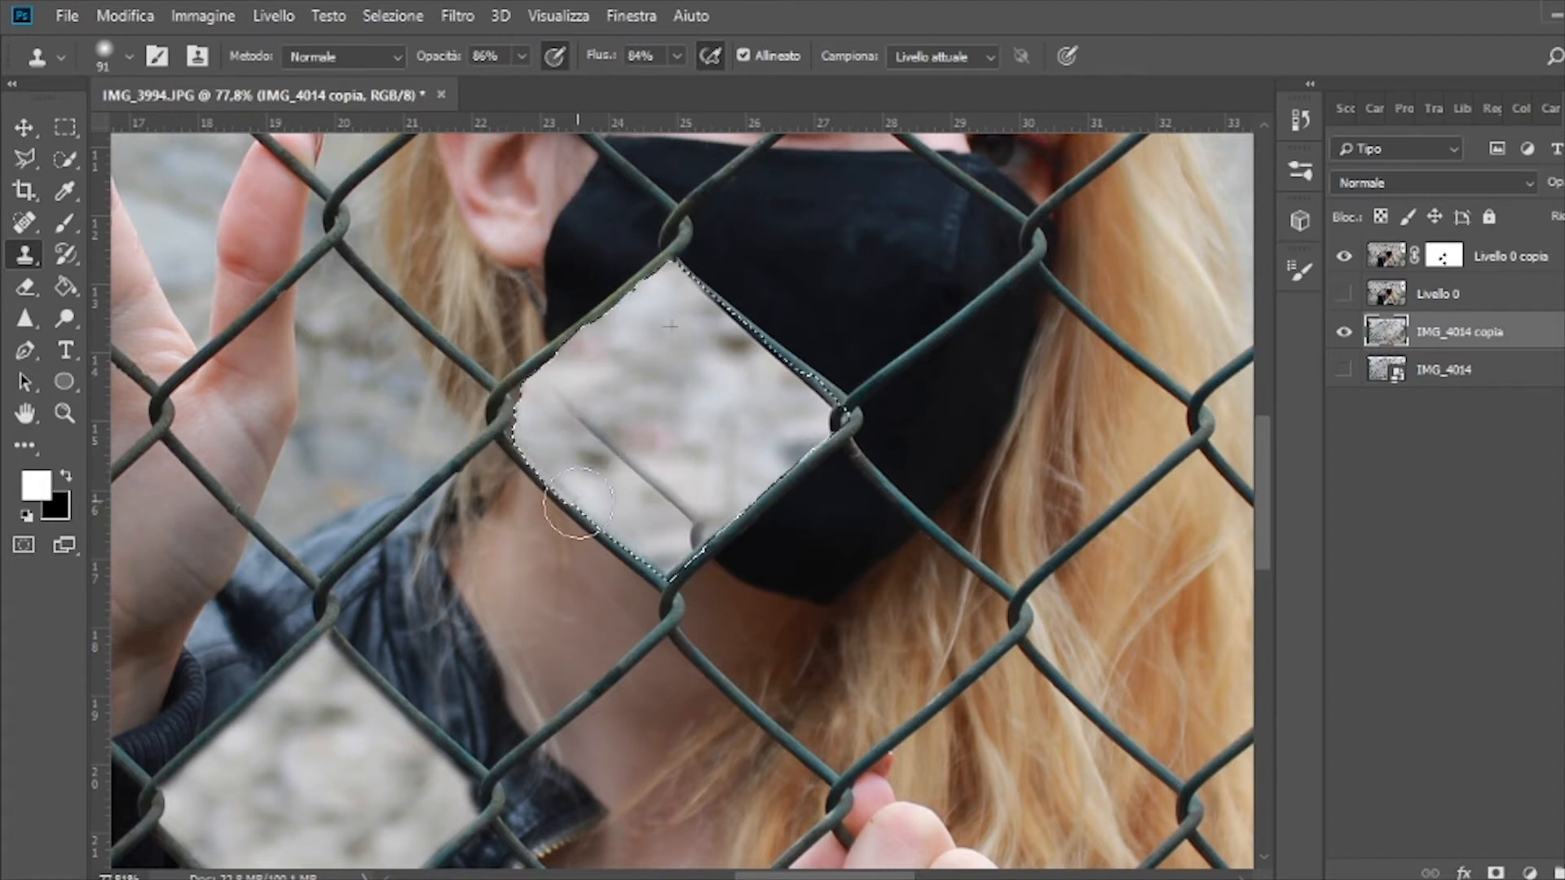
{"action": "mouse_move", "coordinate": [574, 404]}
{"action": "left_mouse_down"}
{"action": "mouse_move", "coordinate": [693, 489]}
{"action": "mouse_move", "coordinate": [653, 530]}
{"action": "mouse_move", "coordinate": [711, 509]}
{"action": "mouse_move", "coordinate": [785, 419]}
{"action": "mouse_move", "coordinate": [755, 499]}
{"action": "mouse_move", "coordinate": [751, 391]}
{"action": "mouse_move", "coordinate": [763, 397]}
{"action": "left_mouse_up"}
{"action": "key", "text": "m"}
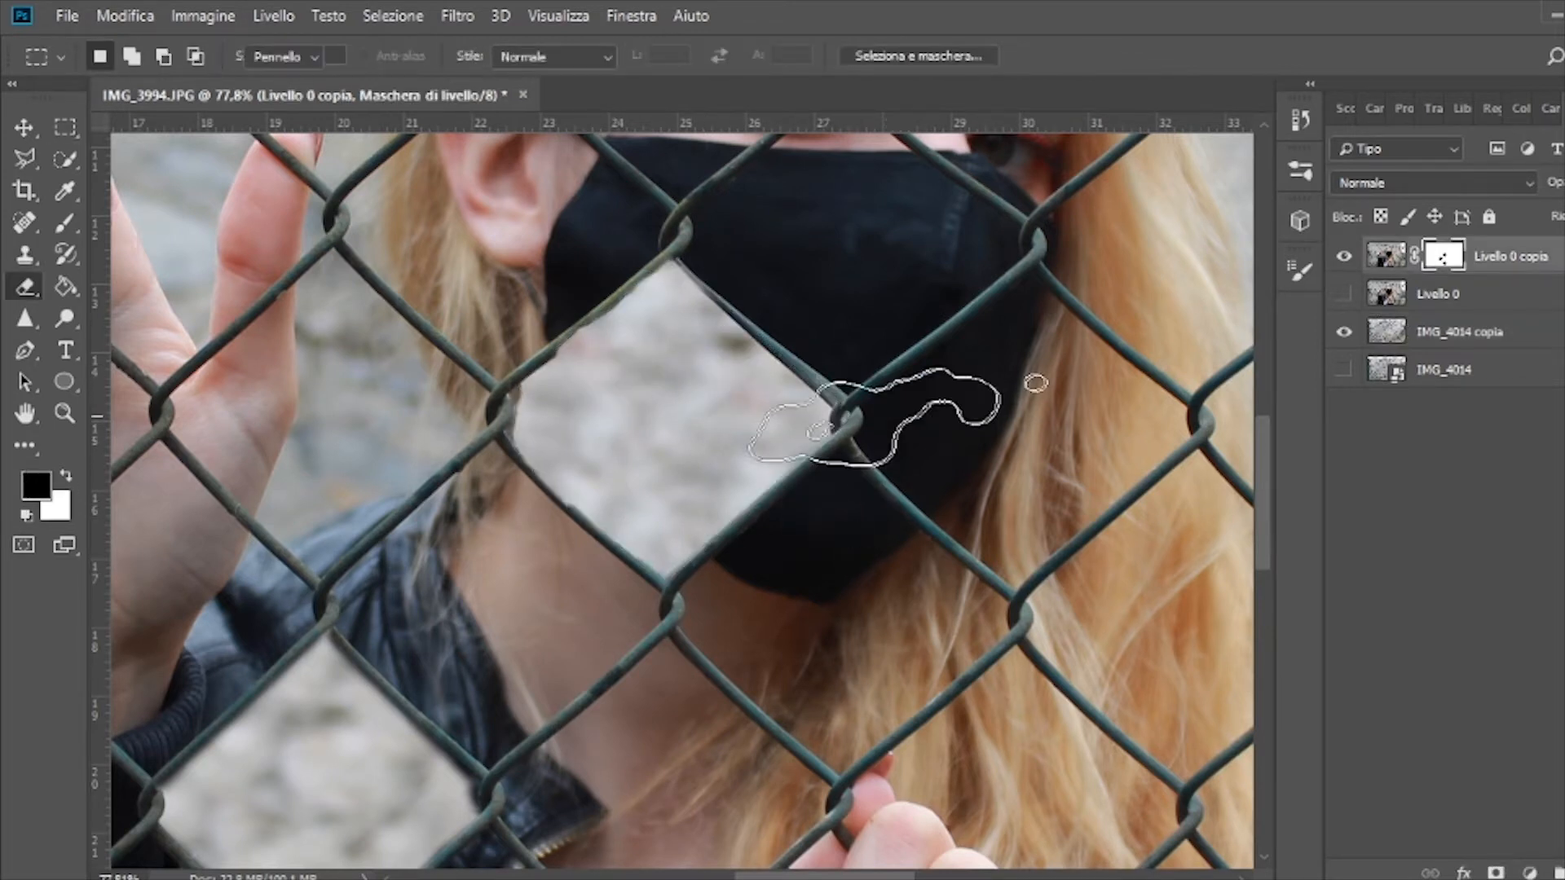
{"action": "key", "text": "ctrl+d"}
- Brush white along the face mask cell's edges on the Livello 0 copia layer mask to restore the fence wires
{"action": "key", "text": "b"}
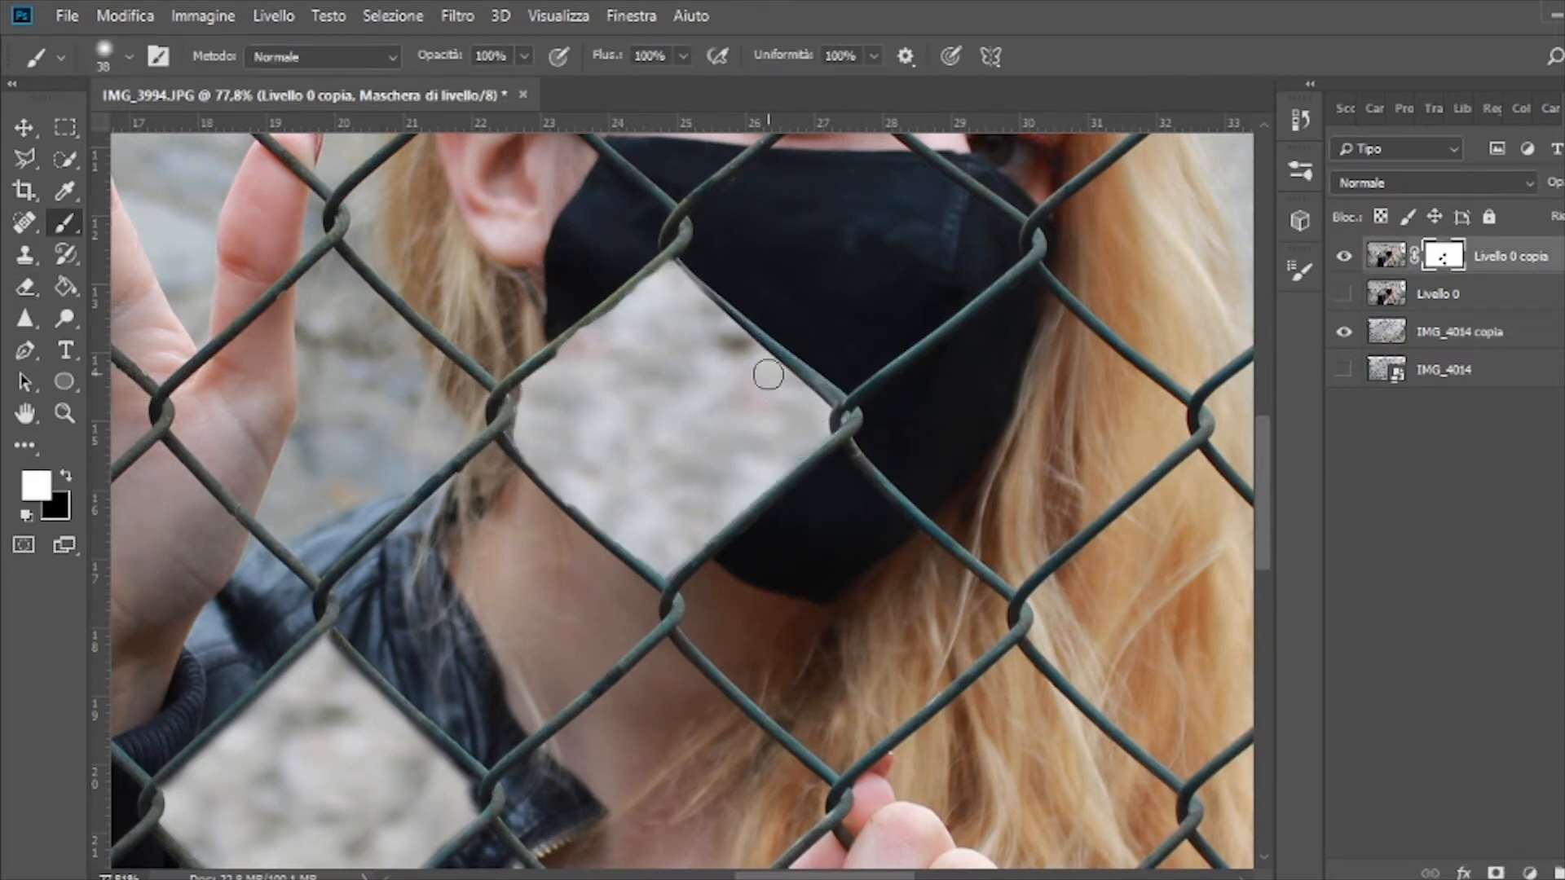
{"action": "left_click_drag", "start_coordinate": [768, 375], "coordinate": [718, 314]}
{"action": "mouse_move", "coordinate": [666, 255]}
{"action": "left_mouse_down"}
{"action": "mouse_move", "coordinate": [522, 367]}
{"action": "mouse_move", "coordinate": [664, 253]}
{"action": "mouse_move", "coordinate": [566, 334]}
{"action": "left_mouse_up"}
{"action": "left_click_drag", "start_coordinate": [505, 450], "coordinate": [565, 524]}
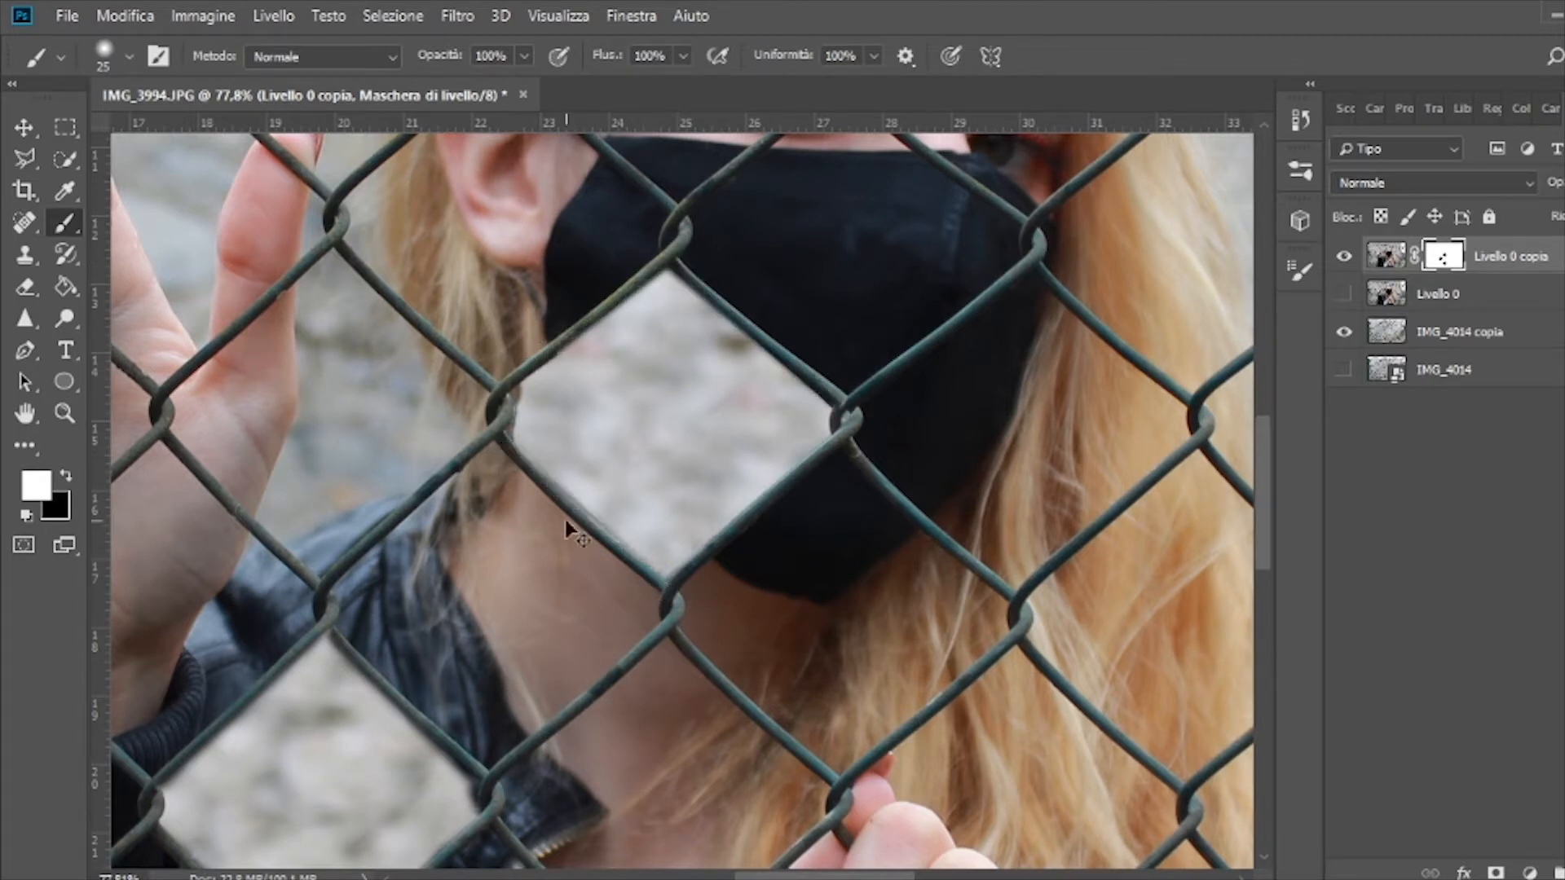
{"action": "key", "text": "ctrl+z"}
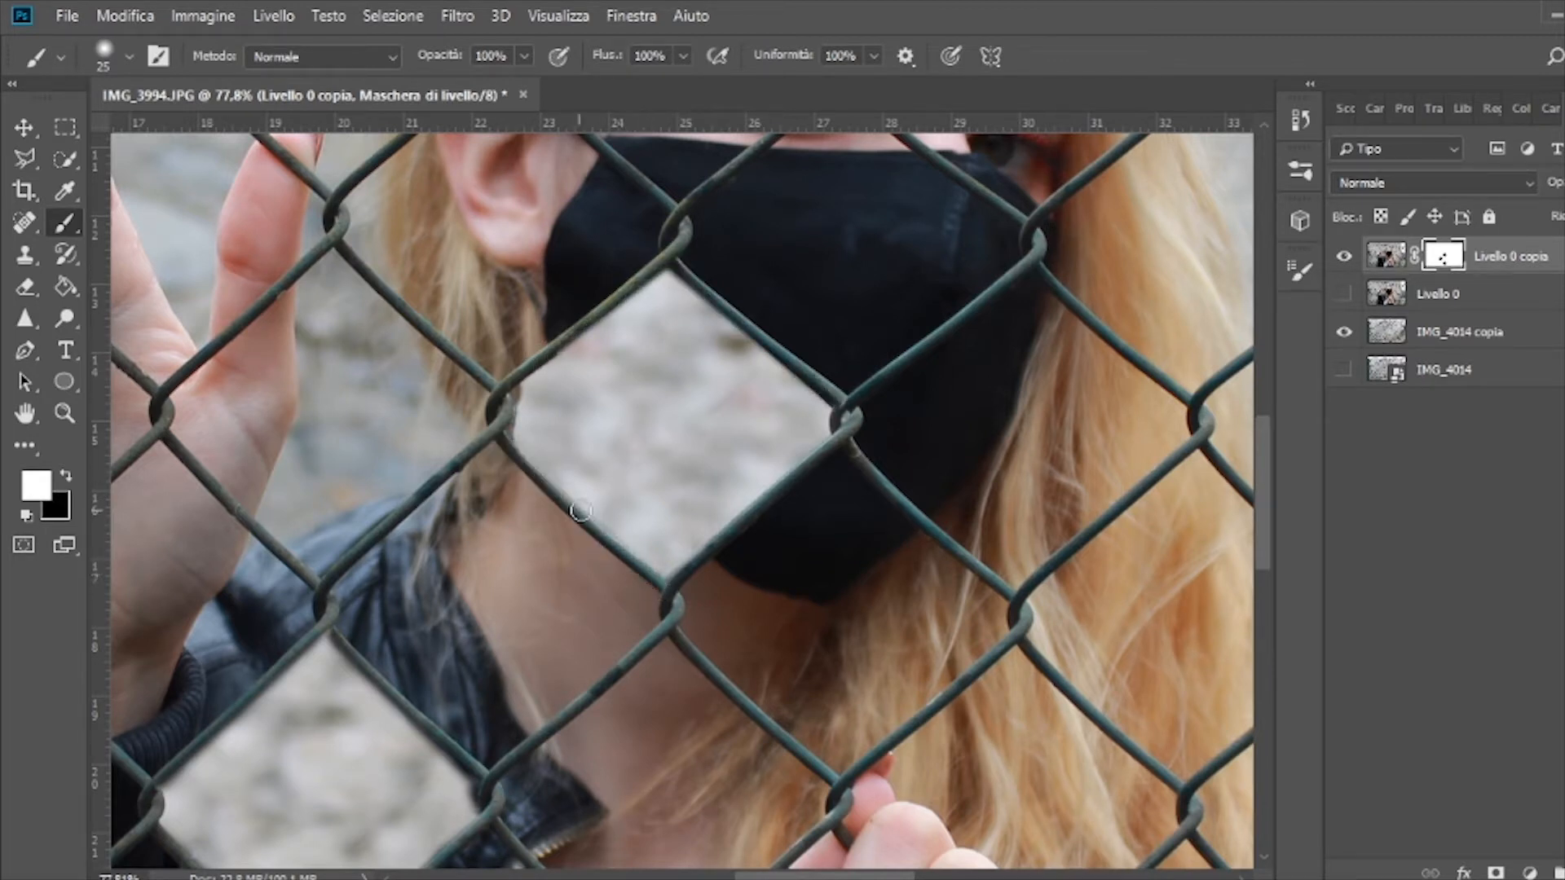
- Brush black on the Livello 0 copia layer mask around the wire knot beside the face mask cell to tidy its edge
{"action": "scroll", "coordinate": [541, 383], "scroll_direction": "up", "scroll_amount": 5}
{"action": "key", "text": "x"}
{"action": "mouse_move", "coordinate": [541, 413]}
{"action": "left_mouse_down"}
{"action": "mouse_move", "coordinate": [512, 405]}
{"action": "mouse_move", "coordinate": [510, 379]}
{"action": "left_mouse_up"}
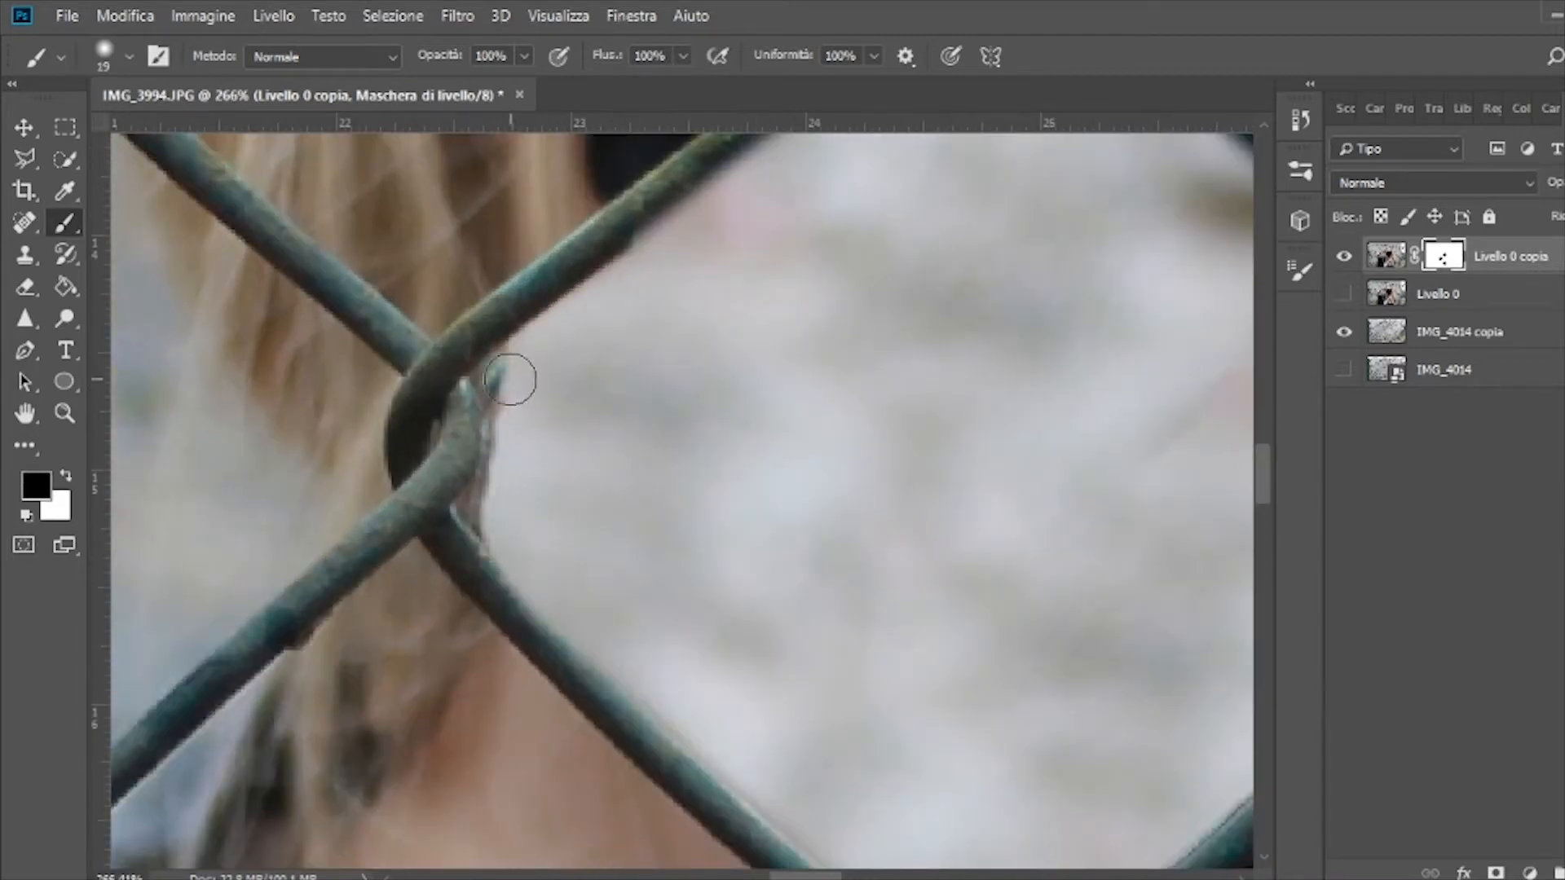
{"action": "left_click_drag", "start_coordinate": [489, 513], "coordinate": [501, 460]}
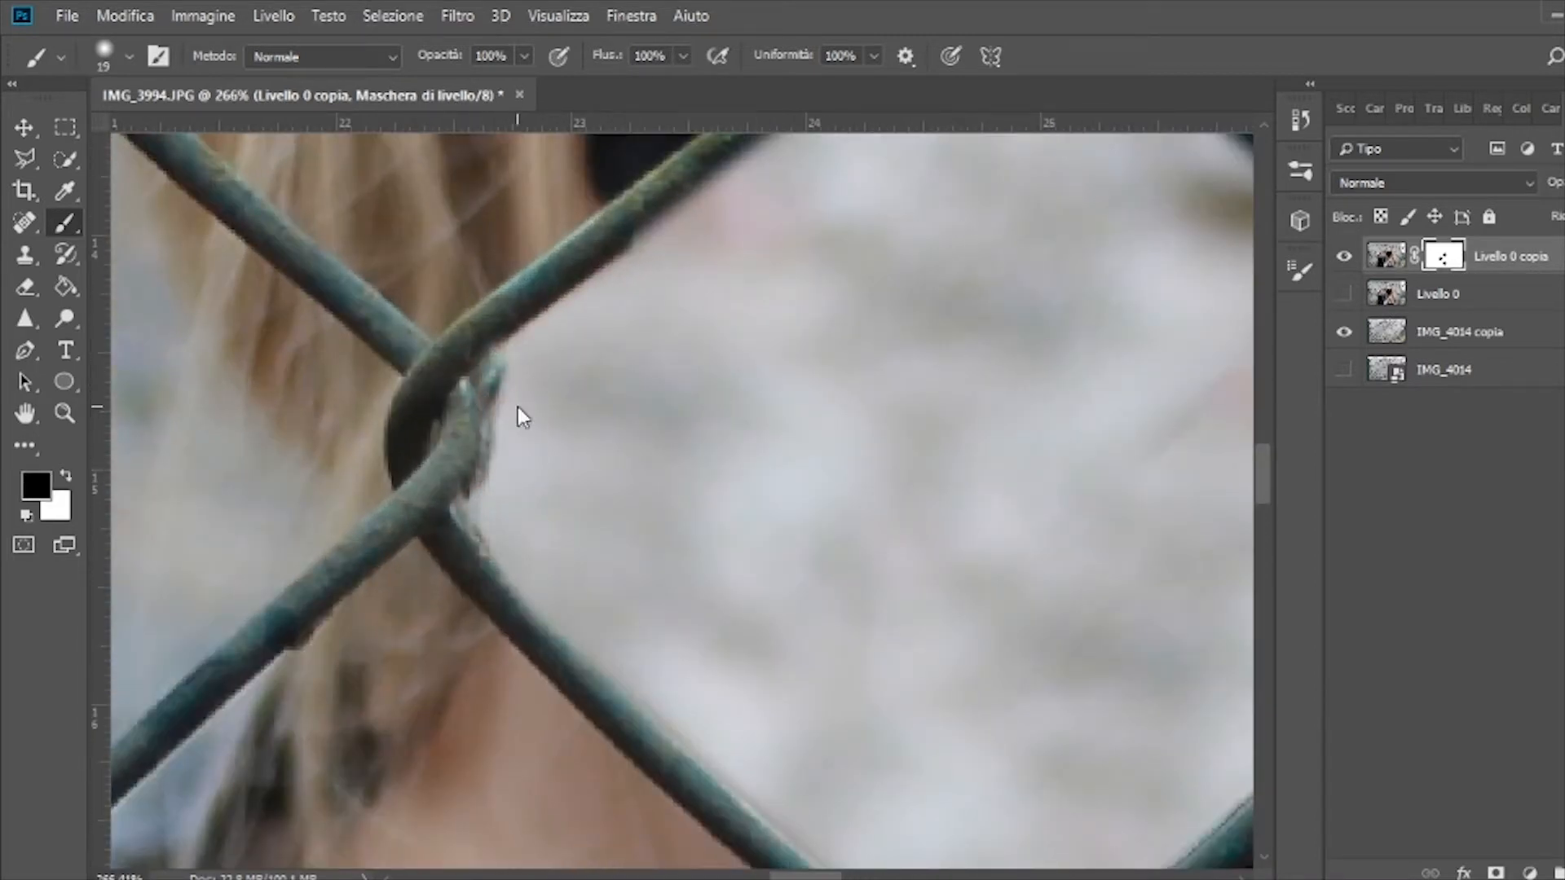
{"action": "left_click", "coordinate": [1454, 342]}
{"action": "key", "text": "s"}
{"action": "key", "text": "x"}
{"action": "scroll", "coordinate": [802, 385], "scroll_direction": "down", "scroll_amount": 6}
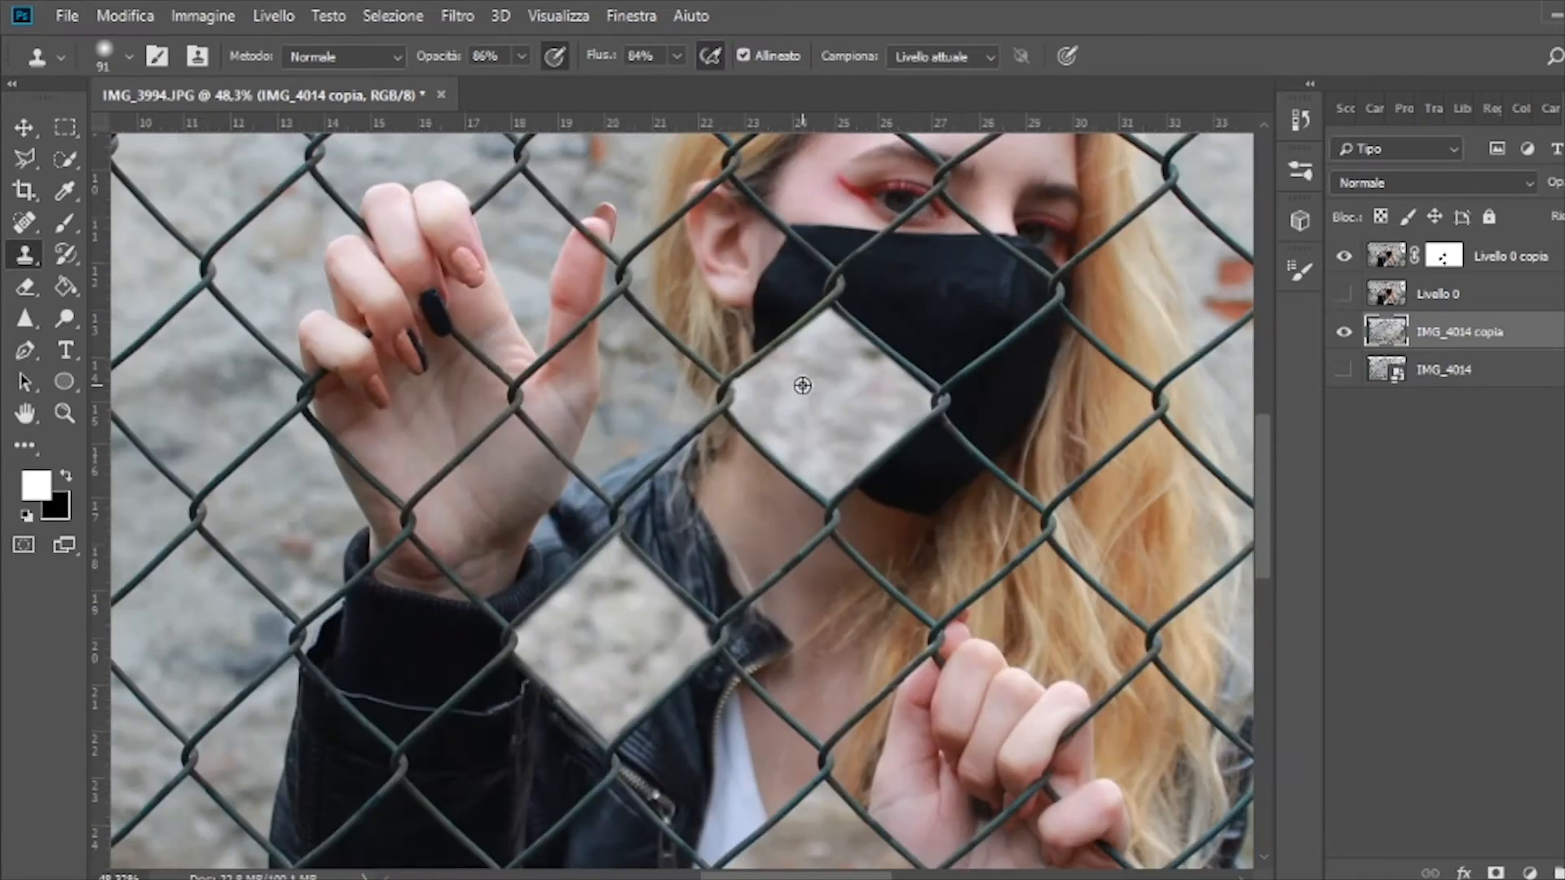
- Quick-select the fence cell over the lower jacket front and zipper pull on Livello 0 copia, trimming the selection along the wires
{"action": "key", "text": "w"}
{"action": "scroll", "coordinate": [802, 385], "scroll_direction": "down", "scroll_amount": 2}
{"action": "key", "text": "alt+bracketright"}
{"action": "scroll", "coordinate": [756, 571], "scroll_direction": "down", "scroll_amount": 2}
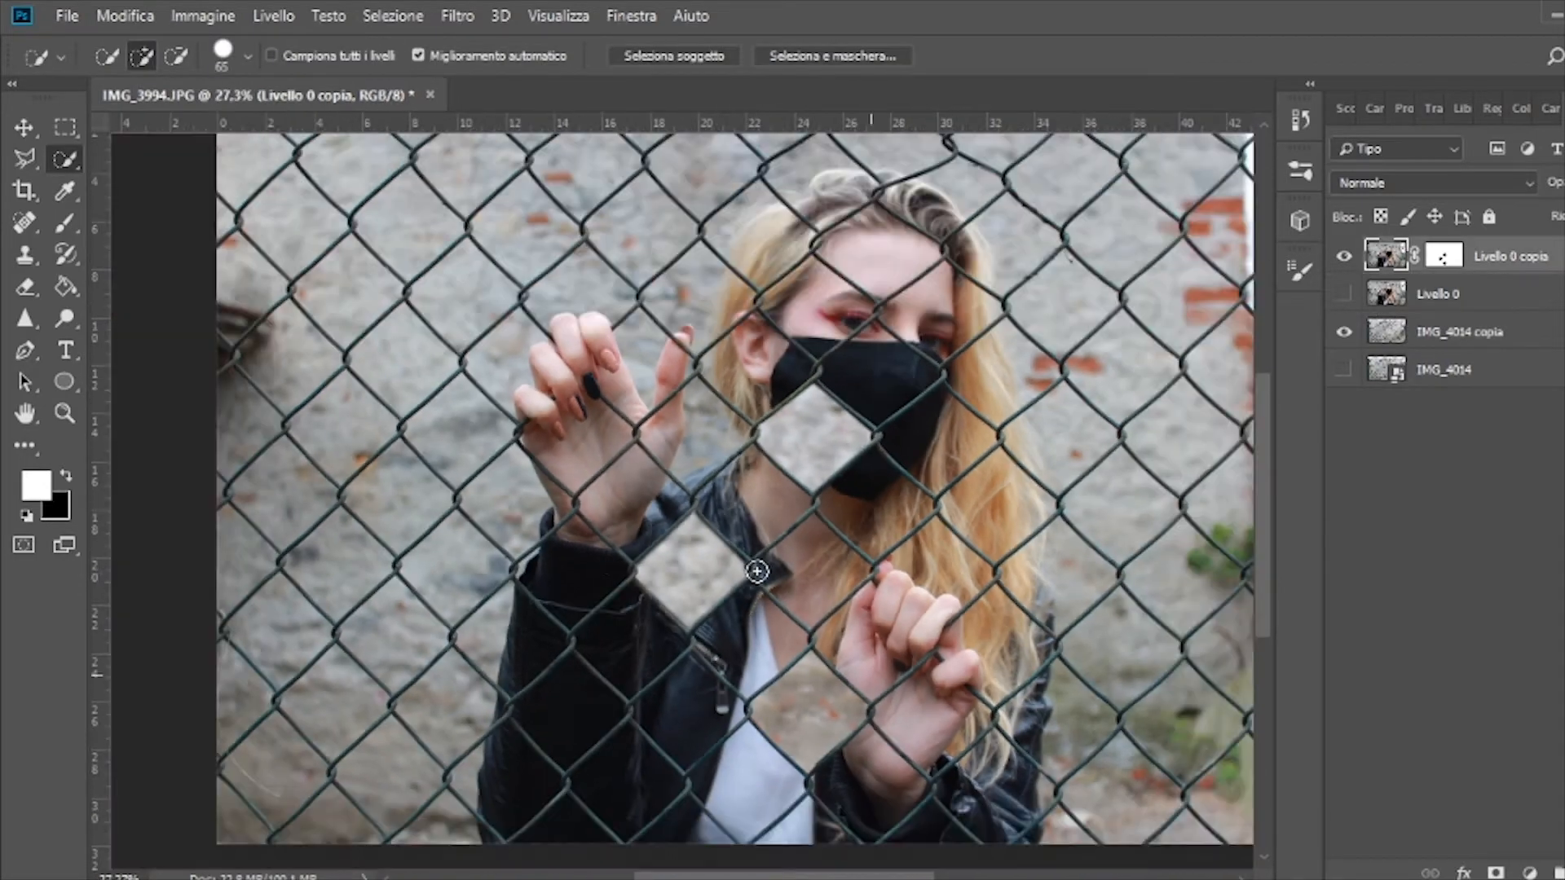
{"action": "left_click_drag", "start_coordinate": [756, 714], "coordinate": [688, 716]}
{"action": "scroll", "coordinate": [693, 721], "scroll_direction": "up", "scroll_amount": 3}
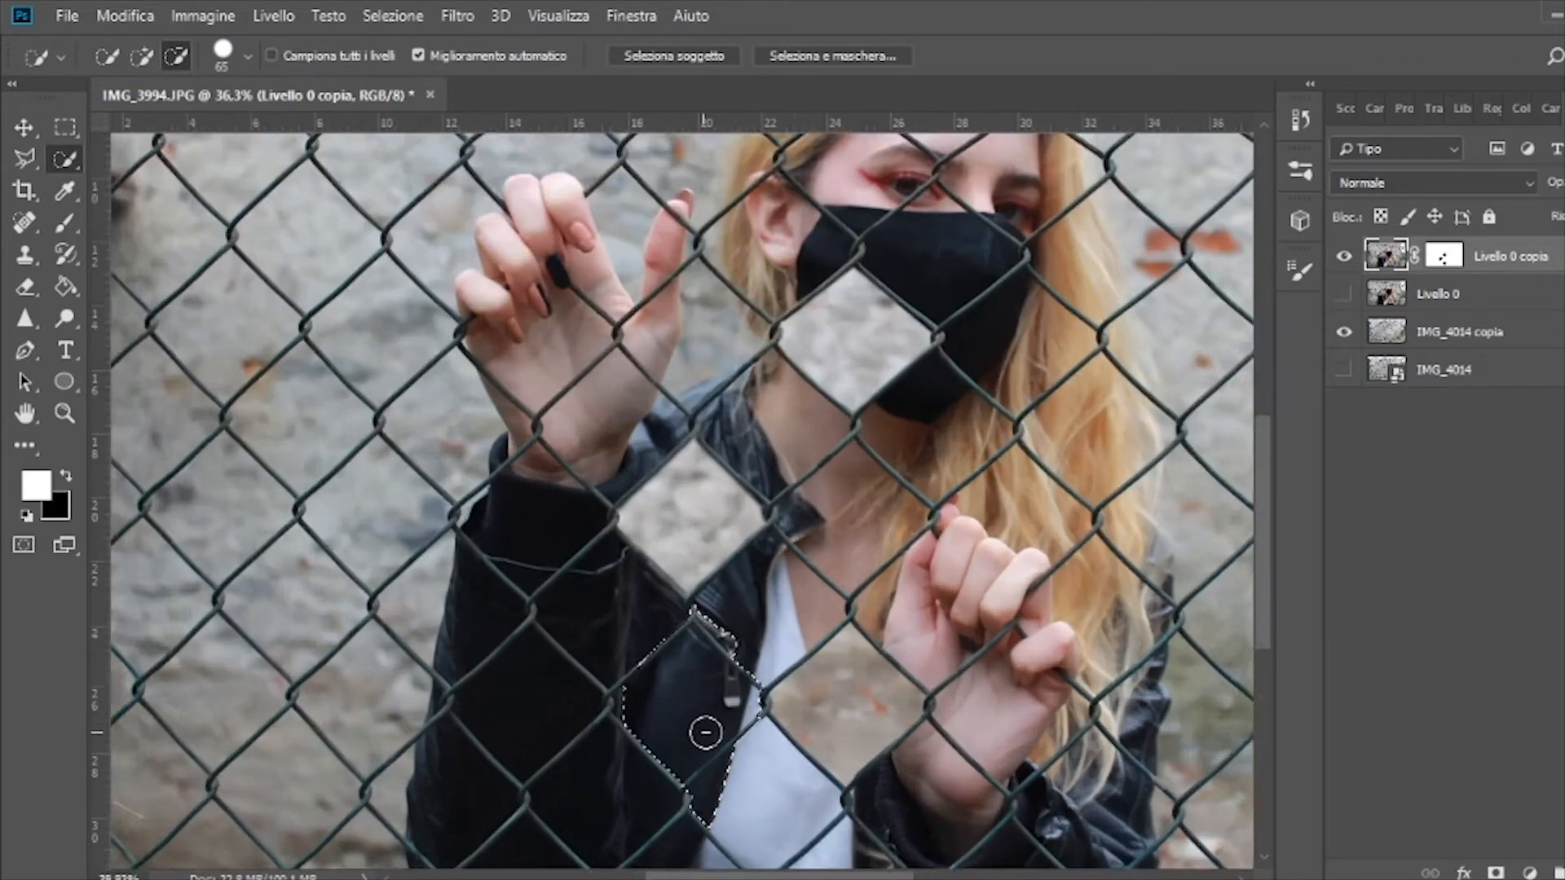
{"action": "mouse_move", "coordinate": [550, 619]}
{"action": "left_mouse_down"}
{"action": "mouse_move", "coordinate": [668, 515]}
{"action": "mouse_move", "coordinate": [732, 535]}
{"action": "mouse_move", "coordinate": [829, 652]}
{"action": "left_mouse_up"}
{"action": "left_click_drag", "start_coordinate": [807, 721], "coordinate": [803, 601]}
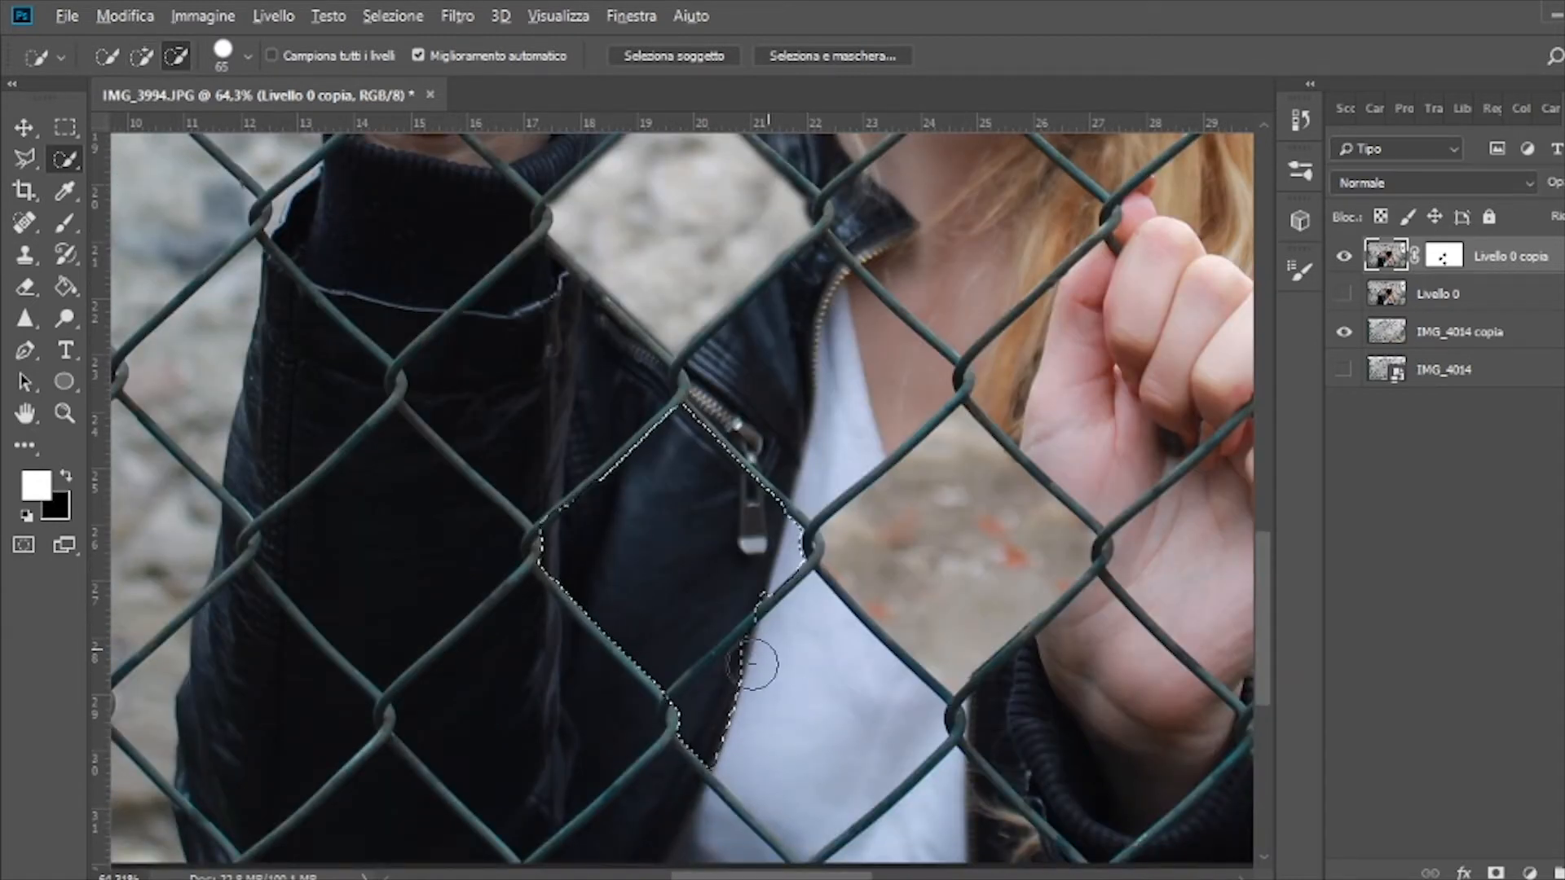
{"action": "left_click_drag", "start_coordinate": [751, 656], "coordinate": [741, 754]}
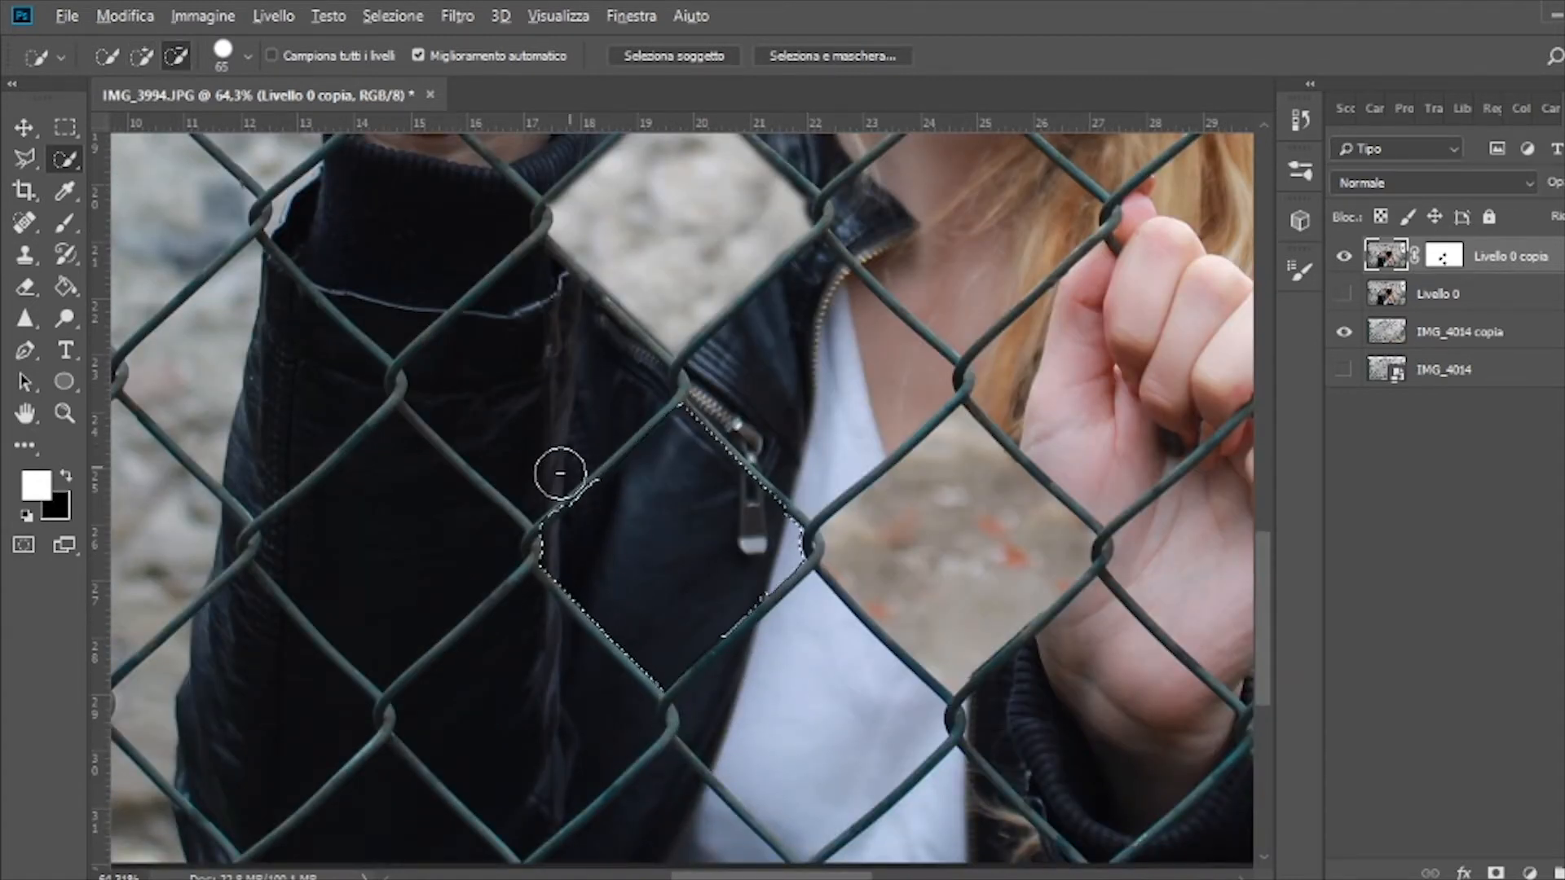
{"action": "left_click_drag", "start_coordinate": [559, 472], "coordinate": [576, 522]}
- Fill the selected jacket cell with black on the Livello 0 copia layer mask
{"action": "key", "text": "b"}
{"action": "key", "text": "x"}
{"action": "left_click", "coordinate": [1443, 256]}
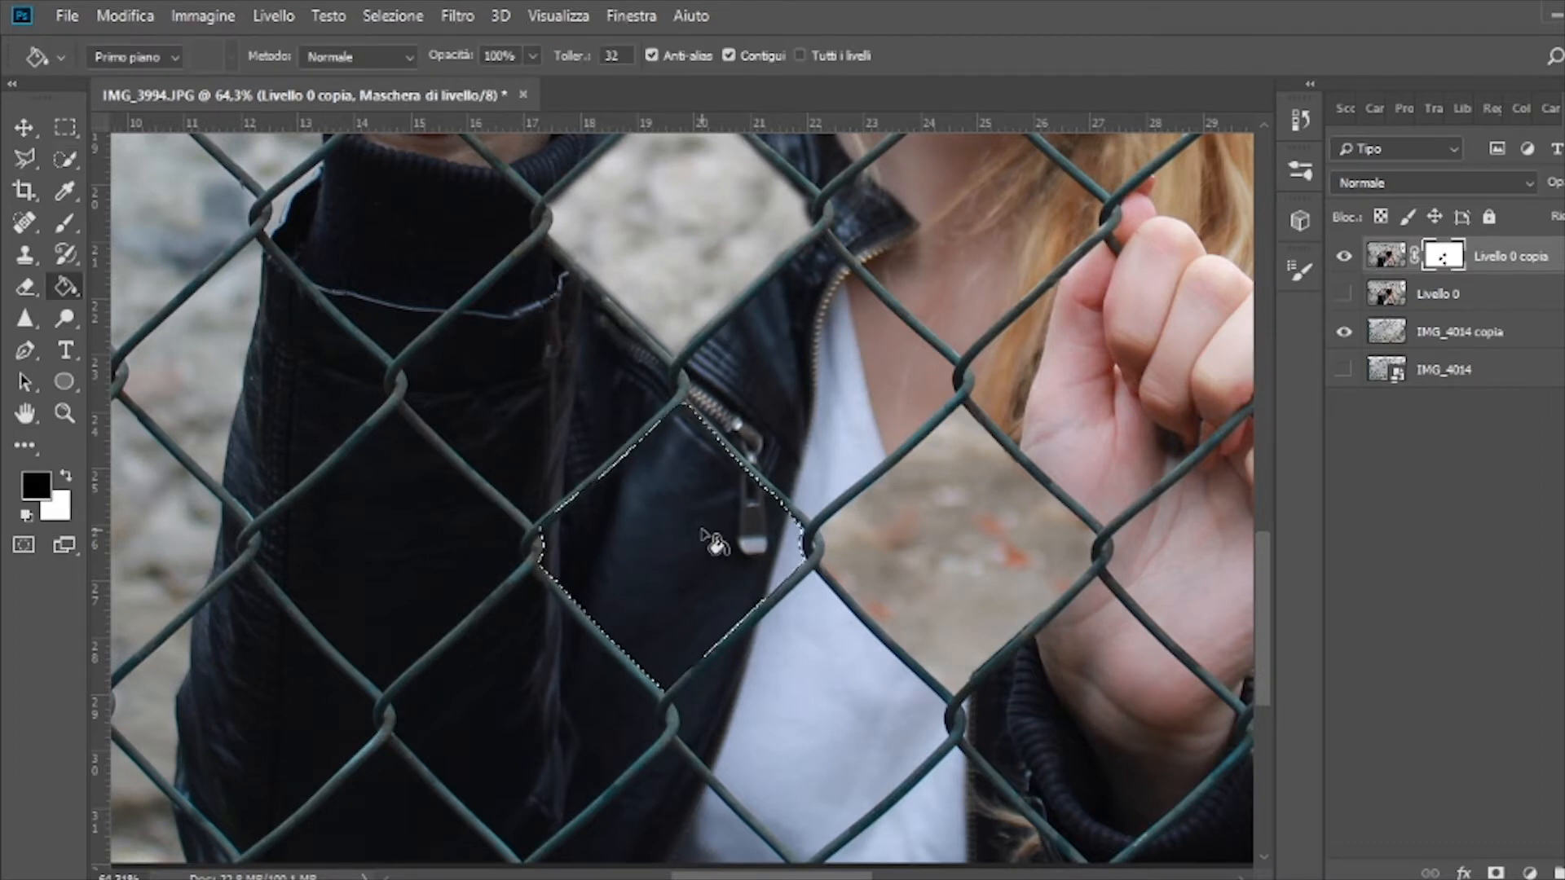
{"action": "left_click_drag", "start_coordinate": [708, 534], "coordinate": [988, 551]}
- Clone wall texture over the wires inside the lower jacket cell on IMG_4014 copia, and clear the selection
{"action": "key", "text": "s"}
{"action": "left_click", "coordinate": [1401, 332]}
{"action": "mouse_move", "coordinate": [699, 482]}
{"action": "left_mouse_down"}
{"action": "mouse_move", "coordinate": [662, 604]}
{"action": "mouse_move", "coordinate": [626, 530]}
{"action": "mouse_move", "coordinate": [590, 547]}
{"action": "mouse_move", "coordinate": [687, 504]}
{"action": "mouse_move", "coordinate": [653, 533]}
{"action": "mouse_move", "coordinate": [620, 637]}
{"action": "mouse_move", "coordinate": [655, 604]}
{"action": "mouse_move", "coordinate": [623, 620]}
{"action": "mouse_move", "coordinate": [618, 492]}
{"action": "left_mouse_up"}
{"action": "mouse_move", "coordinate": [676, 652]}
{"action": "left_mouse_down"}
{"action": "mouse_move", "coordinate": [717, 619]}
{"action": "mouse_move", "coordinate": [744, 559]}
{"action": "mouse_move", "coordinate": [786, 570]}
{"action": "left_mouse_up"}
{"action": "key", "text": "m"}
{"action": "left_click", "coordinate": [752, 471]}
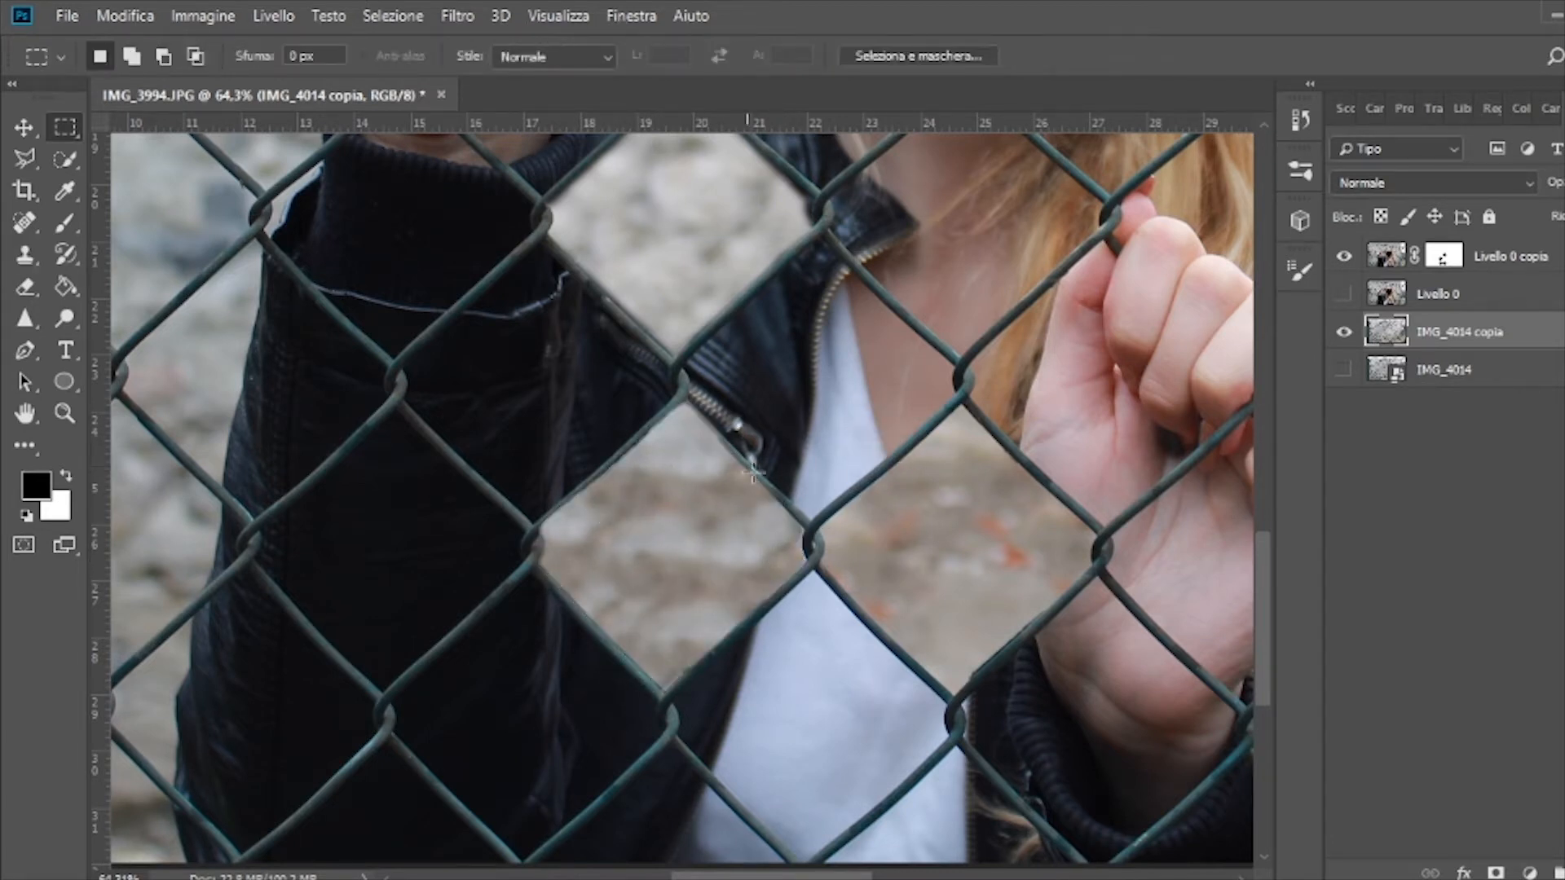
- Brush white along the lower jacket cell's edges on the Livello 0 copia layer mask to restore the fence wires
{"action": "left_click", "coordinate": [1442, 256]}
{"action": "key", "text": "b"}
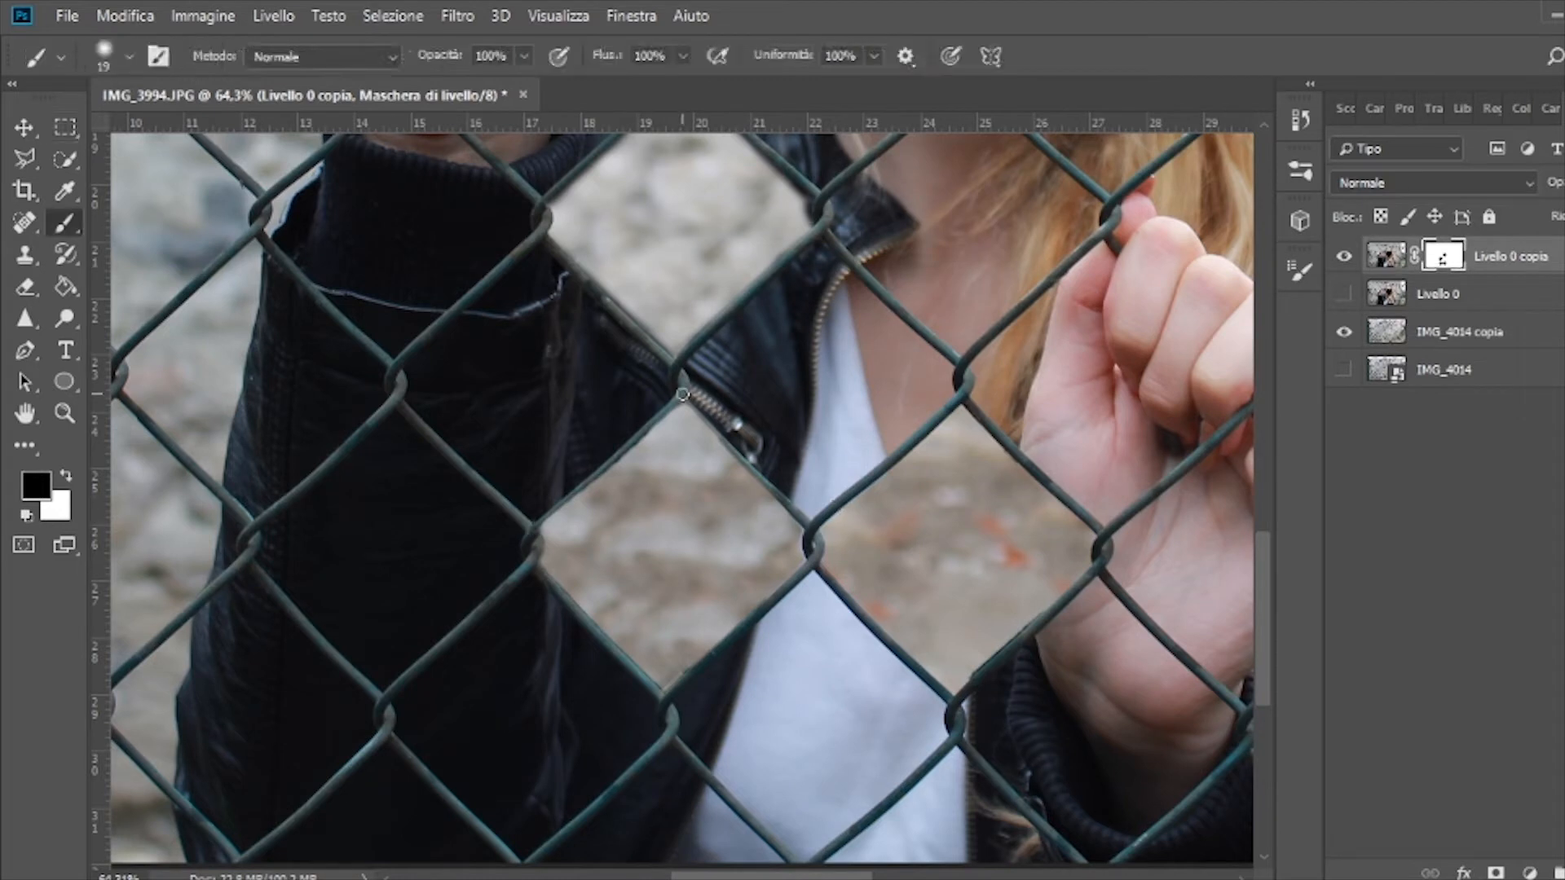
{"action": "left_click", "coordinate": [66, 475]}
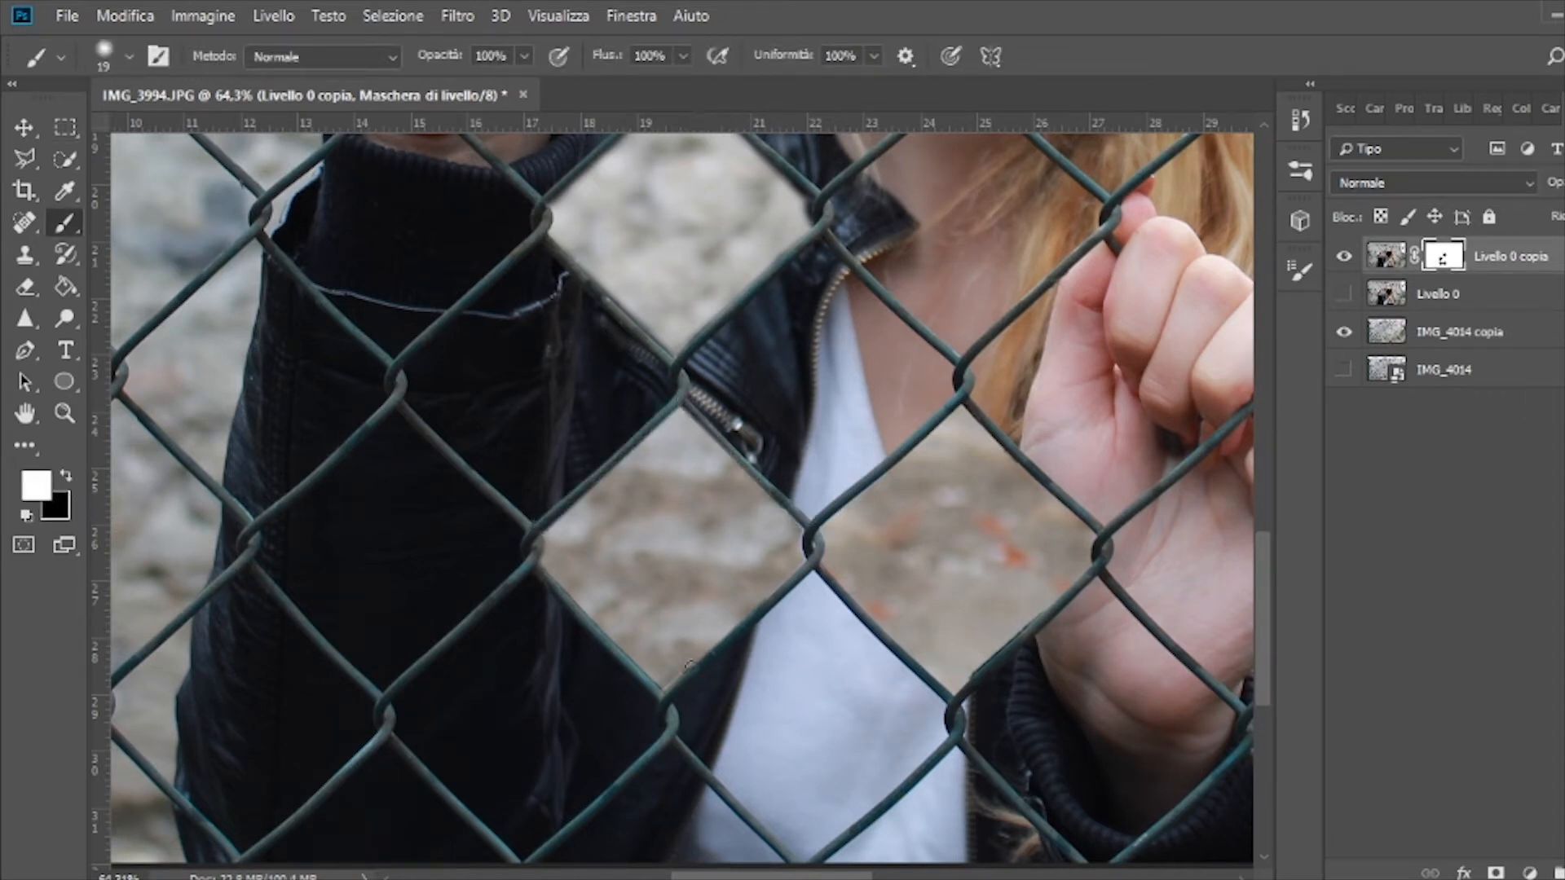
- Quick-select the fence cell over the raised hand's palm on Livello 0 copia, excluding the fingertips and black nails
{"action": "key", "text": "ctrl+0"}
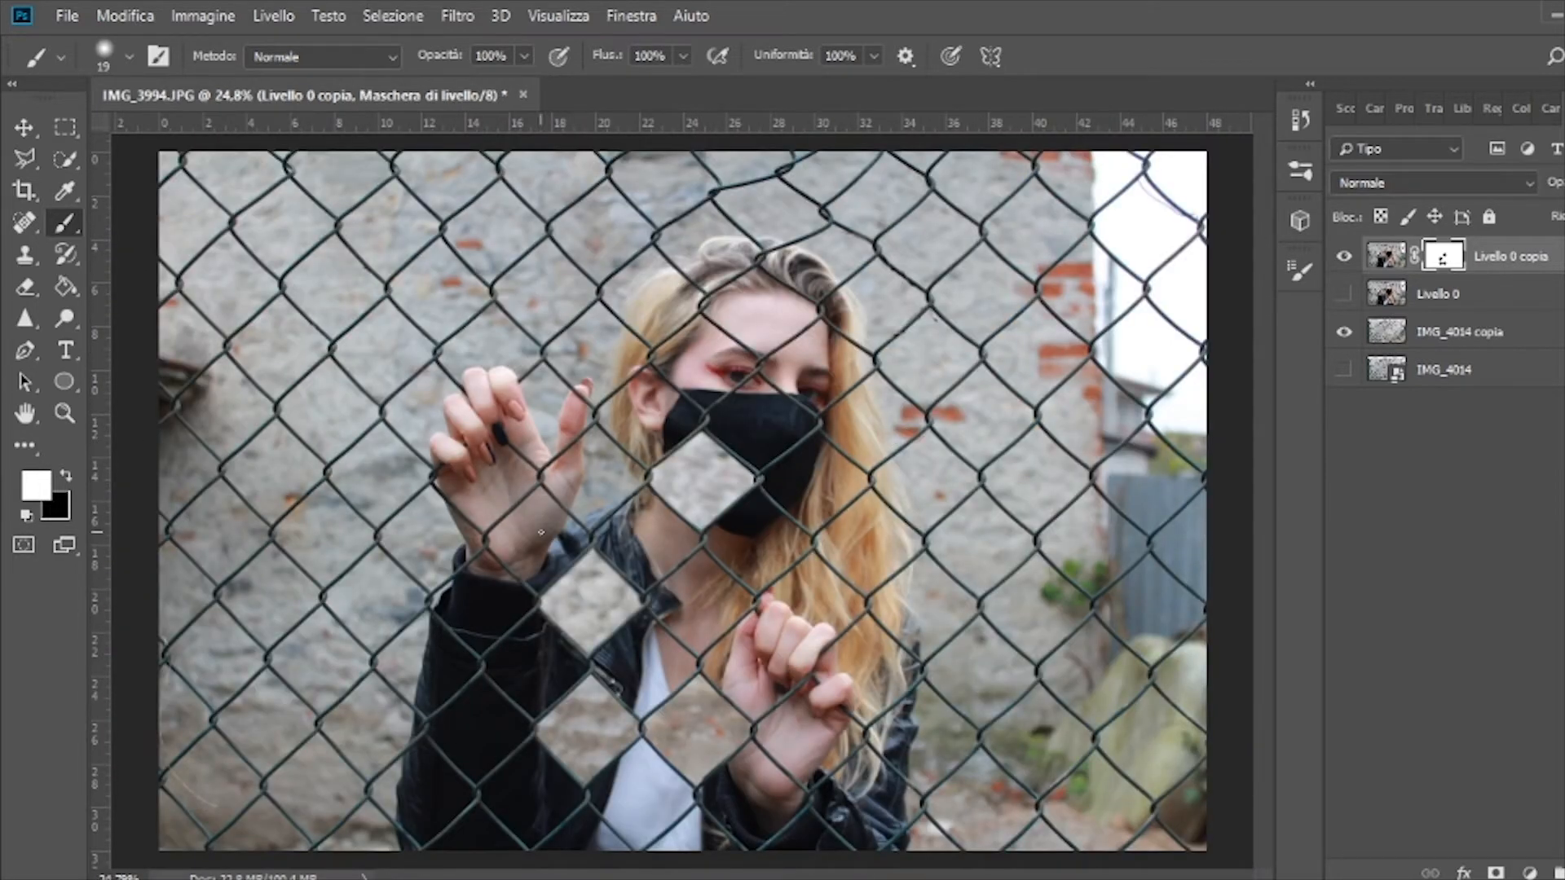
{"action": "left_click", "coordinate": [1396, 254]}
{"action": "key", "text": "w"}
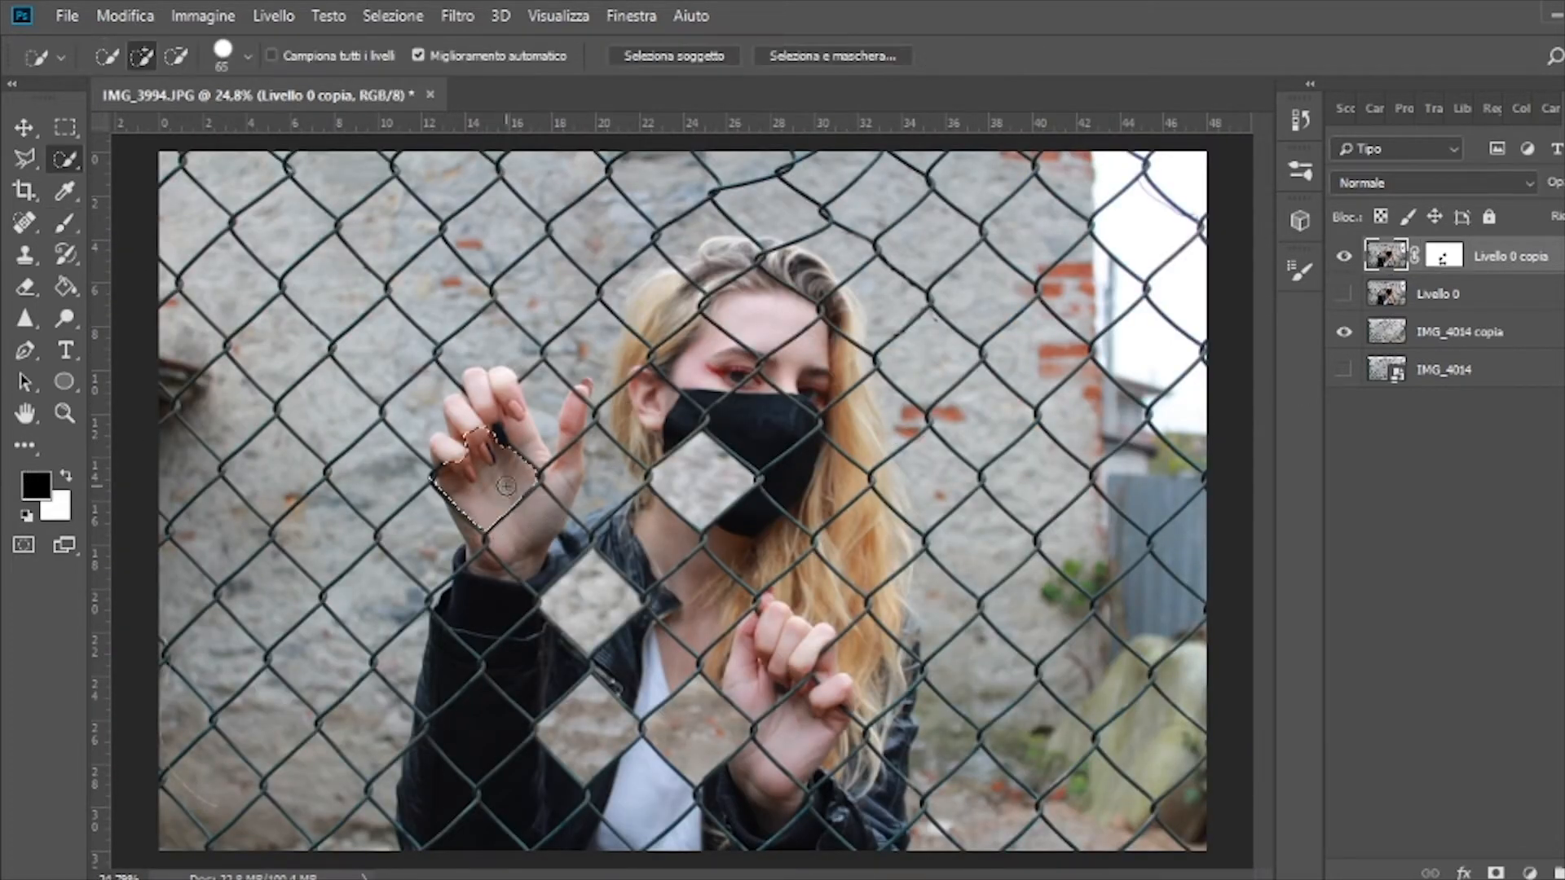
{"action": "scroll", "coordinate": [505, 487], "scroll_direction": "up", "scroll_amount": 2}
{"action": "mouse_move", "coordinate": [479, 430]}
{"action": "left_mouse_down"}
{"action": "mouse_move", "coordinate": [498, 460]}
{"action": "mouse_move", "coordinate": [459, 471]}
{"action": "mouse_move", "coordinate": [493, 490]}
{"action": "mouse_move", "coordinate": [467, 510]}
{"action": "mouse_move", "coordinate": [422, 485]}
{"action": "mouse_move", "coordinate": [503, 416]}
{"action": "left_mouse_up"}
{"action": "scroll", "coordinate": [454, 501], "scroll_direction": "up", "scroll_amount": 3}
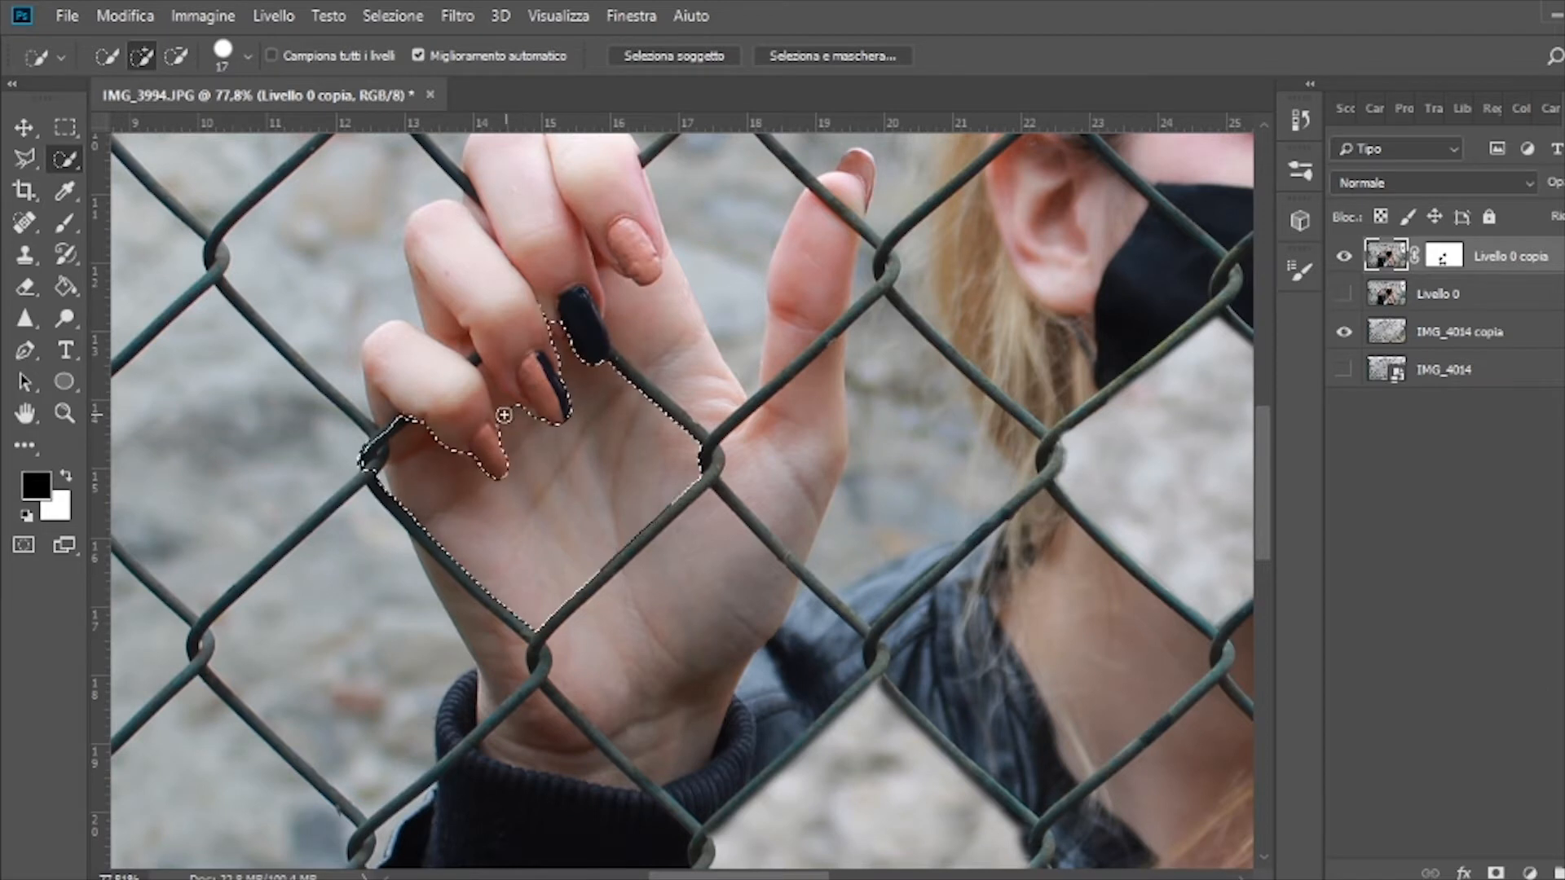
{"action": "left_click", "coordinate": [572, 328], "text": "alt"}
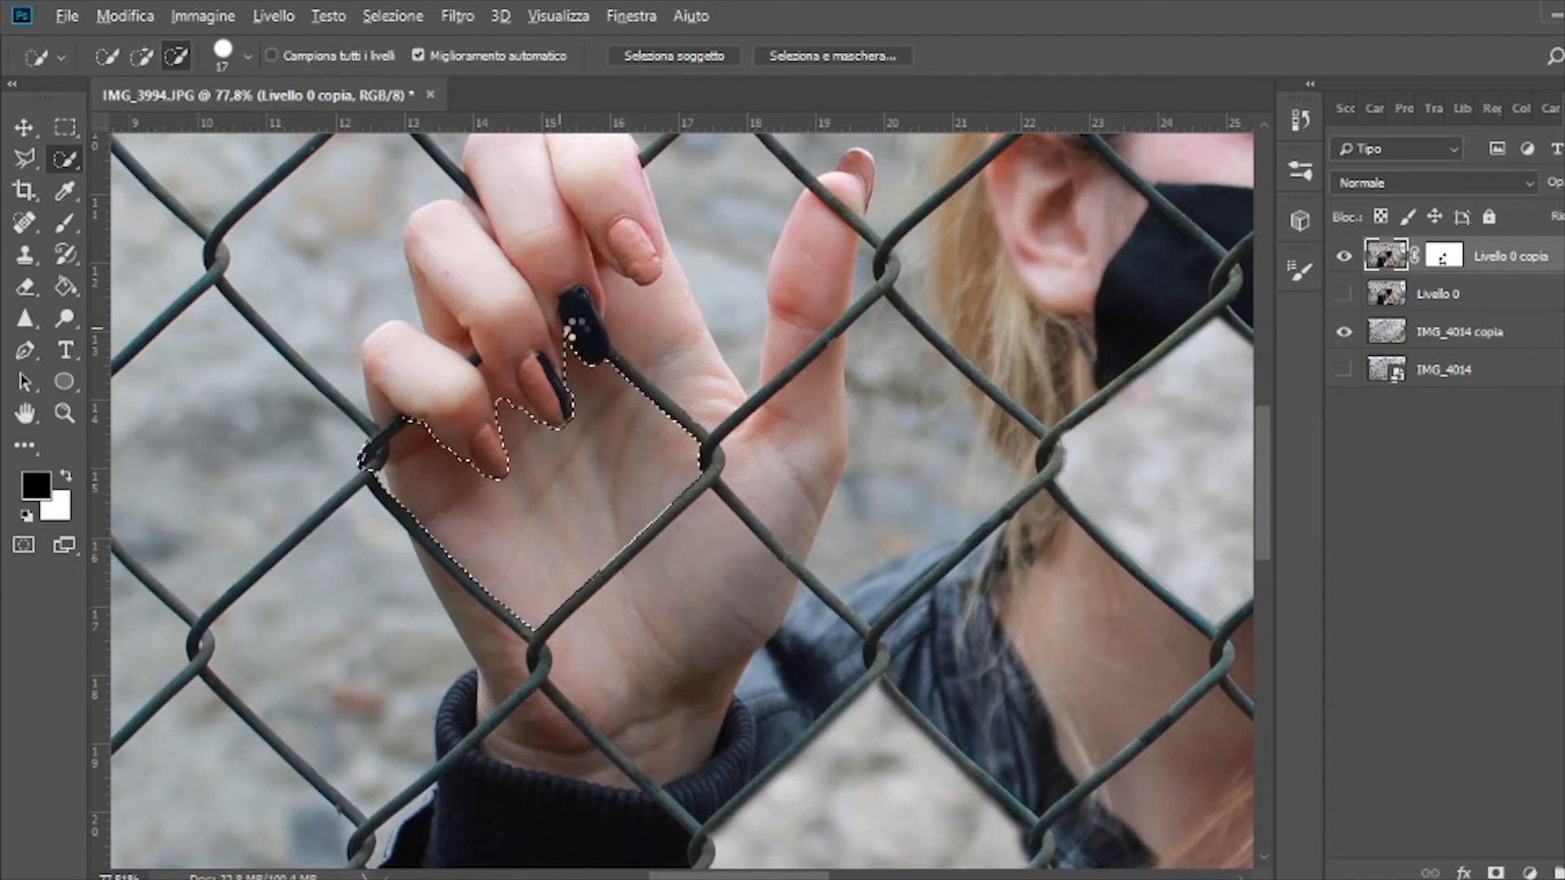
{"action": "left_click", "coordinate": [570, 330], "text": "alt"}
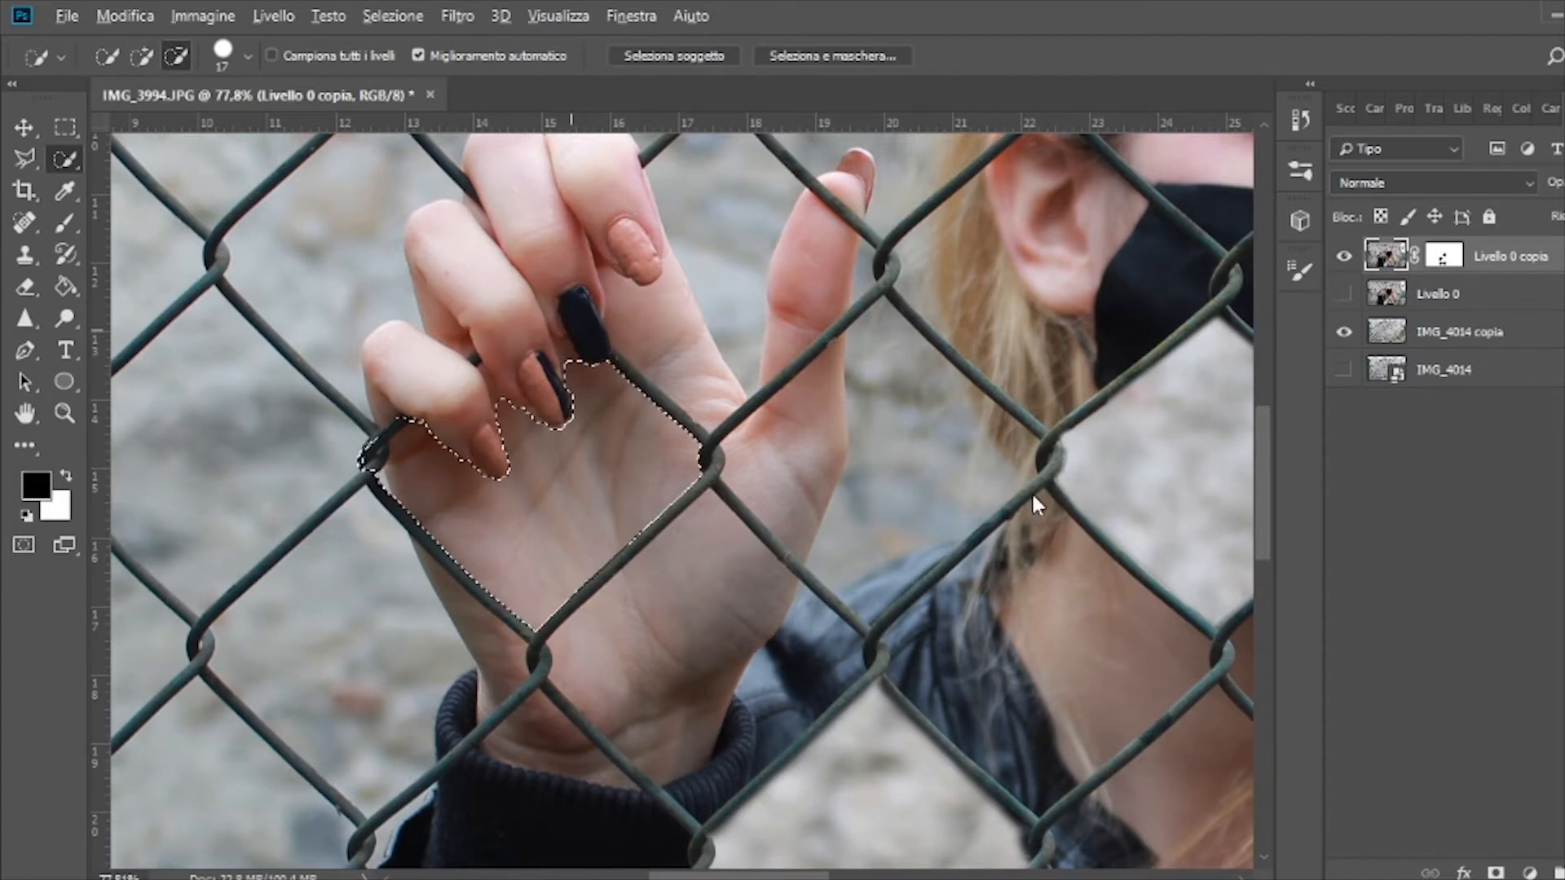
- Fill the selected palm cell with black on the Livello 0 copia layer mask
{"action": "scroll", "coordinate": [1030, 492], "scroll_direction": "down", "scroll_amount": 3}
{"action": "left_click", "coordinate": [65, 287]}
{"action": "key", "text": "x"}
{"action": "key", "text": "ctrl+backslash"}
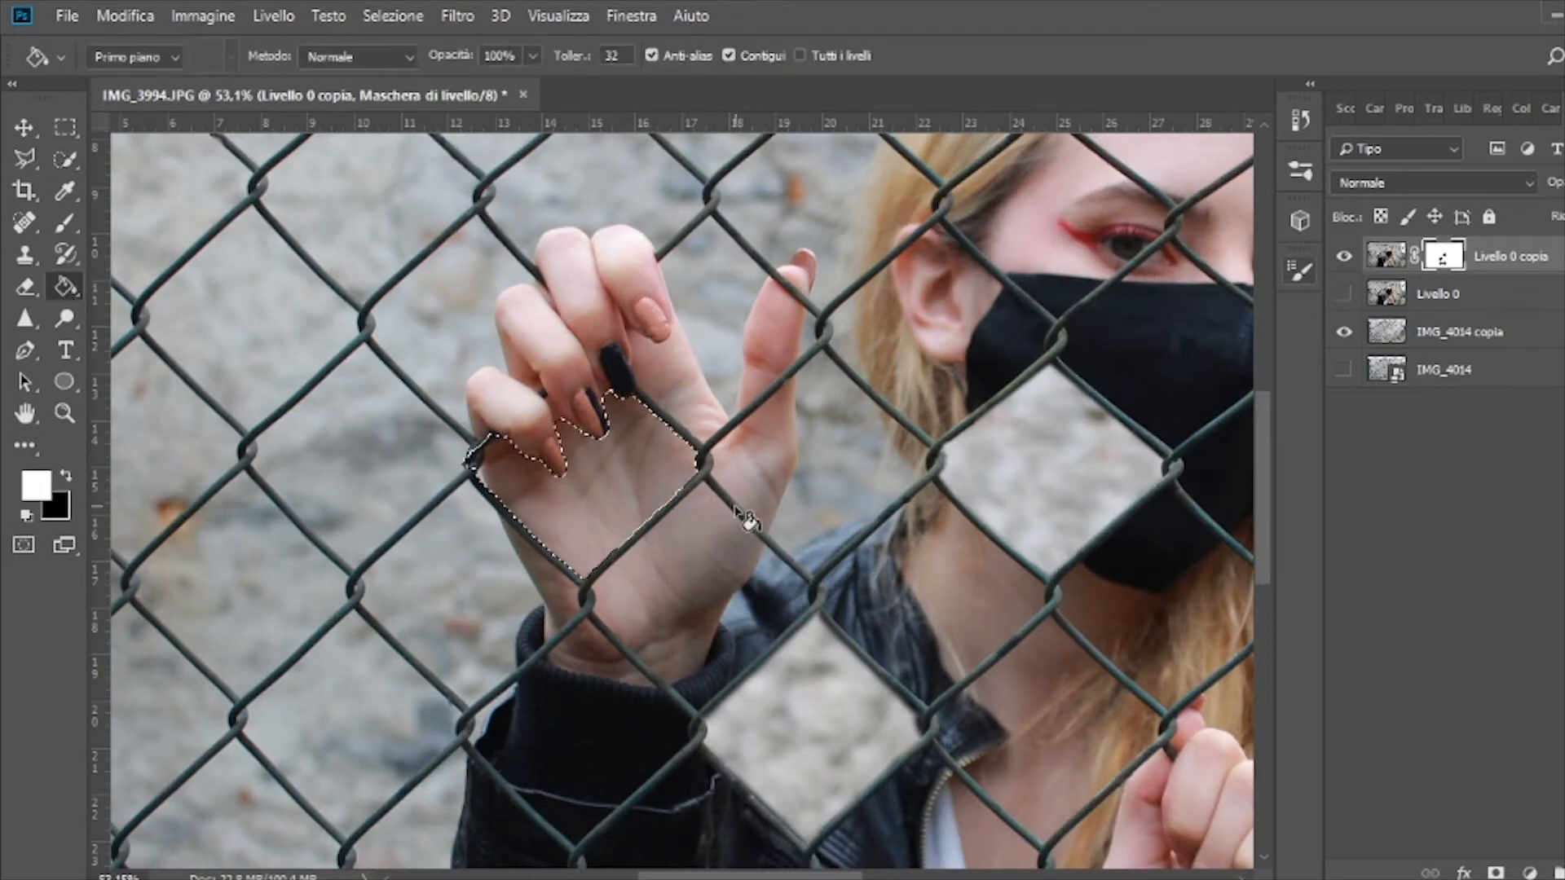
{"action": "key", "text": "x"}
{"action": "left_click", "coordinate": [607, 497]}
- Clone wall texture over the wires inside the palm cell on IMG_4014 copia, and clear the selection
{"action": "key", "text": "m"}
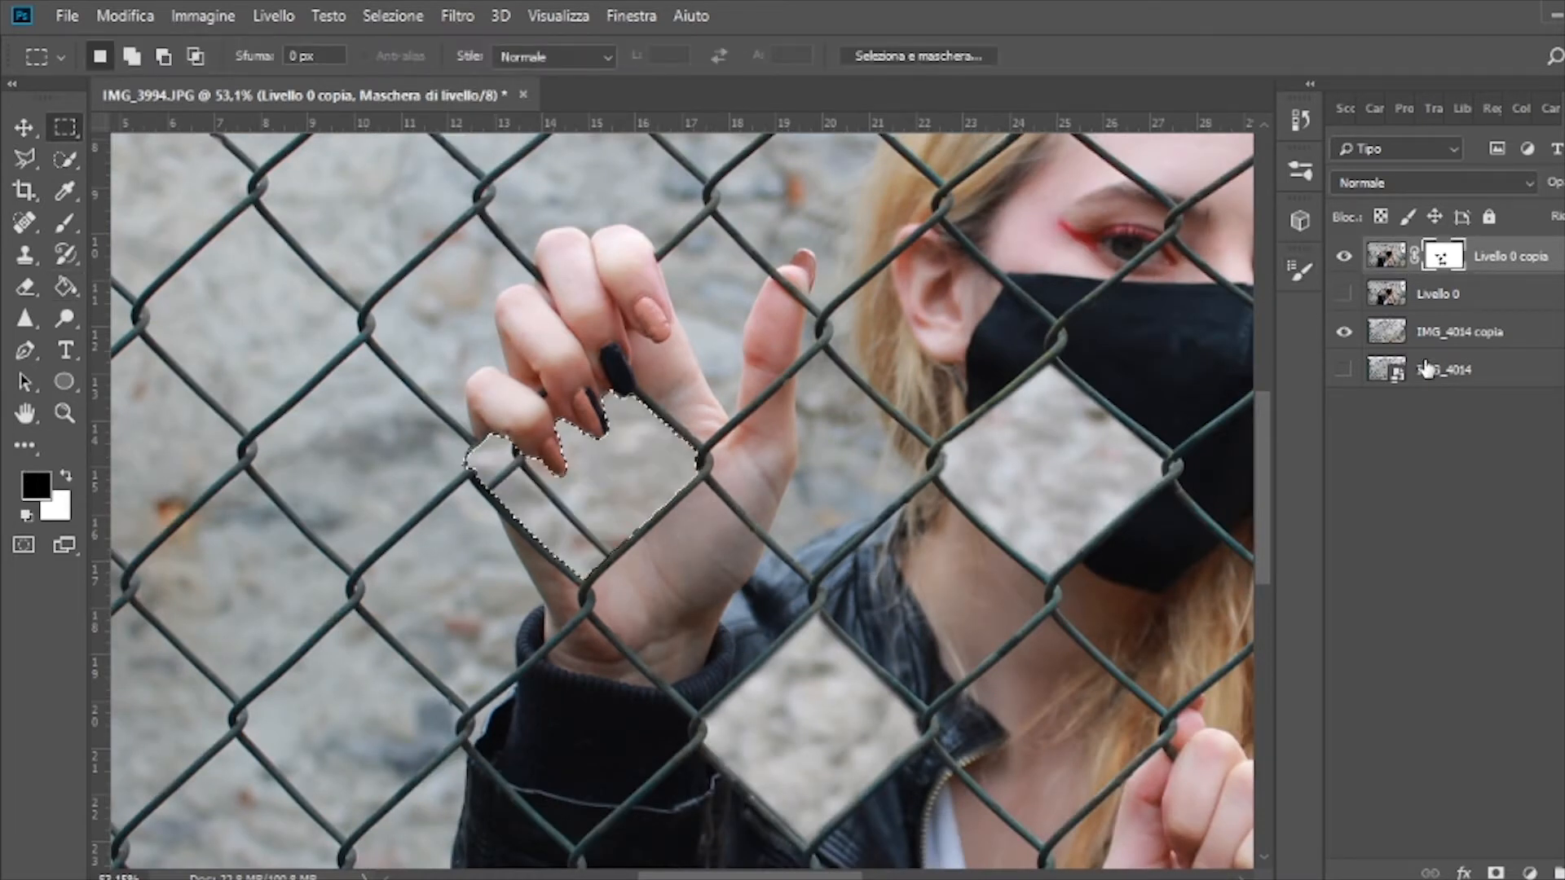
{"action": "left_click", "coordinate": [1435, 332]}
{"action": "key", "text": "e"}
{"action": "right_click", "coordinate": [644, 454]}
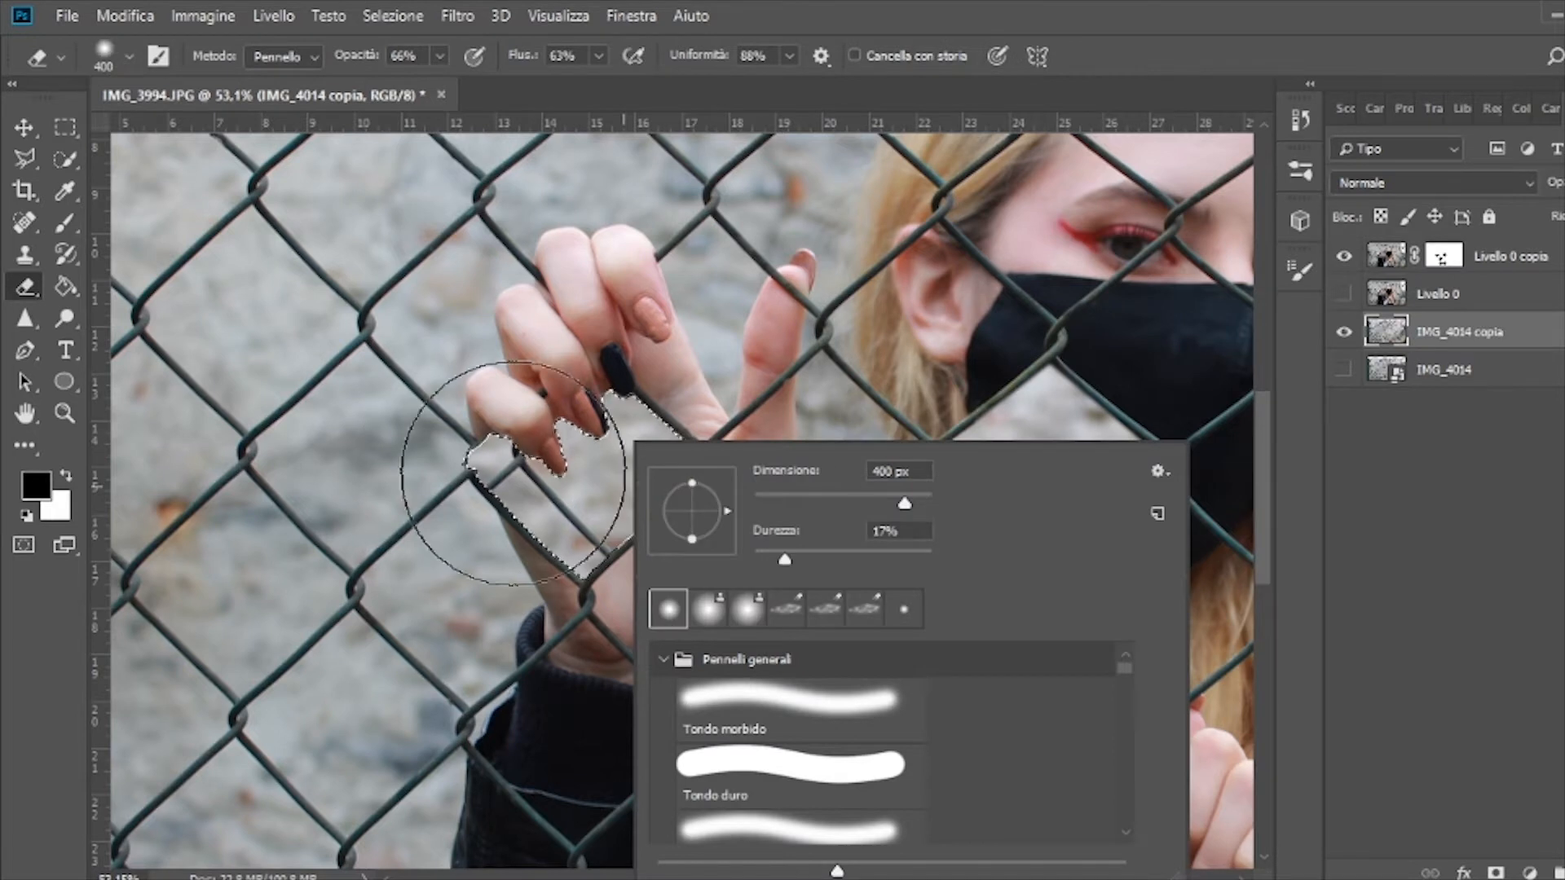
{"action": "key", "text": "Escape"}
{"action": "key", "text": "s"}
{"action": "right_click", "coordinate": [564, 483], "text": "alt"}
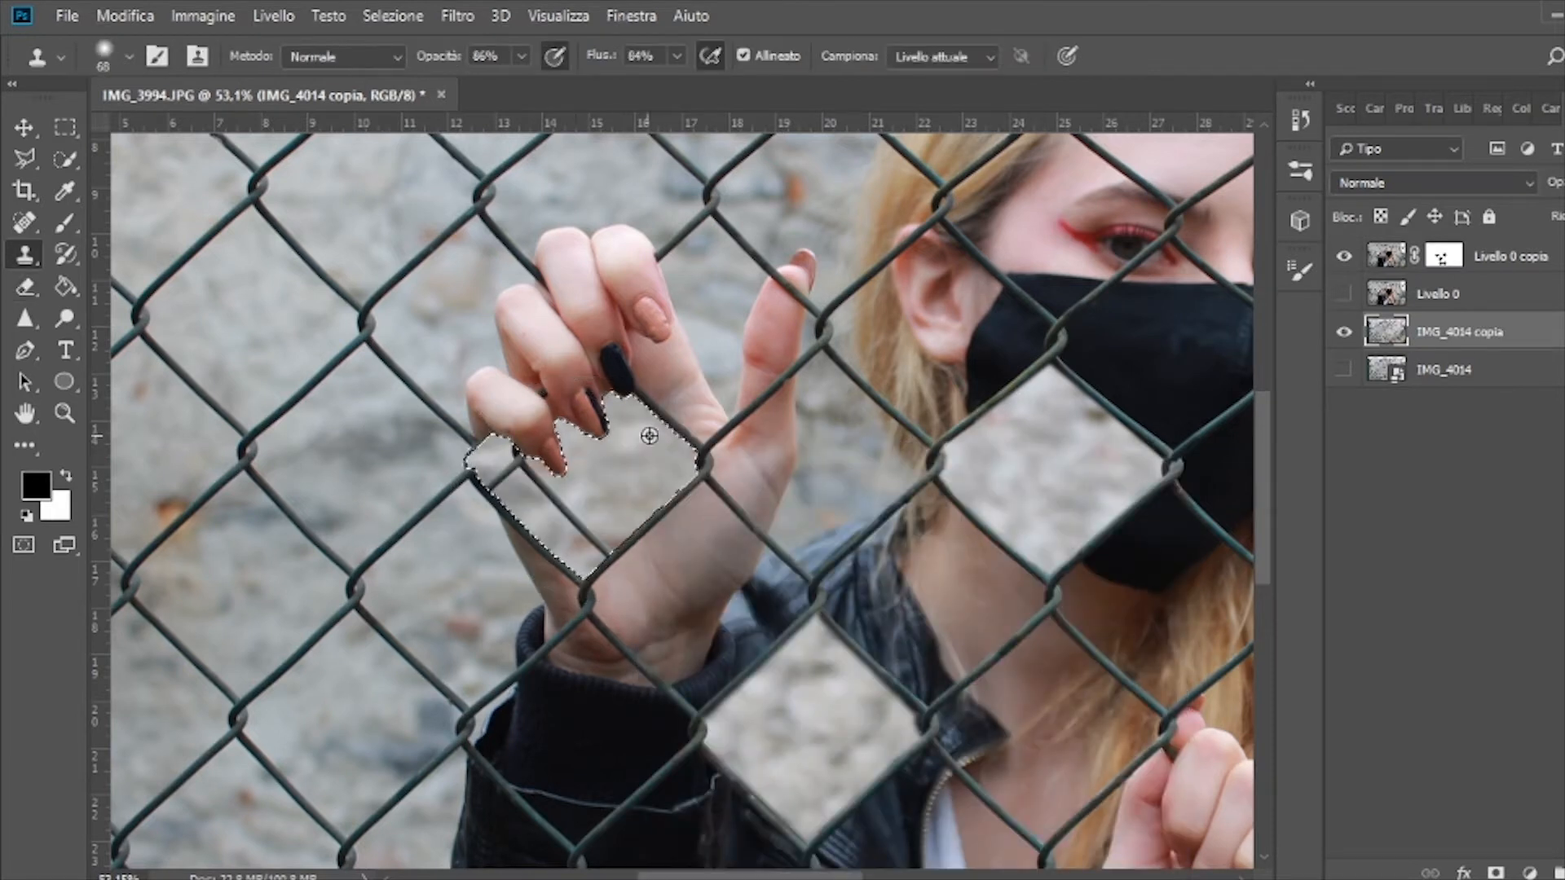
{"action": "left_click", "coordinate": [650, 436], "text": "alt"}
{"action": "mouse_move", "coordinate": [649, 436]}
{"action": "left_mouse_down"}
{"action": "mouse_move", "coordinate": [570, 489]}
{"action": "mouse_move", "coordinate": [538, 473]}
{"action": "mouse_move", "coordinate": [587, 521]}
{"action": "mouse_move", "coordinate": [638, 464]}
{"action": "mouse_move", "coordinate": [498, 495]}
{"action": "mouse_move", "coordinate": [569, 433]}
{"action": "mouse_move", "coordinate": [520, 523]}
{"action": "mouse_move", "coordinate": [723, 492]}
{"action": "left_mouse_up"}
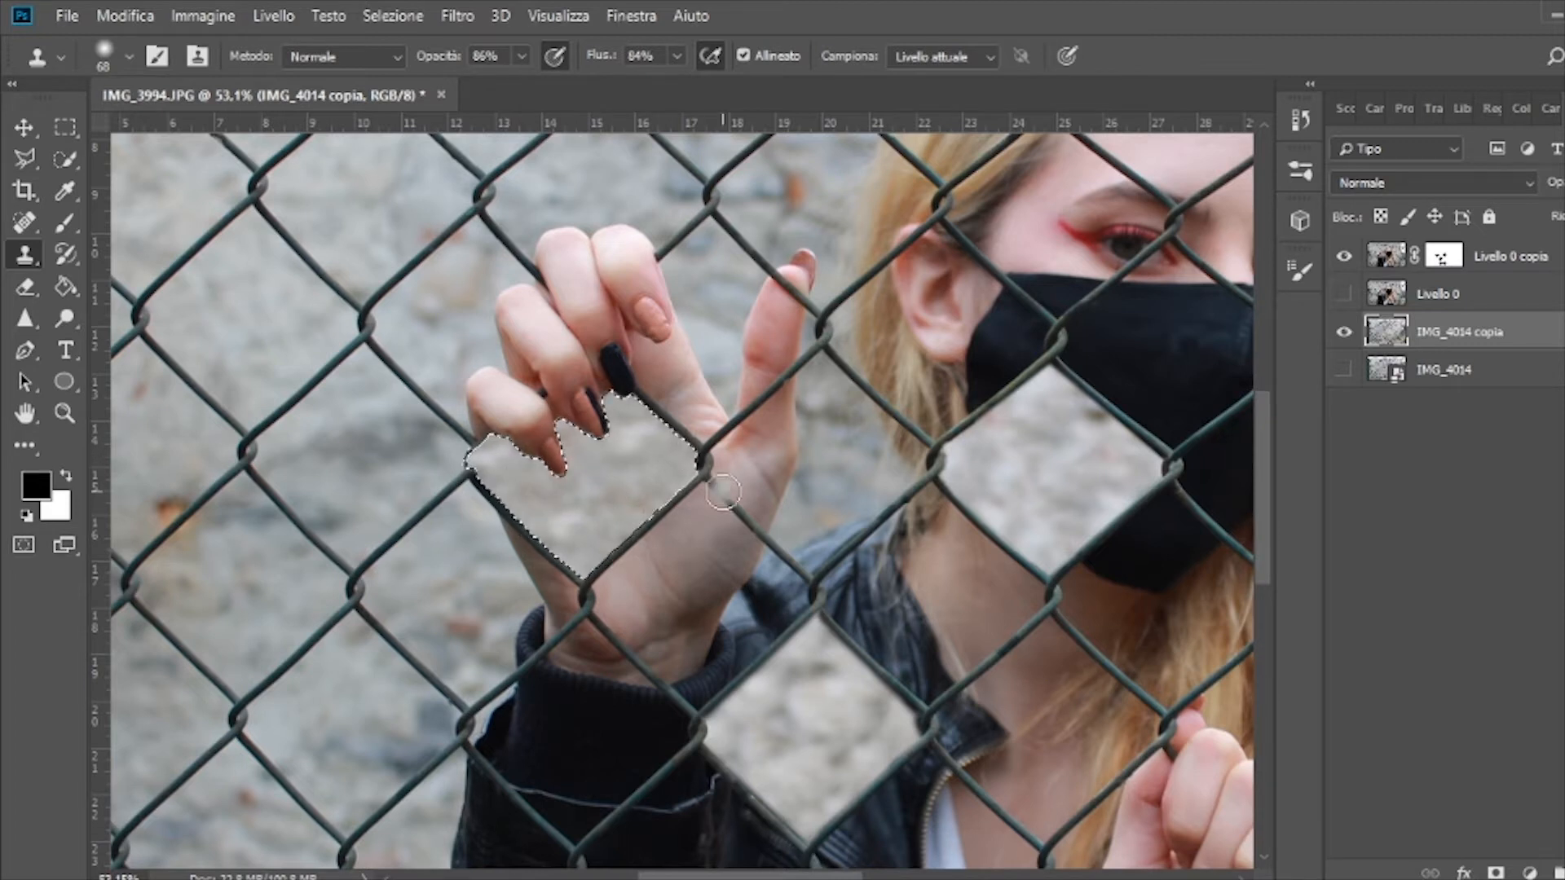
{"action": "key", "text": "m"}
{"action": "left_click", "coordinate": [652, 482]}
- Brush white and black on the Livello 0 copia layer mask to restore the wires and fingertips around the palm cell
{"action": "scroll", "coordinate": [573, 486], "scroll_direction": "up", "scroll_amount": 3}
{"action": "left_click", "coordinate": [1443, 258]}
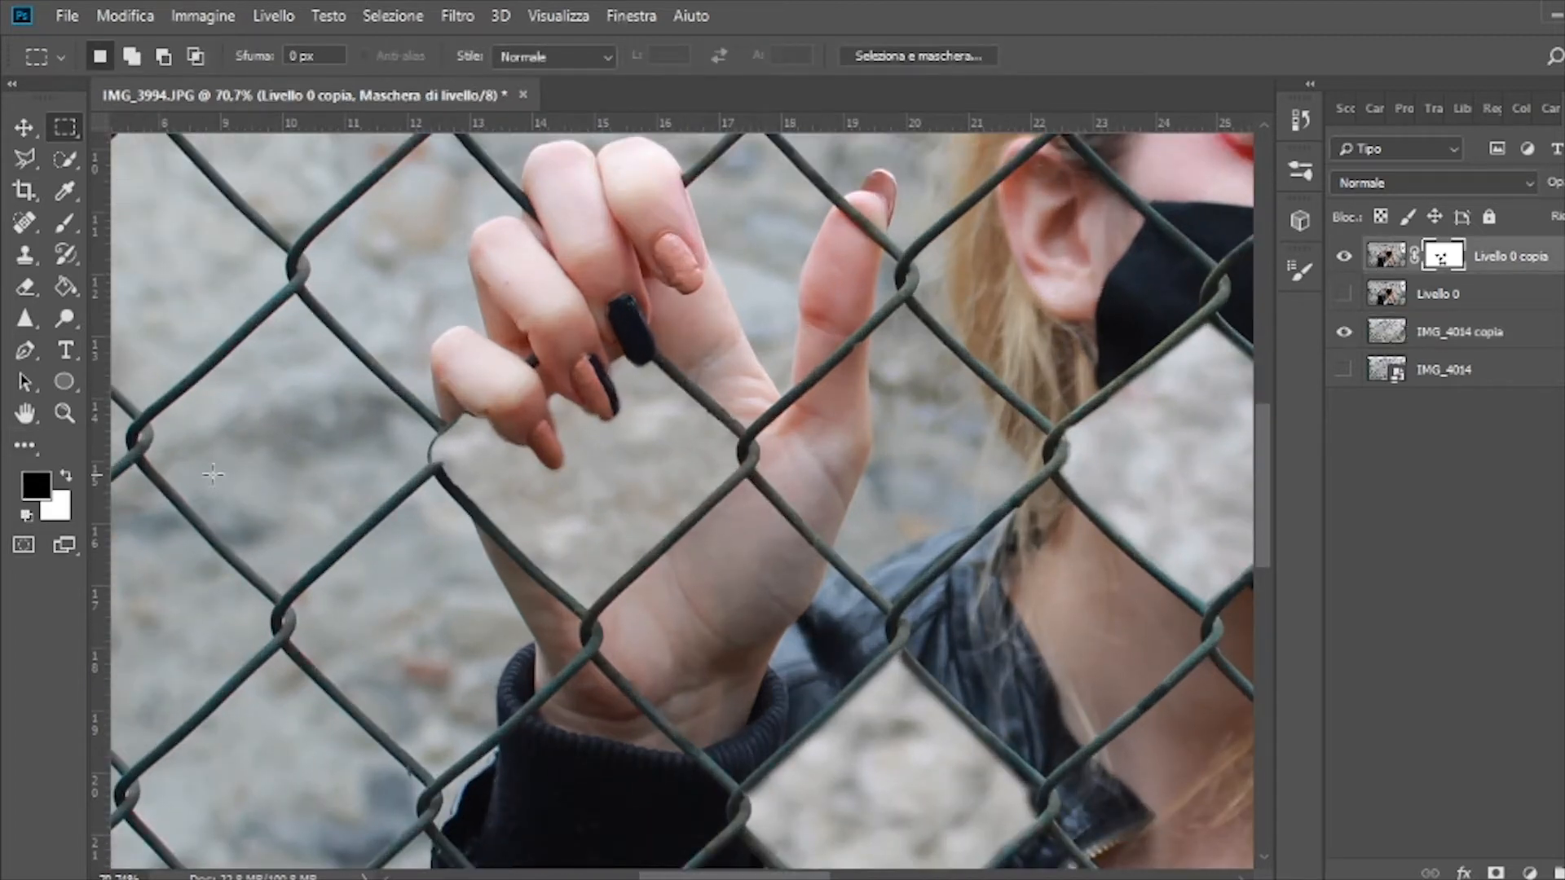
{"action": "key", "text": "b"}
{"action": "key", "text": "x"}
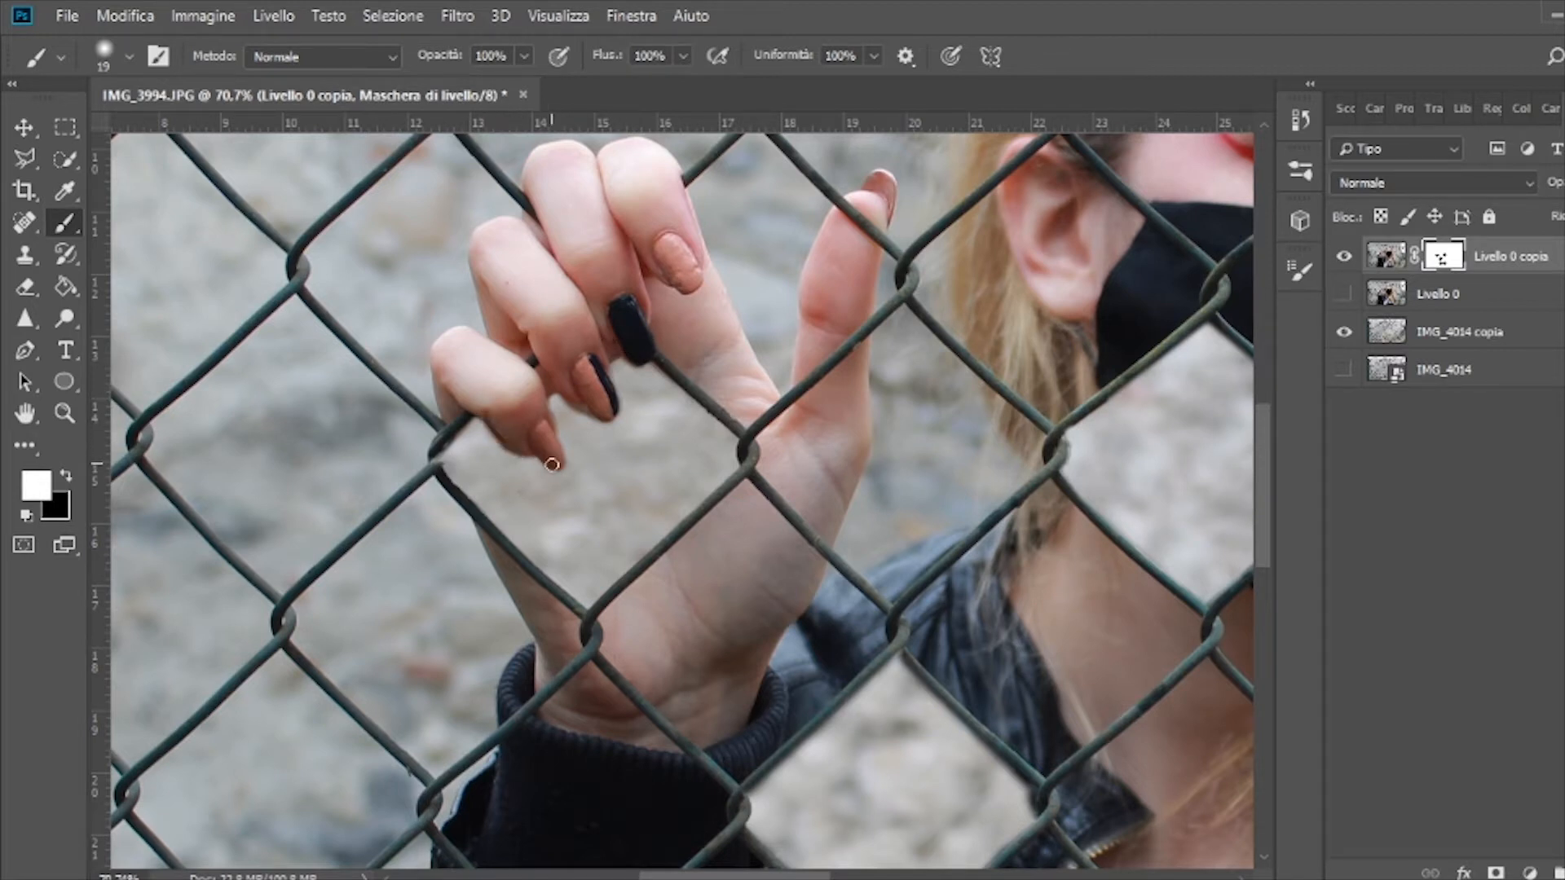
{"action": "key", "text": "x"}
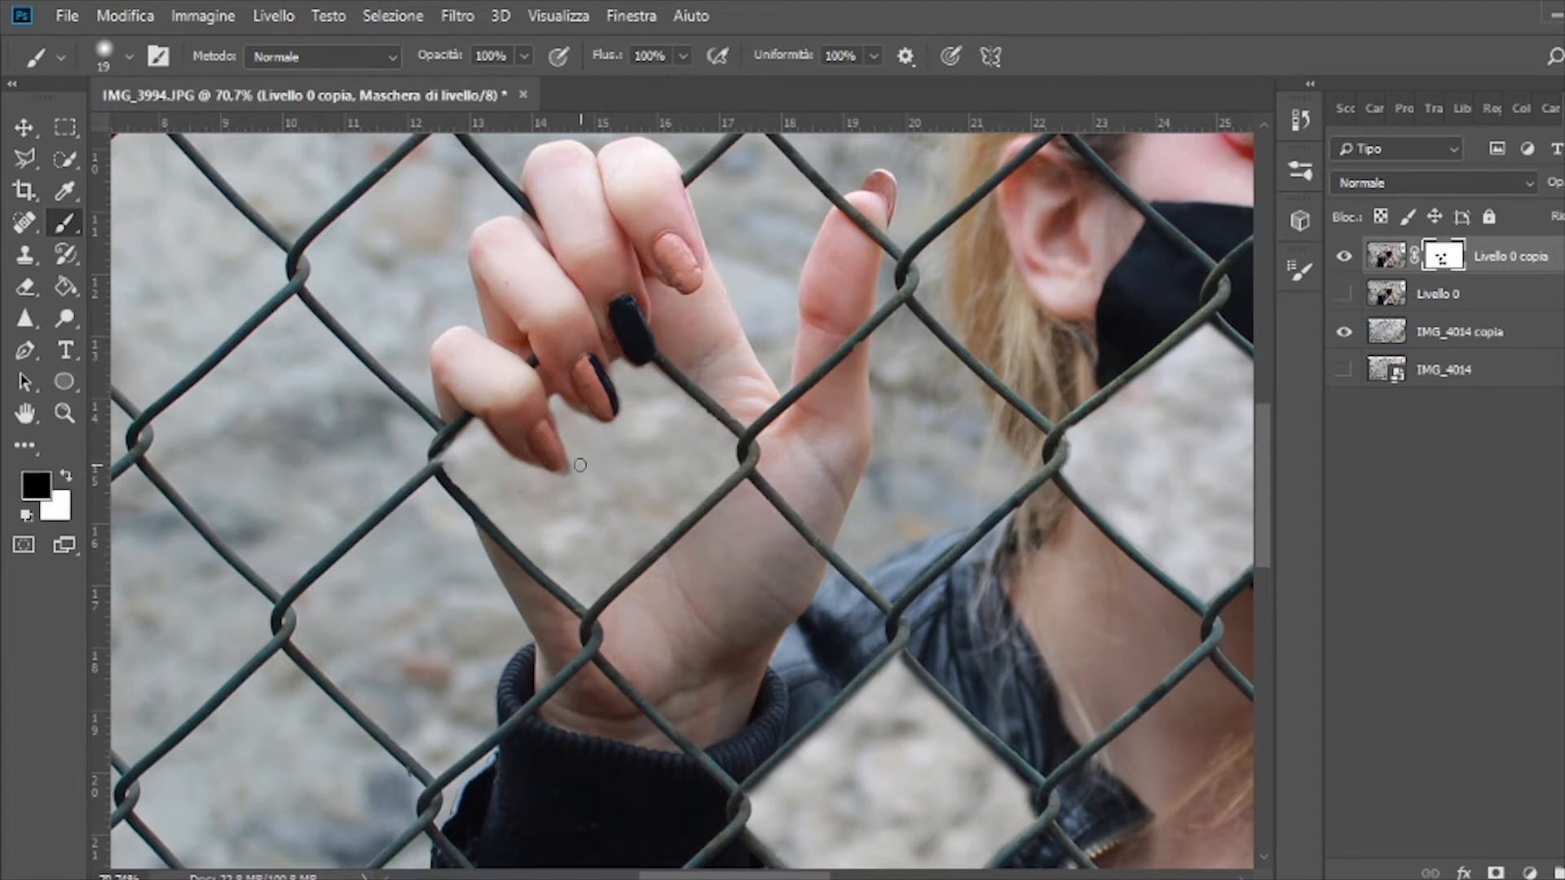
{"action": "scroll", "coordinate": [607, 464], "scroll_direction": "down", "scroll_amount": 4}
{"action": "scroll", "coordinate": [559, 489], "scroll_direction": "up", "scroll_amount": 4}
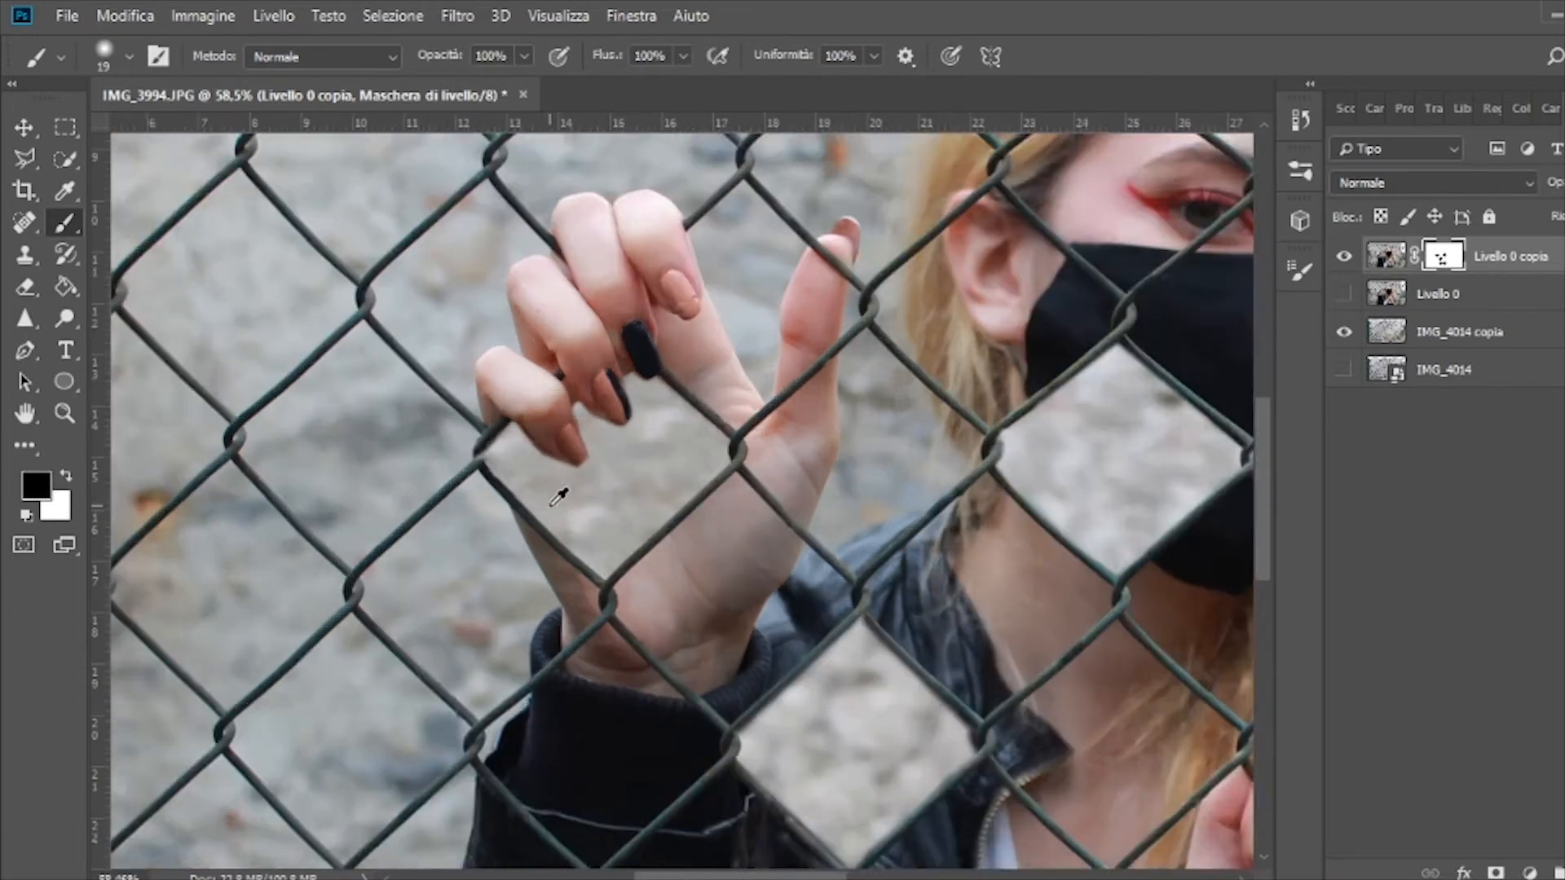
{"action": "key", "text": "x"}
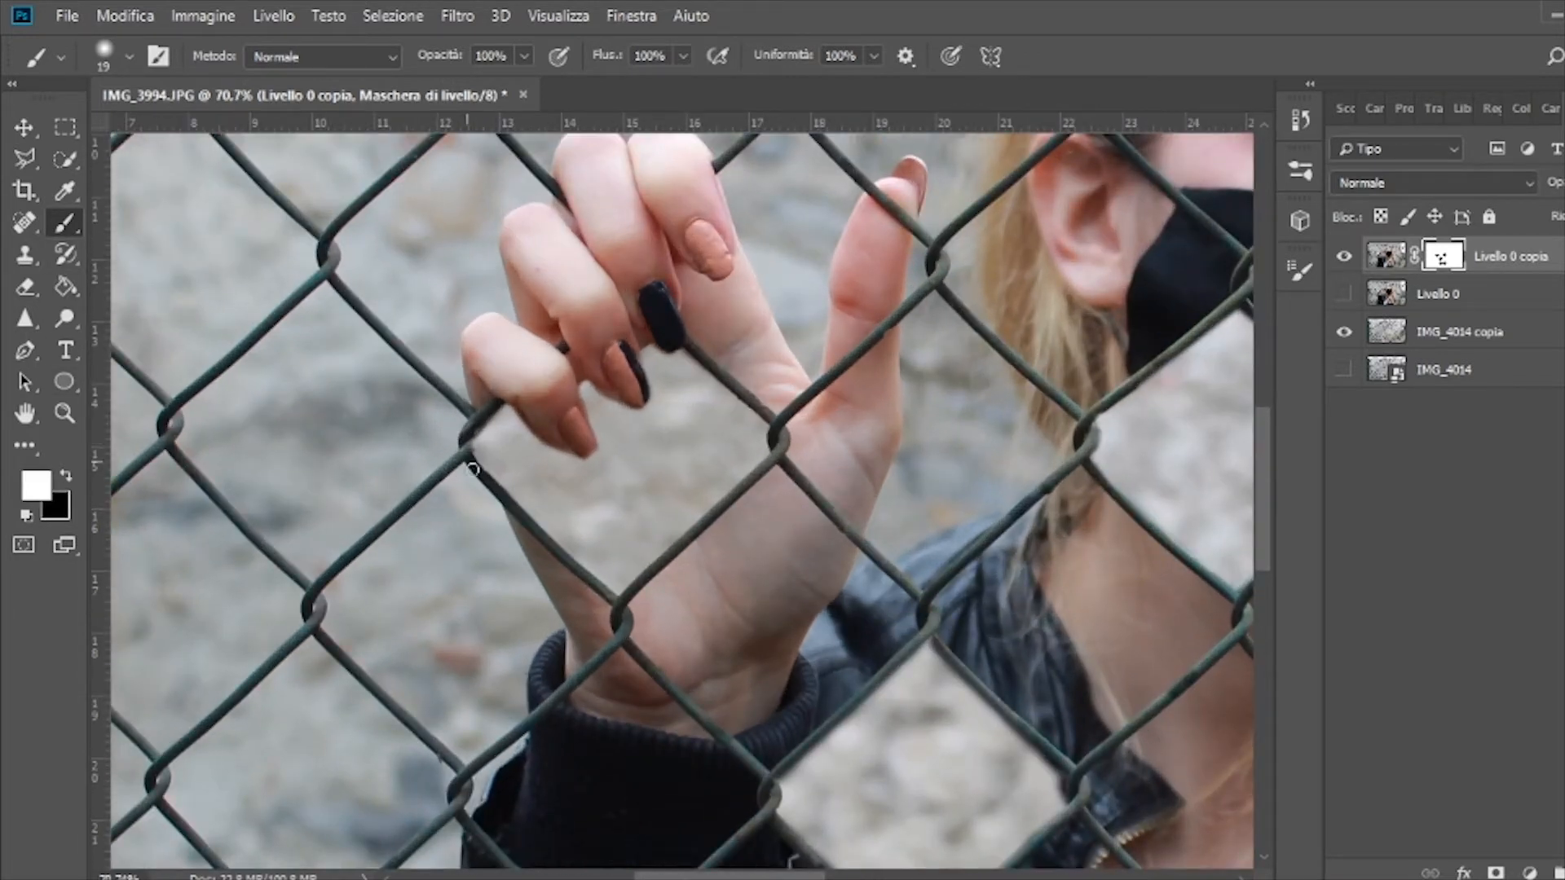
- Quick-select the fence cell over the blonde hair above the lower hand on Livello 0 copia, leaving out the fingers
{"action": "scroll", "coordinate": [607, 464], "scroll_direction": "down", "scroll_amount": 4}
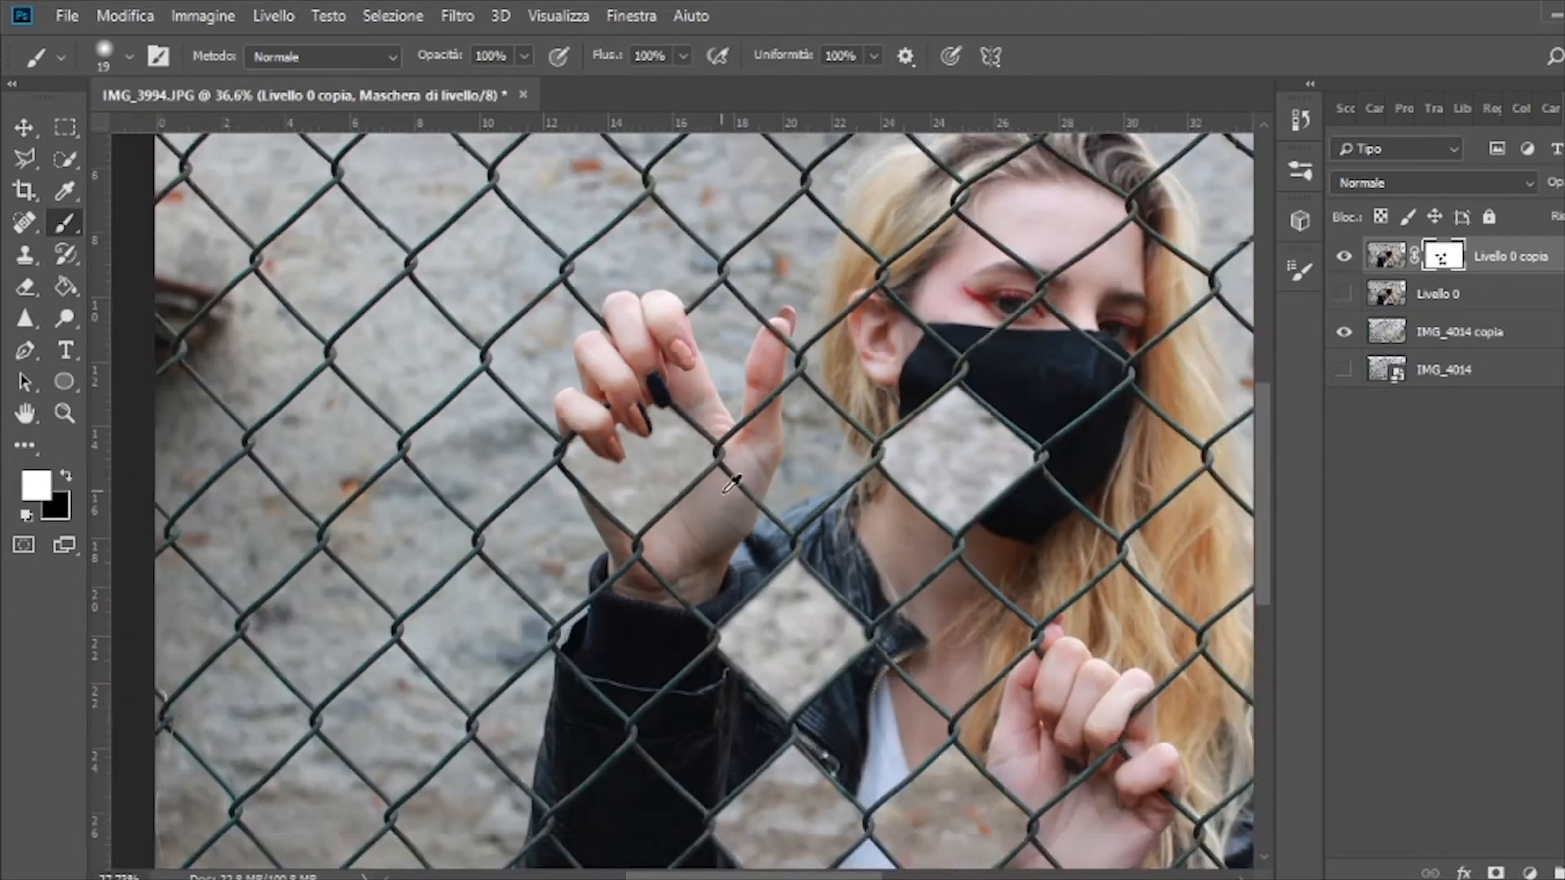
{"action": "key", "text": "w"}
{"action": "left_click", "coordinate": [1385, 256]}
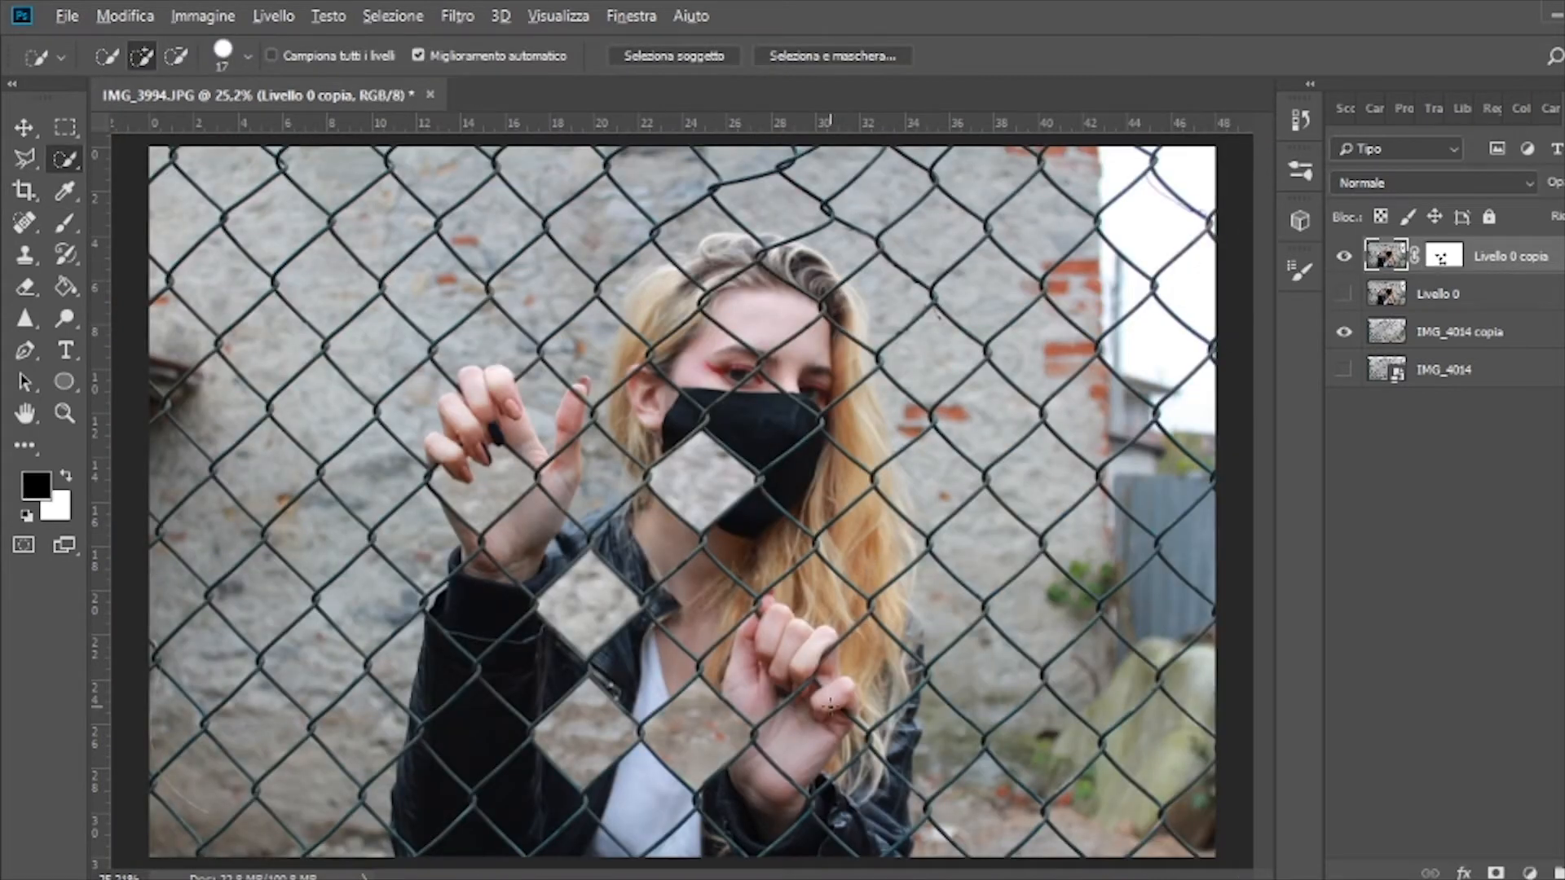
{"action": "scroll", "coordinate": [816, 567], "scroll_direction": "up", "scroll_amount": 2}
{"action": "scroll", "coordinate": [770, 548], "scroll_direction": "up", "scroll_amount": 1}
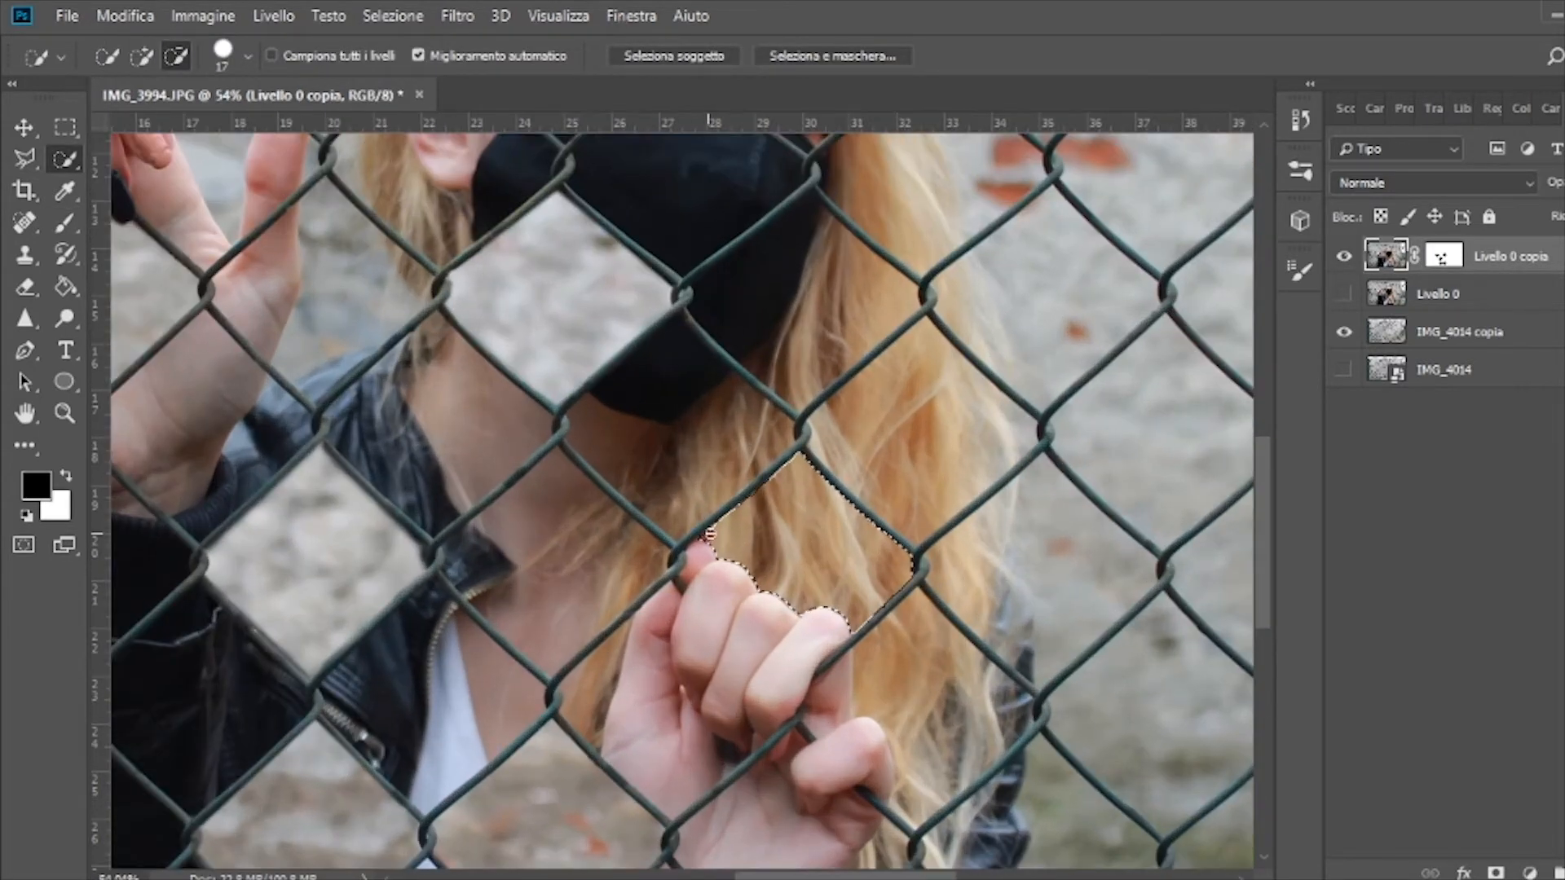
- Fill the selected hair cell with black on the Livello 0 copia layer mask
{"action": "left_click", "coordinate": [69, 291]}
{"action": "key", "text": "ctrl+backslash"}
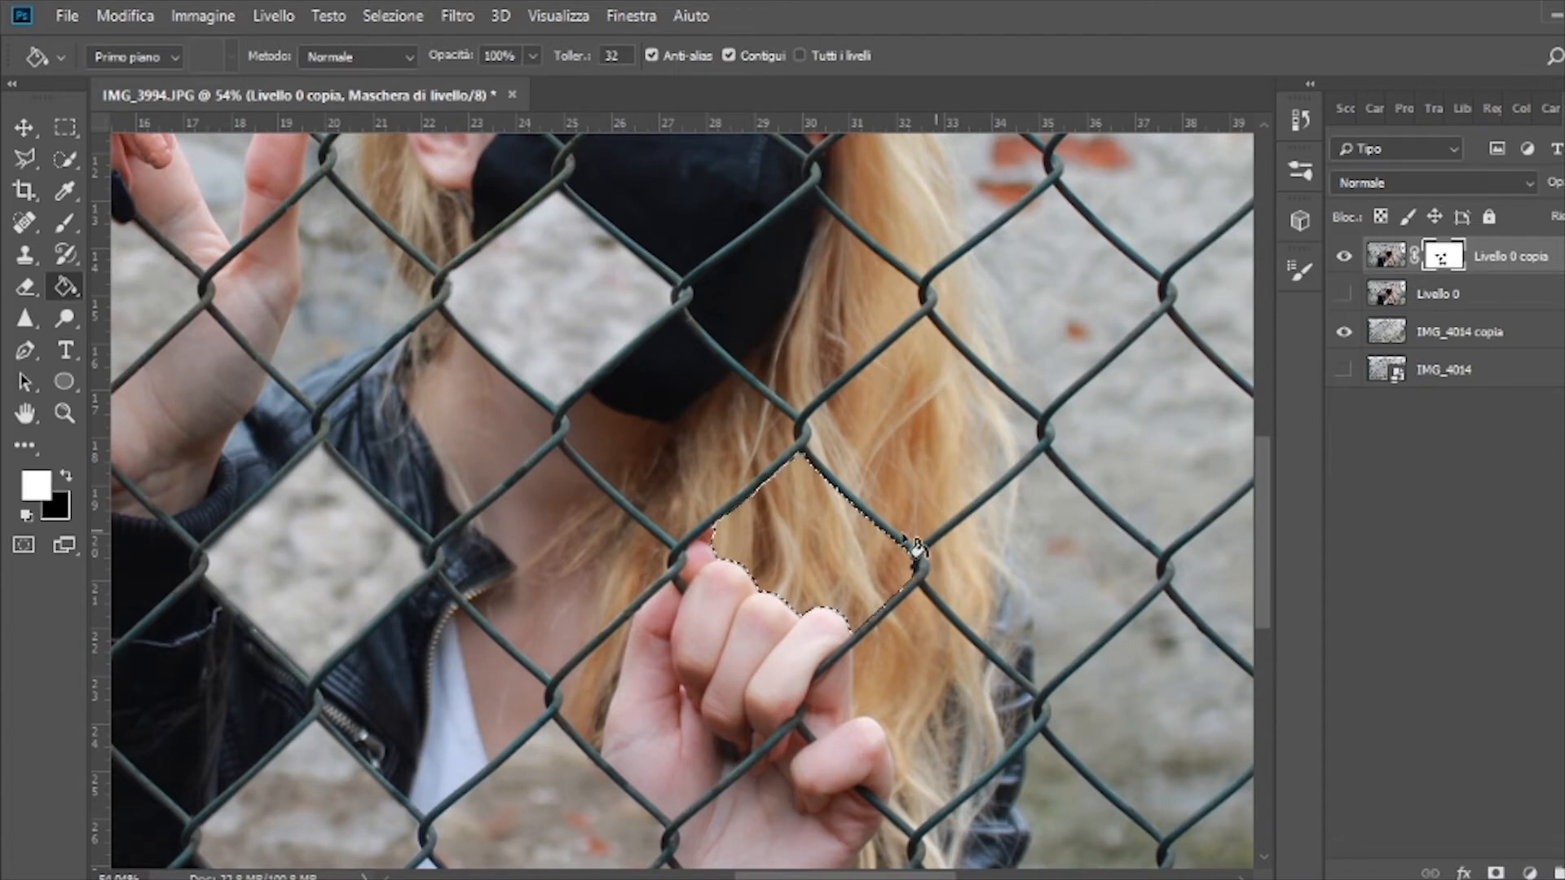
{"action": "key", "text": "x"}
{"action": "left_click", "coordinate": [766, 498]}
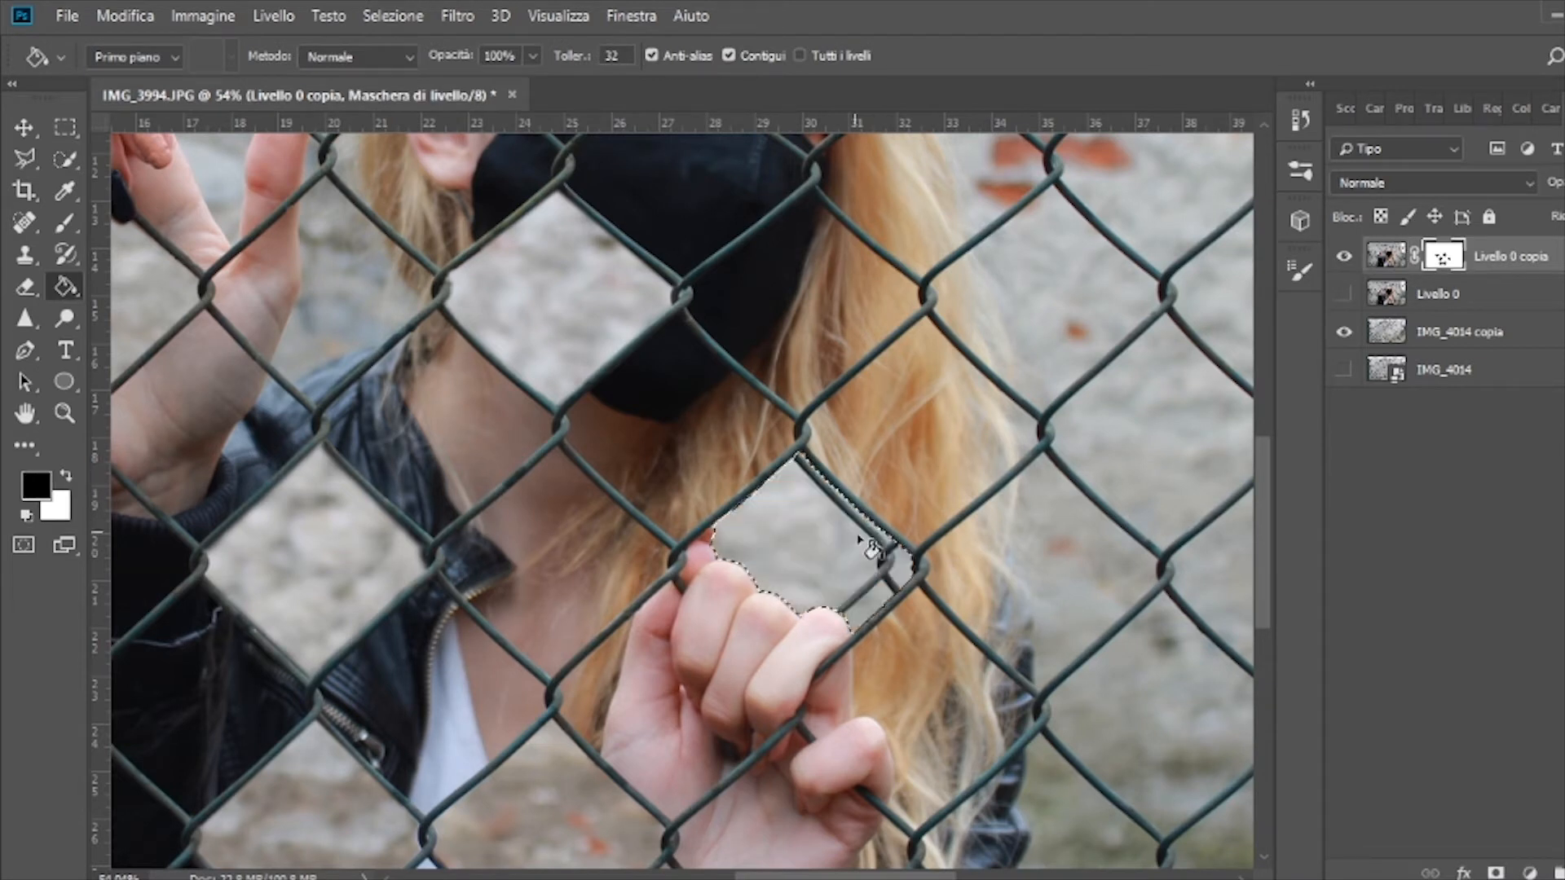
- Clone wall texture over the wires inside the hair cell on IMG_4014 copia, and clear the selection
{"action": "left_click", "coordinate": [1442, 332]}
{"action": "key", "text": "s"}
{"action": "mouse_move", "coordinate": [789, 462]}
{"action": "left_mouse_down"}
{"action": "mouse_move", "coordinate": [921, 559]}
{"action": "mouse_move", "coordinate": [894, 553]}
{"action": "mouse_move", "coordinate": [898, 535]}
{"action": "mouse_move", "coordinate": [869, 579]}
{"action": "mouse_move", "coordinate": [932, 550]}
{"action": "mouse_move", "coordinate": [814, 567]}
{"action": "mouse_move", "coordinate": [870, 558]}
{"action": "left_mouse_up"}
{"action": "key", "text": "ctrl+d"}
{"action": "key", "text": "m"}
- Quick-select the fence cell over the forehead on Livello 0 copia, extending the selection into its corners along the wires
{"action": "scroll", "coordinate": [792, 582], "scroll_direction": "down", "scroll_amount": 5}
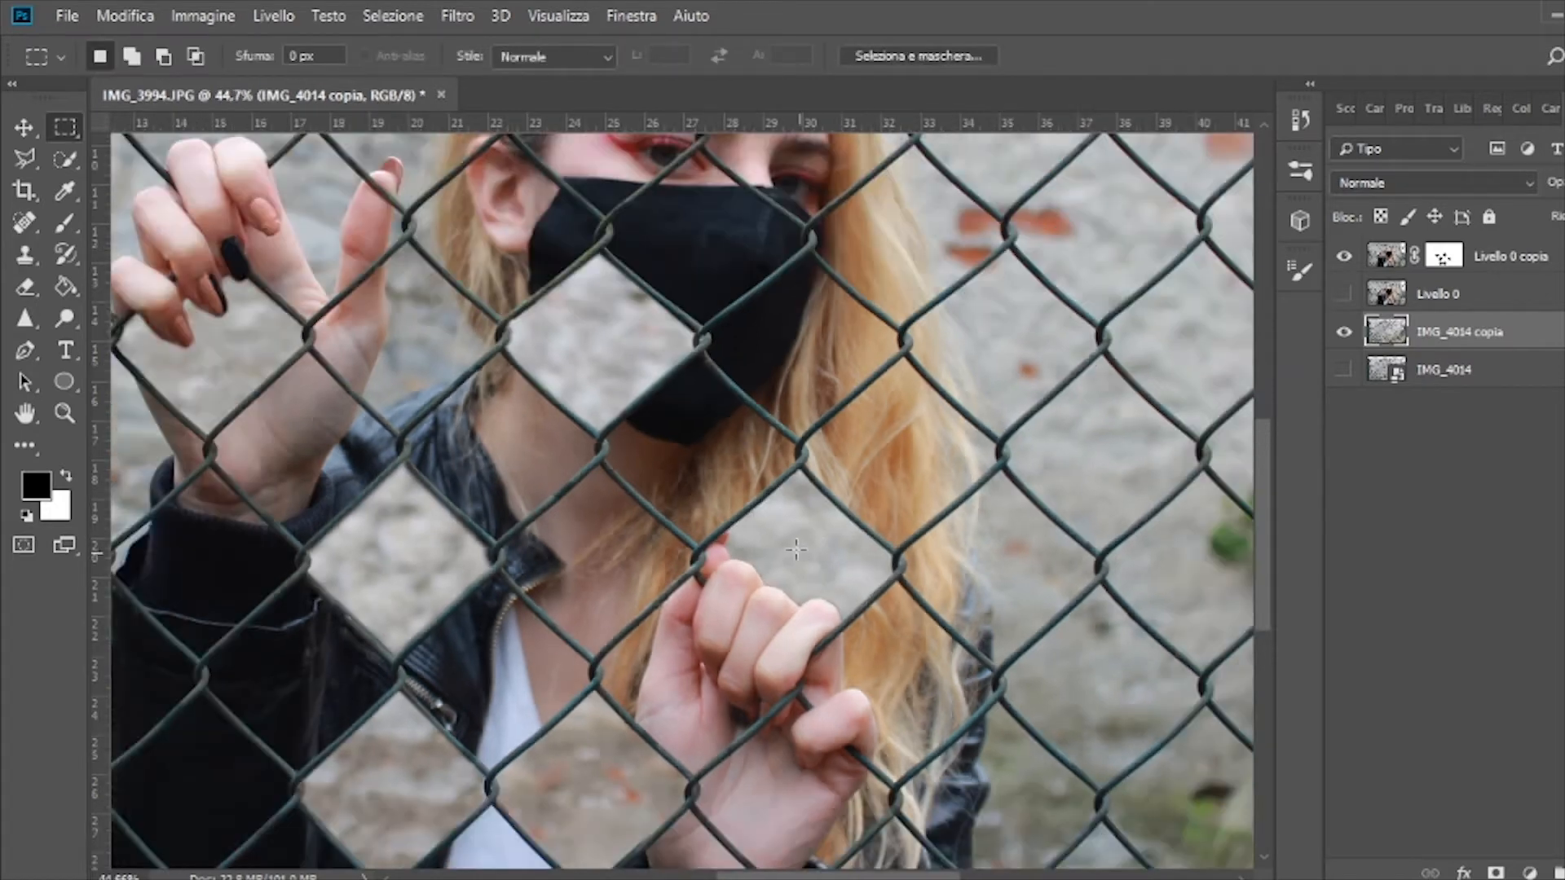
{"action": "scroll", "coordinate": [729, 297], "scroll_direction": "up", "scroll_amount": 3}
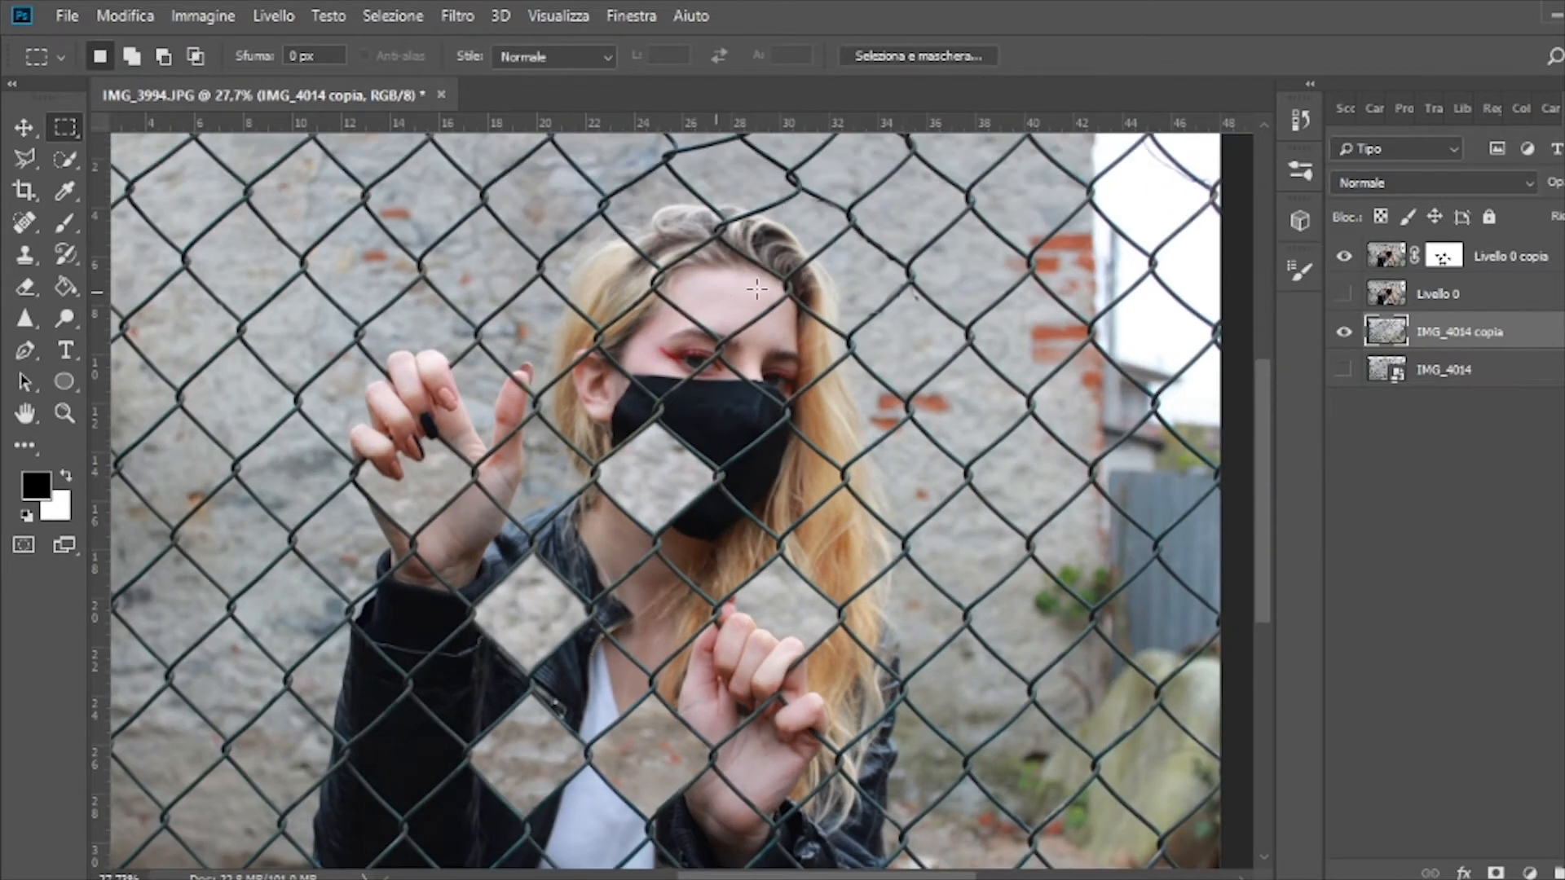
{"action": "left_click", "coordinate": [1386, 259]}
{"action": "key", "text": "w"}
{"action": "scroll", "coordinate": [707, 277], "scroll_direction": "up", "scroll_amount": 5}
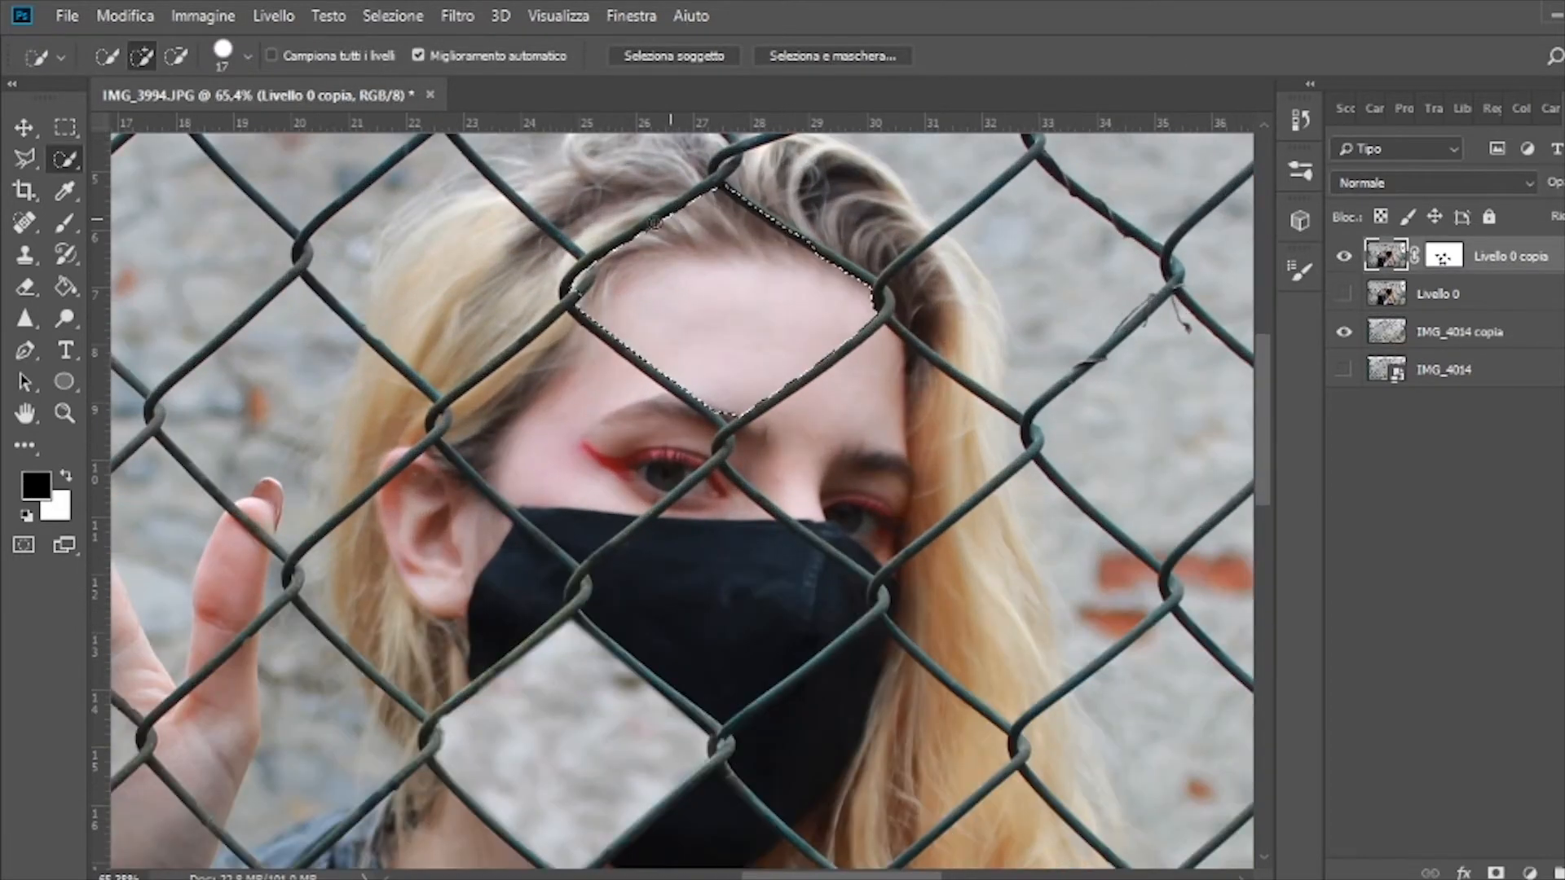
{"action": "left_click_drag", "start_coordinate": [701, 358], "coordinate": [581, 281]}
{"action": "left_click", "coordinate": [724, 406]}
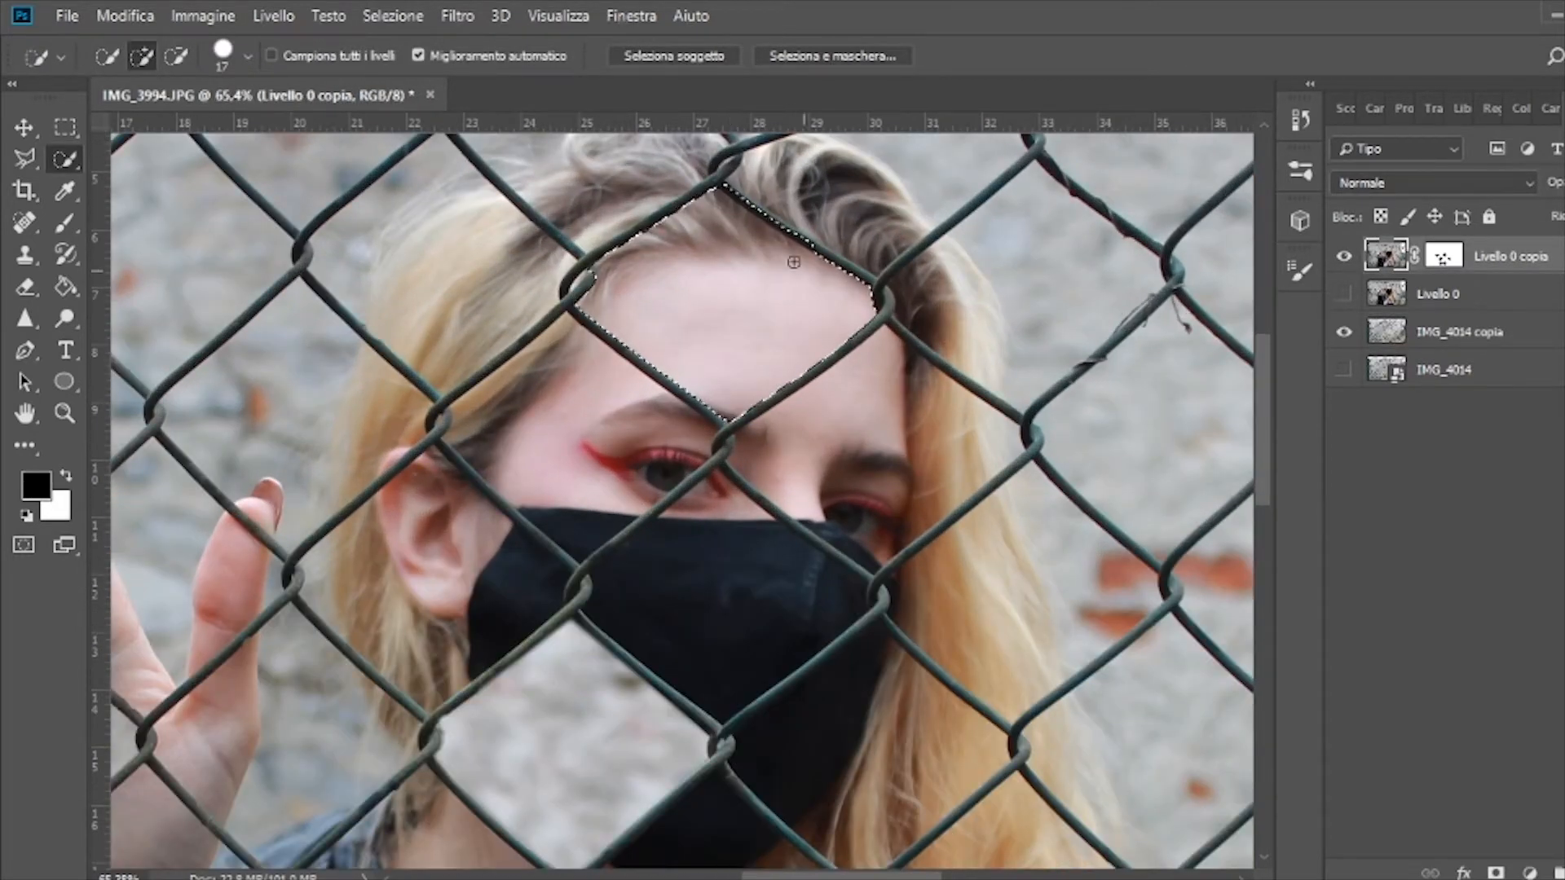
- Extend the forehead cell selection into its upper corner and fill it with black on the Livello 0 copia layer mask
{"action": "left_click_drag", "start_coordinate": [801, 242], "coordinate": [723, 190]}
{"action": "left_click", "coordinate": [743, 210]}
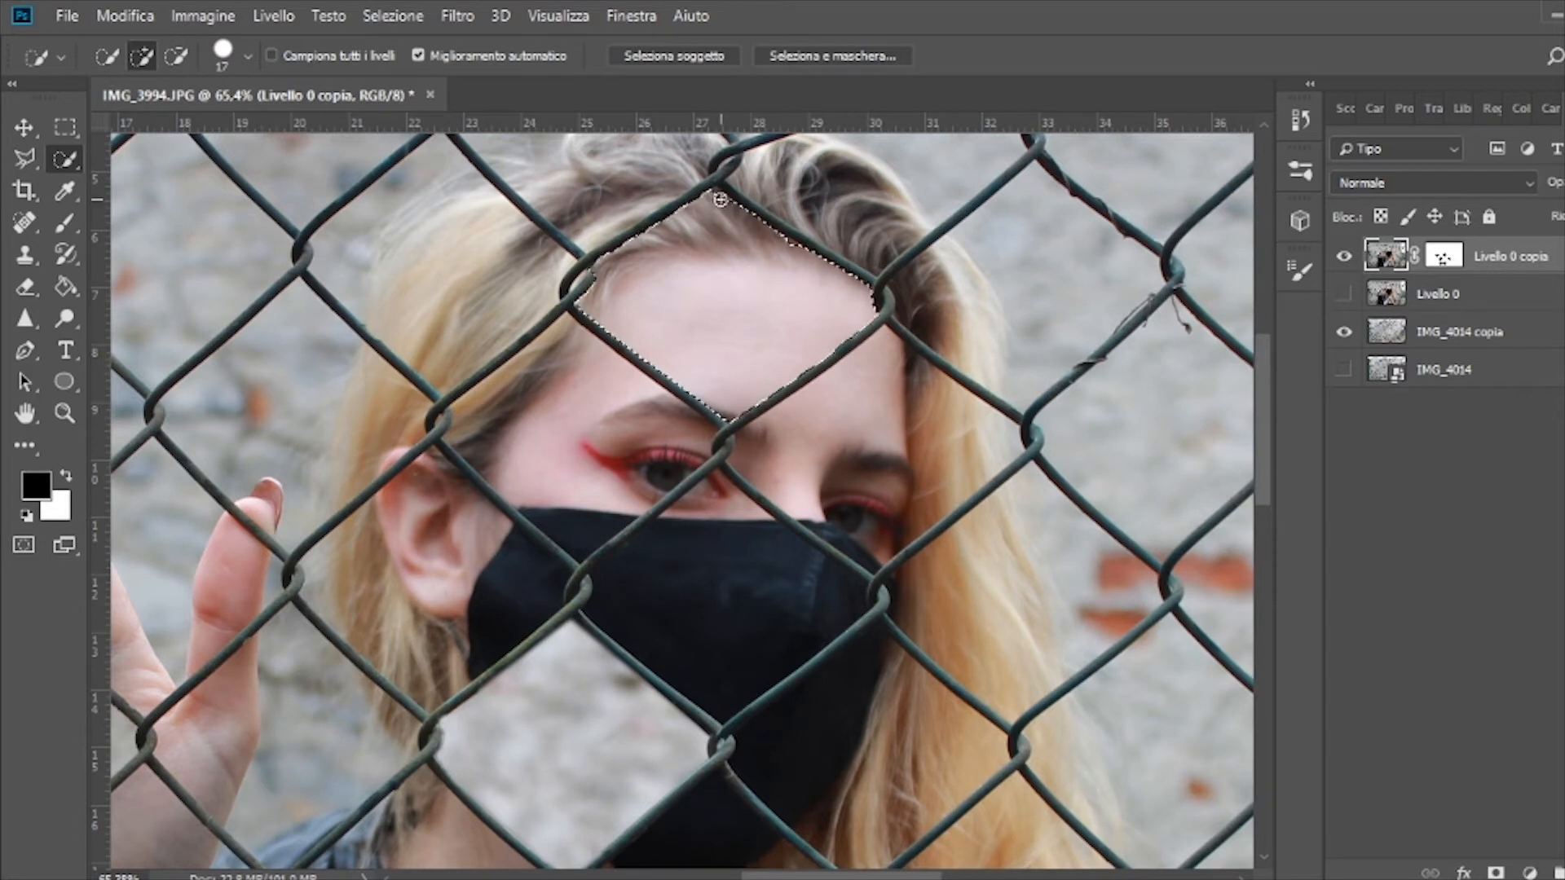
{"action": "left_click", "coordinate": [1444, 256]}
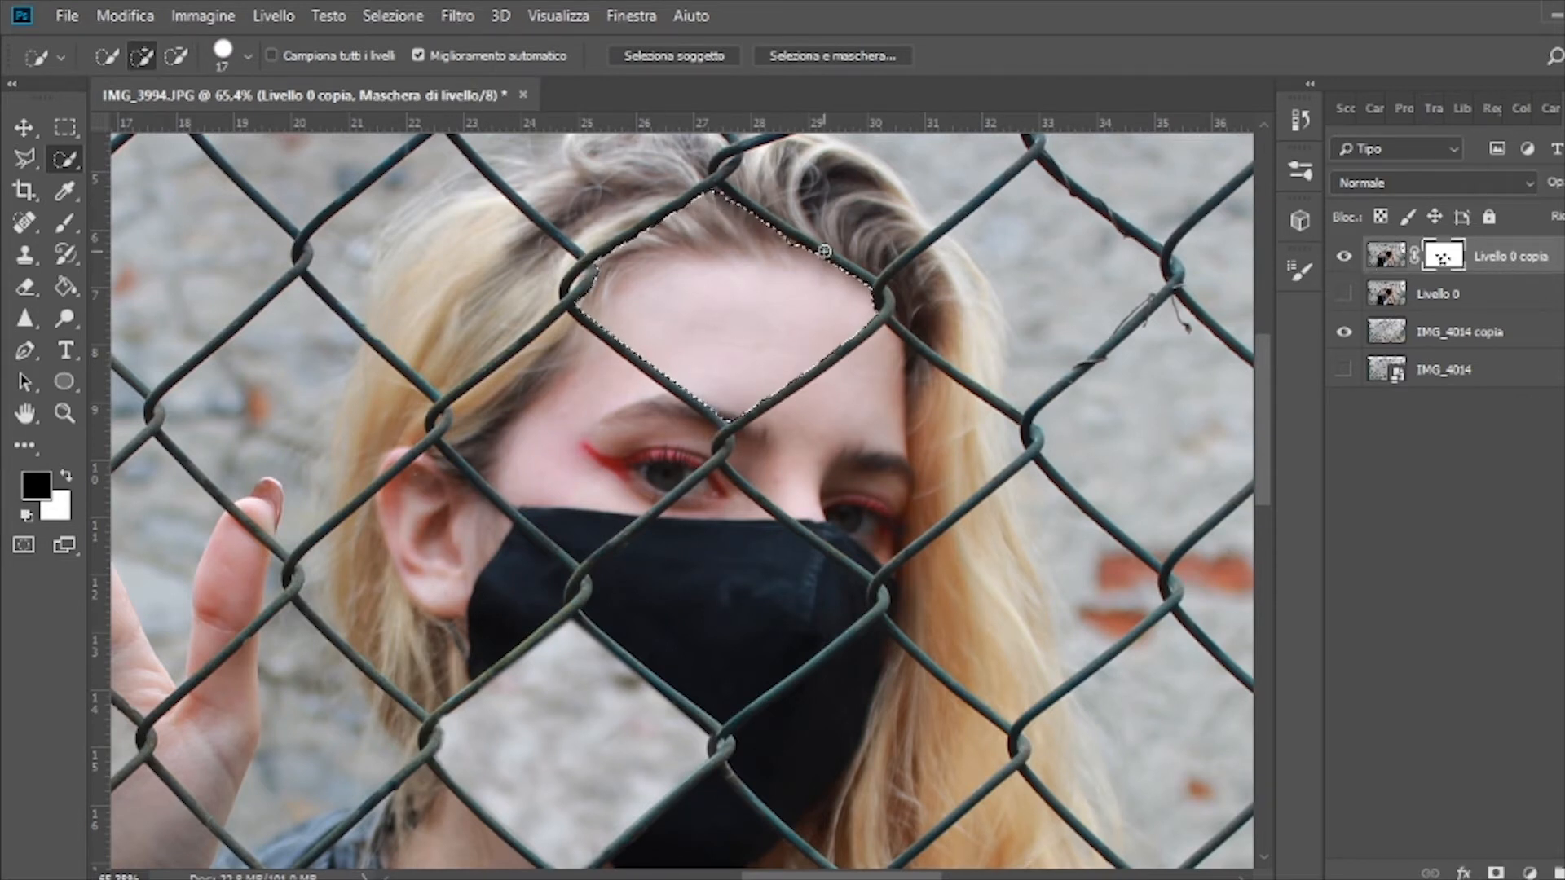
{"action": "left_click", "coordinate": [66, 287]}
{"action": "left_click", "coordinate": [698, 326]}
- Clone wall texture over the wires inside the forehead cell on IMG_4014 copia, and clear the selection
{"action": "key", "text": "s"}
{"action": "left_click", "coordinate": [1393, 331]}
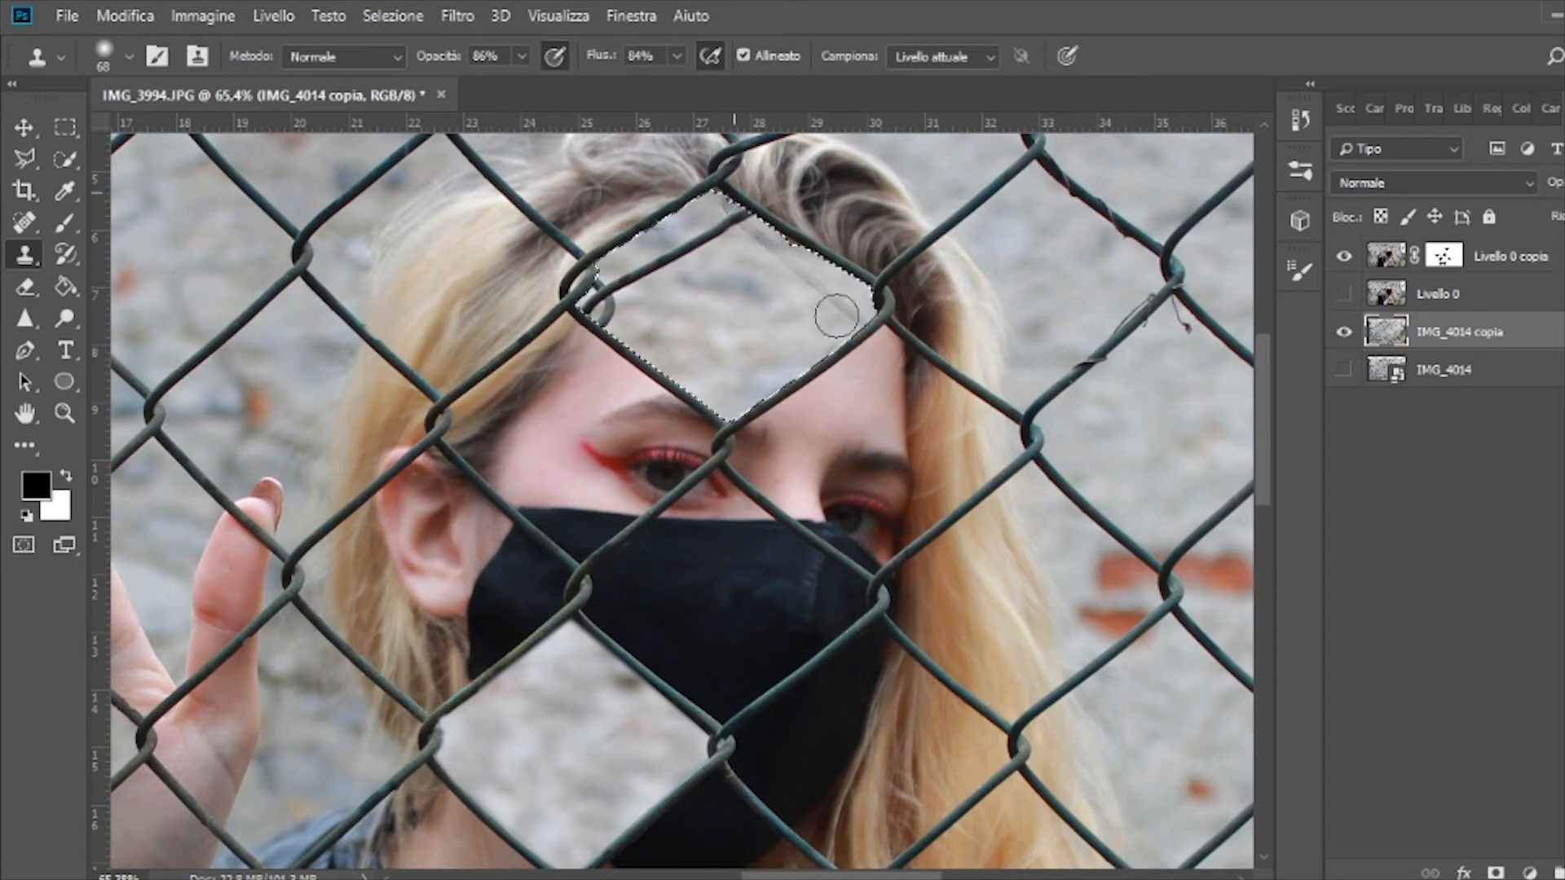
{"action": "left_click", "coordinate": [862, 296], "text": "alt"}
{"action": "mouse_move", "coordinate": [782, 212]}
{"action": "left_mouse_down"}
{"action": "mouse_move", "coordinate": [709, 185]}
{"action": "mouse_move", "coordinate": [723, 243]}
{"action": "mouse_move", "coordinate": [583, 304]}
{"action": "mouse_move", "coordinate": [629, 334]}
{"action": "mouse_move", "coordinate": [761, 236]}
{"action": "left_mouse_up"}
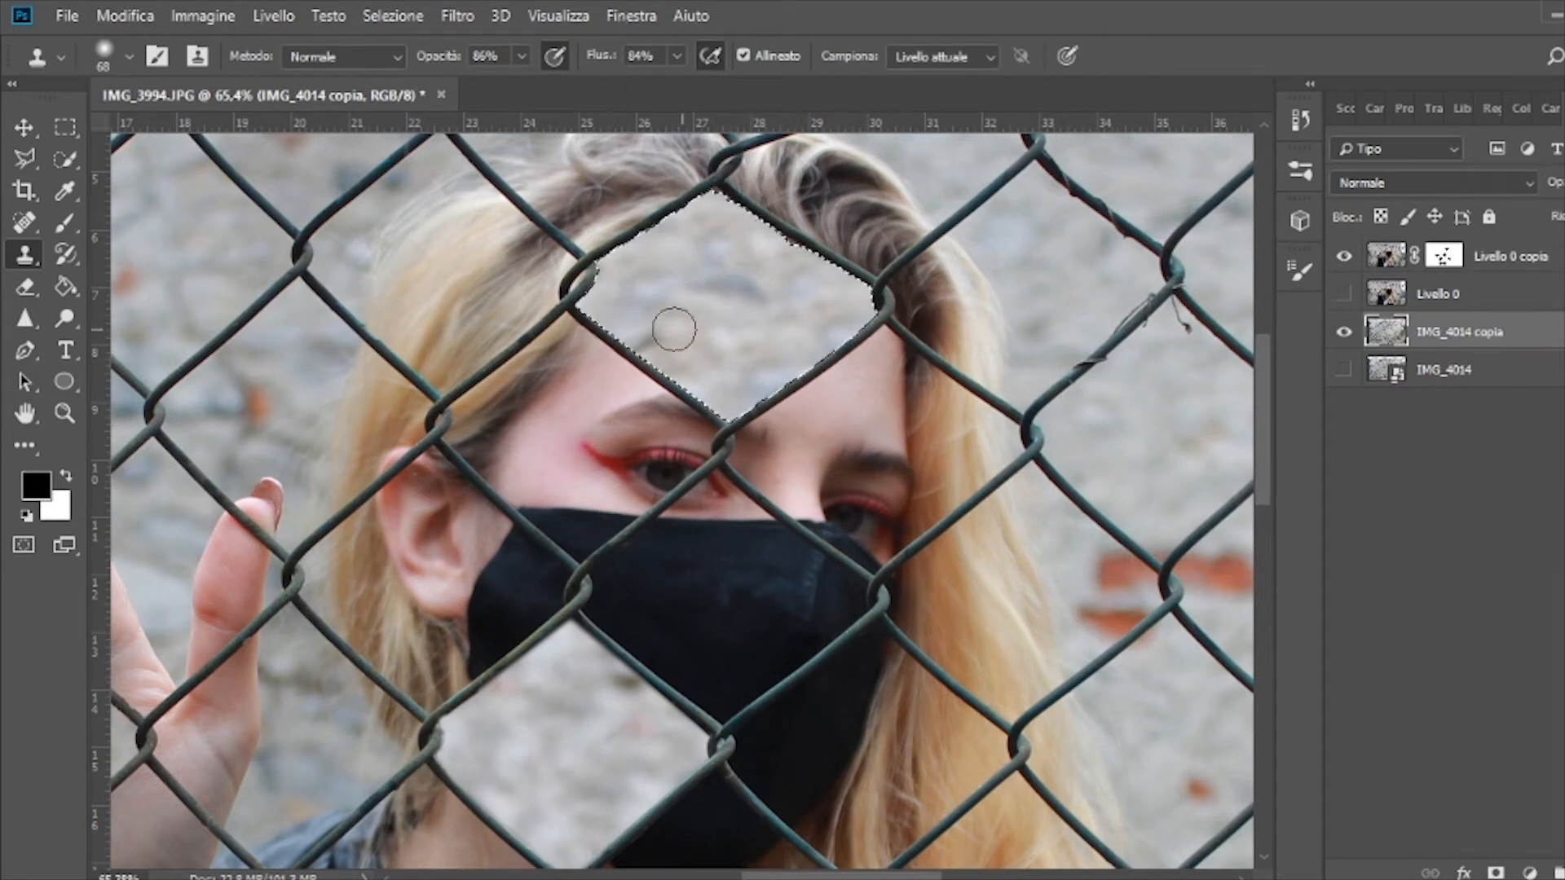
{"action": "key", "text": "m"}
{"action": "key", "text": "ctrl+d"}
- Touch up the forehead cell's edges along the wires on the Livello 0 copia mask, painting black and white with a size 10 brush
{"action": "scroll", "coordinate": [795, 265], "scroll_direction": "up", "scroll_amount": 2}
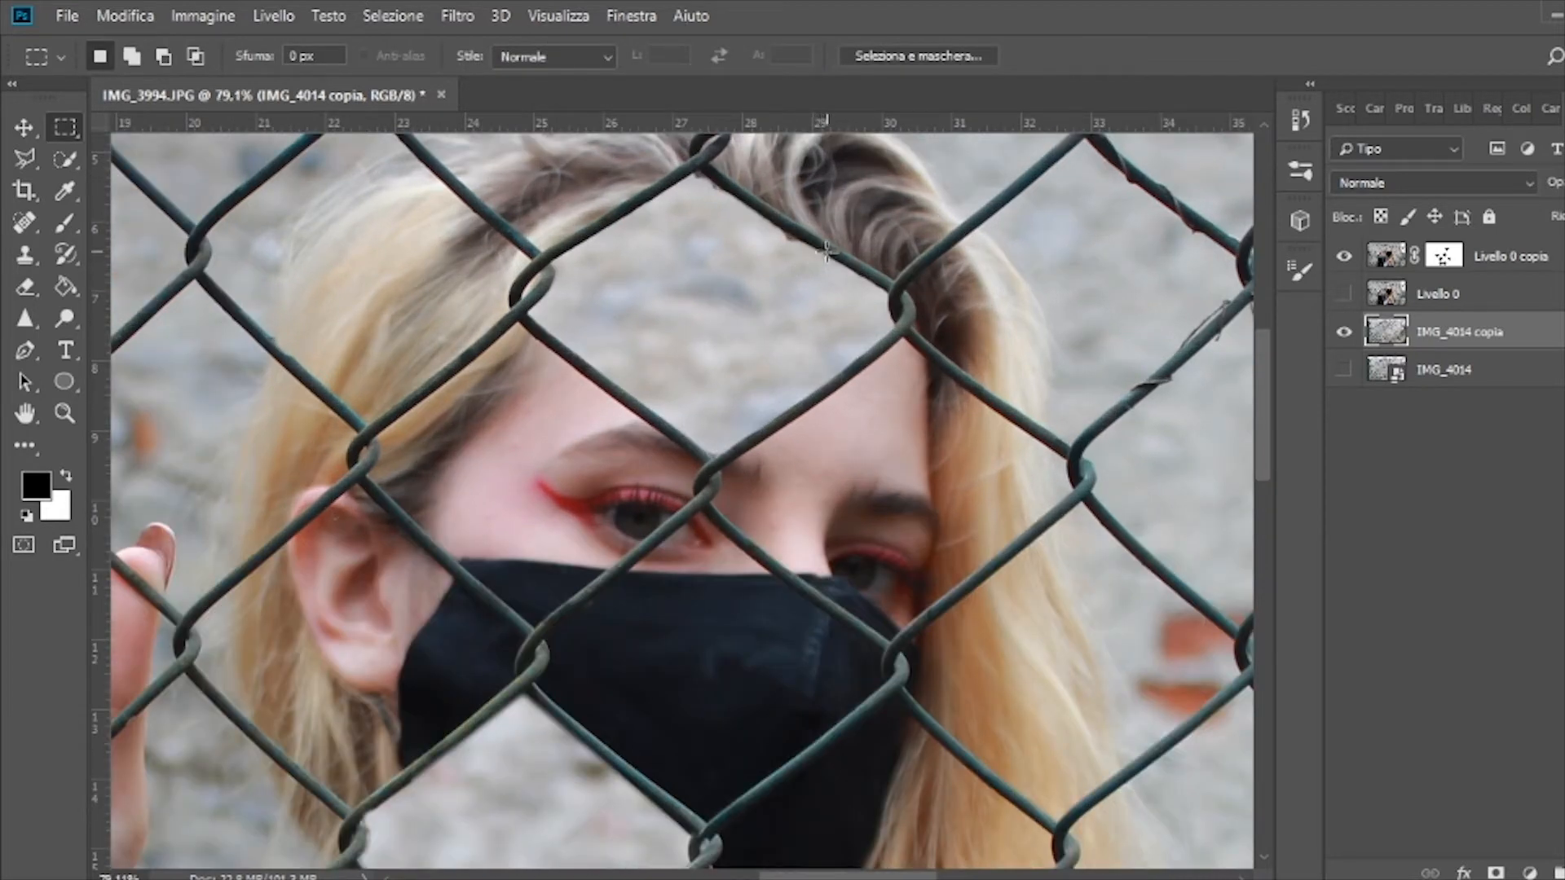
{"action": "scroll", "coordinate": [861, 238], "scroll_direction": "up", "scroll_amount": 1}
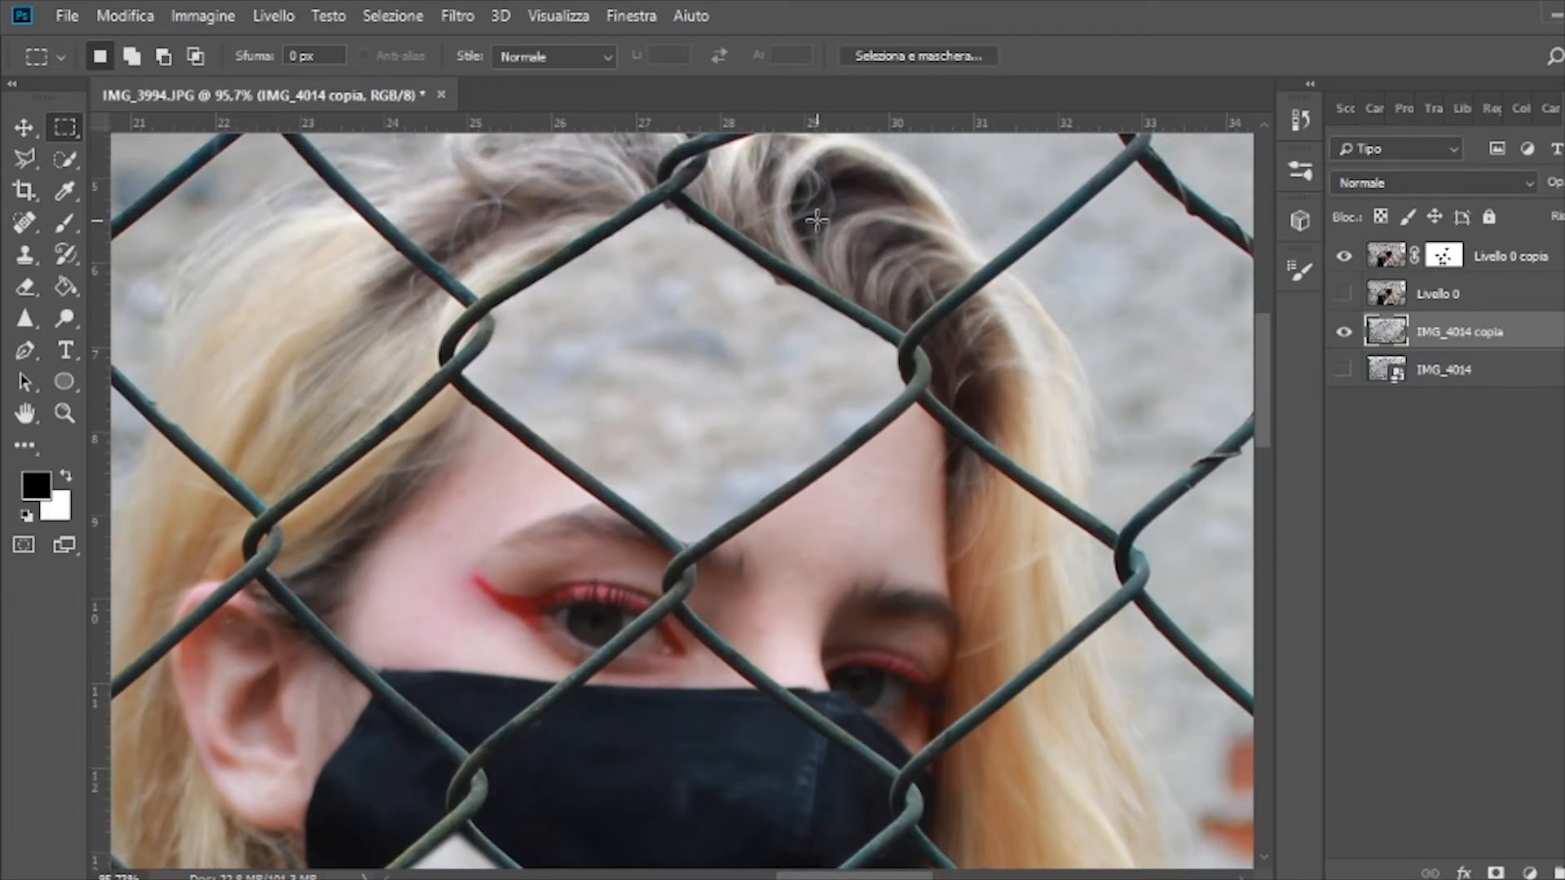
{"action": "left_click", "coordinate": [1443, 256]}
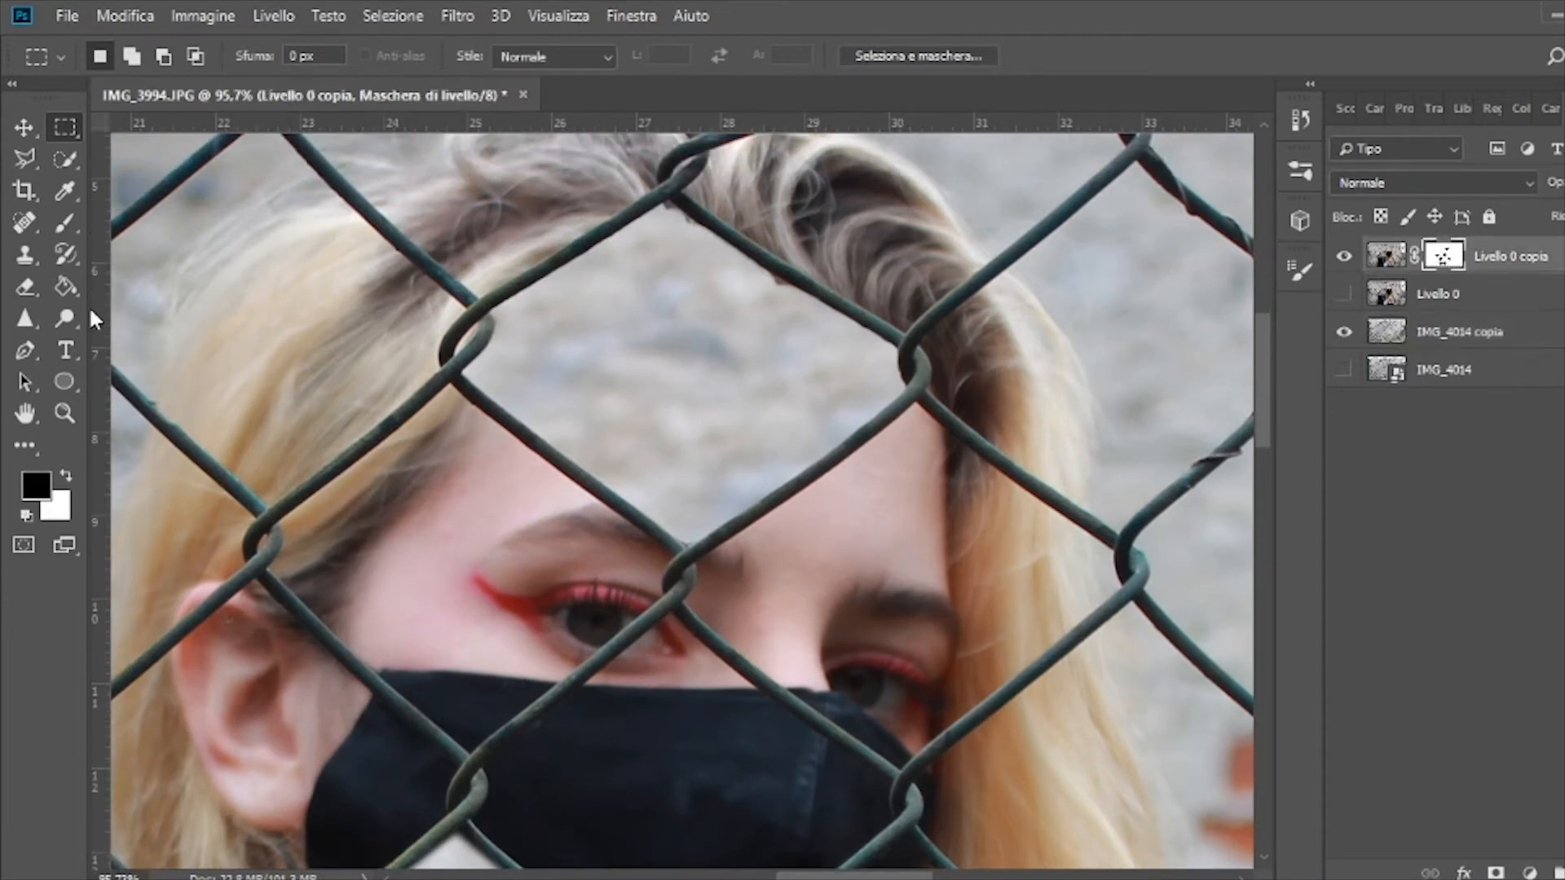
{"action": "key", "text": "x"}
{"action": "key", "text": "b"}
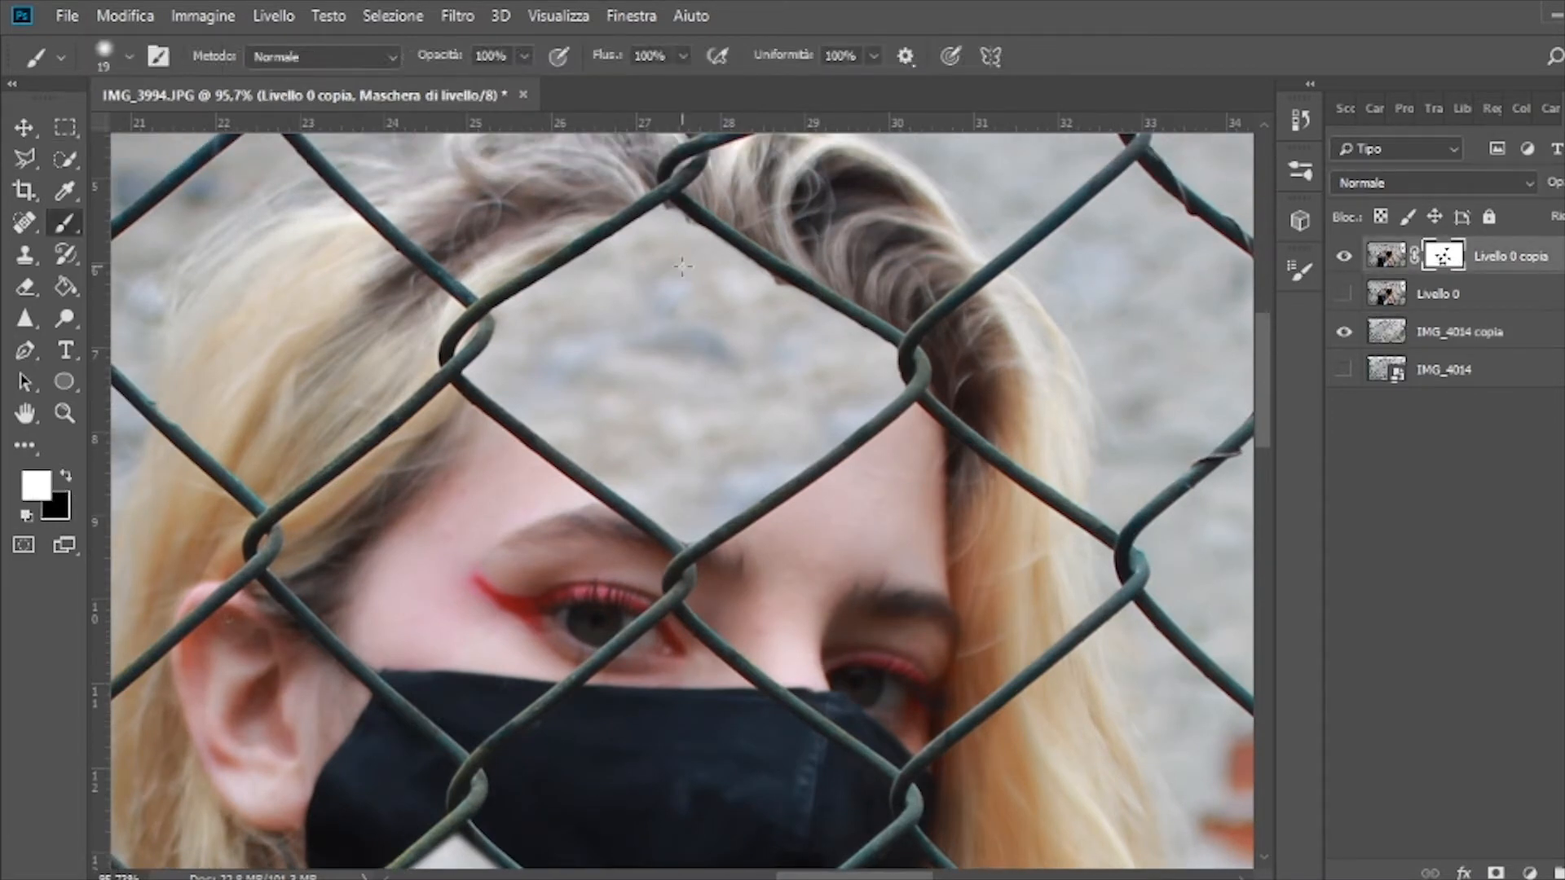
{"action": "left_click", "coordinate": [66, 476]}
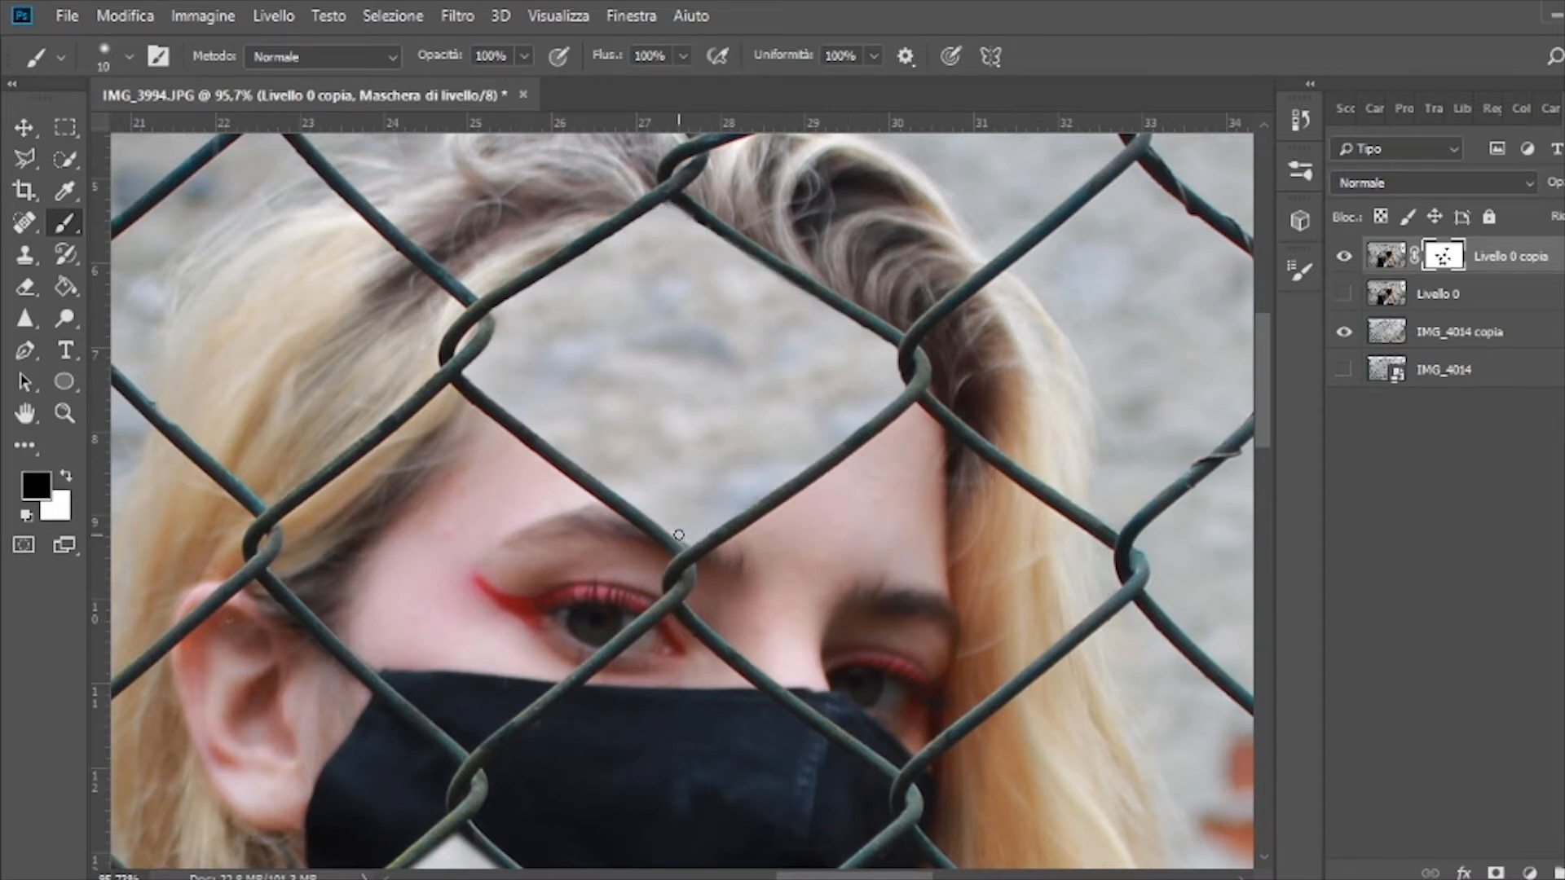
{"action": "key", "text": "x"}
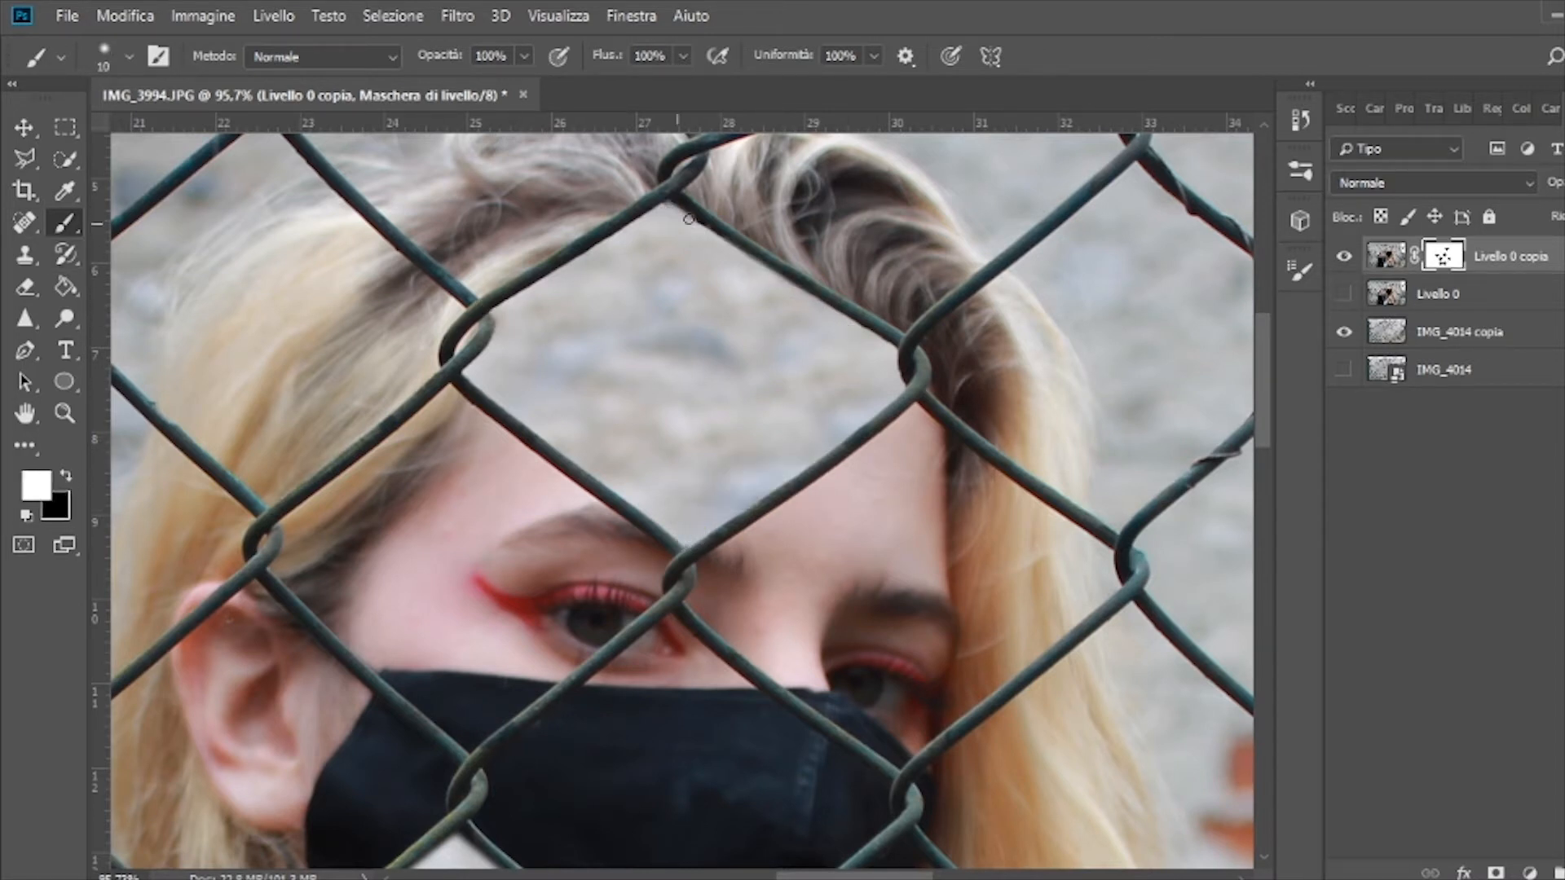
- Quick-select the fence cell over the lower hand's palm on Livello 0 copia, including its lower corner over the jacket cuff
{"action": "scroll", "coordinate": [782, 325], "scroll_direction": "down", "scroll_amount": 6}
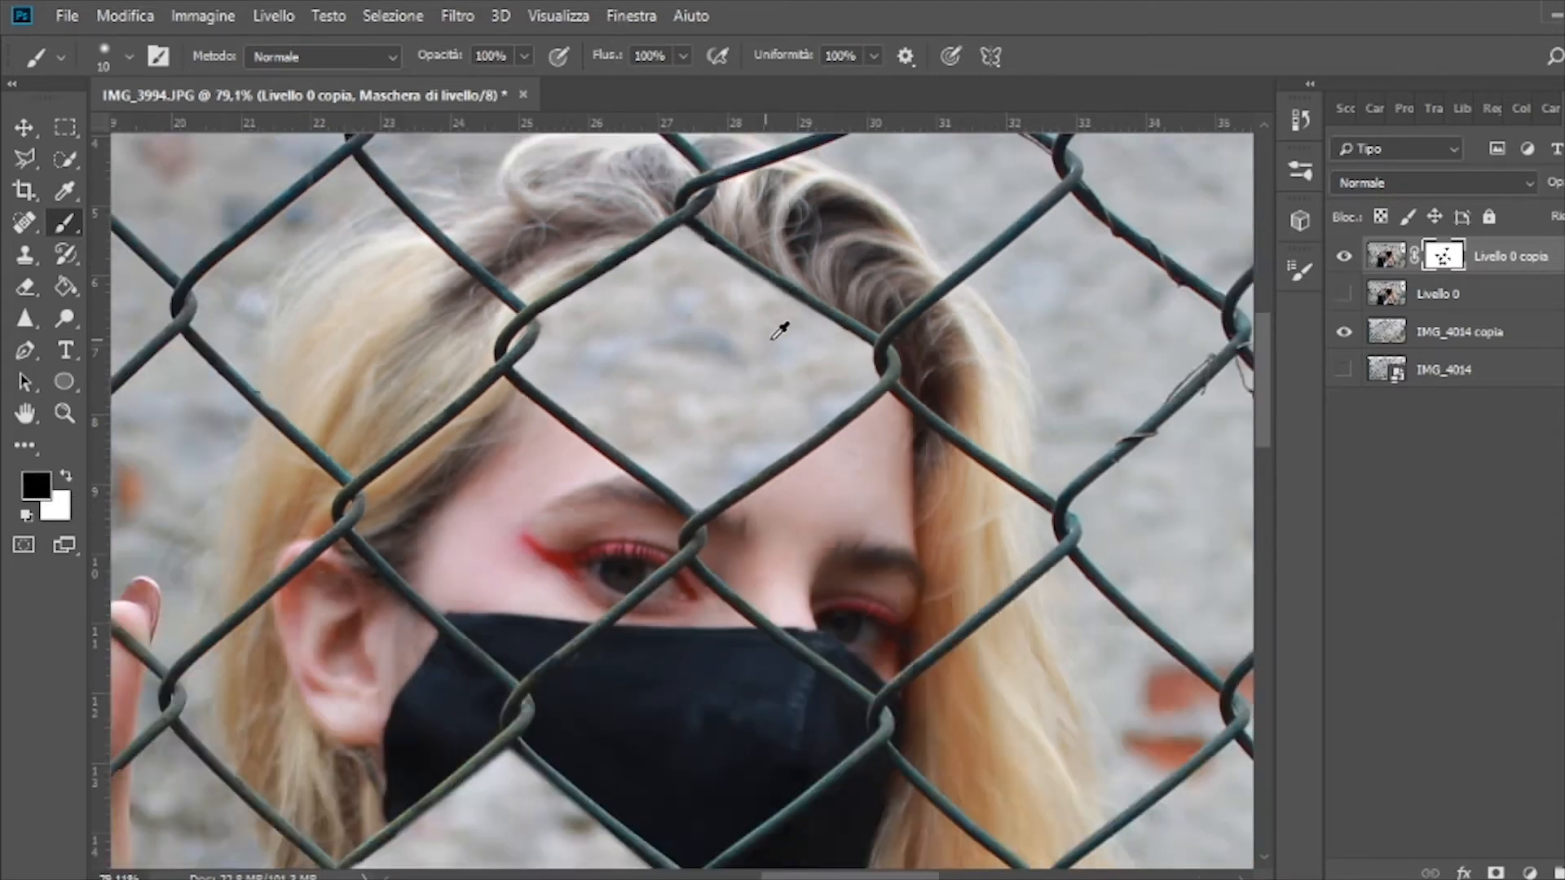
{"action": "left_click", "coordinate": [1459, 332]}
{"action": "left_click", "coordinate": [1386, 256]}
{"action": "scroll", "coordinate": [751, 441], "scroll_direction": "down", "scroll_amount": 2}
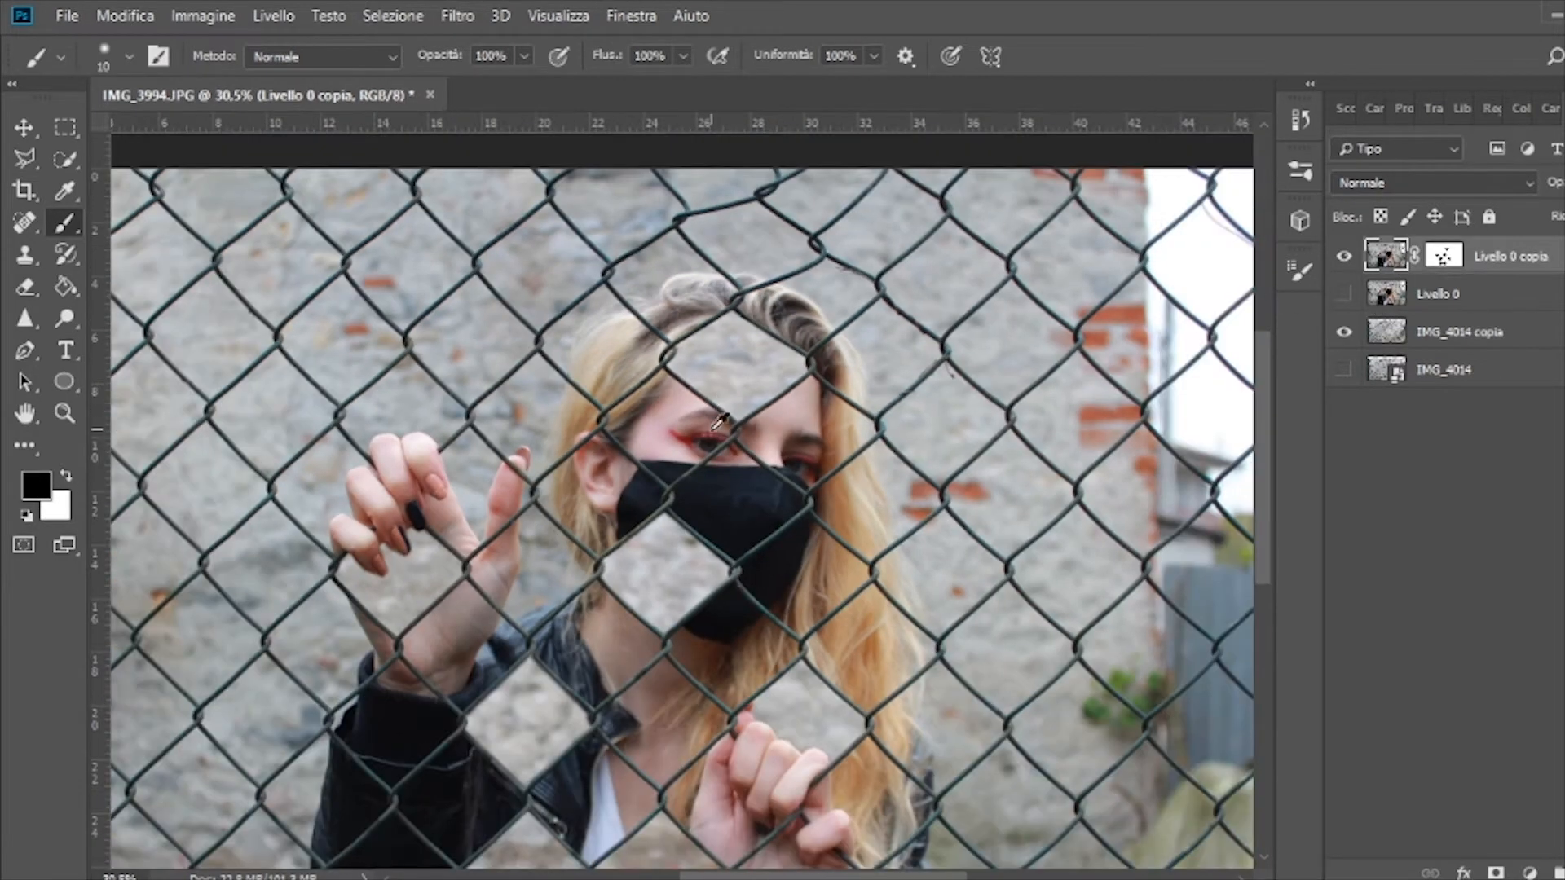
{"action": "scroll", "coordinate": [796, 643], "scroll_direction": "down", "scroll_amount": 2}
{"action": "key", "text": "w"}
{"action": "left_click", "coordinate": [795, 644]}
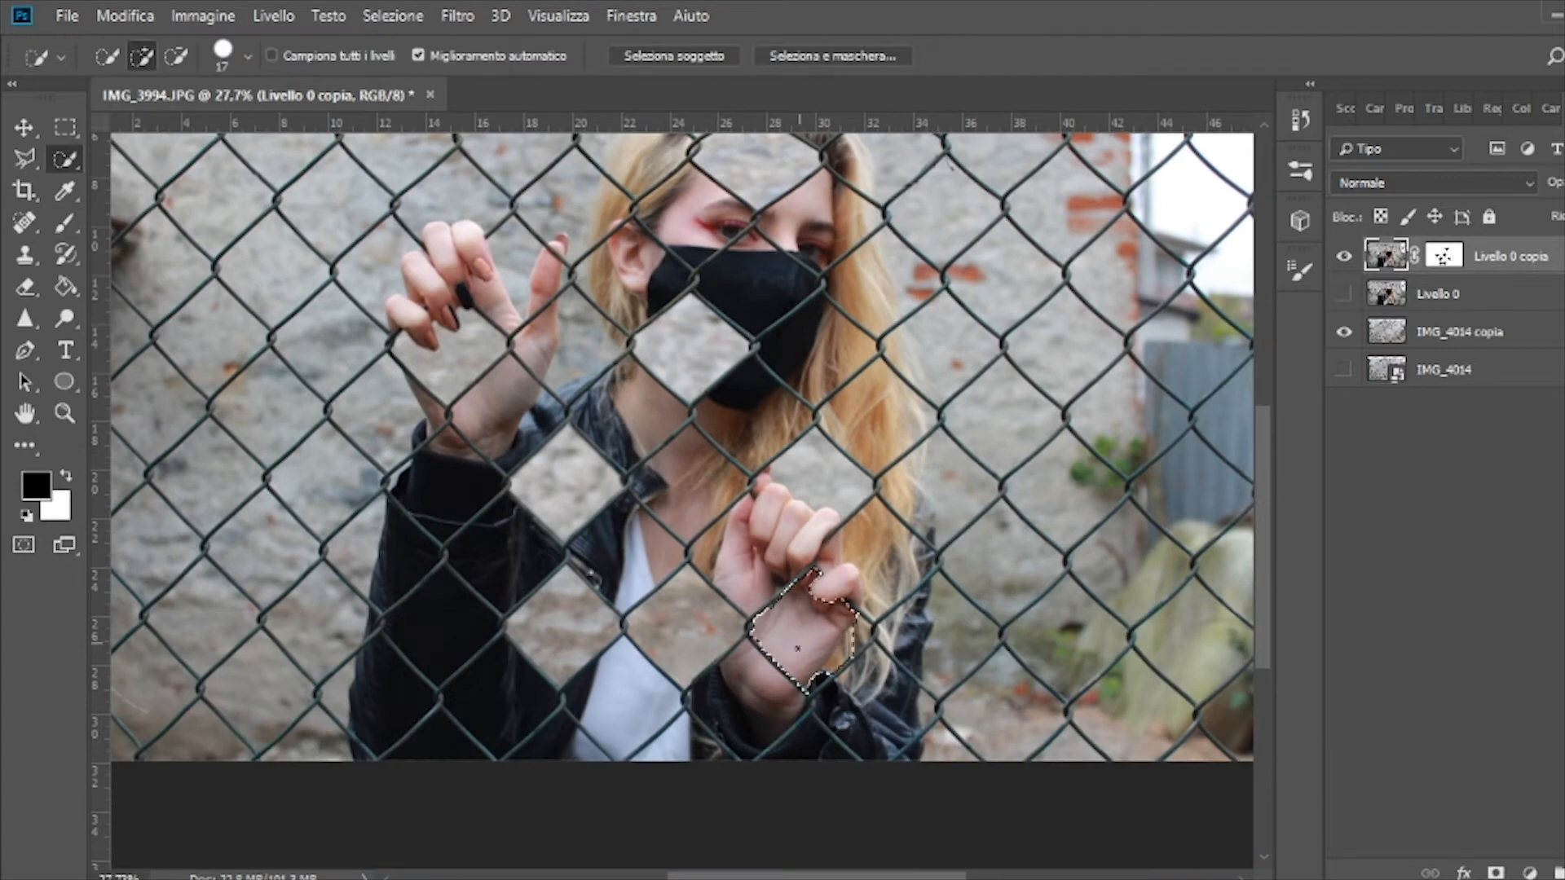
{"action": "scroll", "coordinate": [795, 644], "scroll_direction": "up", "scroll_amount": 3}
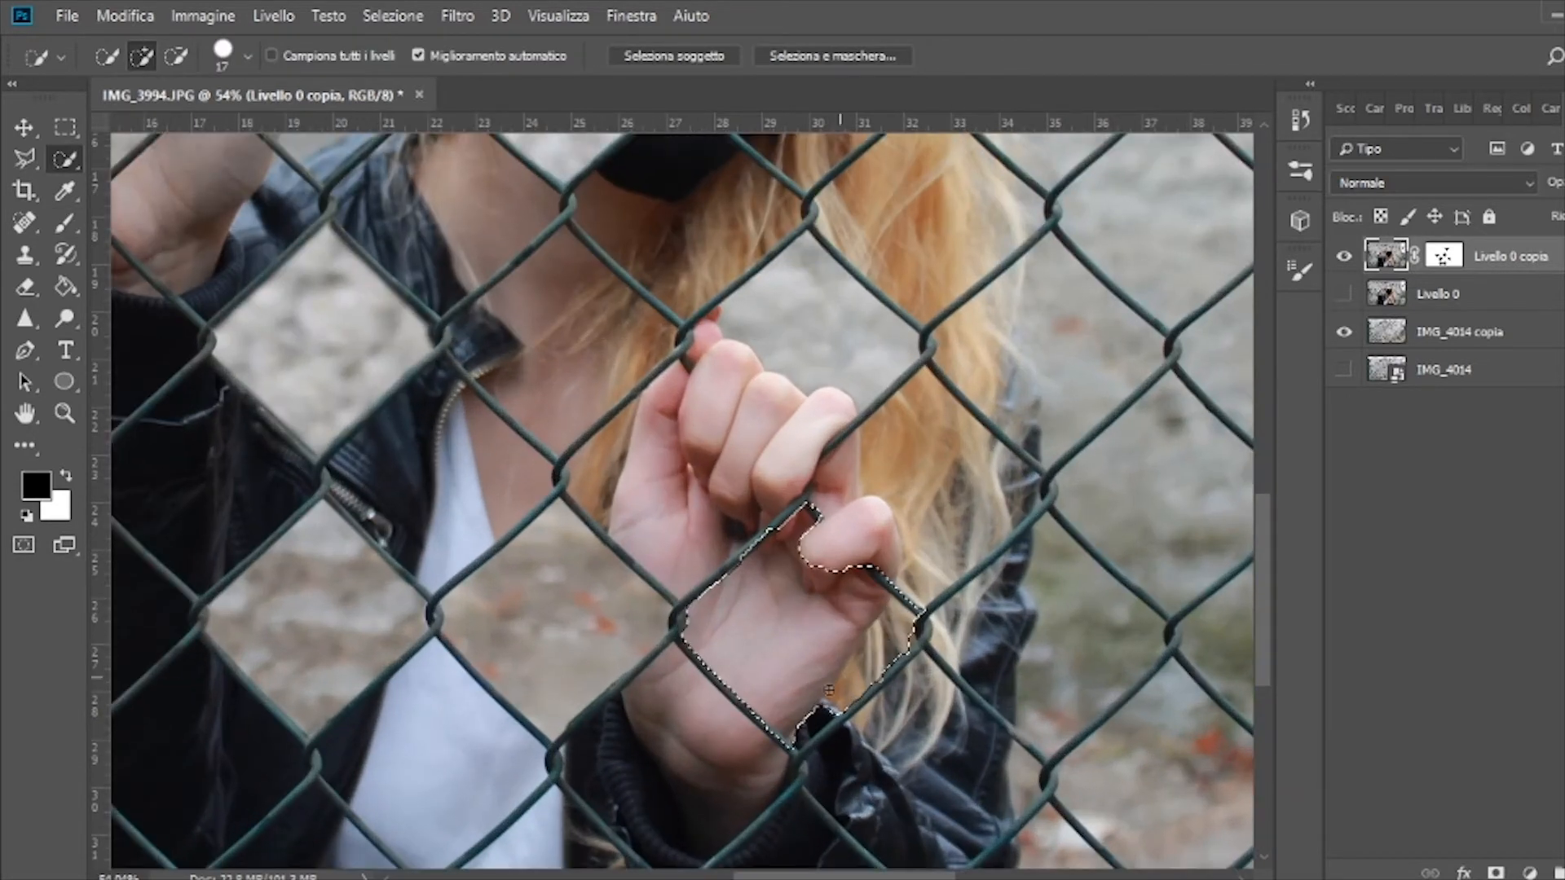
{"action": "mouse_move", "coordinate": [828, 690]}
{"action": "left_mouse_down"}
{"action": "mouse_move", "coordinate": [872, 571]}
{"action": "mouse_move", "coordinate": [842, 531]}
{"action": "mouse_move", "coordinate": [761, 549]}
{"action": "mouse_move", "coordinate": [744, 524]}
{"action": "mouse_move", "coordinate": [806, 524]}
{"action": "mouse_move", "coordinate": [799, 567]}
{"action": "left_mouse_up"}
{"action": "left_click", "coordinate": [807, 518]}
- Refine the palm cell selection by subtracting the wire and fingertips and adding the skin strip beneath the little finger
{"action": "scroll", "coordinate": [806, 511], "scroll_direction": "up", "scroll_amount": 3}
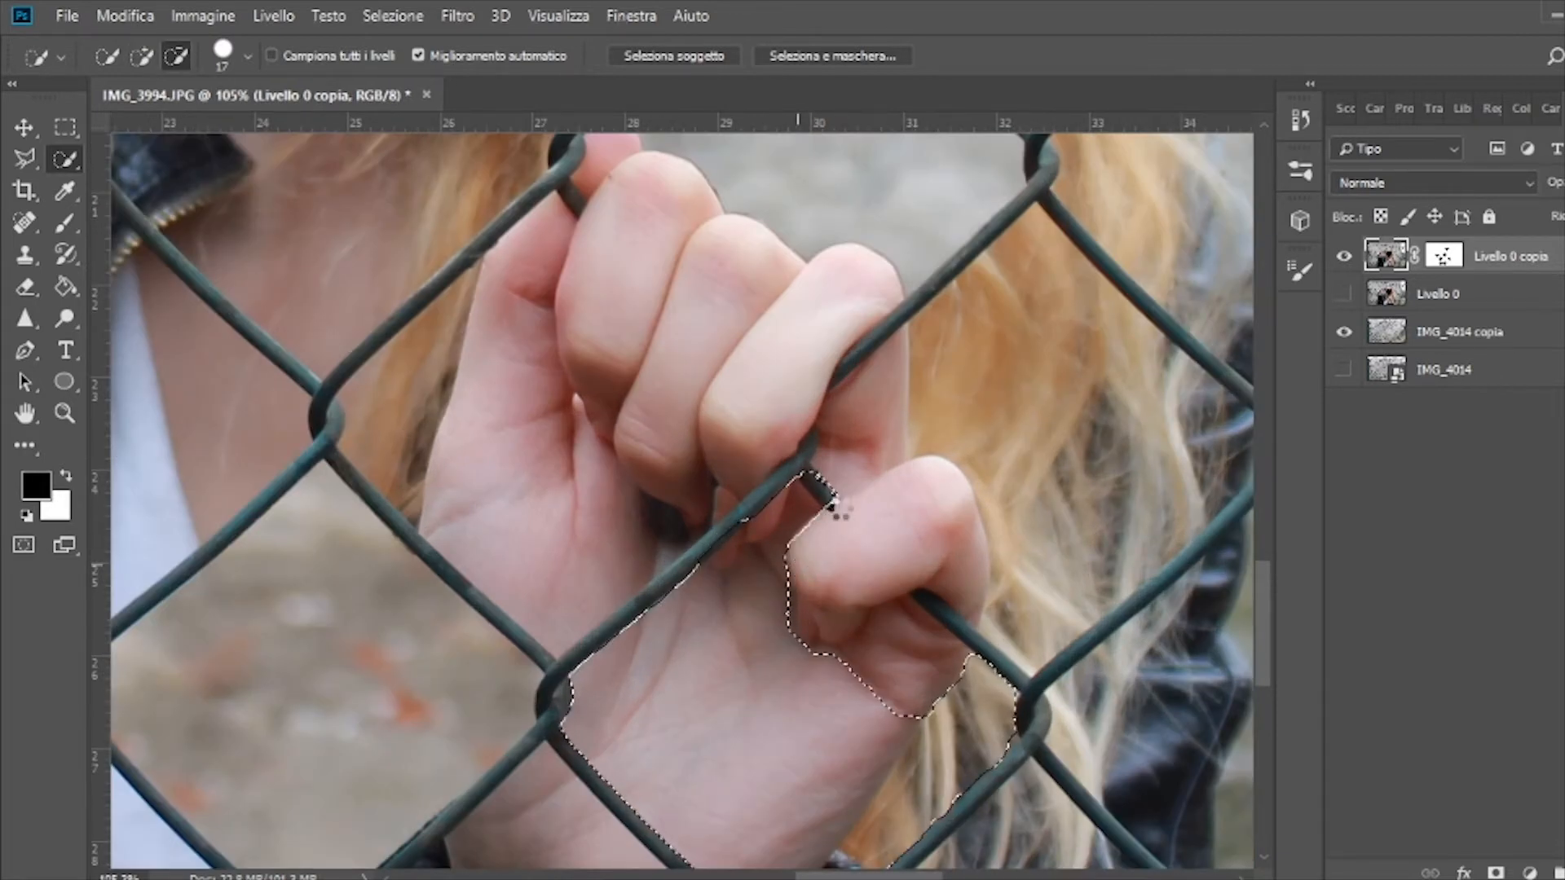
{"action": "left_click_drag", "start_coordinate": [837, 508], "coordinate": [804, 467]}
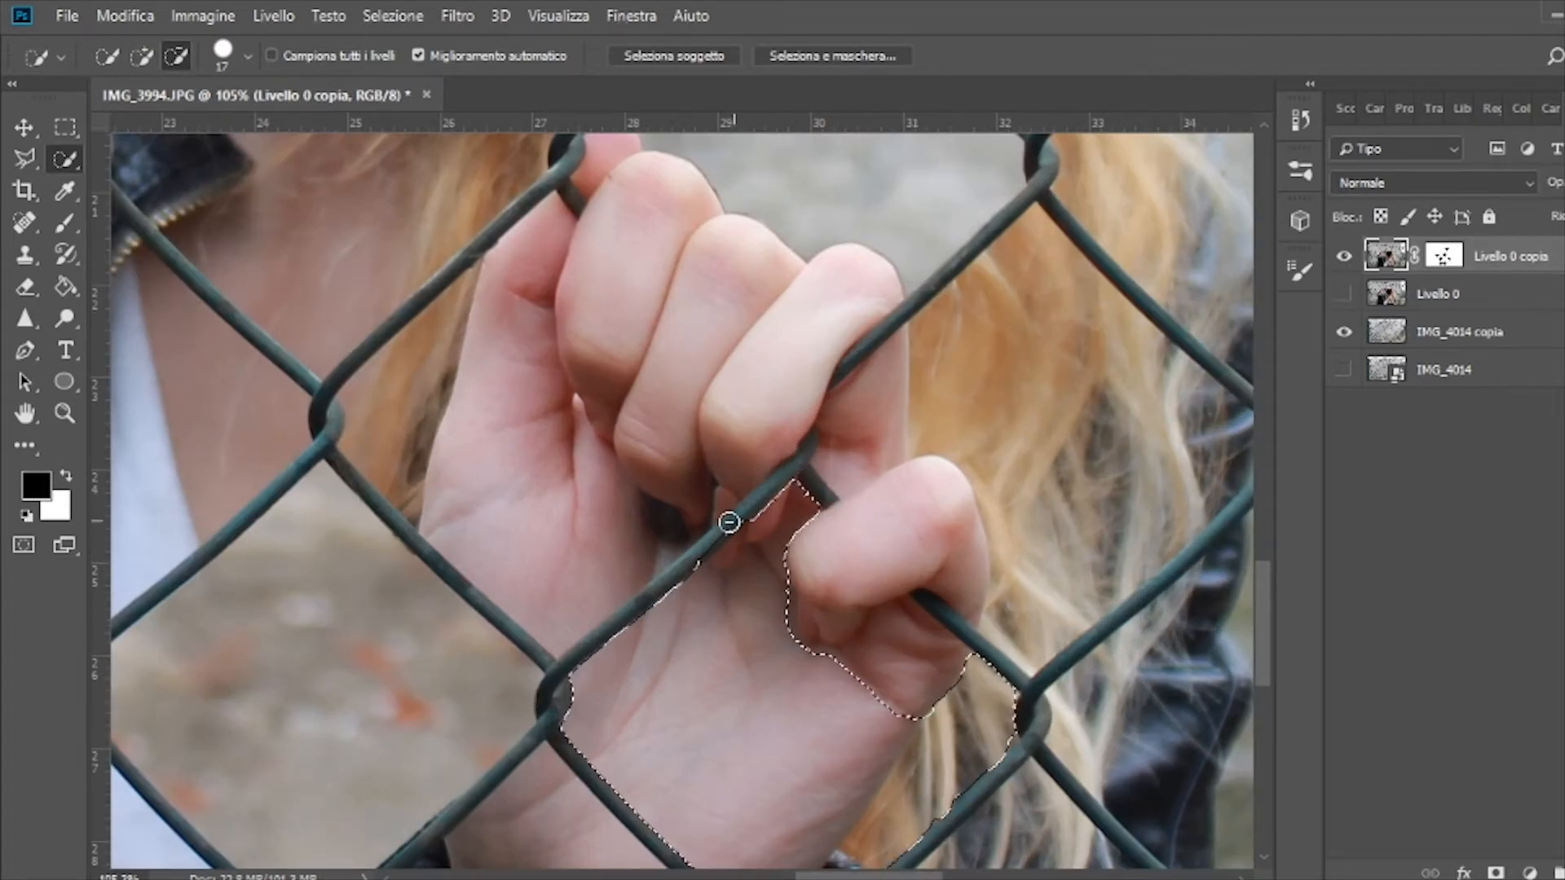
{"action": "mouse_move", "coordinate": [730, 524]}
{"action": "left_mouse_down"}
{"action": "mouse_move", "coordinate": [737, 541]}
{"action": "mouse_move", "coordinate": [740, 522]}
{"action": "left_mouse_up"}
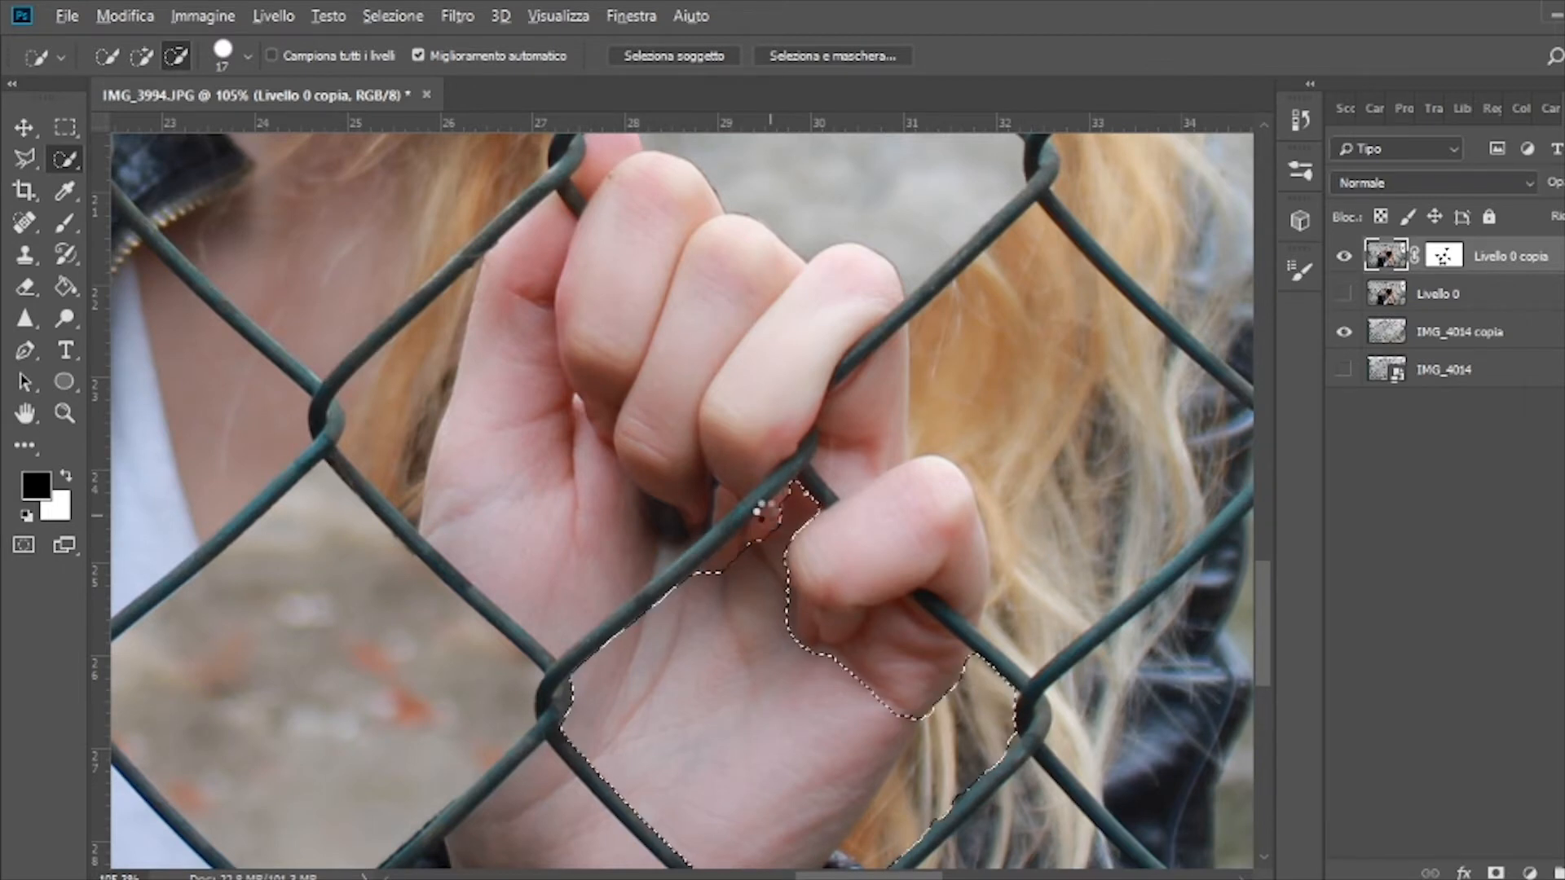
{"action": "scroll", "coordinate": [815, 570], "scroll_direction": "down", "scroll_amount": 1}
{"action": "mouse_move", "coordinate": [823, 615]}
{"action": "left_mouse_down"}
{"action": "mouse_move", "coordinate": [890, 583]}
{"action": "mouse_move", "coordinate": [856, 587]}
{"action": "mouse_move", "coordinate": [845, 633]}
{"action": "mouse_move", "coordinate": [913, 603]}
{"action": "left_mouse_up"}
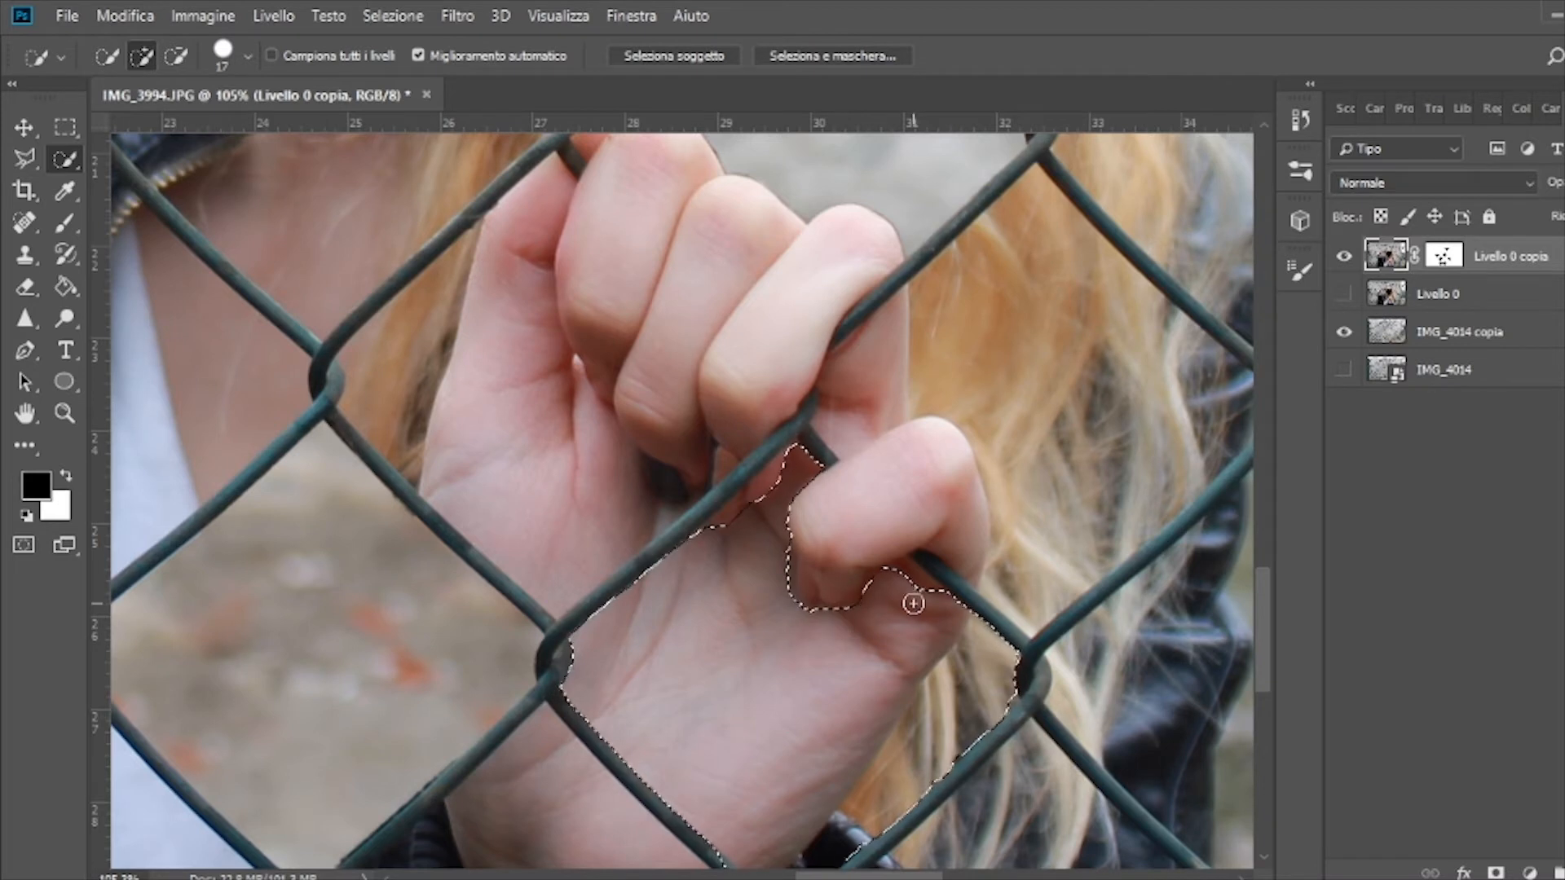
{"action": "scroll", "coordinate": [897, 546], "scroll_direction": "down", "scroll_amount": 2}
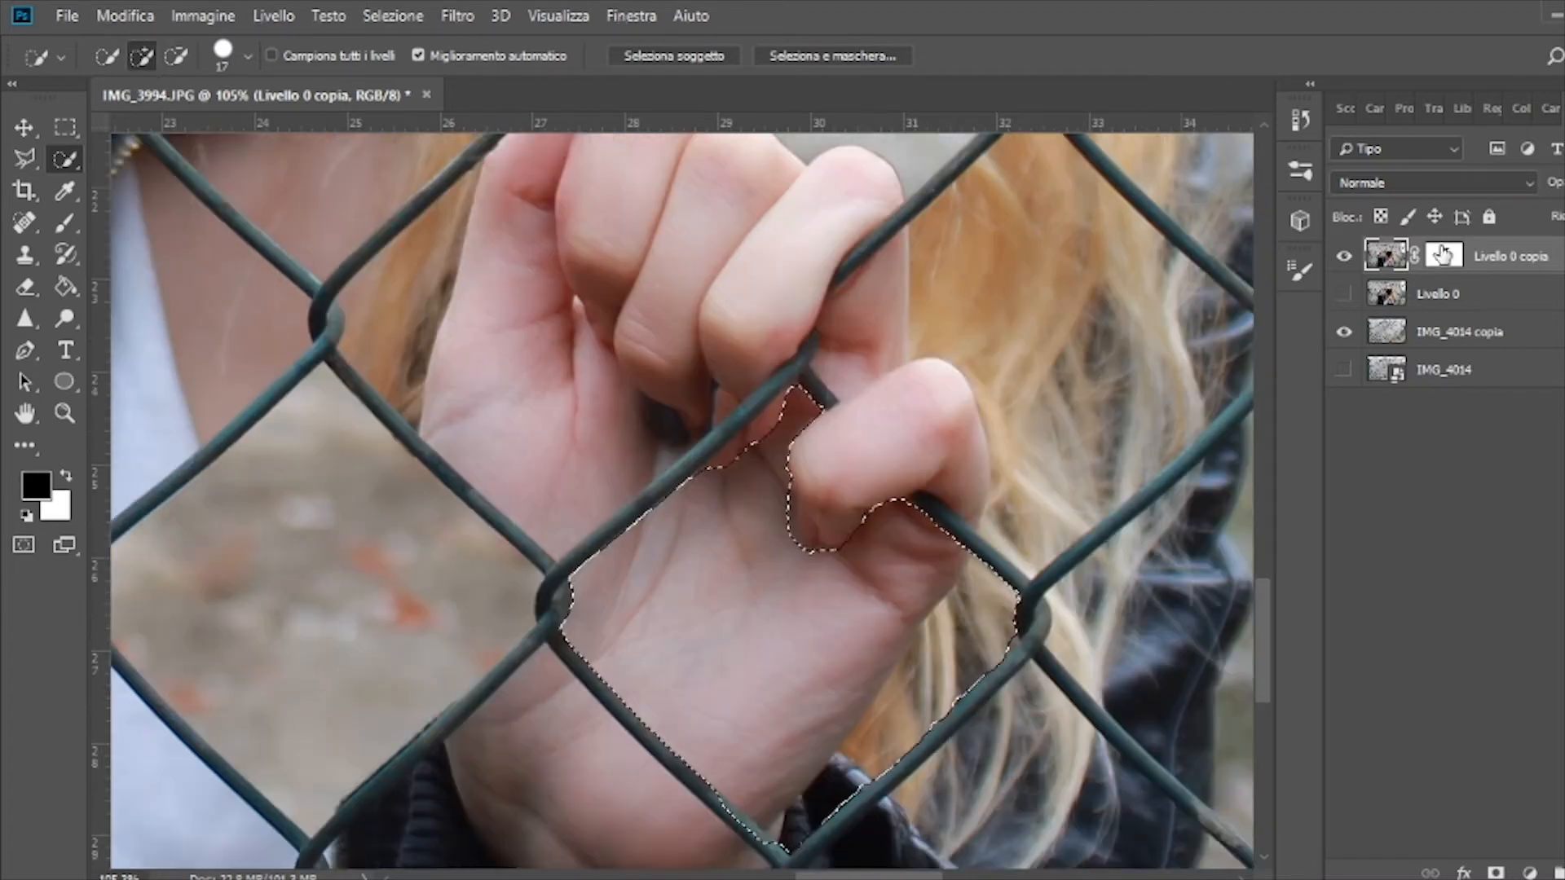
- Fill the selected palm cell with black on the Livello 0 copia layer mask
{"action": "left_click", "coordinate": [1442, 255]}
{"action": "left_click", "coordinate": [65, 286]}
{"action": "left_click", "coordinate": [785, 570]}
- Clone background texture over the wires inside the palm cell on IMG_4014 copia, and clear the selection
{"action": "left_click", "coordinate": [1459, 332]}
{"action": "key", "text": "s"}
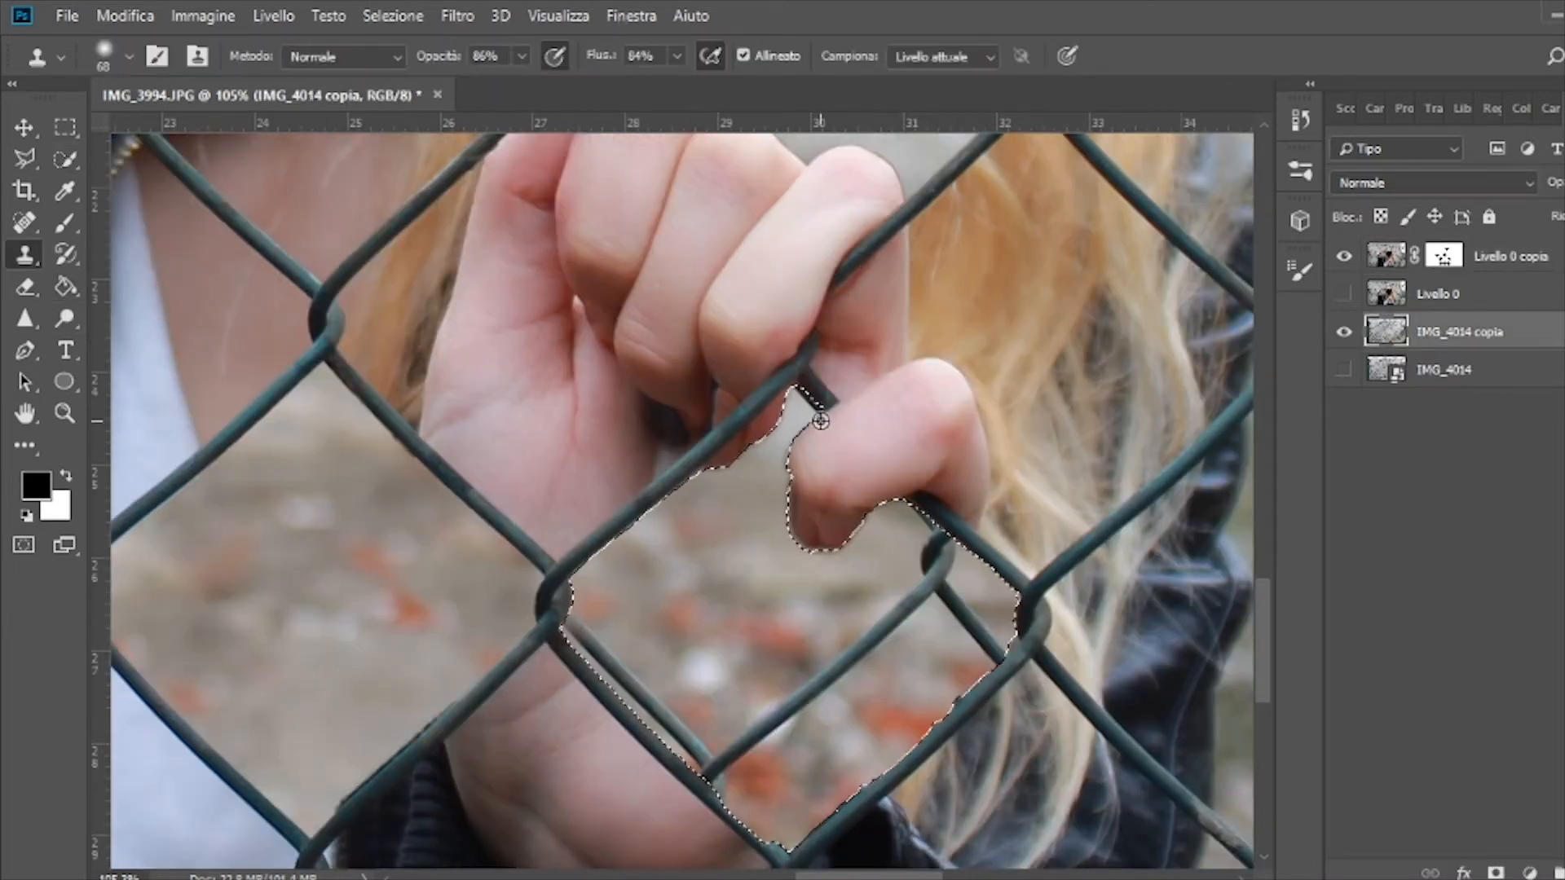
{"action": "left_click", "coordinate": [559, 601], "text": "alt"}
{"action": "mouse_move", "coordinate": [652, 652]}
{"action": "left_mouse_down"}
{"action": "mouse_move", "coordinate": [754, 740]}
{"action": "mouse_move", "coordinate": [689, 545]}
{"action": "mouse_move", "coordinate": [657, 646]}
{"action": "mouse_move", "coordinate": [806, 788]}
{"action": "left_mouse_up"}
{"action": "mouse_move", "coordinate": [687, 577]}
{"action": "left_mouse_down"}
{"action": "mouse_move", "coordinate": [659, 660]}
{"action": "mouse_move", "coordinate": [681, 712]}
{"action": "mouse_move", "coordinate": [821, 646]}
{"action": "mouse_move", "coordinate": [799, 716]}
{"action": "mouse_move", "coordinate": [669, 731]}
{"action": "mouse_move", "coordinate": [836, 661]}
{"action": "mouse_move", "coordinate": [949, 636]}
{"action": "mouse_move", "coordinate": [920, 604]}
{"action": "mouse_move", "coordinate": [979, 663]}
{"action": "mouse_move", "coordinate": [939, 544]}
{"action": "left_mouse_up"}
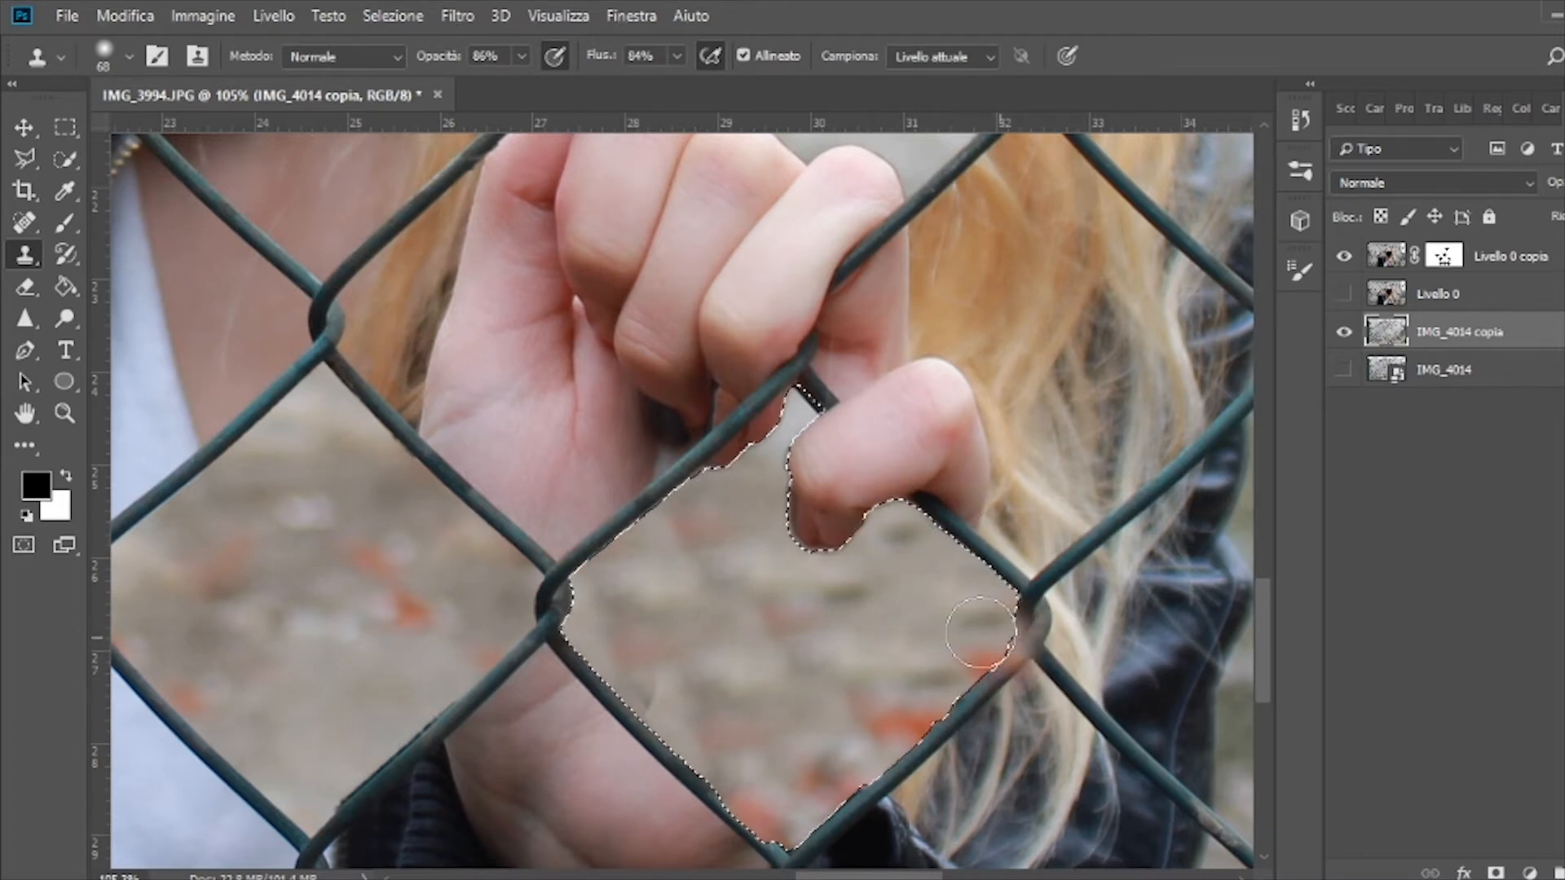
{"action": "key", "text": "m"}
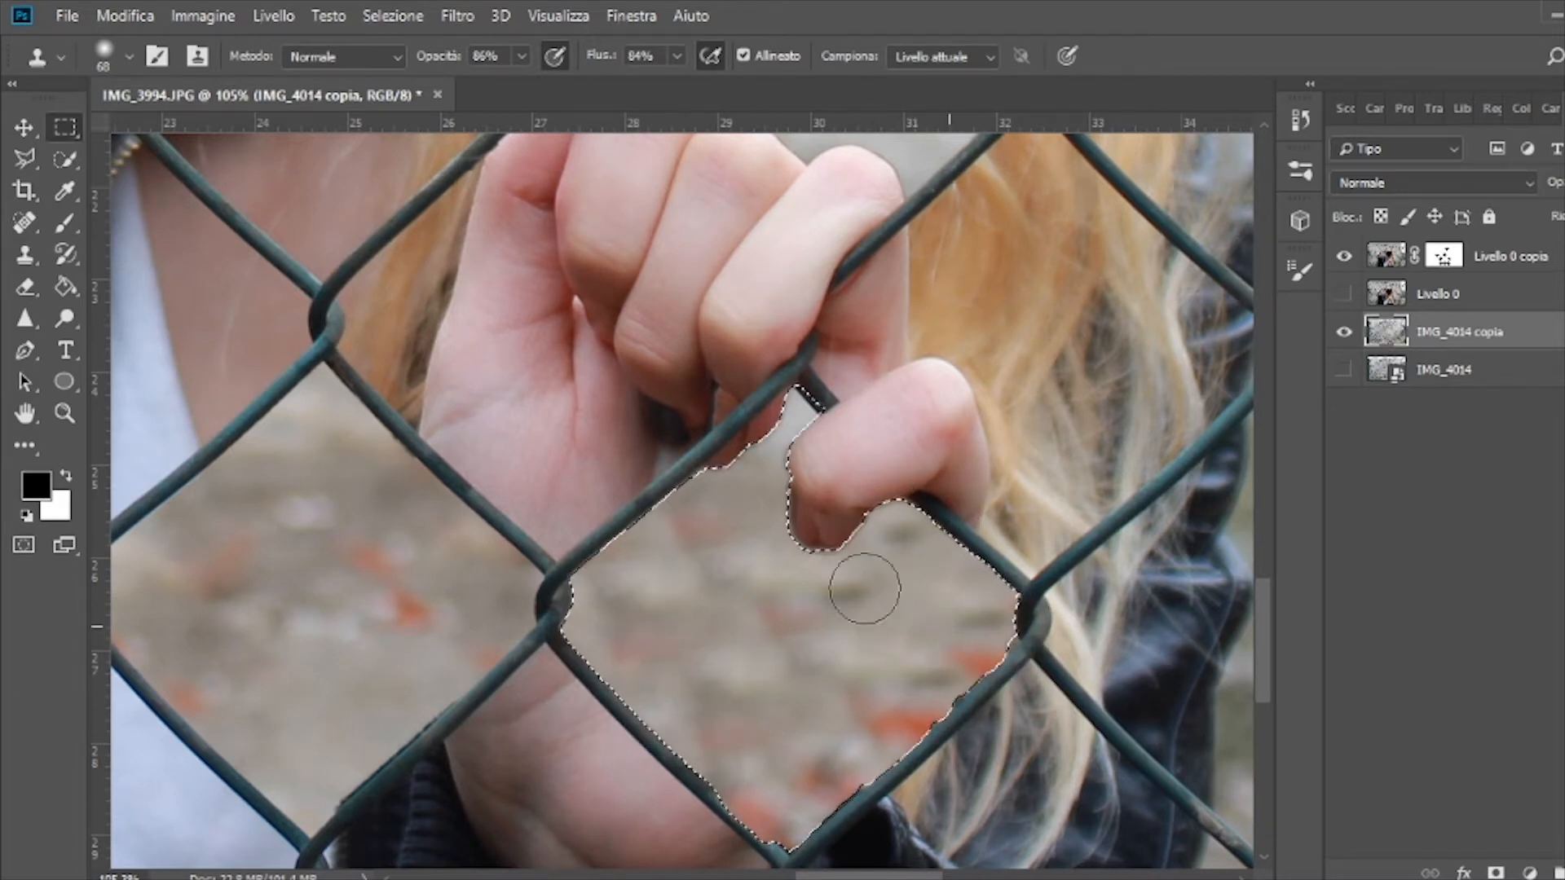
{"action": "key", "text": "ctrl+d"}
- Touch up the palm cell's edges along the wires and little finger on the Livello 0 copia mask with a size 10 brush
{"action": "left_click", "coordinate": [1435, 262]}
{"action": "key", "text": "b"}
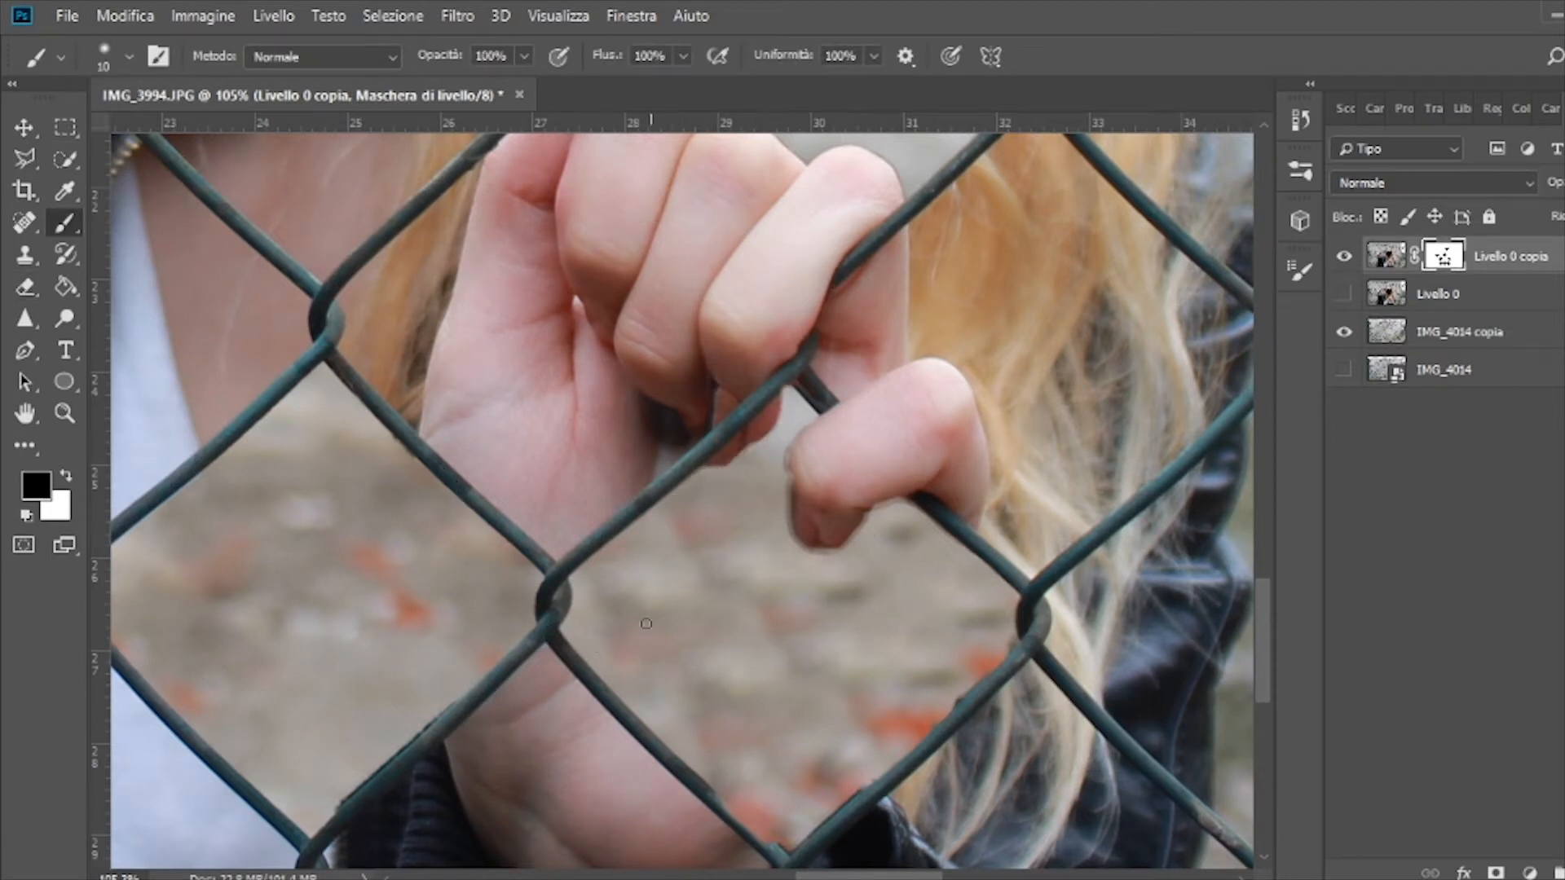
{"action": "scroll", "coordinate": [990, 563], "scroll_direction": "down", "scroll_amount": 2}
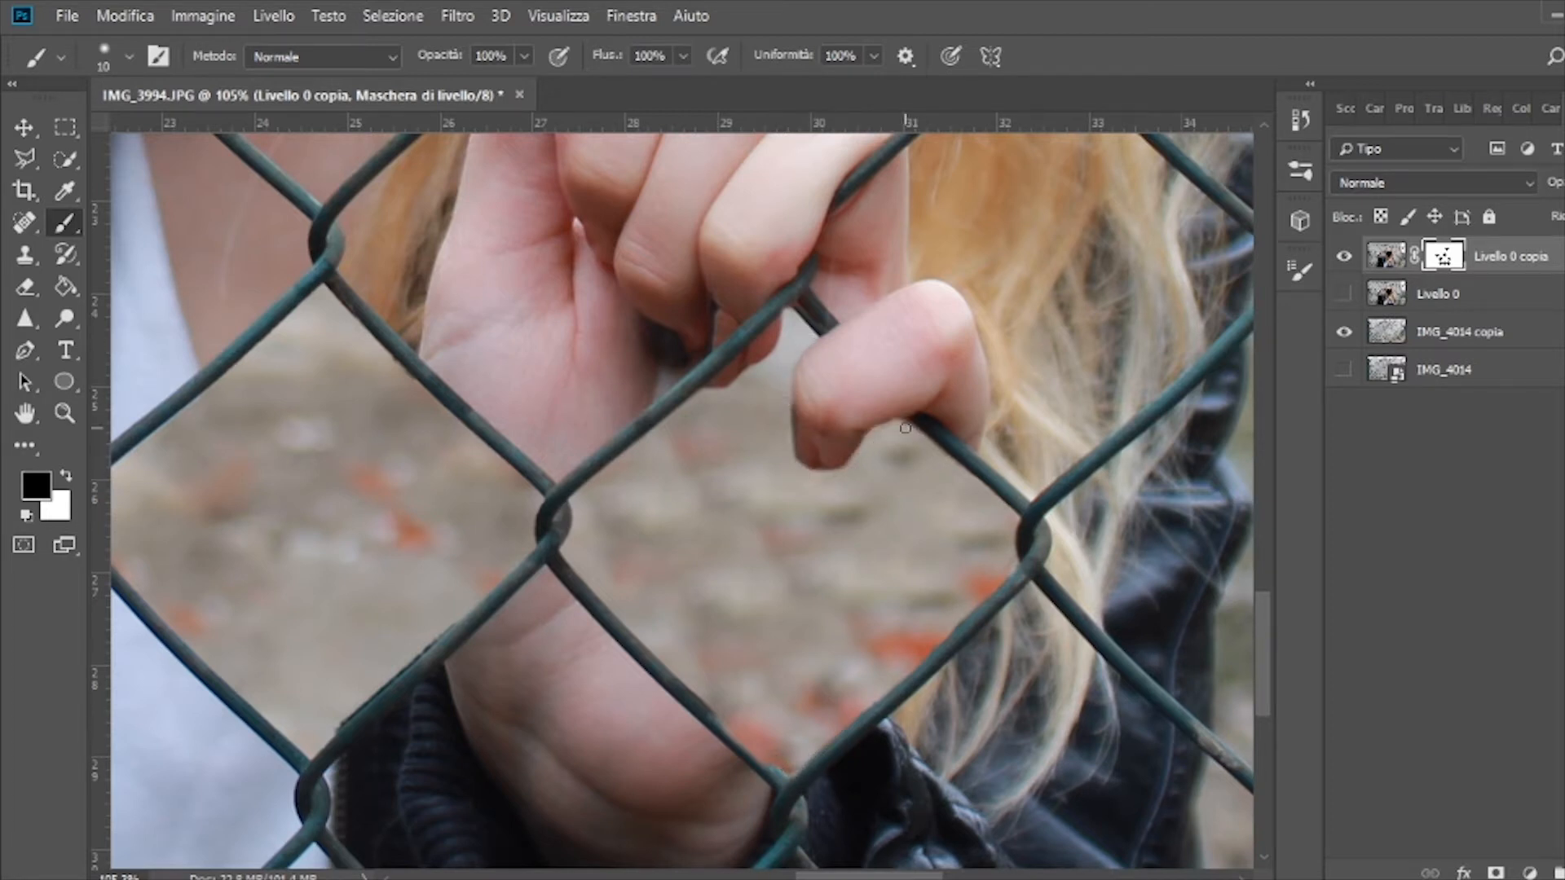
{"action": "scroll", "coordinate": [620, 571], "scroll_direction": "down", "scroll_amount": 2}
{"action": "left_click", "coordinate": [67, 477]}
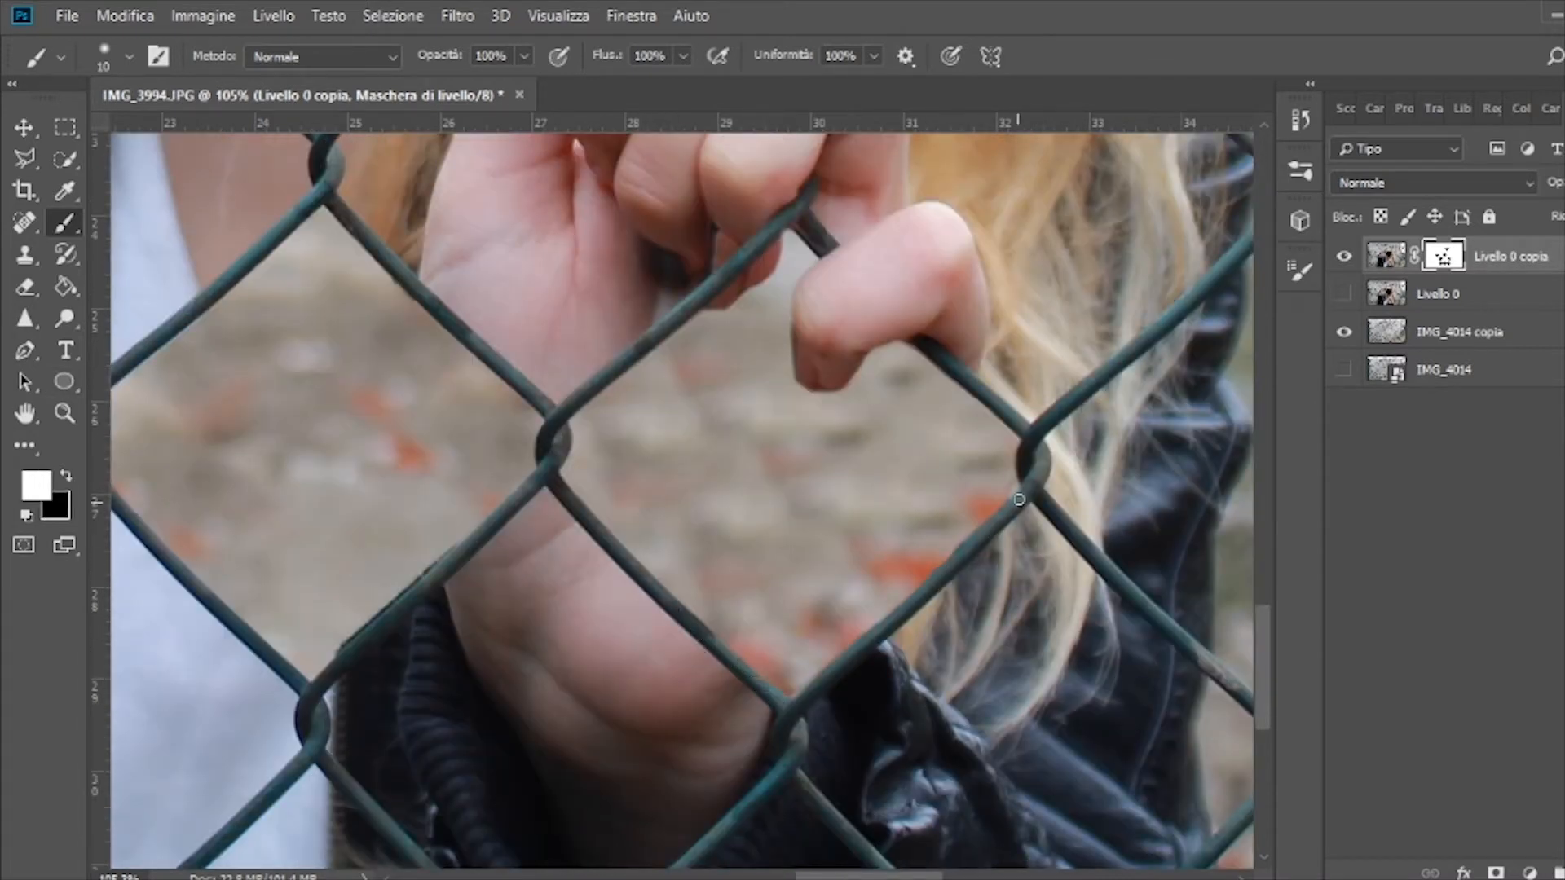
- Quick-select the fence cell below the raised hand's thumb, beside the mask, on Livello 0 copia
{"action": "scroll", "coordinate": [852, 653], "scroll_direction": "down", "scroll_amount": 5}
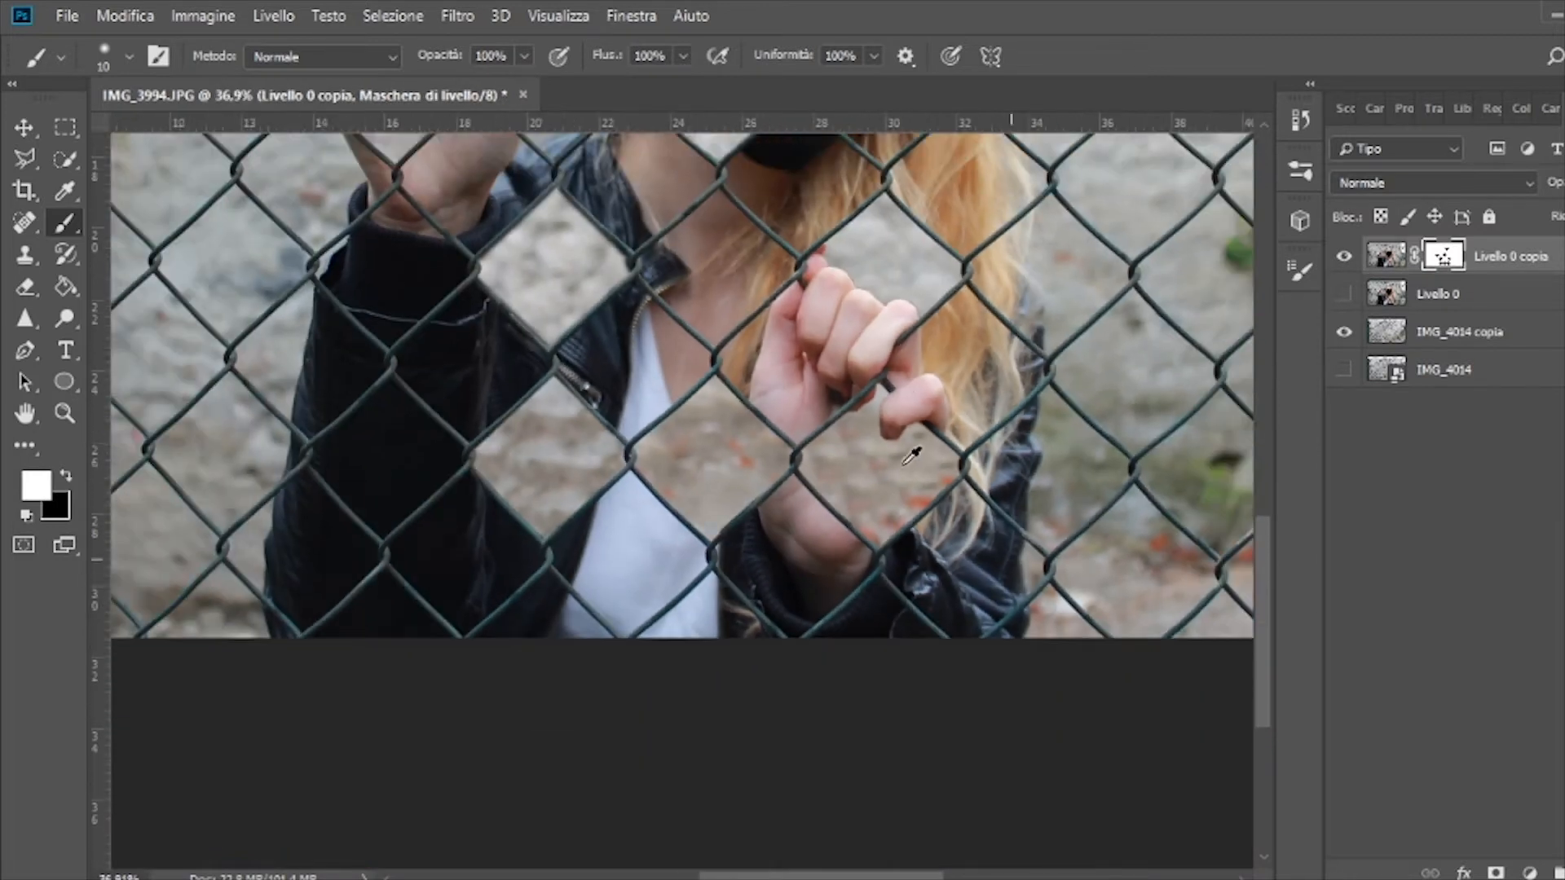
{"action": "scroll", "coordinate": [960, 610], "scroll_direction": "down", "scroll_amount": 1}
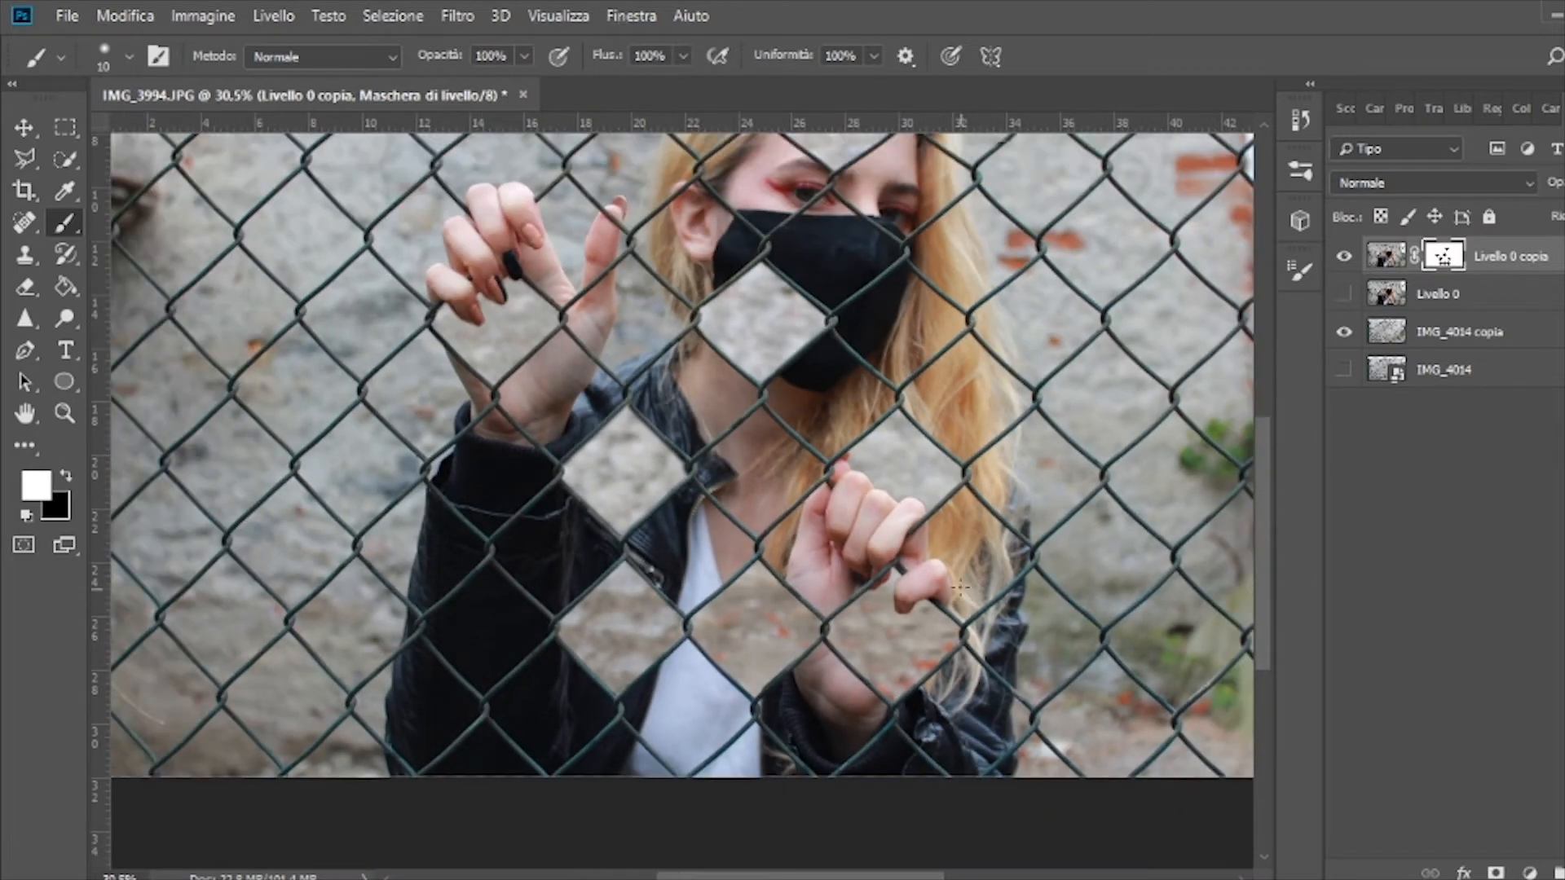
{"action": "left_click", "coordinate": [1369, 257]}
{"action": "key", "text": "w"}
{"action": "scroll", "coordinate": [649, 383], "scroll_direction": "up", "scroll_amount": 2}
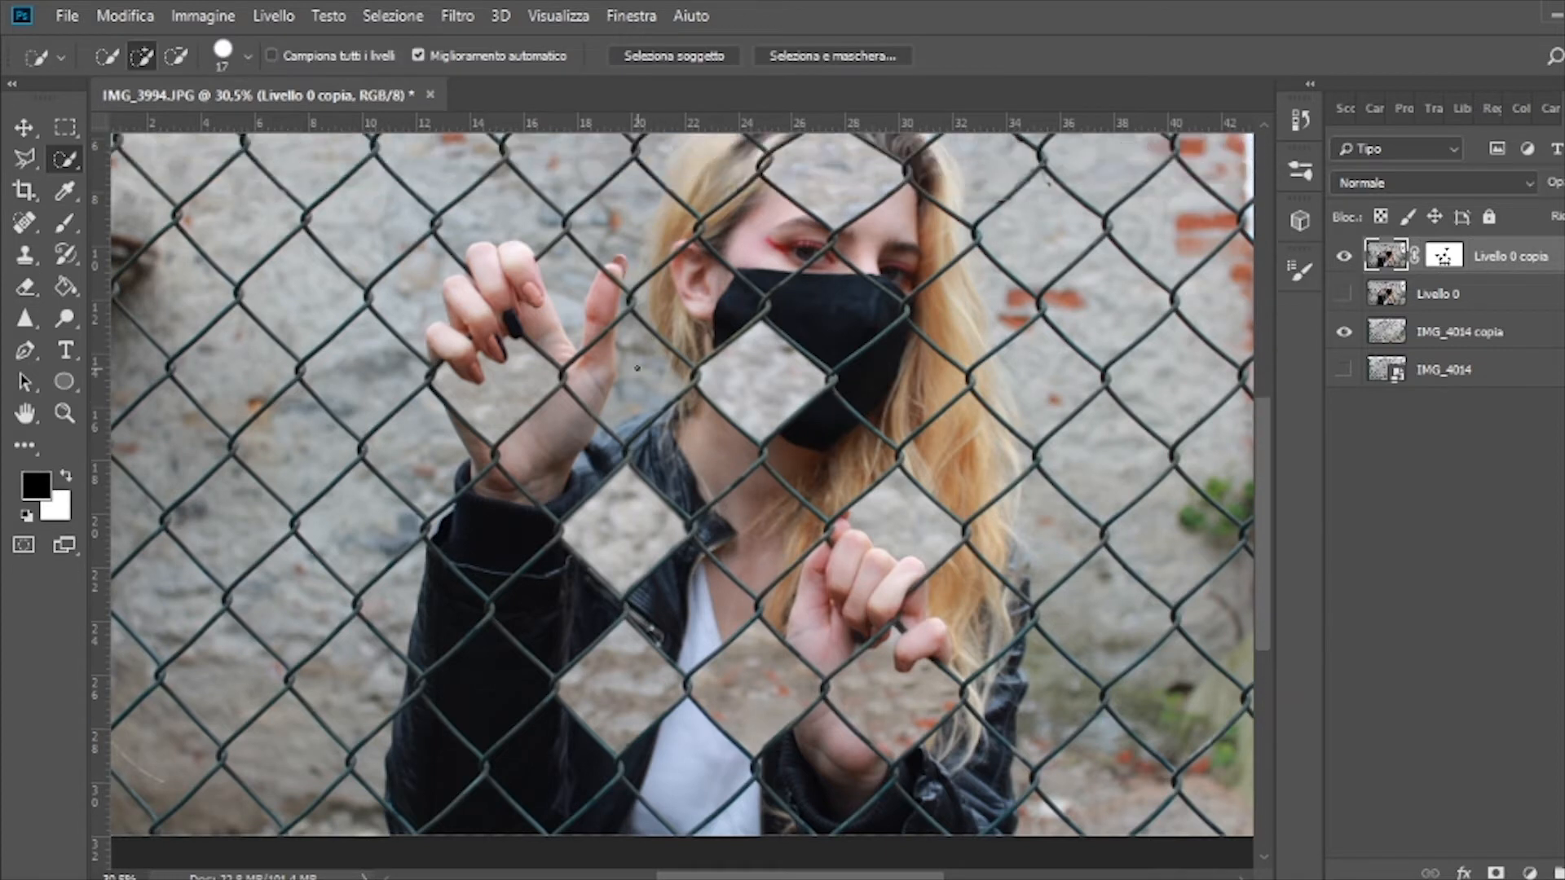
{"action": "scroll", "coordinate": [611, 383], "scroll_direction": "up", "scroll_amount": 3}
- Fill the selected cell below the thumb with black on the Livello 0 copia layer mask
{"action": "key", "text": "ctrl+backslash"}
{"action": "key", "text": "x"}
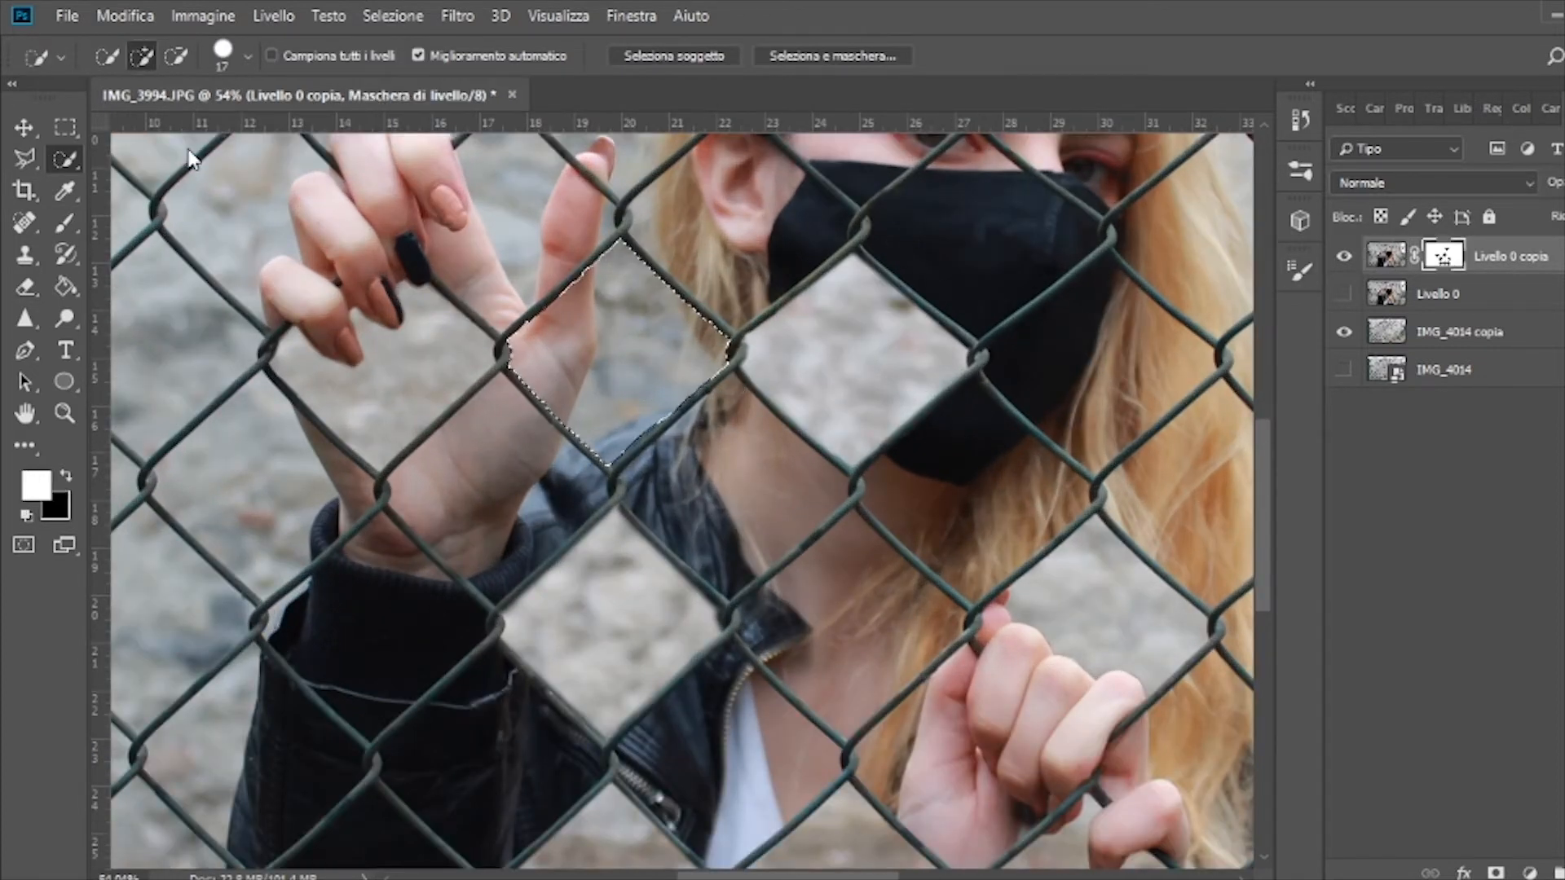
{"action": "key", "text": "g"}
{"action": "left_click", "coordinate": [636, 339]}
- Clone wall texture over the wires inside the cell below the thumb on IMG_4014 copia, and clear the selection
{"action": "key", "text": "s"}
{"action": "key", "text": "x"}
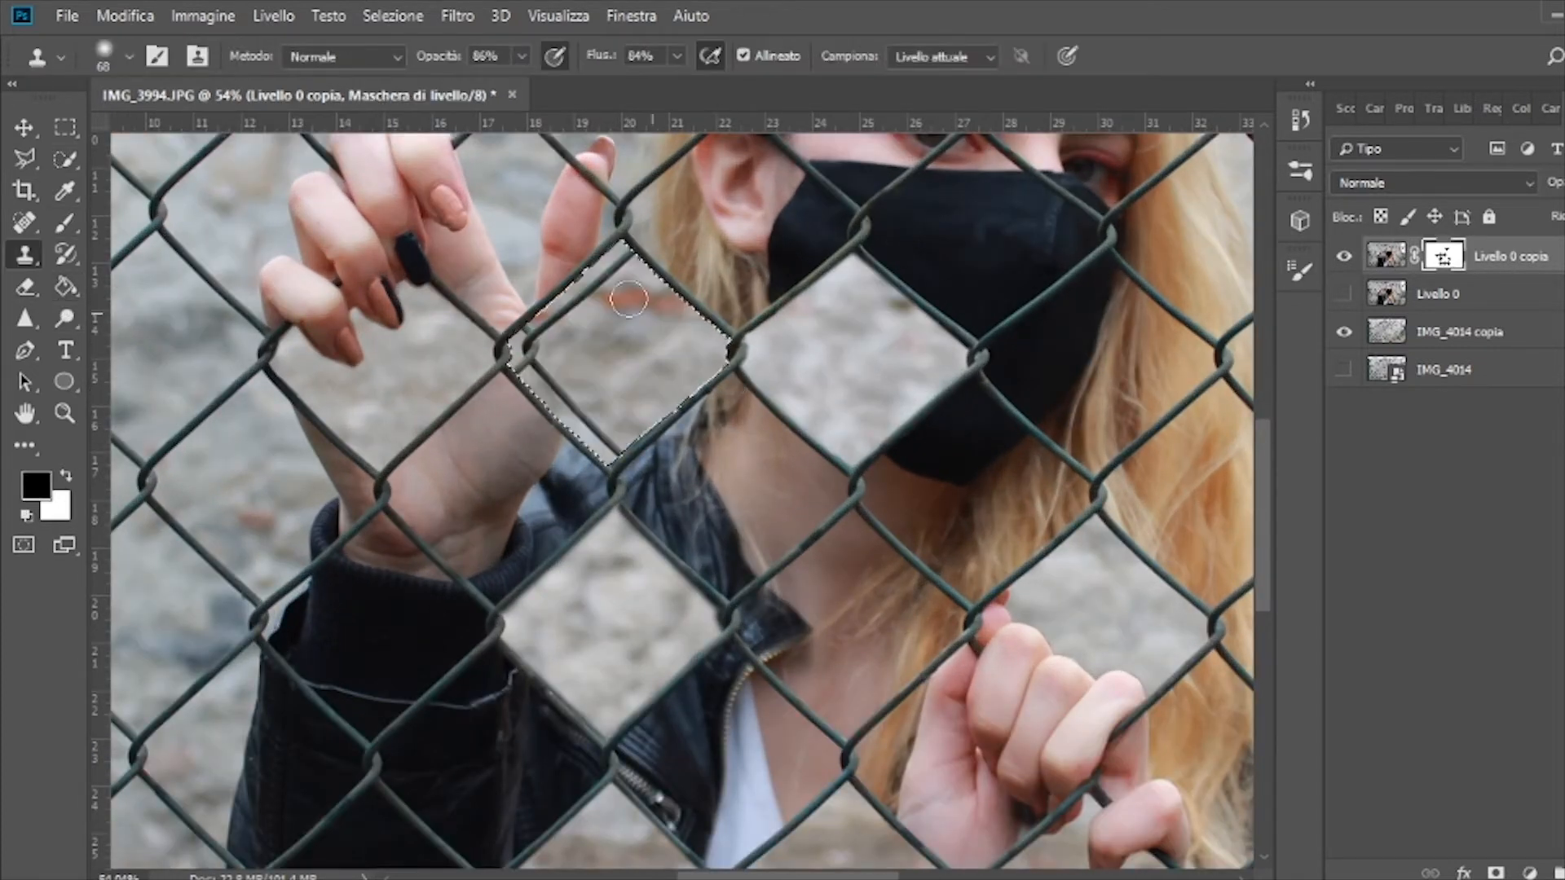
{"action": "left_click", "coordinate": [1450, 331]}
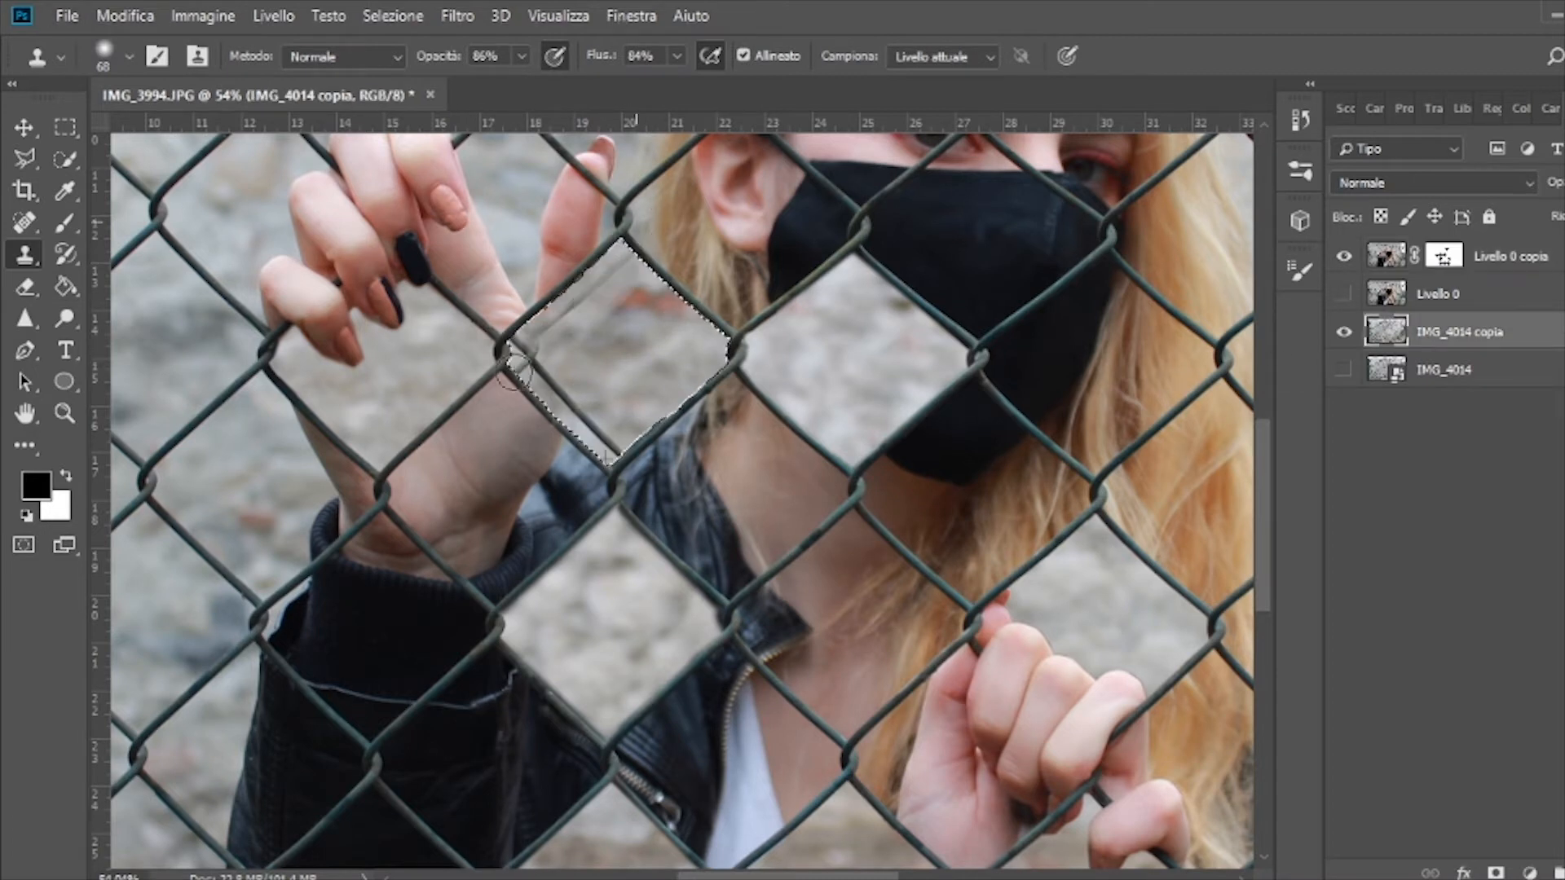
{"action": "mouse_move", "coordinate": [615, 261]}
{"action": "left_mouse_down"}
{"action": "mouse_move", "coordinate": [653, 304]}
{"action": "mouse_move", "coordinate": [684, 258]}
{"action": "mouse_move", "coordinate": [690, 347]}
{"action": "mouse_move", "coordinate": [592, 295]}
{"action": "mouse_move", "coordinate": [632, 444]}
{"action": "mouse_move", "coordinate": [511, 330]}
{"action": "left_mouse_up"}
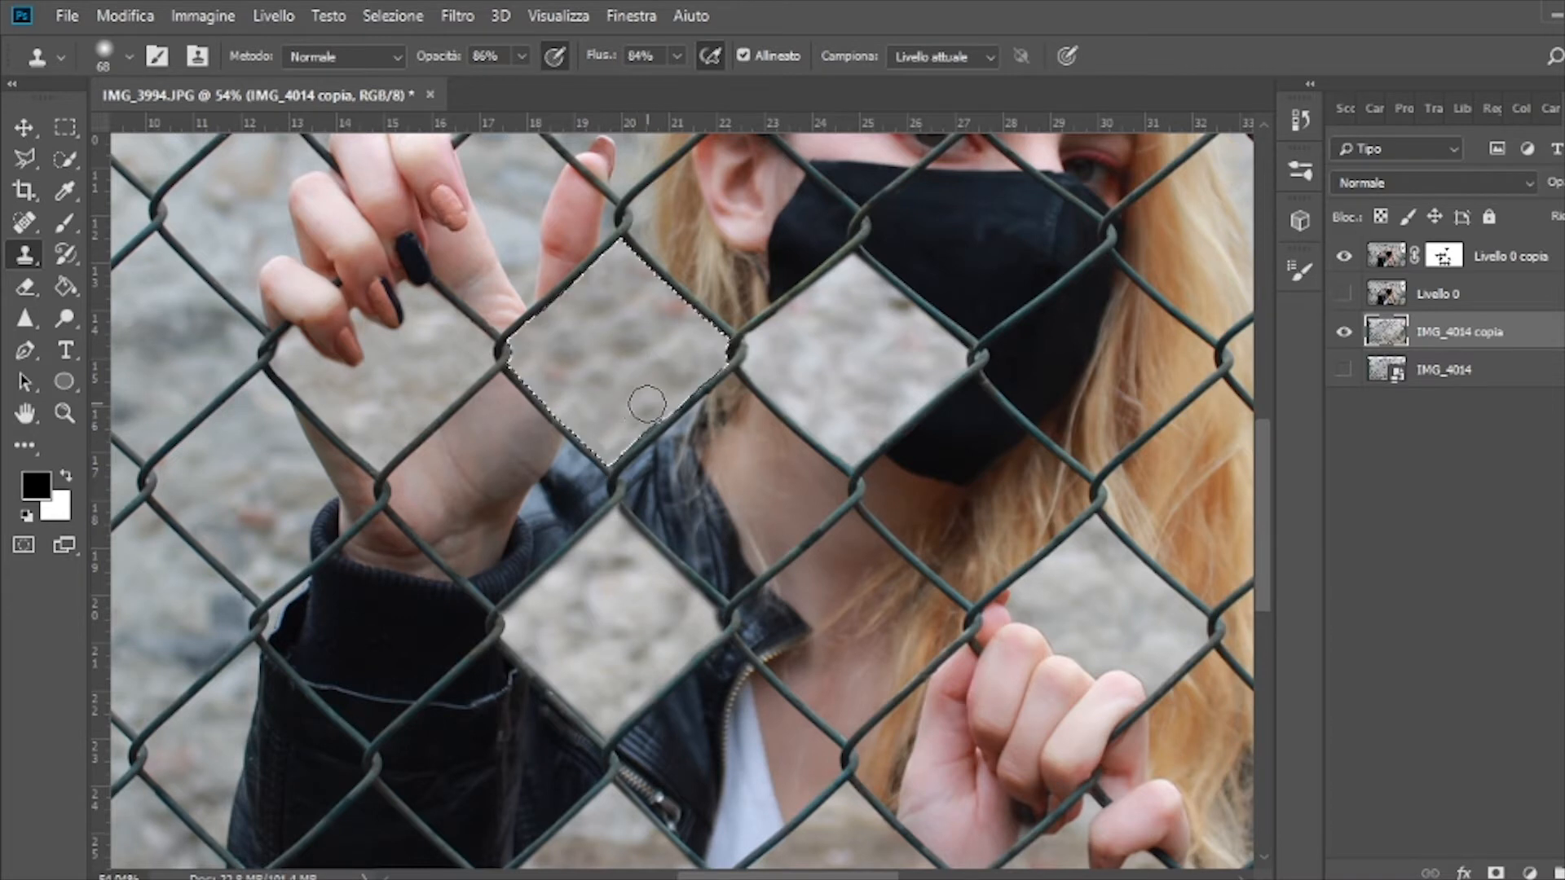
{"action": "scroll", "coordinate": [718, 399], "scroll_direction": "down", "scroll_amount": 1}
{"action": "key", "text": "m"}
{"action": "key", "text": "ctrl+d"}
- Touch up the wire edges around the cell below the raised thumb on the Livello 0 copia mask with a white size 10 brush
{"action": "scroll", "coordinate": [677, 391], "scroll_direction": "up", "scroll_amount": 2}
{"action": "left_click", "coordinate": [1443, 256]}
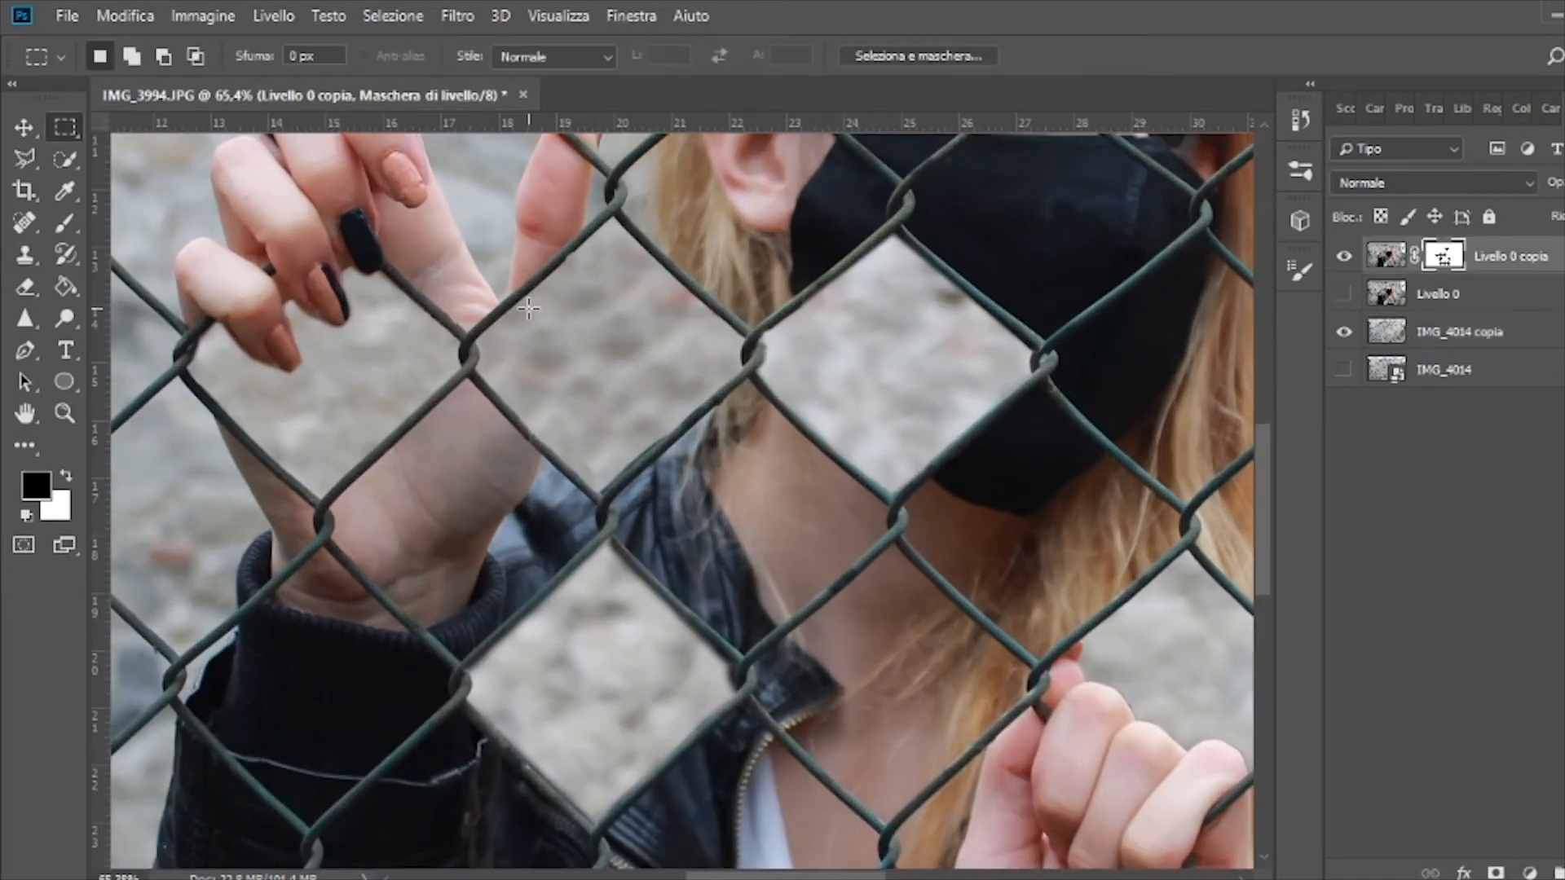
{"action": "key", "text": "b"}
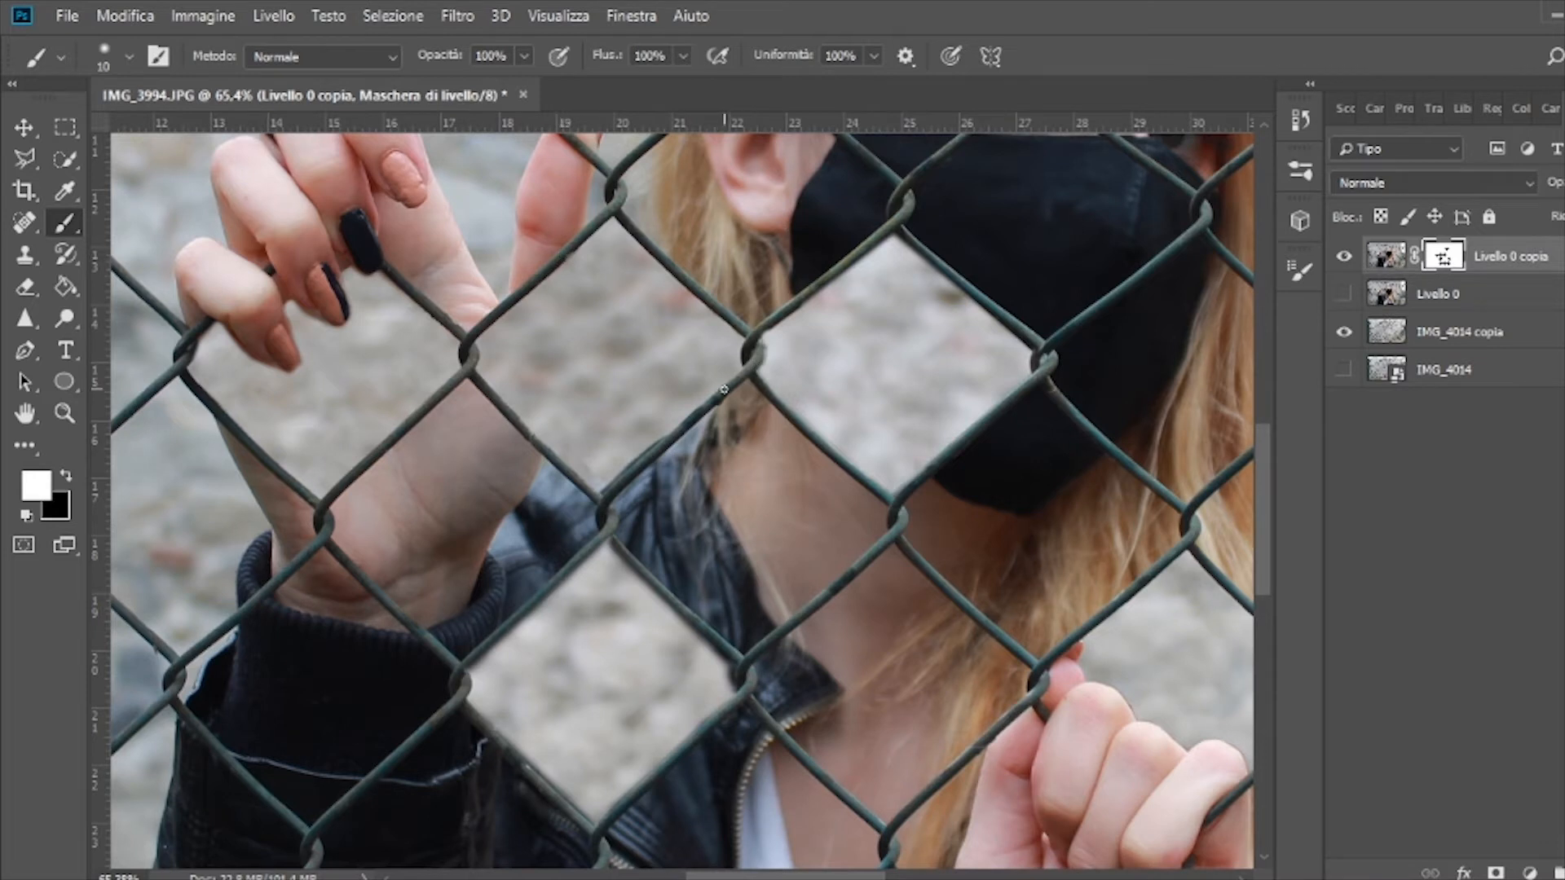
{"action": "scroll", "coordinate": [589, 482], "scroll_direction": "up", "scroll_amount": 2}
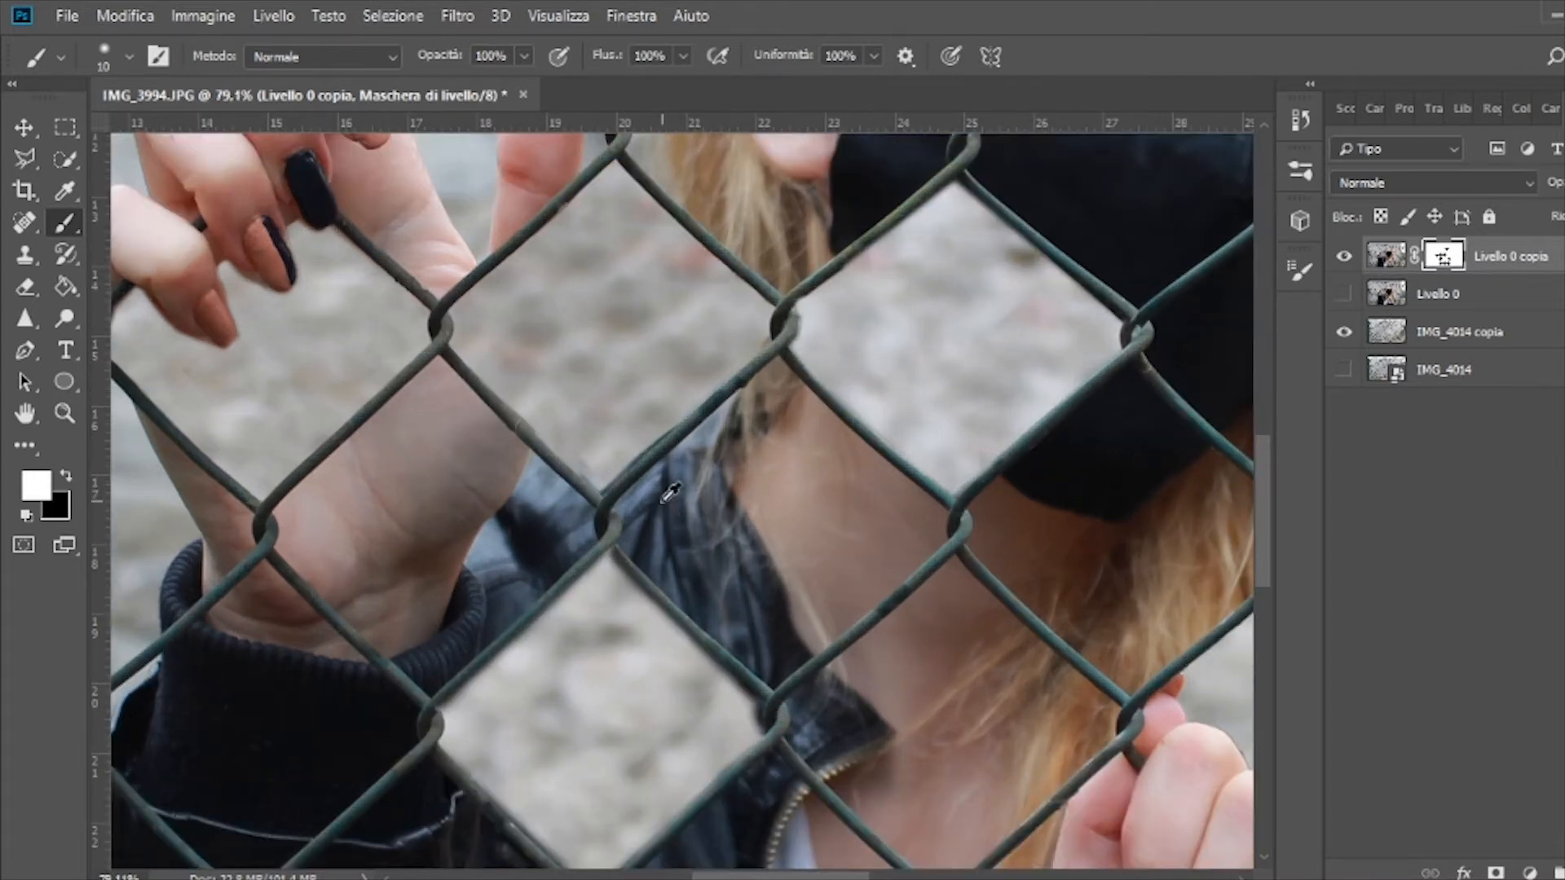
- Quick-select the fence cell over the jacket collar and neck, just below the cut-out cell on the face mask
{"action": "scroll", "coordinate": [670, 491], "scroll_direction": "down", "scroll_amount": 5}
{"action": "left_click", "coordinate": [67, 160]}
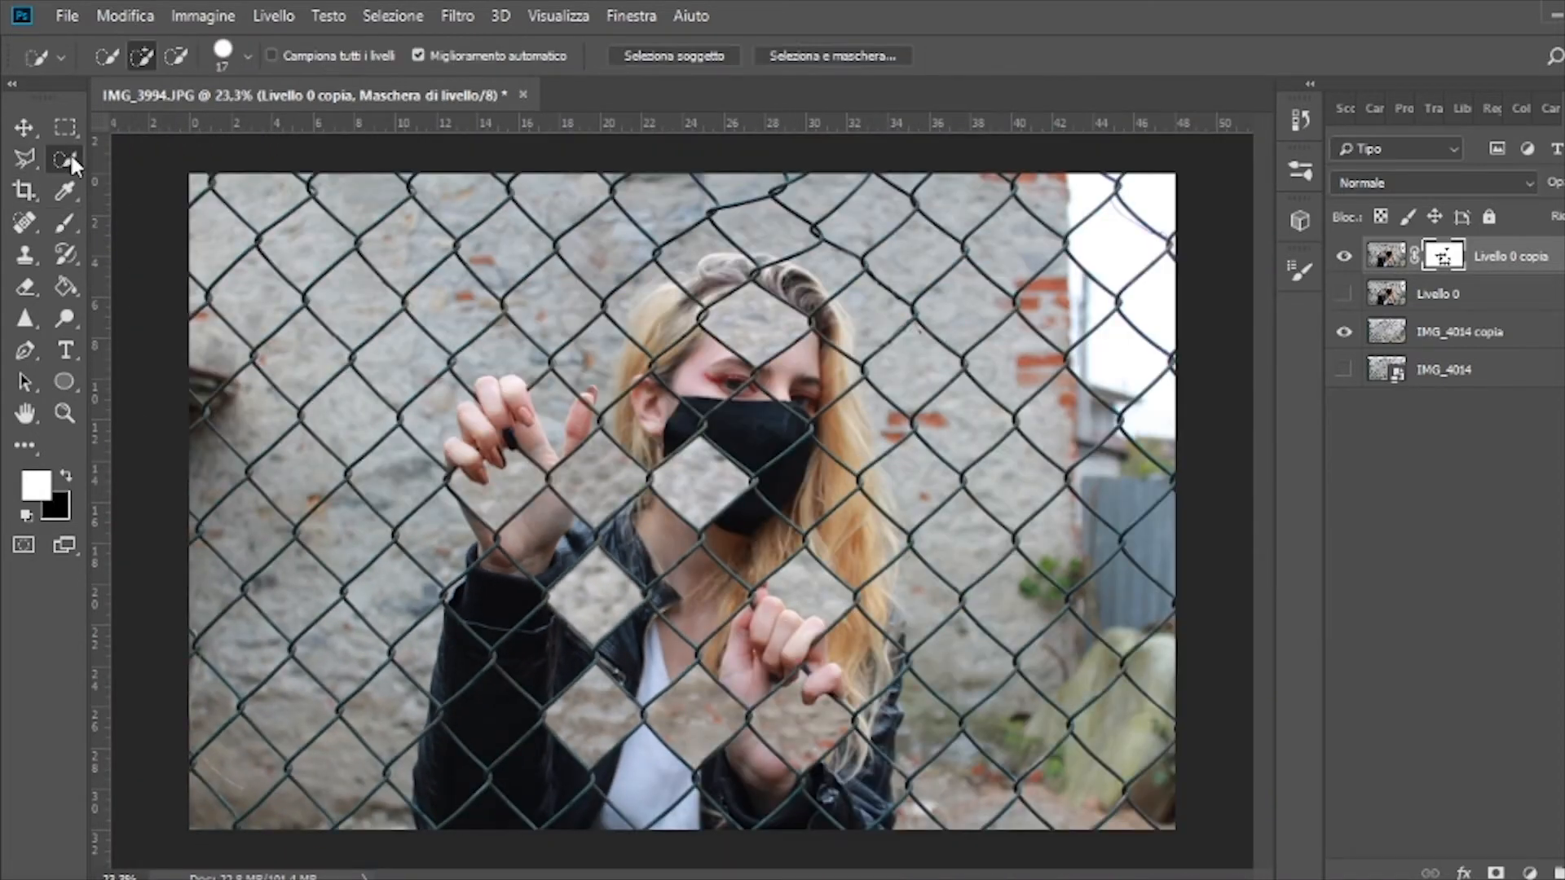
{"action": "scroll", "coordinate": [613, 588], "scroll_direction": "up", "scroll_amount": 3}
{"action": "left_click", "coordinate": [613, 550]}
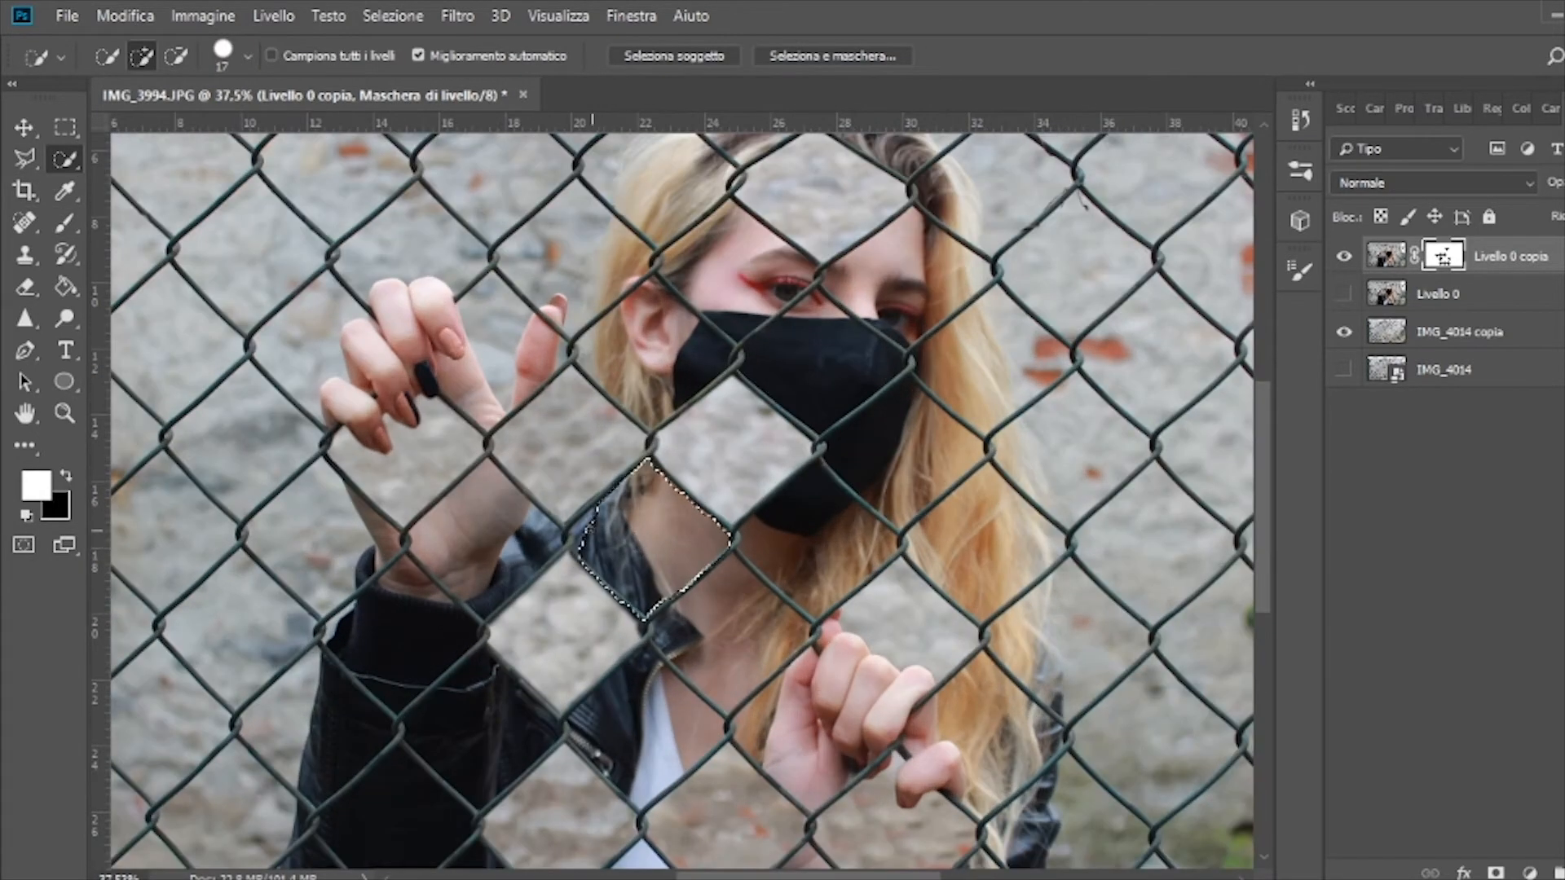
{"action": "scroll", "coordinate": [602, 532], "scroll_direction": "up", "scroll_amount": 3}
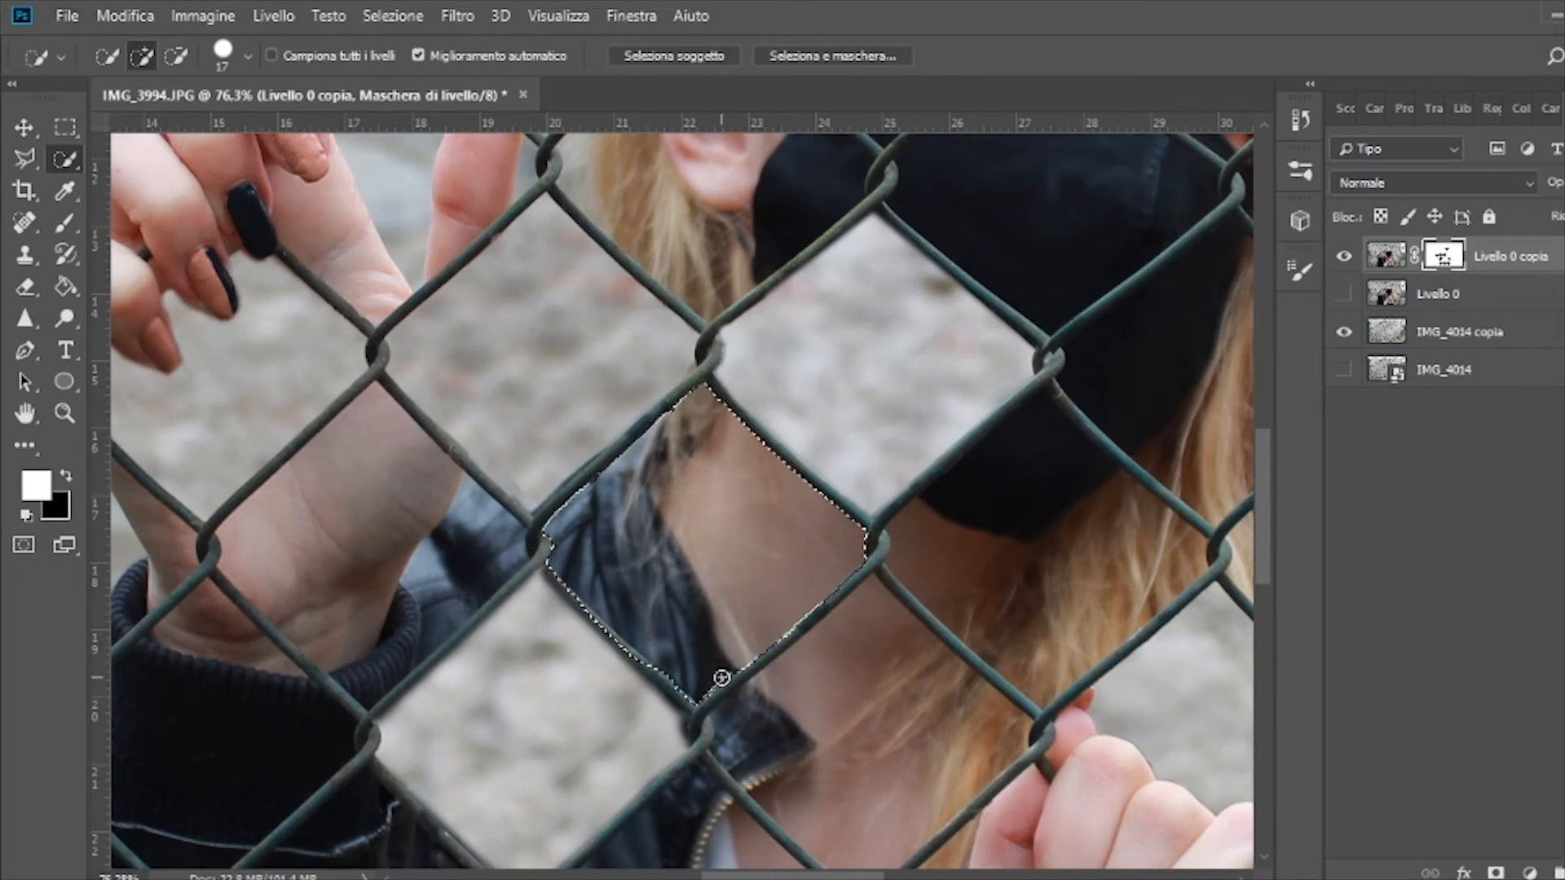
{"action": "left_click", "coordinate": [639, 671]}
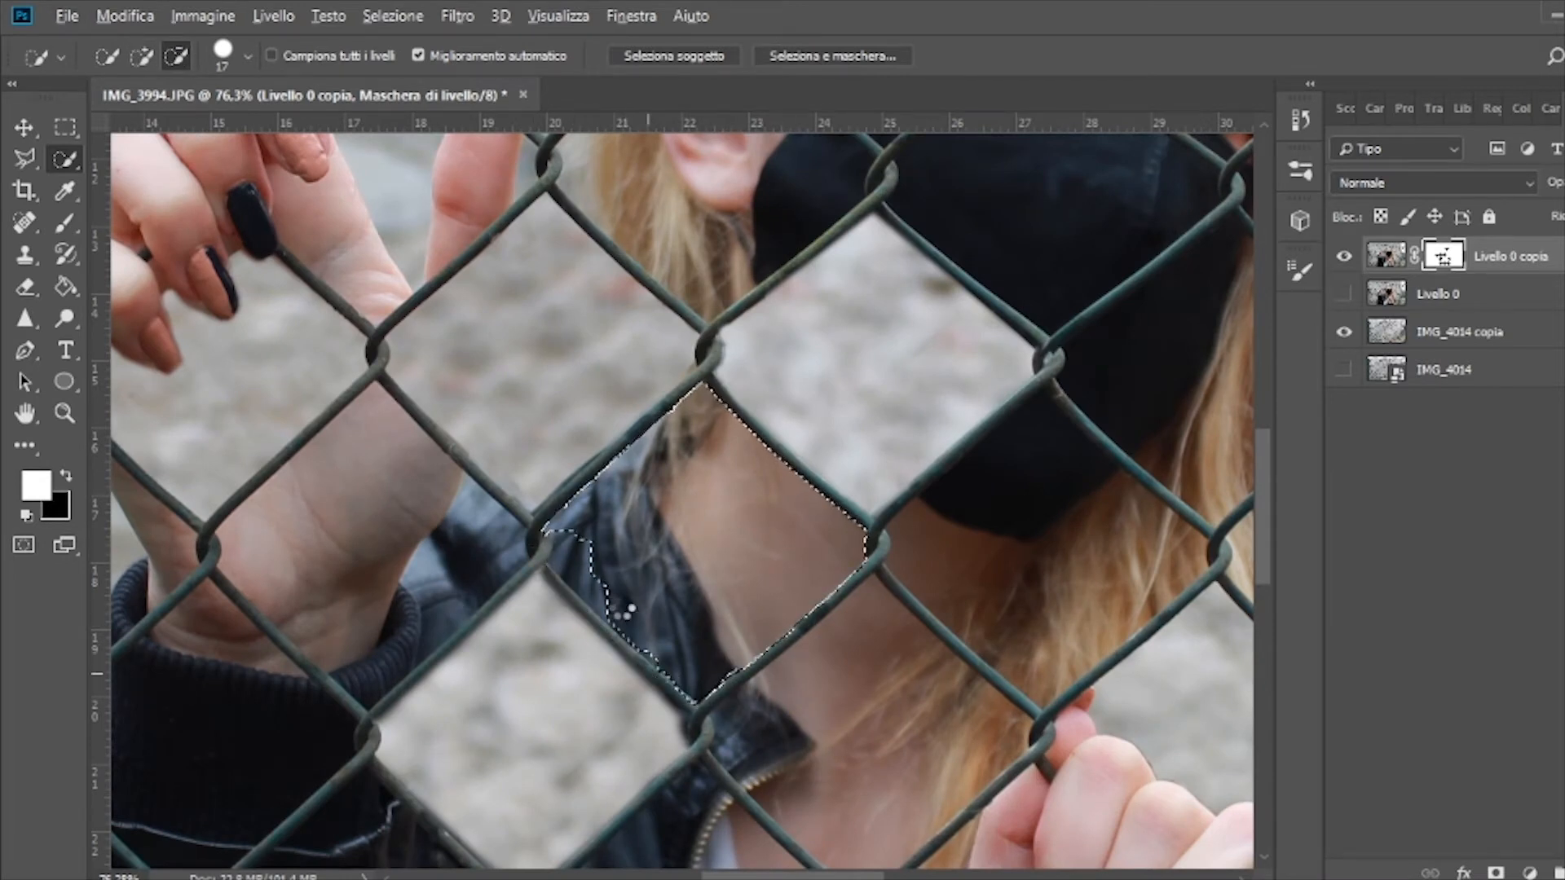
{"action": "key", "text": "ctrl+z"}
- Fill the selected collar and neck cell with black on the Livello 0 copia layer mask
{"action": "key", "text": "g"}
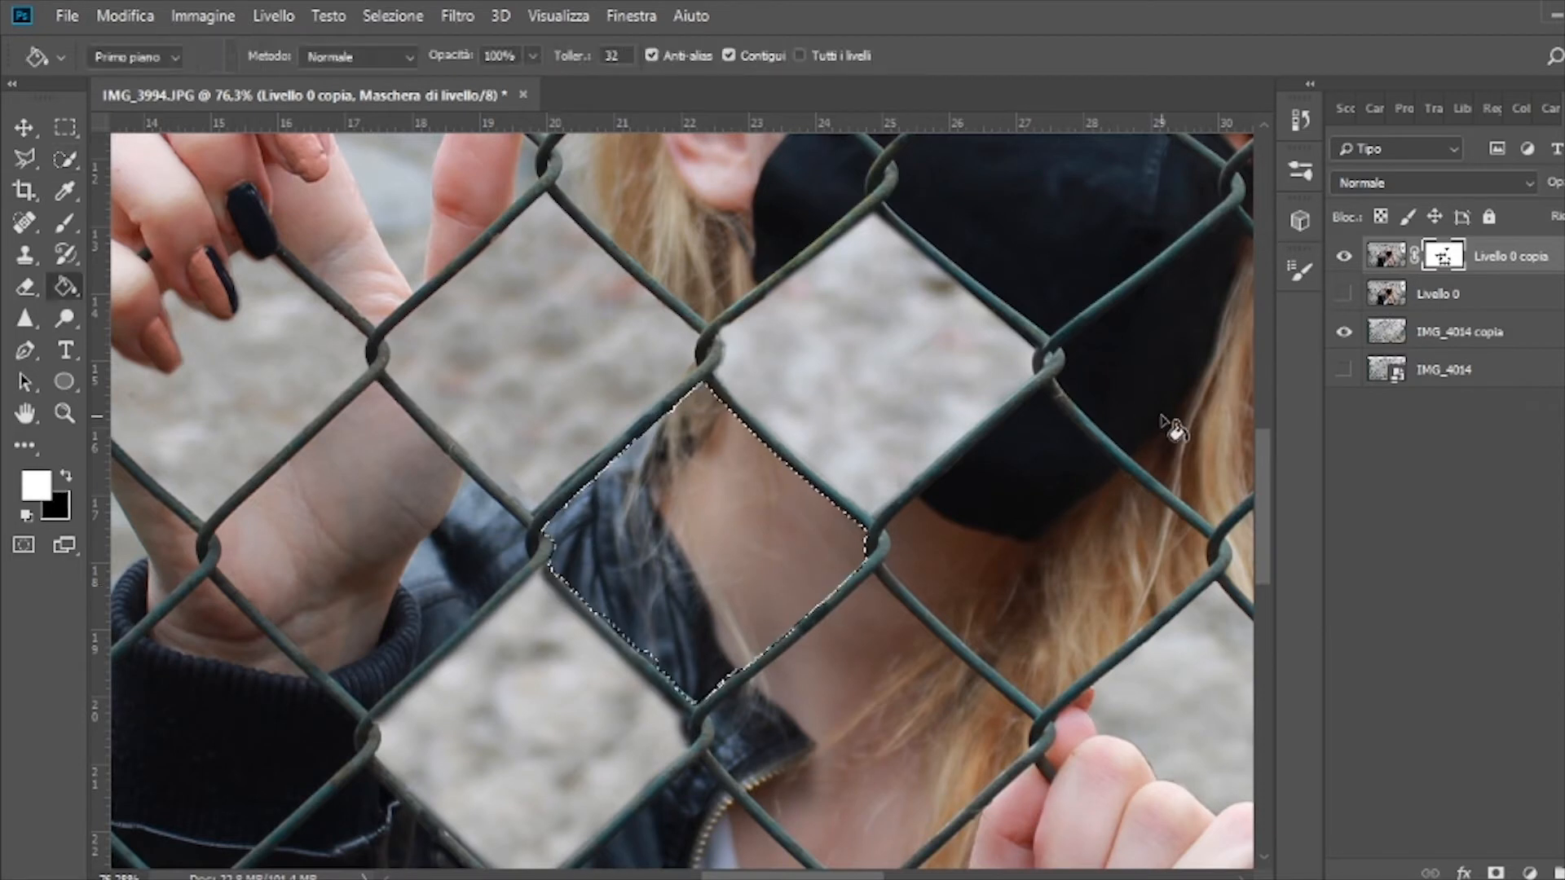
{"action": "key", "text": "x"}
{"action": "left_click", "coordinate": [804, 531]}
- Clone wall texture over the wires inside the neck cell on IMG_4014 copia with a size 86 stamp, and clear the selection
{"action": "left_click", "coordinate": [1422, 334]}
{"action": "key", "text": "s"}
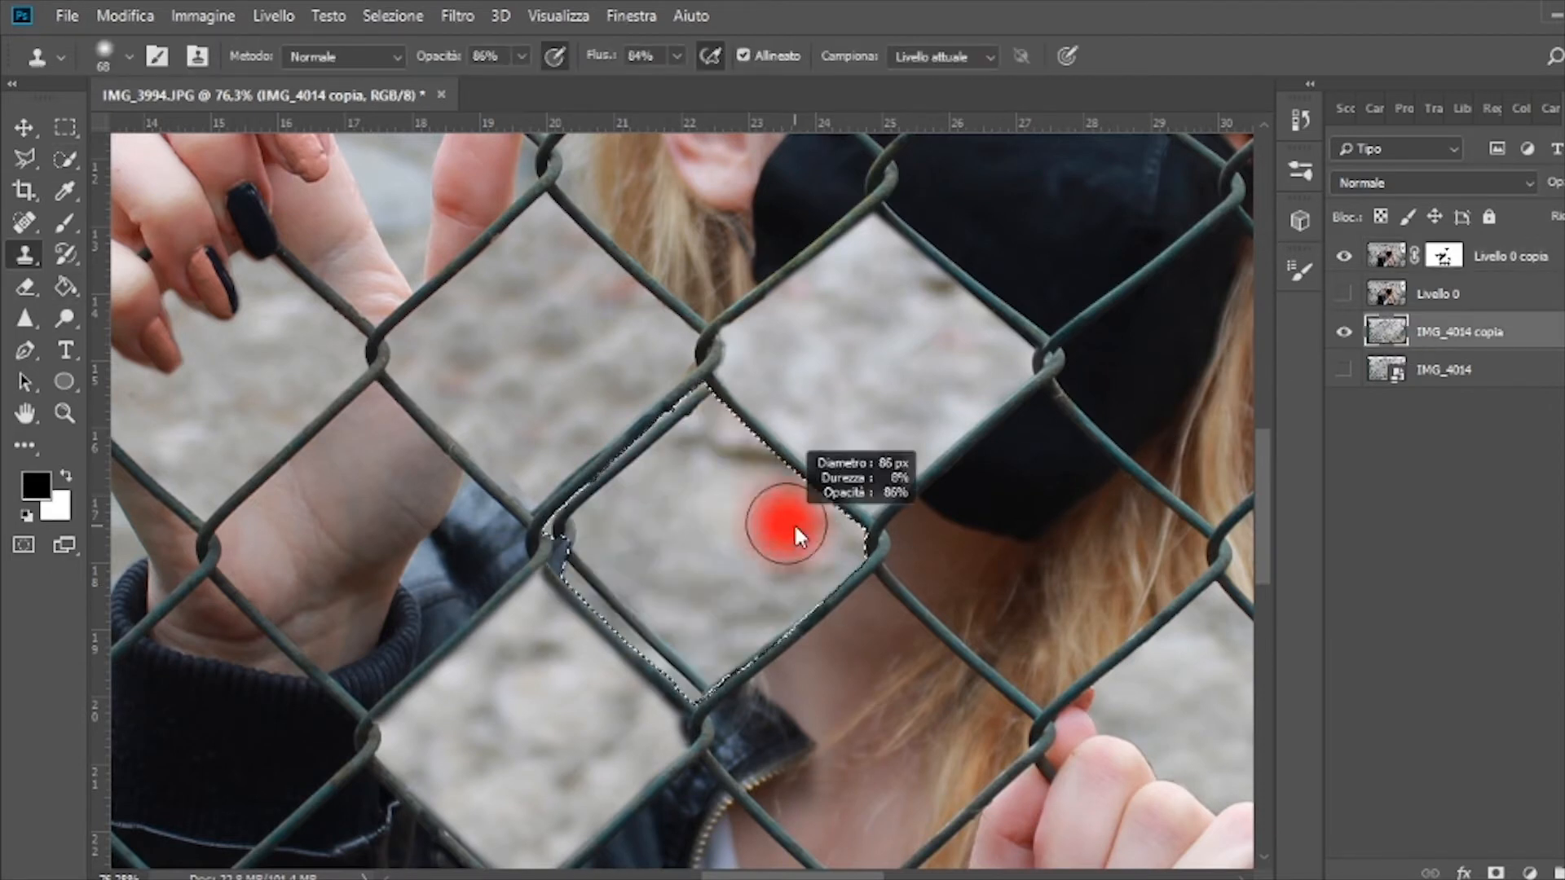
{"action": "mouse_move", "coordinate": [620, 635]}
{"action": "left_mouse_down"}
{"action": "mouse_move", "coordinate": [716, 587]}
{"action": "mouse_move", "coordinate": [562, 562]}
{"action": "mouse_move", "coordinate": [548, 521]}
{"action": "mouse_move", "coordinate": [644, 656]}
{"action": "mouse_move", "coordinate": [576, 539]}
{"action": "mouse_move", "coordinate": [559, 541]}
{"action": "mouse_move", "coordinate": [625, 559]}
{"action": "left_mouse_up"}
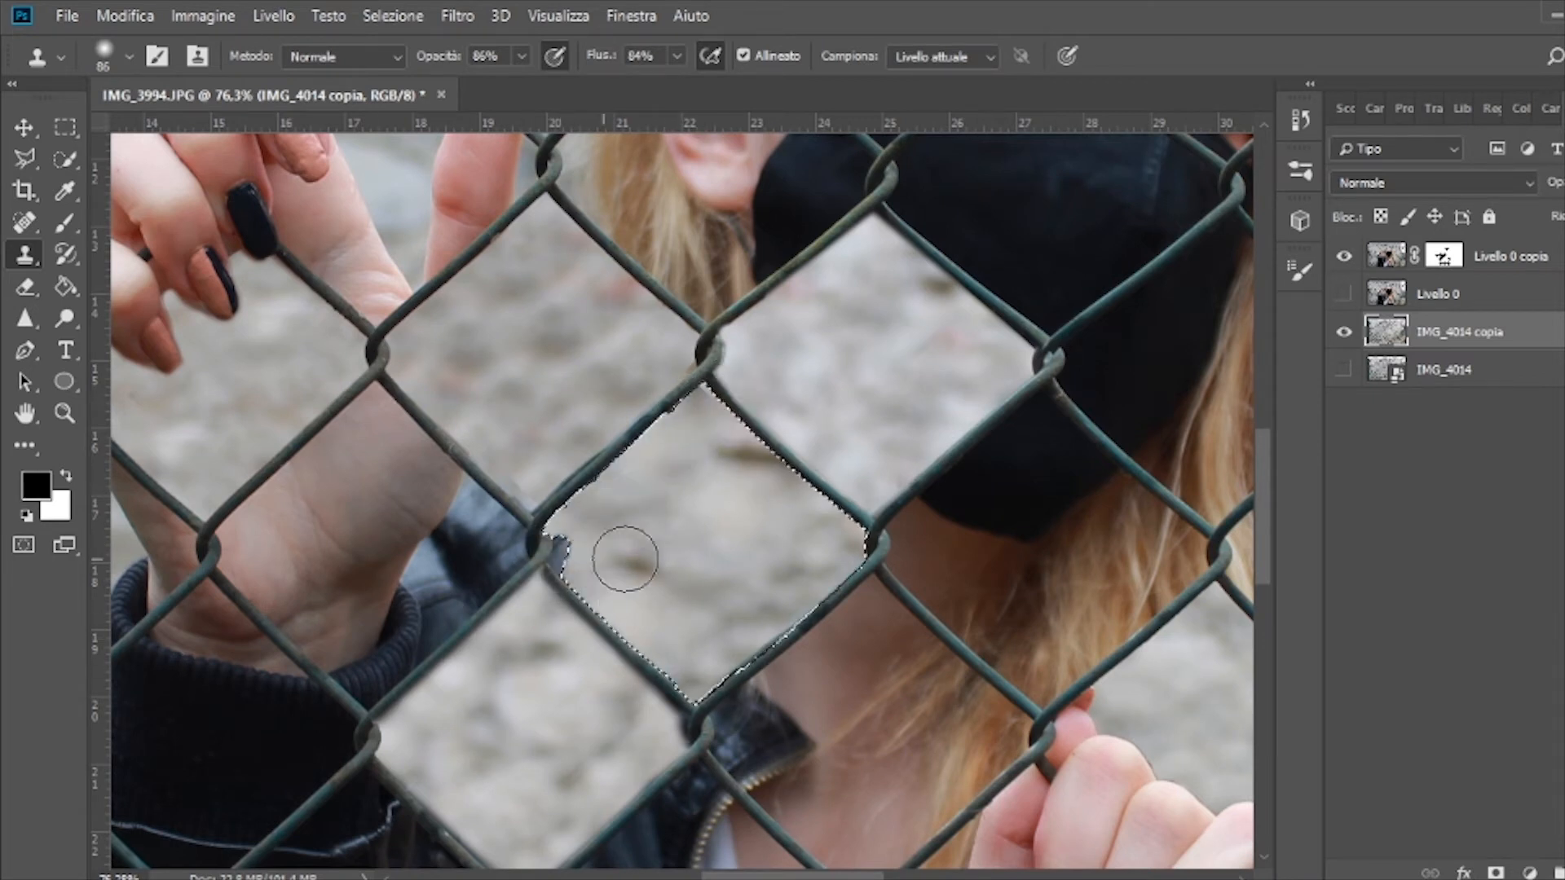
{"action": "key", "text": "m"}
{"action": "key", "text": "ctrl+d"}
- Paint out the leftover jacket beside the neck cell's left knot on the mask with a black size 23 brush, and clone wall texture behind it
{"action": "left_click", "coordinate": [1443, 256]}
{"action": "key", "text": "b"}
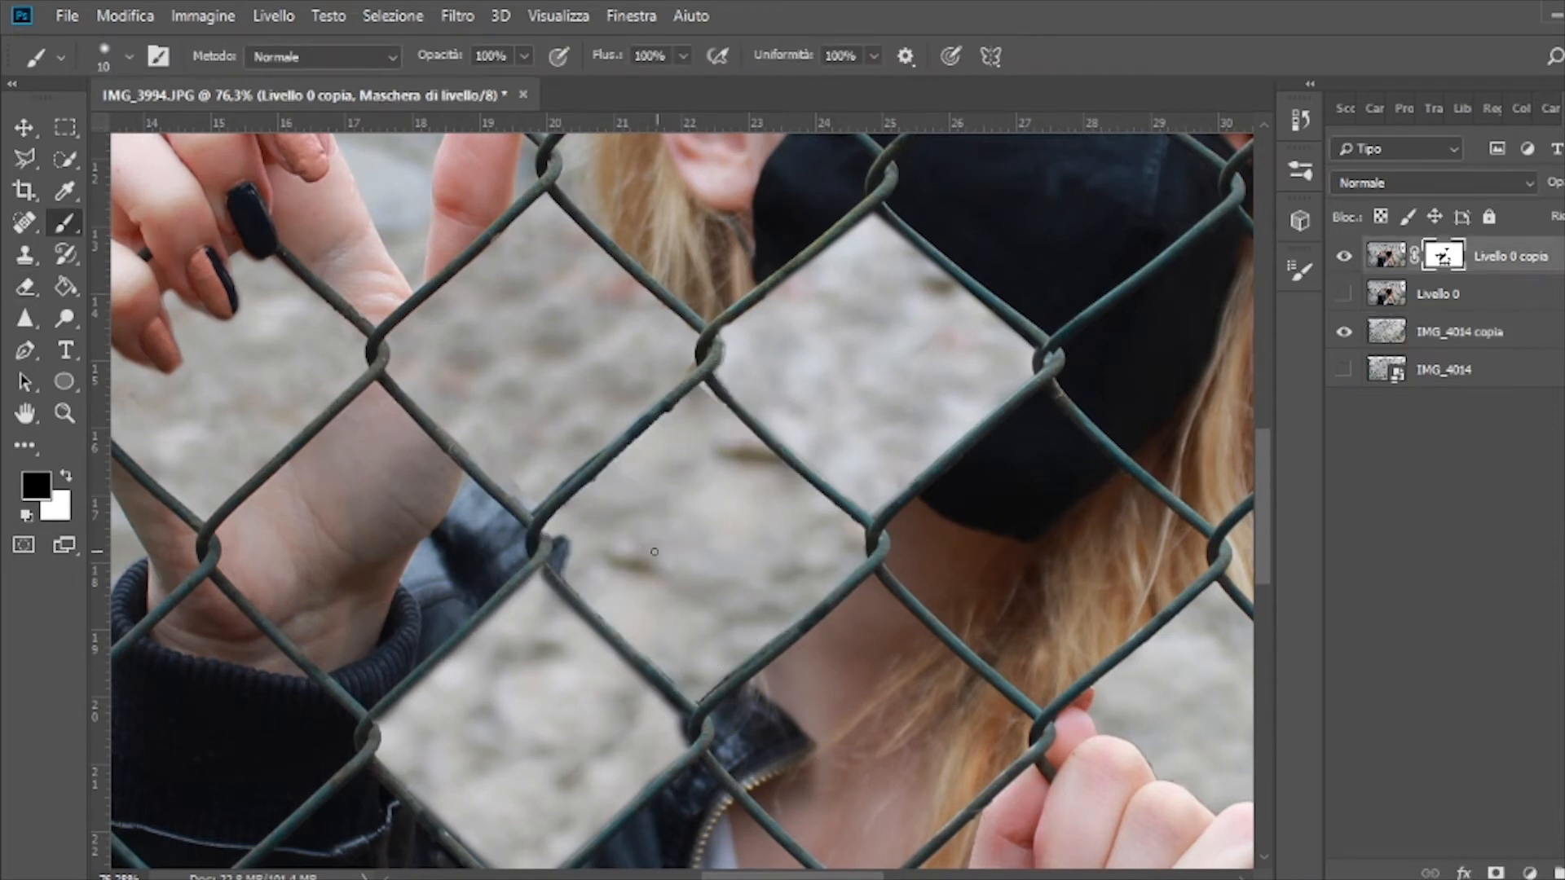
{"action": "right_click", "coordinate": [655, 552], "text": "alt"}
{"action": "scroll", "coordinate": [578, 560], "scroll_direction": "up", "scroll_amount": 2}
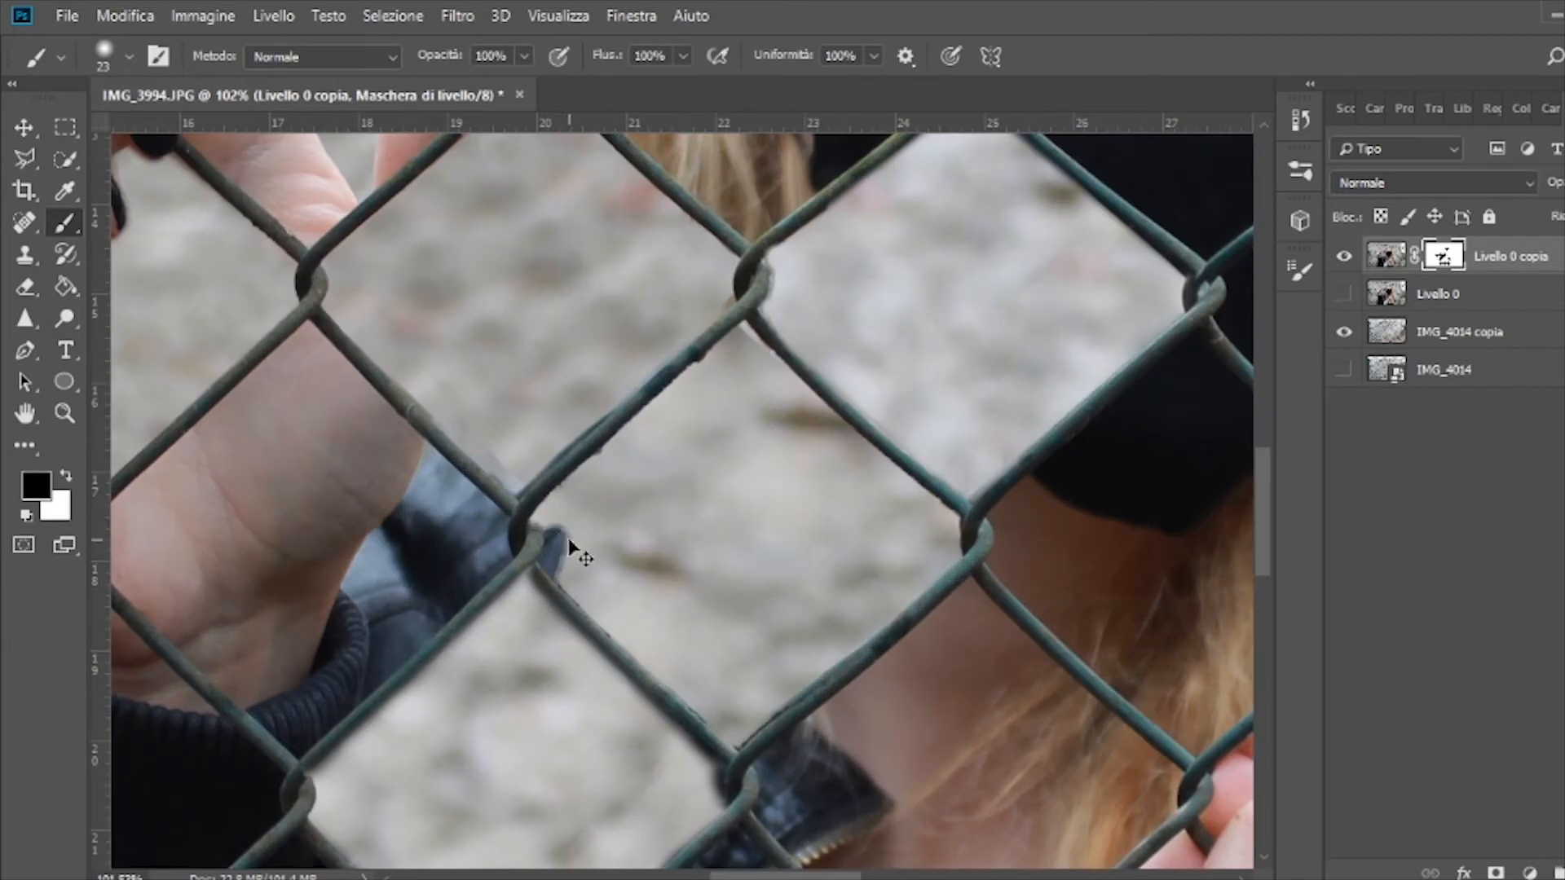
{"action": "left_click", "coordinate": [1385, 334]}
{"action": "key", "text": "s"}
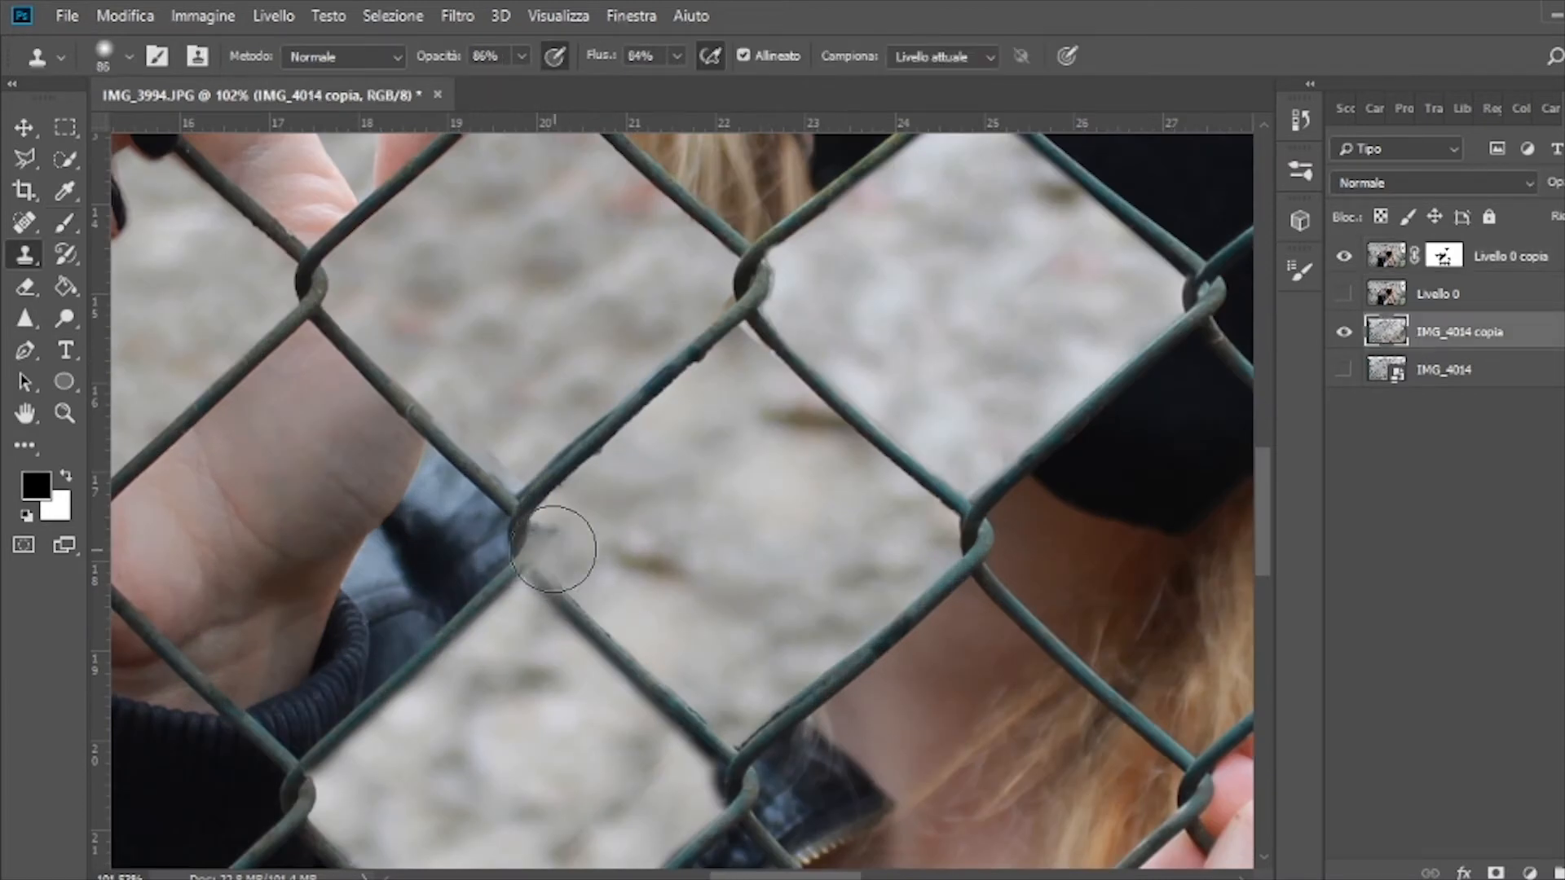
- Restore the left knot and wire edges of the neck cell on the Livello 0 copia mask in white, refining with a size 10 brush
{"action": "left_click", "coordinate": [1418, 282]}
{"action": "key", "text": "b"}
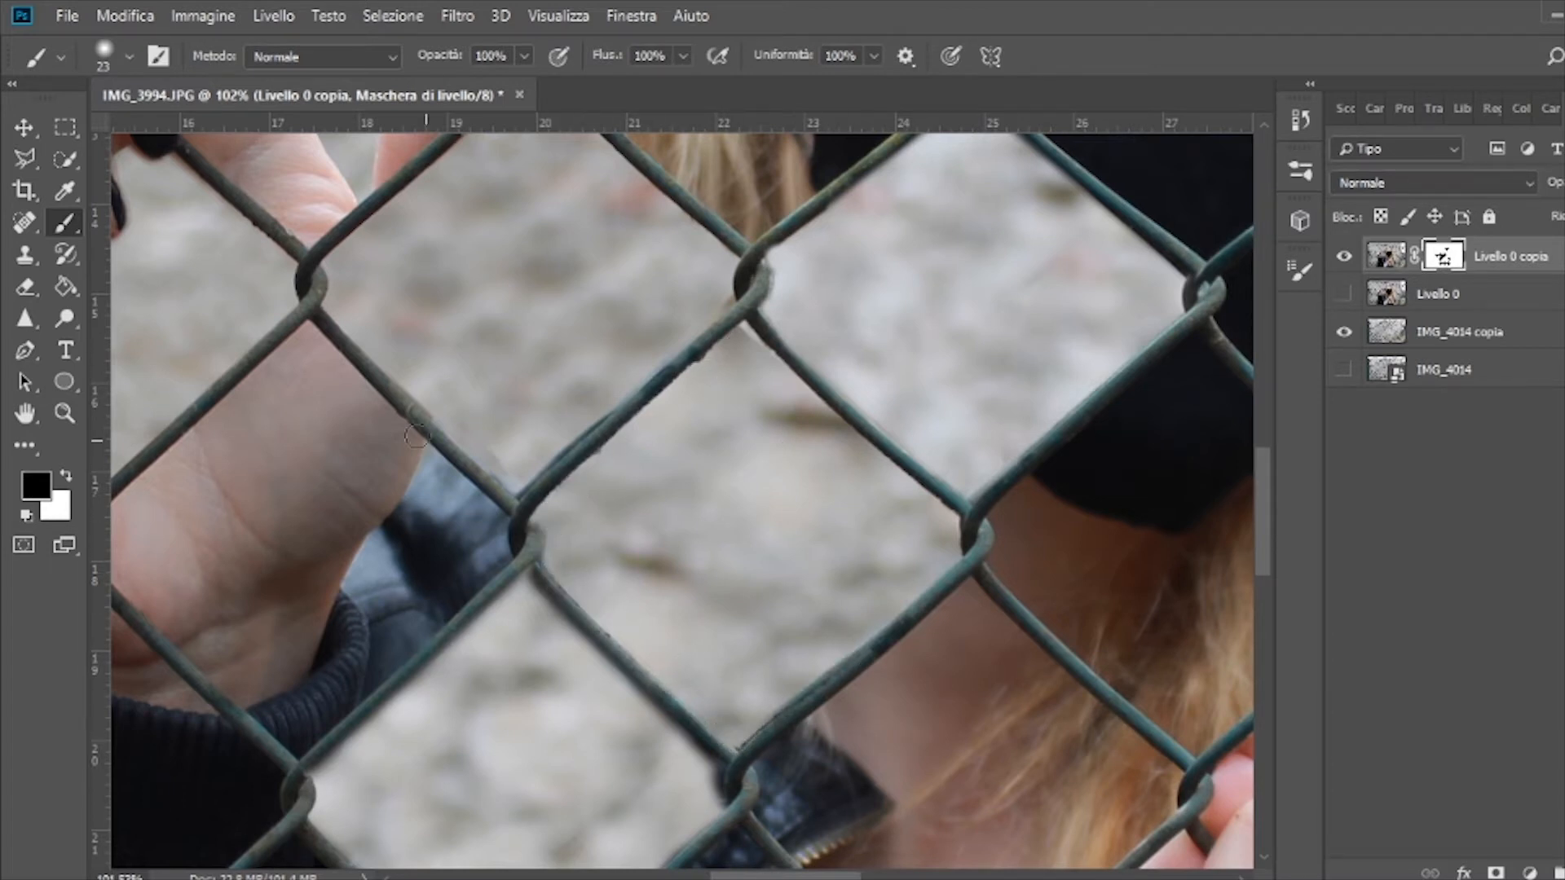
{"action": "left_click", "coordinate": [68, 257]}
{"action": "key", "text": "x"}
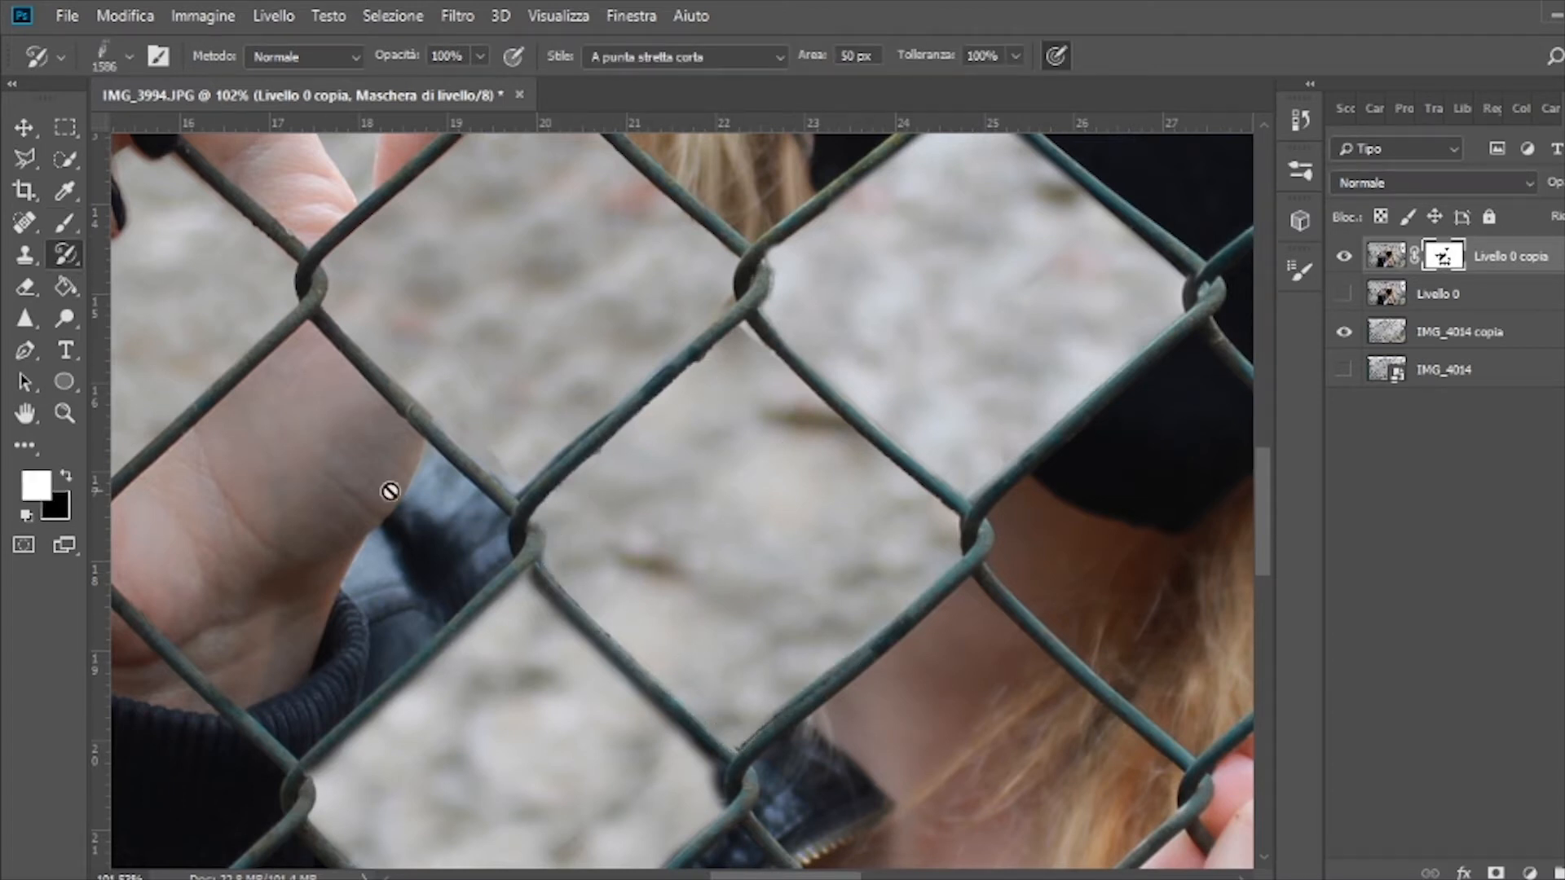
{"action": "left_click", "coordinate": [72, 476]}
{"action": "left_click", "coordinate": [68, 225]}
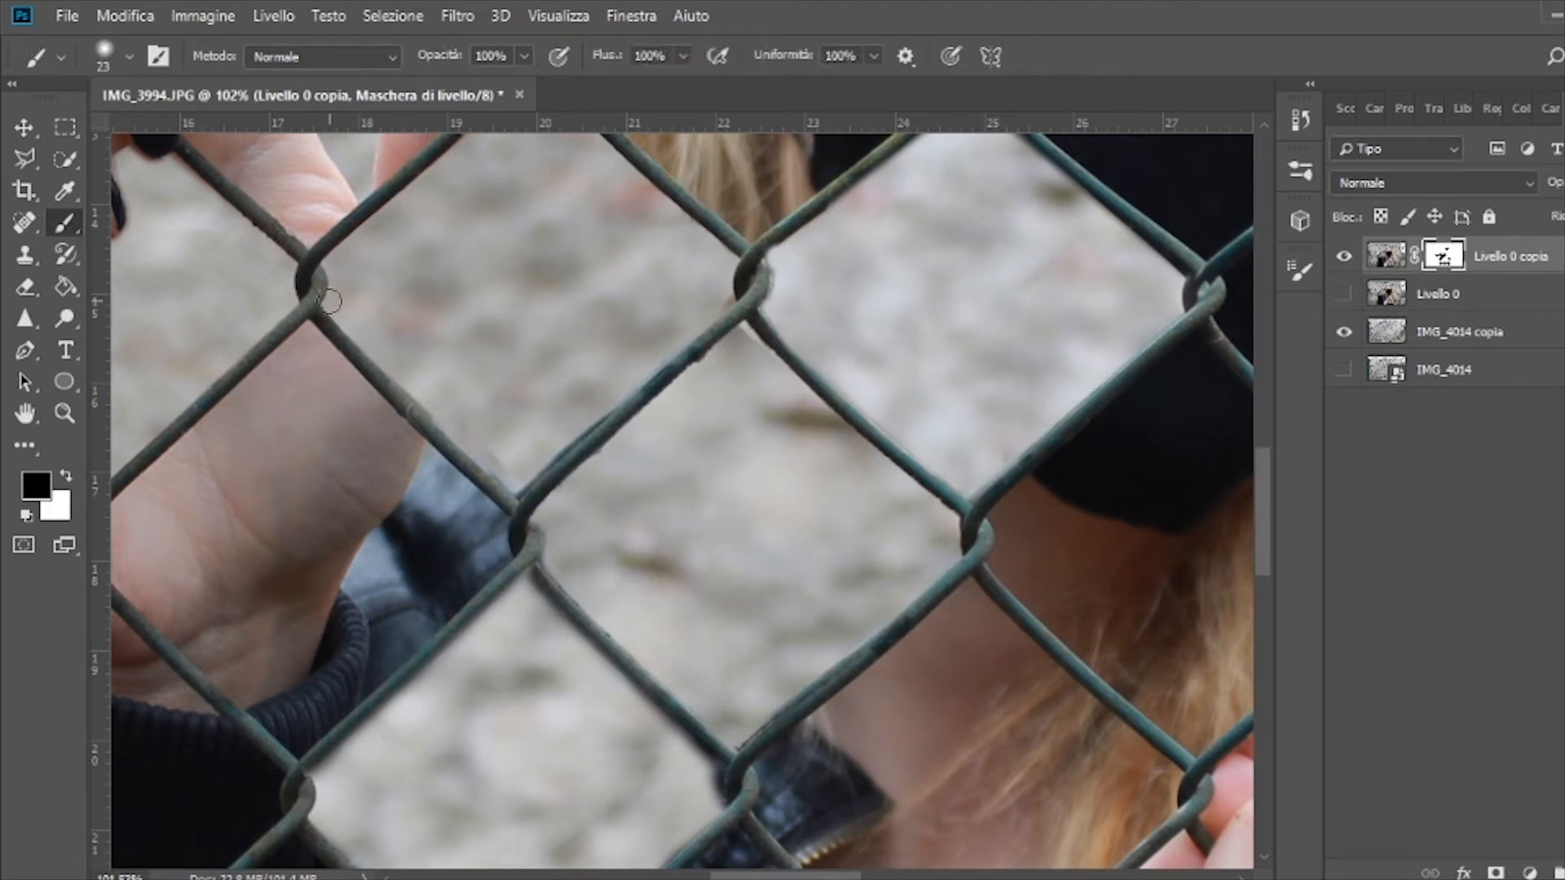
{"action": "key", "text": "x"}
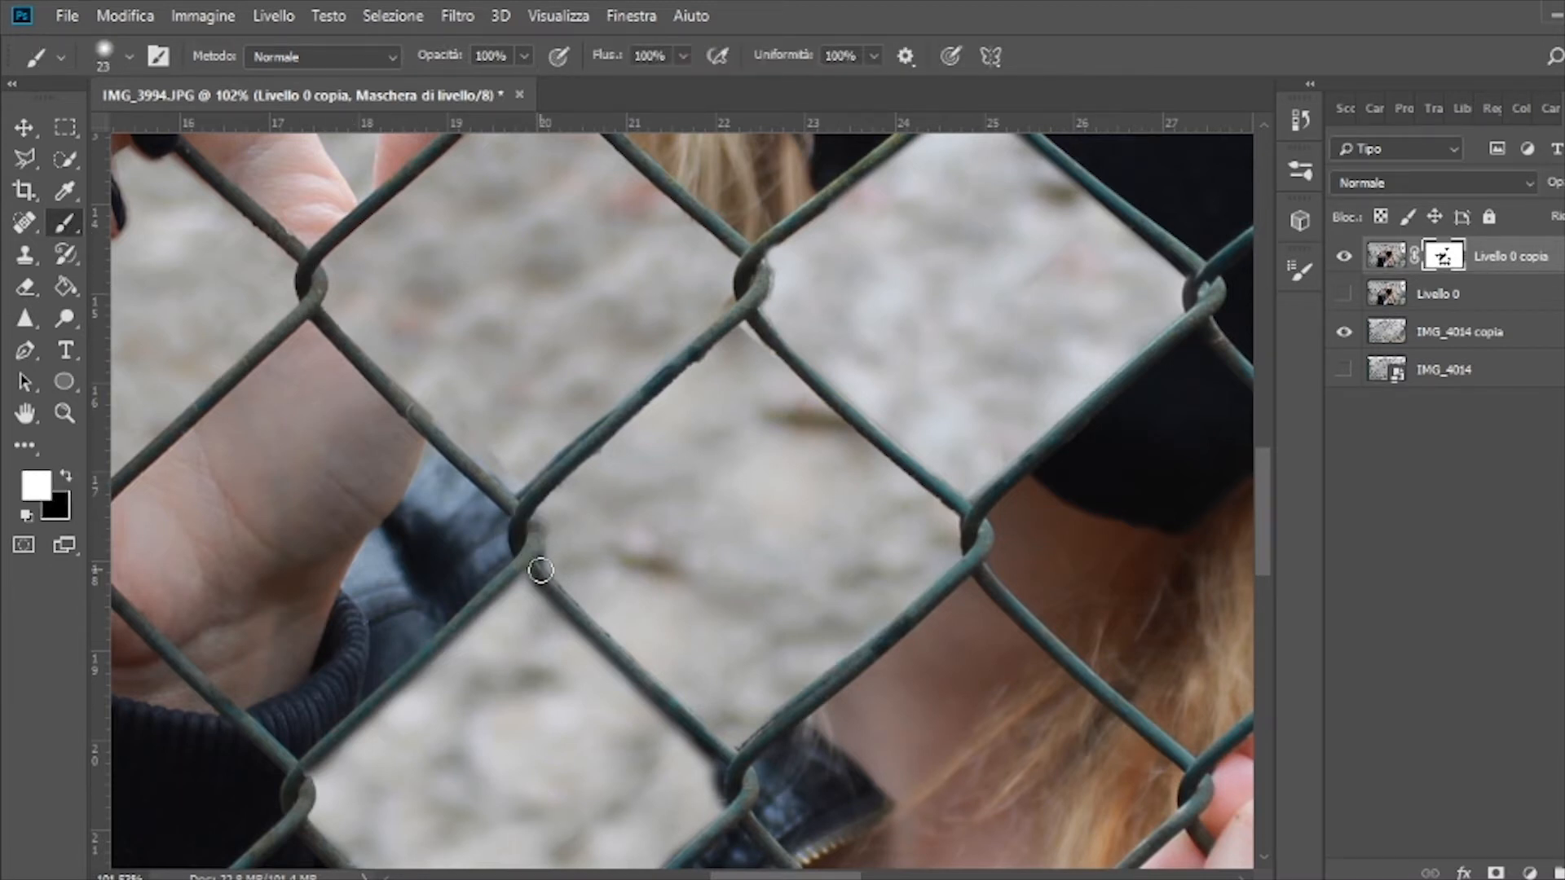
{"action": "key", "text": "bracketleft"}
{"action": "key", "text": "bracketleft"}
{"action": "left_click", "coordinate": [731, 754], "text": "shift"}
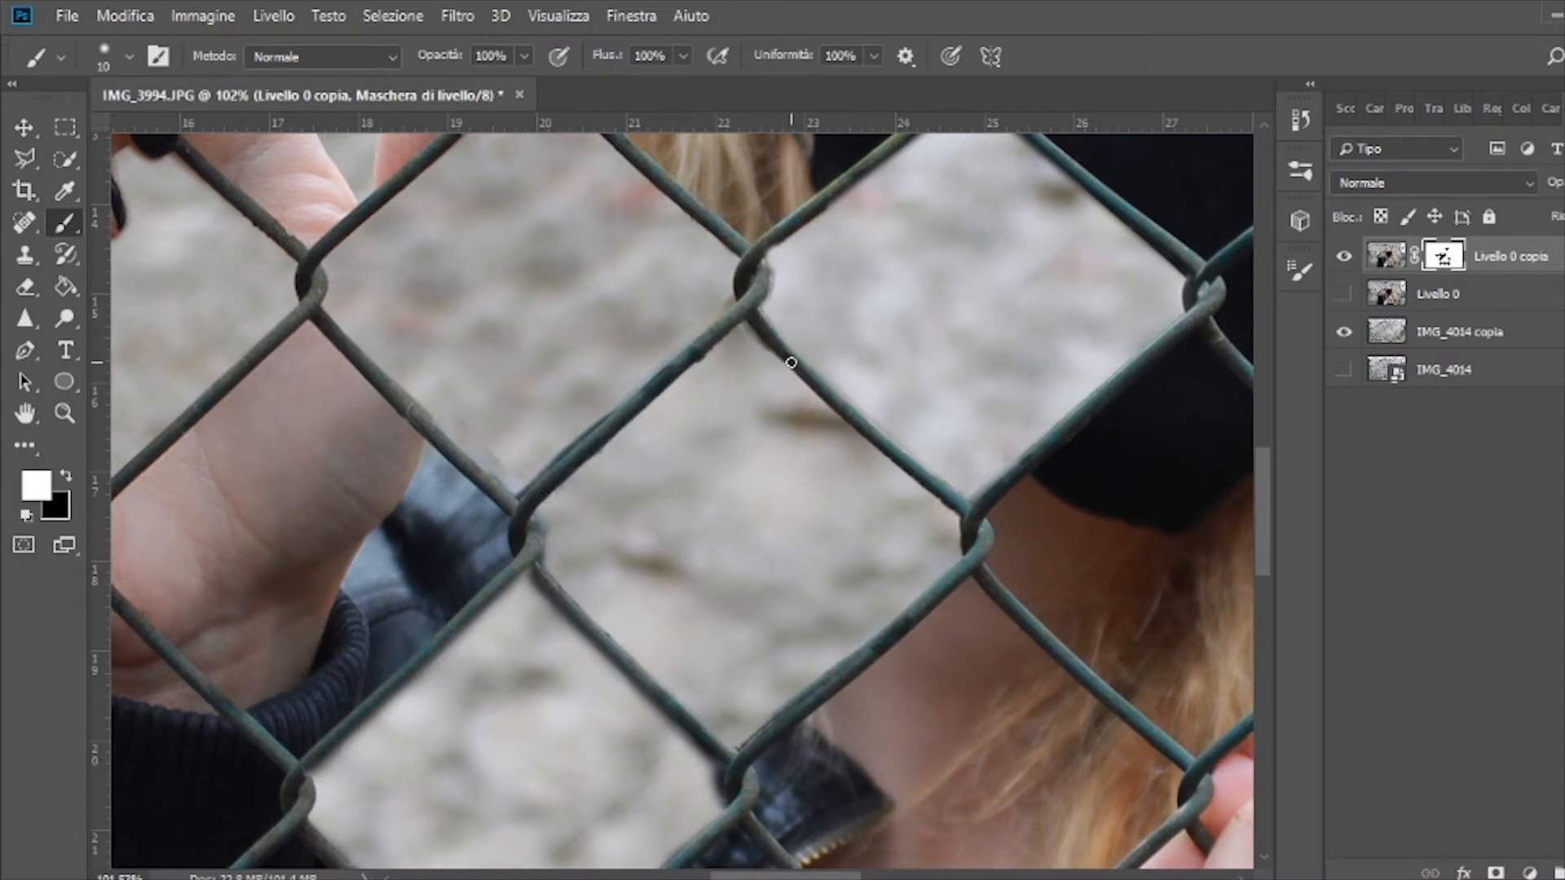
- Quick-select the fence cell over the ear and the edge of the face mask on the Livello 0 copia image
{"action": "scroll", "coordinate": [791, 362], "scroll_direction": "down", "scroll_amount": 5}
{"action": "scroll", "coordinate": [1058, 522], "scroll_direction": "up", "scroll_amount": 1}
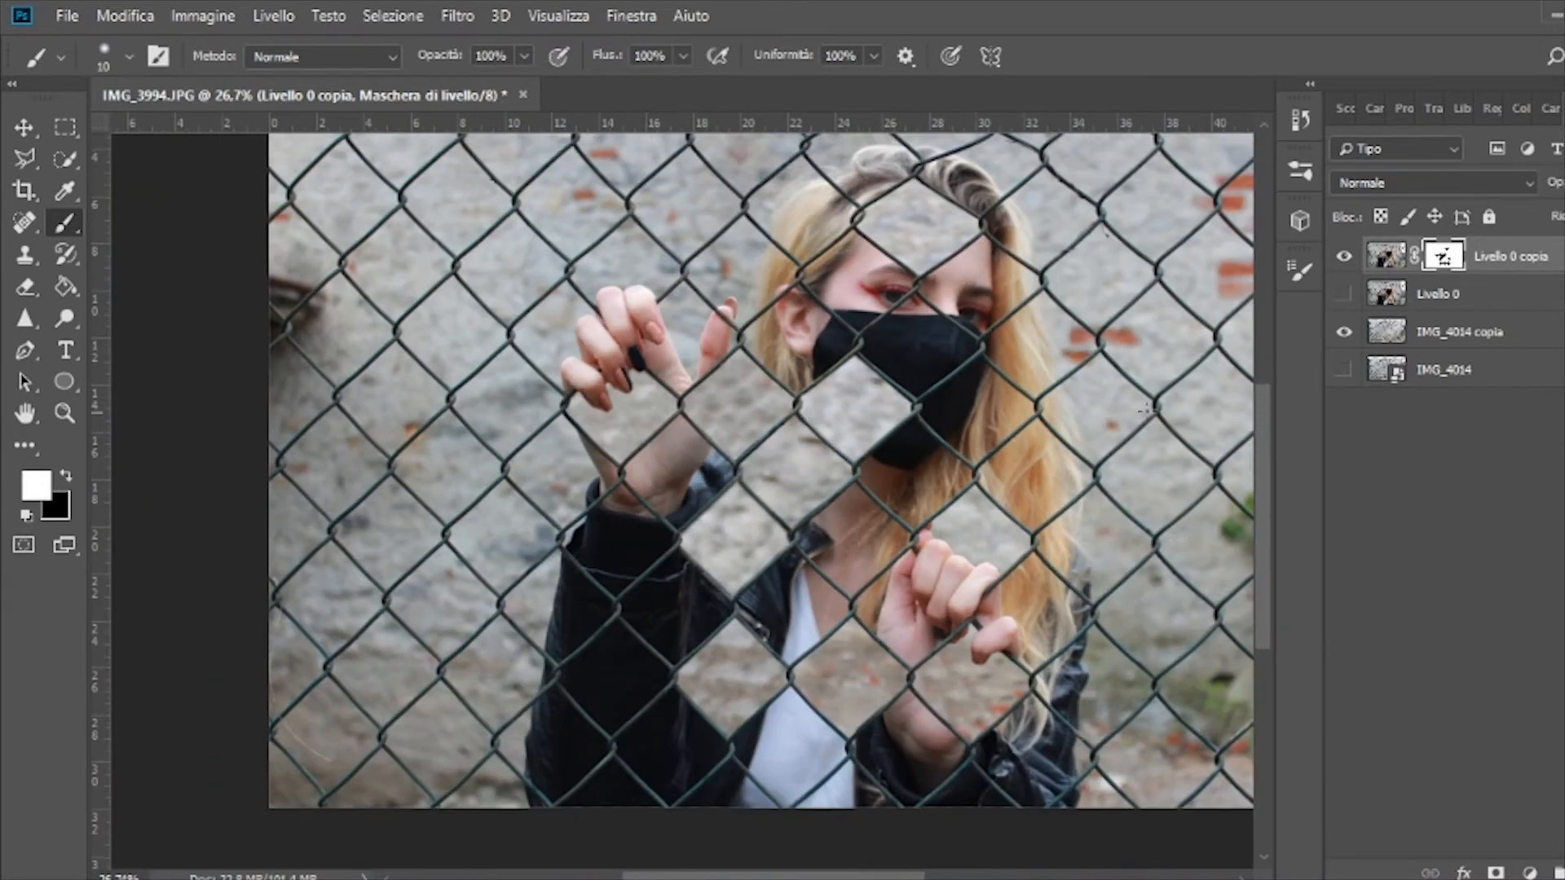
{"action": "scroll", "coordinate": [1131, 402], "scroll_direction": "down", "scroll_amount": 1}
{"action": "scroll", "coordinate": [682, 422], "scroll_direction": "up", "scroll_amount": 2}
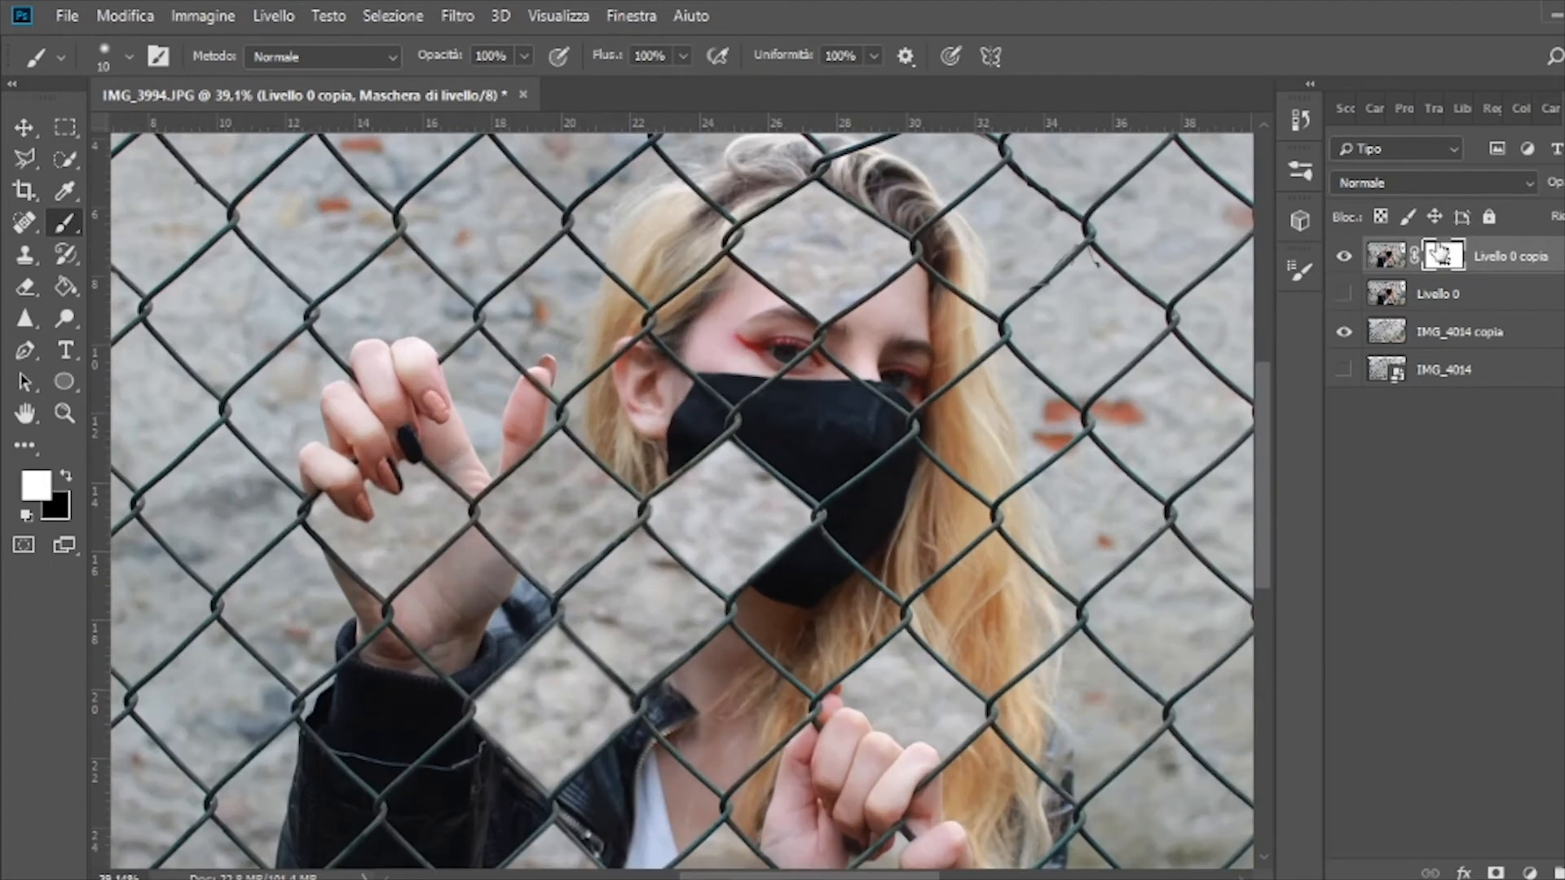
{"action": "key", "text": "ctrl+2"}
{"action": "key", "text": "w"}
{"action": "mouse_move", "coordinate": [644, 375]}
{"action": "left_mouse_down"}
{"action": "mouse_move", "coordinate": [633, 435]}
{"action": "mouse_move", "coordinate": [688, 432]}
{"action": "left_mouse_up"}
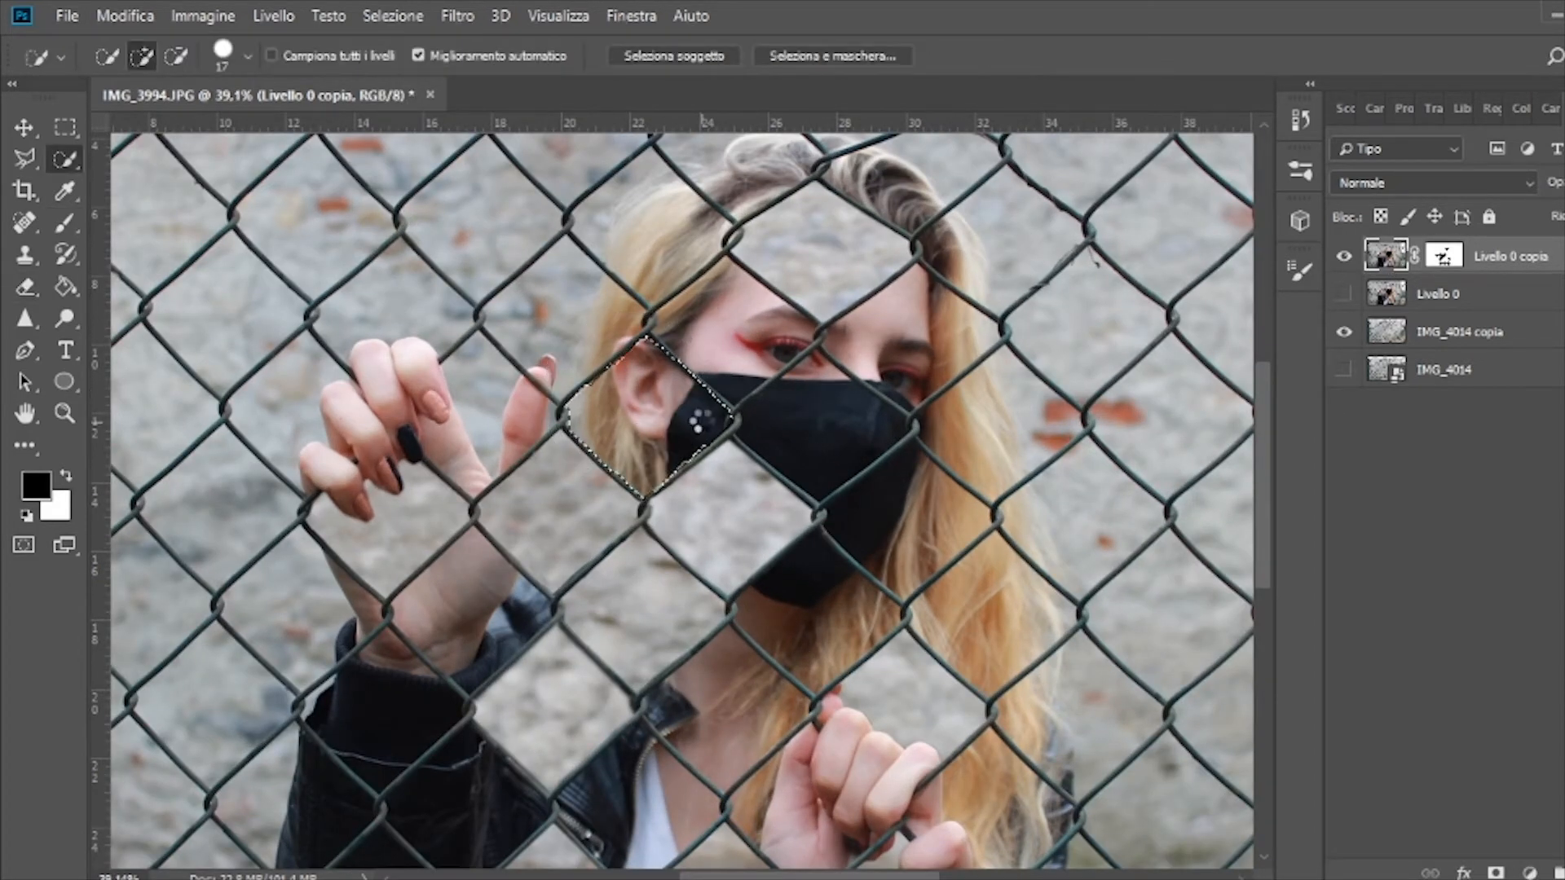
- Fill the selected ear cell with black on the Livello 0 copia layer mask
{"action": "scroll", "coordinate": [663, 447], "scroll_direction": "up", "scroll_amount": 3}
{"action": "key", "text": "g"}
{"action": "key", "text": "x"}
{"action": "key", "text": "ctrl+backslash"}
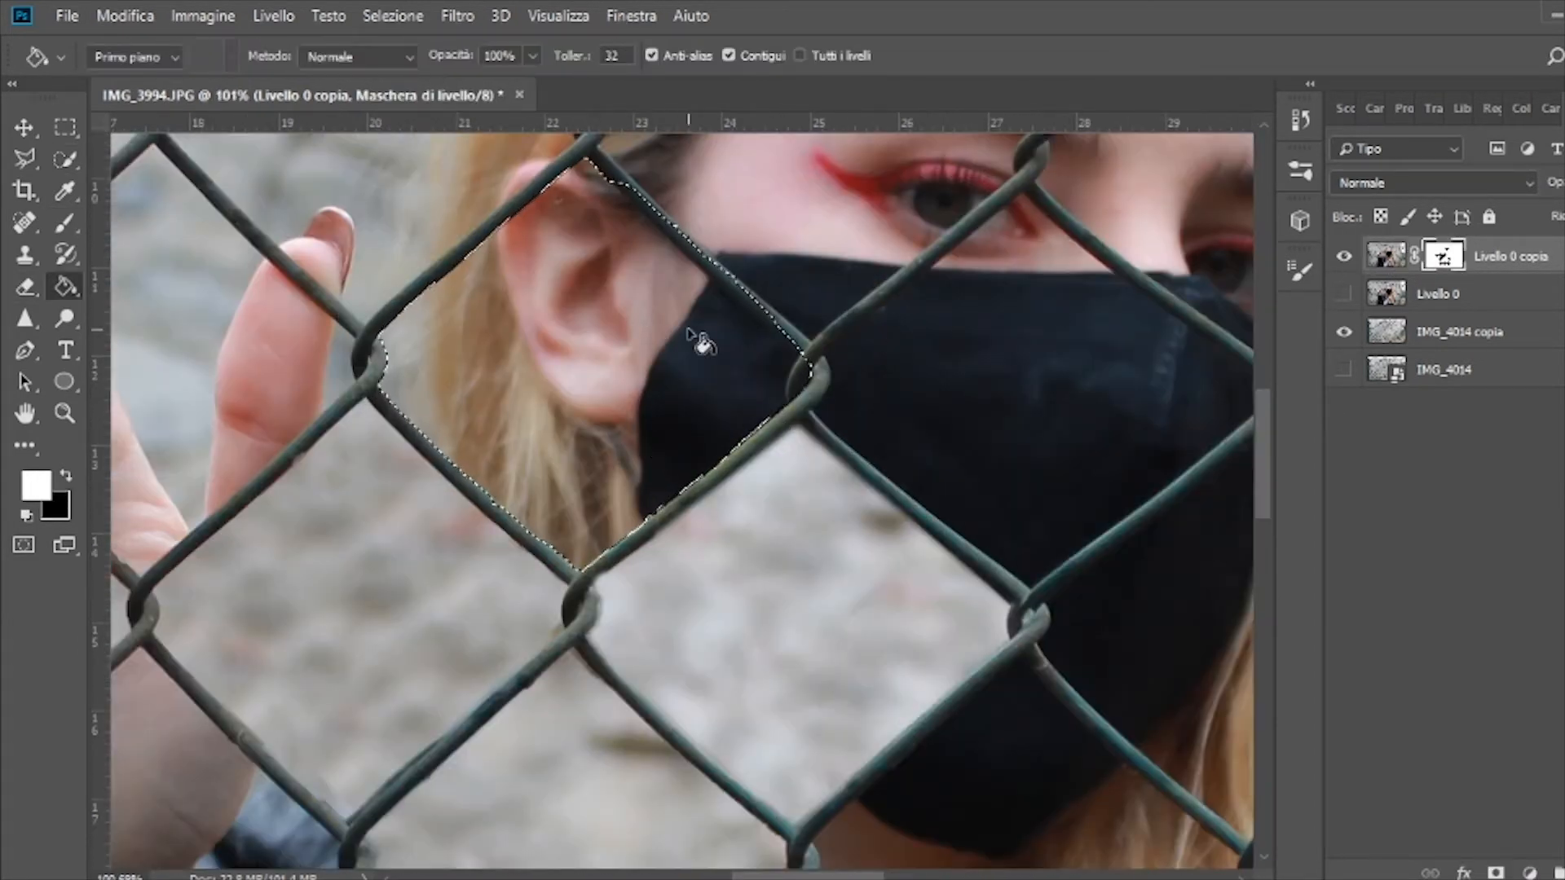
{"action": "key", "text": "x"}
{"action": "left_click", "coordinate": [643, 383]}
- Clone wall texture over the wires inside the ear cell on IMG_4014 copia, and clear the selection
{"action": "key", "text": "s"}
{"action": "left_click", "coordinate": [1399, 338]}
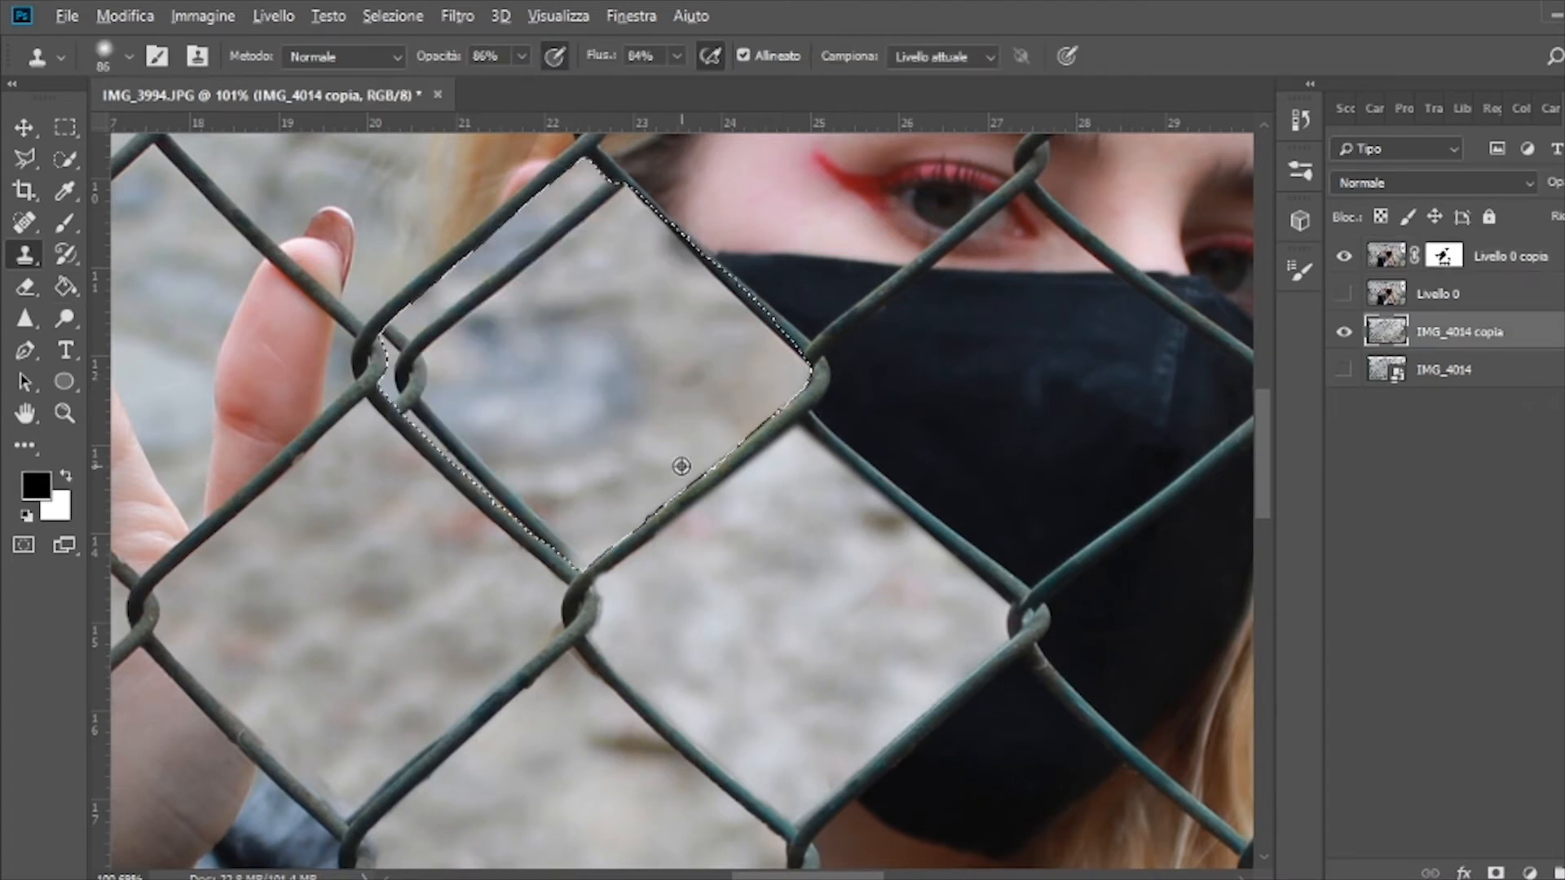
{"action": "mouse_move", "coordinate": [456, 326]}
{"action": "left_mouse_down"}
{"action": "mouse_move", "coordinate": [540, 238]}
{"action": "mouse_move", "coordinate": [383, 359]}
{"action": "left_mouse_up"}
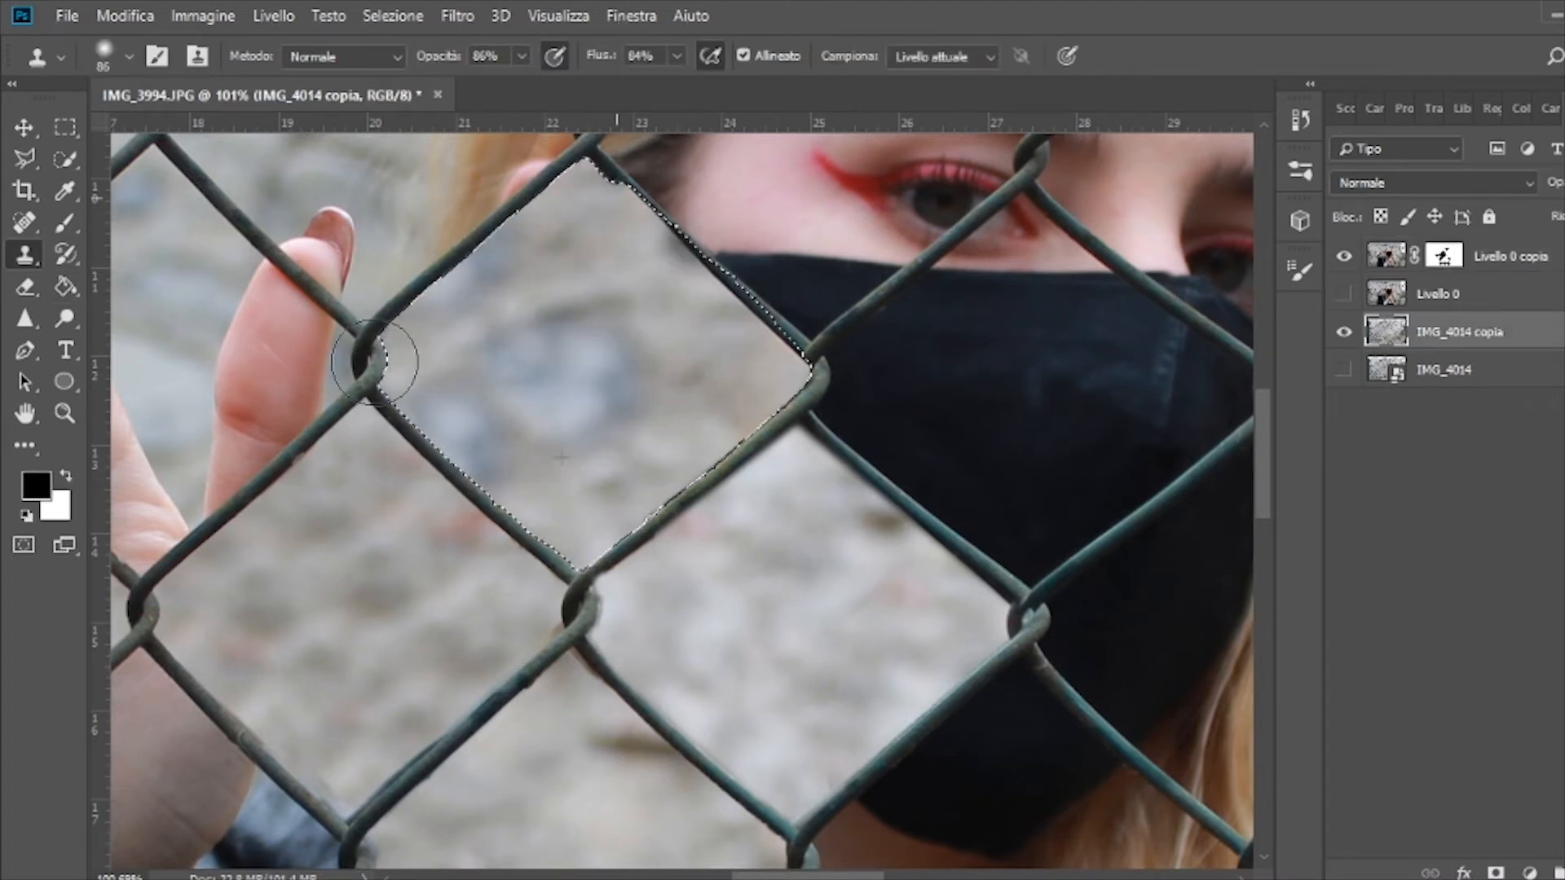
{"action": "scroll", "coordinate": [1132, 338], "scroll_direction": "up", "scroll_amount": 1}
{"action": "key", "text": "m"}
{"action": "left_click", "coordinate": [1009, 359]}
- Restore the wire edges of the ear cell on the Livello 0 copia mask with a white size 10 brush
{"action": "left_click", "coordinate": [1444, 255]}
{"action": "key", "text": "b"}
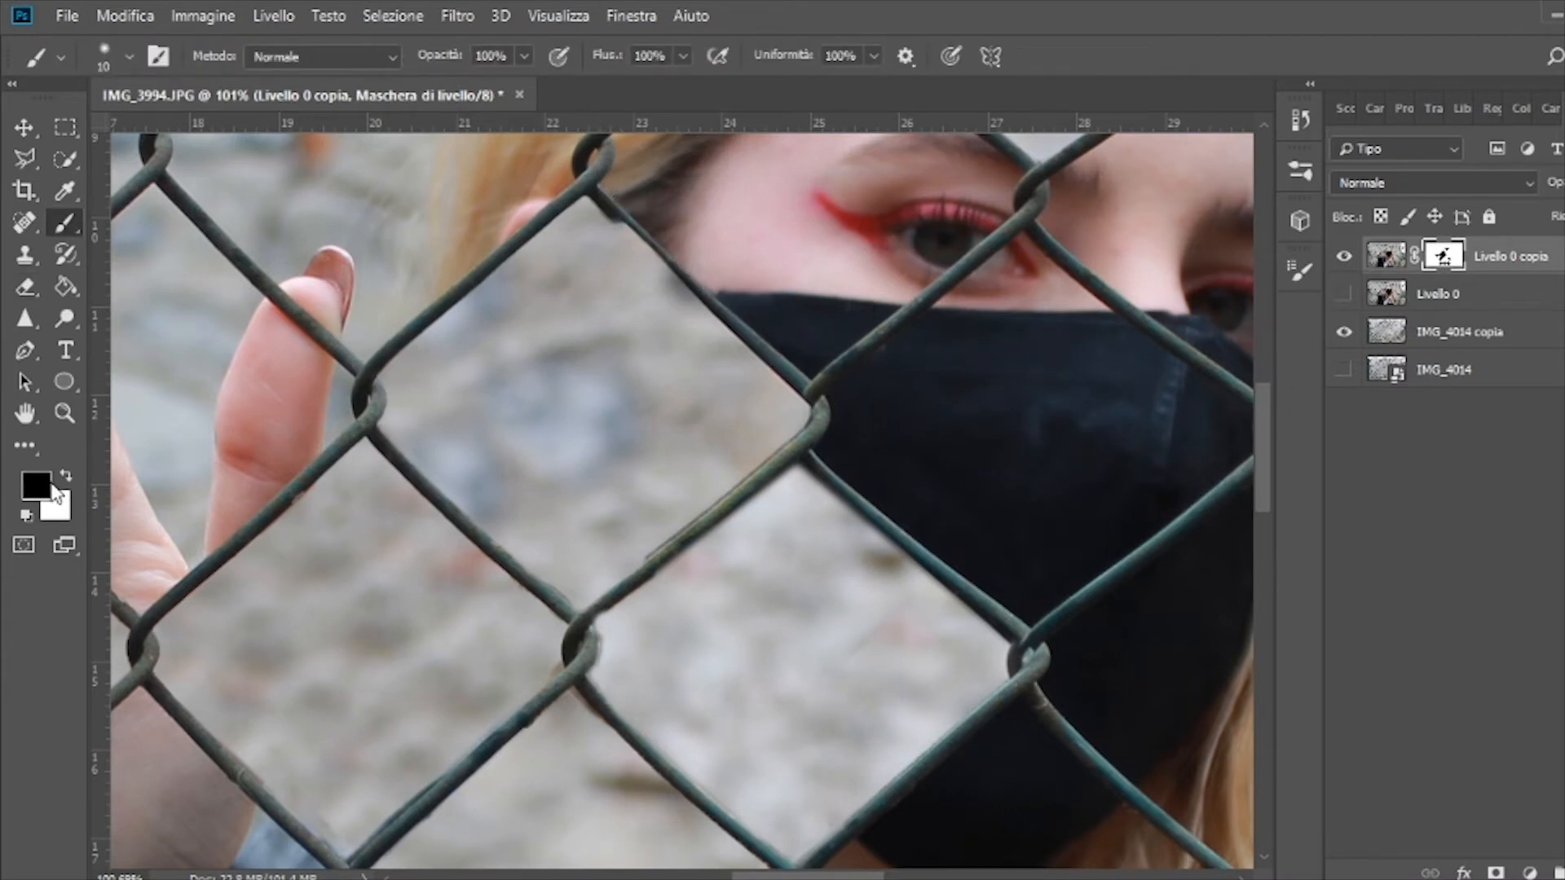
{"action": "left_click_drag", "start_coordinate": [604, 211], "coordinate": [756, 349]}
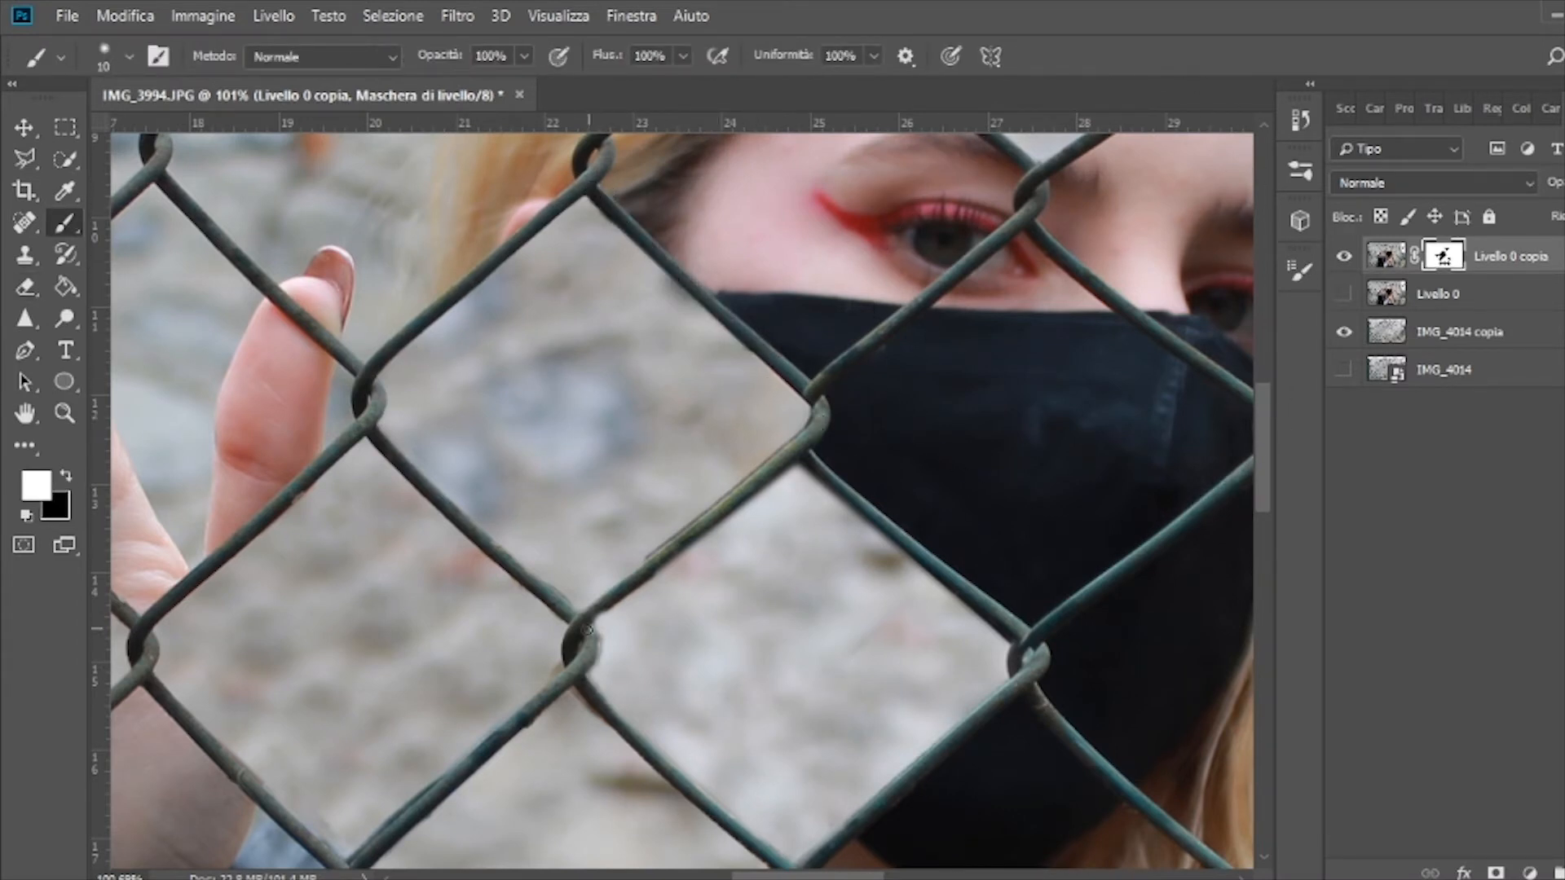
{"action": "scroll", "coordinate": [575, 620], "scroll_direction": "down", "scroll_amount": 5}
{"action": "scroll", "coordinate": [730, 421], "scroll_direction": "up", "scroll_amount": 5}
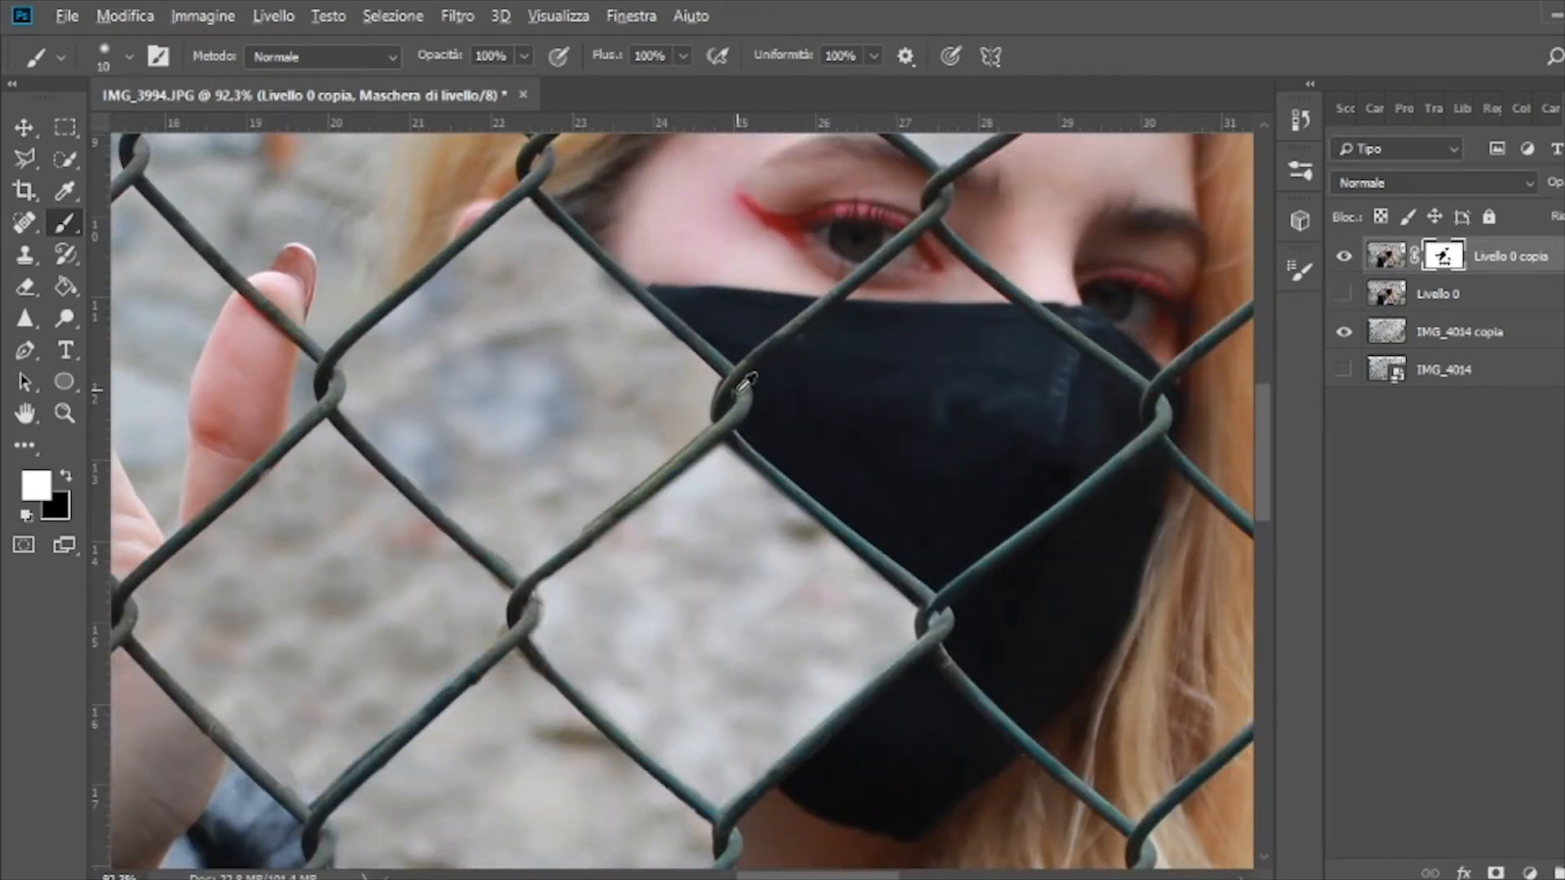
- Quick-select the fence cell over the hair ends and jacket sleeve beside the lower hand on the Livello 0 copia image
{"action": "scroll", "coordinate": [744, 383], "scroll_direction": "down", "scroll_amount": 6}
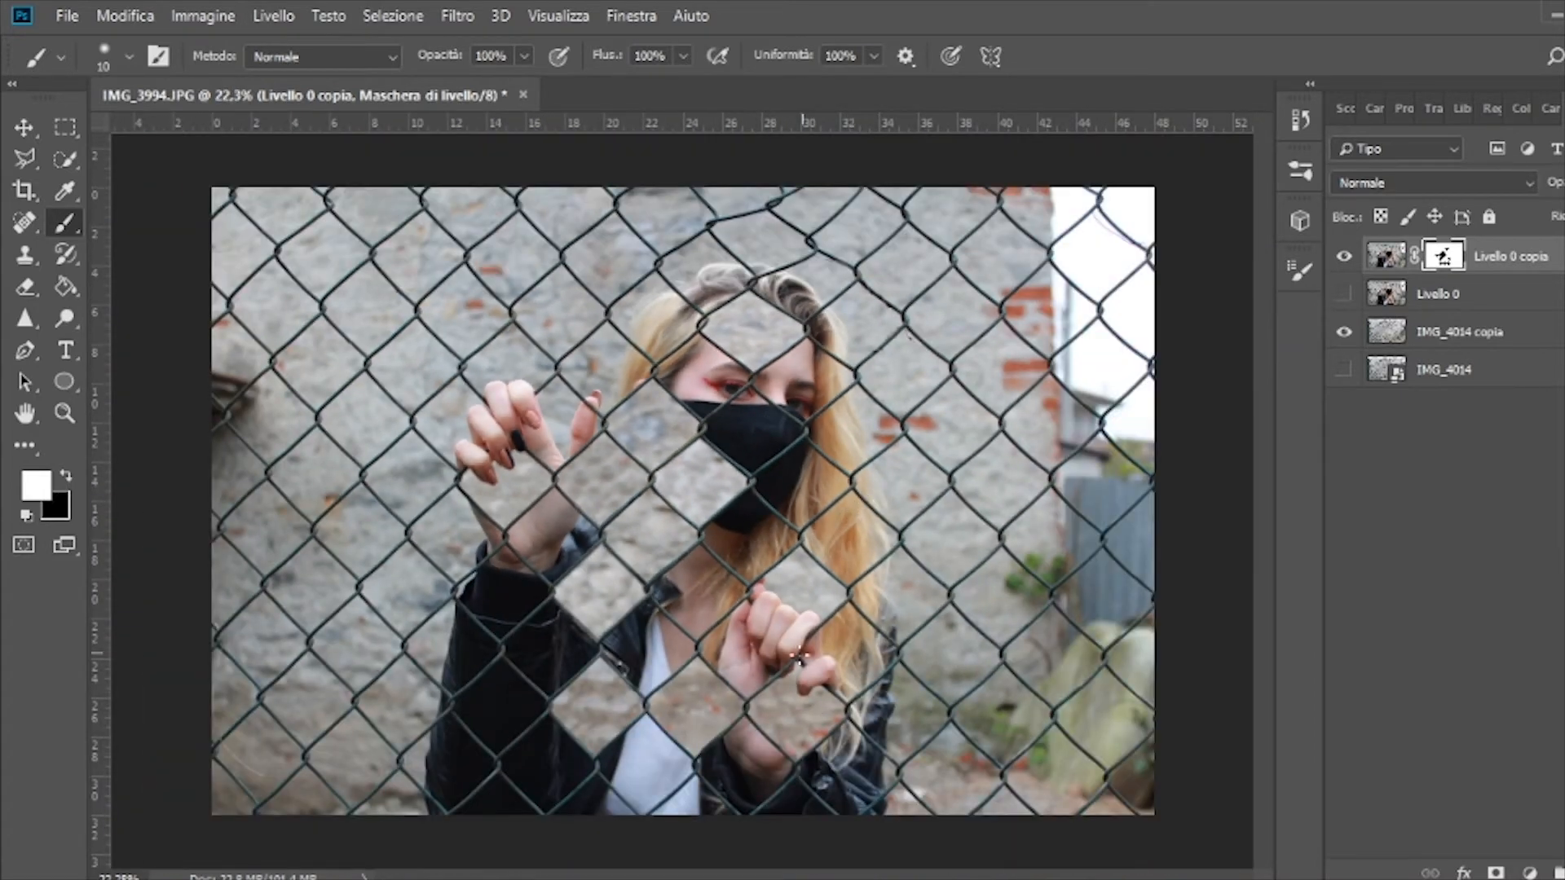
{"action": "scroll", "coordinate": [908, 738], "scroll_direction": "up", "scroll_amount": 3}
{"action": "left_click", "coordinate": [1386, 256]}
{"action": "key", "text": "x"}
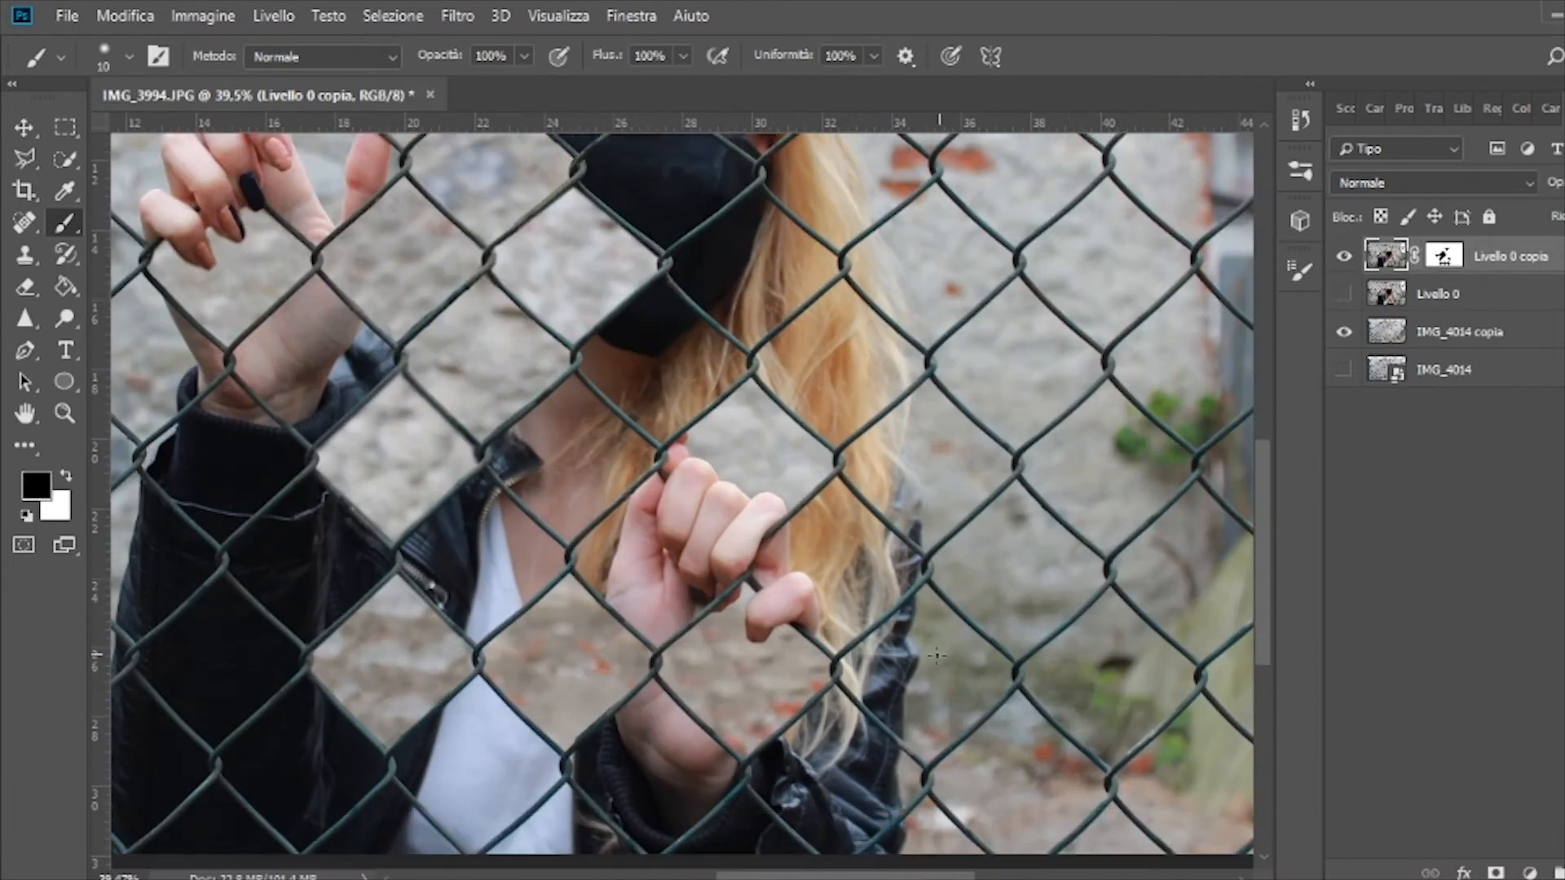
{"action": "scroll", "coordinate": [907, 651], "scroll_direction": "down", "scroll_amount": 1}
{"action": "key", "text": "w"}
{"action": "left_click", "coordinate": [907, 624]}
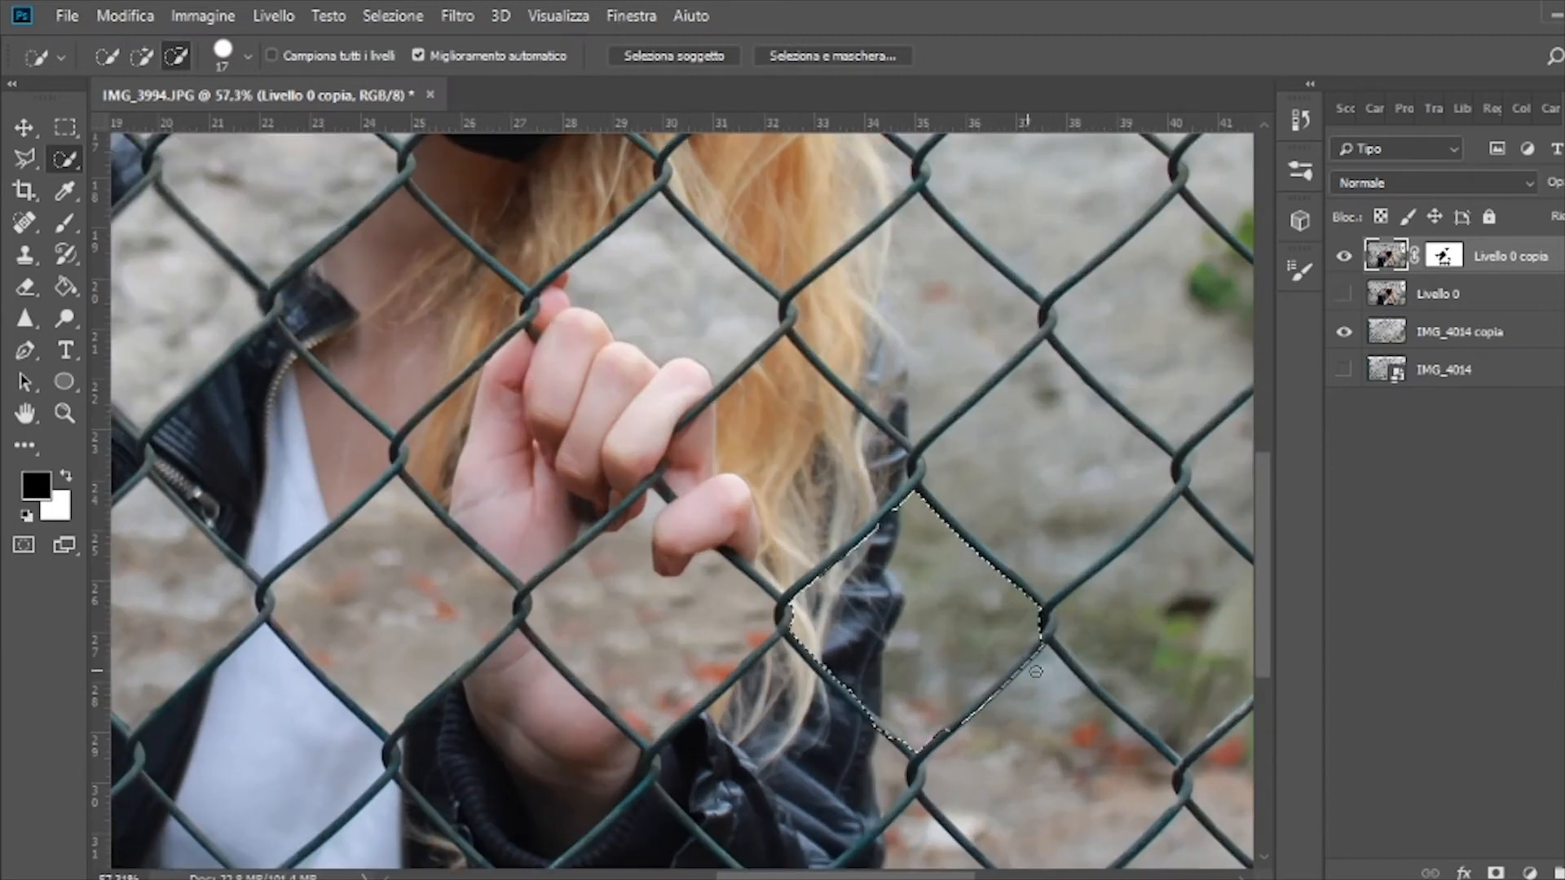
{"action": "scroll", "coordinate": [921, 676], "scroll_direction": "up", "scroll_amount": 2}
- Fill the selected sleeve cell with black on the Livello 0 copia layer mask
{"action": "key", "text": "g"}
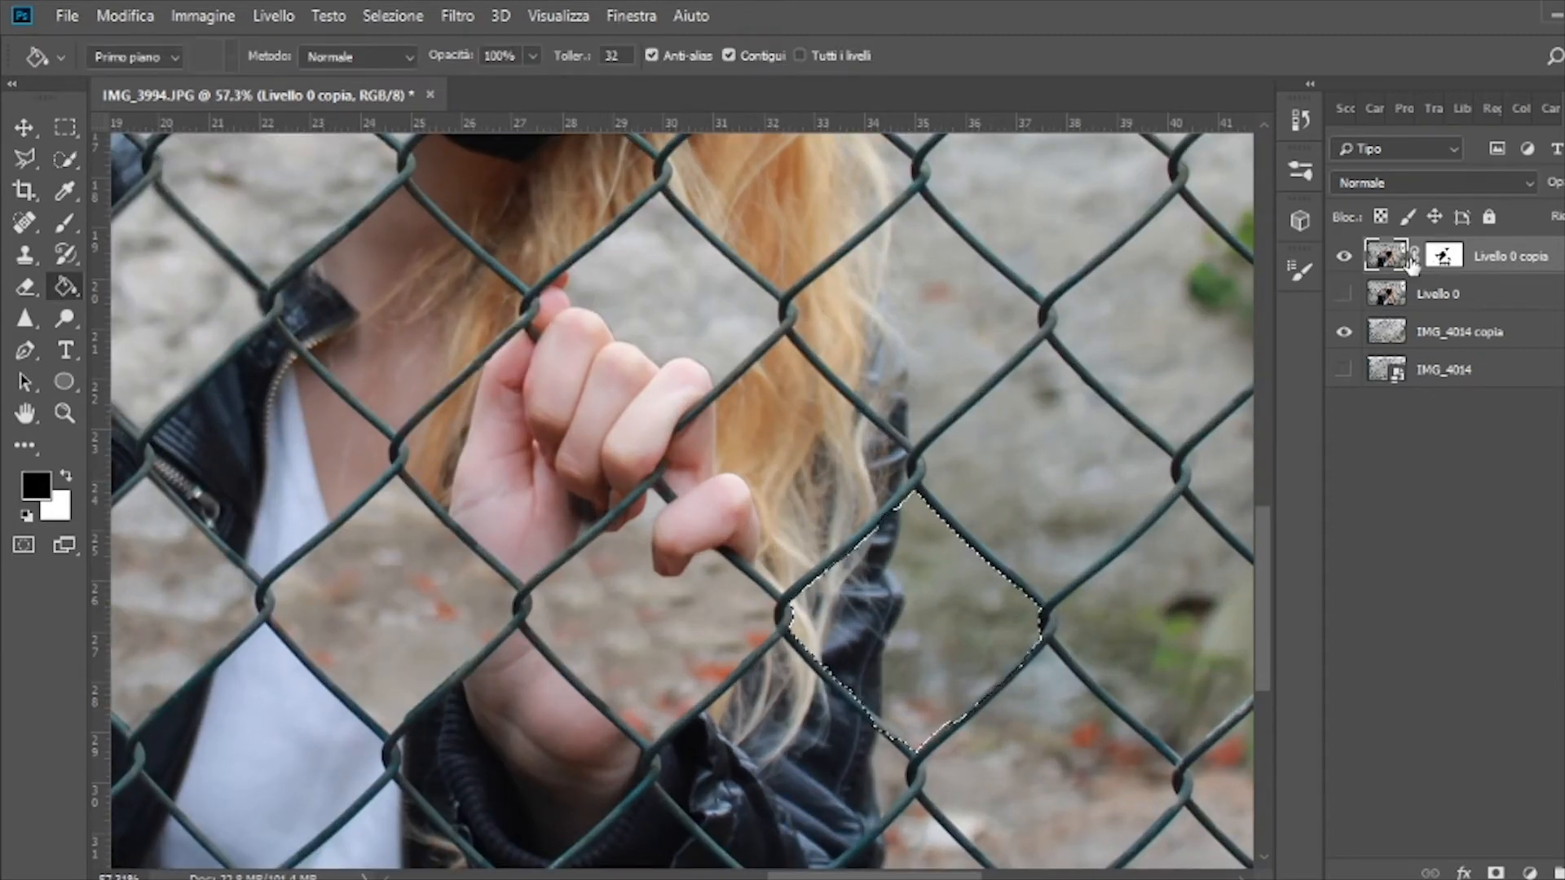
{"action": "left_click", "coordinate": [1443, 256]}
{"action": "key", "text": "x"}
{"action": "key", "text": "x"}
{"action": "left_click", "coordinate": [950, 576]}
- Clone wall texture over the wires inside the sleeve cell on IMG_4014 copia, and clear the selection
{"action": "key", "text": "s"}
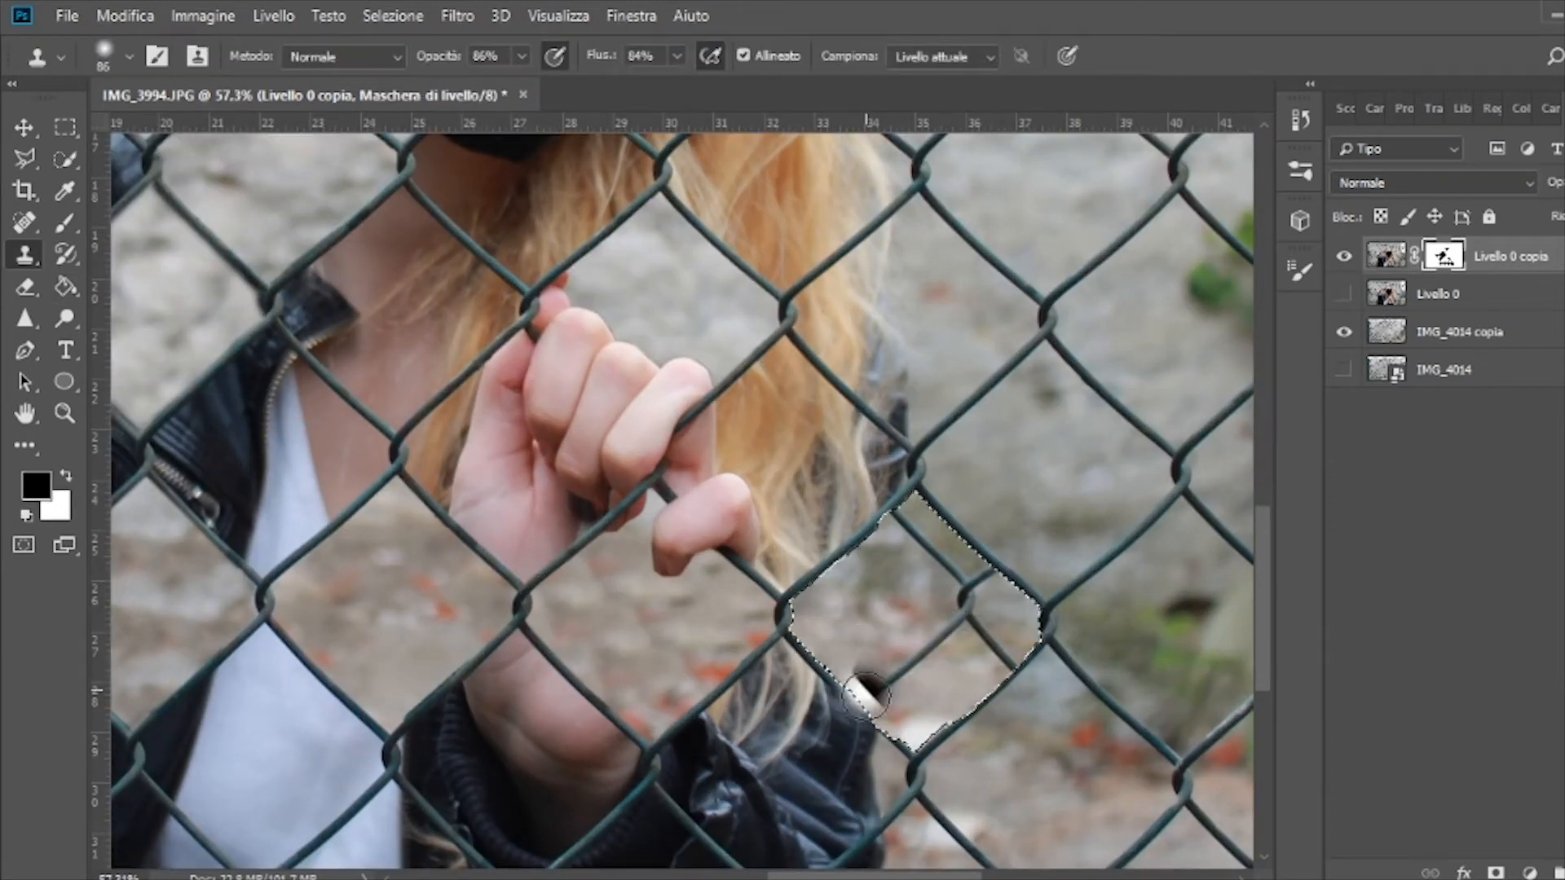
{"action": "left_click", "coordinate": [1385, 332]}
{"action": "mouse_move", "coordinate": [928, 632]}
{"action": "left_mouse_down"}
{"action": "mouse_move", "coordinate": [971, 613]}
{"action": "mouse_move", "coordinate": [960, 600]}
{"action": "mouse_move", "coordinate": [979, 573]}
{"action": "mouse_move", "coordinate": [1006, 601]}
{"action": "mouse_move", "coordinate": [1005, 668]}
{"action": "mouse_move", "coordinate": [1014, 606]}
{"action": "mouse_move", "coordinate": [991, 575]}
{"action": "mouse_move", "coordinate": [908, 551]}
{"action": "mouse_move", "coordinate": [946, 626]}
{"action": "mouse_move", "coordinate": [994, 590]}
{"action": "mouse_move", "coordinate": [927, 734]}
{"action": "mouse_move", "coordinate": [841, 612]}
{"action": "mouse_move", "coordinate": [770, 623]}
{"action": "mouse_move", "coordinate": [983, 635]}
{"action": "left_mouse_up"}
{"action": "left_click", "coordinate": [965, 582], "text": "alt"}
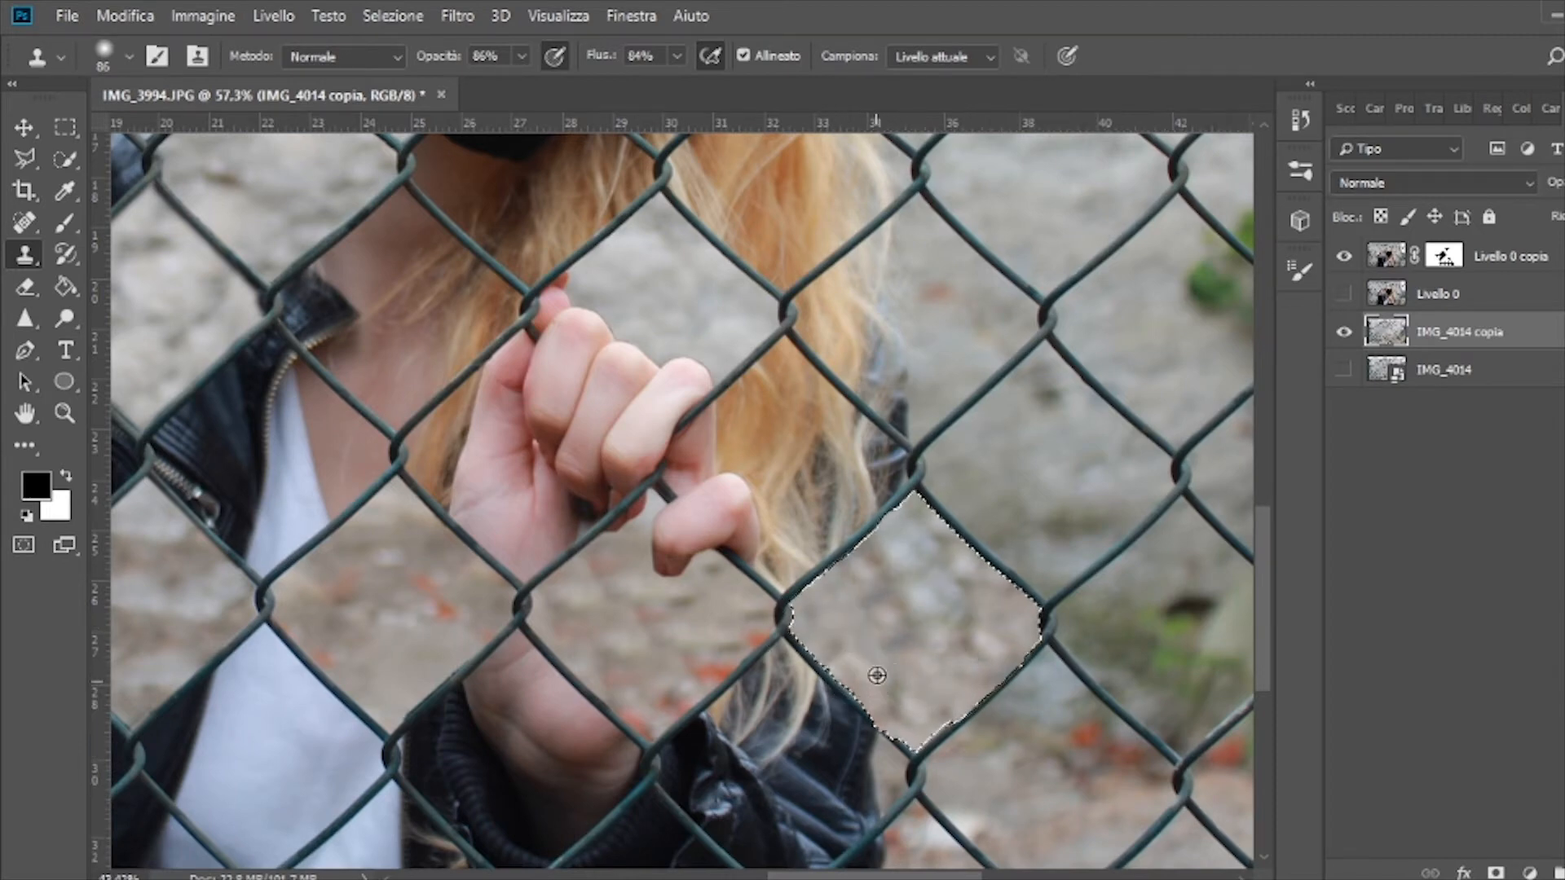
{"action": "key", "text": "ctrl+0"}
{"action": "key", "text": "m"}
{"action": "scroll", "coordinate": [681, 489], "scroll_direction": "up", "scroll_amount": 3}
- Restore the wire edges around the sleeve cell on the Livello 0 copia mask with a white size 10 brush
{"action": "left_click", "coordinate": [1443, 256]}
{"action": "key", "text": "b"}
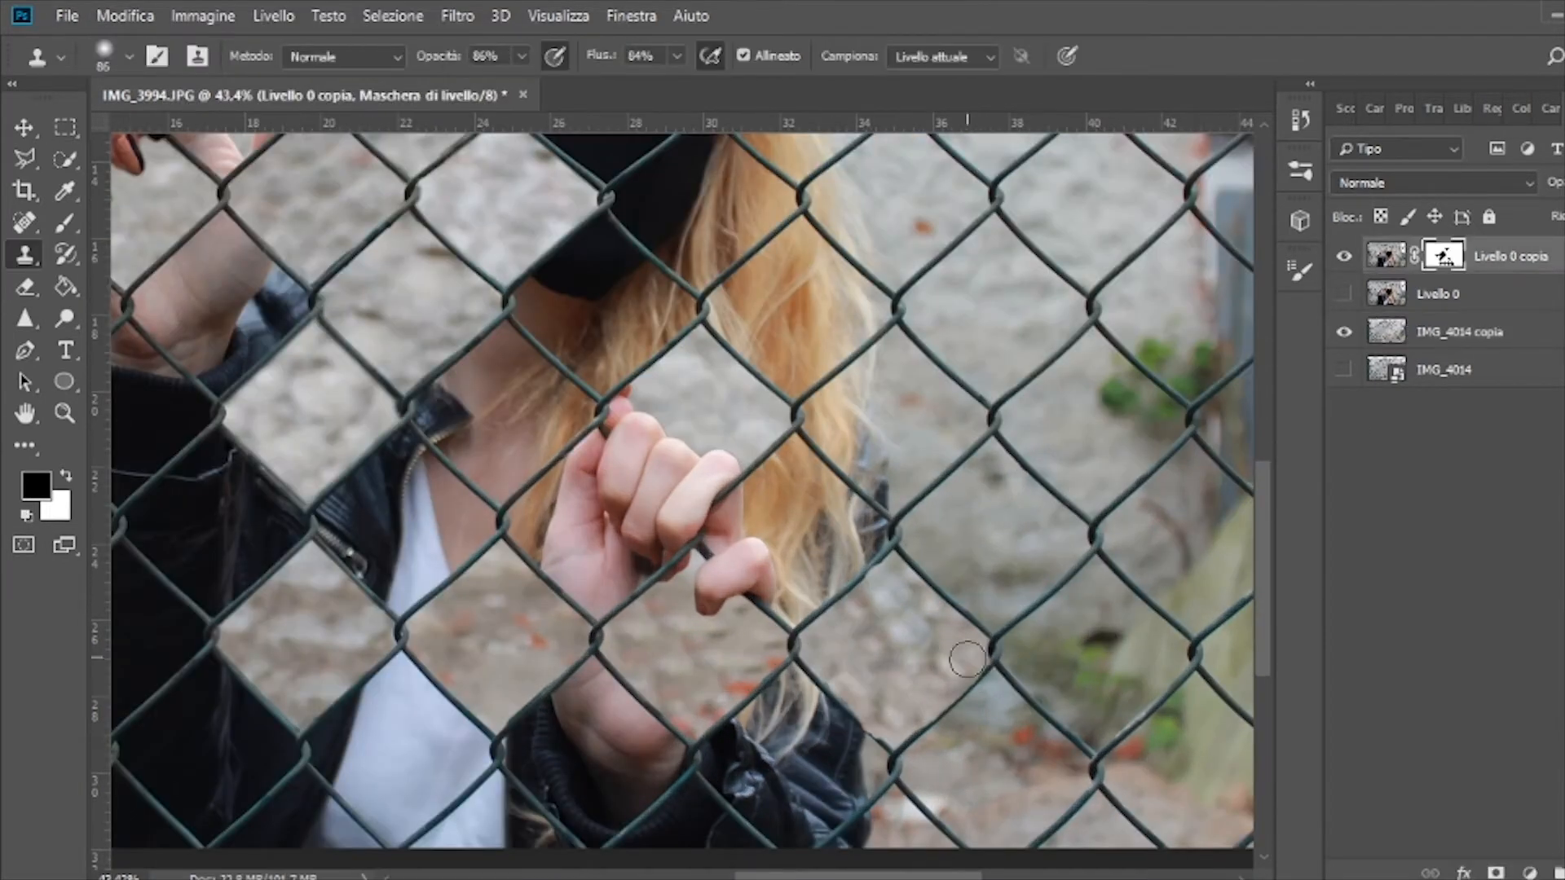
{"action": "scroll", "coordinate": [960, 653], "scroll_direction": "up", "scroll_amount": 1}
{"action": "key", "text": "x"}
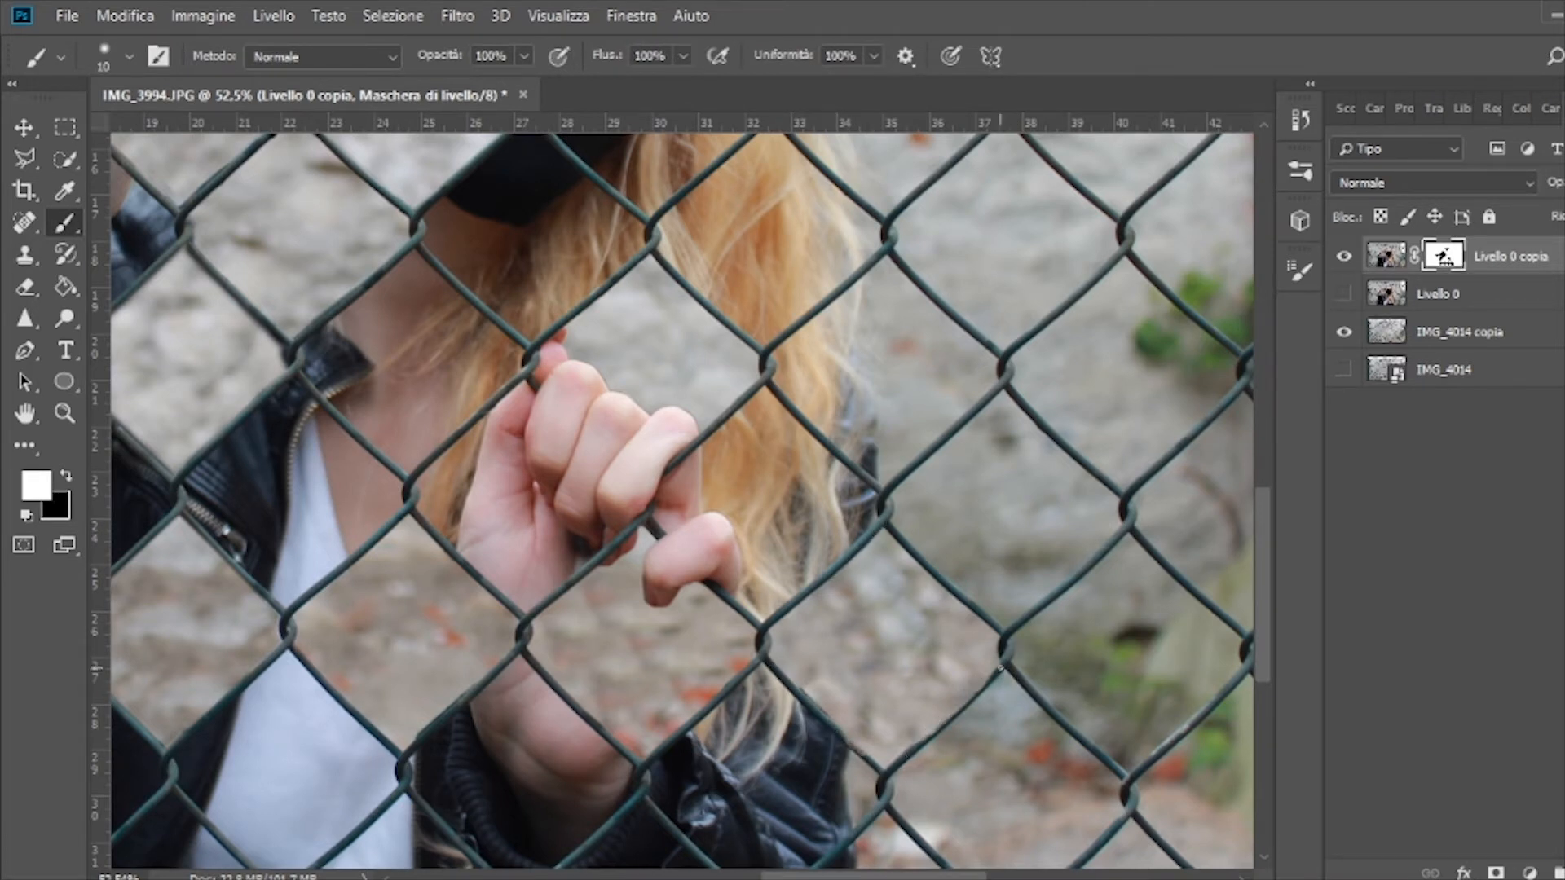
{"action": "scroll", "coordinate": [872, 734], "scroll_direction": "down", "scroll_amount": 3}
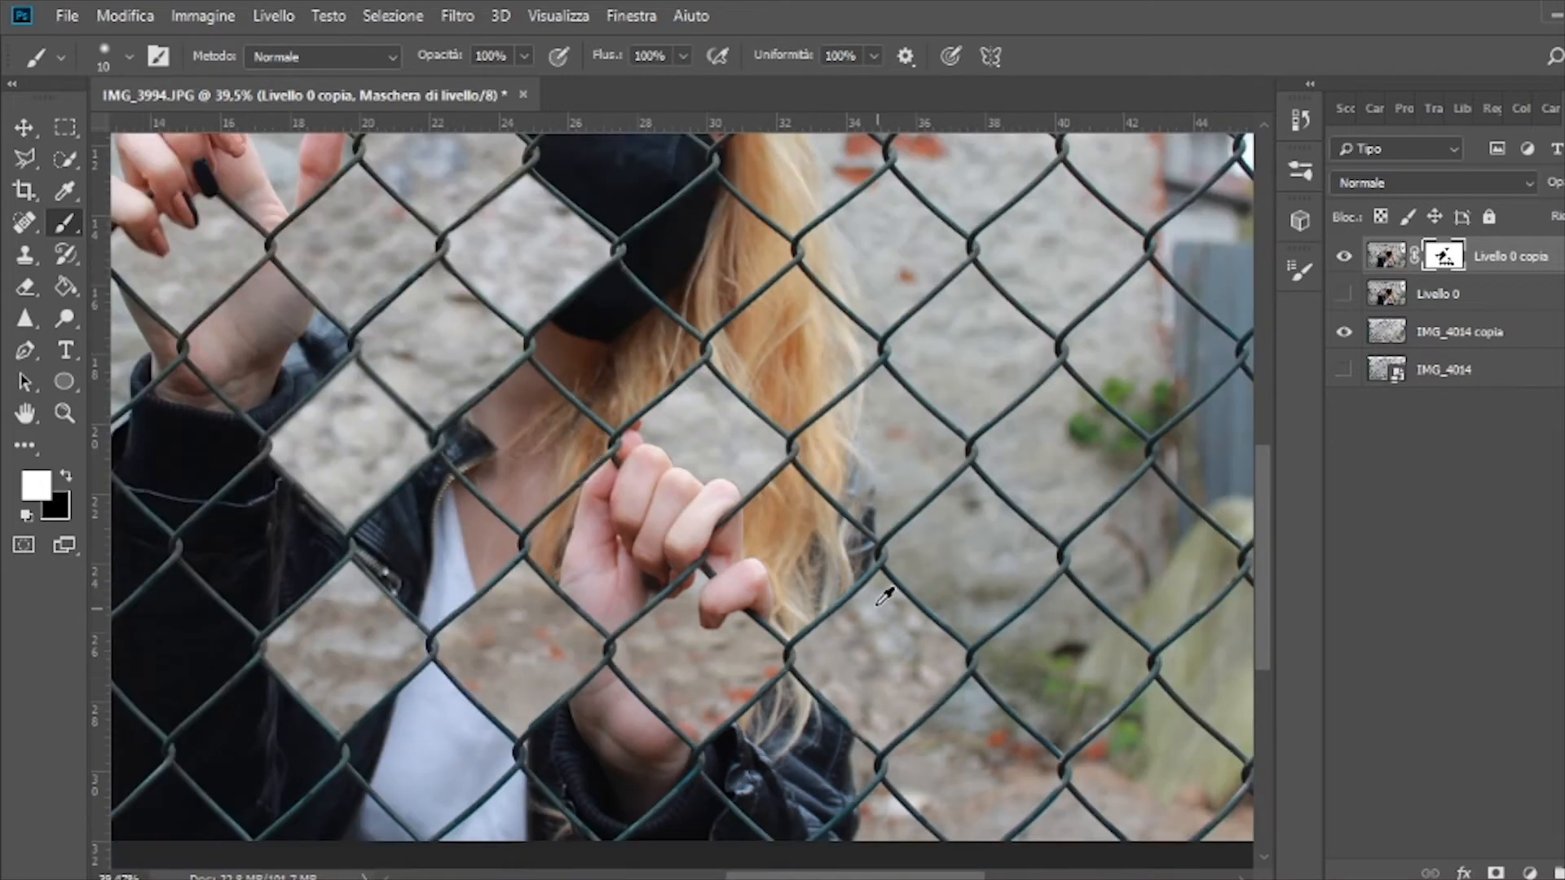
{"action": "key", "text": "v"}
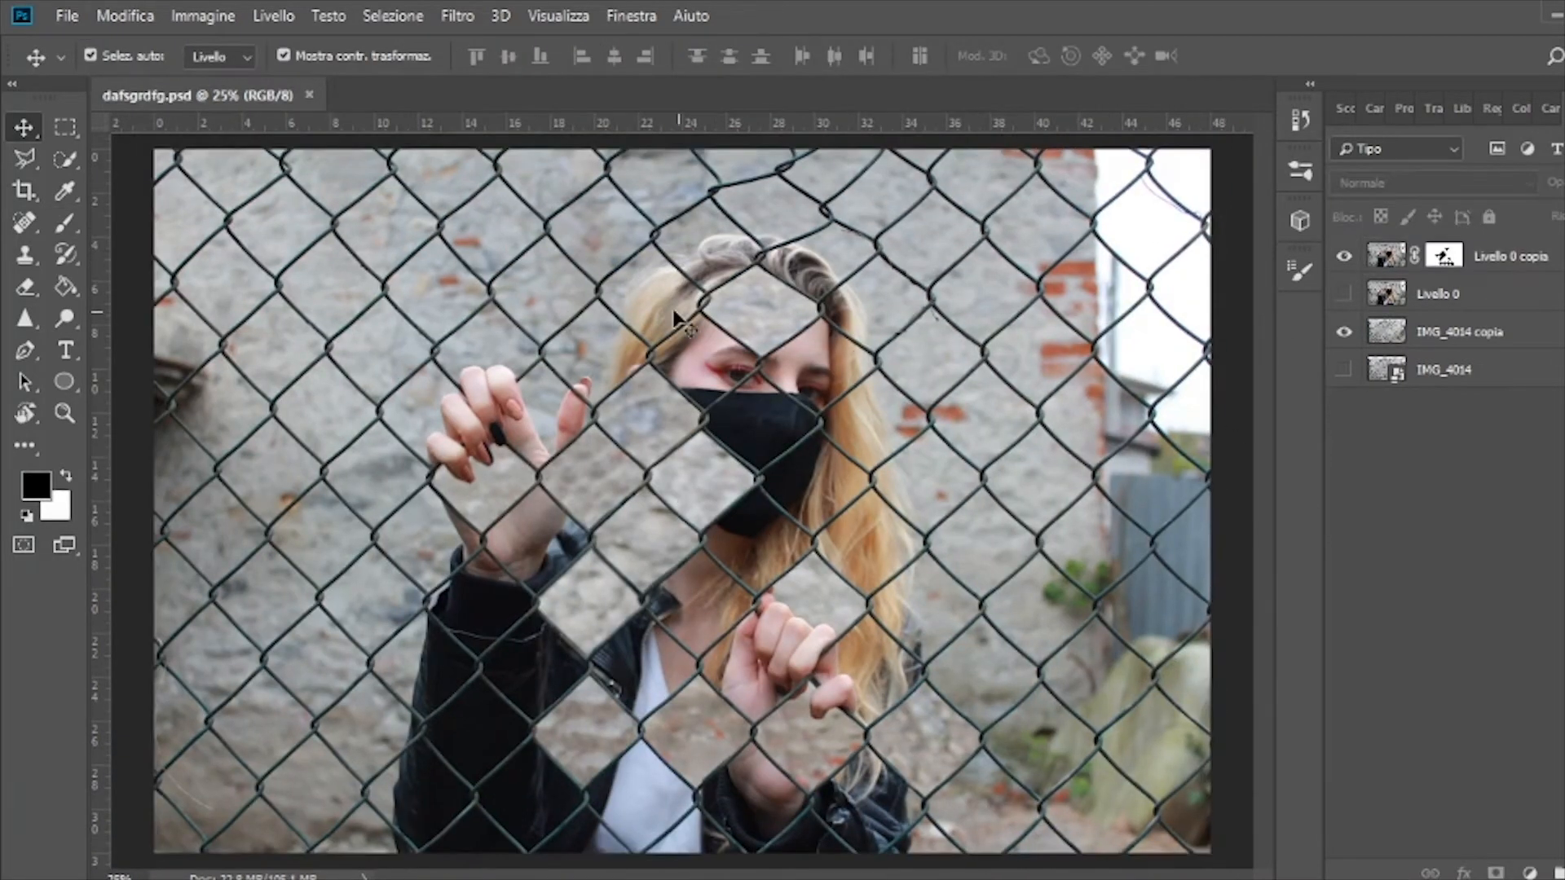
- Quick-select the fence cell over the blonde hair at the temple, just above the ear
{"action": "scroll", "coordinate": [674, 310], "scroll_direction": "up", "scroll_amount": 3}
{"action": "key", "text": "w"}
{"action": "left_click_drag", "start_coordinate": [619, 252], "coordinate": [653, 297]}
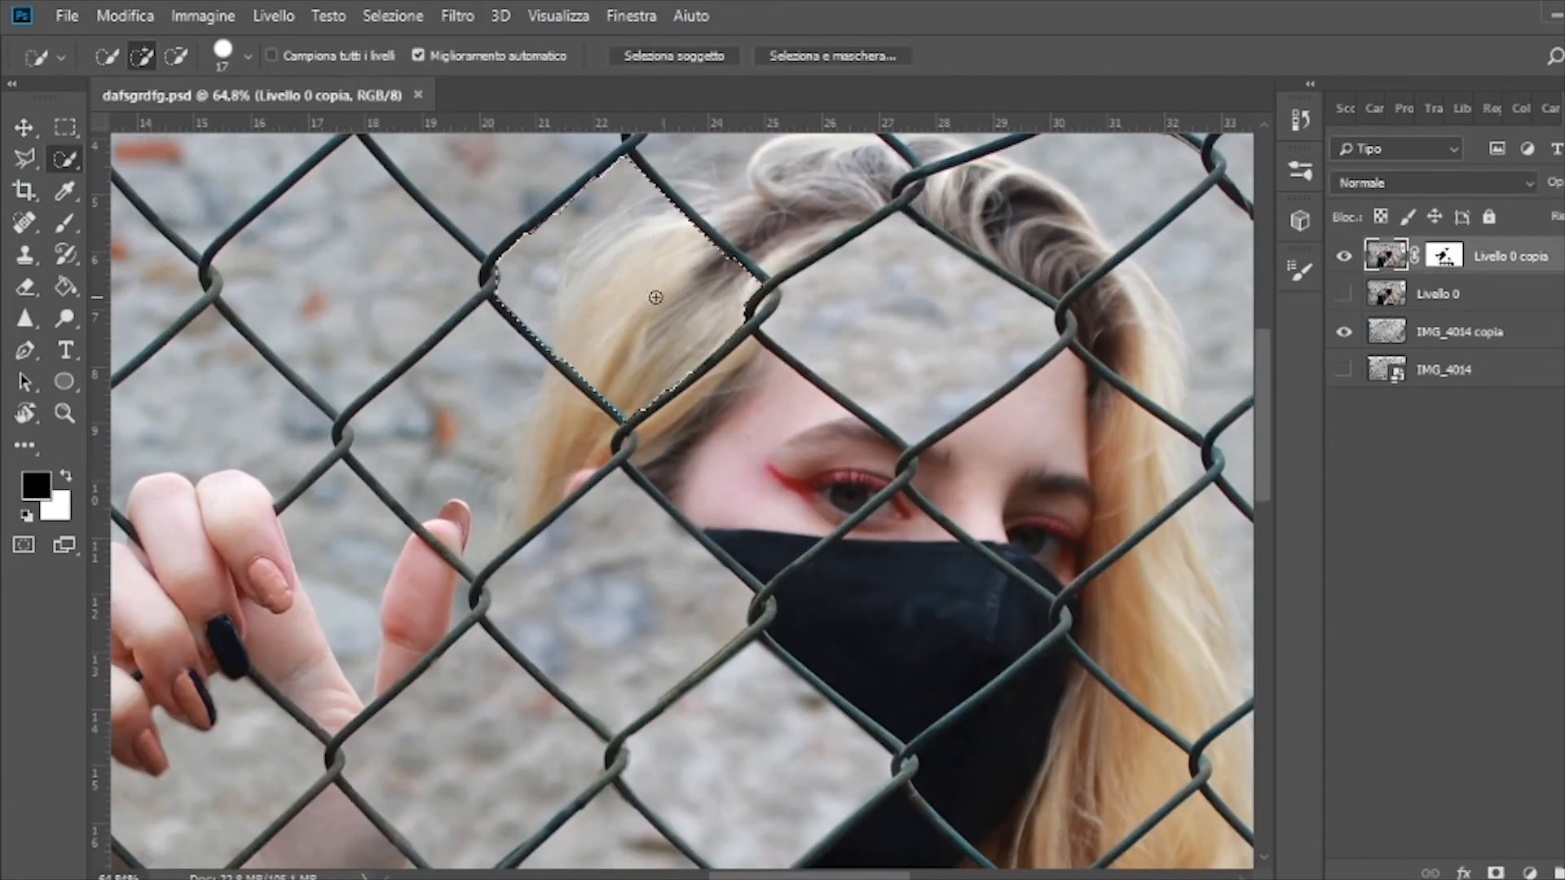
- Fill the selected temple hair cell with black on the Livello 0 copia layer mask
{"action": "left_click", "coordinate": [64, 286]}
{"action": "left_click", "coordinate": [1443, 255]}
{"action": "left_click", "coordinate": [36, 486]}
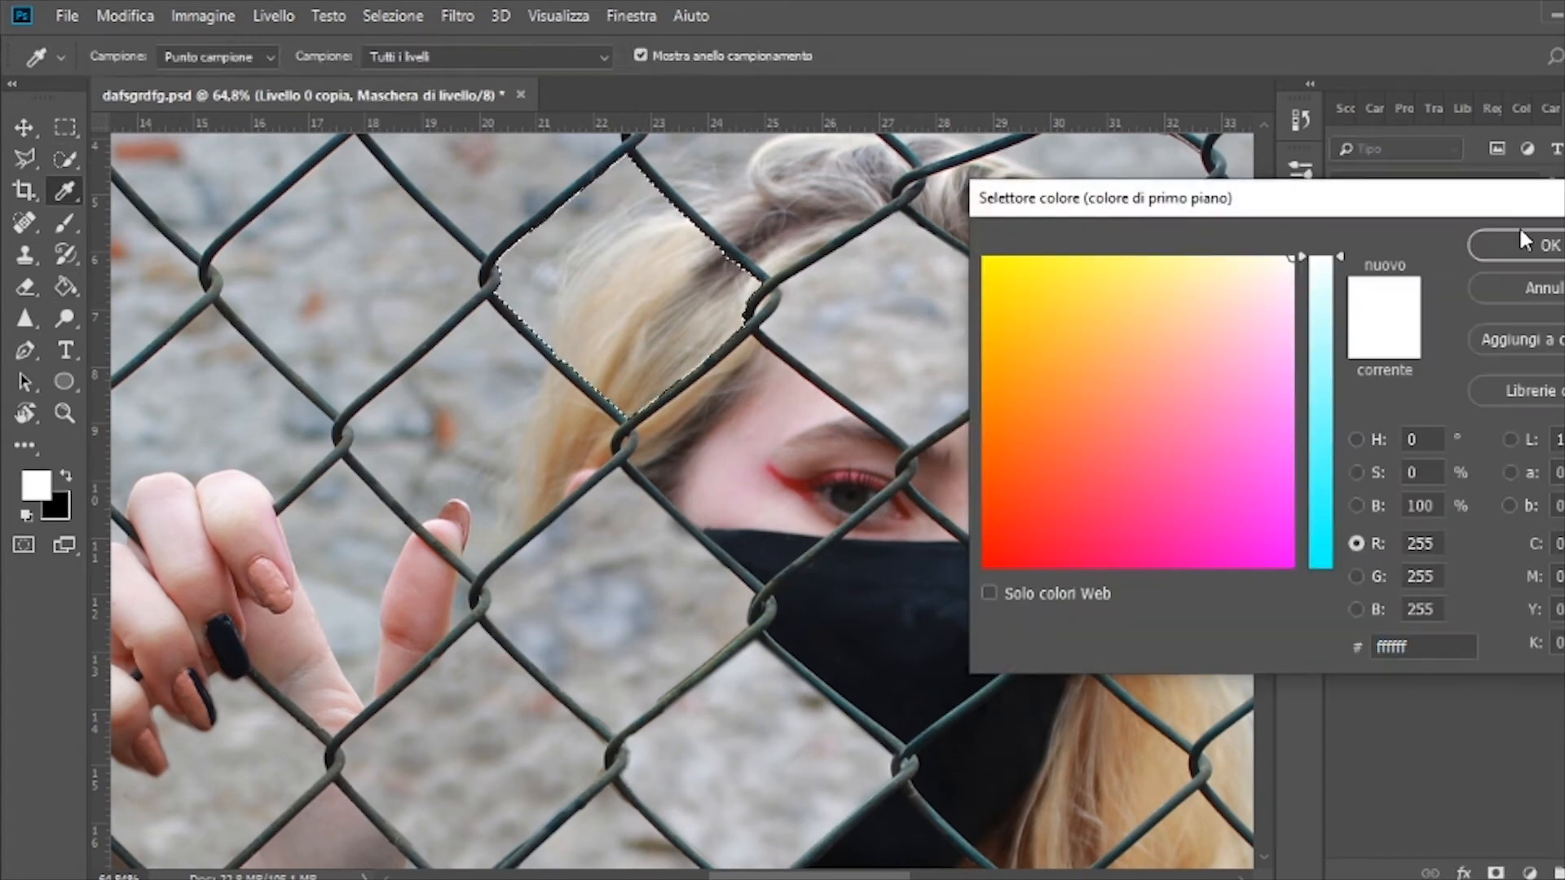
{"action": "left_click", "coordinate": [1541, 242]}
{"action": "left_click", "coordinate": [66, 475]}
{"action": "left_click", "coordinate": [693, 257]}
- Clone wall texture over the wire inside the temple hair cell on IMG_4014 copia, and clear the selection
{"action": "left_click", "coordinate": [1479, 333]}
{"action": "left_click", "coordinate": [25, 255]}
{"action": "left_click", "coordinate": [625, 296], "text": "alt"}
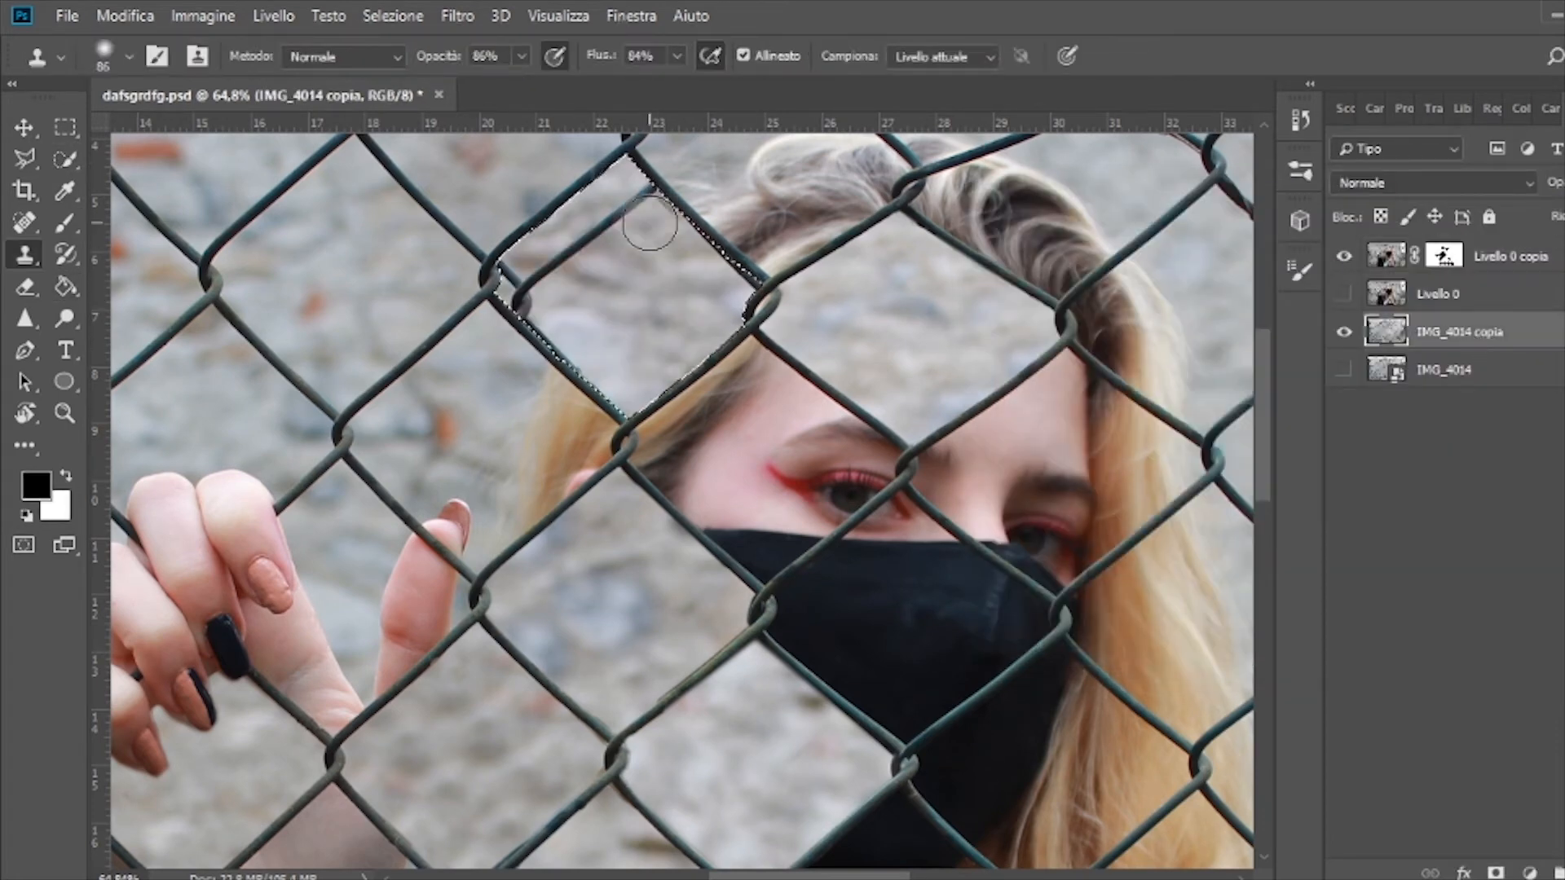
{"action": "mouse_move", "coordinate": [662, 195]}
{"action": "left_mouse_down"}
{"action": "mouse_move", "coordinate": [630, 240]}
{"action": "mouse_move", "coordinate": [517, 262]}
{"action": "left_mouse_up"}
{"action": "left_click", "coordinate": [594, 297], "text": "alt"}
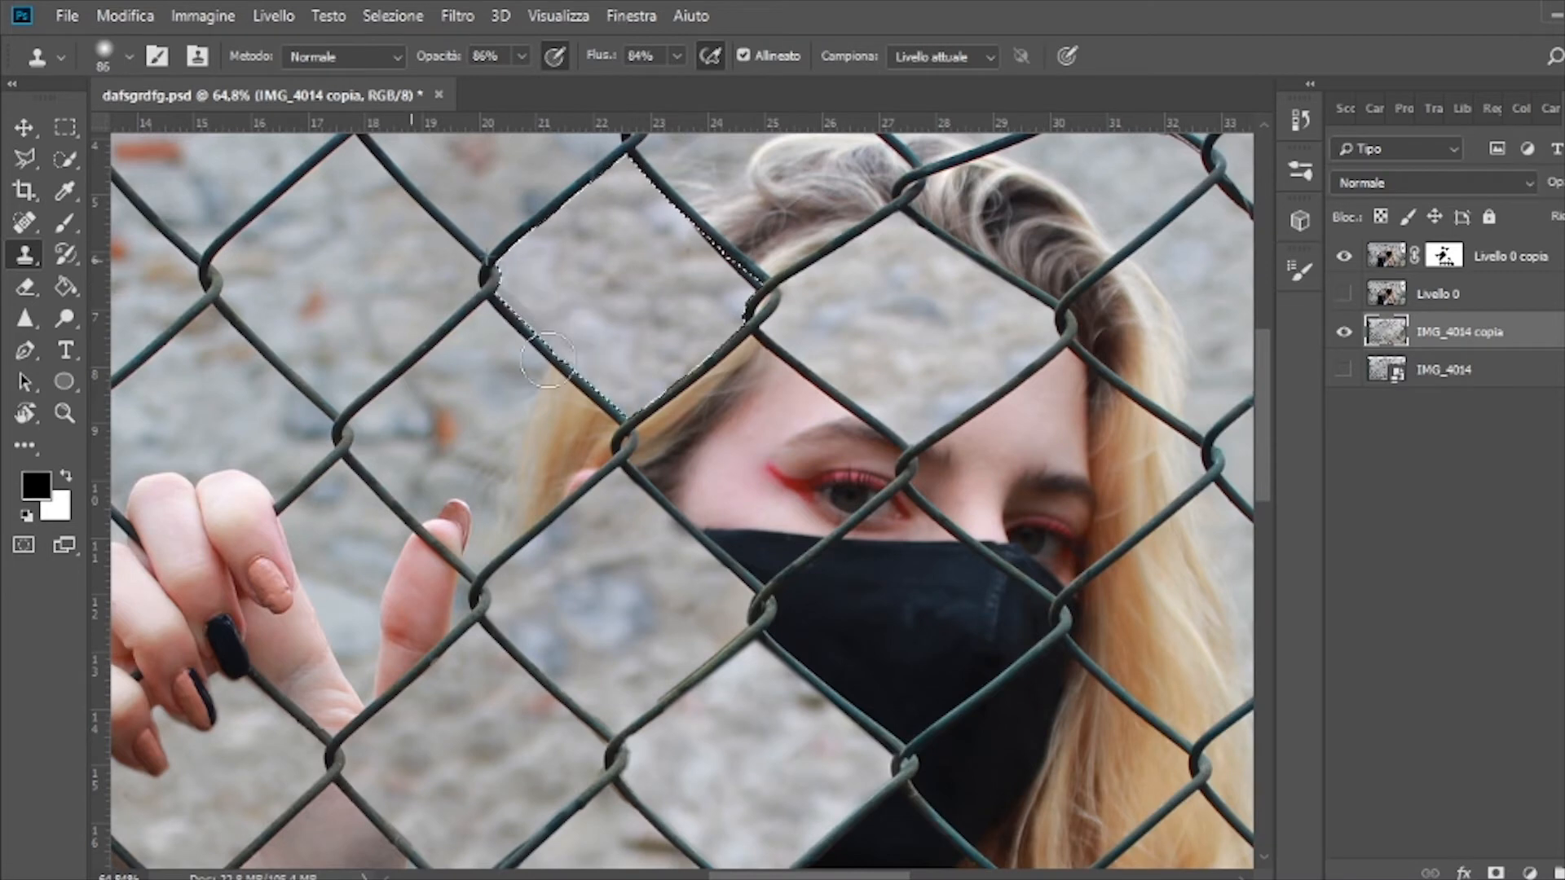
{"action": "left_click_drag", "start_coordinate": [676, 234], "coordinate": [664, 197]}
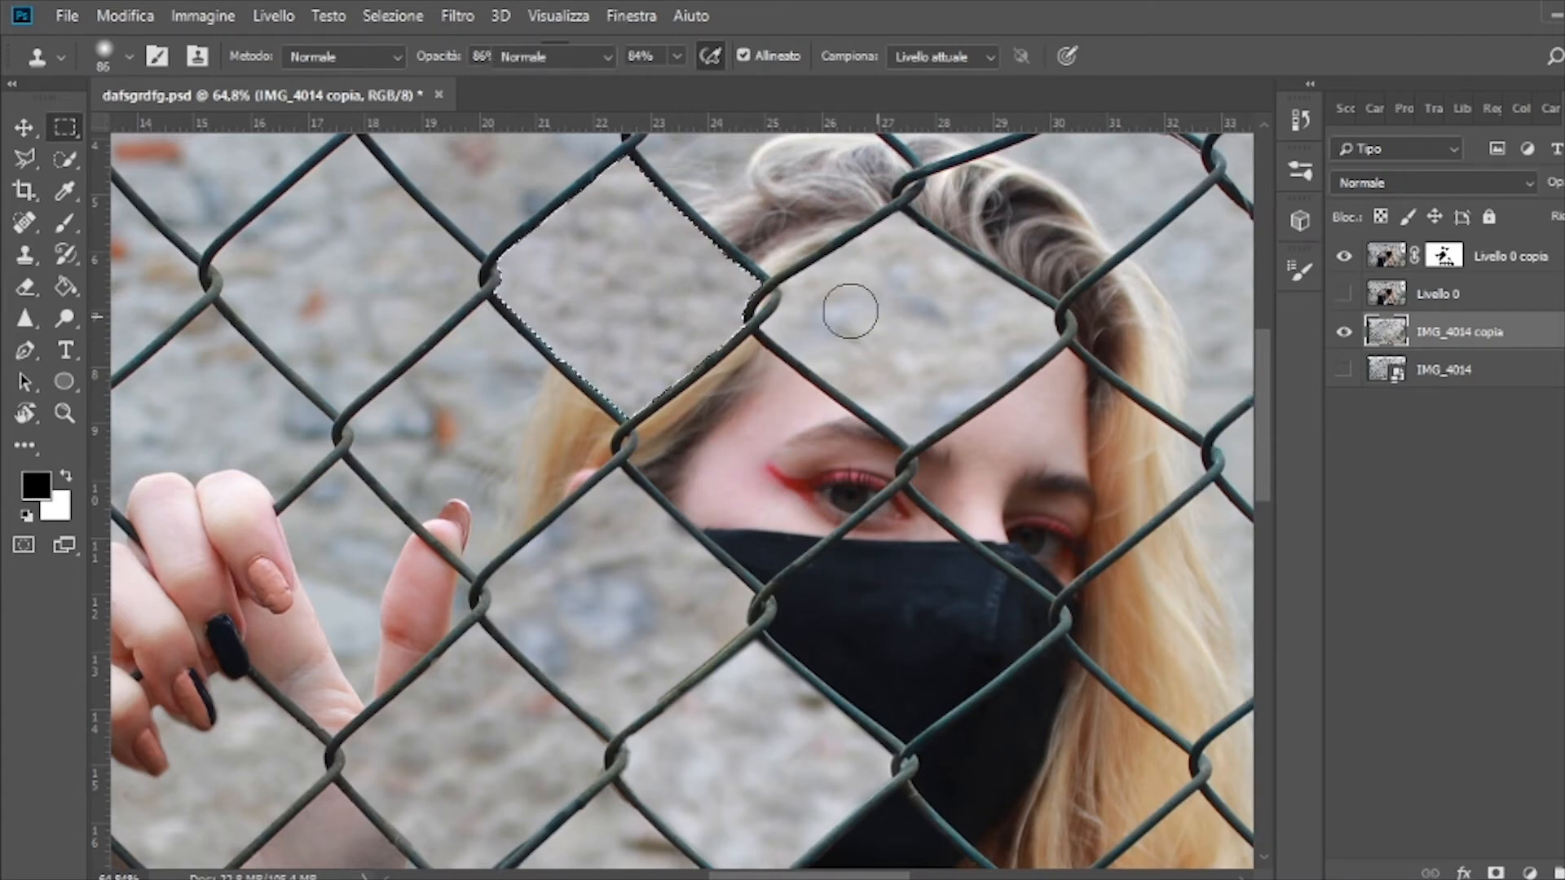
{"action": "key", "text": "l"}
- Touch up the wire edges of the temple hair cell on the Livello 0 copia mask with a size 10 brush
{"action": "scroll", "coordinate": [849, 307], "scroll_direction": "up", "scroll_amount": 3}
{"action": "left_click", "coordinate": [1443, 256]}
{"action": "key", "text": "x"}
{"action": "key", "text": "b"}
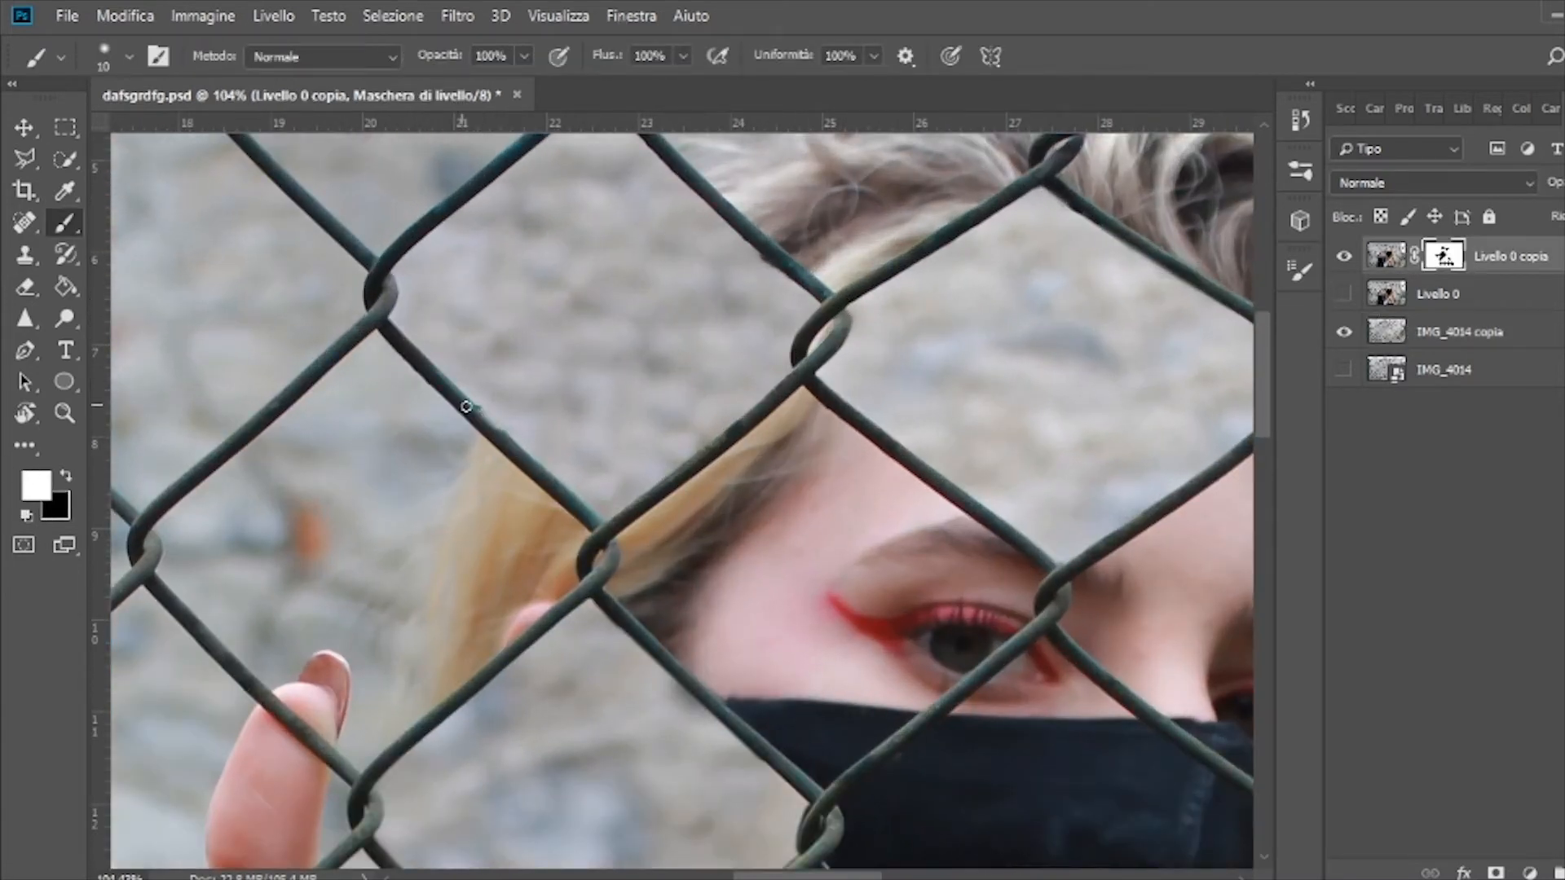
{"action": "scroll", "coordinate": [466, 406], "scroll_direction": "up", "scroll_amount": 2}
{"action": "key", "text": "x"}
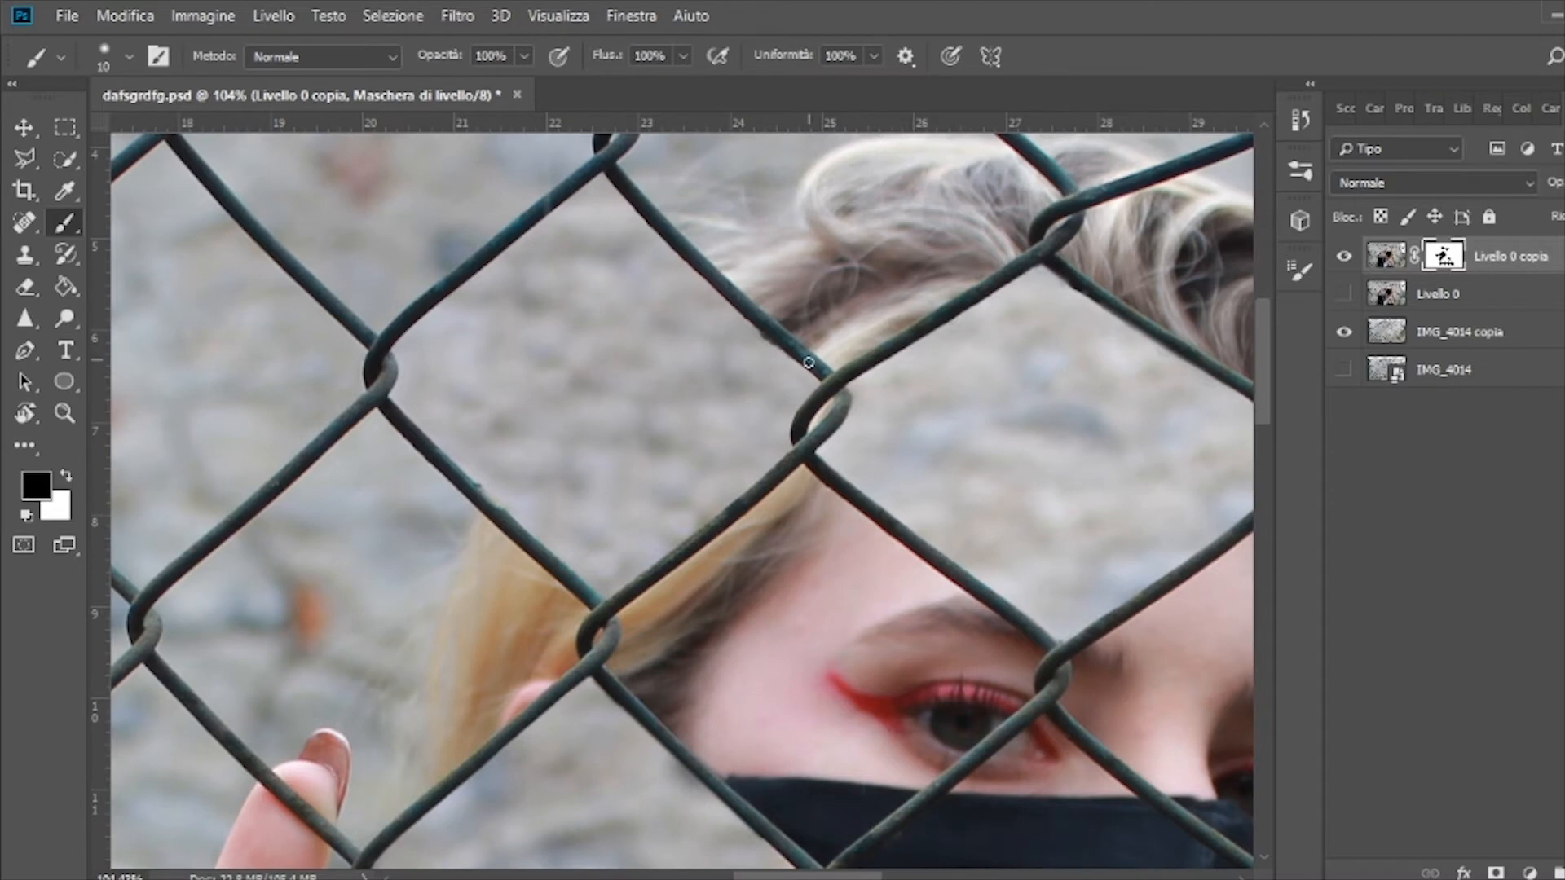
- Quick-select the fence cell over the hair and ear on the Livello 0 copia image, leaving out the raised fingertip
{"action": "scroll", "coordinate": [795, 364], "scroll_direction": "down", "scroll_amount": 4}
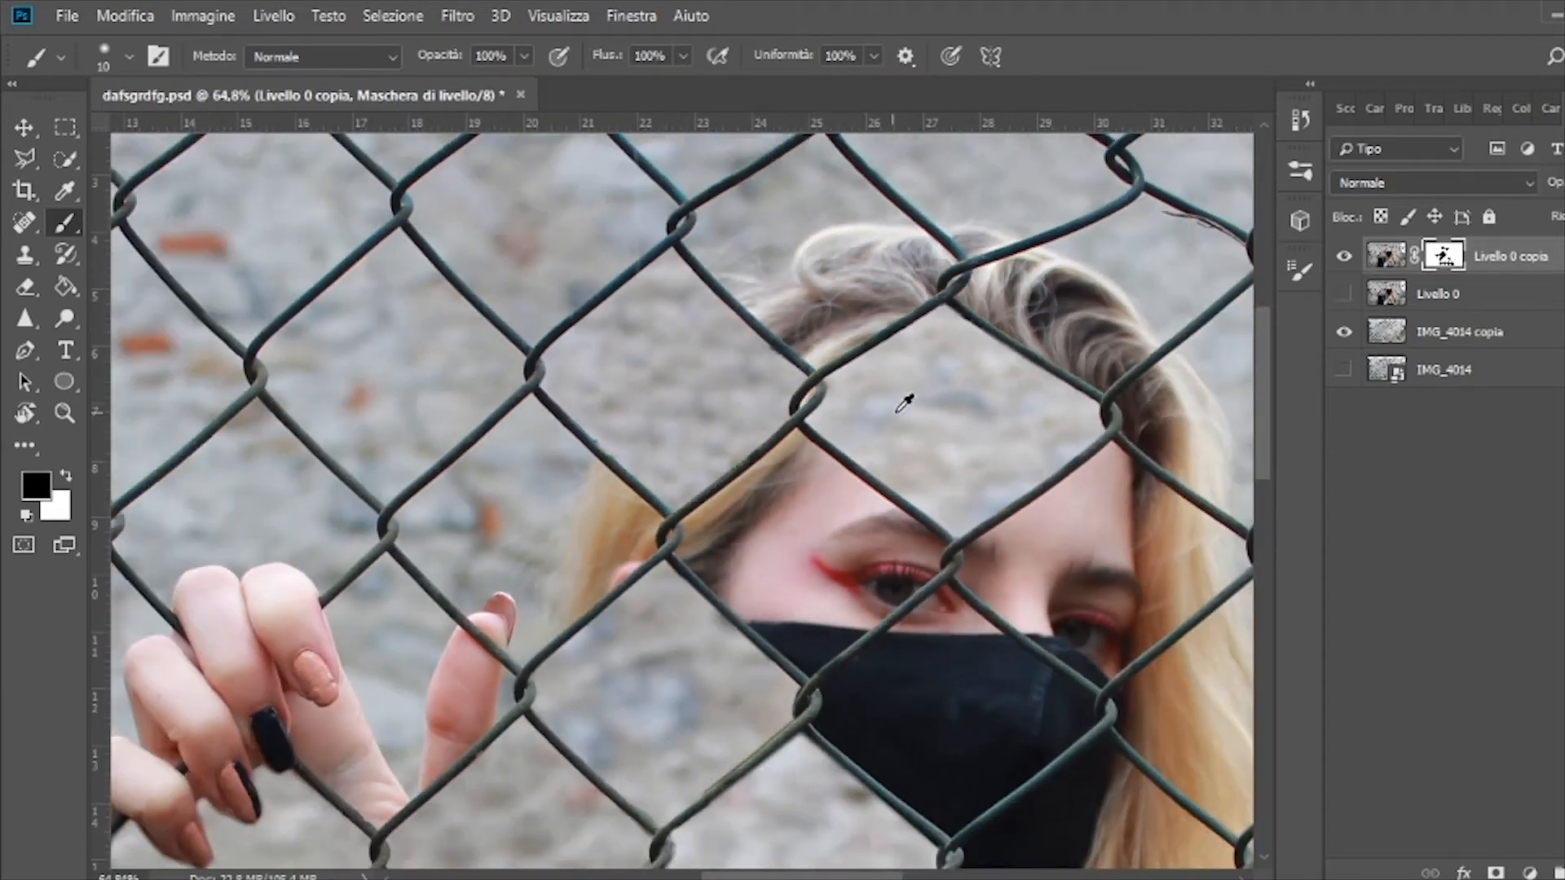
{"action": "left_click", "coordinate": [1385, 256]}
{"action": "key", "text": "w"}
{"action": "scroll", "coordinate": [572, 581], "scroll_direction": "up", "scroll_amount": 2}
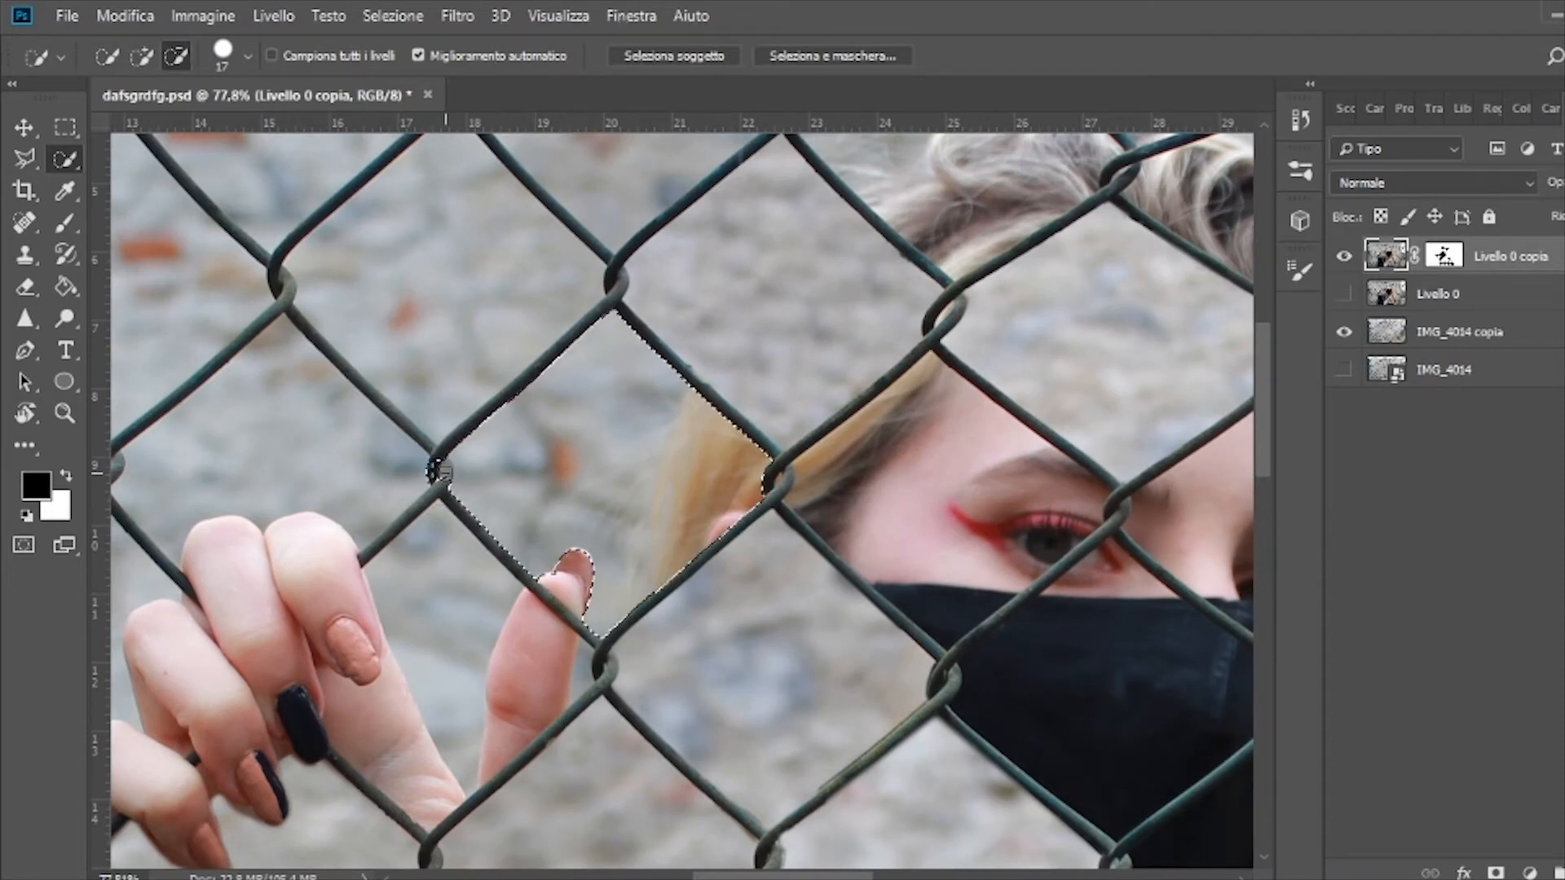
{"action": "left_click_drag", "start_coordinate": [437, 474], "coordinate": [461, 478]}
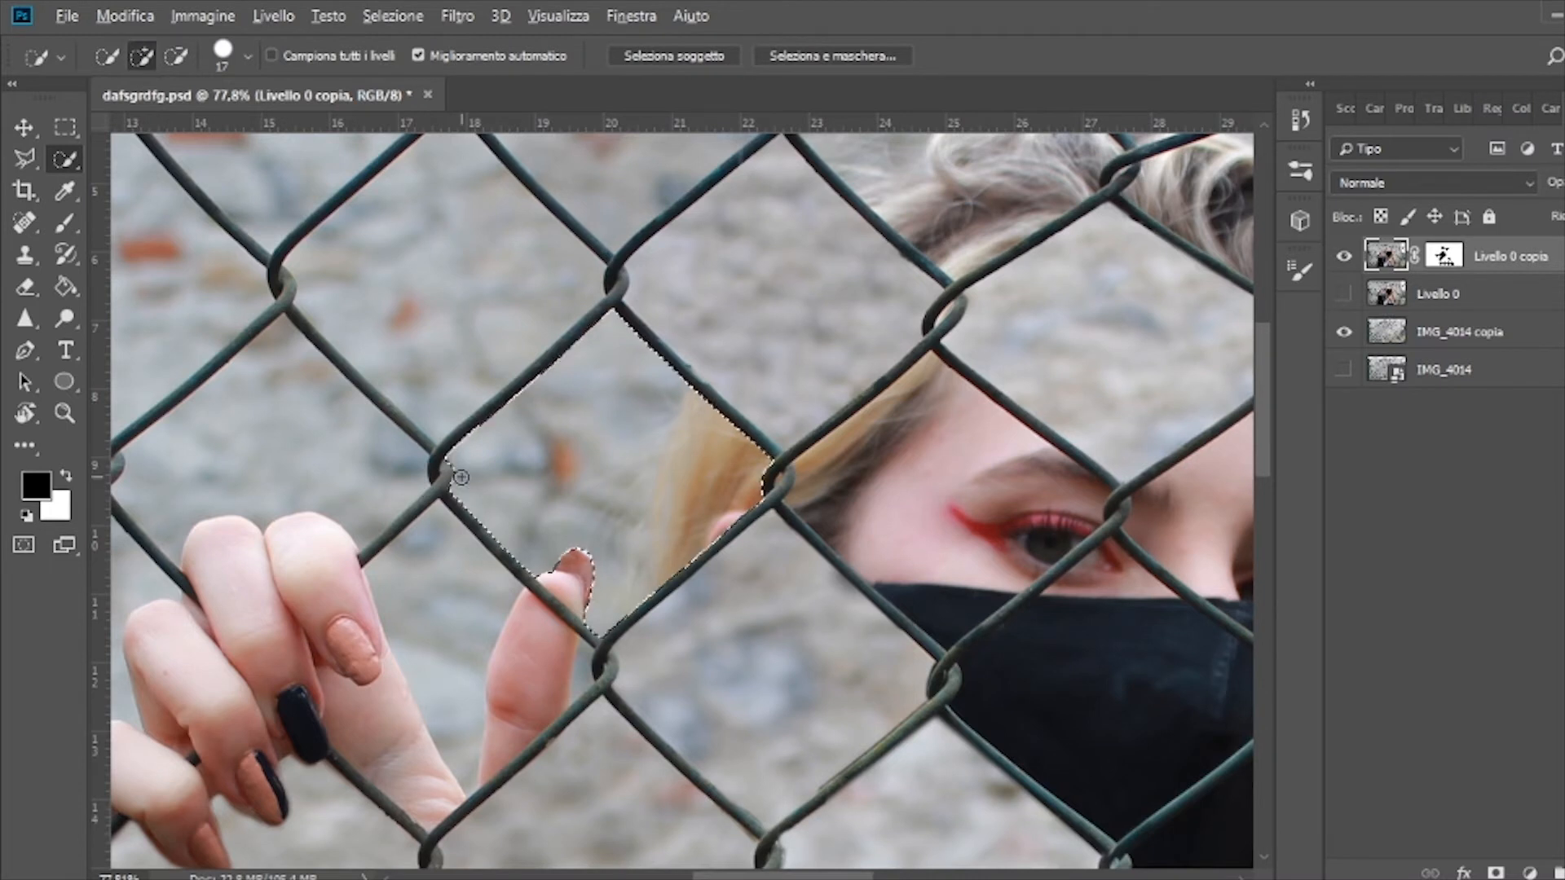
- Fill the selected cell beside the raised fingertip with black on the Livello 0 copia layer mask
{"action": "left_click", "coordinate": [1443, 255]}
{"action": "key", "text": "g"}
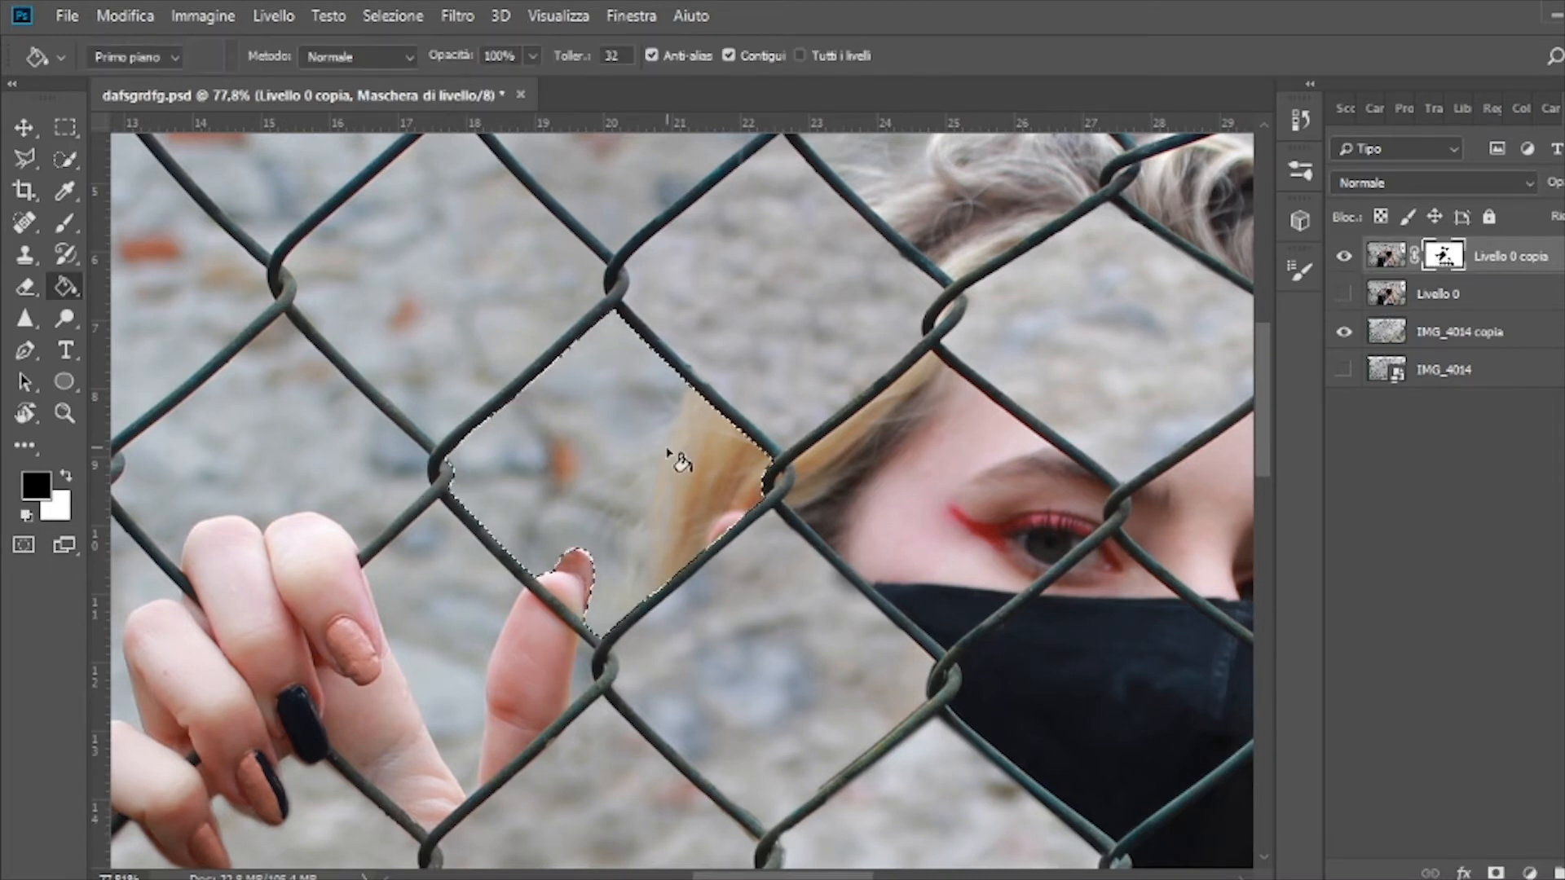
{"action": "left_click", "coordinate": [677, 453]}
- Clone wall texture over the wires inside the cell beside the raised fingertip on IMG_4014 copia, and clear the selection
{"action": "left_click", "coordinate": [1488, 343]}
{"action": "key", "text": "s"}
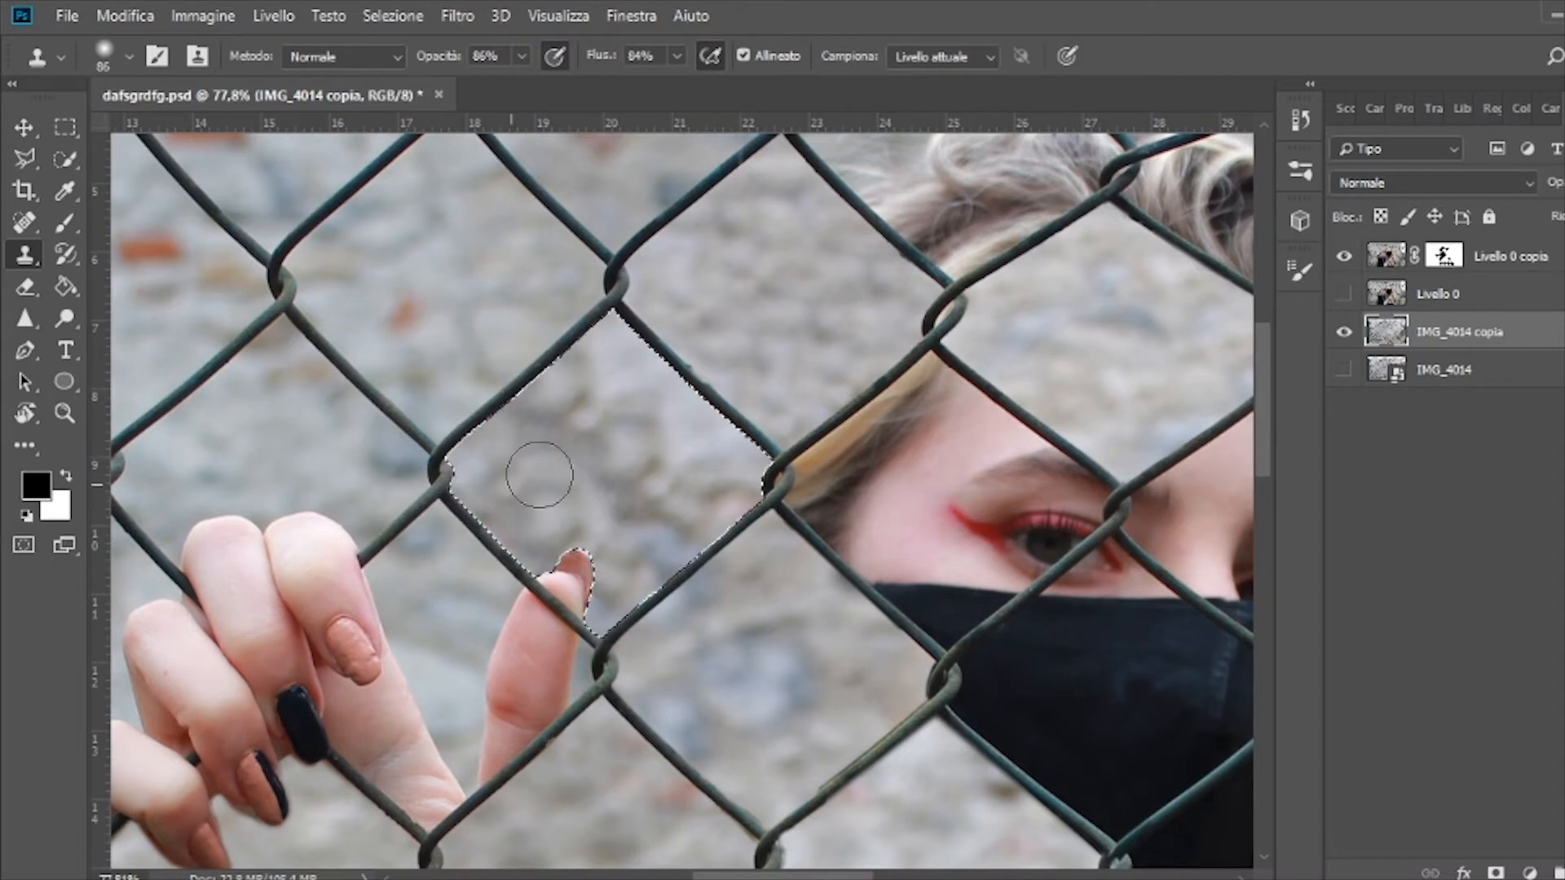
{"action": "key", "text": "ctrl+d"}
{"action": "key", "text": "m"}
- Quick-select the fence cell over the mask's chin, neck and hair on the Livello 0 copia image, following the wires
{"action": "scroll", "coordinate": [703, 473], "scroll_direction": "down", "scroll_amount": 6}
{"action": "scroll", "coordinate": [703, 473], "scroll_direction": "up", "scroll_amount": 3}
{"action": "left_click", "coordinate": [1510, 256]}
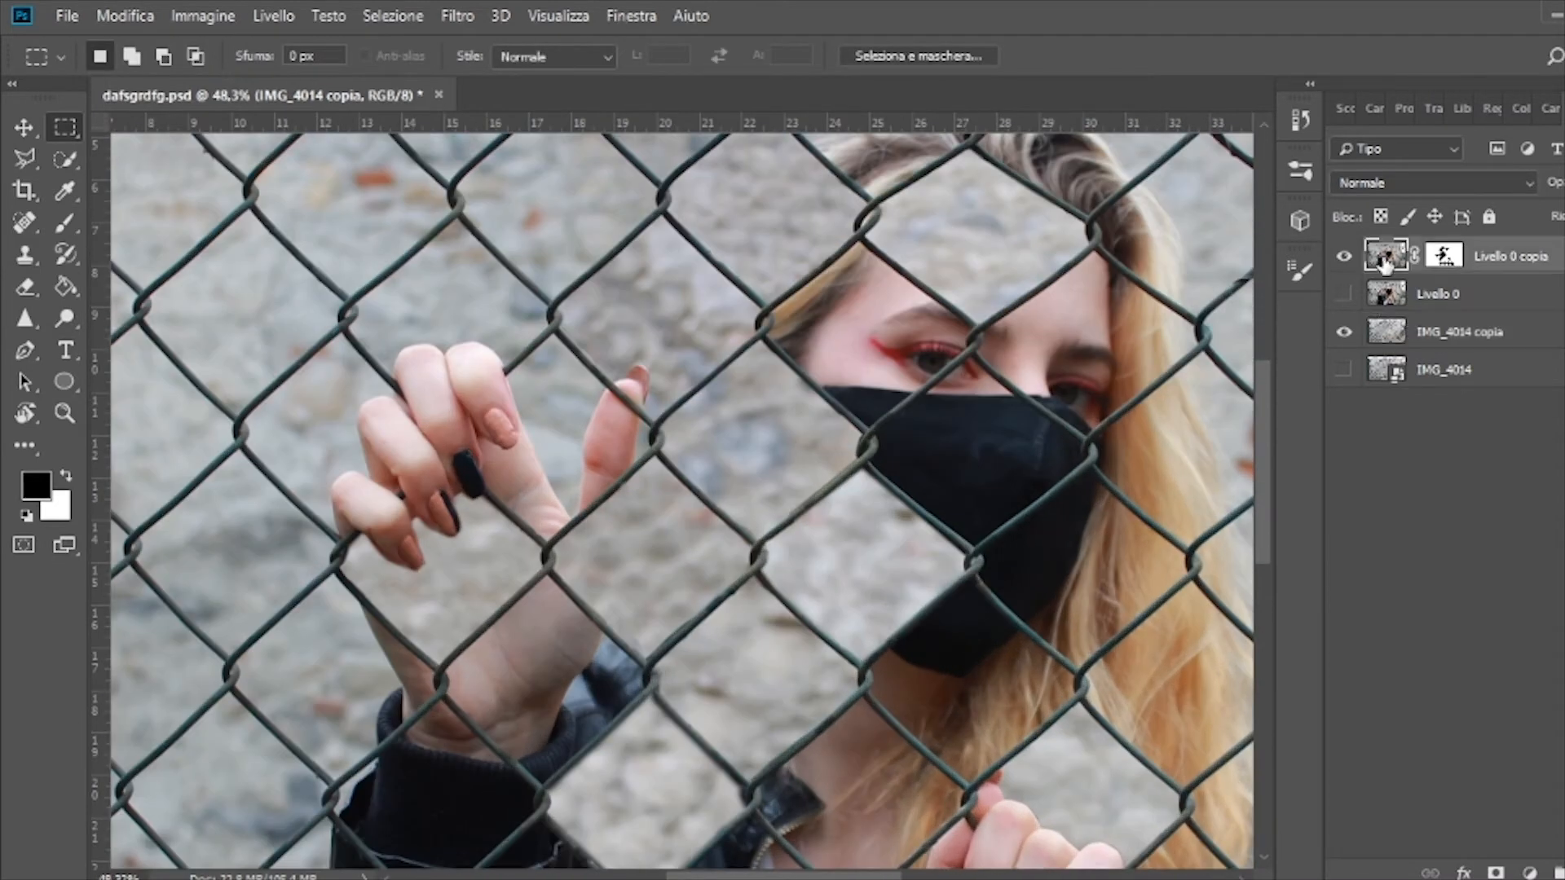
{"action": "key", "text": "w"}
{"action": "left_click", "coordinate": [985, 667]}
{"action": "scroll", "coordinate": [985, 667], "scroll_direction": "up", "scroll_amount": 3}
{"action": "mouse_move", "coordinate": [814, 676]}
{"action": "left_mouse_down", "text": "alt"}
{"action": "mouse_move", "coordinate": [913, 799]}
{"action": "mouse_move", "coordinate": [925, 843]}
{"action": "mouse_move", "coordinate": [1018, 774]}
{"action": "mouse_move", "coordinate": [1090, 632]}
{"action": "left_mouse_up", "text": "alt"}
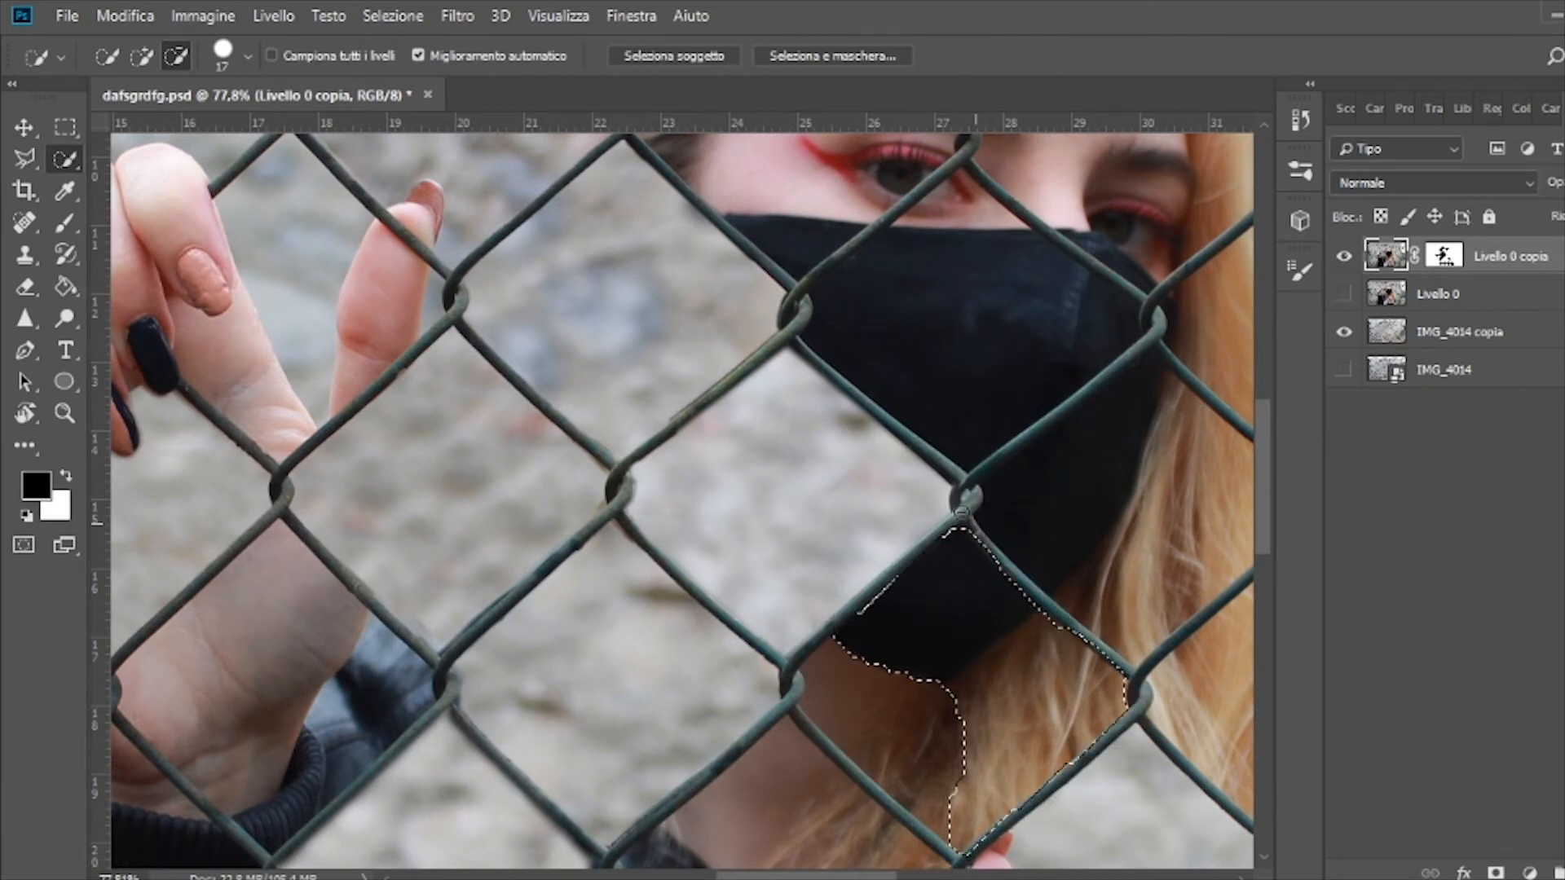
{"action": "mouse_move", "coordinate": [872, 676]}
{"action": "left_mouse_down"}
{"action": "mouse_move", "coordinate": [853, 657]}
{"action": "mouse_move", "coordinate": [815, 733]}
{"action": "left_mouse_up"}
{"action": "mouse_move", "coordinate": [1059, 619]}
{"action": "left_mouse_down"}
{"action": "mouse_move", "coordinate": [1138, 667]}
{"action": "mouse_move", "coordinate": [1081, 679]}
{"action": "left_mouse_up"}
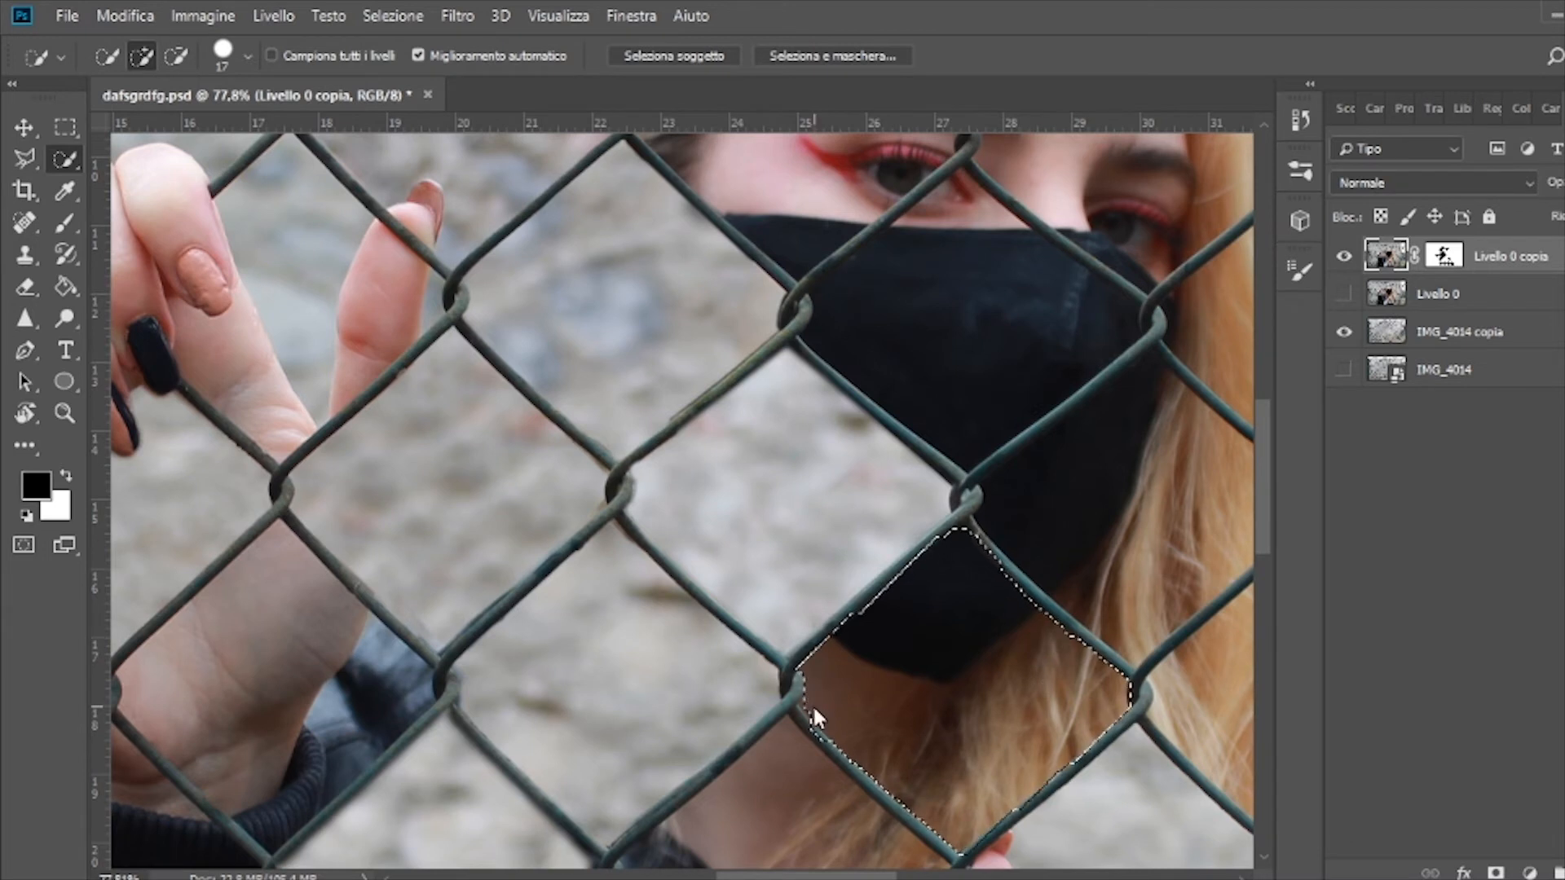
- Mask out the selected chin cell with black, and clone wall texture over the wires inside it on IMG_4014 copia
{"action": "scroll", "coordinate": [815, 717], "scroll_direction": "down", "scroll_amount": 1}
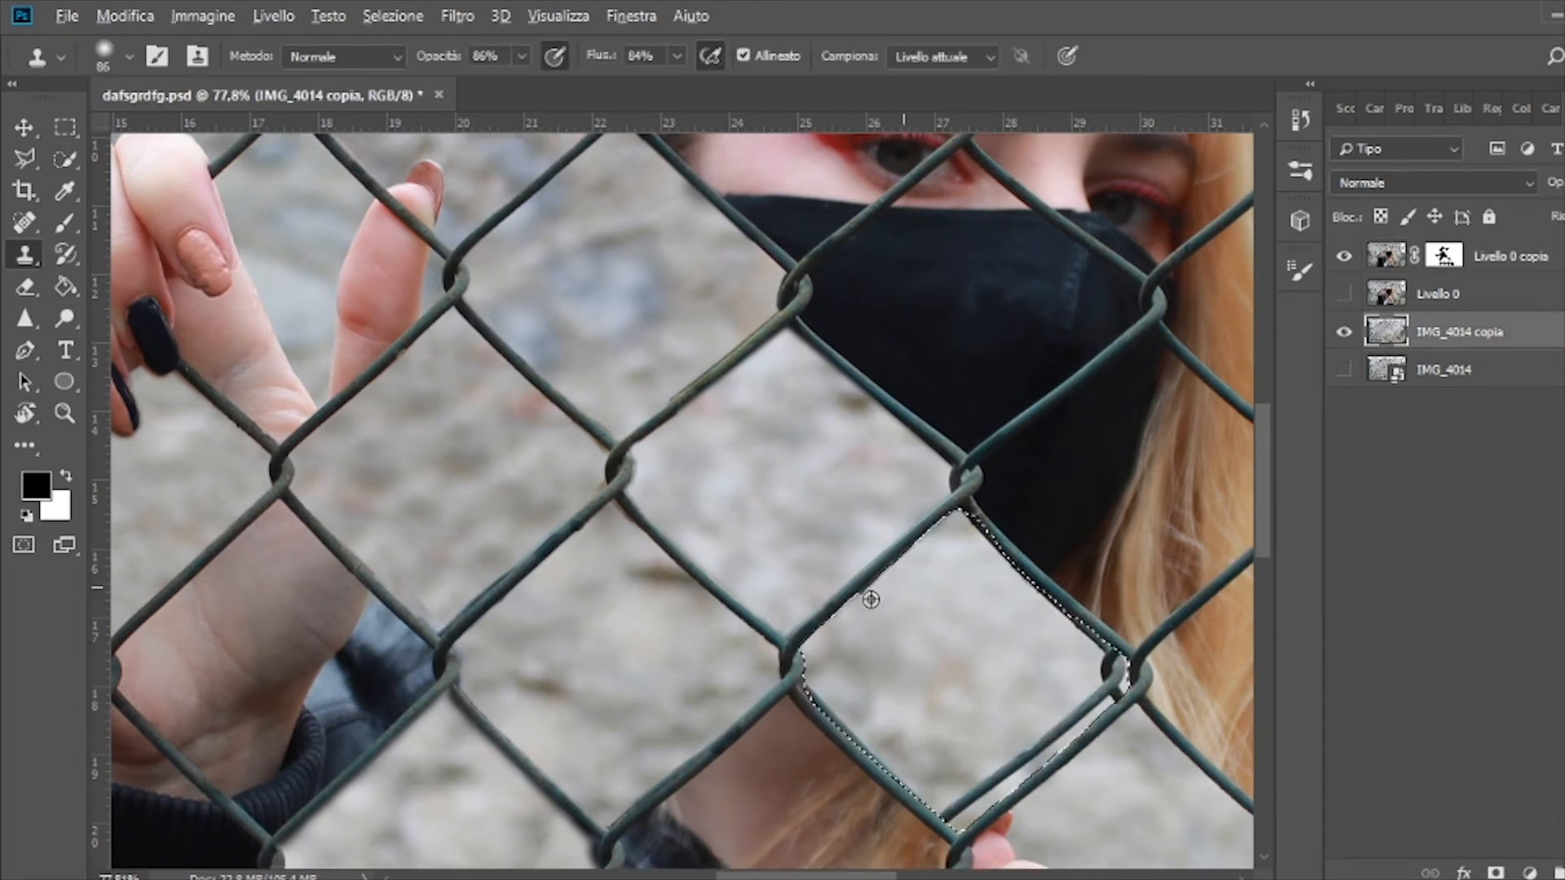
{"action": "left_click", "coordinate": [871, 599], "text": "alt"}
{"action": "mouse_move", "coordinate": [847, 807]}
{"action": "left_mouse_down"}
{"action": "mouse_move", "coordinate": [943, 775]}
{"action": "mouse_move", "coordinate": [1083, 663]}
{"action": "mouse_move", "coordinate": [978, 774]}
{"action": "mouse_move", "coordinate": [929, 797]}
{"action": "mouse_move", "coordinate": [864, 738]}
{"action": "mouse_move", "coordinate": [1023, 723]}
{"action": "mouse_move", "coordinate": [821, 637]}
{"action": "left_mouse_up"}
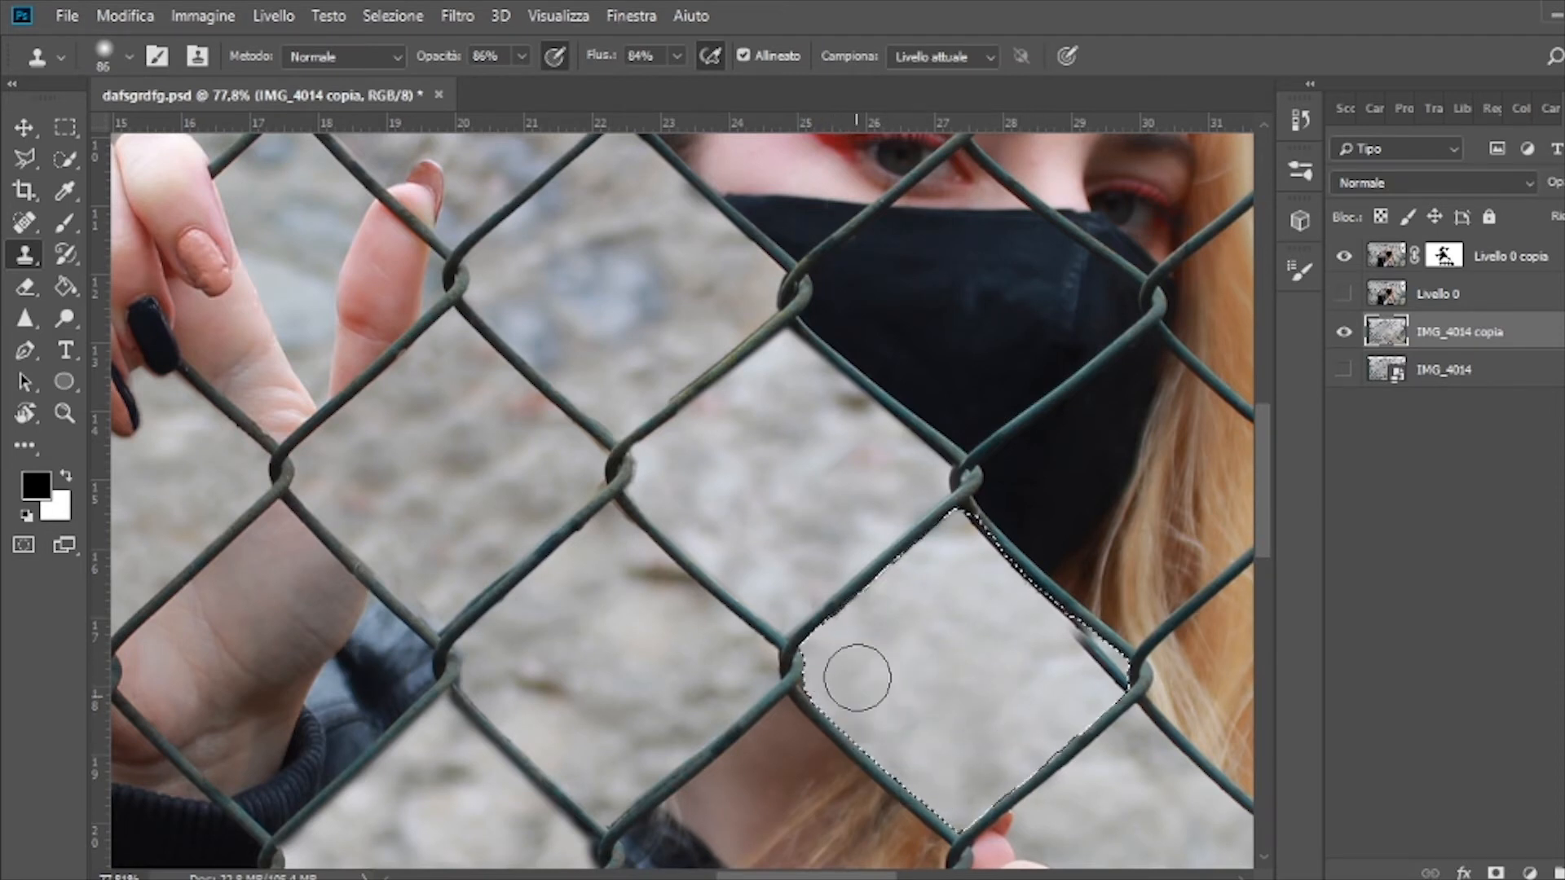
{"action": "left_click_drag", "start_coordinate": [857, 677], "coordinate": [943, 664]}
{"action": "key", "text": "ctrl+d"}
{"action": "key", "text": "m"}
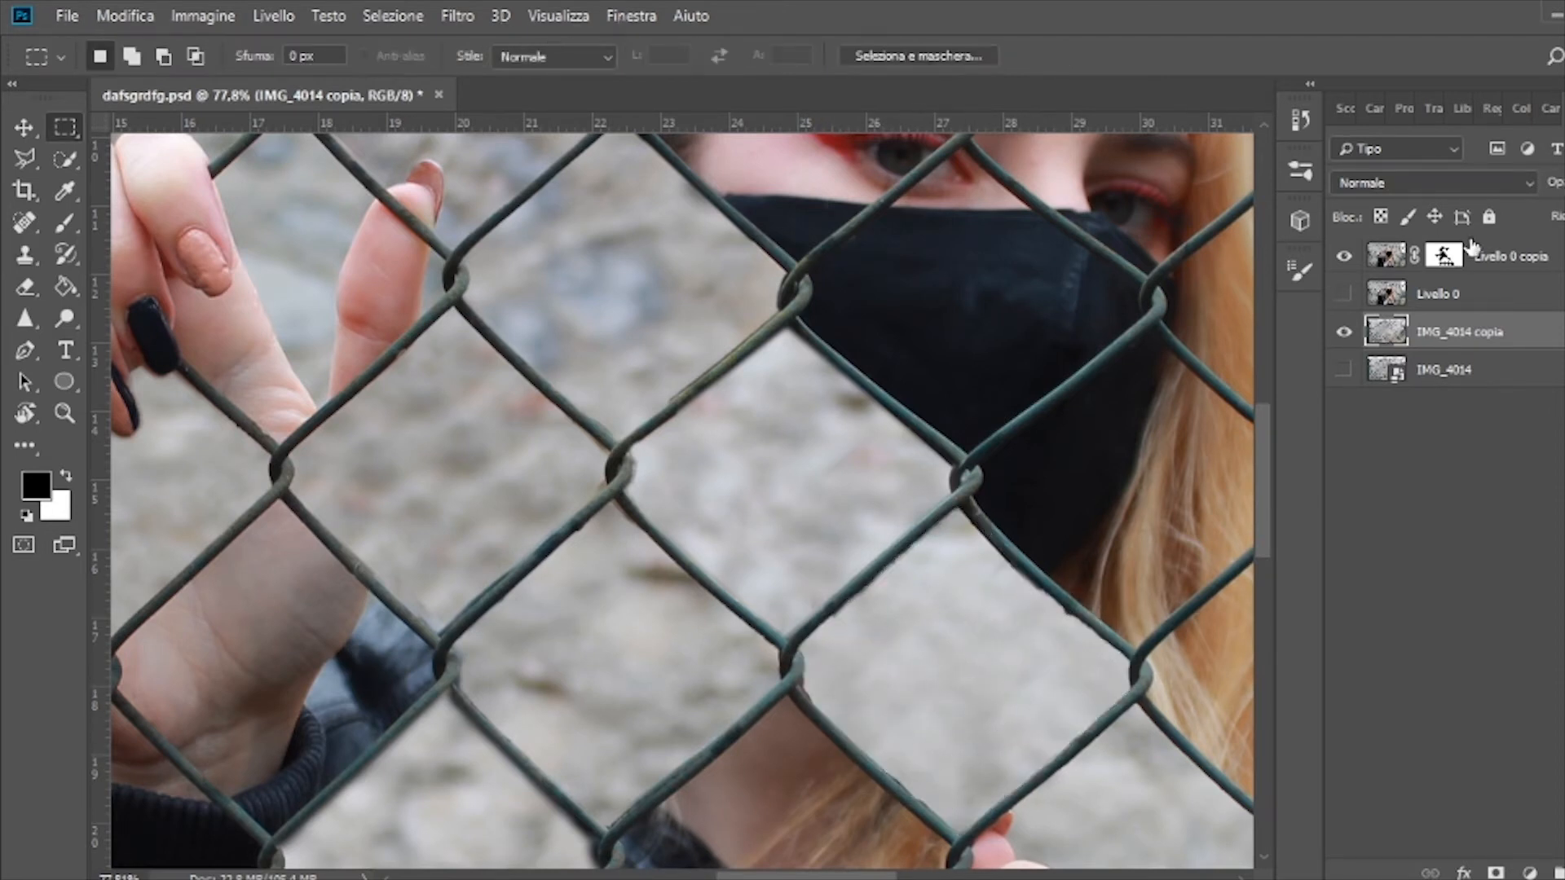
- Repair the wire edges around the chin cell on the Livello 0 copia mask with a white size 10 brush
{"action": "key", "text": "alt+]"}
{"action": "key", "text": "alt+]"}
{"action": "key", "text": "ctrl+backslash"}
{"action": "key", "text": "b"}
{"action": "key", "text": "x"}
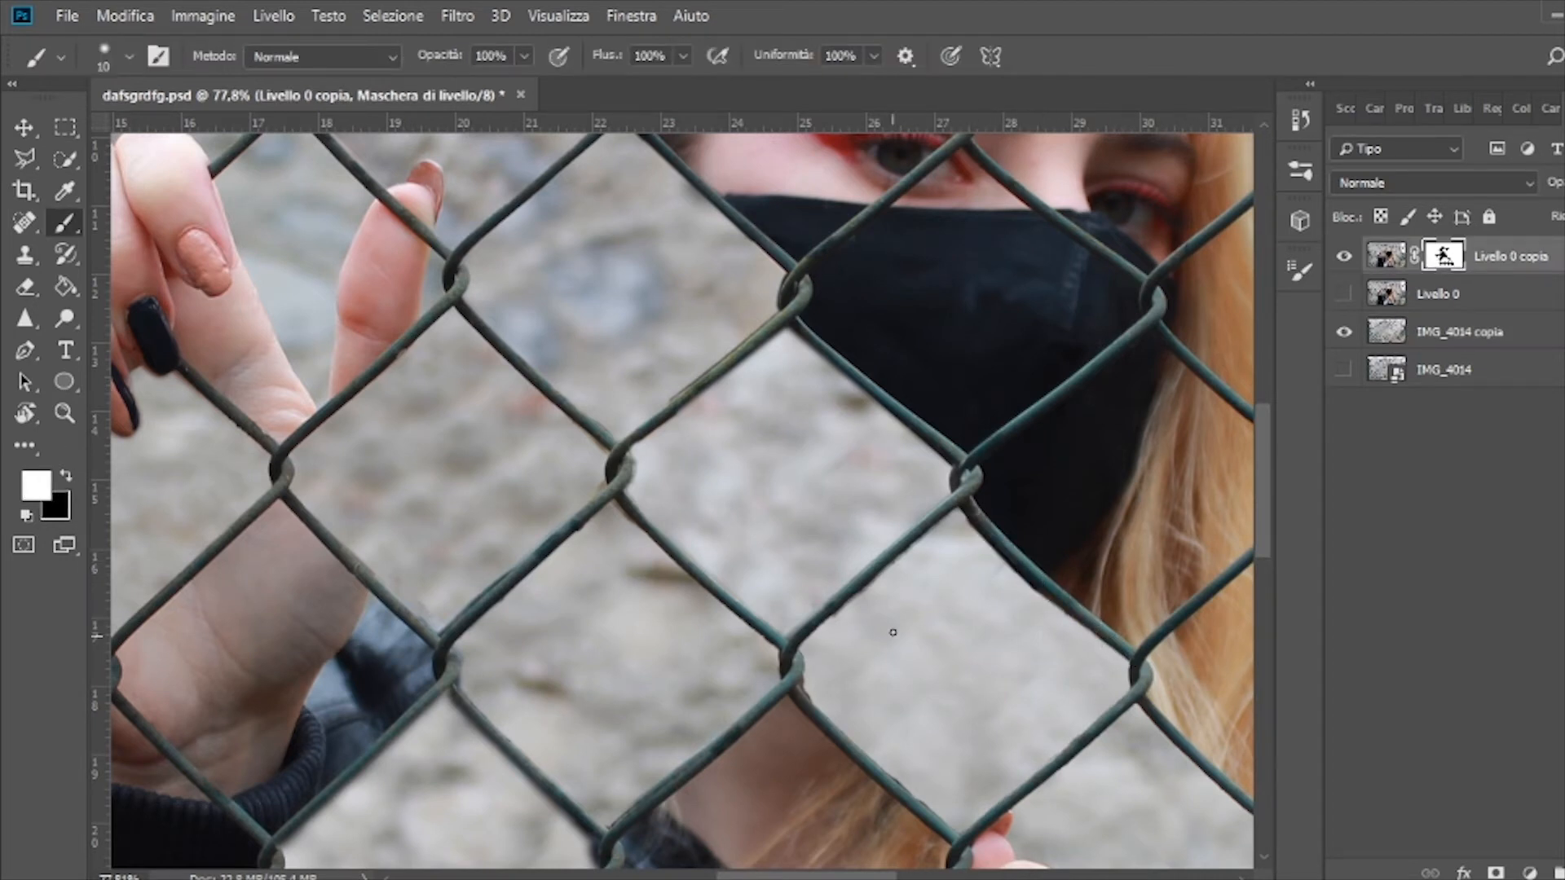
{"action": "left_click_drag", "start_coordinate": [799, 691], "coordinate": [895, 772]}
{"action": "key", "text": "x"}
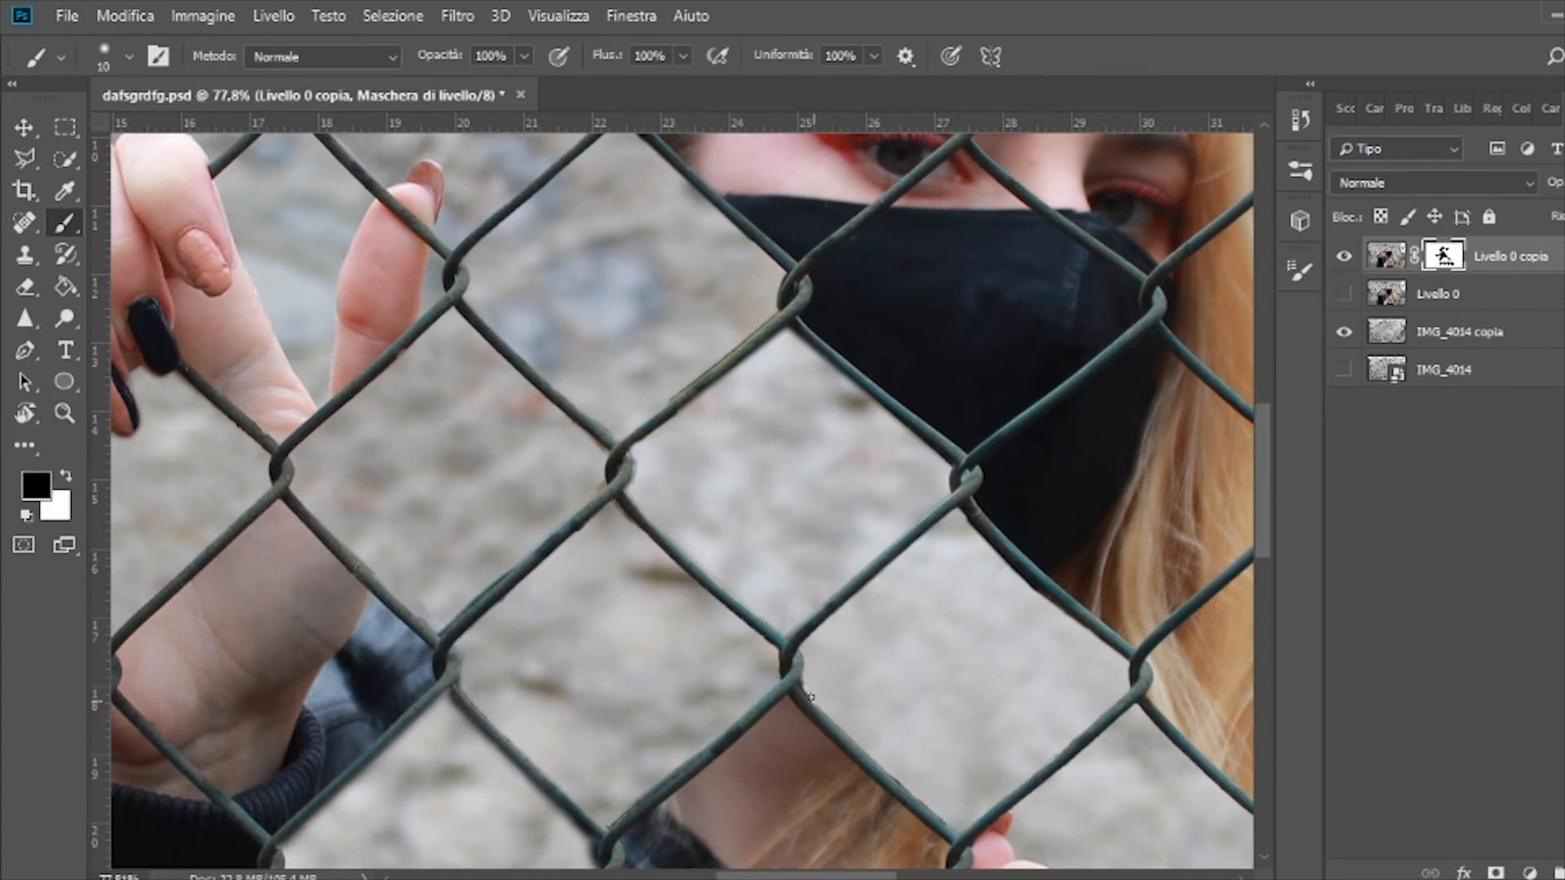
- Quick-select the fence cell over the sleeve's outer edge below the raised hand's cuff, and fill it with black on the mask
{"action": "scroll", "coordinate": [1048, 639], "scroll_direction": "down", "scroll_amount": 5}
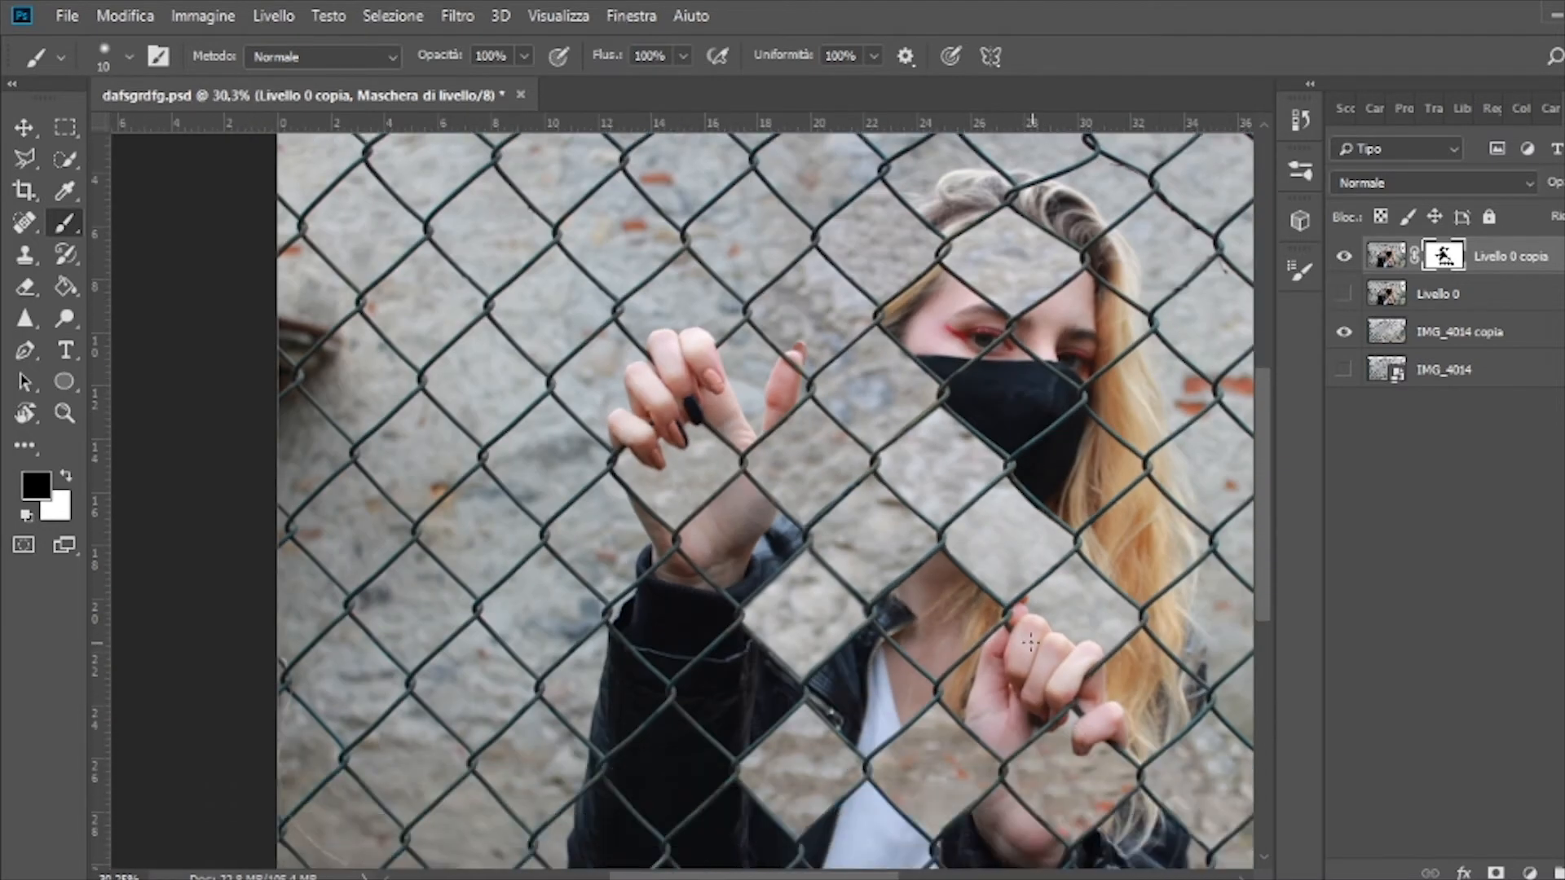
{"action": "scroll", "coordinate": [606, 570], "scroll_direction": "up", "scroll_amount": 3}
{"action": "key", "text": "w"}
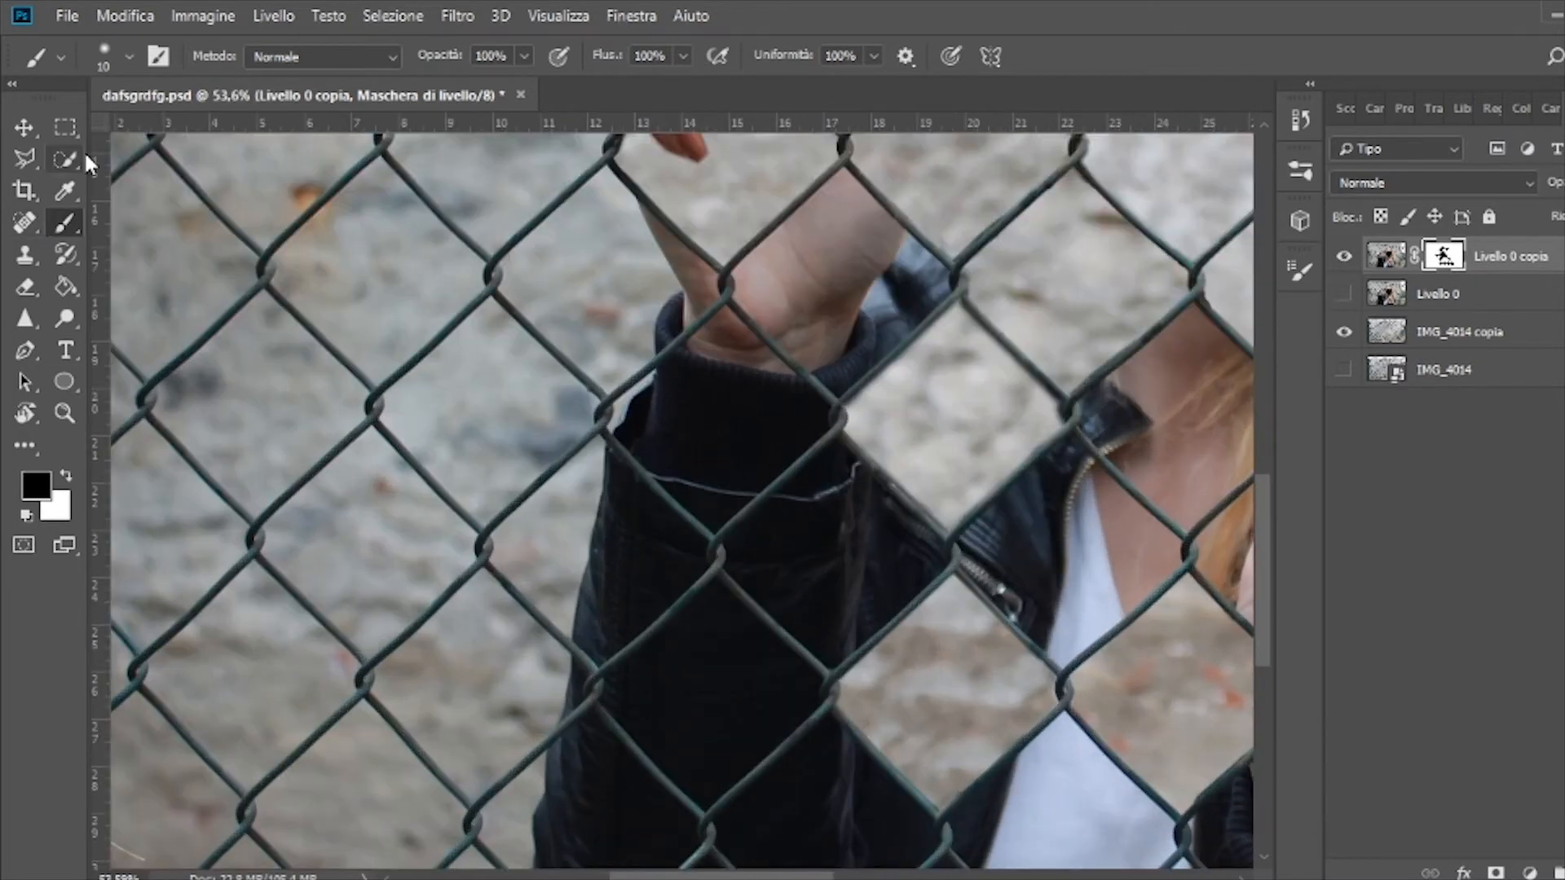
{"action": "scroll", "coordinate": [605, 548], "scroll_direction": "up", "scroll_amount": 2}
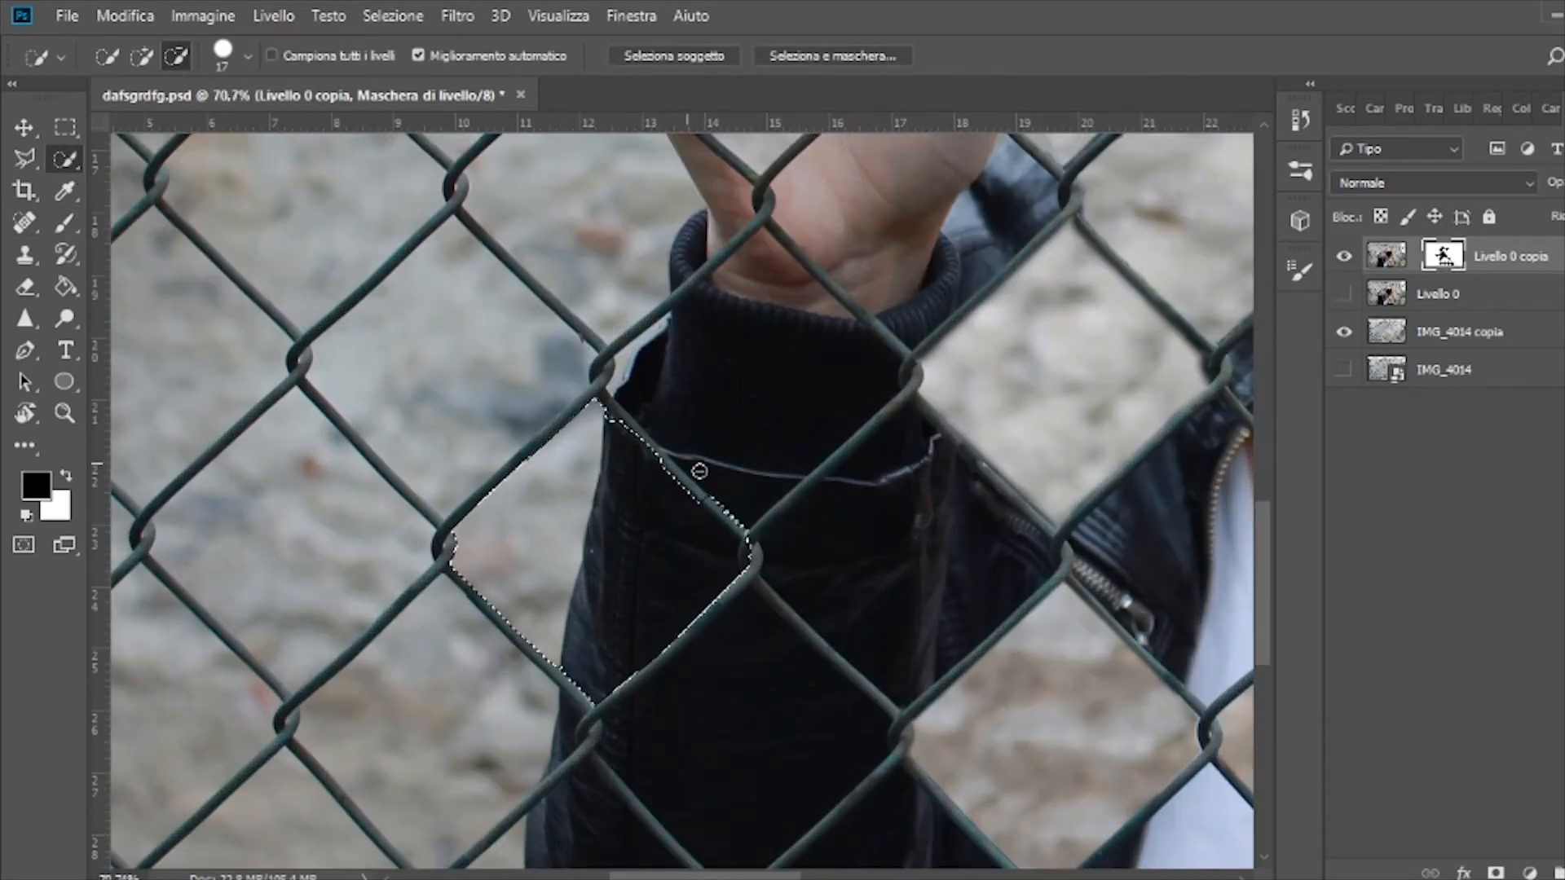
{"action": "key", "text": "alt"}
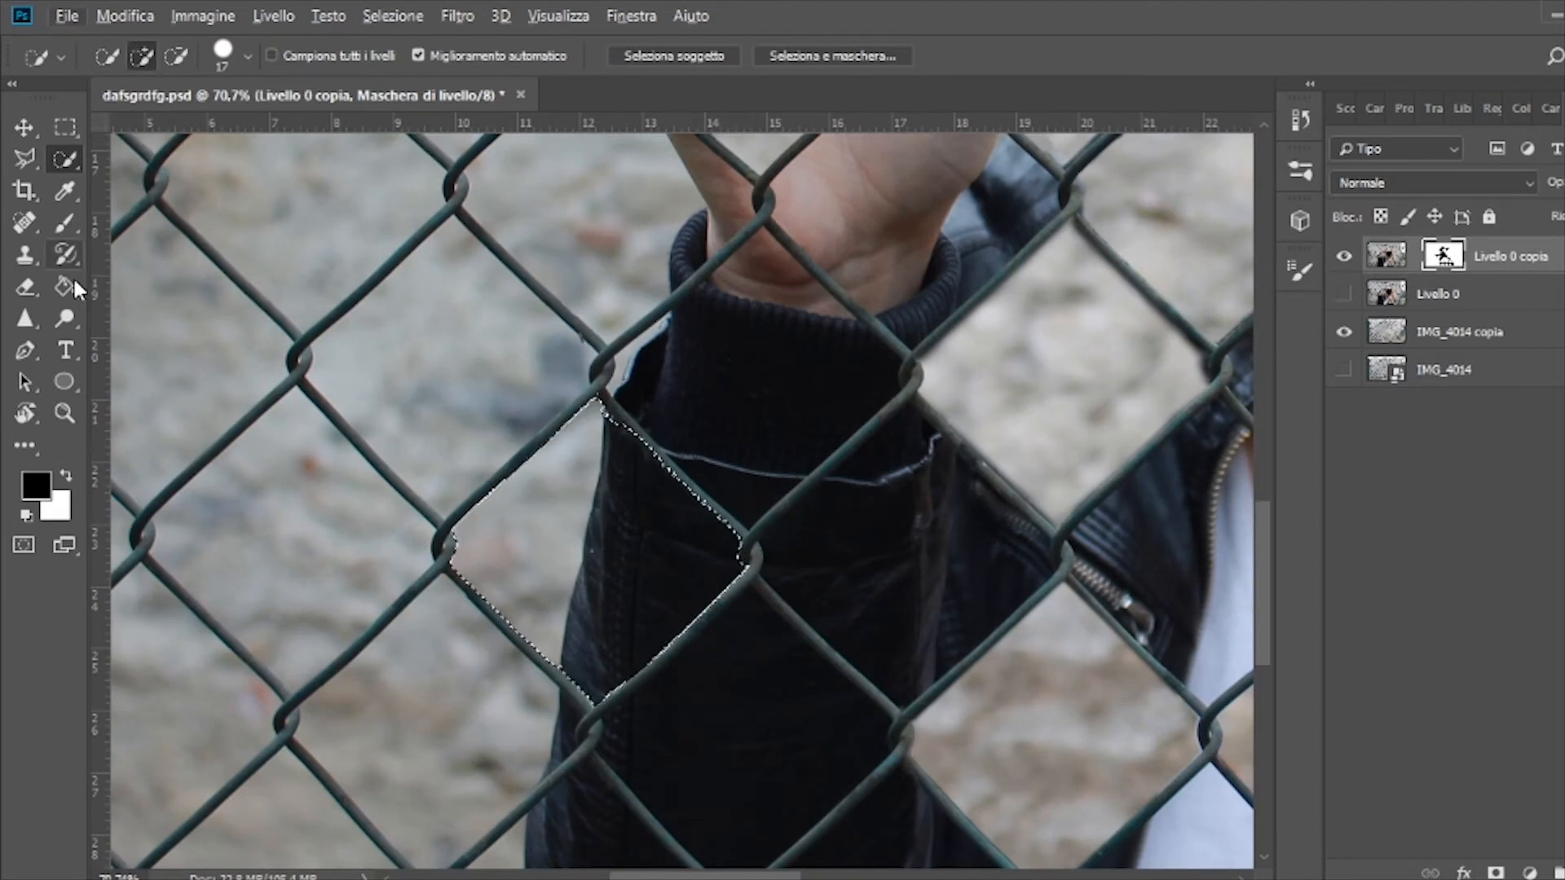
{"action": "key", "text": "alt+BackSpace"}
- Clone wall texture over the wires inside the sleeve cell below the cuff on IMG_4014 copia, and clear the selection
{"action": "key", "text": "s"}
{"action": "key", "text": "alt+bracketleft"}
{"action": "mouse_move", "coordinate": [733, 569]}
{"action": "left_mouse_down"}
{"action": "mouse_move", "coordinate": [653, 650]}
{"action": "mouse_move", "coordinate": [544, 532]}
{"action": "left_mouse_up"}
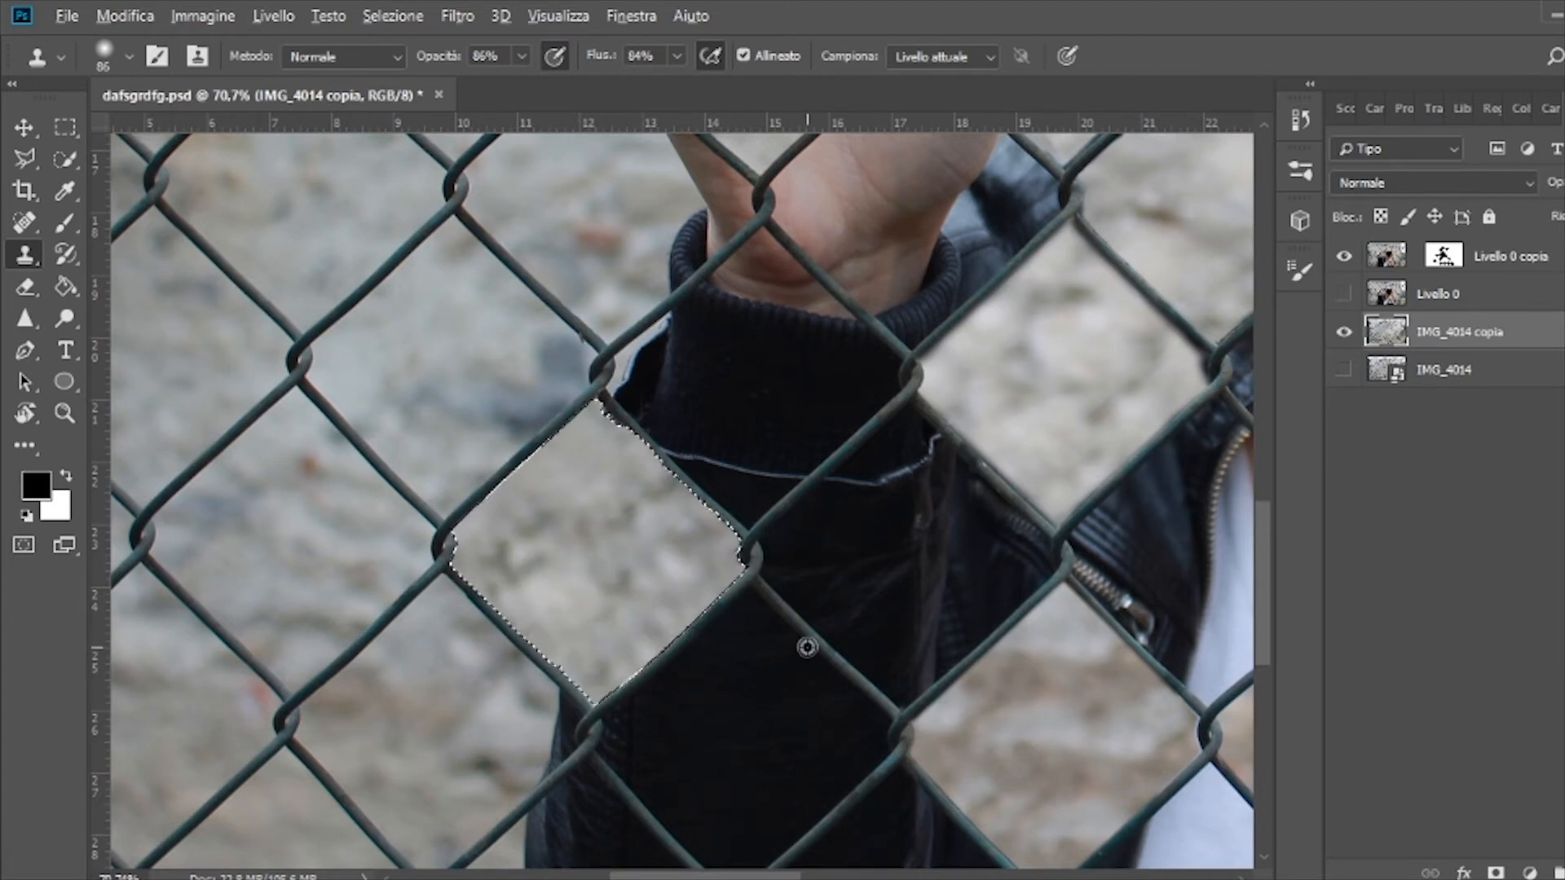
{"action": "key", "text": "m"}
{"action": "key", "text": "ctrl+d"}
- Restore the wire edges of the cell below the cuff on the Livello 0 copia mask with a white size 10 brush
{"action": "key", "text": "alt+]"}
{"action": "key", "text": "b"}
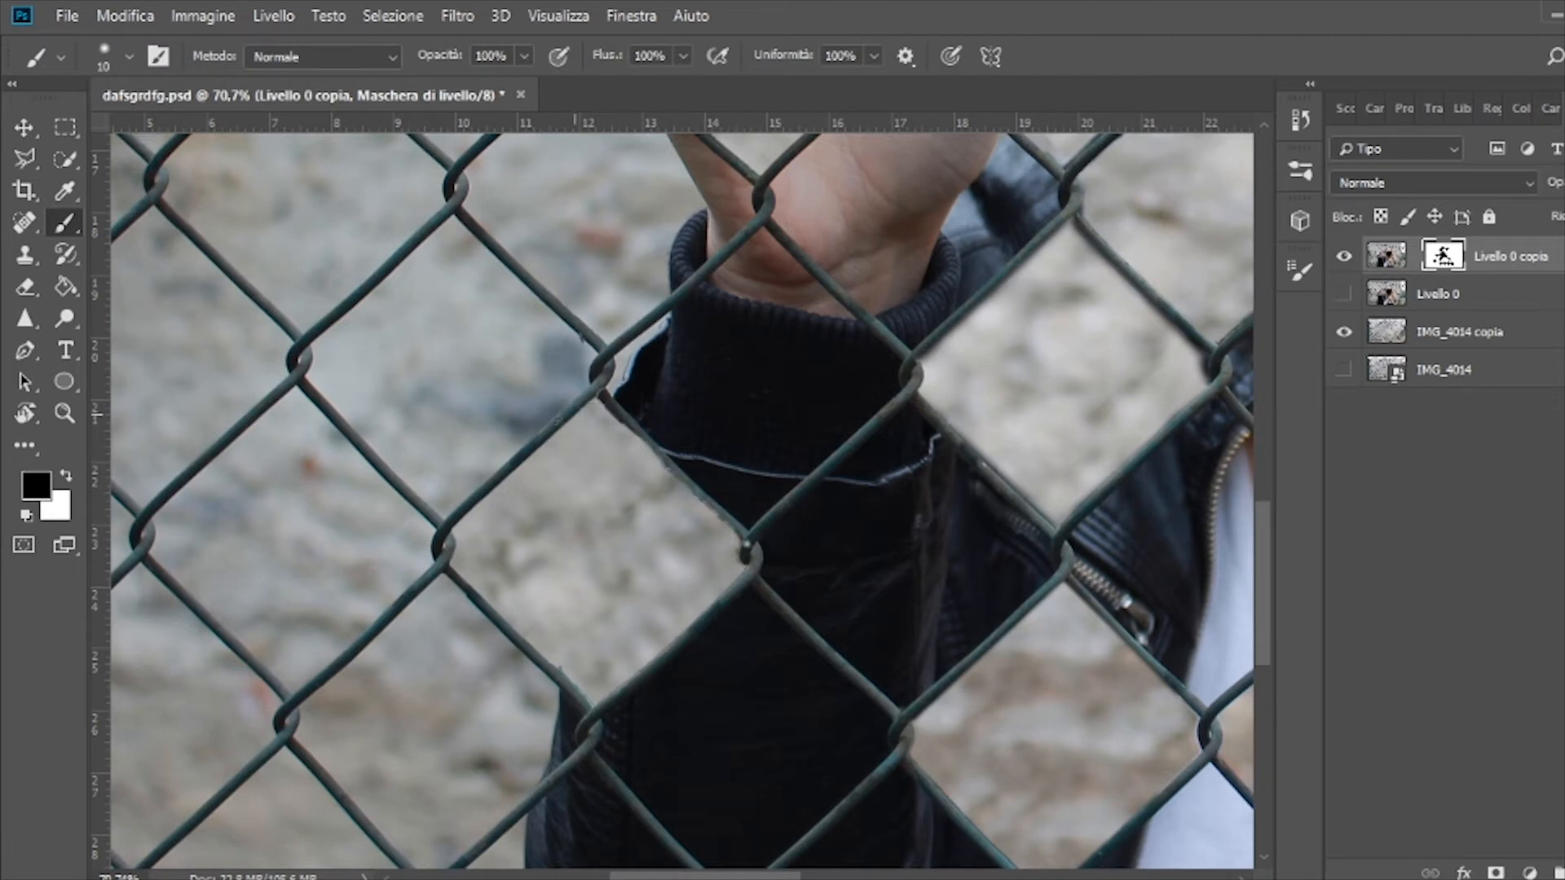
{"action": "key", "text": "x"}
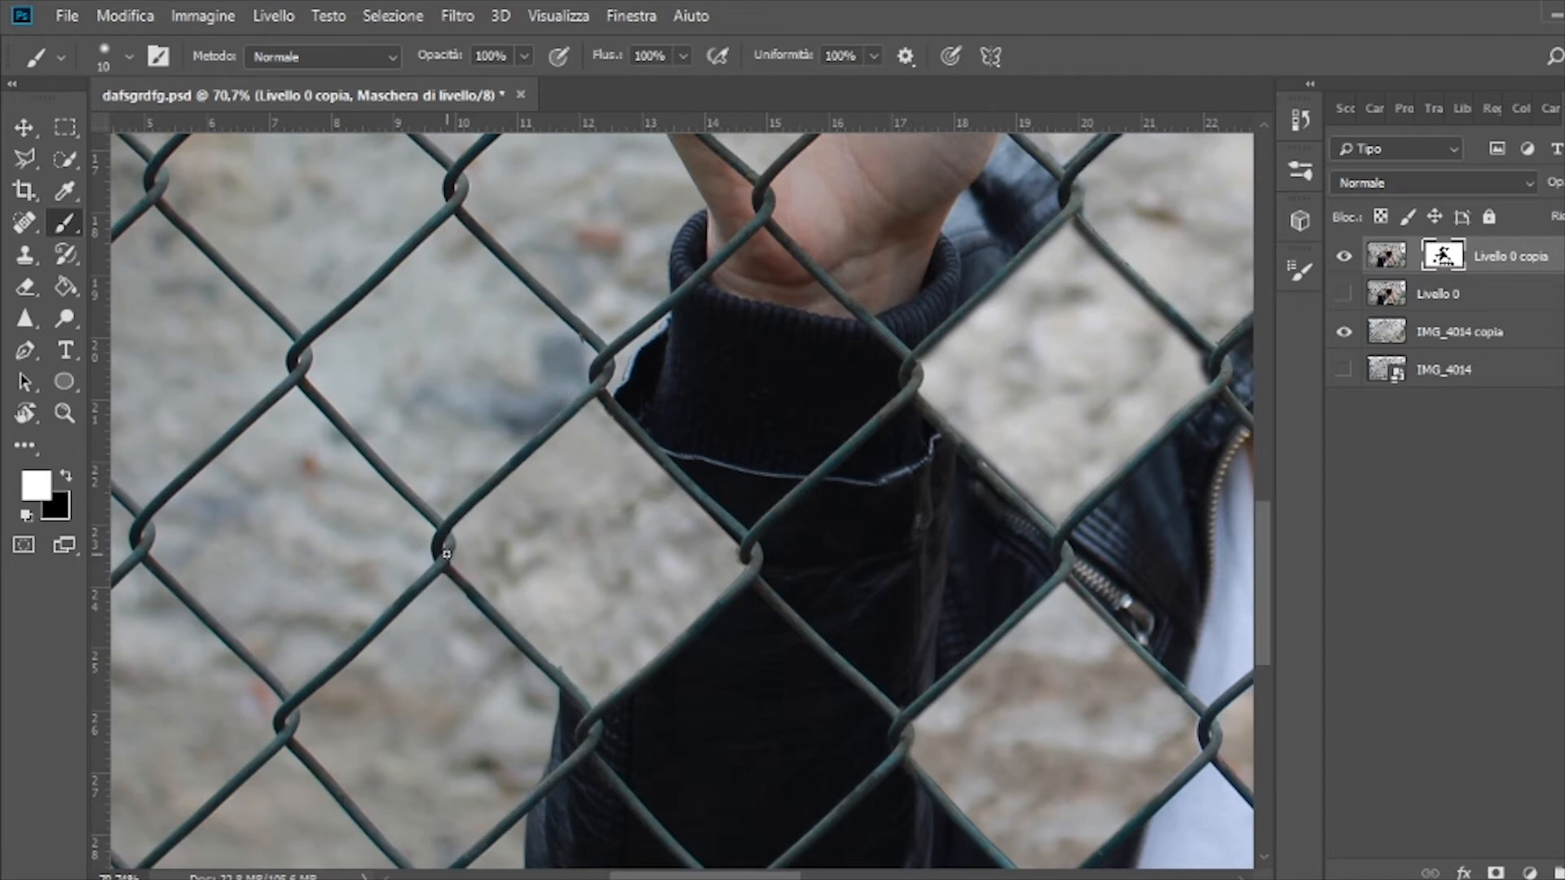
- Quick-select the fence cell over the lower sleeve's outer edge near the image's lower border, and fill it with black on the Livello 0 copia mask
{"action": "scroll", "coordinate": [620, 684], "scroll_direction": "down", "scroll_amount": 4}
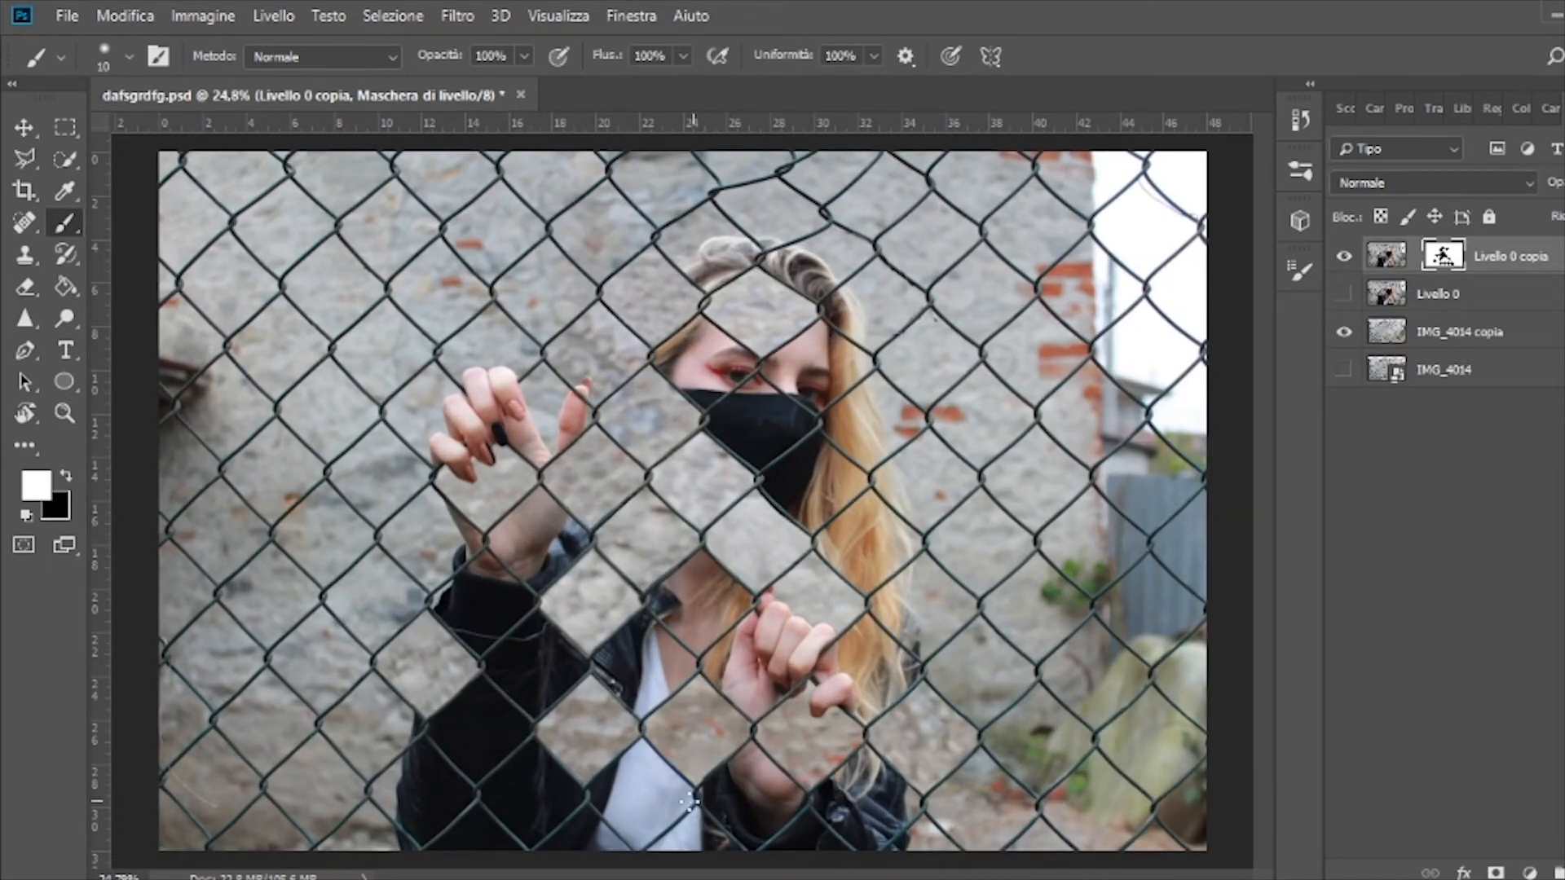
{"action": "scroll", "coordinate": [524, 765], "scroll_direction": "up", "scroll_amount": 3}
{"action": "left_click", "coordinate": [55, 172]}
{"action": "key", "text": "ctrl+2"}
{"action": "key", "text": "x"}
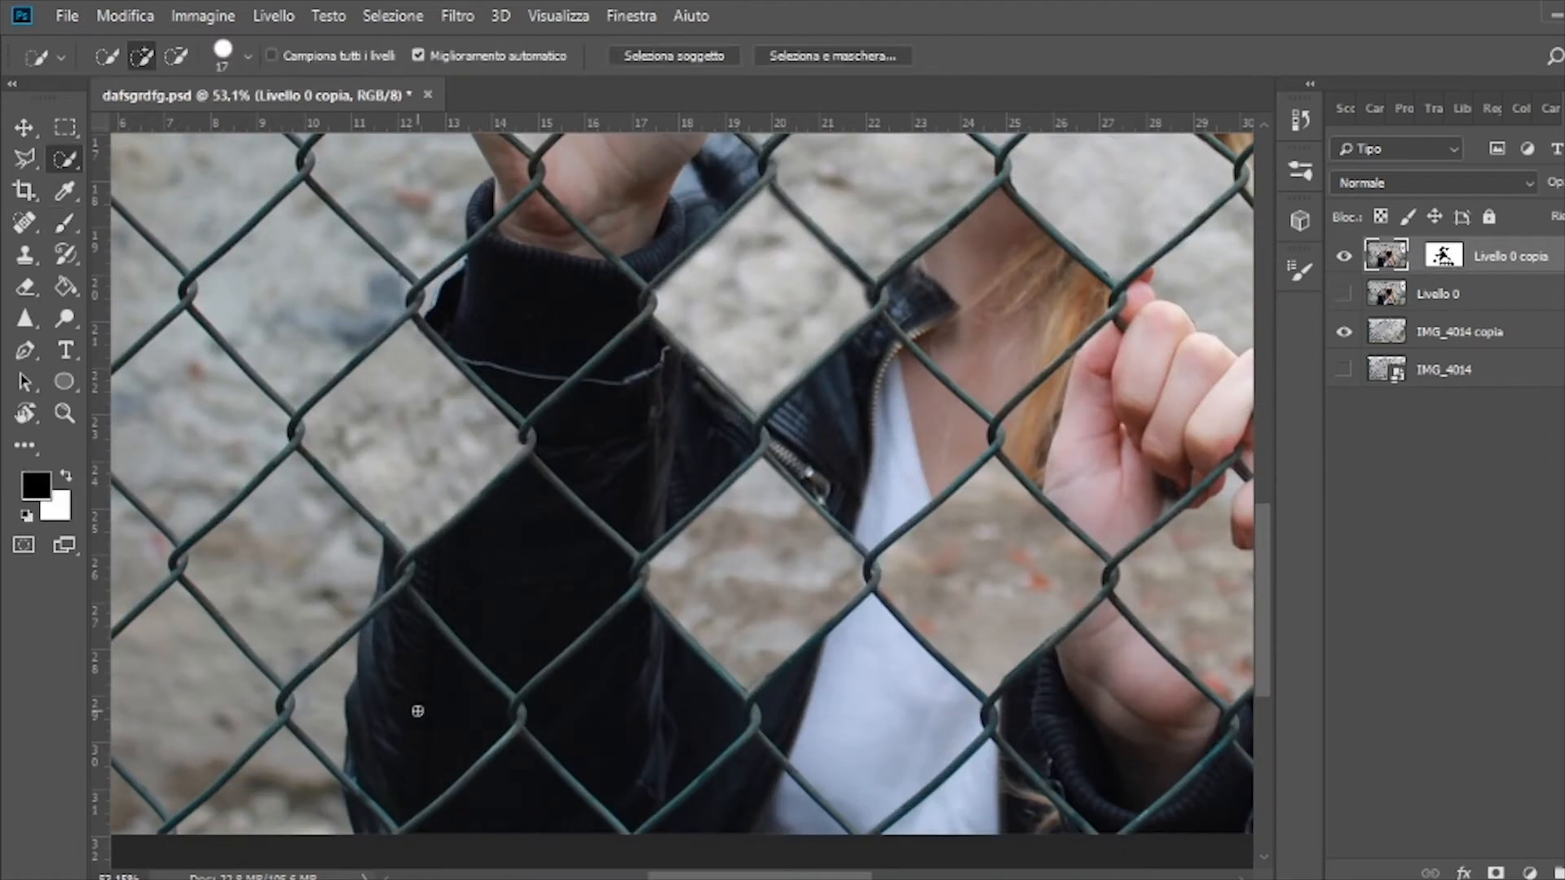
{"action": "scroll", "coordinate": [402, 650], "scroll_direction": "up", "scroll_amount": 2}
{"action": "mouse_move", "coordinate": [408, 652]}
{"action": "left_mouse_down"}
{"action": "mouse_move", "coordinate": [477, 623]}
{"action": "mouse_move", "coordinate": [559, 751]}
{"action": "mouse_move", "coordinate": [391, 603]}
{"action": "mouse_move", "coordinate": [336, 622]}
{"action": "mouse_move", "coordinate": [402, 600]}
{"action": "left_mouse_up"}
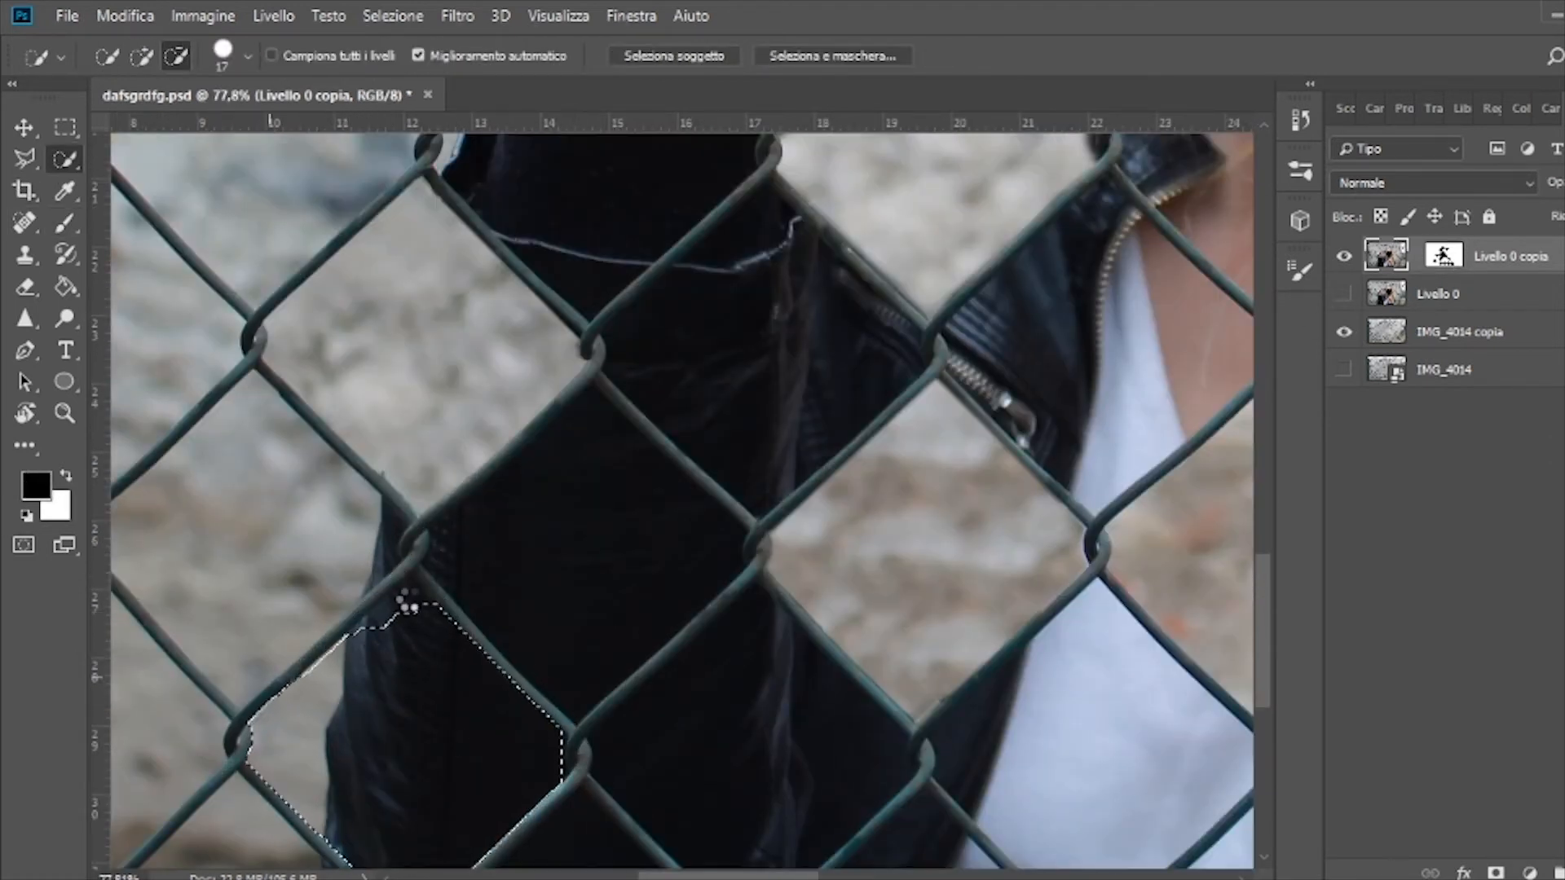
{"action": "scroll", "coordinate": [426, 684], "scroll_direction": "down", "scroll_amount": 2}
{"action": "key", "text": "g"}
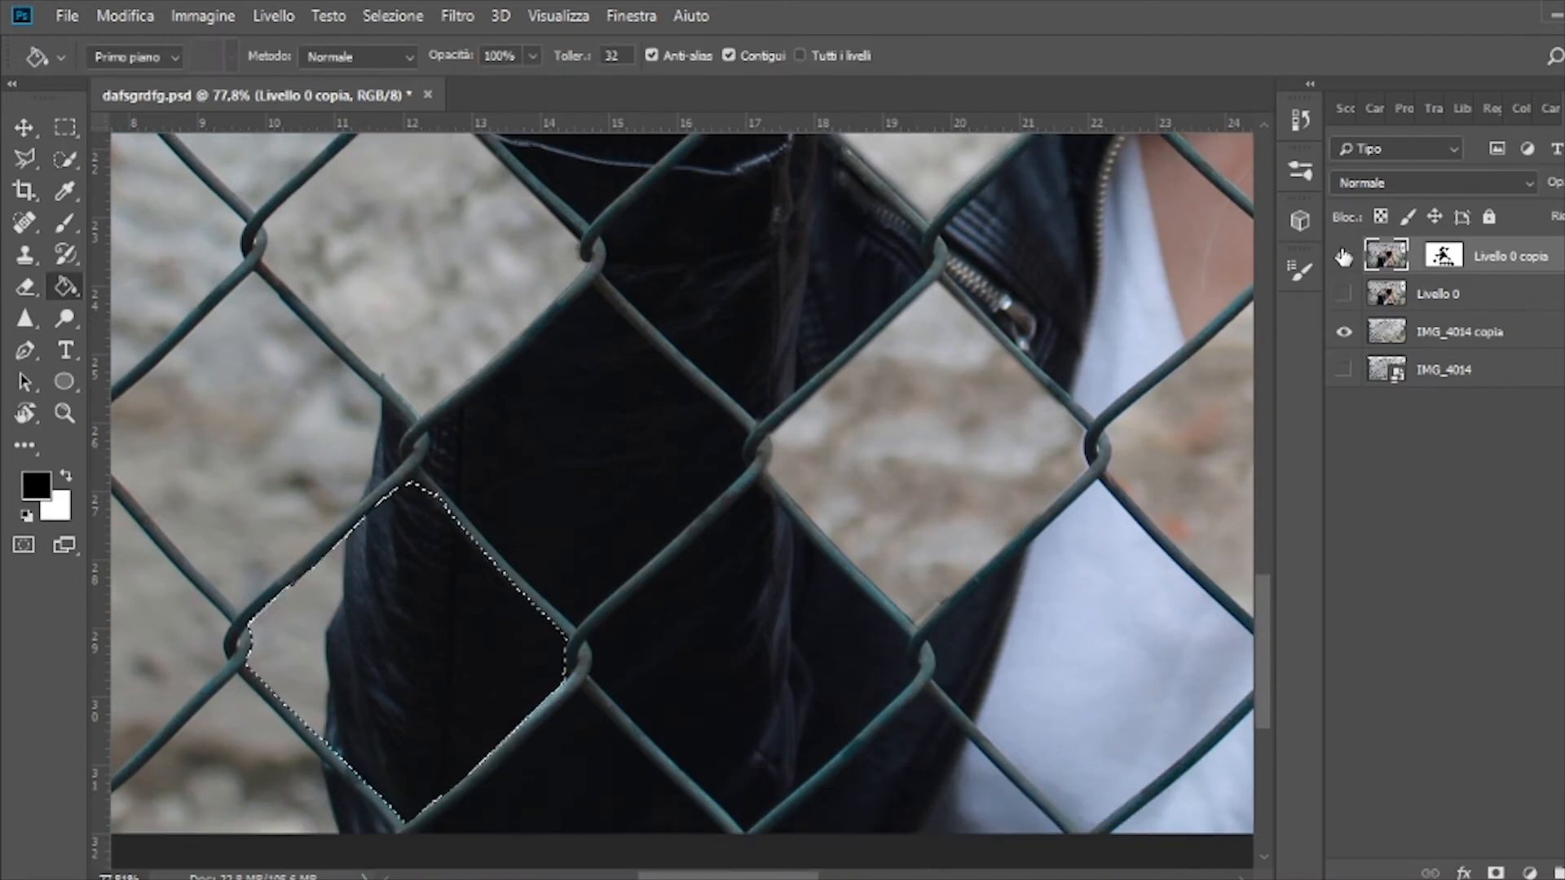
{"action": "key", "text": "ctrl+backslash"}
{"action": "key", "text": "x"}
{"action": "left_click", "coordinate": [440, 595]}
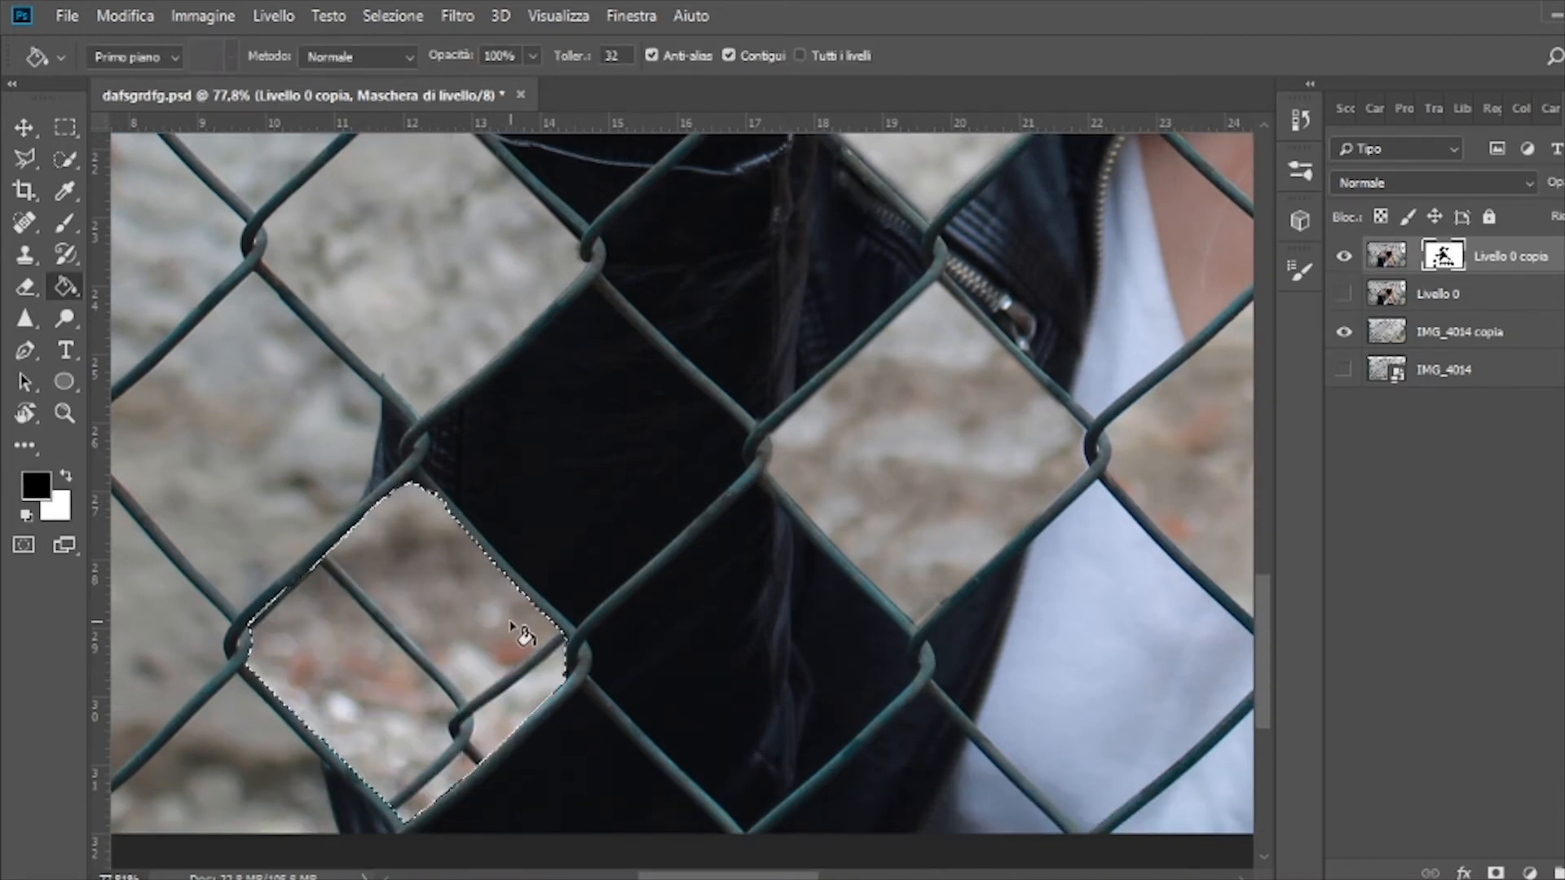
- Clone wall texture over the wires showing inside the lower sleeve cell on IMG_4014 copia, and clear the selection
{"action": "key", "text": "s"}
{"action": "left_click", "coordinate": [1458, 332]}
{"action": "left_click_drag", "start_coordinate": [462, 705], "coordinate": [374, 603]}
{"action": "mouse_move", "coordinate": [344, 721]}
{"action": "left_mouse_down"}
{"action": "mouse_move", "coordinate": [401, 796]}
{"action": "mouse_move", "coordinate": [505, 718]}
{"action": "mouse_move", "coordinate": [479, 674]}
{"action": "left_mouse_up"}
{"action": "key", "text": "m"}
{"action": "key", "text": "ctrl+d"}
- Restore the upper-right wire edge of the lower sleeve cell on the Livello 0 copia mask with a white size 10 brush
{"action": "key", "text": "b"}
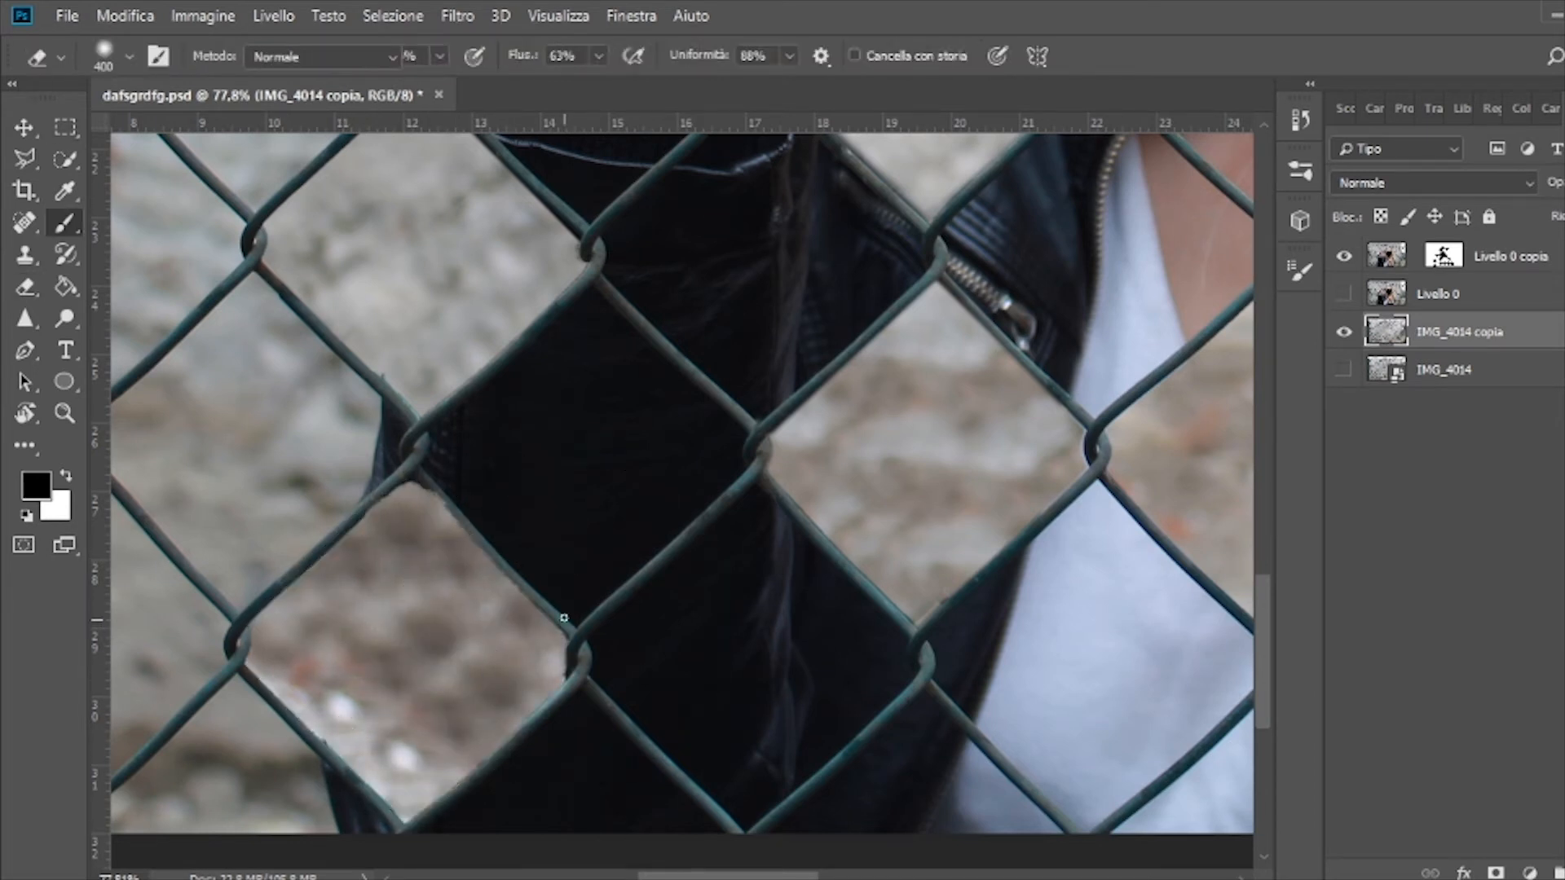
{"action": "key", "text": "alt+]"}
{"action": "key", "text": "x"}
{"action": "left_click_drag", "start_coordinate": [450, 493], "coordinate": [527, 608]}
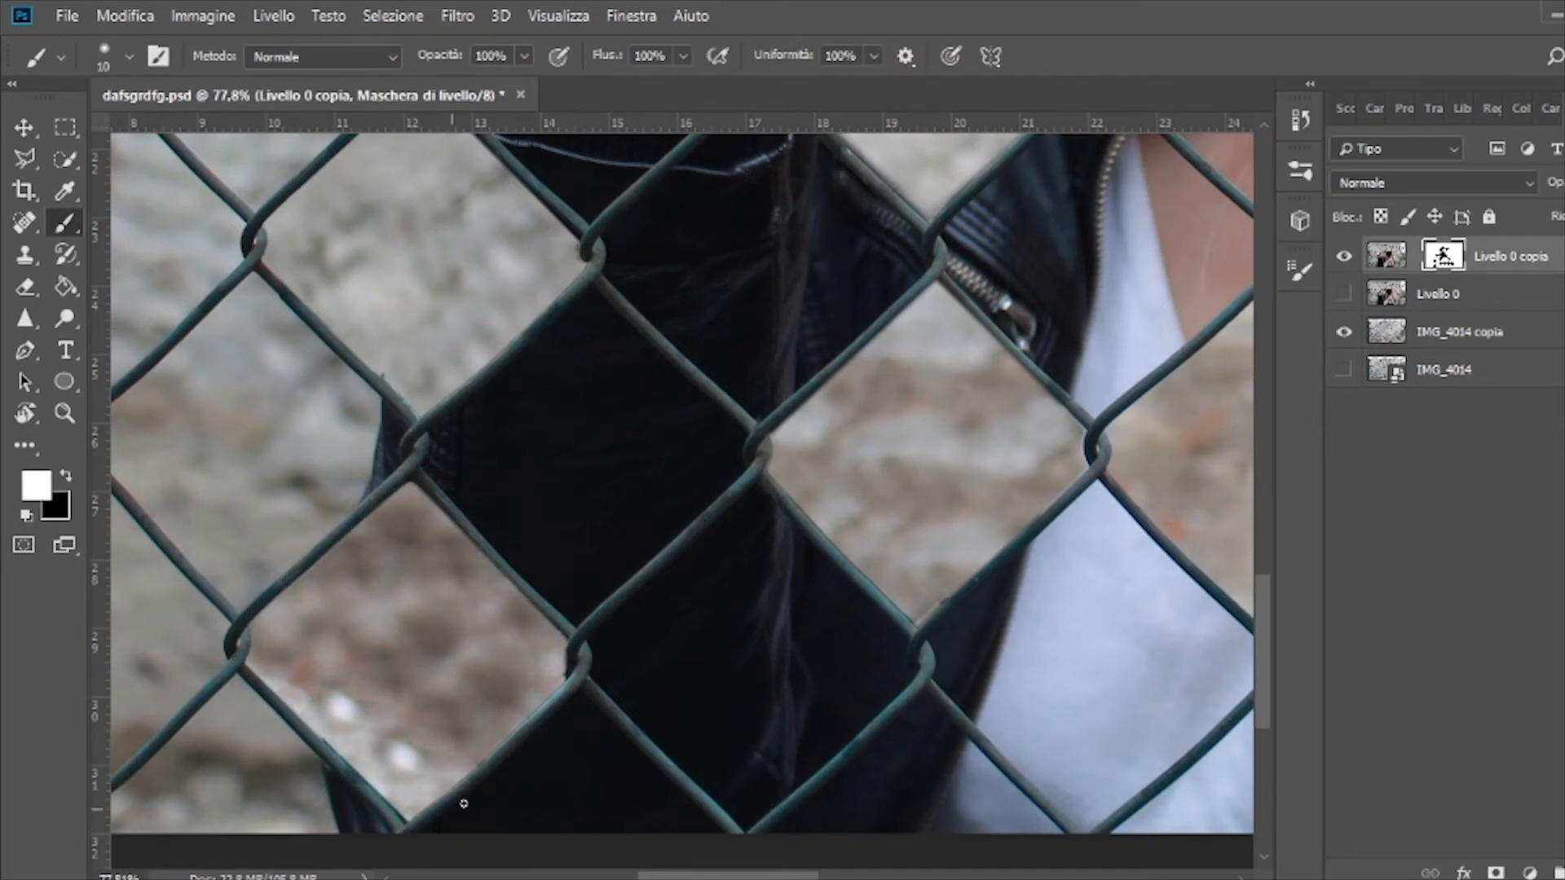
- Quick-select the fence cell between the raised hand's cuff and the jacket zipper, and fill it with black on the Livello 0 copia mask
{"action": "scroll", "coordinate": [528, 502], "scroll_direction": "down", "scroll_amount": 5}
{"action": "scroll", "coordinate": [528, 503], "scroll_direction": "up", "scroll_amount": 6}
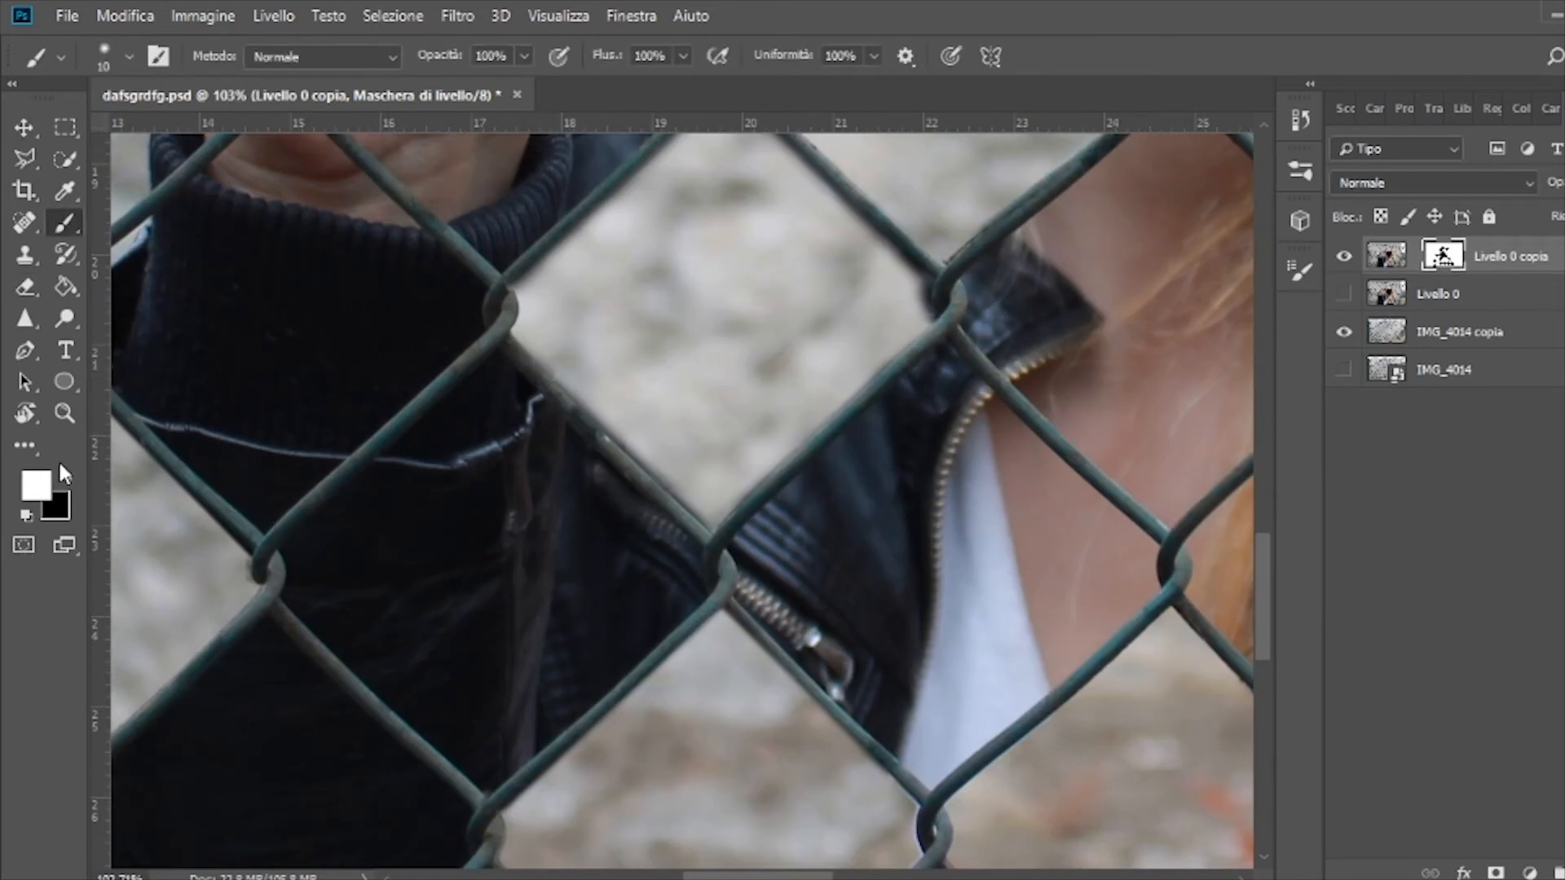
{"action": "left_click", "coordinate": [64, 474]}
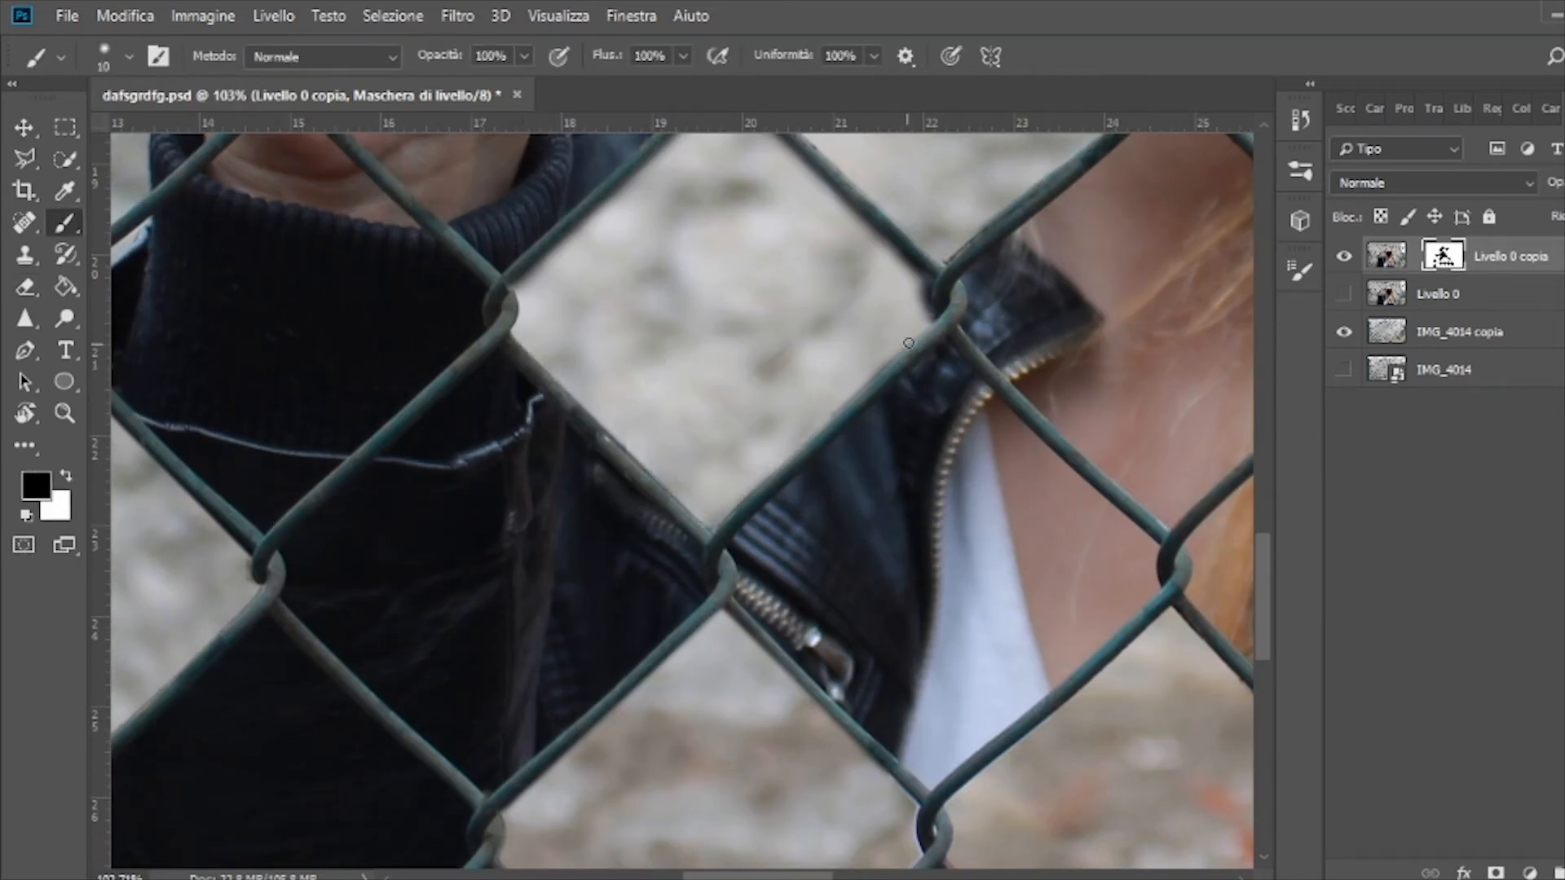
{"action": "scroll", "coordinate": [848, 335], "scroll_direction": "down", "scroll_amount": 1}
{"action": "scroll", "coordinate": [636, 447], "scroll_direction": "up", "scroll_amount": 2}
{"action": "key", "text": "x"}
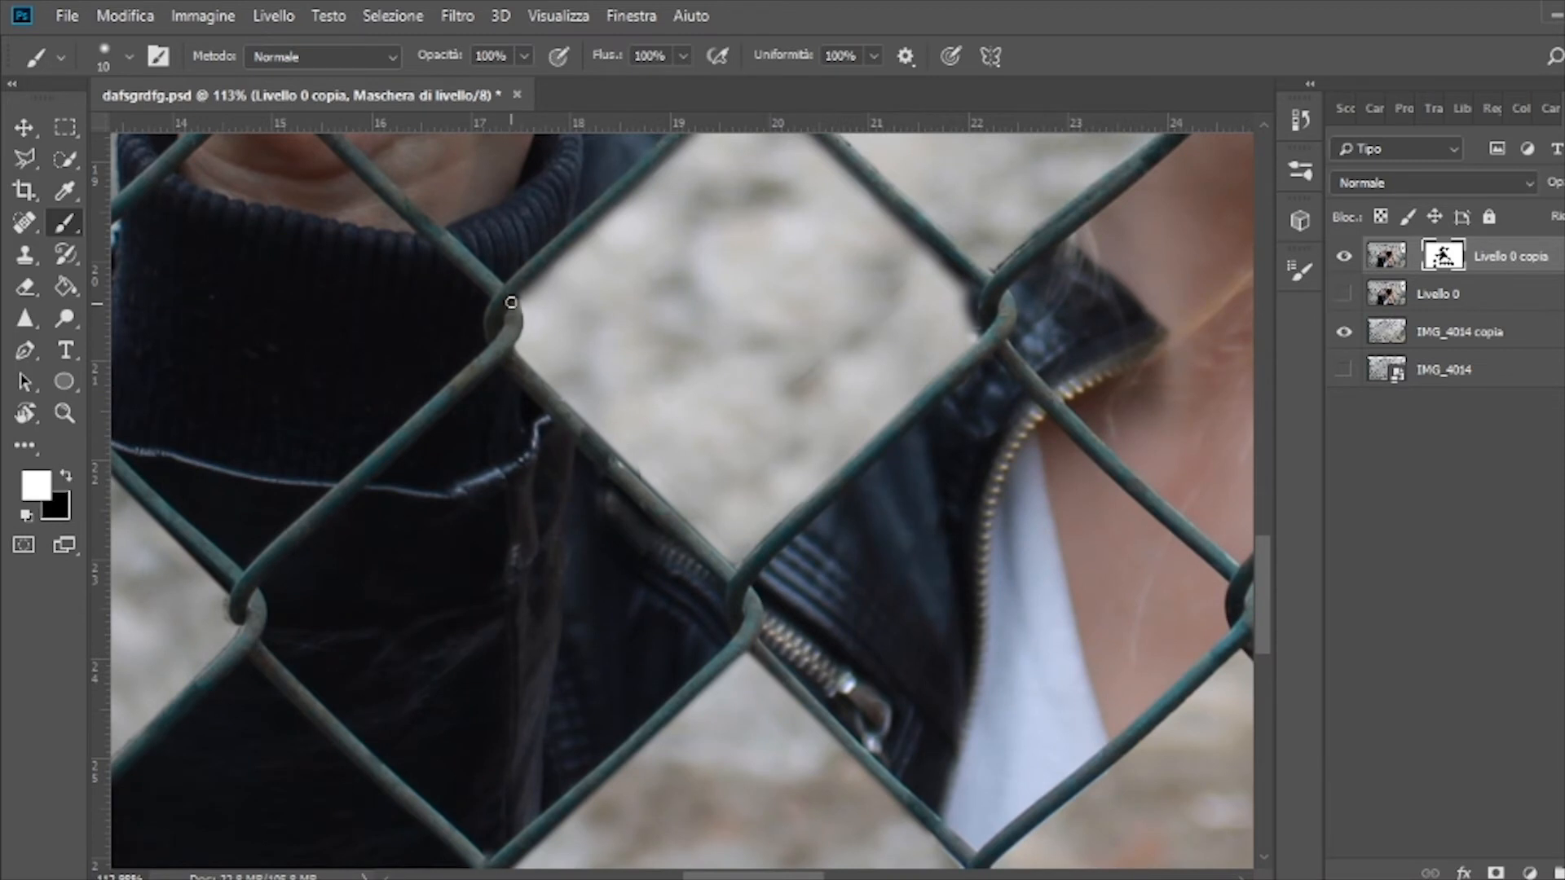
{"action": "scroll", "coordinate": [510, 306], "scroll_direction": "down", "scroll_amount": 2}
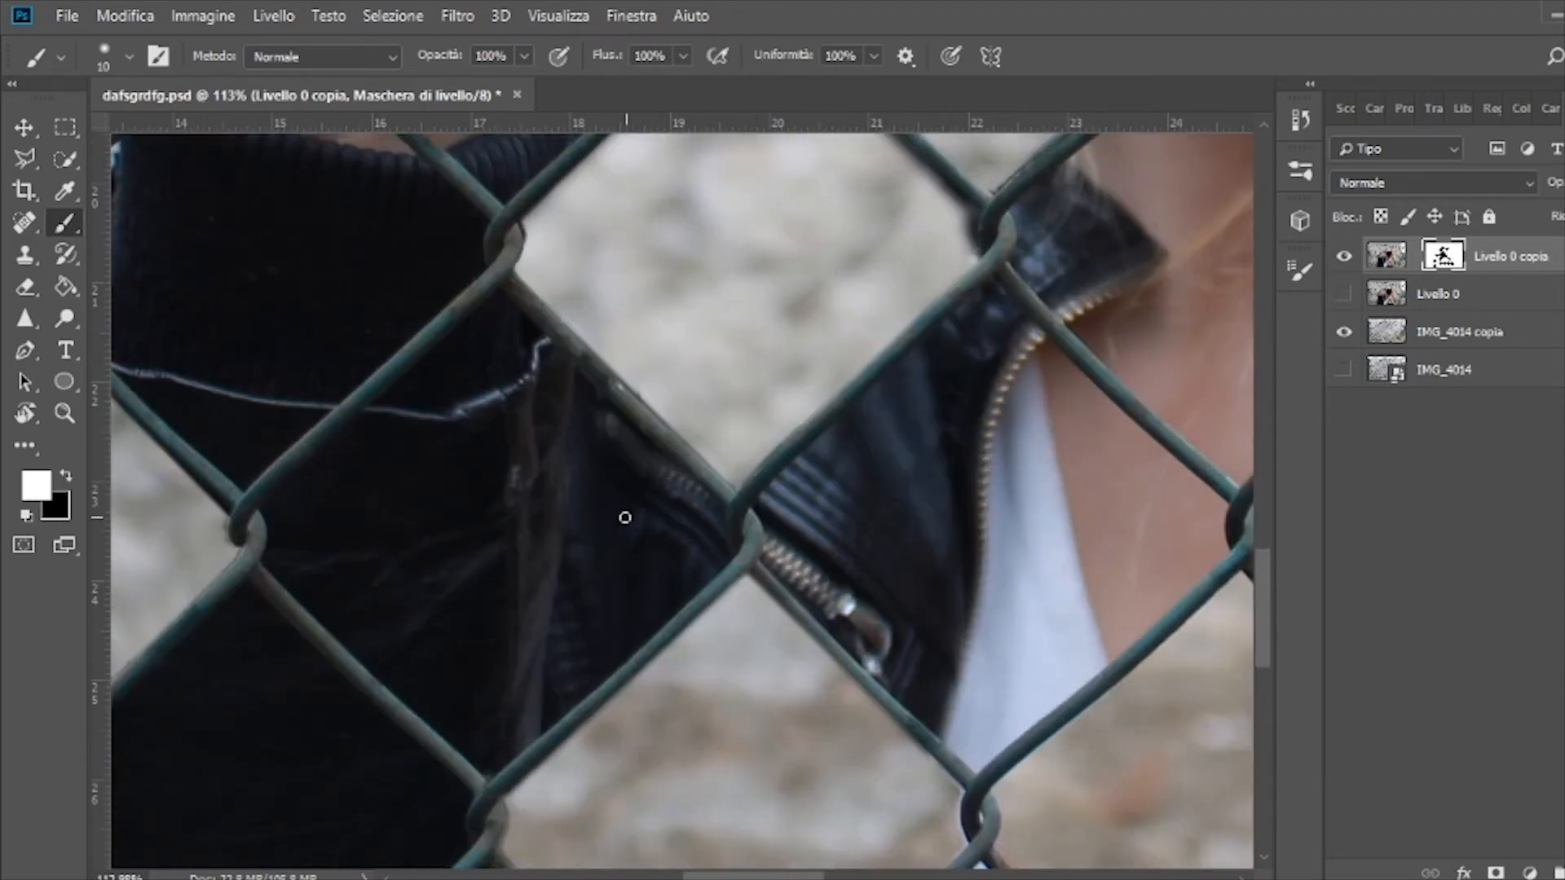
{"action": "key", "text": "w"}
{"action": "mouse_move", "coordinate": [624, 517]}
{"action": "left_mouse_down"}
{"action": "mouse_move", "coordinate": [466, 462]}
{"action": "mouse_move", "coordinate": [491, 264]}
{"action": "mouse_move", "coordinate": [361, 392]}
{"action": "left_mouse_up"}
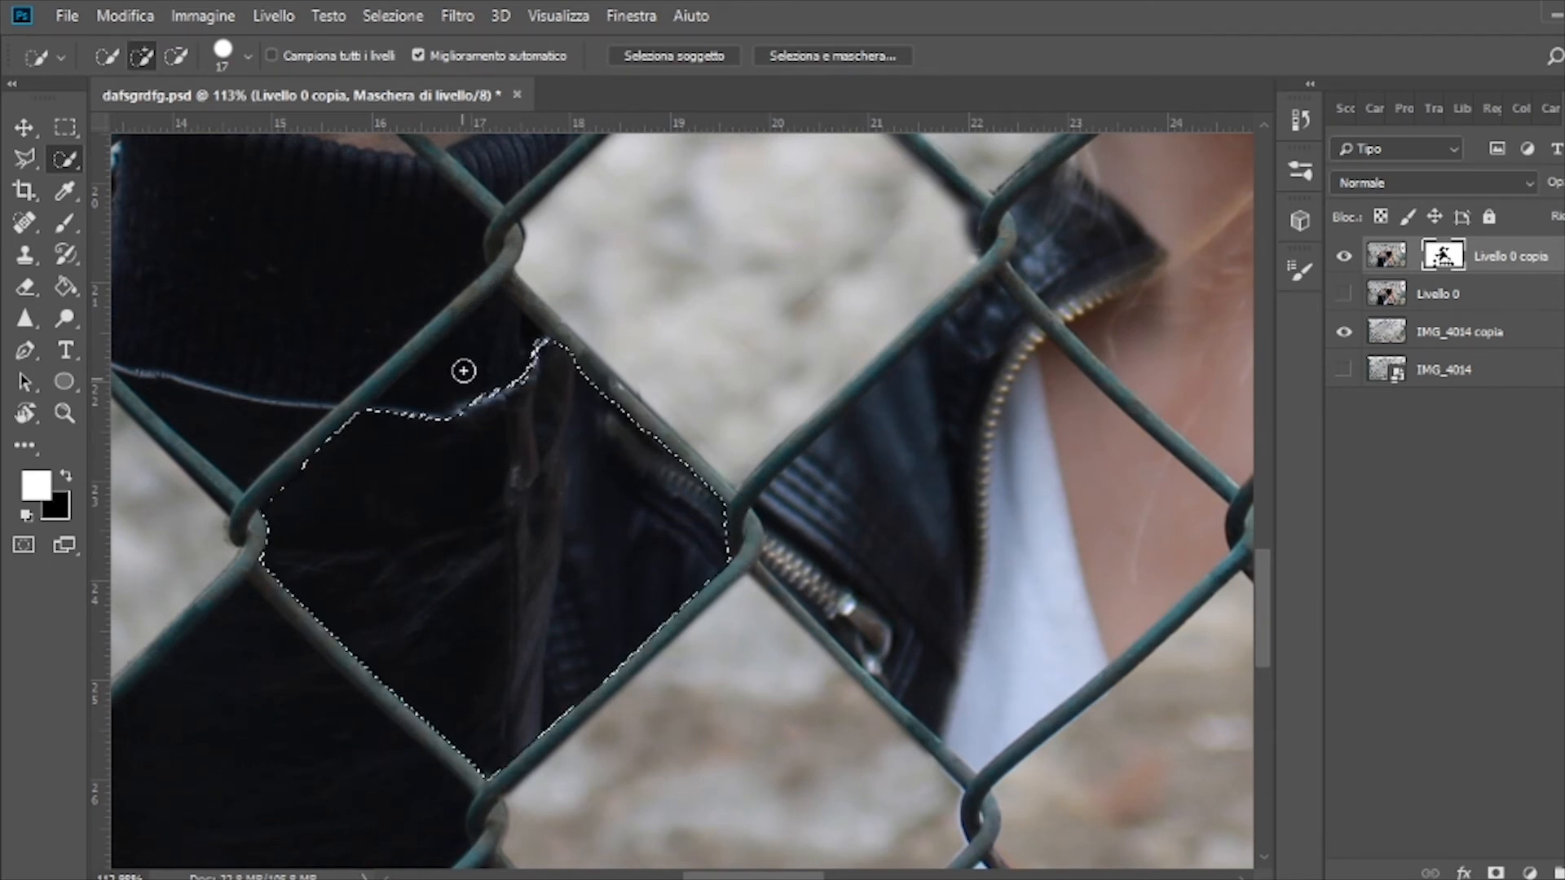
{"action": "key", "text": "g"}
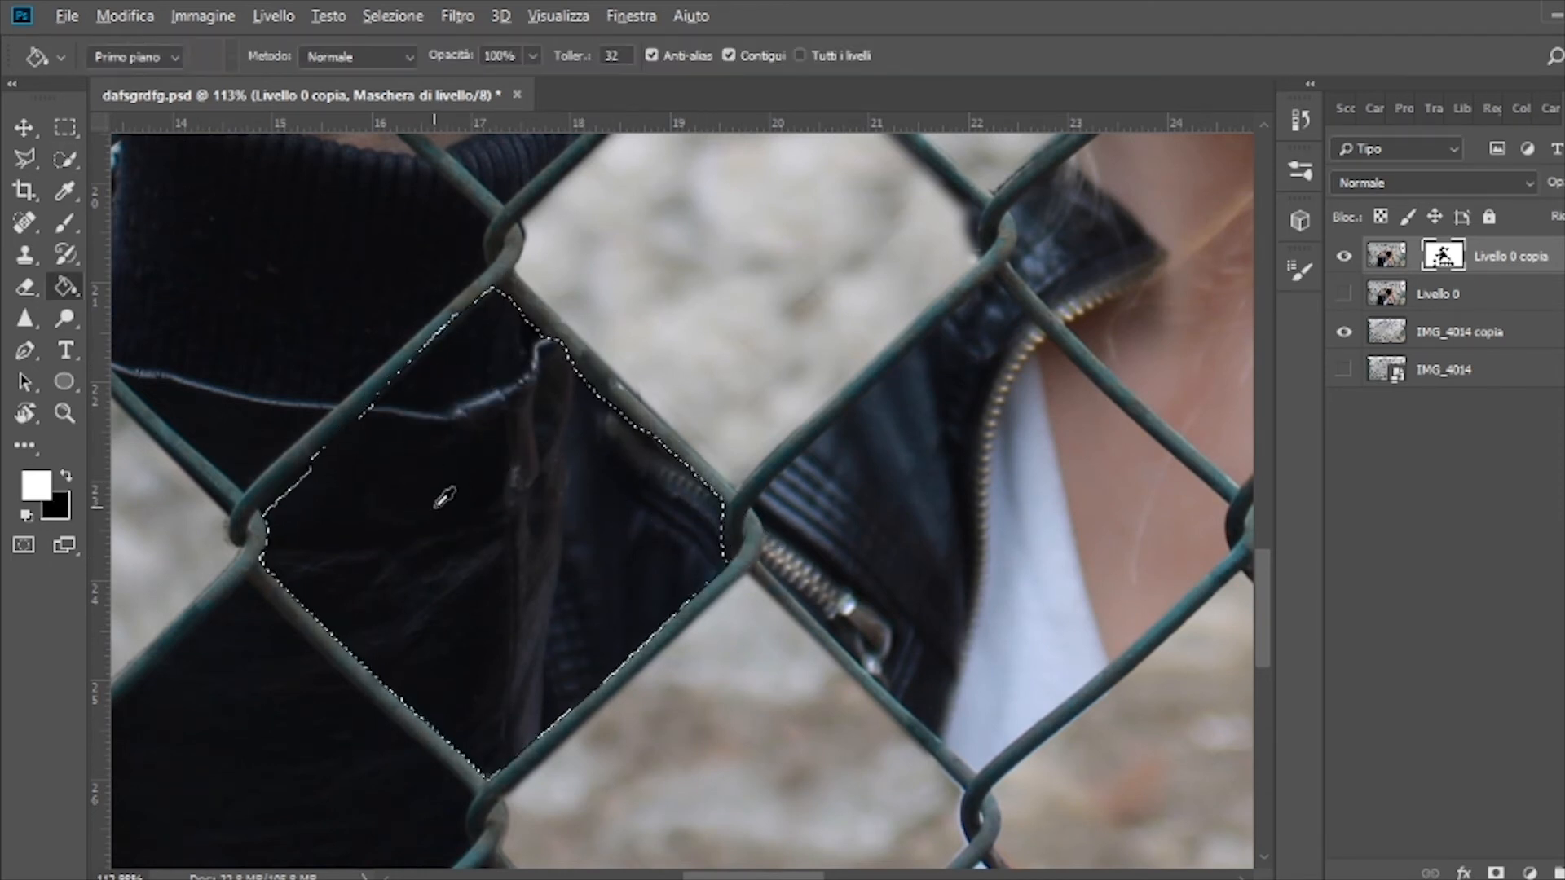
{"action": "key", "text": "x"}
{"action": "left_click", "coordinate": [465, 489]}
- Clone wall texture over the wires inside the cell beside the jacket zipper on IMG_4014 copia, and clear the selection
{"action": "left_click", "coordinate": [1454, 331]}
{"action": "key", "text": "s"}
{"action": "mouse_move", "coordinate": [383, 391]}
{"action": "left_mouse_down"}
{"action": "mouse_move", "coordinate": [324, 481]}
{"action": "mouse_move", "coordinate": [349, 437]}
{"action": "mouse_move", "coordinate": [522, 709]}
{"action": "mouse_move", "coordinate": [424, 587]}
{"action": "mouse_move", "coordinate": [344, 547]}
{"action": "mouse_move", "coordinate": [506, 465]}
{"action": "mouse_move", "coordinate": [507, 350]}
{"action": "mouse_move", "coordinate": [587, 565]}
{"action": "mouse_move", "coordinate": [529, 619]}
{"action": "left_mouse_up"}
{"action": "scroll", "coordinate": [817, 186], "scroll_direction": "down", "scroll_amount": 2}
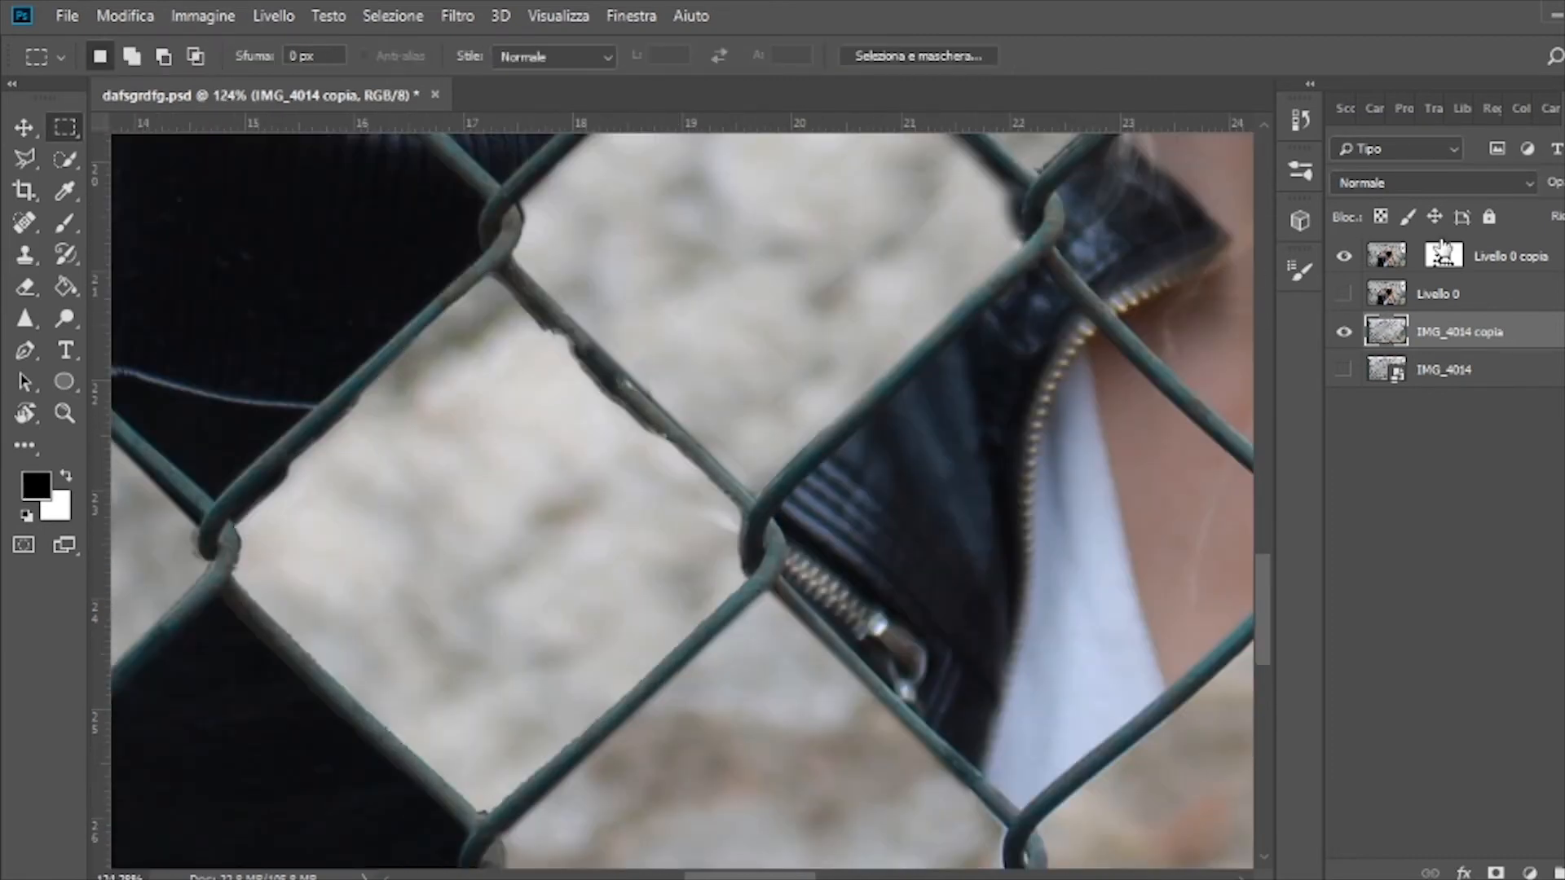
- Clean dark remnants and restore the wire edges around the cell beside the zipper on the mask with a size 10 brush in black and white
{"action": "key", "text": "alt+period"}
{"action": "key", "text": "b"}
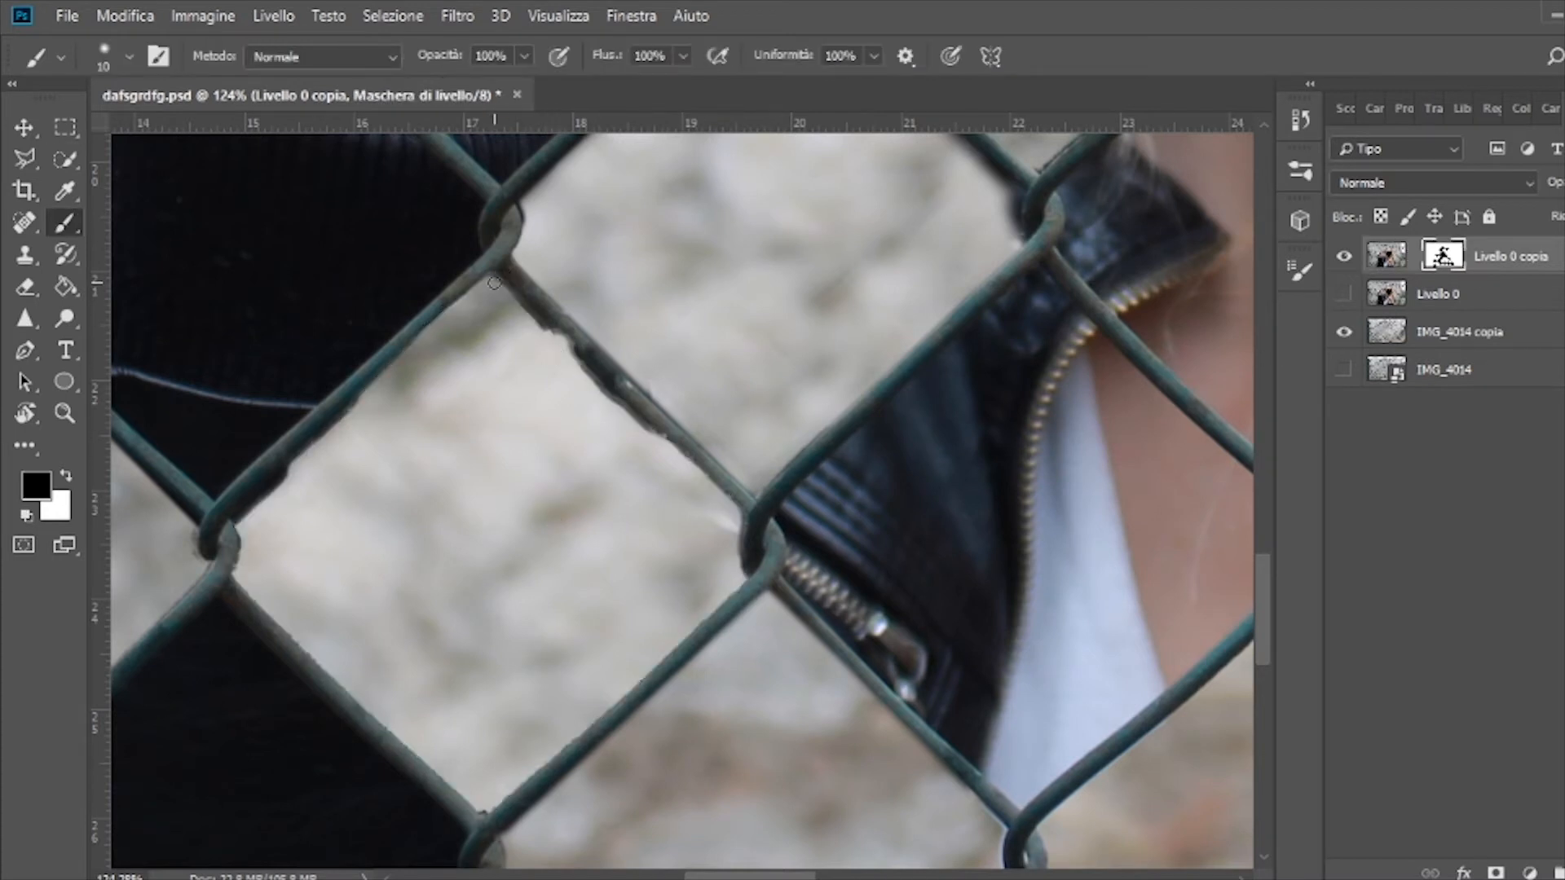
{"action": "left_click_drag", "start_coordinate": [494, 283], "coordinate": [715, 482]}
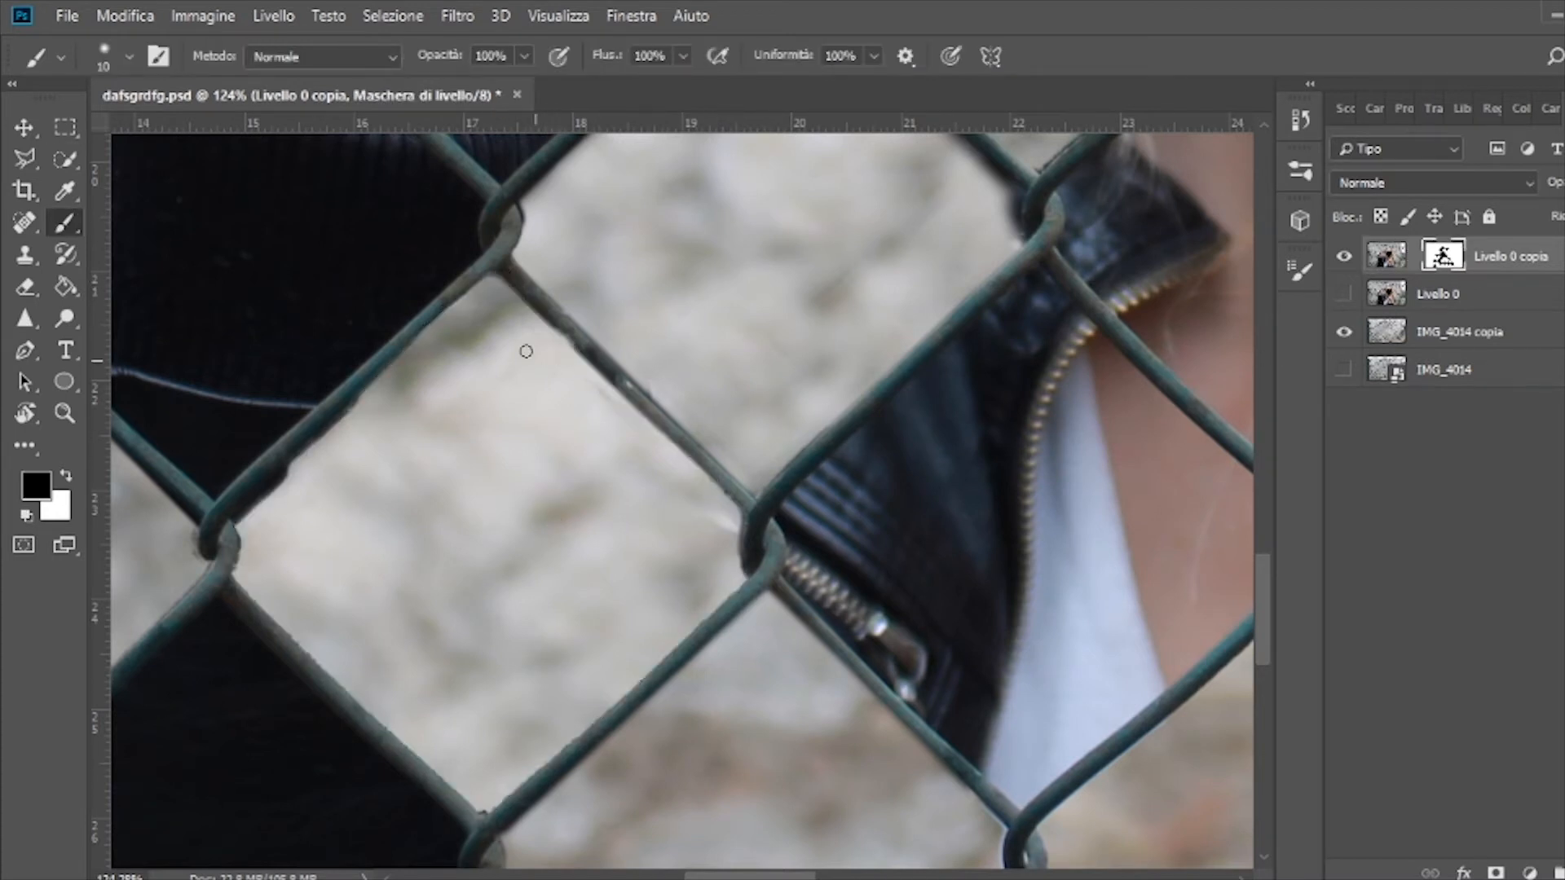
{"action": "left_click_drag", "start_coordinate": [246, 516], "coordinate": [493, 301]}
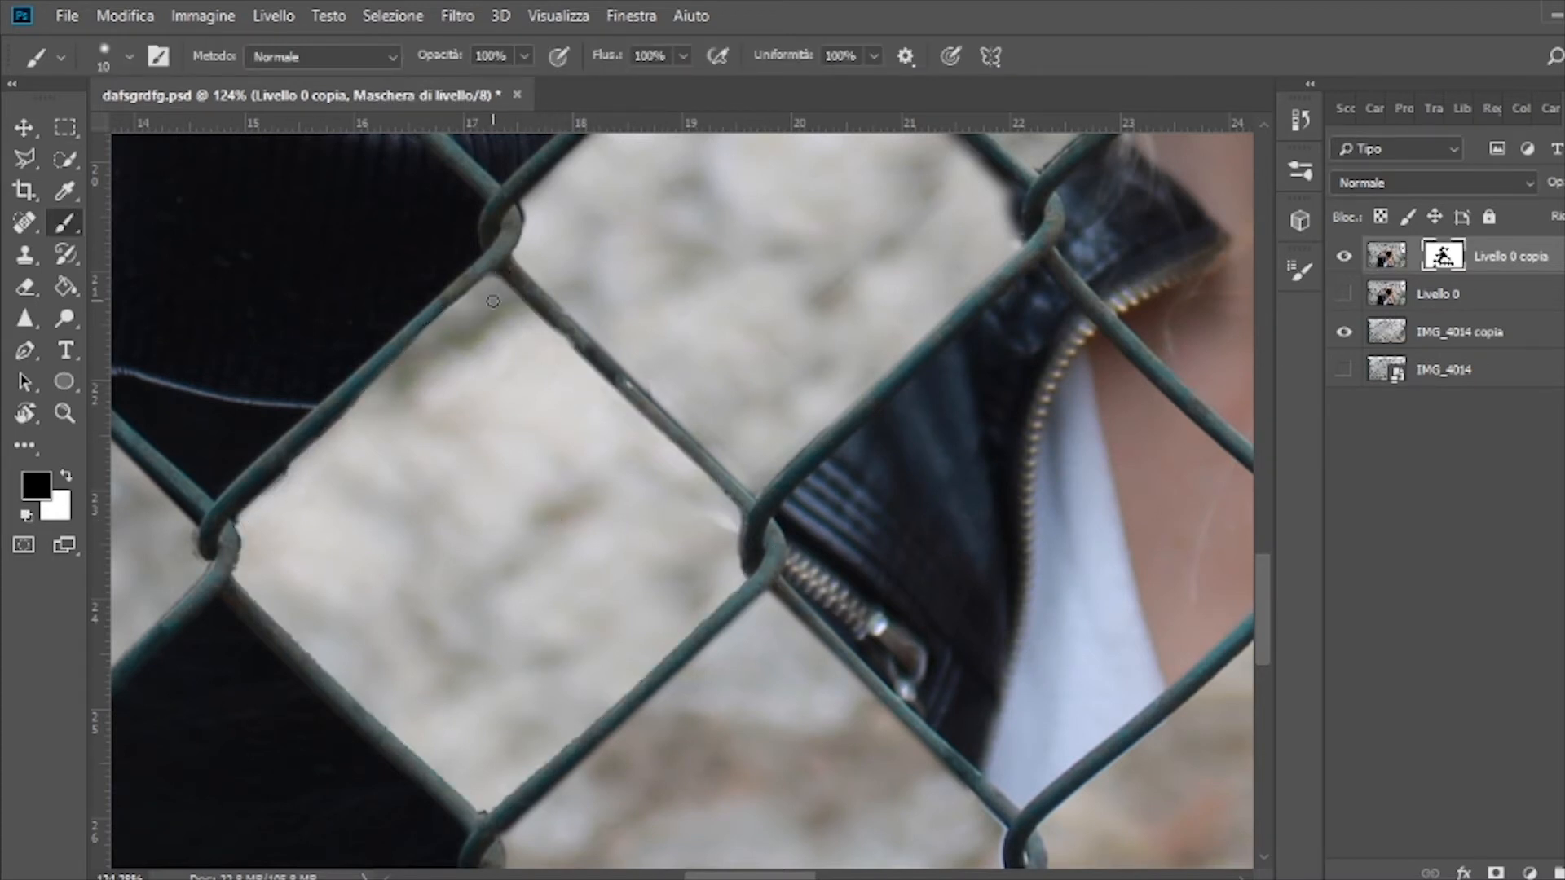
{"action": "left_click", "coordinate": [67, 477]}
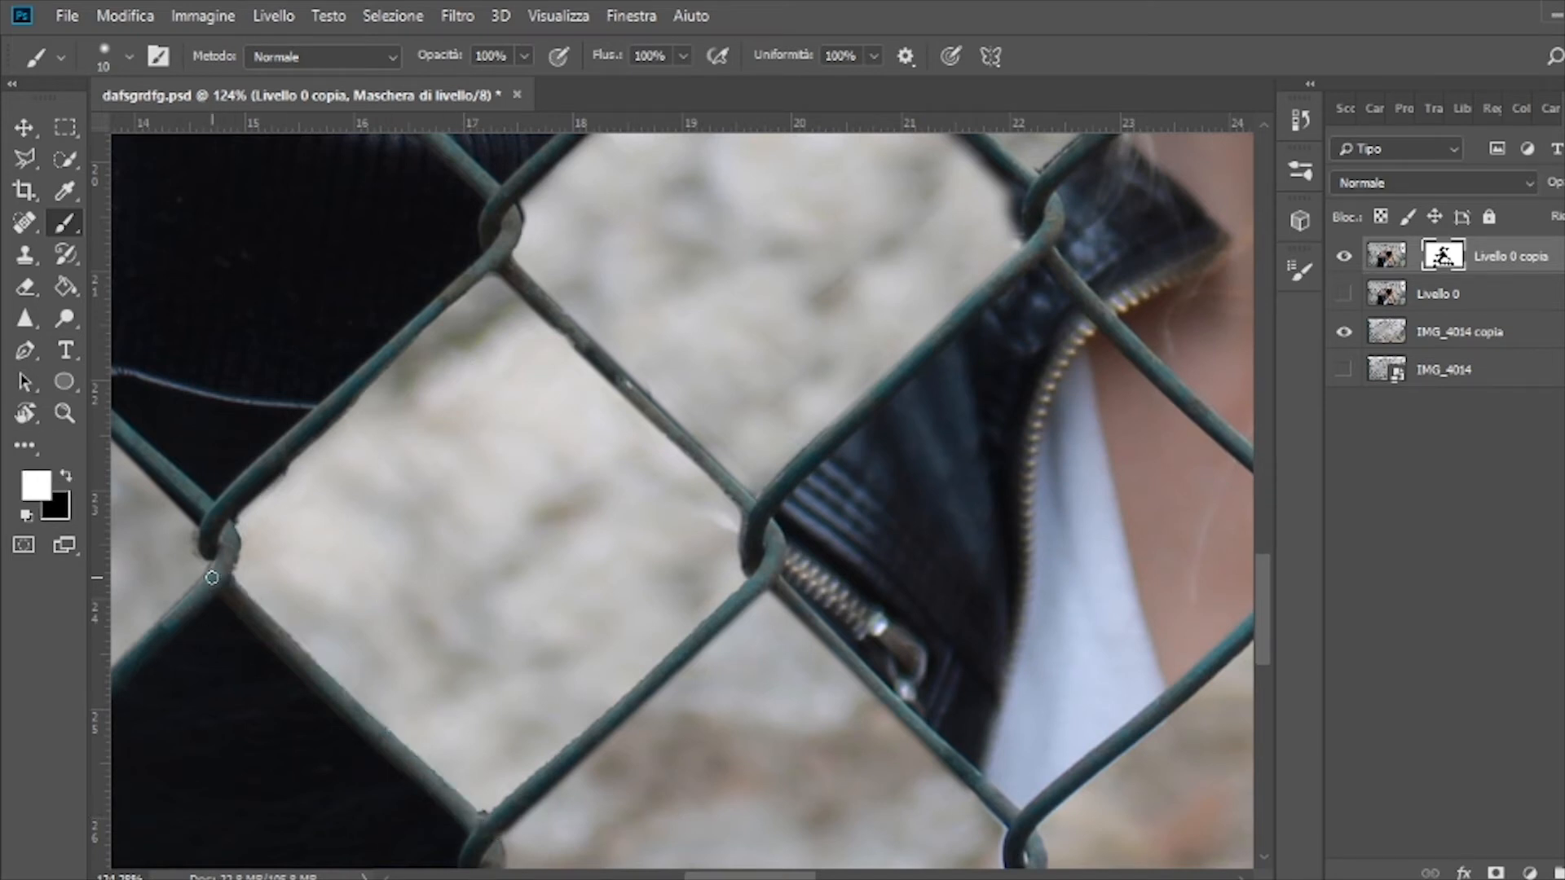
{"action": "left_click_drag", "start_coordinate": [479, 819], "coordinate": [757, 580]}
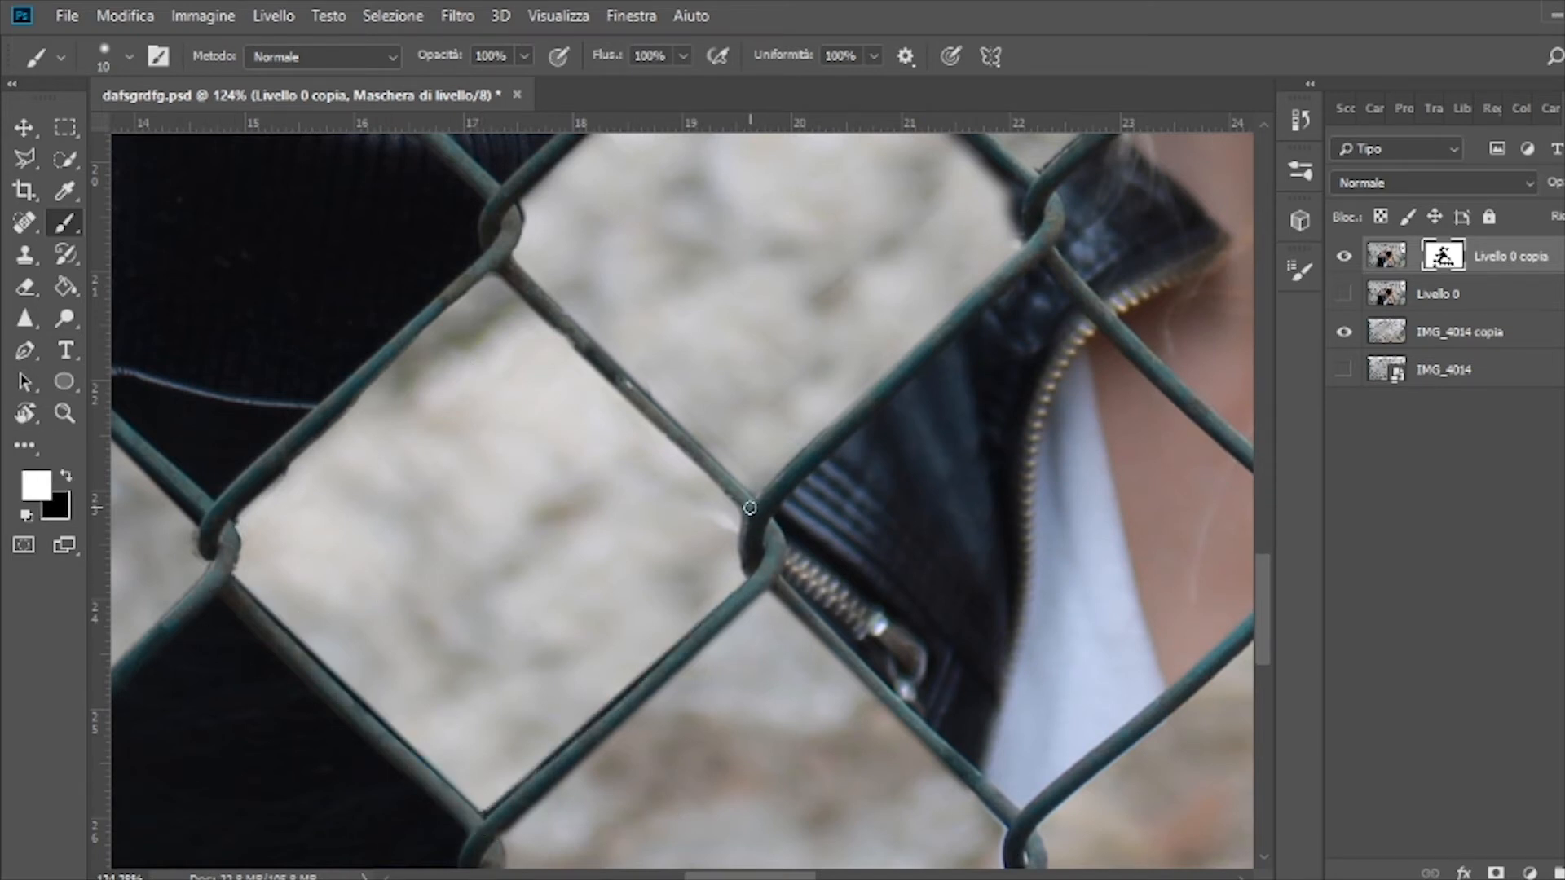
{"action": "left_click_drag", "start_coordinate": [750, 507], "coordinate": [497, 268]}
{"action": "scroll", "coordinate": [633, 699], "scroll_direction": "down", "scroll_amount": 2}
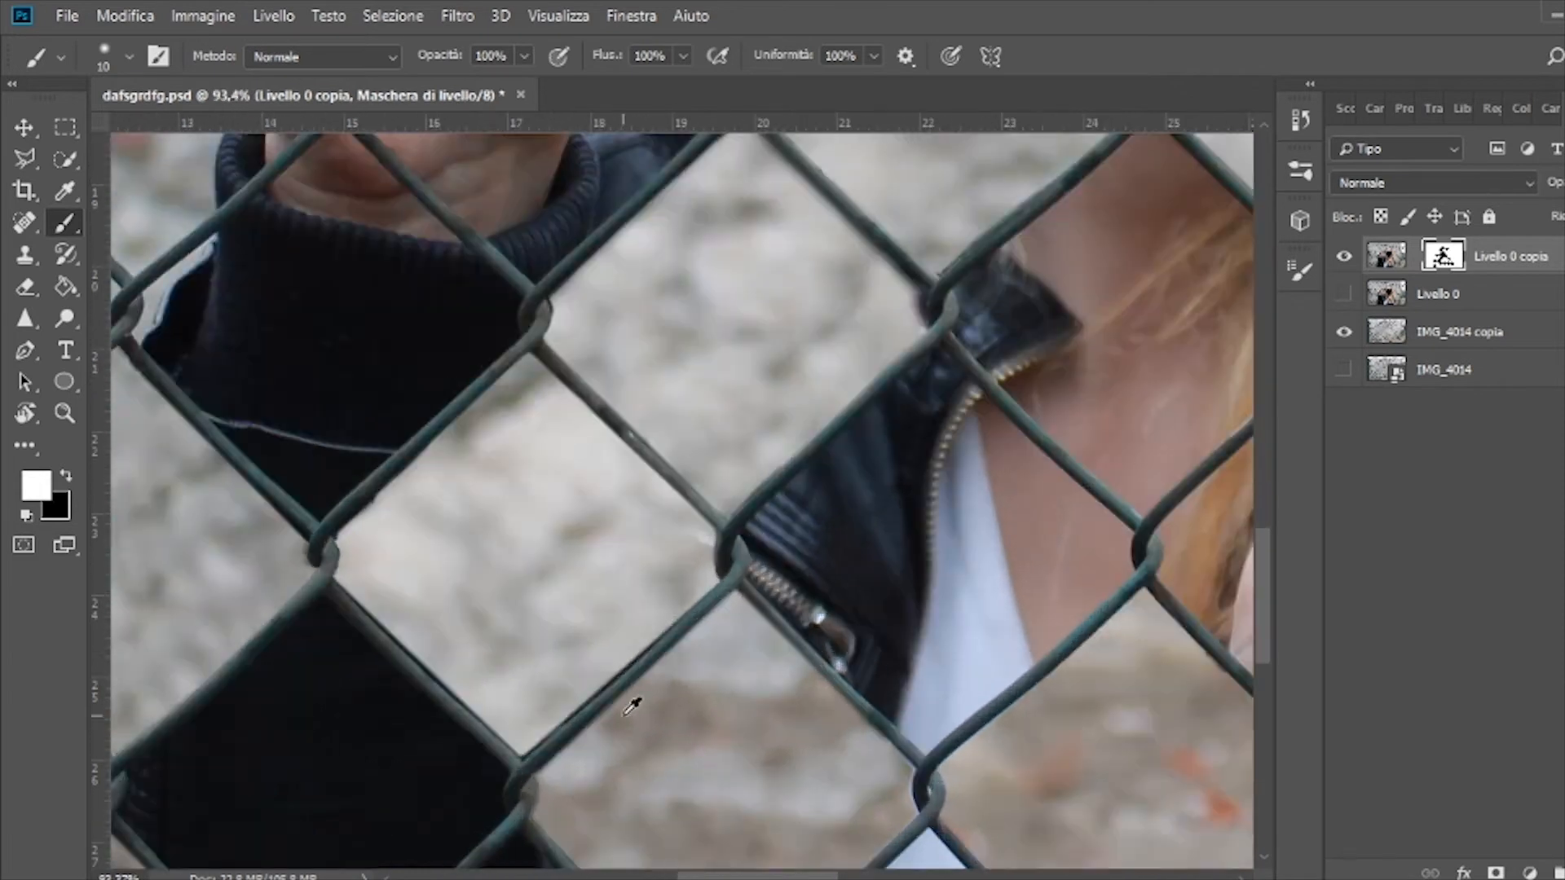
{"action": "scroll", "coordinate": [679, 532], "scroll_direction": "up", "scroll_amount": 2}
{"action": "key", "text": "x"}
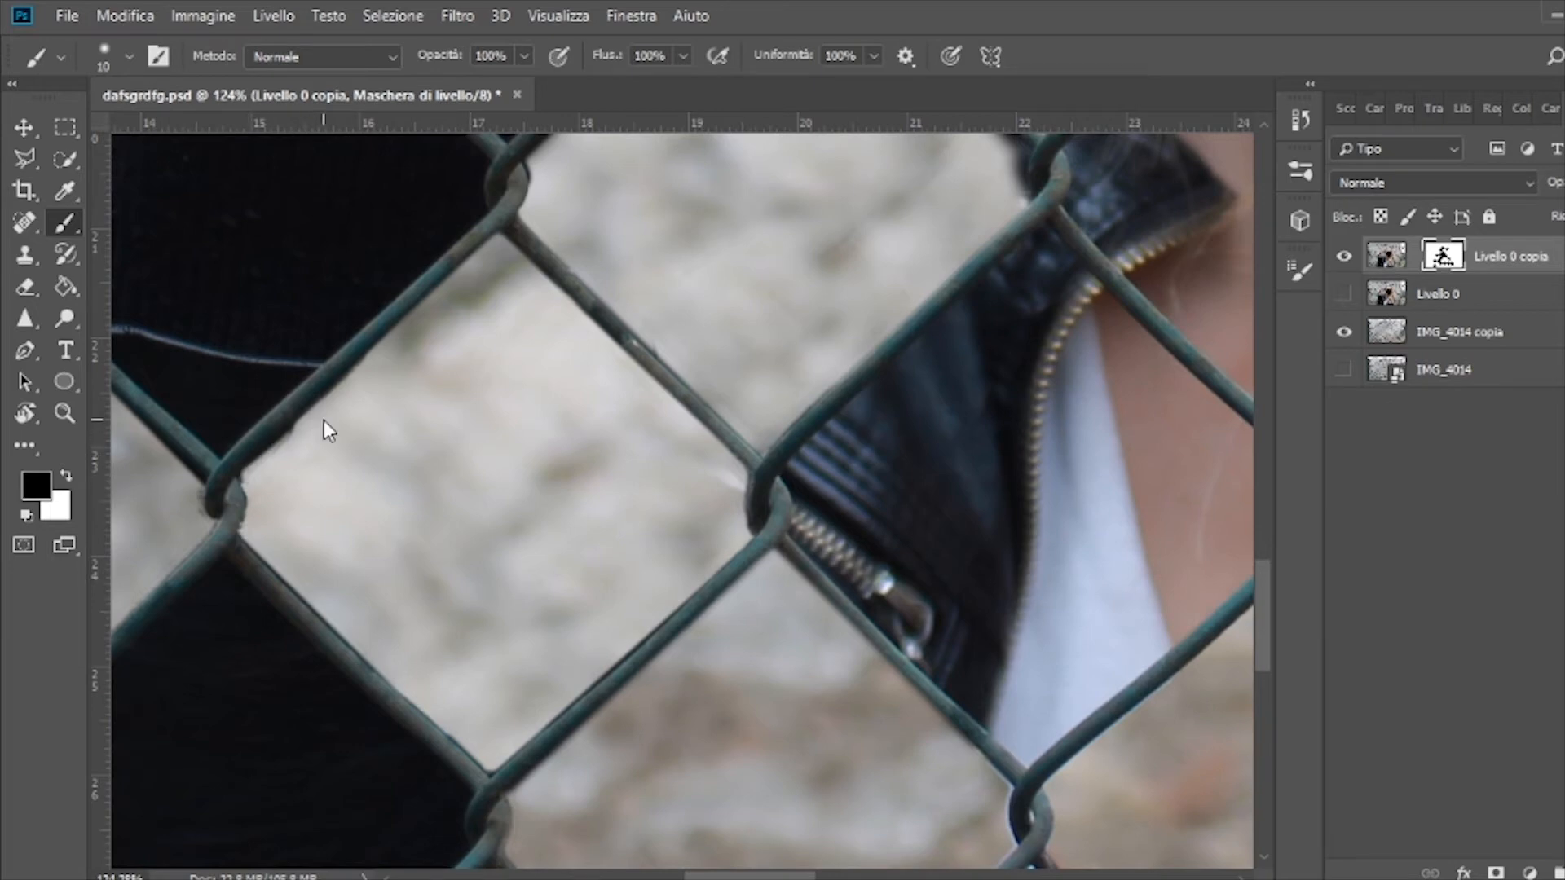
- Quick-select the dark jacket cell to the left of the white shirt's lower part, and fill it with black on the Livello 0 copia mask
{"action": "key", "text": "ctrl+0"}
{"action": "scroll", "coordinate": [584, 837], "scroll_direction": "up", "scroll_amount": 5}
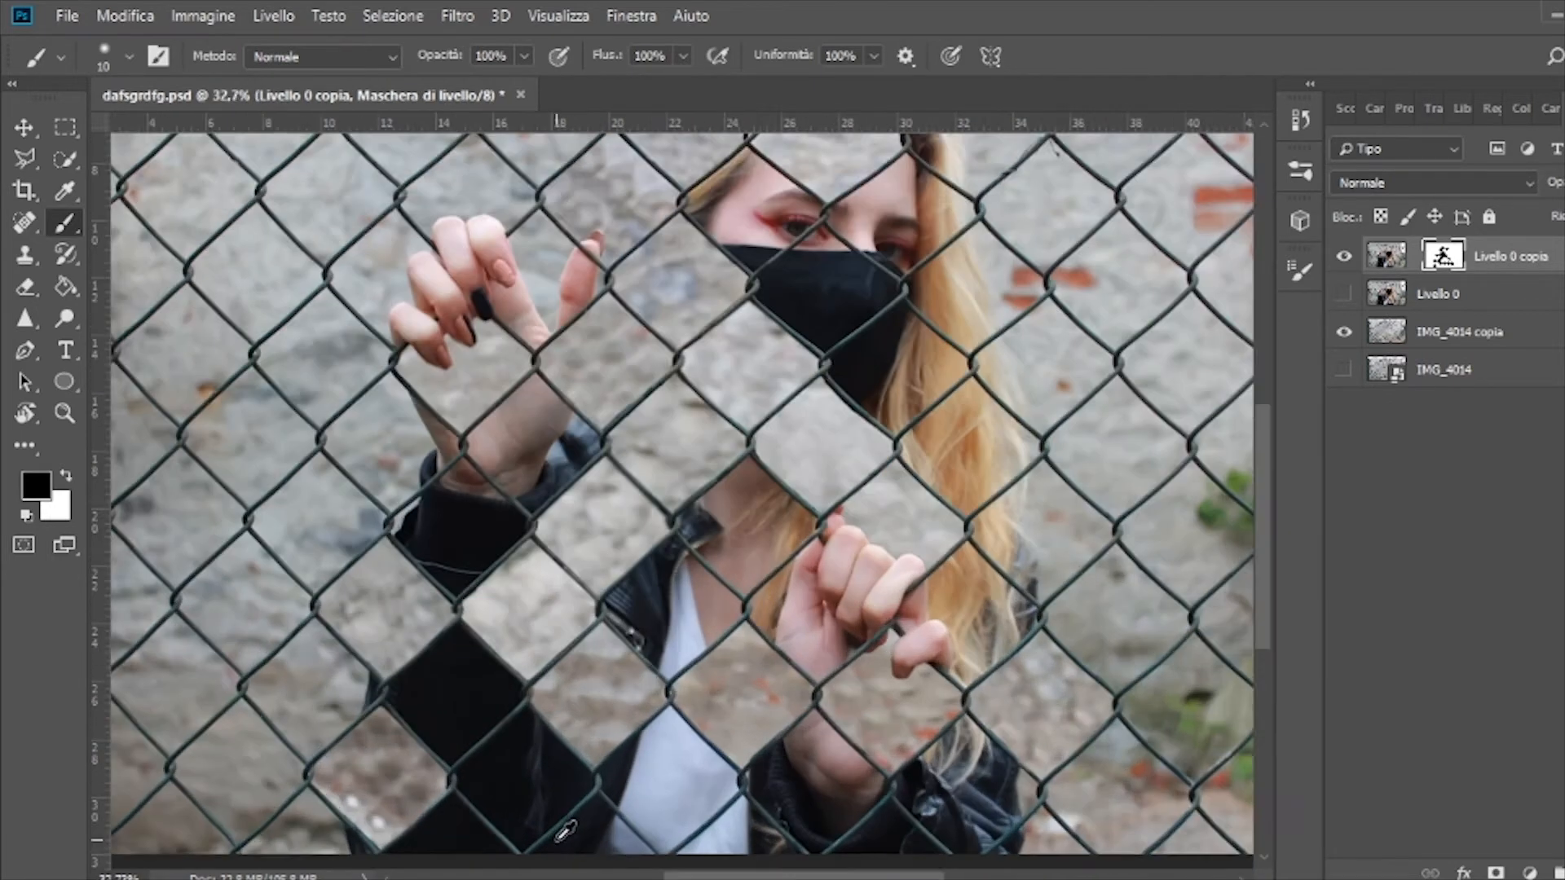
{"action": "key", "text": "w"}
{"action": "key", "text": "ctrl+2"}
{"action": "left_click", "coordinate": [520, 714]}
{"action": "mouse_move", "coordinate": [520, 714]}
{"action": "left_mouse_down"}
{"action": "mouse_move", "coordinate": [468, 598]}
{"action": "mouse_move", "coordinate": [383, 783]}
{"action": "mouse_move", "coordinate": [366, 698]}
{"action": "mouse_move", "coordinate": [633, 674]}
{"action": "mouse_move", "coordinate": [524, 562]}
{"action": "mouse_move", "coordinate": [683, 737]}
{"action": "left_mouse_up"}
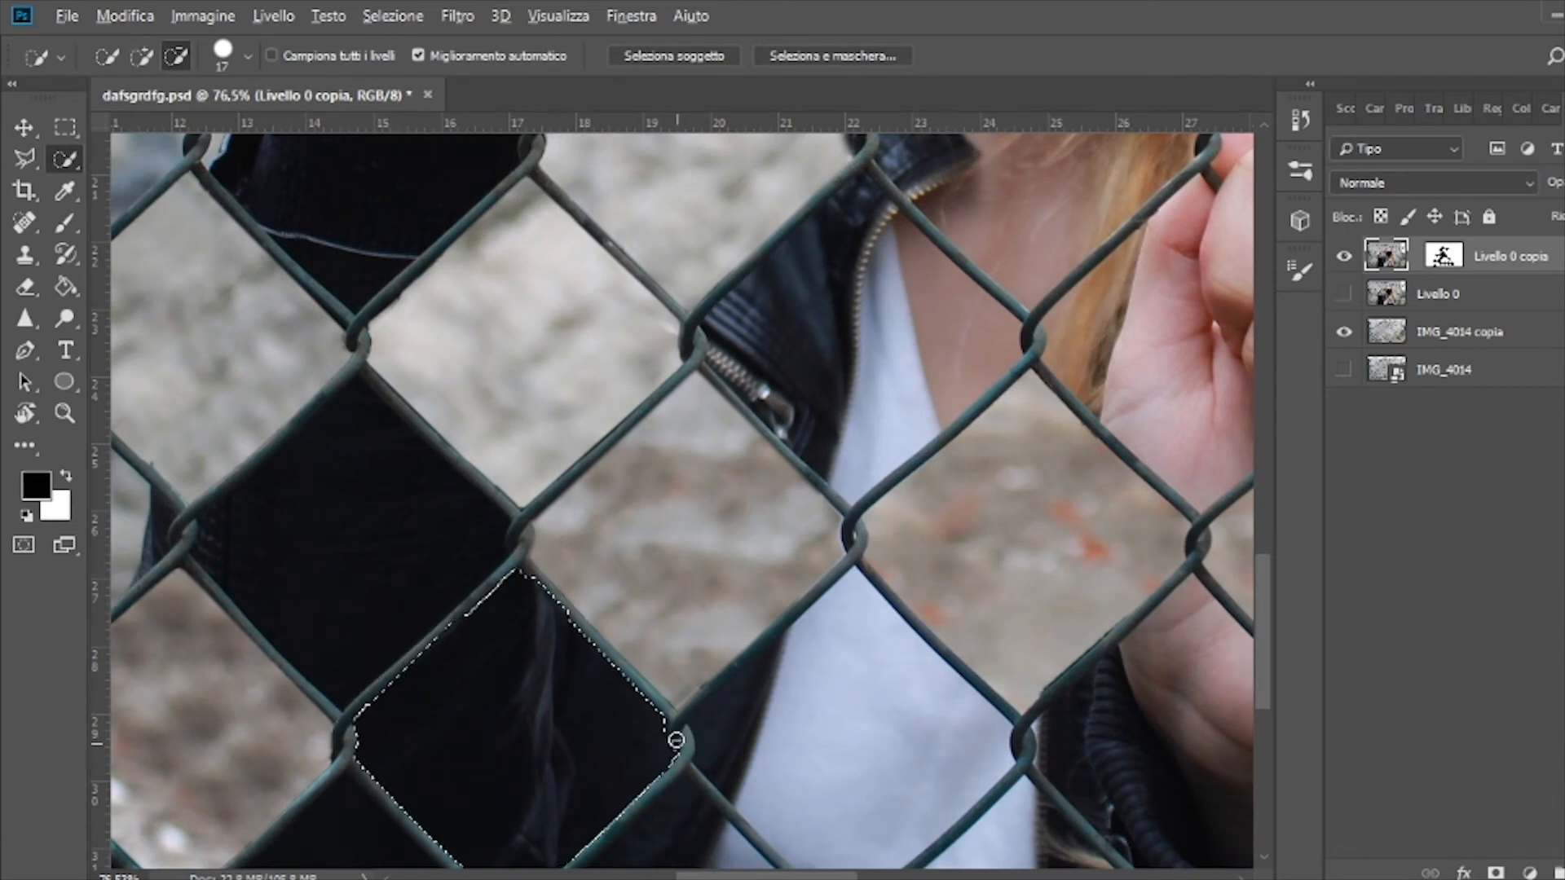
{"action": "scroll", "coordinate": [657, 733], "scroll_direction": "down", "scroll_amount": 3}
{"action": "key", "text": "g"}
{"action": "left_click", "coordinate": [562, 611]}
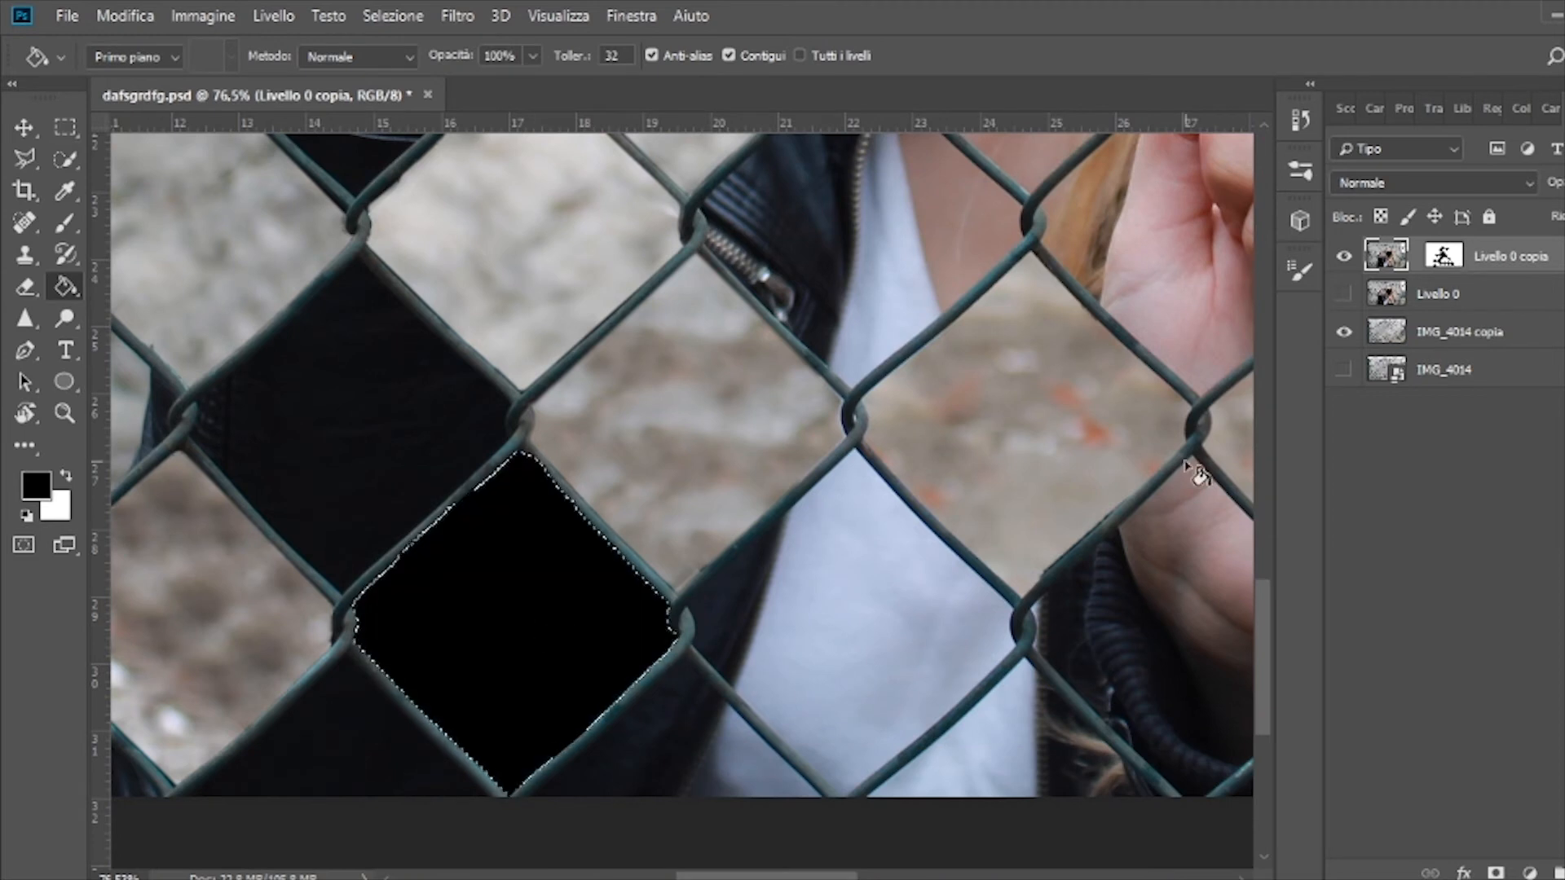
{"action": "key", "text": "ctrl+z"}
{"action": "left_click", "coordinate": [1445, 256]}
{"action": "left_click", "coordinate": [563, 611]}
- Clone wall texture over the wires inside the jacket cell beside the white shirt on IMG_4014 copia, and clear the selection
{"action": "left_click", "coordinate": [1438, 328]}
{"action": "key", "text": "s"}
{"action": "left_click", "coordinate": [698, 393], "text": "alt"}
{"action": "mouse_move", "coordinate": [489, 570]}
{"action": "left_mouse_down"}
{"action": "mouse_move", "coordinate": [457, 619]}
{"action": "mouse_move", "coordinate": [559, 646]}
{"action": "mouse_move", "coordinate": [524, 723]}
{"action": "mouse_move", "coordinate": [581, 640]}
{"action": "mouse_move", "coordinate": [510, 670]}
{"action": "mouse_move", "coordinate": [695, 619]}
{"action": "left_mouse_up"}
{"action": "key", "text": "ctrl+d"}
{"action": "key", "text": "m"}
- Restore the wire edge of the jacket cell beside the white shirt on the Livello 0 copia mask with a white size 10 brush
{"action": "left_click", "coordinate": [1443, 256]}
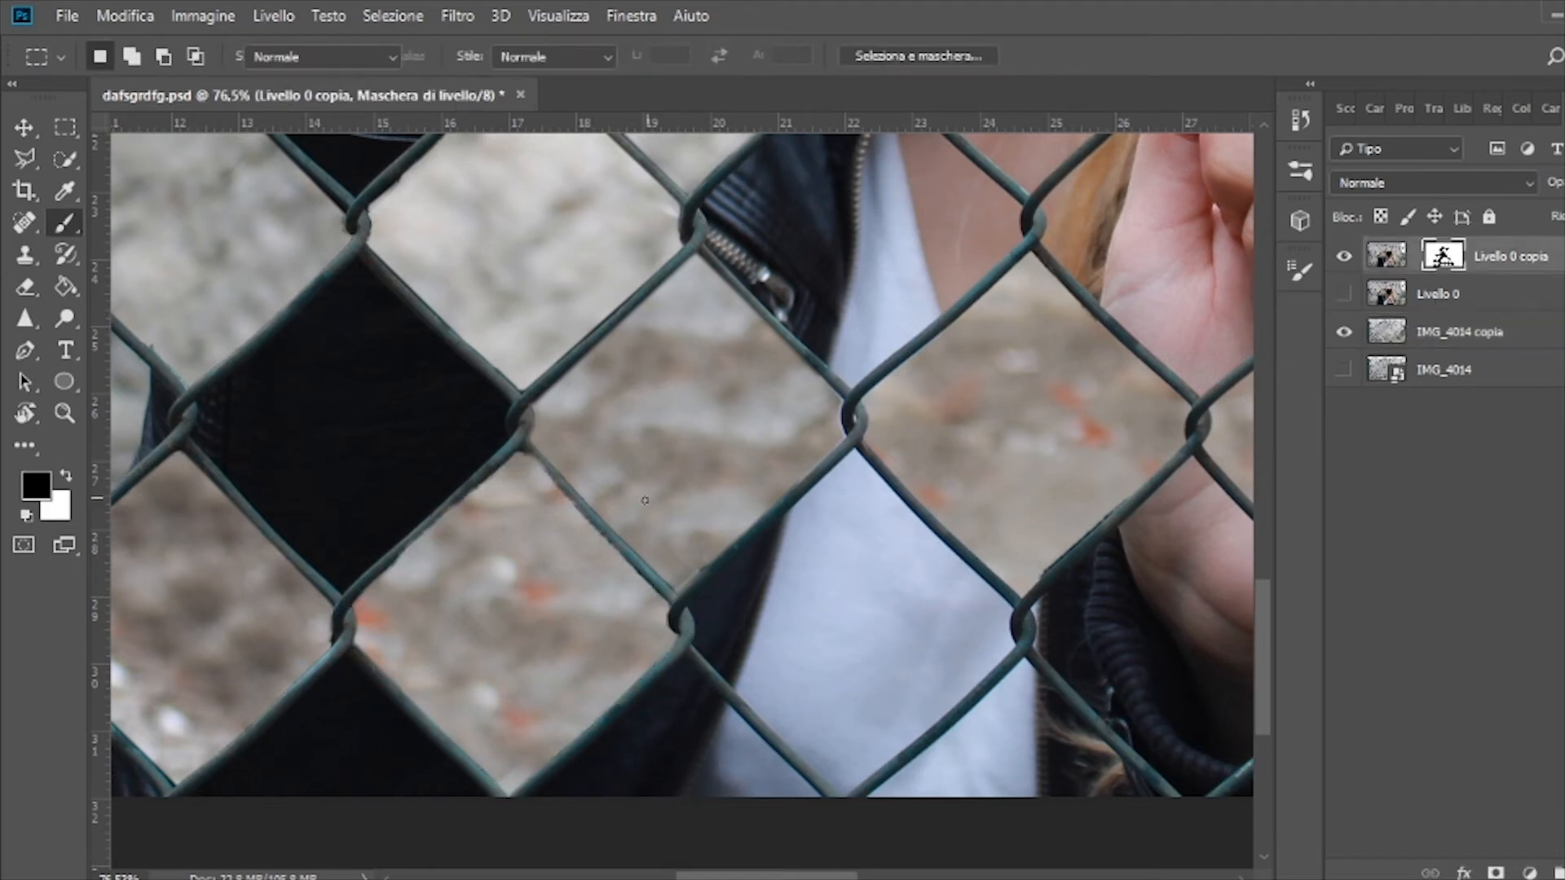
{"action": "key", "text": "b"}
{"action": "key", "text": "x"}
{"action": "left_click", "coordinate": [670, 603], "text": "shift"}
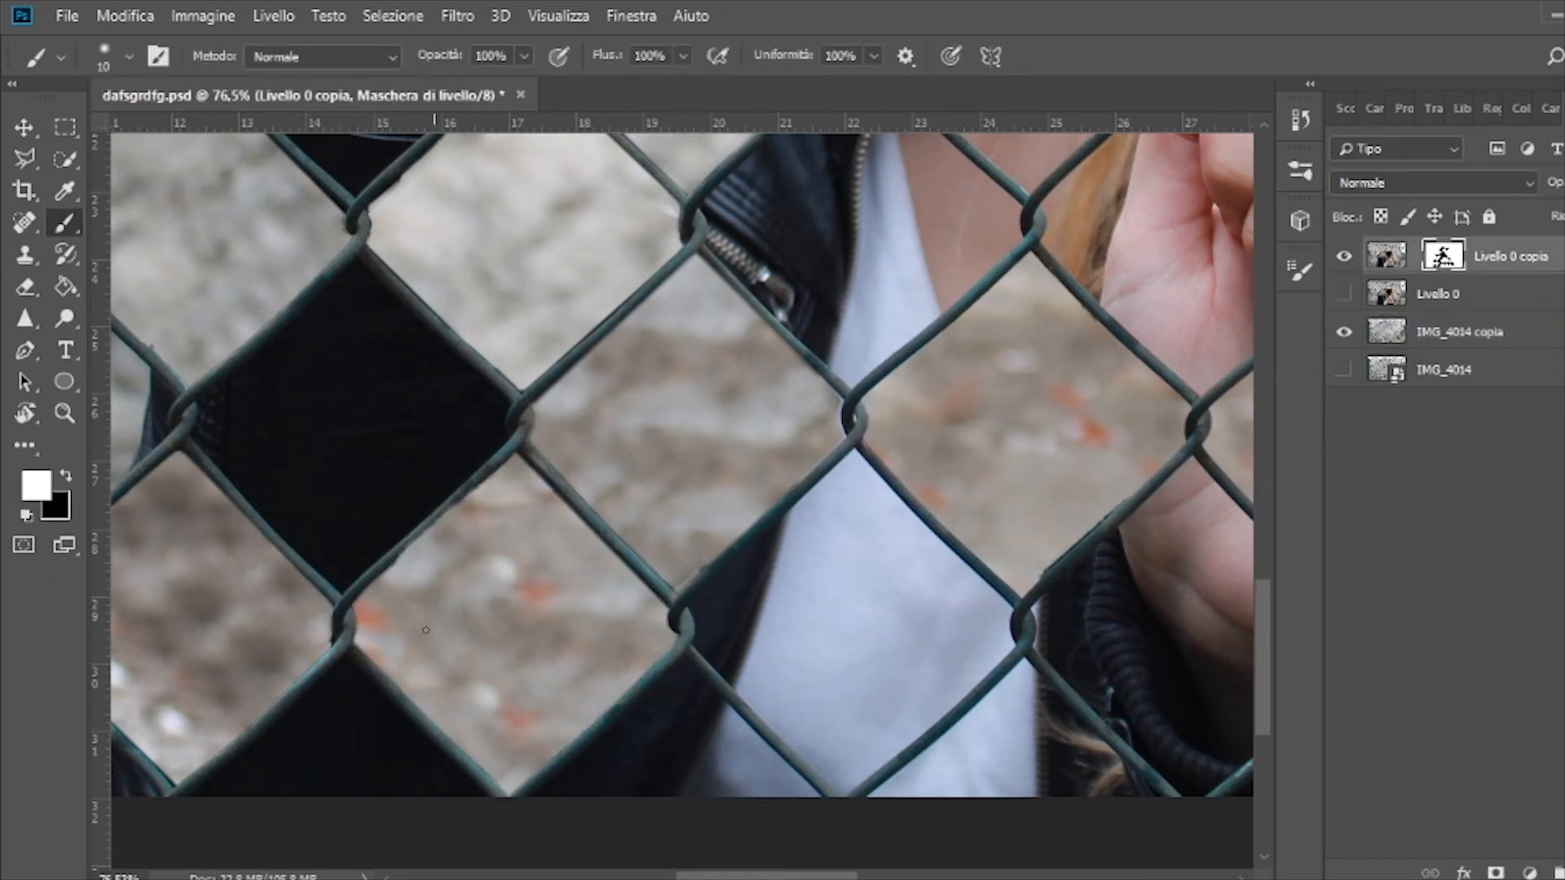
- Bring back the sleeve's outer-edge cell below the cuff by painting the Livello 0 copia mask with a white size 186 brush
{"action": "scroll", "coordinate": [494, 472], "scroll_direction": "down", "scroll_amount": 8}
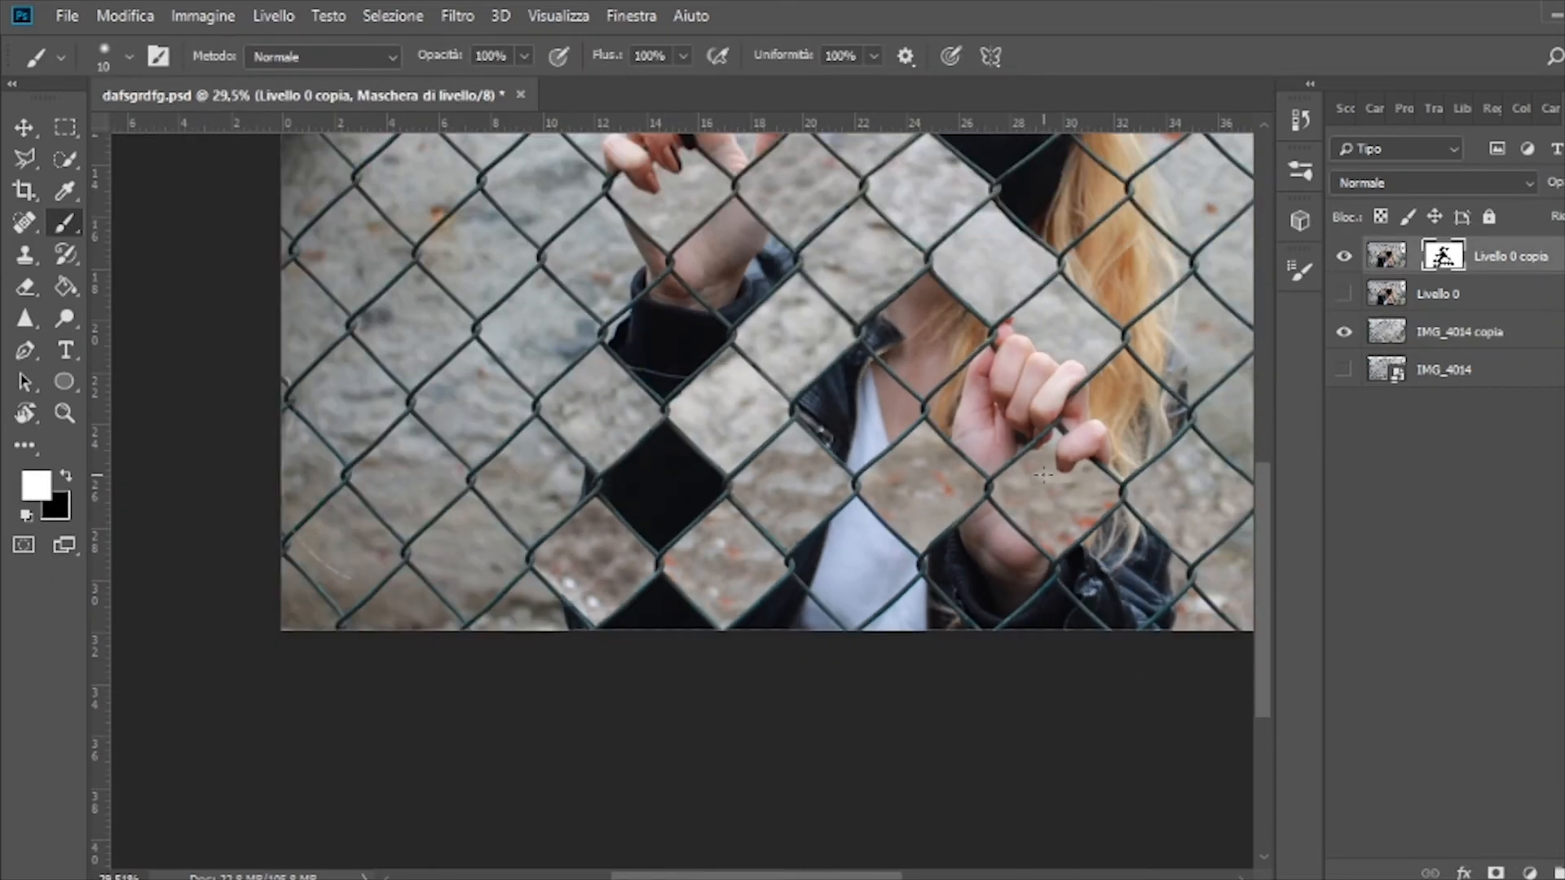
{"action": "scroll", "coordinate": [842, 679], "scroll_direction": "down", "scroll_amount": 2}
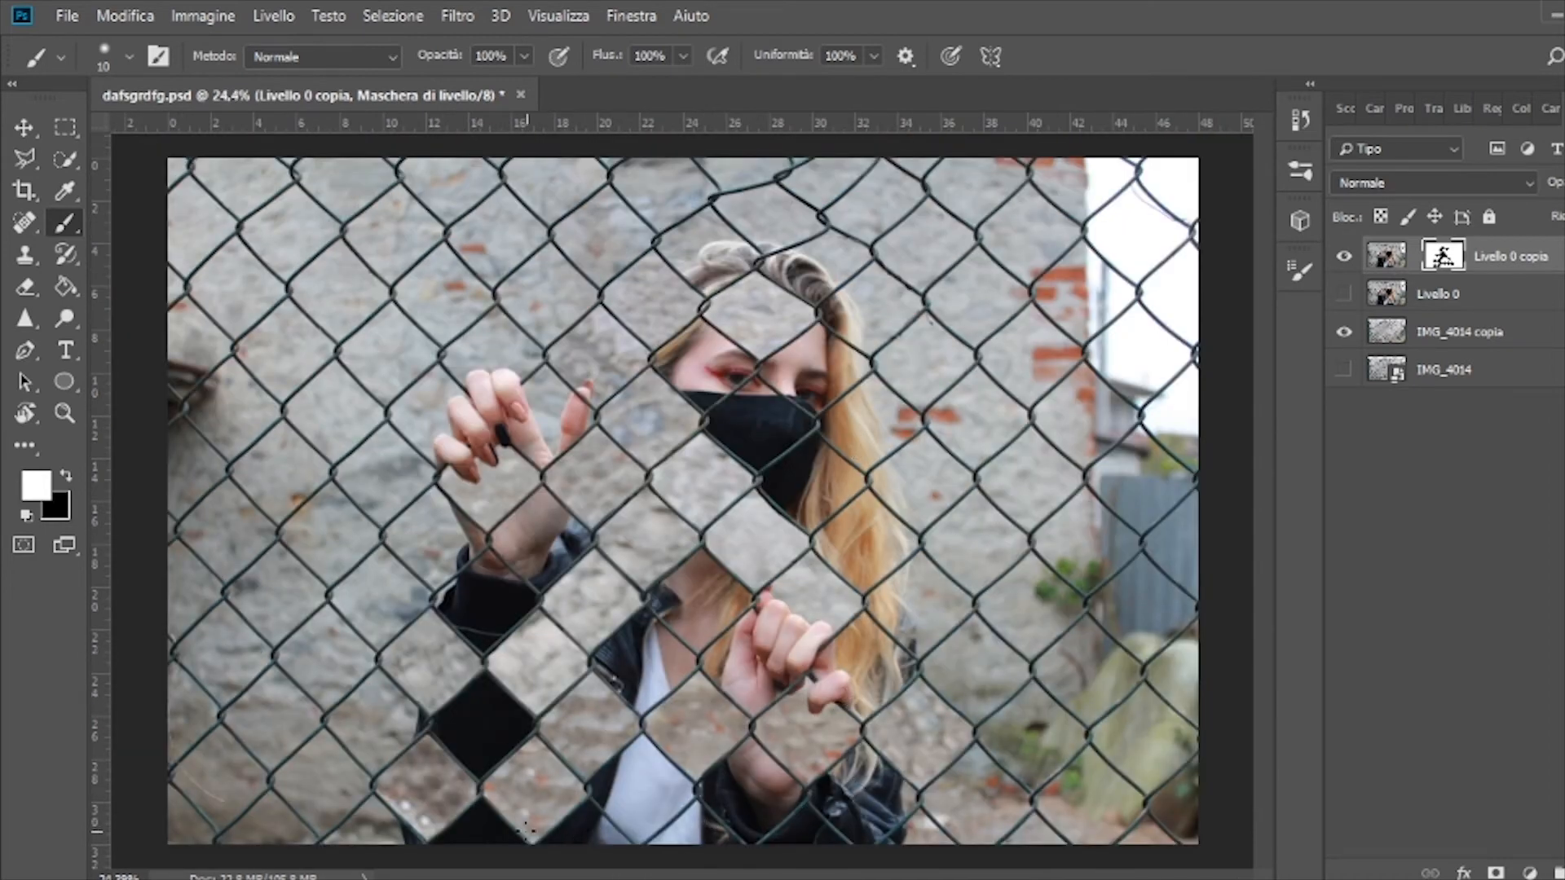
{"action": "scroll", "coordinate": [517, 829], "scroll_direction": "up", "scroll_amount": 4}
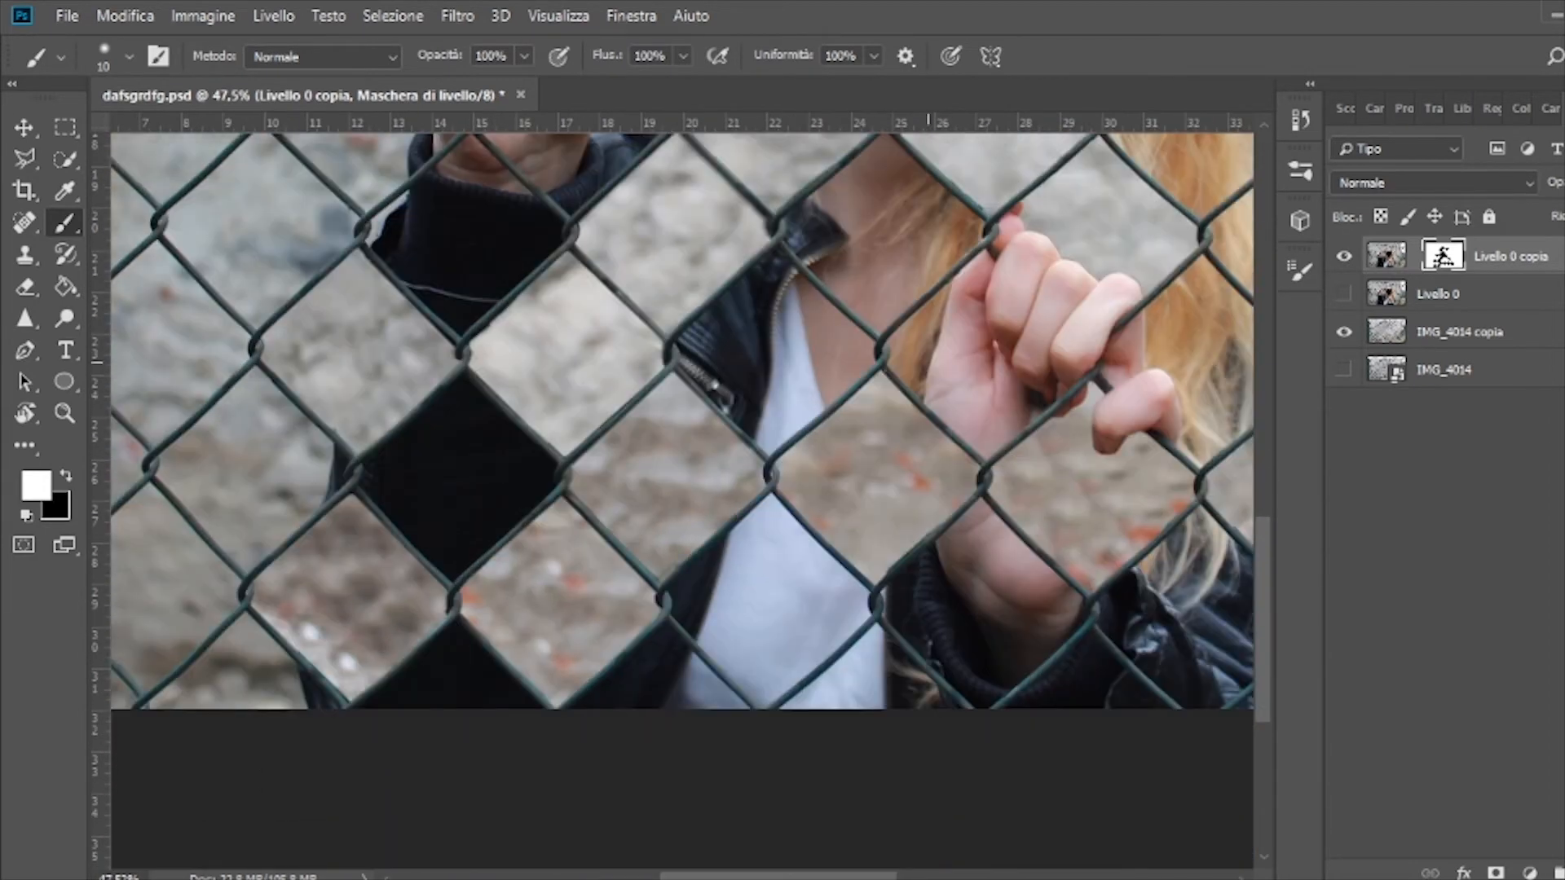
{"action": "left_click_drag", "start_coordinate": [190, 482], "coordinate": [262, 454]}
{"action": "key", "text": "x"}
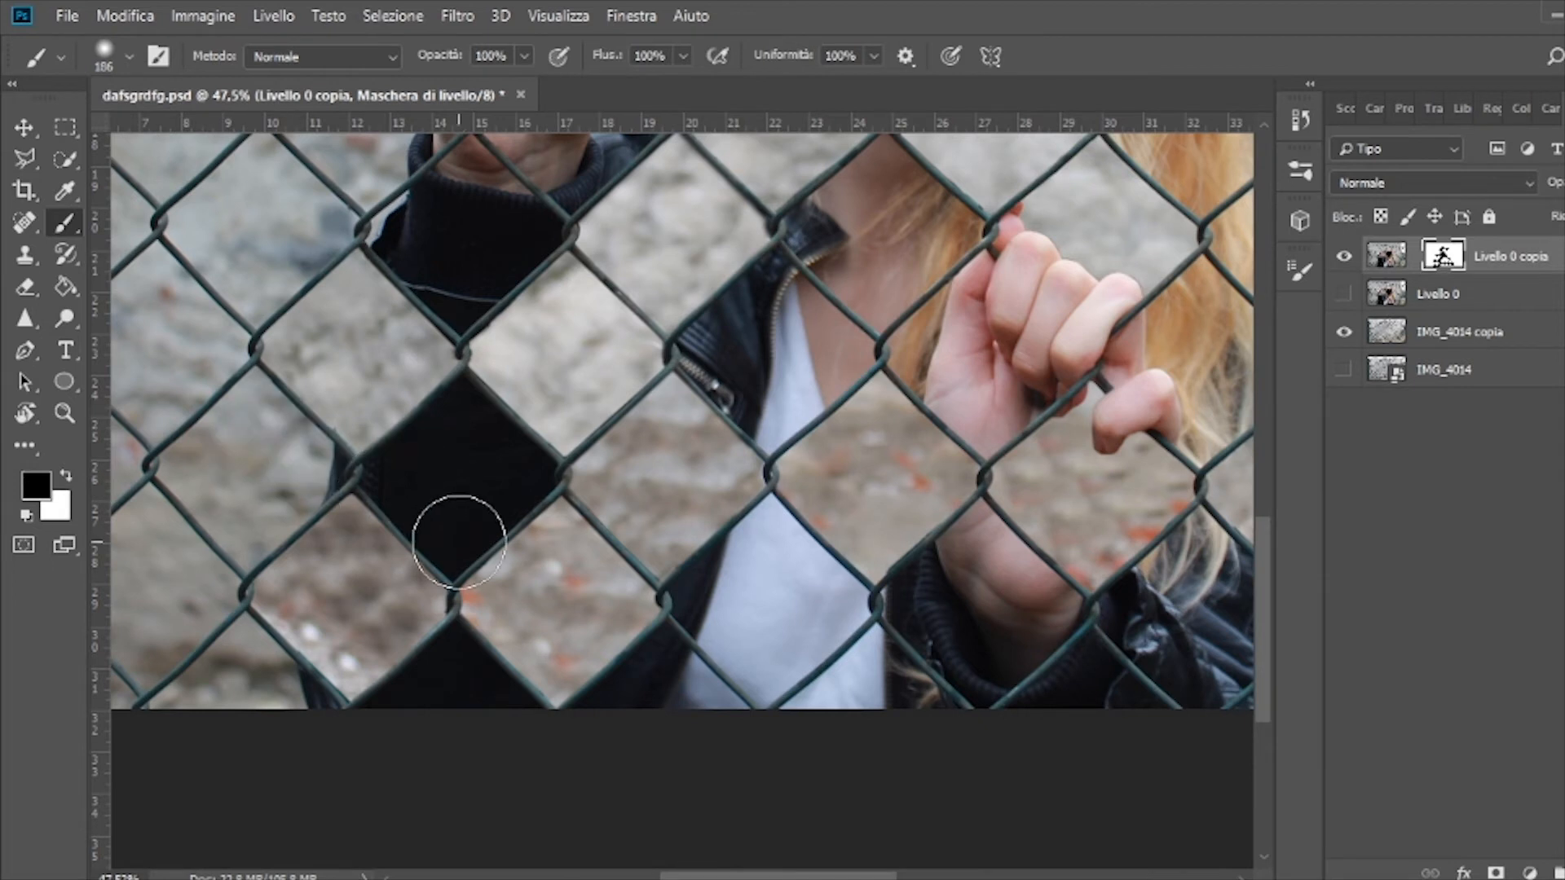
{"action": "scroll", "coordinate": [383, 376], "scroll_direction": "up", "scroll_amount": 1}
{"action": "left_click", "coordinate": [67, 476]}
{"action": "mouse_move", "coordinate": [391, 350]}
{"action": "left_mouse_down"}
{"action": "mouse_move", "coordinate": [394, 531]}
{"action": "mouse_move", "coordinate": [412, 506]}
{"action": "left_mouse_up"}
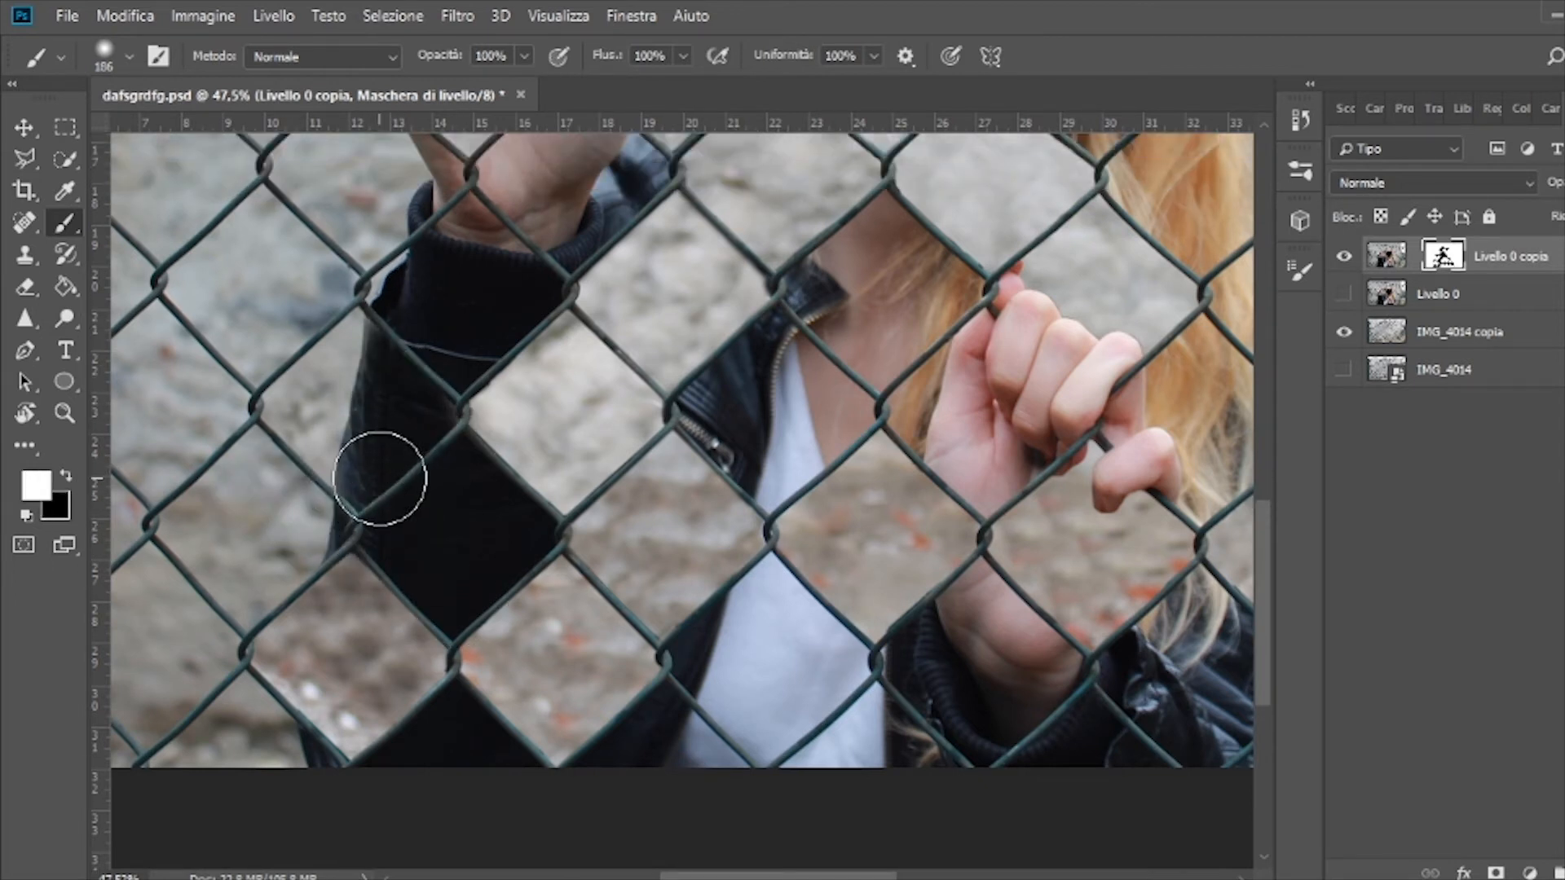
- Quick-select the dark triangular jacket cell at the photo's bottom edge below the sleeve, and fill it with black on the Livello 0 copia mask
{"action": "scroll", "coordinate": [383, 478], "scroll_direction": "down", "scroll_amount": 3}
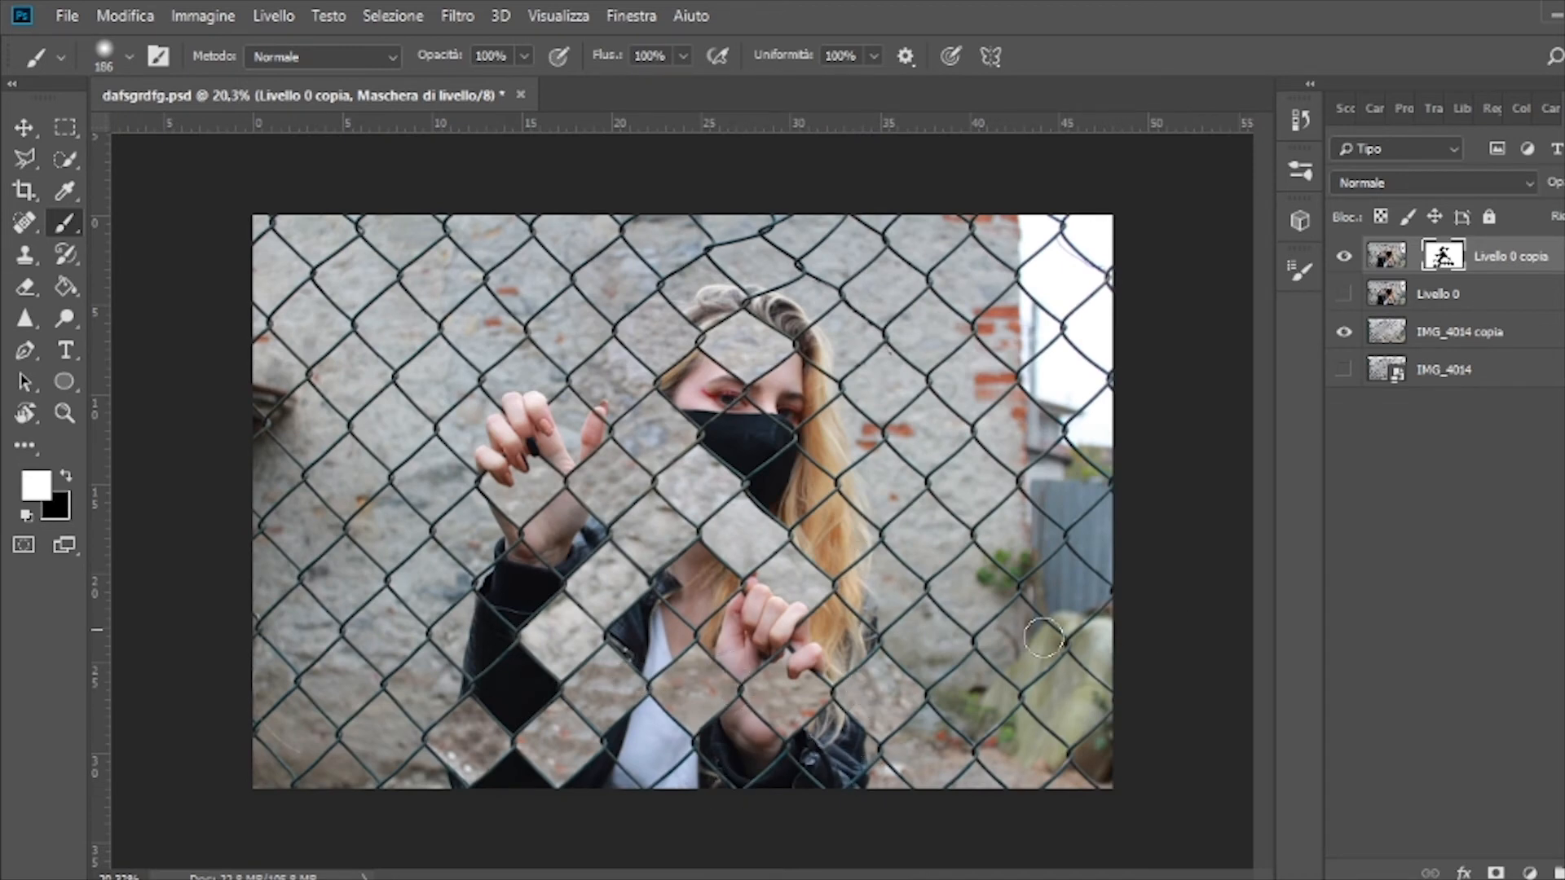
{"action": "scroll", "coordinate": [702, 770], "scroll_direction": "up", "scroll_amount": 4}
{"action": "key", "text": "w"}
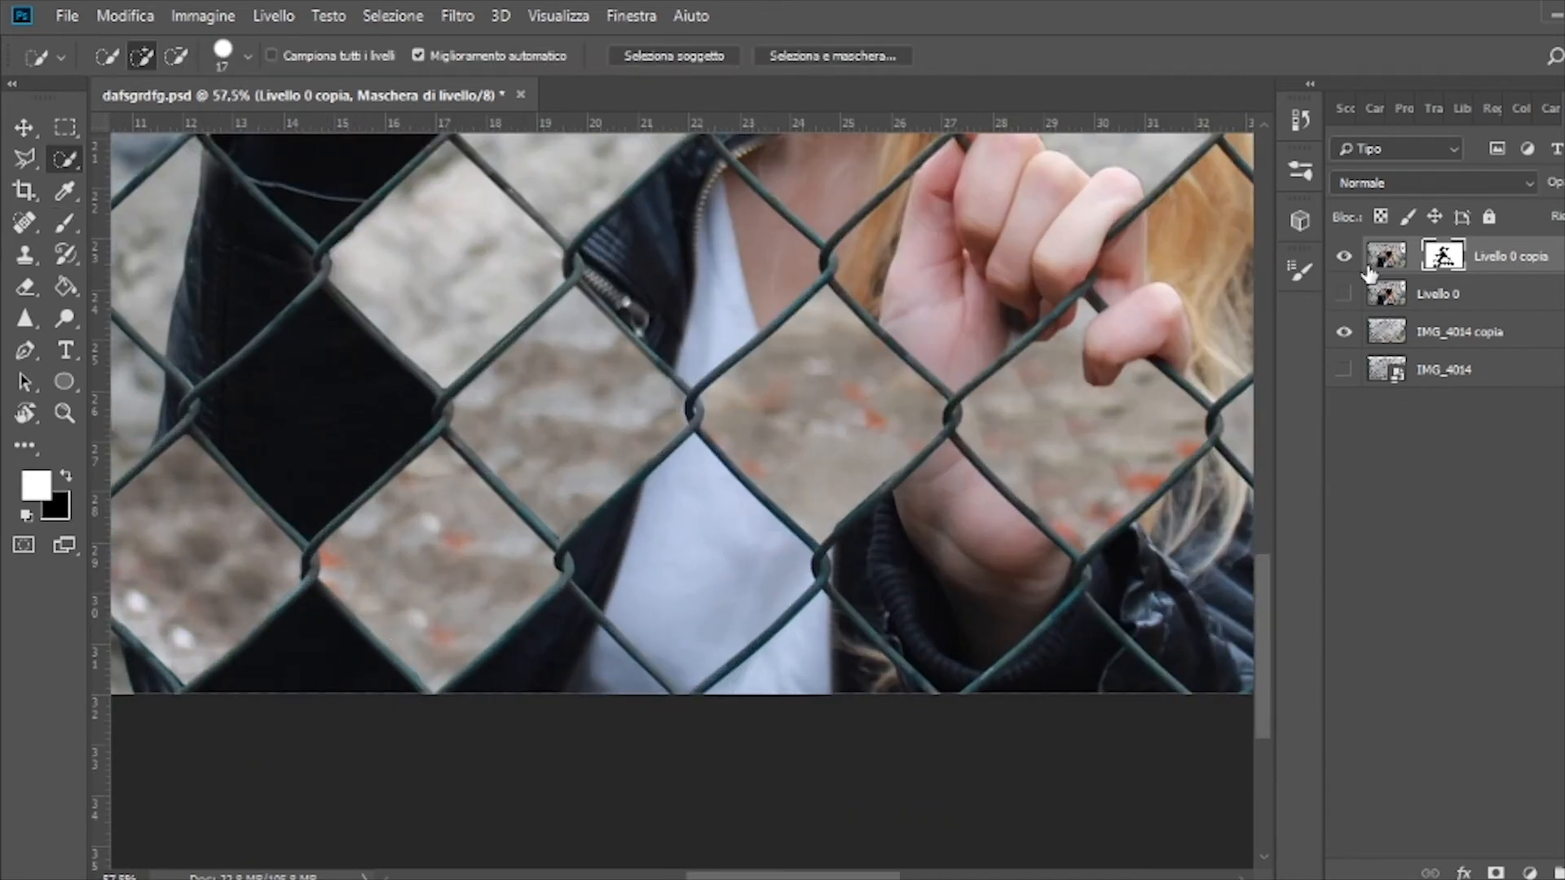
{"action": "left_click", "coordinate": [300, 644]}
{"action": "left_click_drag", "start_coordinate": [219, 667], "coordinate": [254, 630], "text": "alt"}
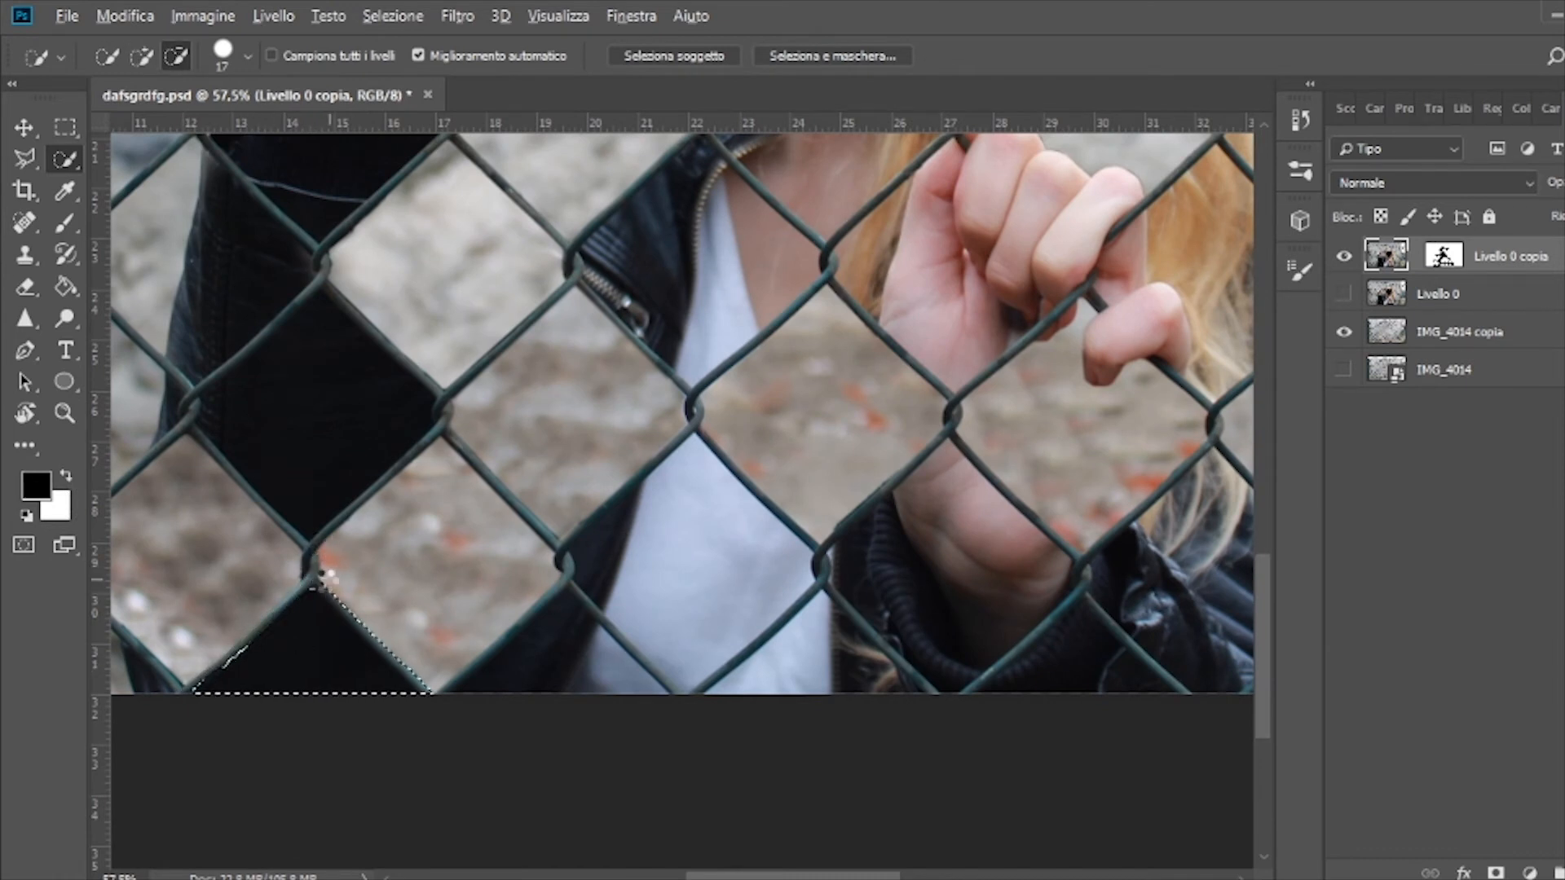
{"action": "key", "text": "g"}
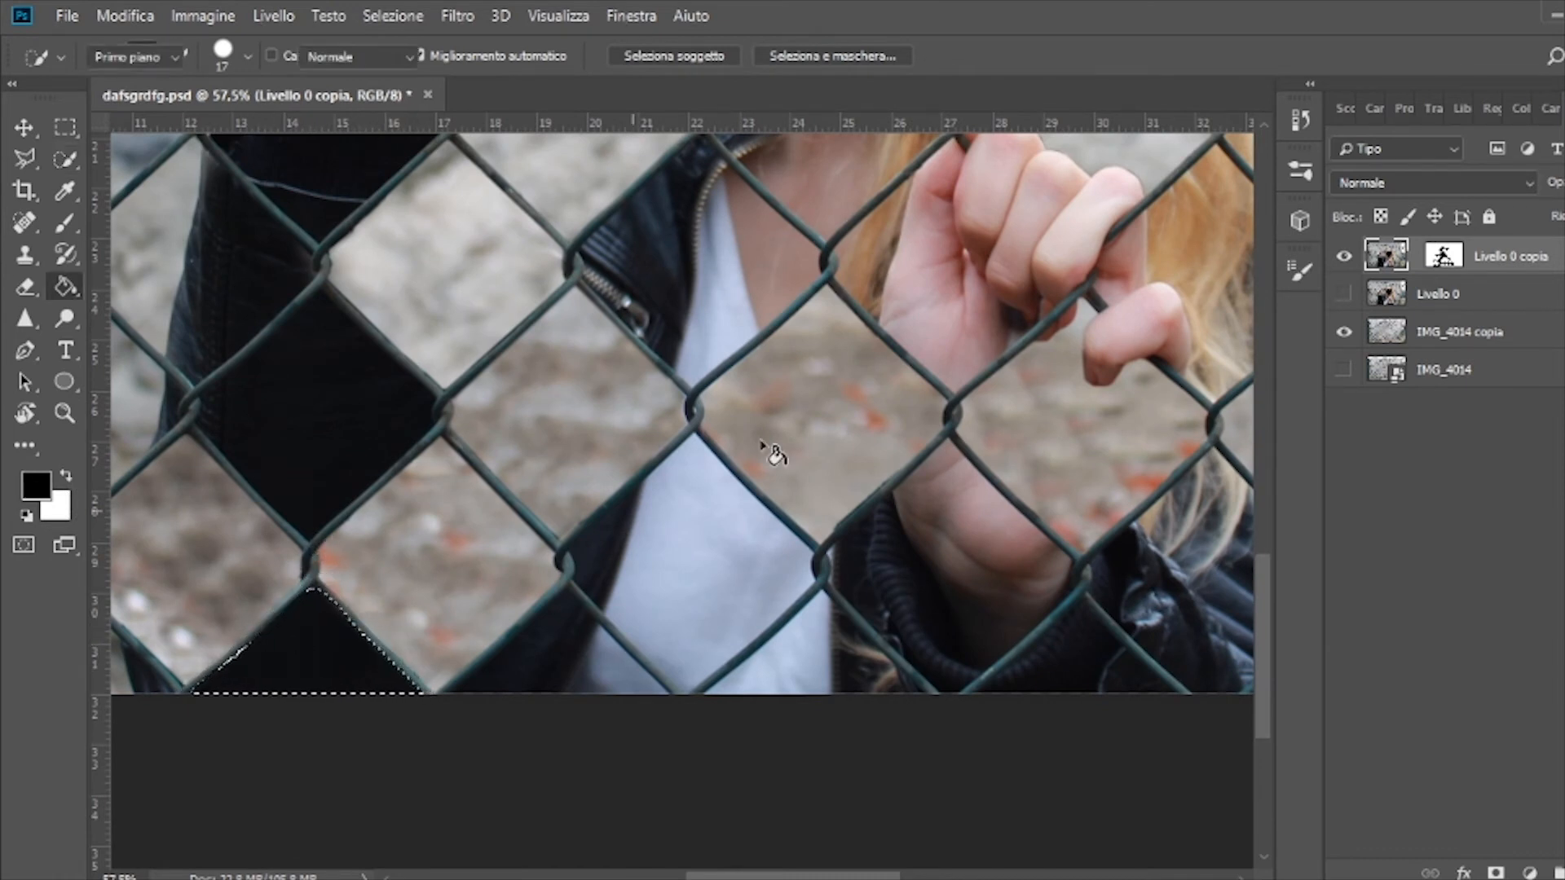
{"action": "left_click", "coordinate": [1444, 256]}
{"action": "key", "text": "x"}
{"action": "left_click", "coordinate": [266, 649]}
- Clone wall texture over the wires inside the triangular cell below the sleeve on IMG_4014 copia, and clear the selection
{"action": "left_click", "coordinate": [1386, 334]}
{"action": "key", "text": "s"}
{"action": "left_click", "coordinate": [387, 521], "text": "alt"}
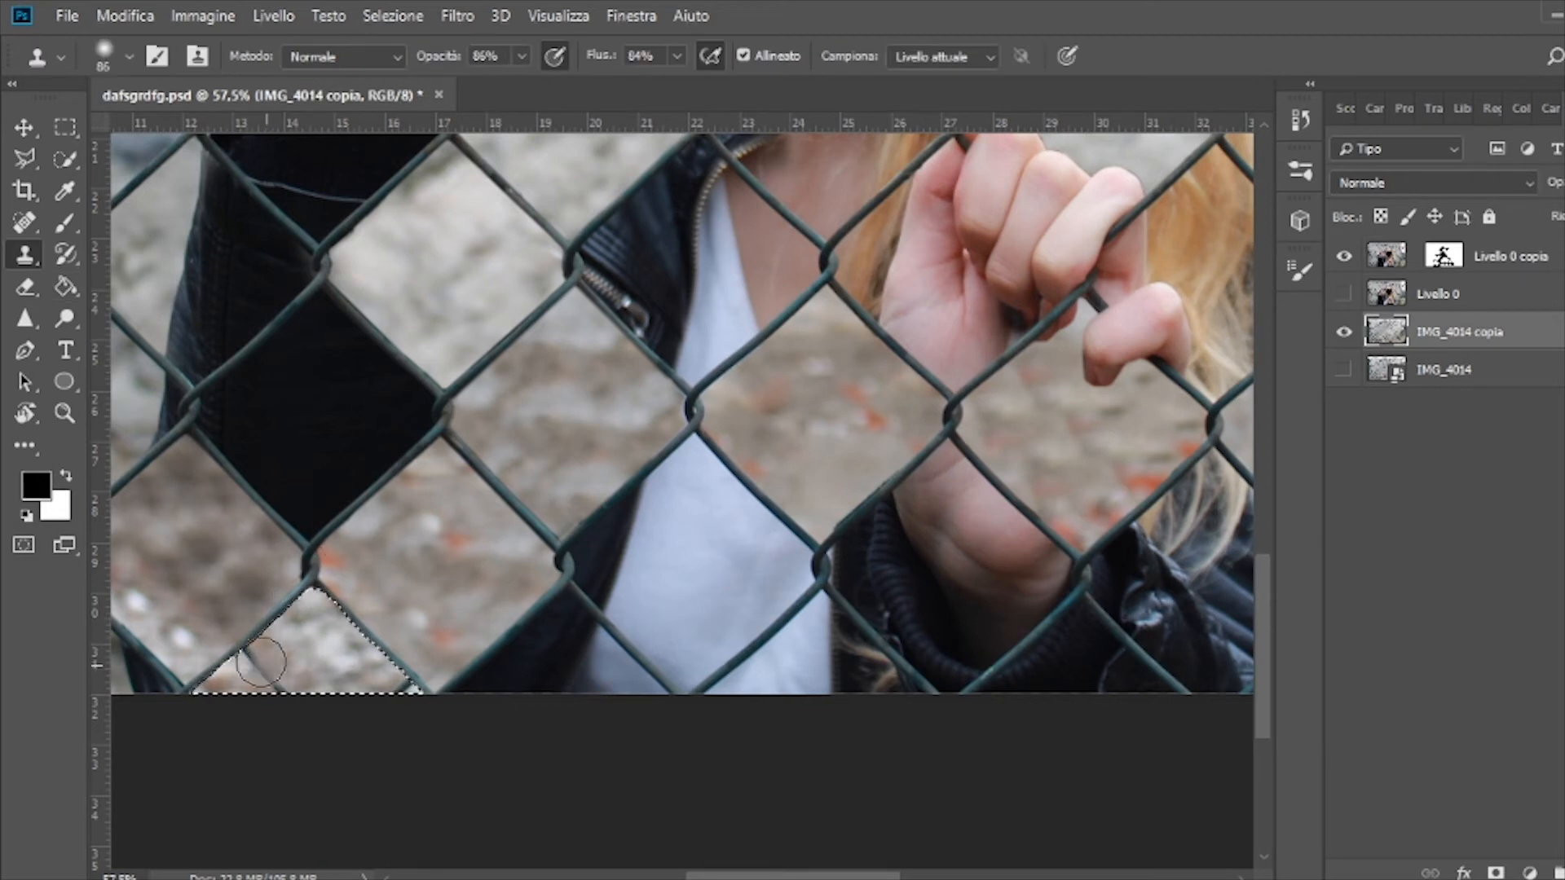
{"action": "left_click_drag", "start_coordinate": [273, 681], "coordinate": [247, 650]}
{"action": "left_click", "coordinate": [453, 624], "text": "alt"}
{"action": "left_click", "coordinate": [423, 677]}
{"action": "key", "text": "ctrl+d"}
{"action": "key", "text": "m"}
- Restore the wire edges of the triangular cell below the sleeve on the Livello 0 copia mask with a white size 10 brush
{"action": "left_click", "coordinate": [1443, 256]}
{"action": "key", "text": "b"}
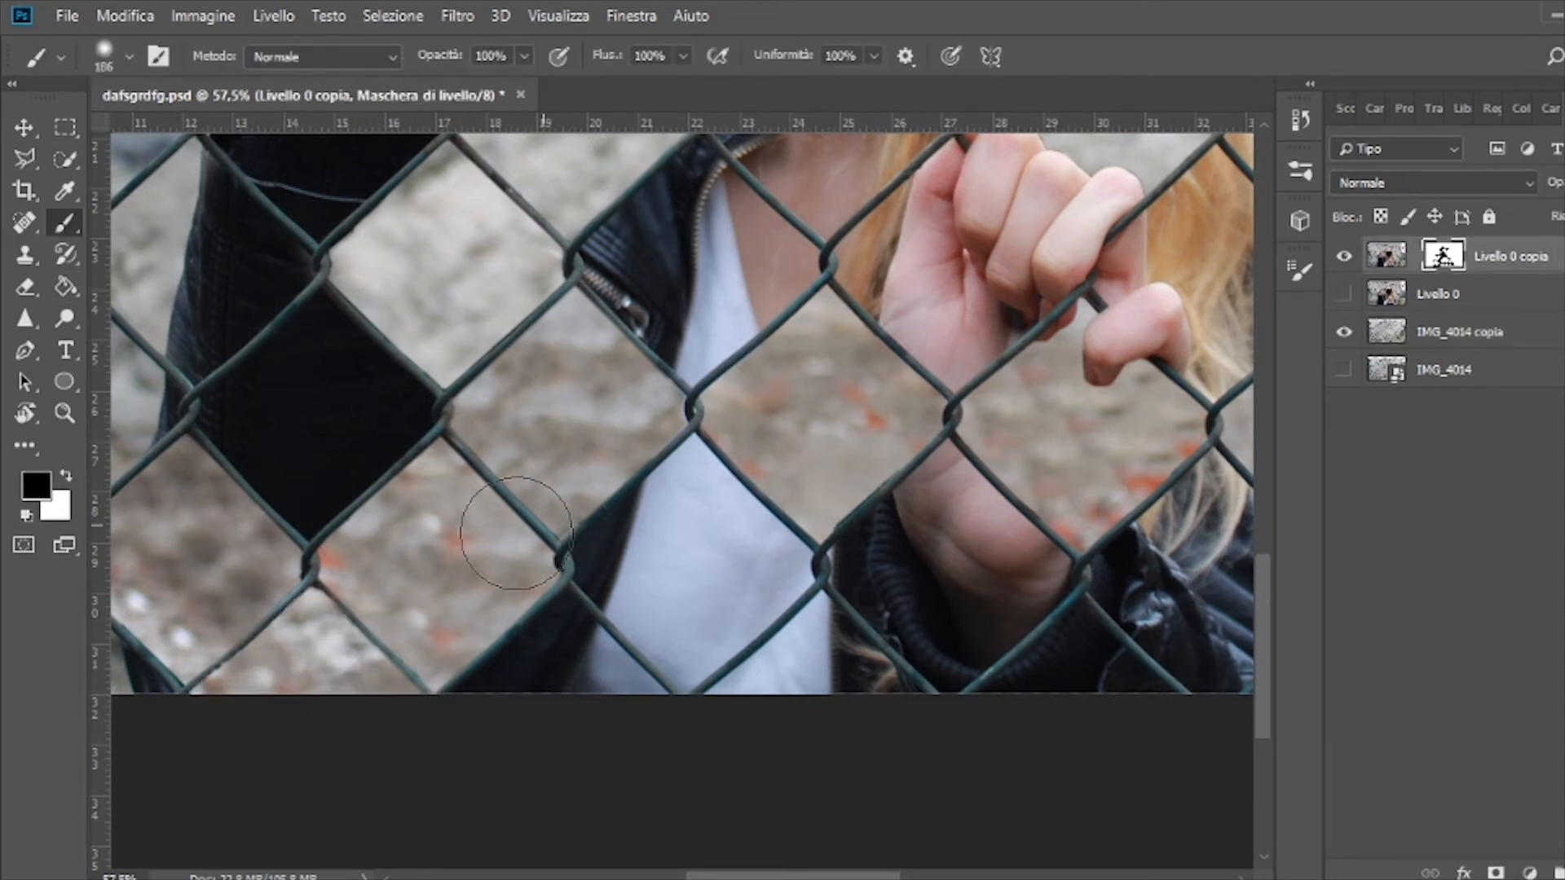
{"action": "key", "text": "x"}
{"action": "left_click_drag", "start_coordinate": [302, 598], "coordinate": [189, 684]}
{"action": "key", "text": "ctrl+z"}
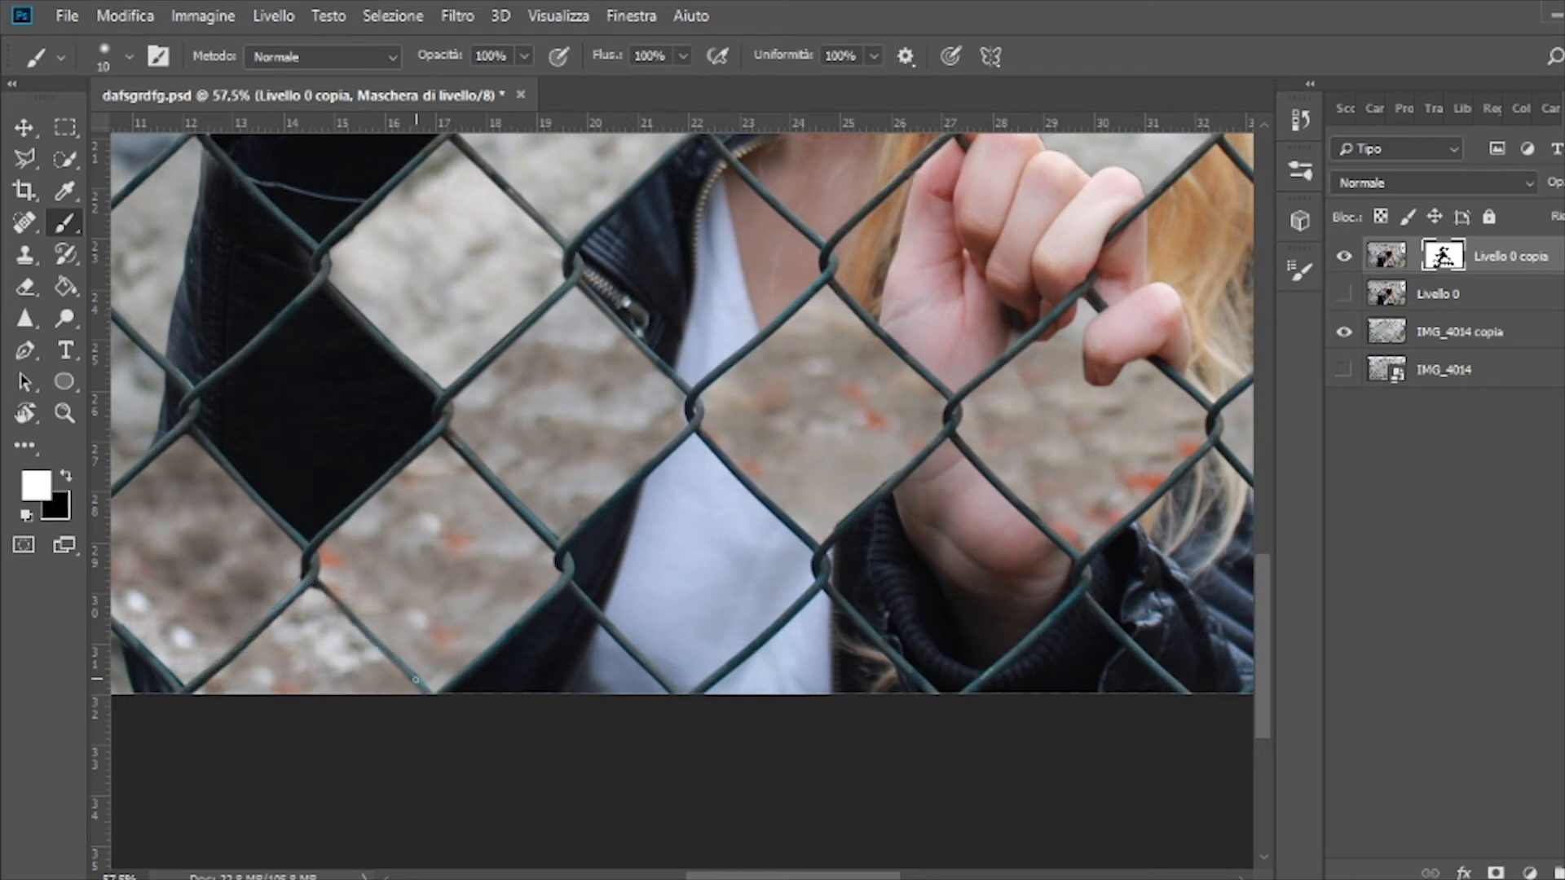
- Quick-select the bottom-edge cell where the jacket meets the white shirt, and fill it with black on the Livello 0 copia mask
{"action": "scroll", "coordinate": [416, 679], "scroll_direction": "down", "scroll_amount": 5}
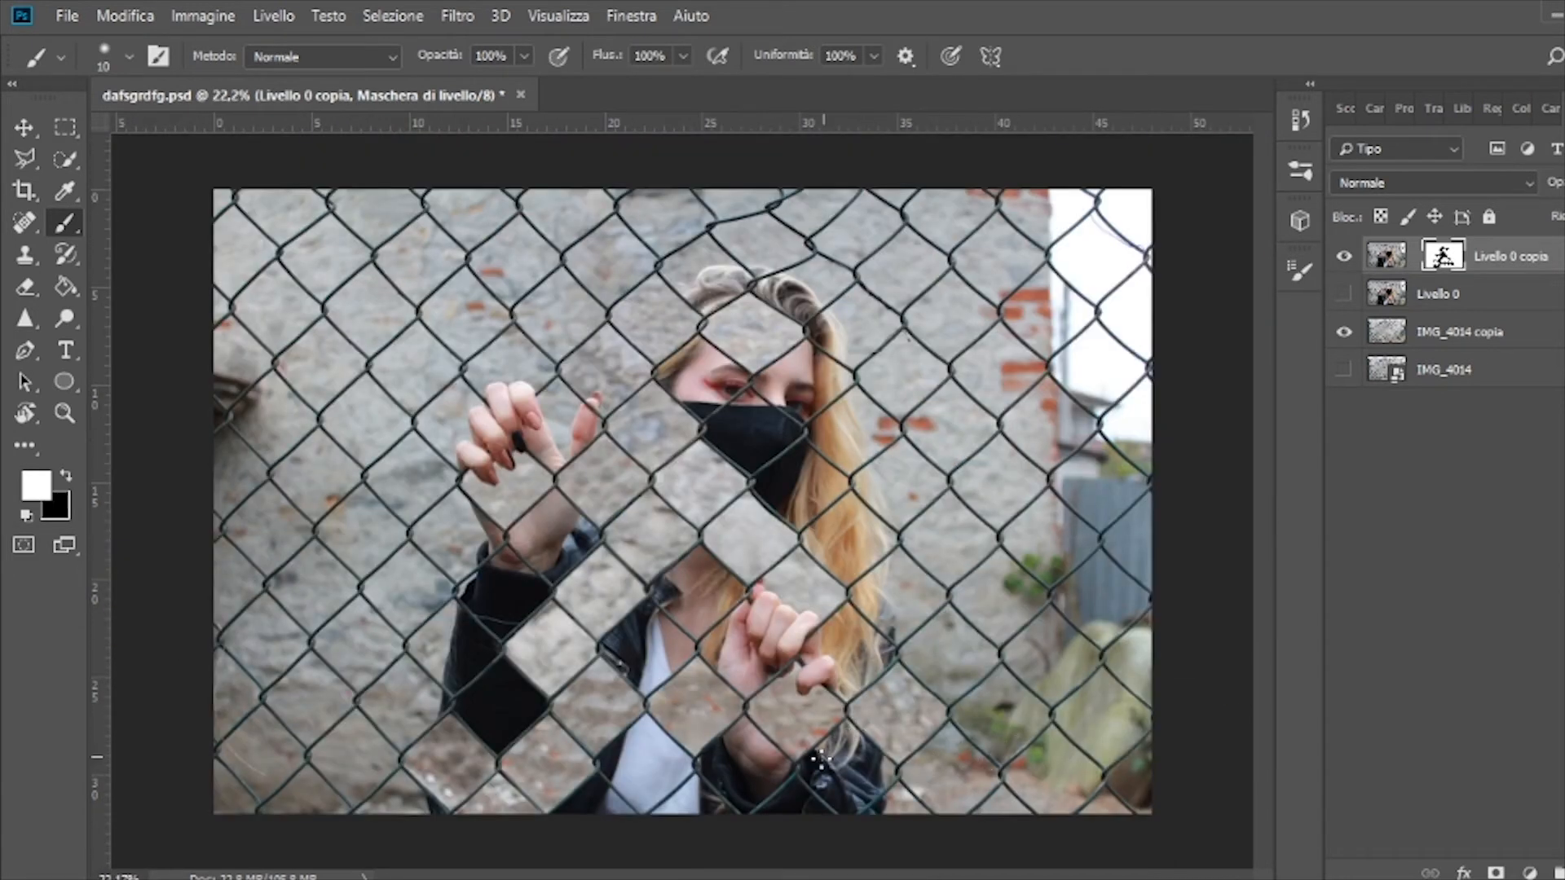
{"action": "scroll", "coordinate": [822, 762], "scroll_direction": "up", "scroll_amount": 5}
{"action": "key", "text": "w"}
{"action": "key", "text": "ctrl+2"}
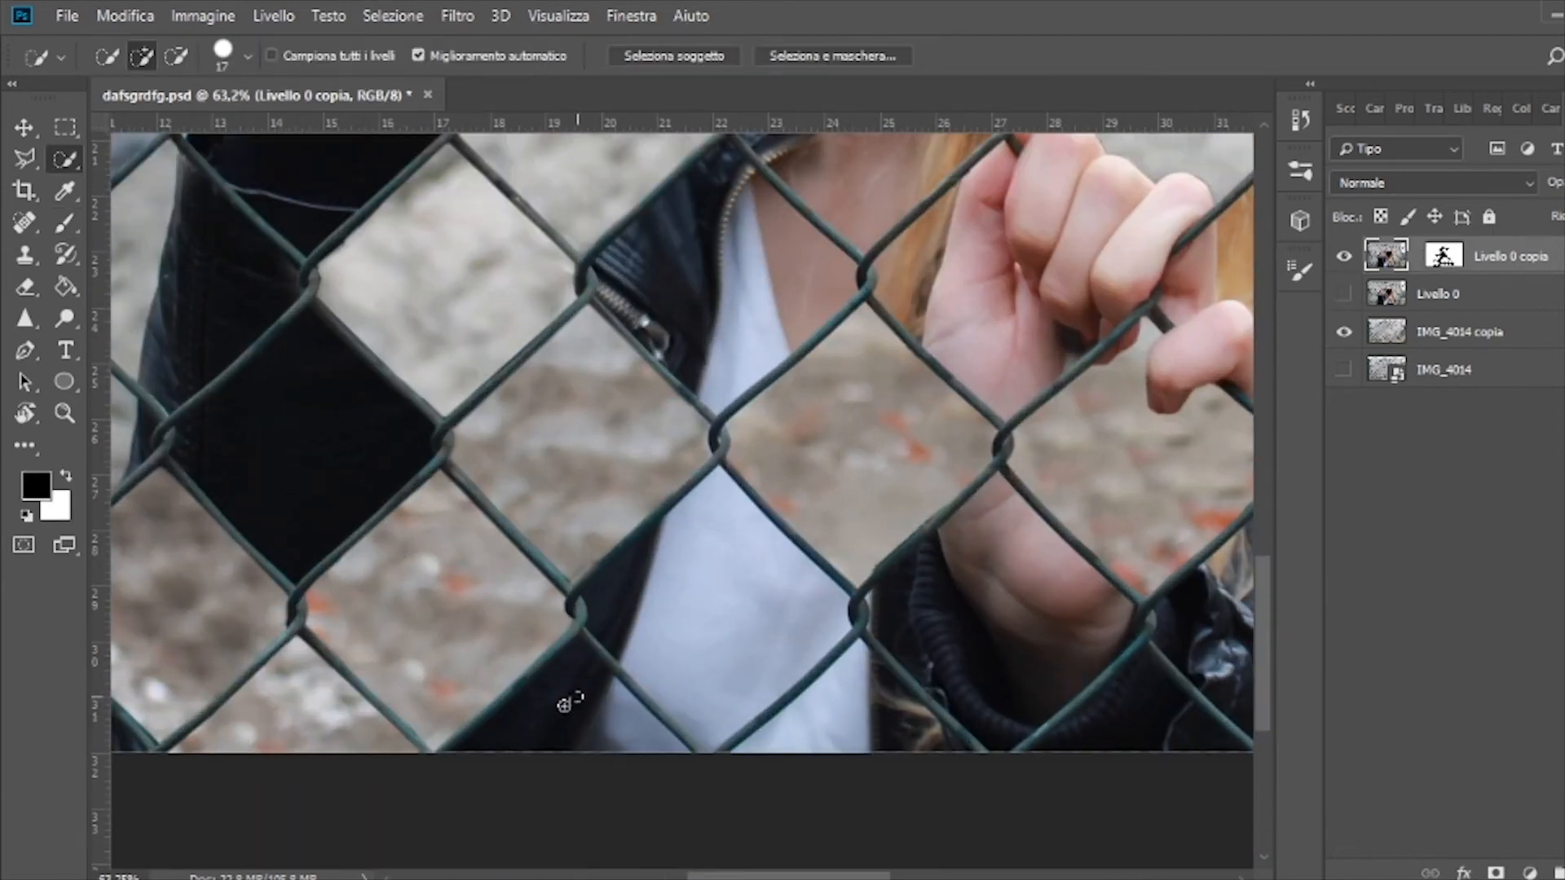
{"action": "key", "text": "alt"}
{"action": "mouse_move", "coordinate": [568, 702]}
{"action": "left_mouse_down"}
{"action": "mouse_move", "coordinate": [620, 658]}
{"action": "mouse_move", "coordinate": [546, 647]}
{"action": "mouse_move", "coordinate": [502, 735]}
{"action": "left_mouse_up"}
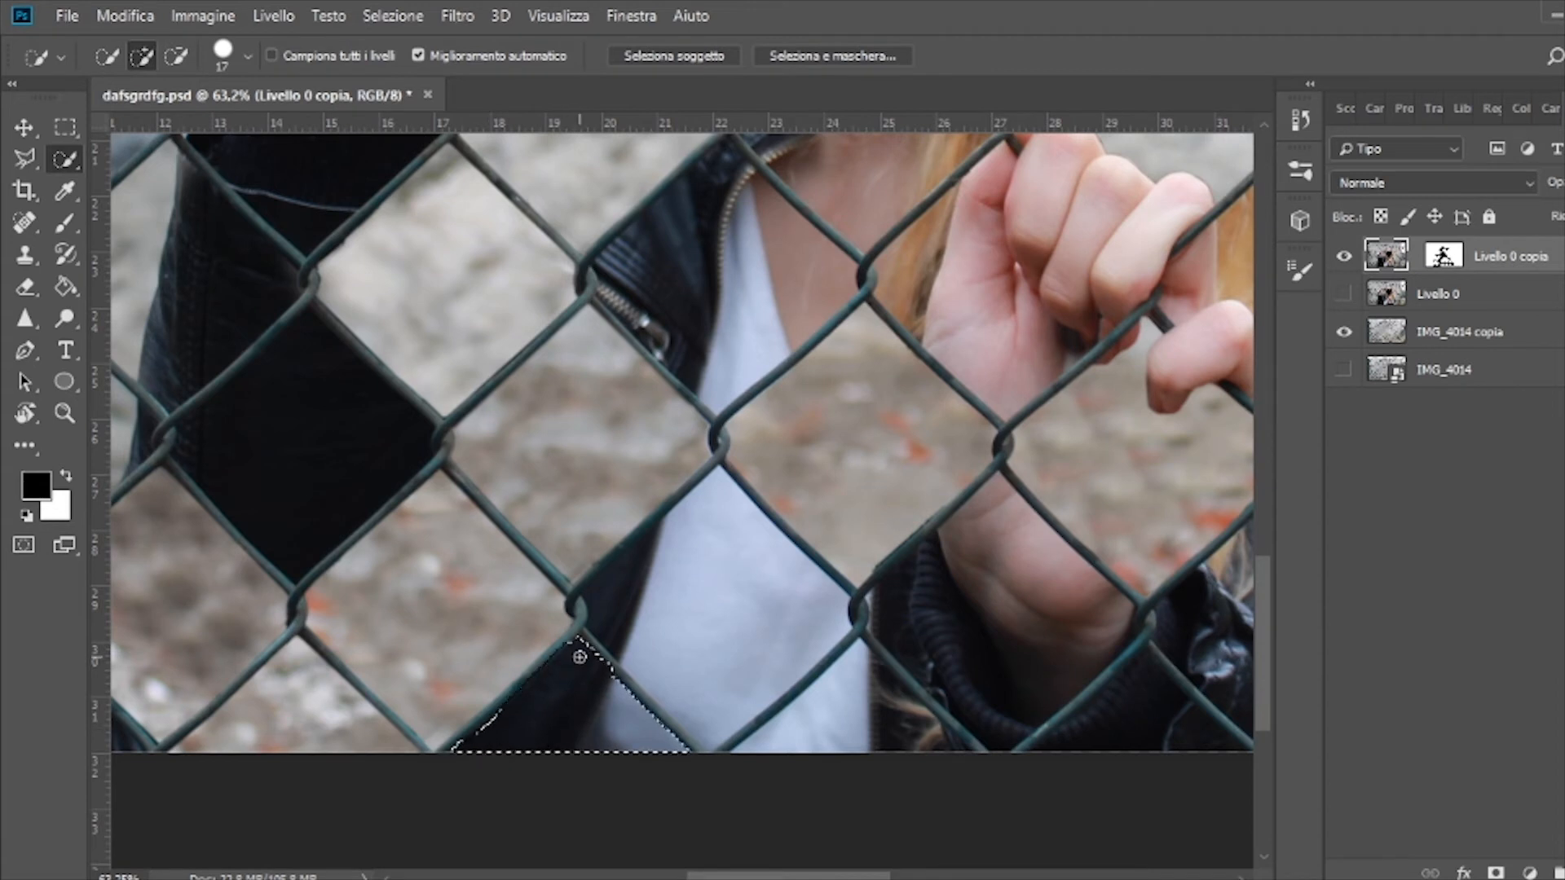
{"action": "key", "text": "g"}
{"action": "key", "text": "ctrl+backslash"}
{"action": "left_click", "coordinate": [67, 476]}
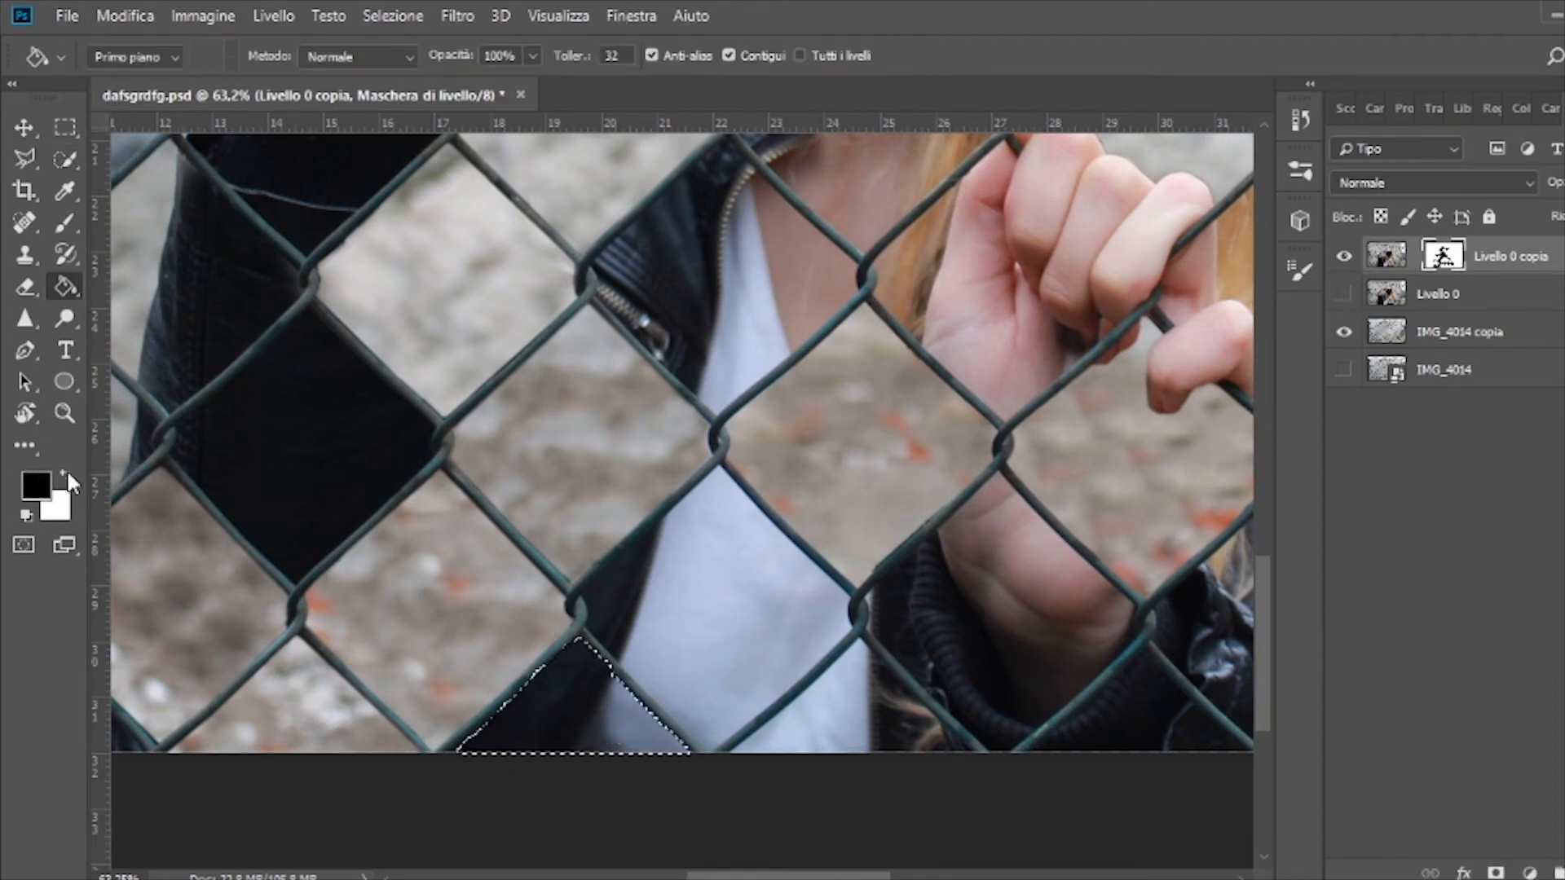
{"action": "key", "text": "alt+BackSpace"}
- Clone wall texture over the wire remnants inside the bottom-edge shirt cell on IMG_4014 copia, and clear the selection
{"action": "left_click", "coordinate": [1507, 334]}
{"action": "key", "text": "s"}
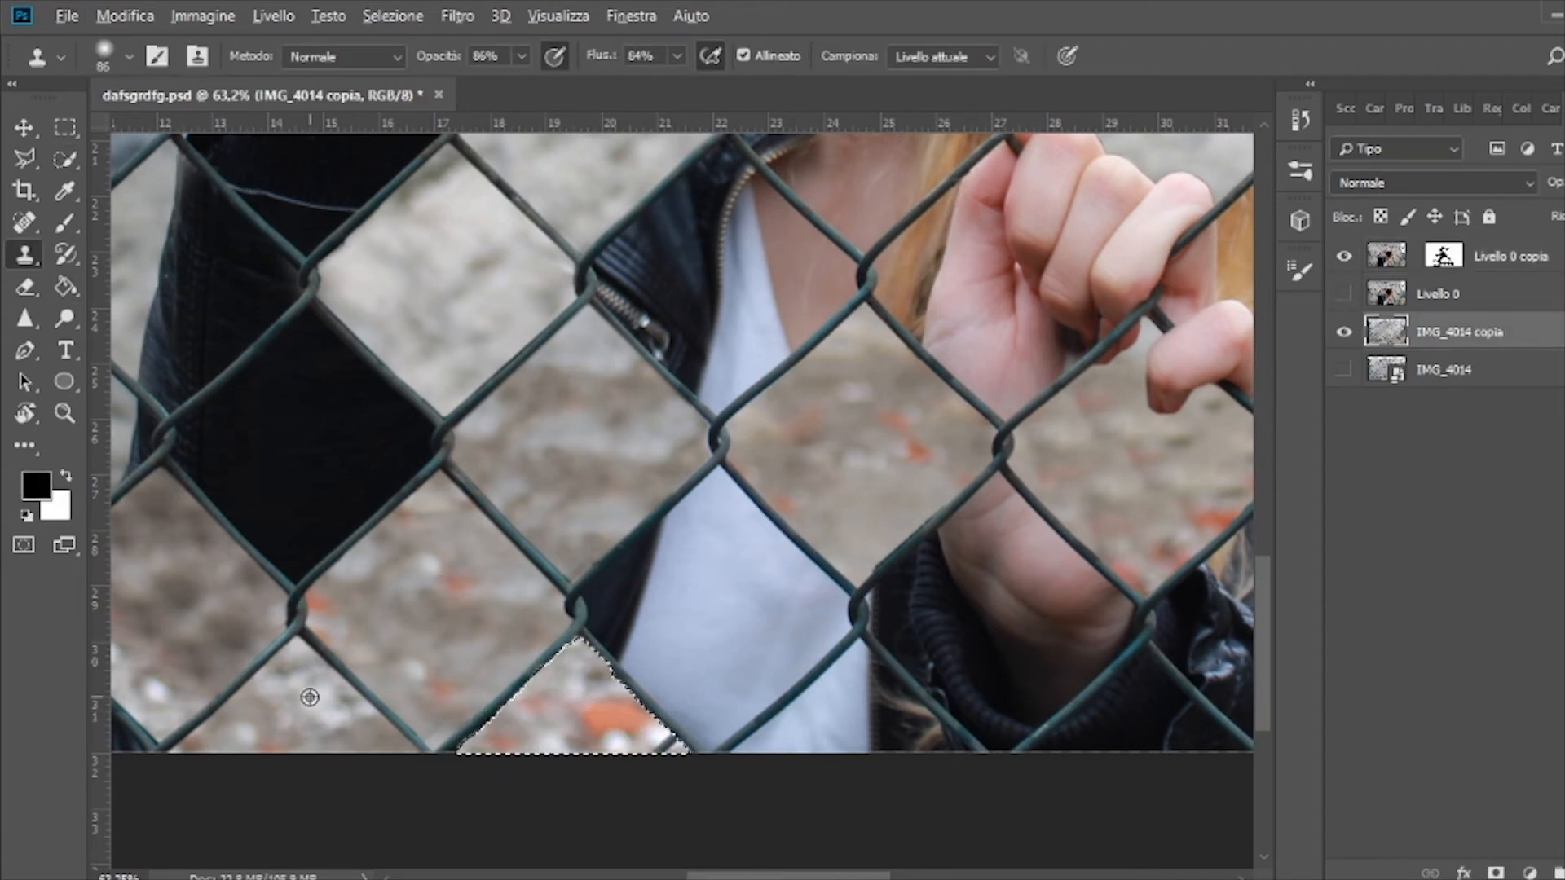
{"action": "key", "text": "l"}
{"action": "key", "text": "ctrl+d"}
- Restore the wire edges of the bottom-edge shirt cell on the Livello 0 copia mask with a white size 10 brush
{"action": "left_click", "coordinate": [1492, 257]}
{"action": "key", "text": "b"}
{"action": "key", "text": "x"}
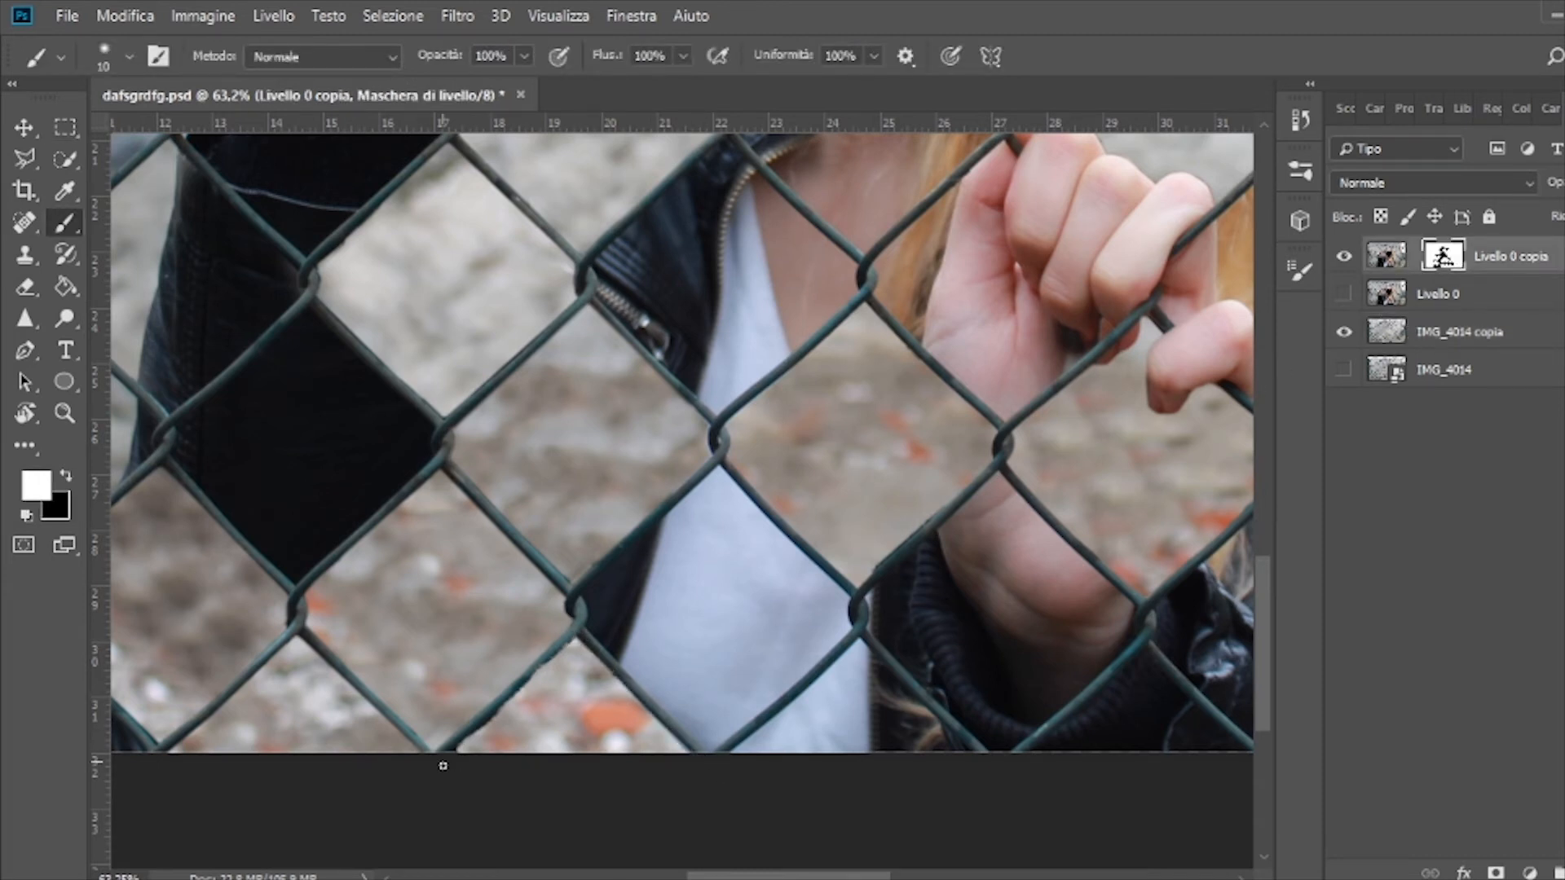
{"action": "scroll", "coordinate": [884, 408], "scroll_direction": "down", "scroll_amount": 6}
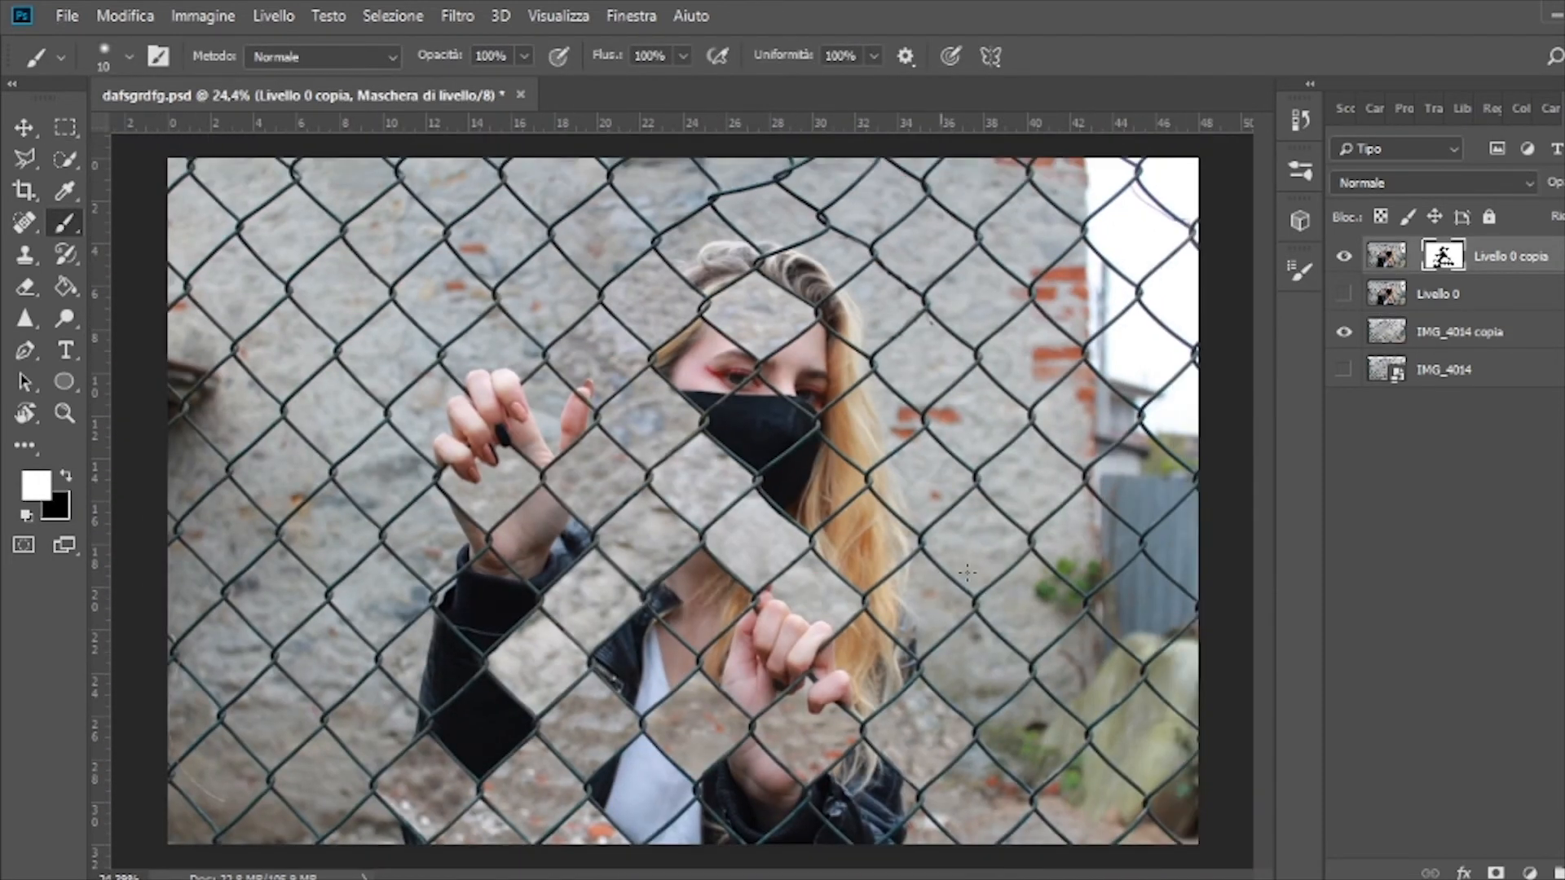
- Quick-select the jacket sleeve cell beside the lower wrist, trim it to the wires, and fill it with black on the Livello 0 copia mask
{"action": "scroll", "coordinate": [856, 830], "scroll_direction": "up", "scroll_amount": 5}
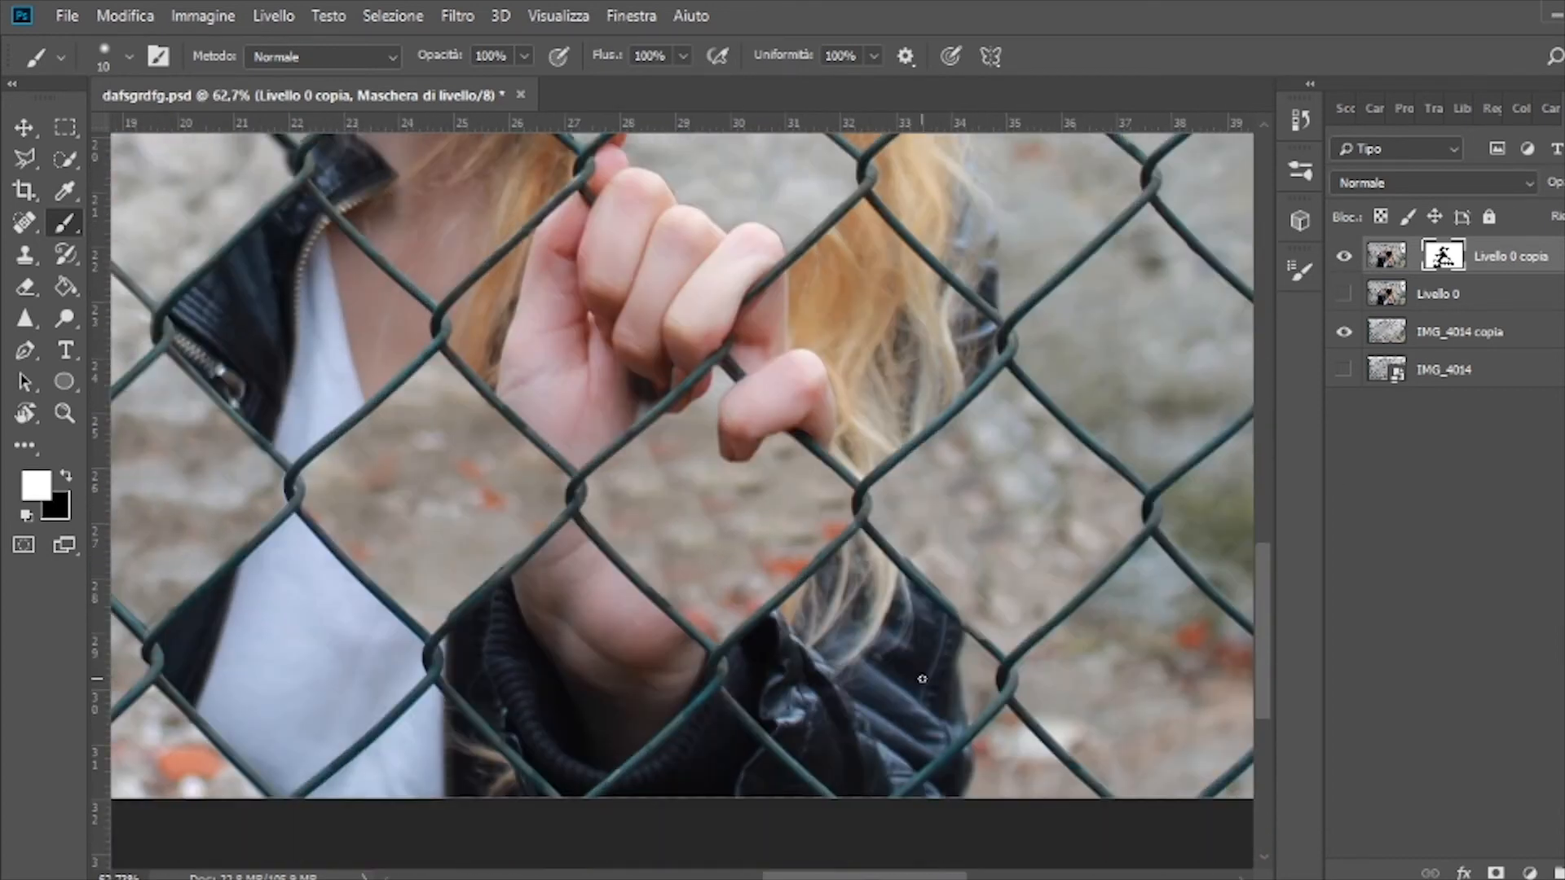
{"action": "key", "text": "w"}
{"action": "left_click_drag", "start_coordinate": [896, 700], "coordinate": [859, 588]}
{"action": "key", "text": "ctrl+2"}
{"action": "left_click_drag", "start_coordinate": [945, 762], "coordinate": [993, 729]}
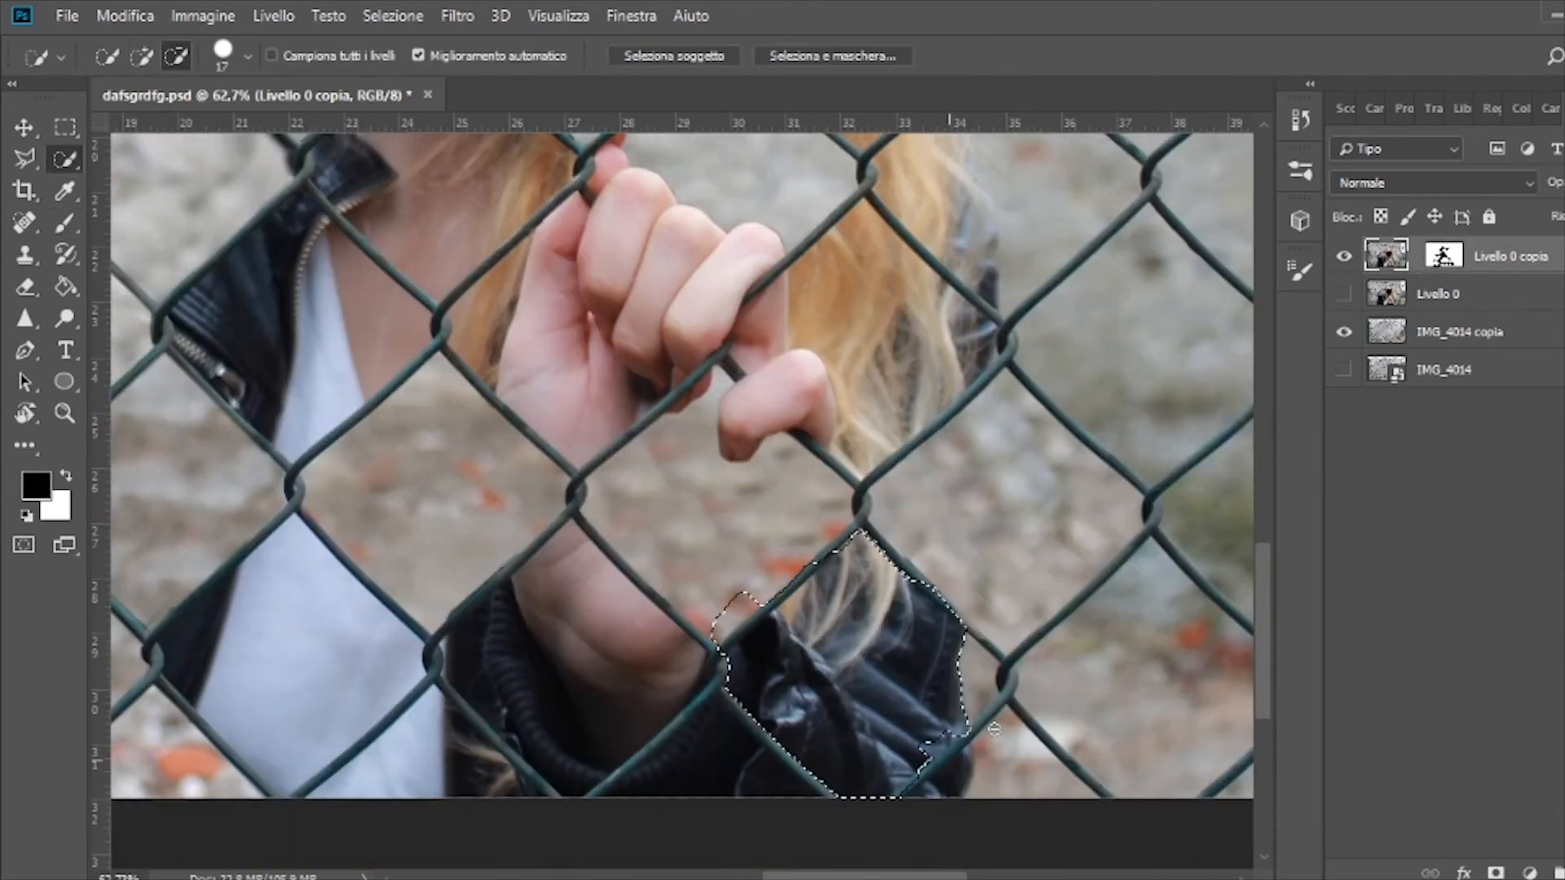
{"action": "left_click", "coordinate": [976, 664]}
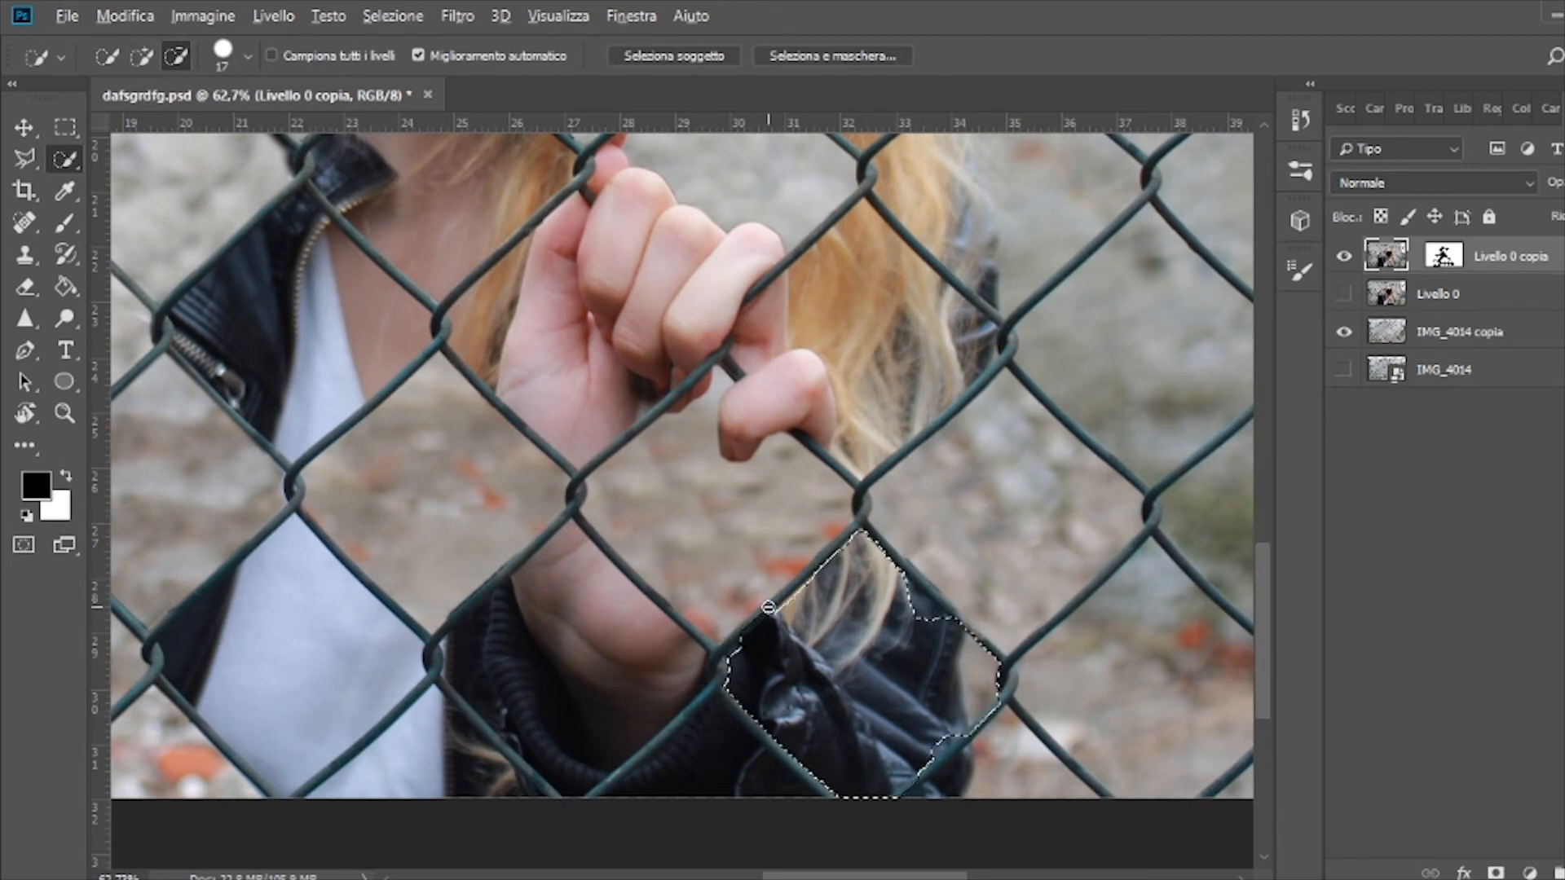
{"action": "left_click", "coordinate": [747, 649]}
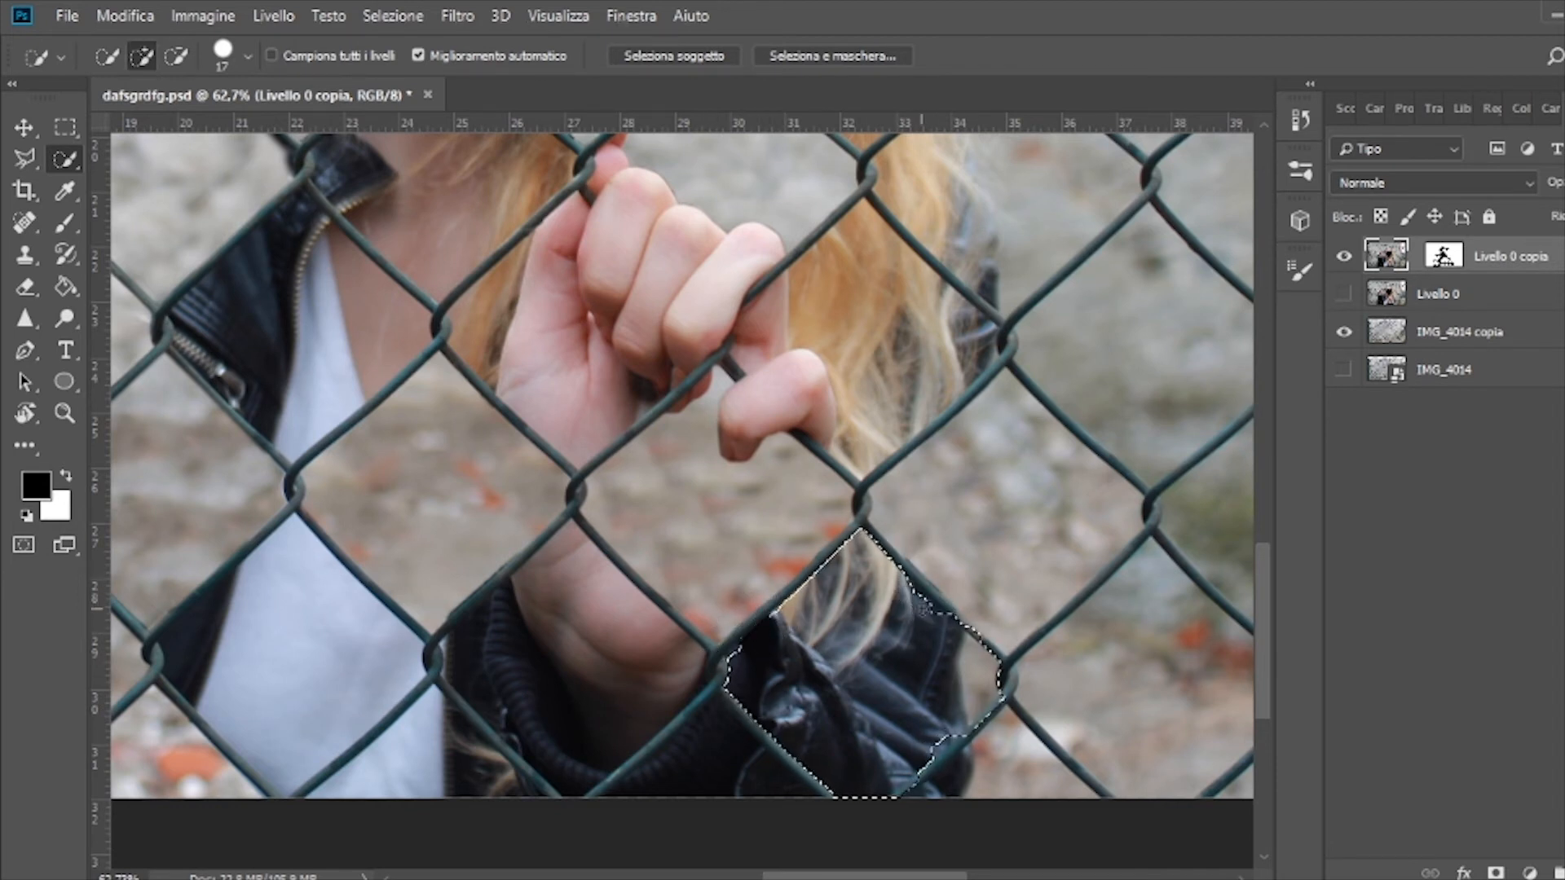
{"action": "scroll", "coordinate": [951, 726], "scroll_direction": "down", "scroll_amount": 1}
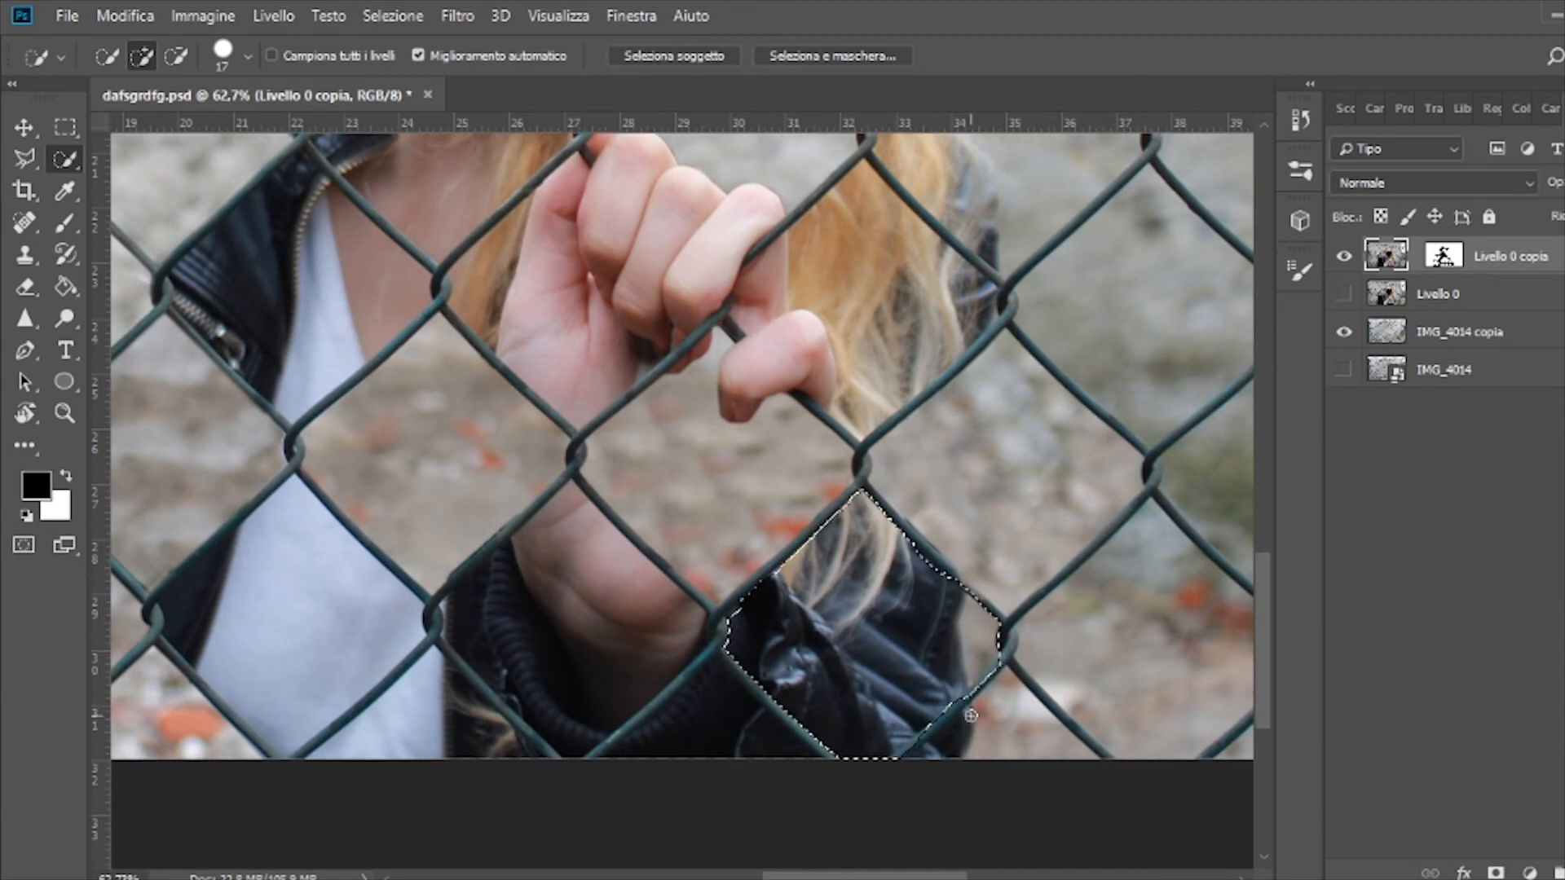
{"action": "left_click", "coordinate": [1442, 255]}
{"action": "key", "text": "g"}
{"action": "key", "text": "x"}
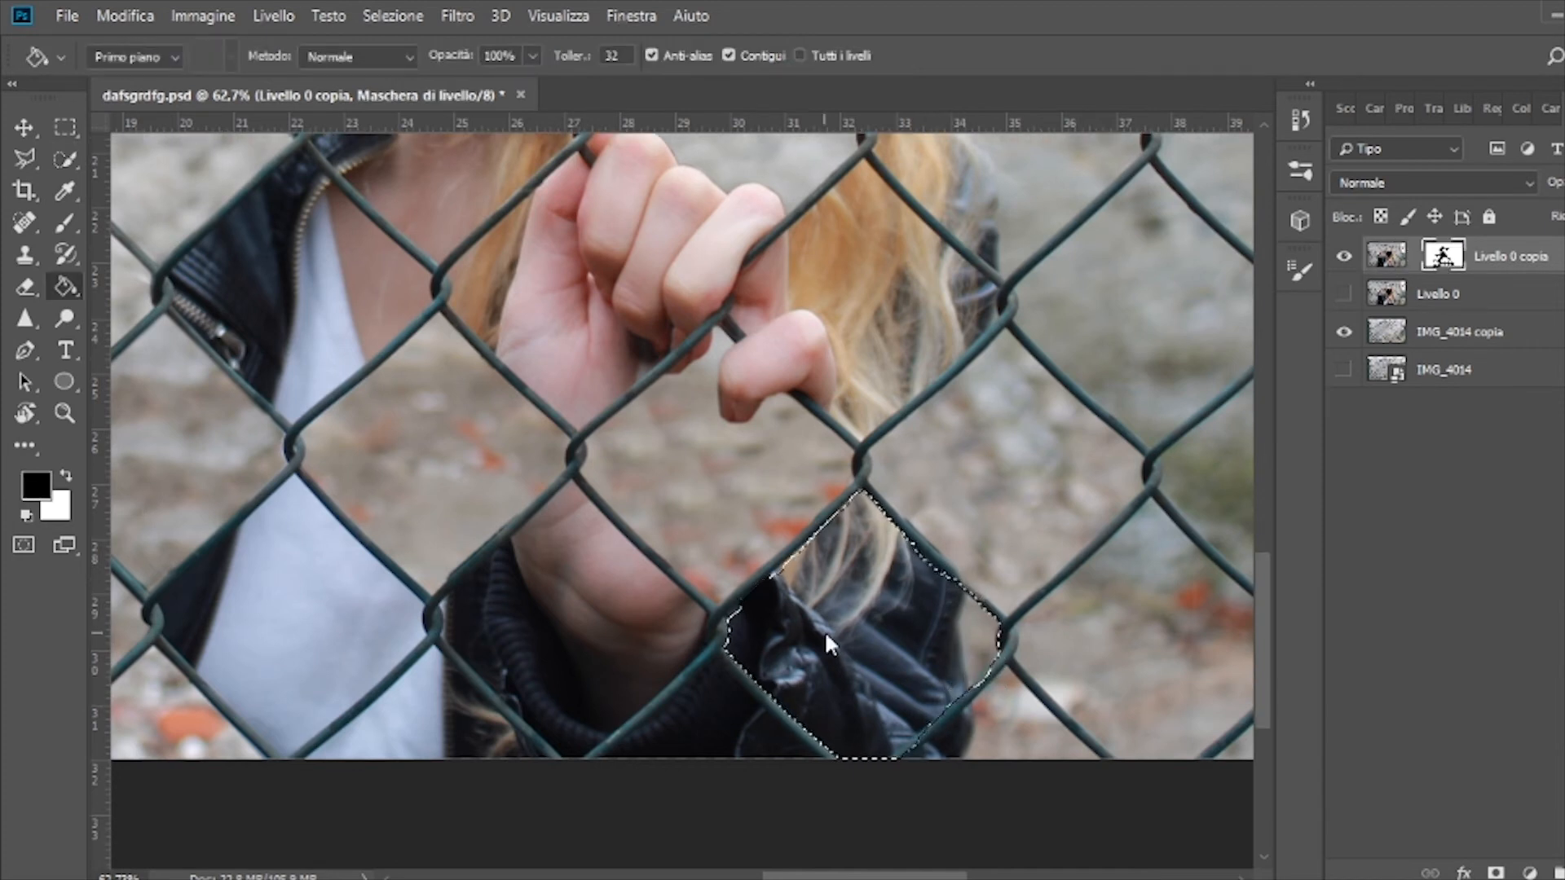
{"action": "left_click", "coordinate": [832, 638]}
- Clone wall texture over the wires inside the sleeve cell beside the lower wrist on IMG_4014 copia, and clear the selection
{"action": "left_click", "coordinate": [1459, 331]}
{"action": "key", "text": "s"}
{"action": "mouse_move", "coordinate": [874, 643]}
{"action": "left_mouse_down"}
{"action": "mouse_move", "coordinate": [809, 710]}
{"action": "mouse_move", "coordinate": [884, 550]}
{"action": "mouse_move", "coordinate": [880, 513]}
{"action": "mouse_move", "coordinate": [884, 541]}
{"action": "mouse_move", "coordinate": [747, 662]}
{"action": "mouse_move", "coordinate": [691, 639]}
{"action": "mouse_move", "coordinate": [783, 688]}
{"action": "mouse_move", "coordinate": [833, 680]}
{"action": "mouse_move", "coordinate": [823, 692]}
{"action": "mouse_move", "coordinate": [921, 721]}
{"action": "left_mouse_up"}
{"action": "scroll", "coordinate": [921, 721], "scroll_direction": "down", "scroll_amount": 1}
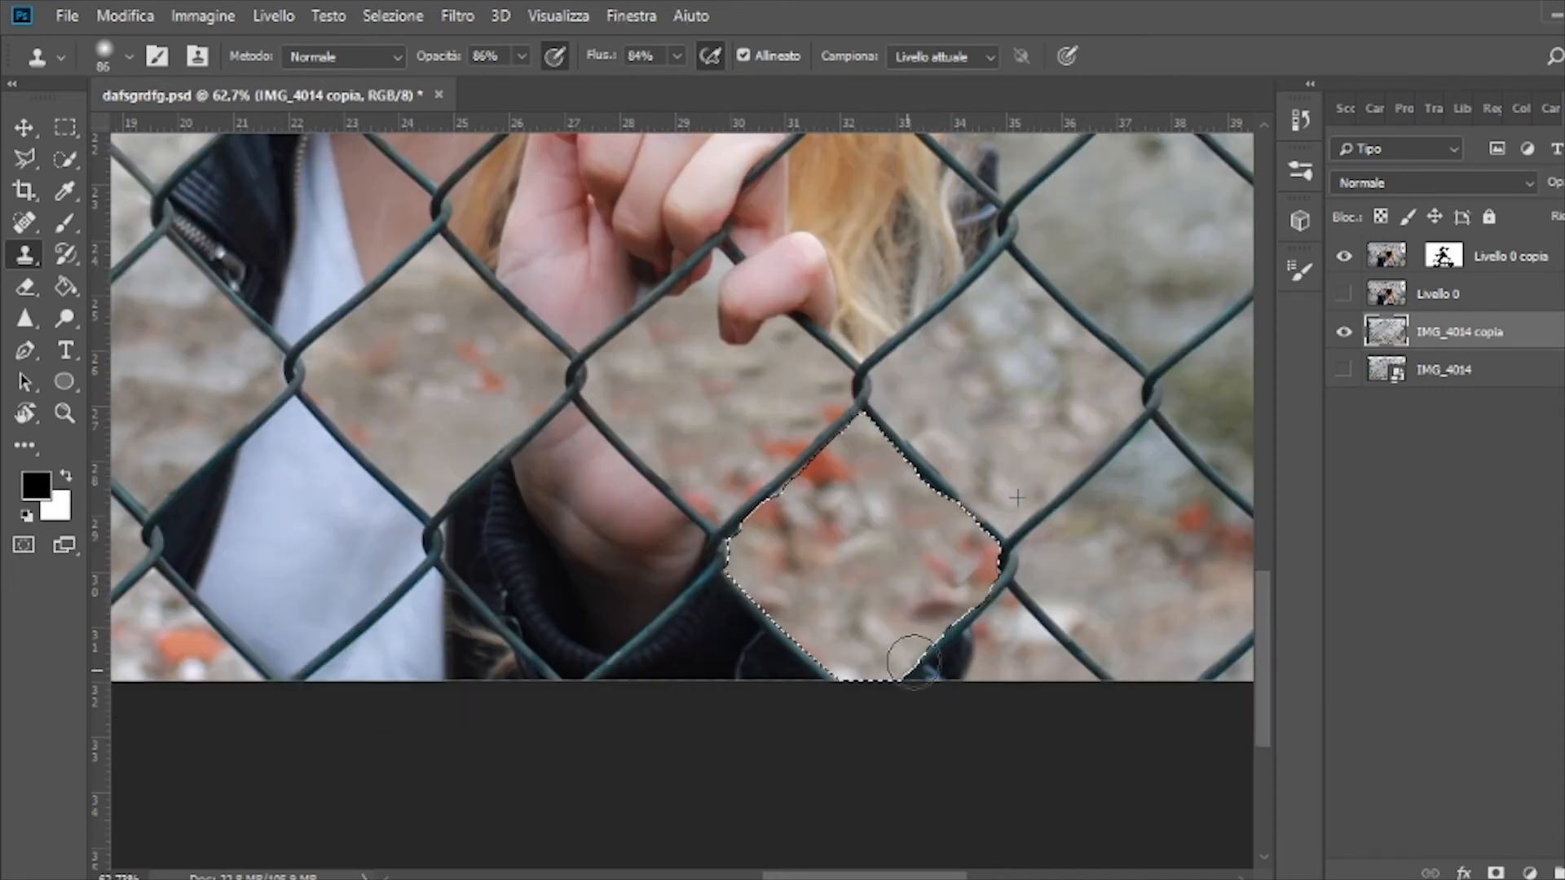
{"action": "scroll", "coordinate": [970, 611], "scroll_direction": "down", "scroll_amount": 1}
{"action": "key", "text": "ctrl+d"}
{"action": "key", "text": "m"}
- Clean up the wire edges around the lower wrist's sleeve cell on the Livello 0 copia mask with a size 10 brush, alternating black and white
{"action": "left_click", "coordinate": [1386, 255]}
{"action": "key", "text": "b"}
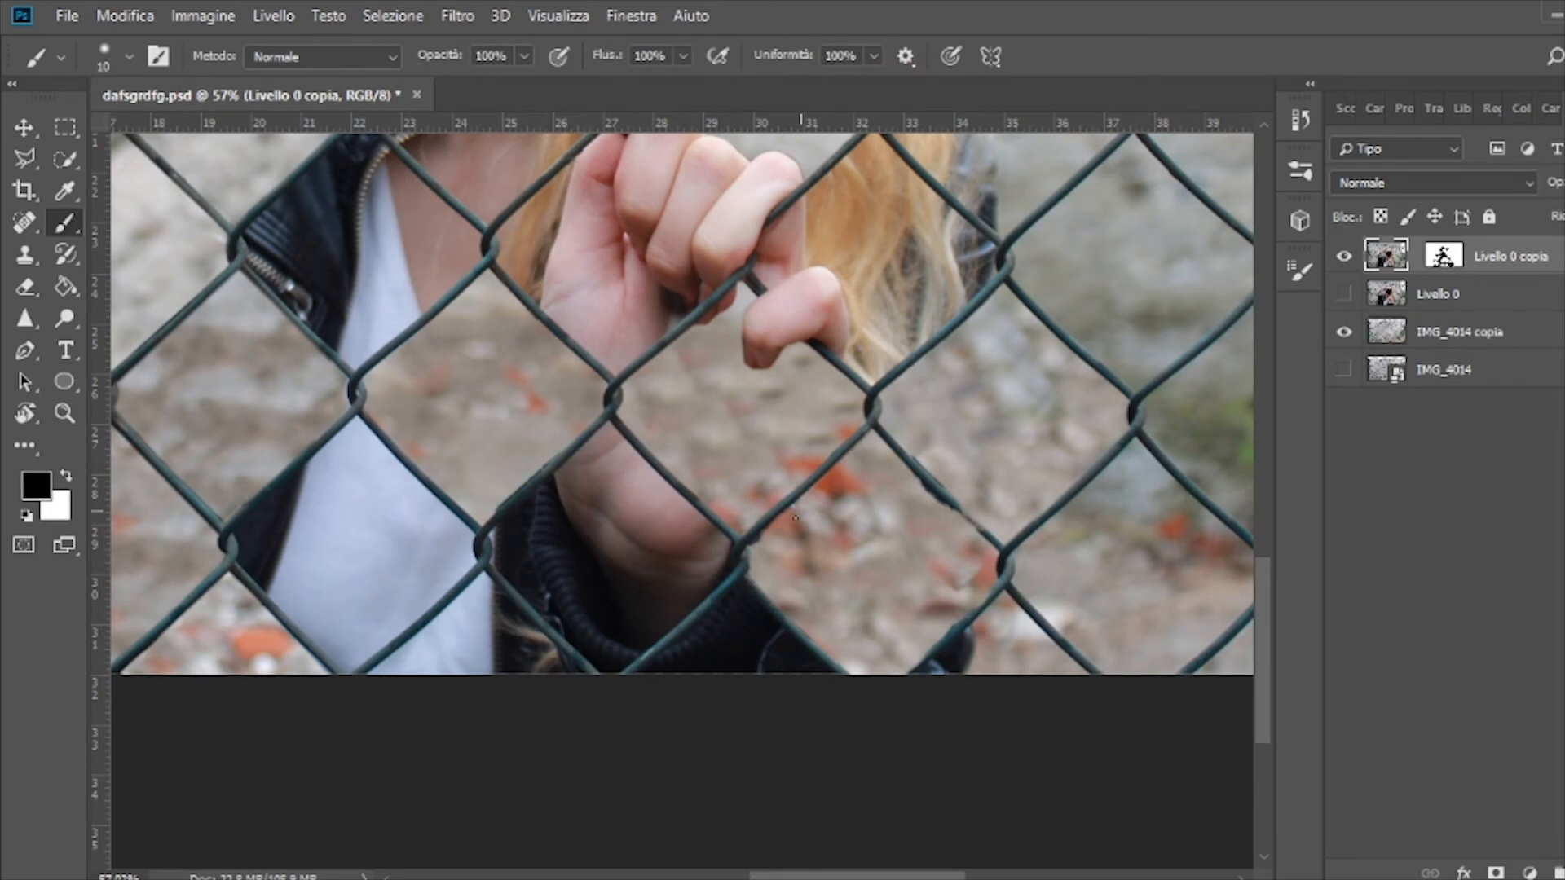
{"action": "scroll", "coordinate": [838, 498], "scroll_direction": "up", "scroll_amount": 2}
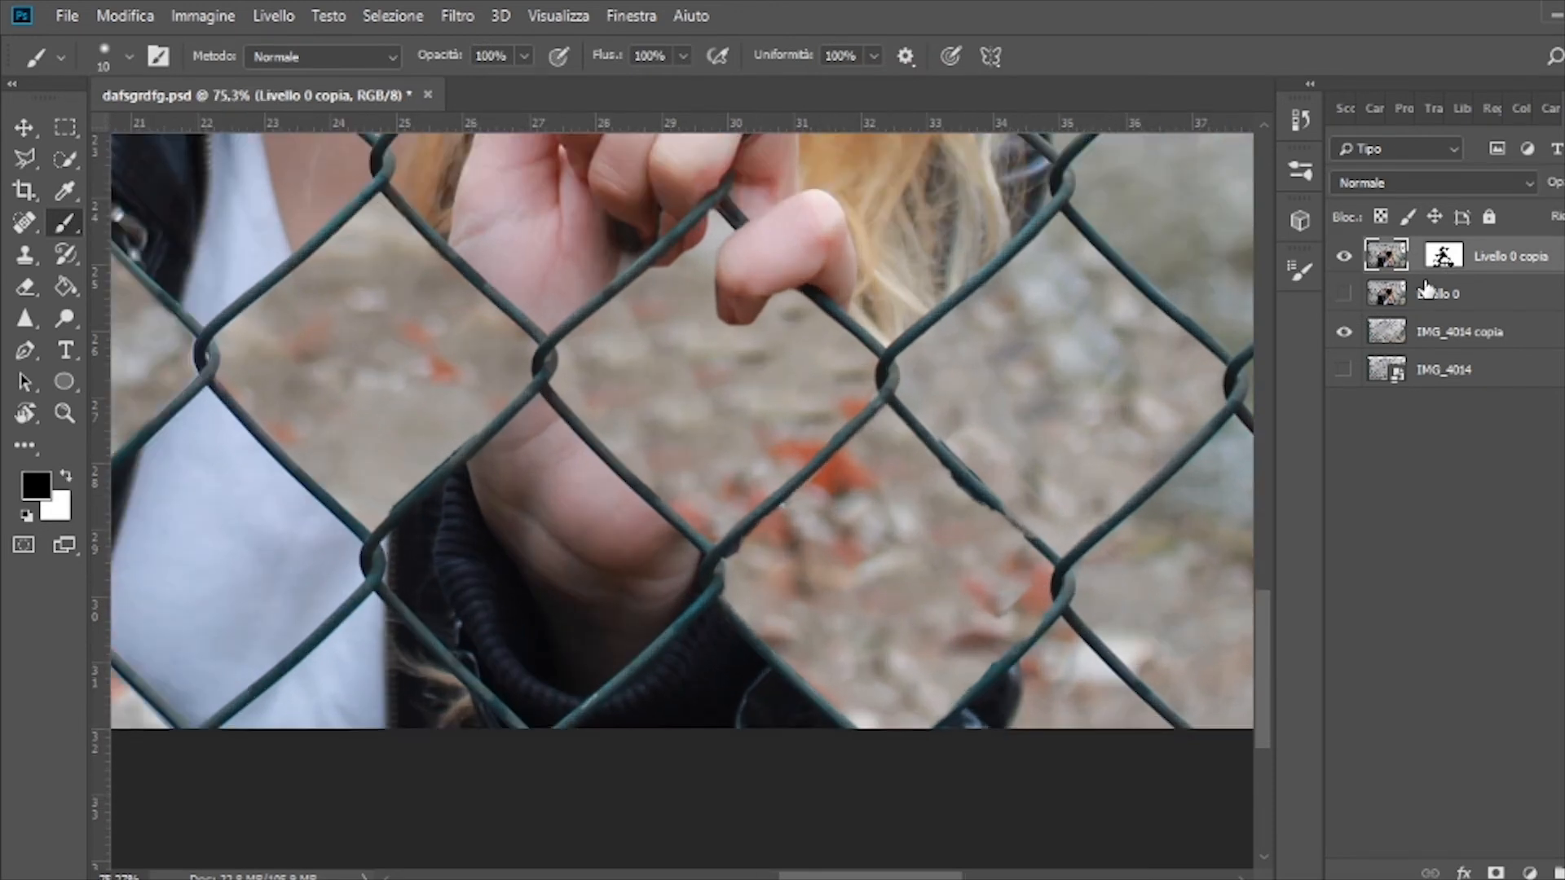
{"action": "key", "text": "ctrl+backslash"}
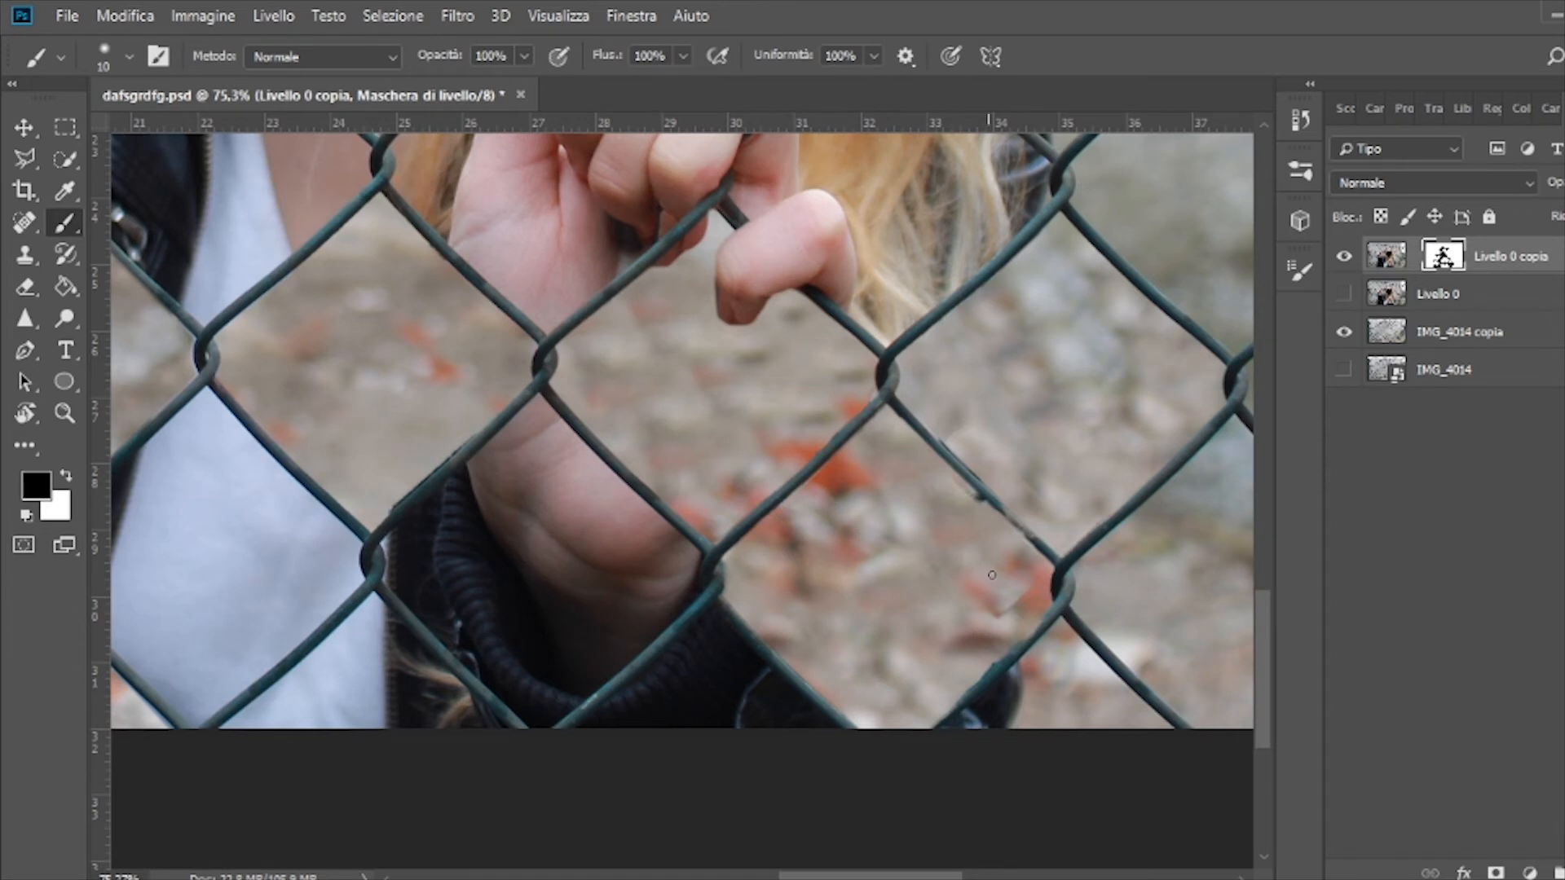
{"action": "scroll", "coordinate": [992, 576], "scroll_direction": "down", "scroll_amount": 1}
{"action": "key", "text": "x"}
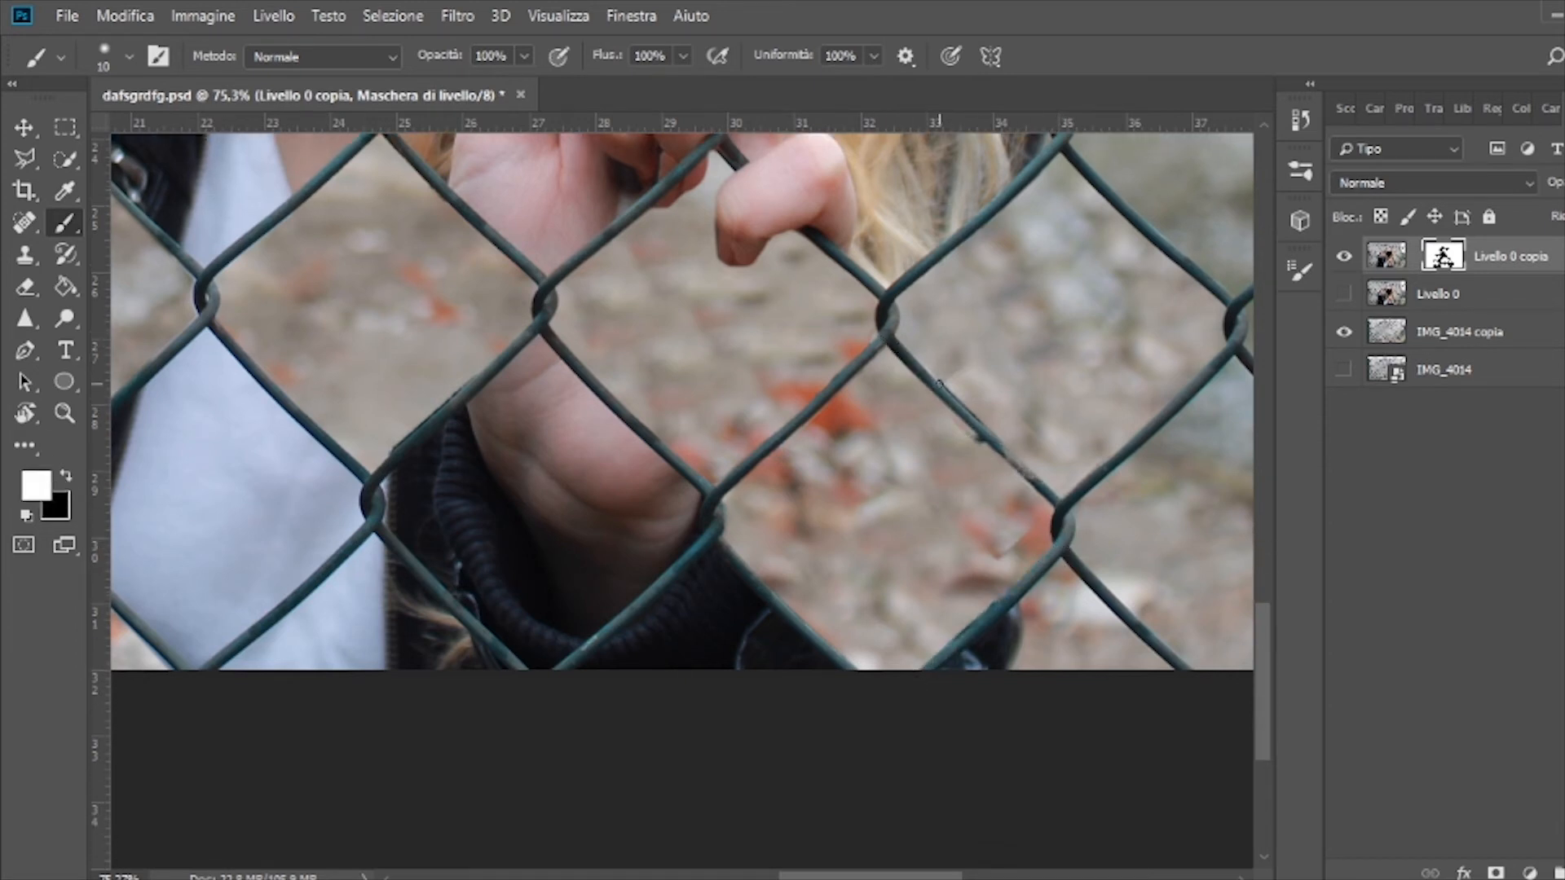
{"action": "key", "text": "x"}
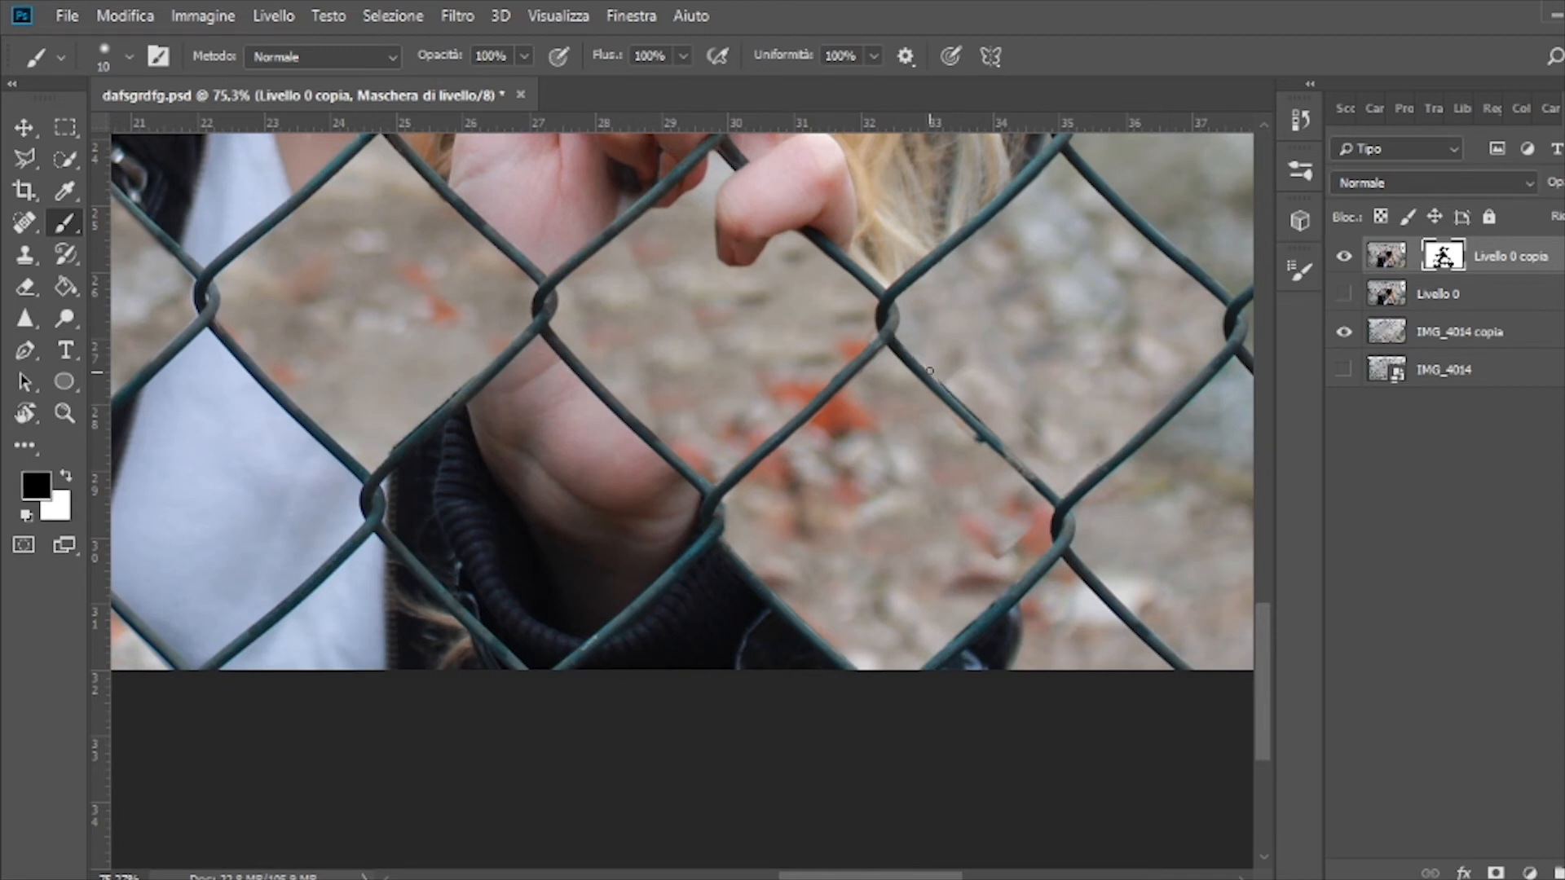
{"action": "key", "text": "x"}
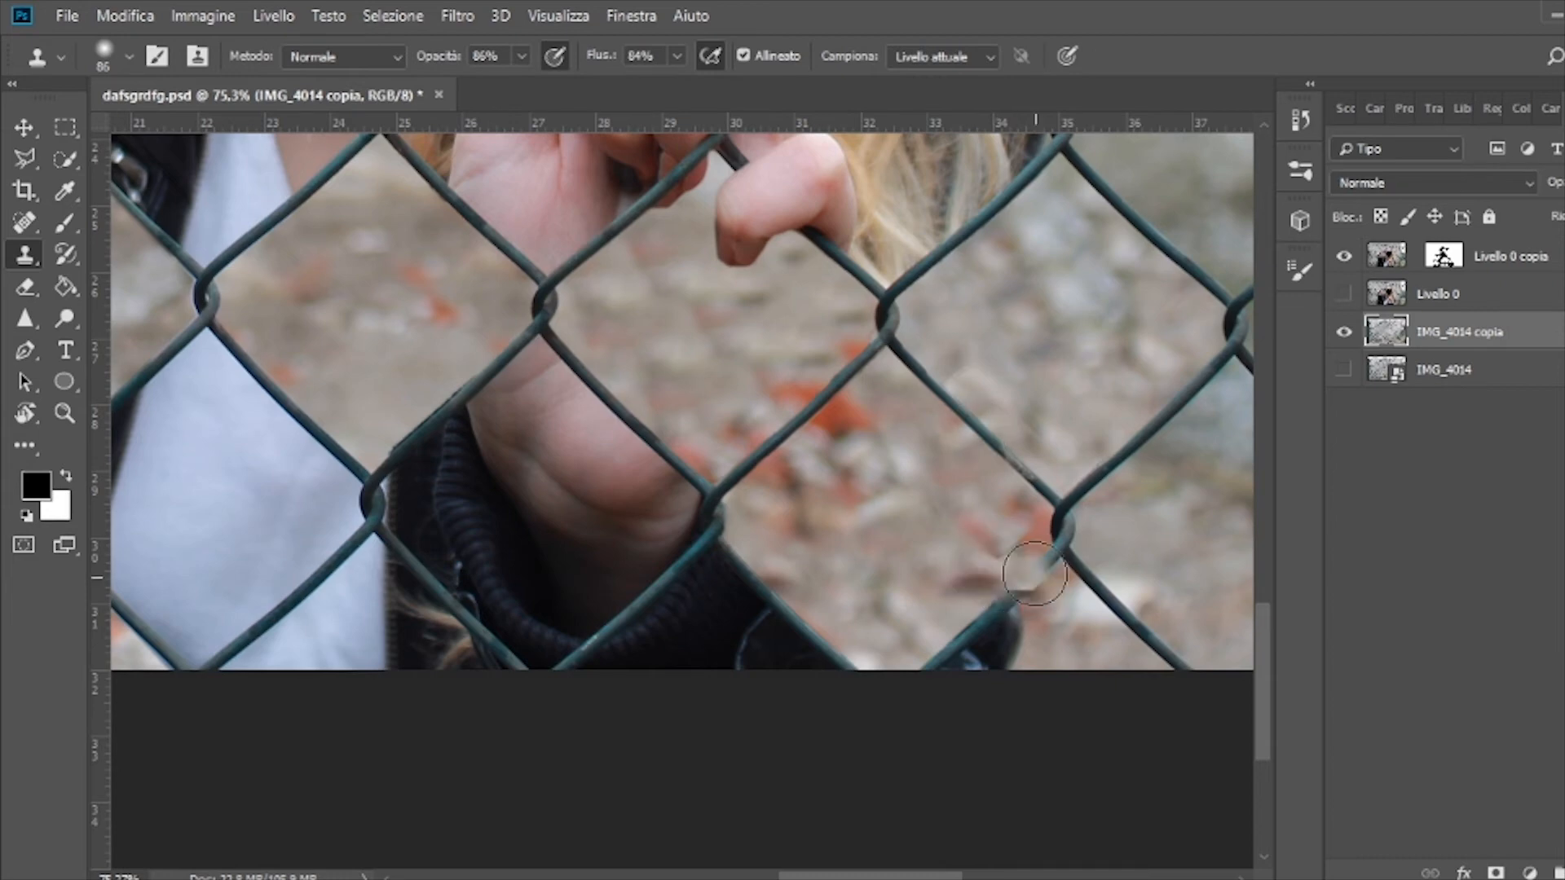
- Try to crop the picture tighter on its left and right sides
{"action": "scroll", "coordinate": [1031, 570], "scroll_direction": "down", "scroll_amount": 5}
{"action": "key", "text": "c"}
{"action": "left_click_drag", "start_coordinate": [222, 489], "coordinate": [315, 513]}
{"action": "key", "text": "Return"}
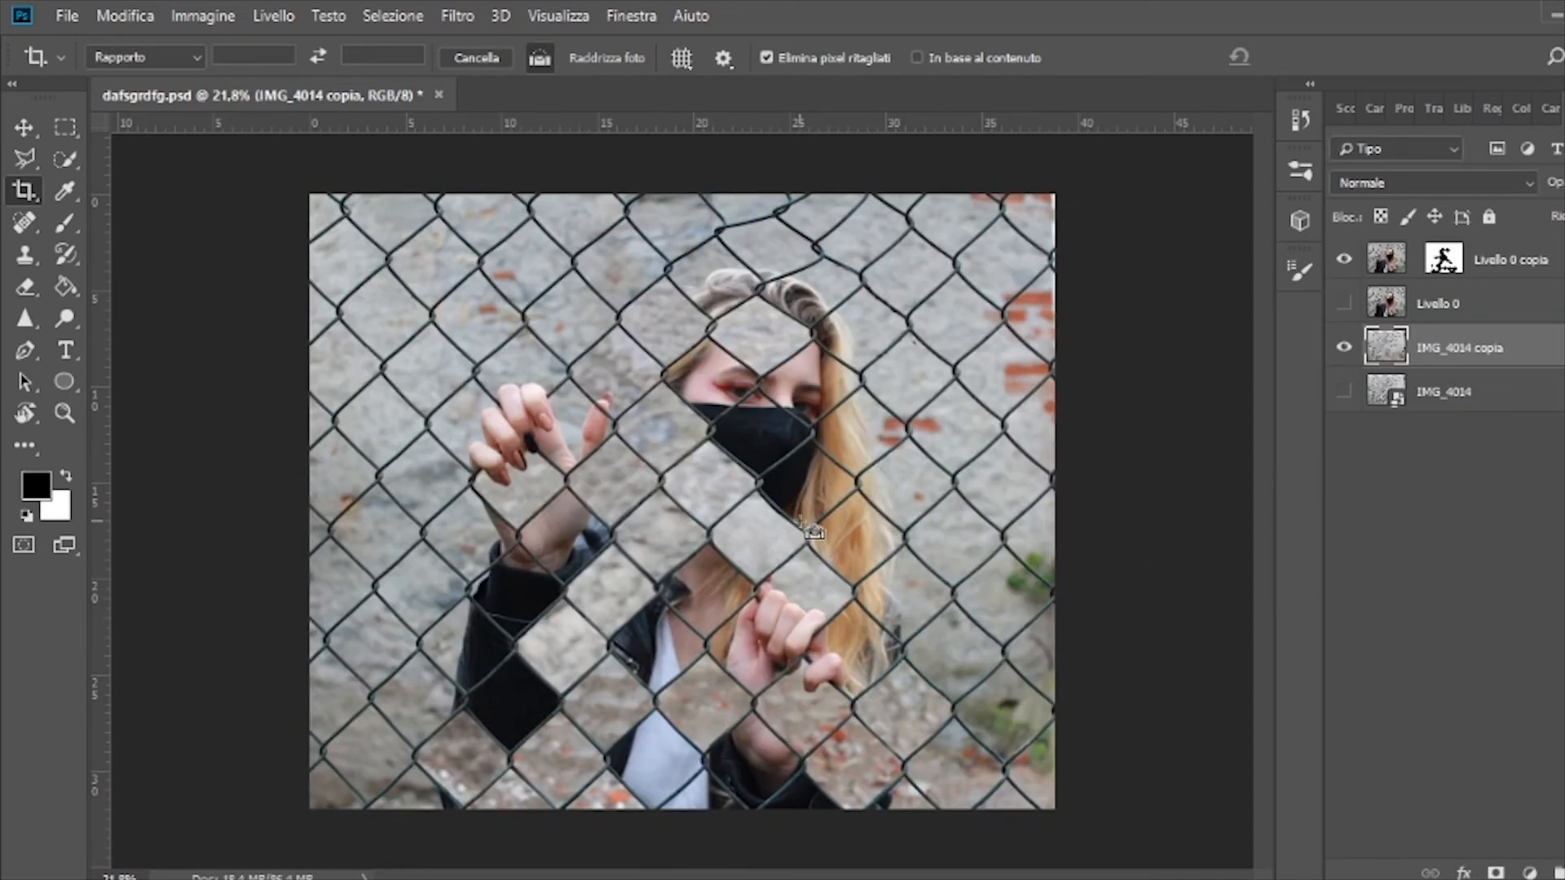
- Stamp all visible layers into a new merged layer above Livello 0 copia
{"action": "scroll", "coordinate": [776, 350], "scroll_direction": "up", "scroll_amount": 8}
{"action": "right_click", "coordinate": [1485, 257]}
{"action": "key", "text": "Escape"}
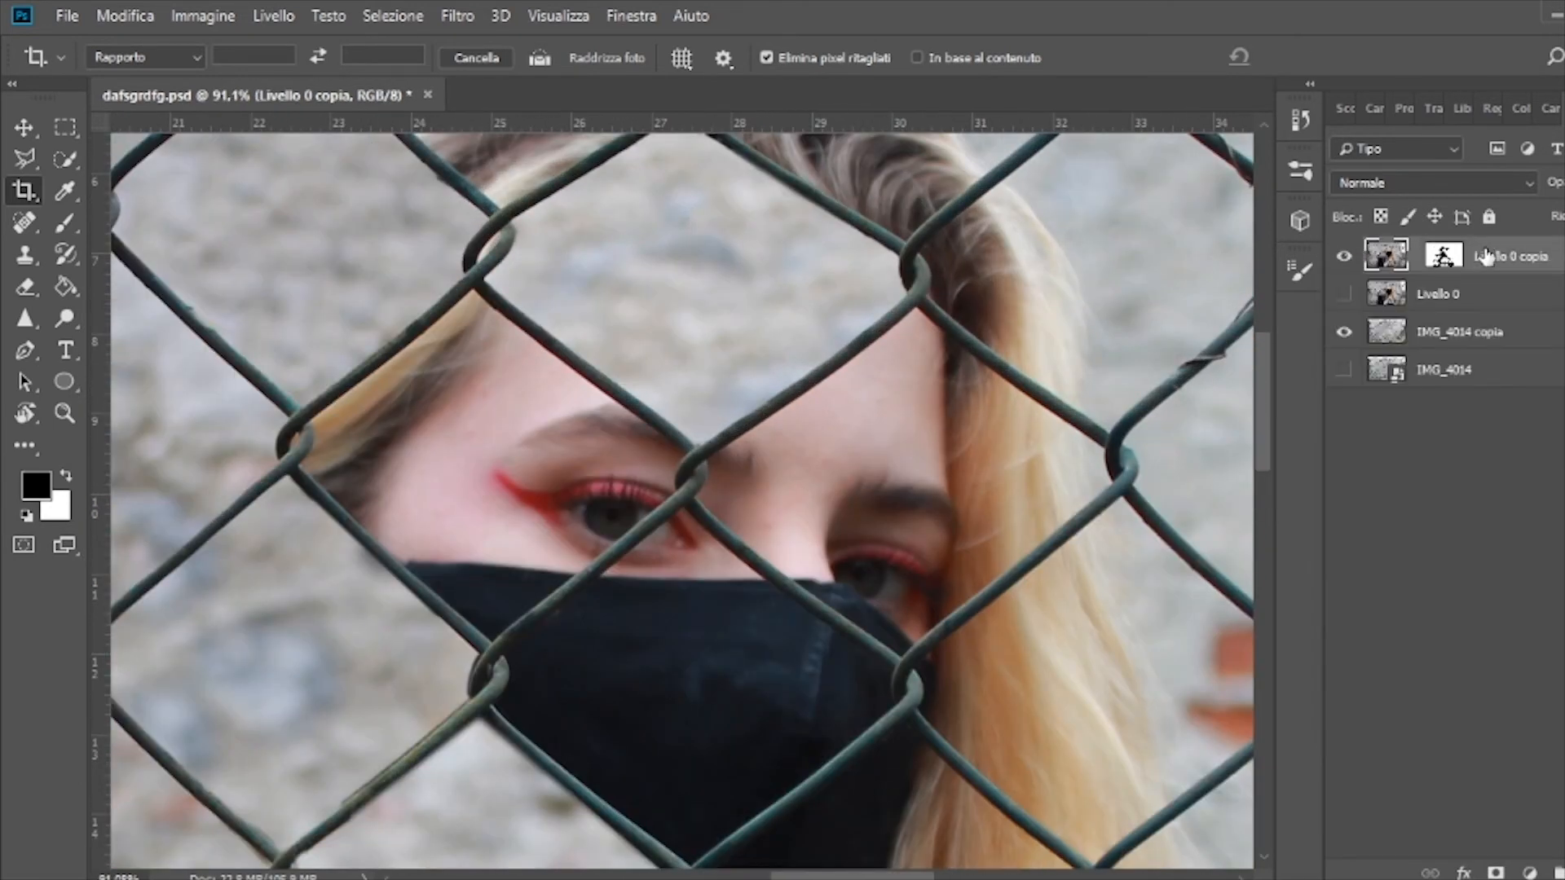
{"action": "key", "text": "ctrl+shift+alt+e"}
{"action": "right_click", "coordinate": [1486, 258]}
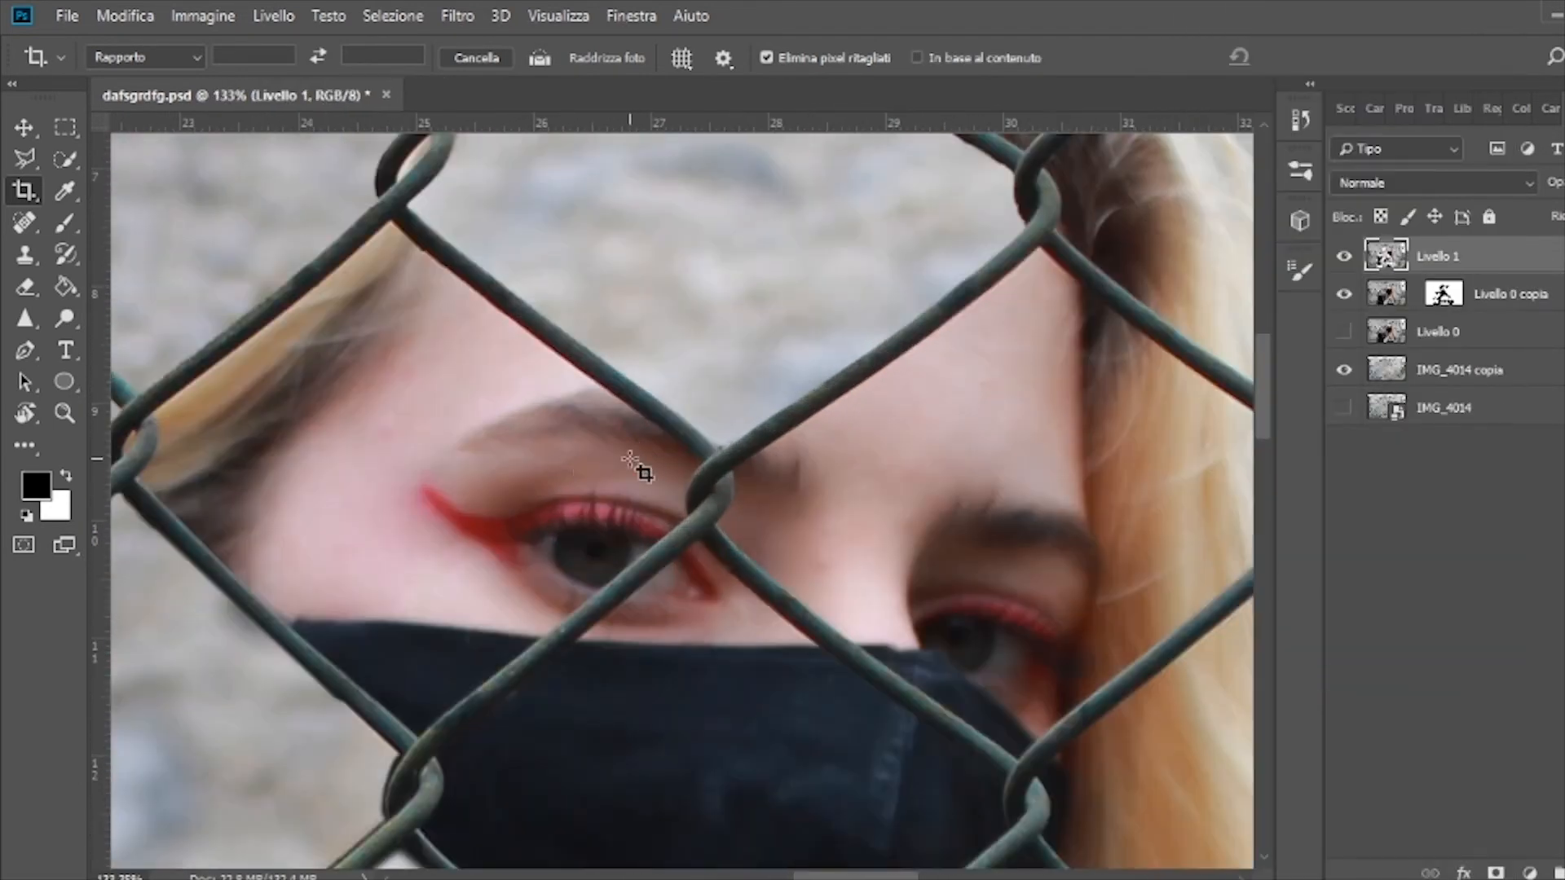
- Smooth the skin around the eyebrows on Livello 1 with a size 34 Clone Stamp, lowering its opacity to 54%
{"action": "right_click", "coordinate": [557, 457], "text": "alt"}
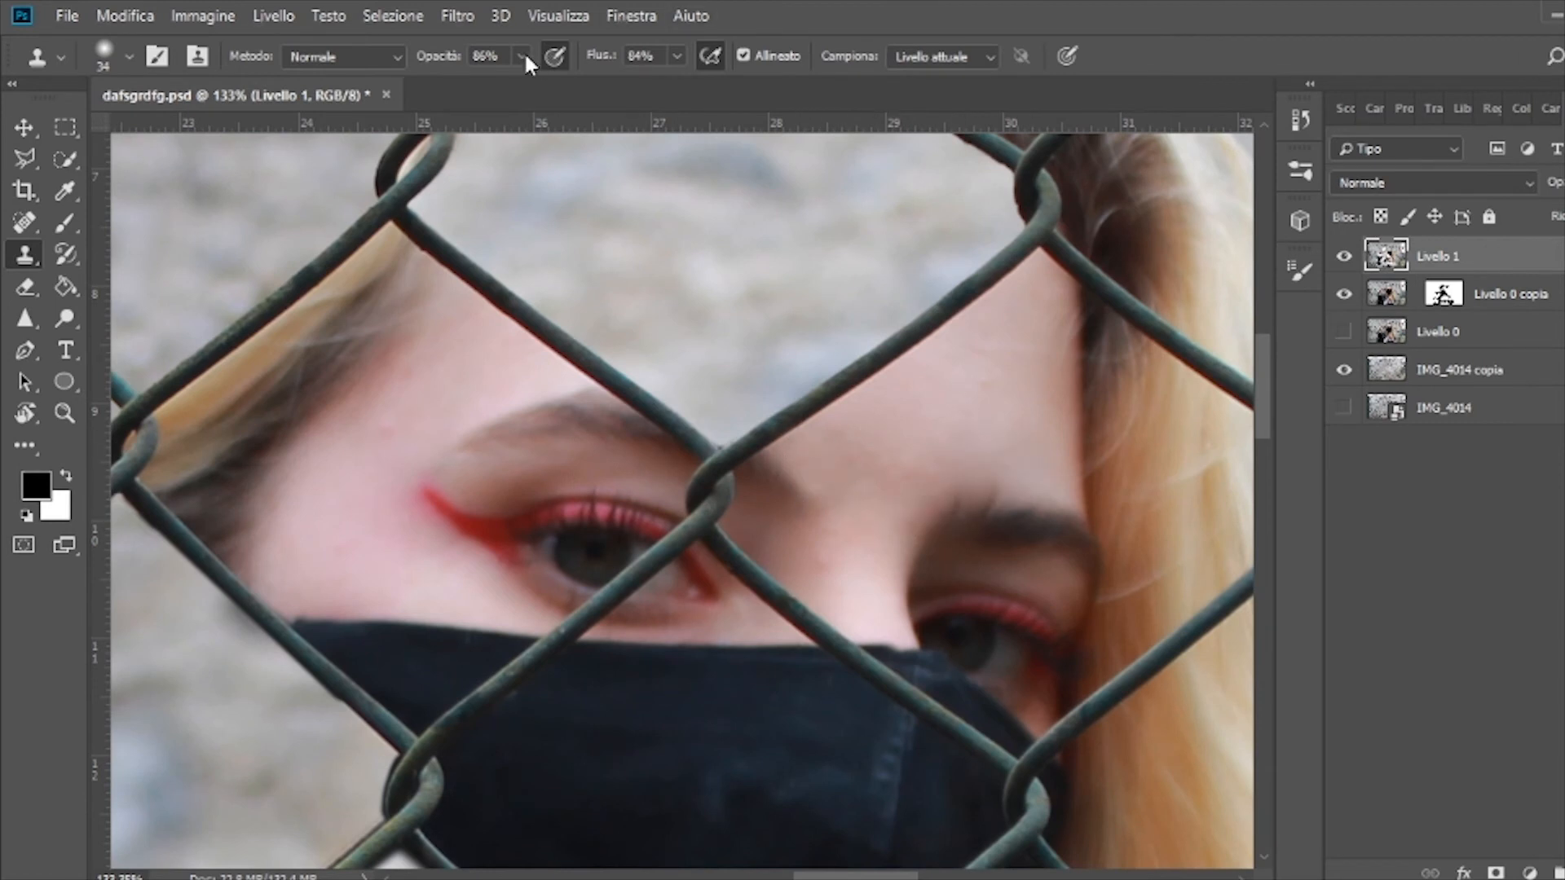
{"action": "left_click_drag", "start_coordinate": [525, 63], "coordinate": [481, 83]}
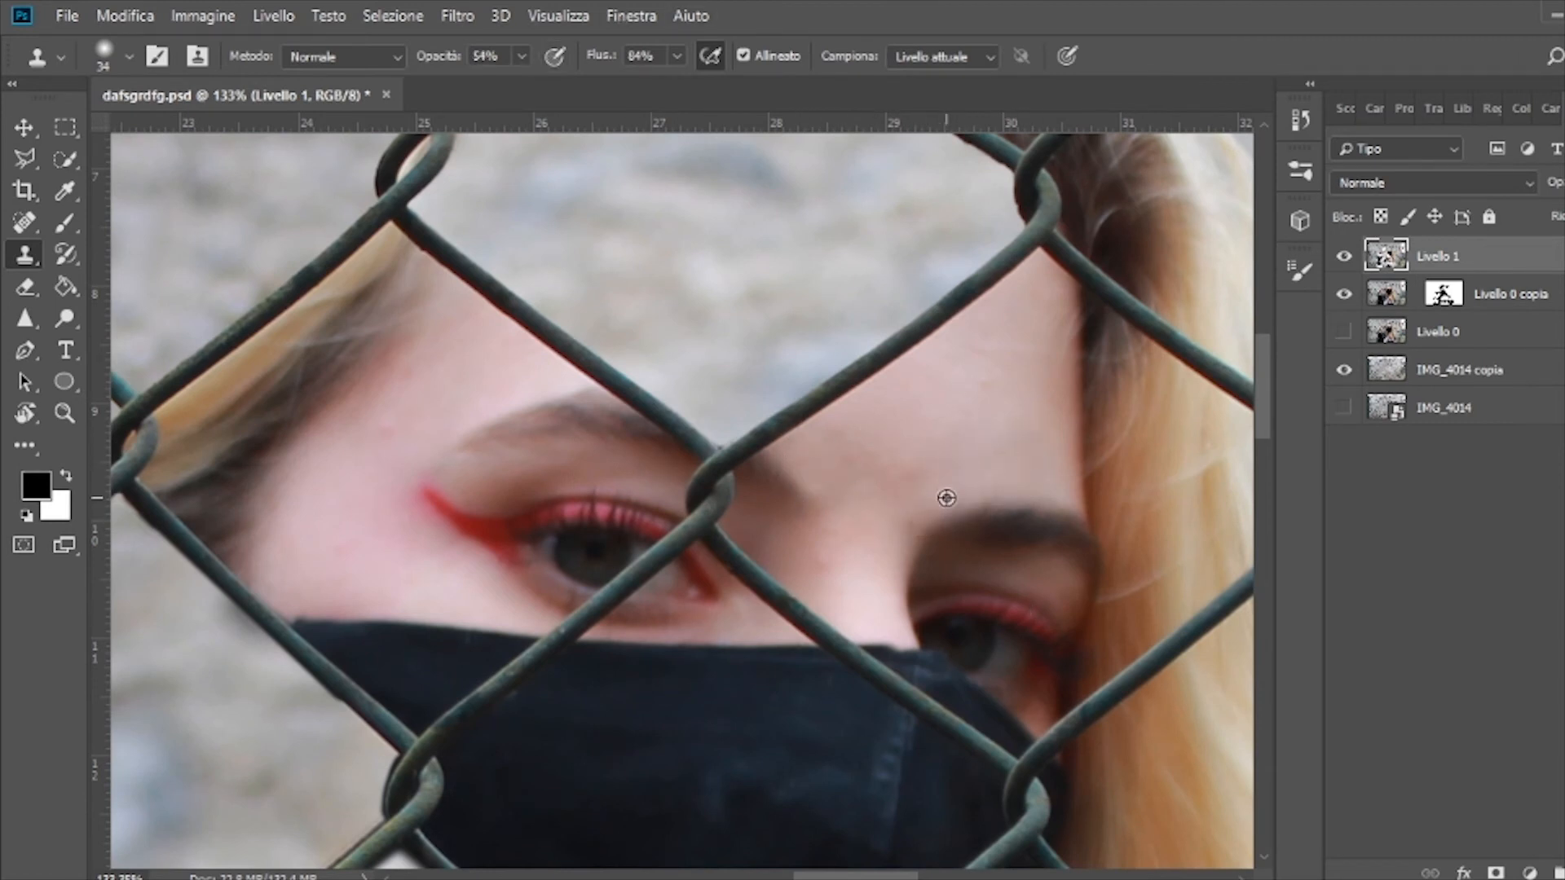
{"action": "scroll", "coordinate": [1072, 464], "scroll_direction": "down", "scroll_amount": 3}
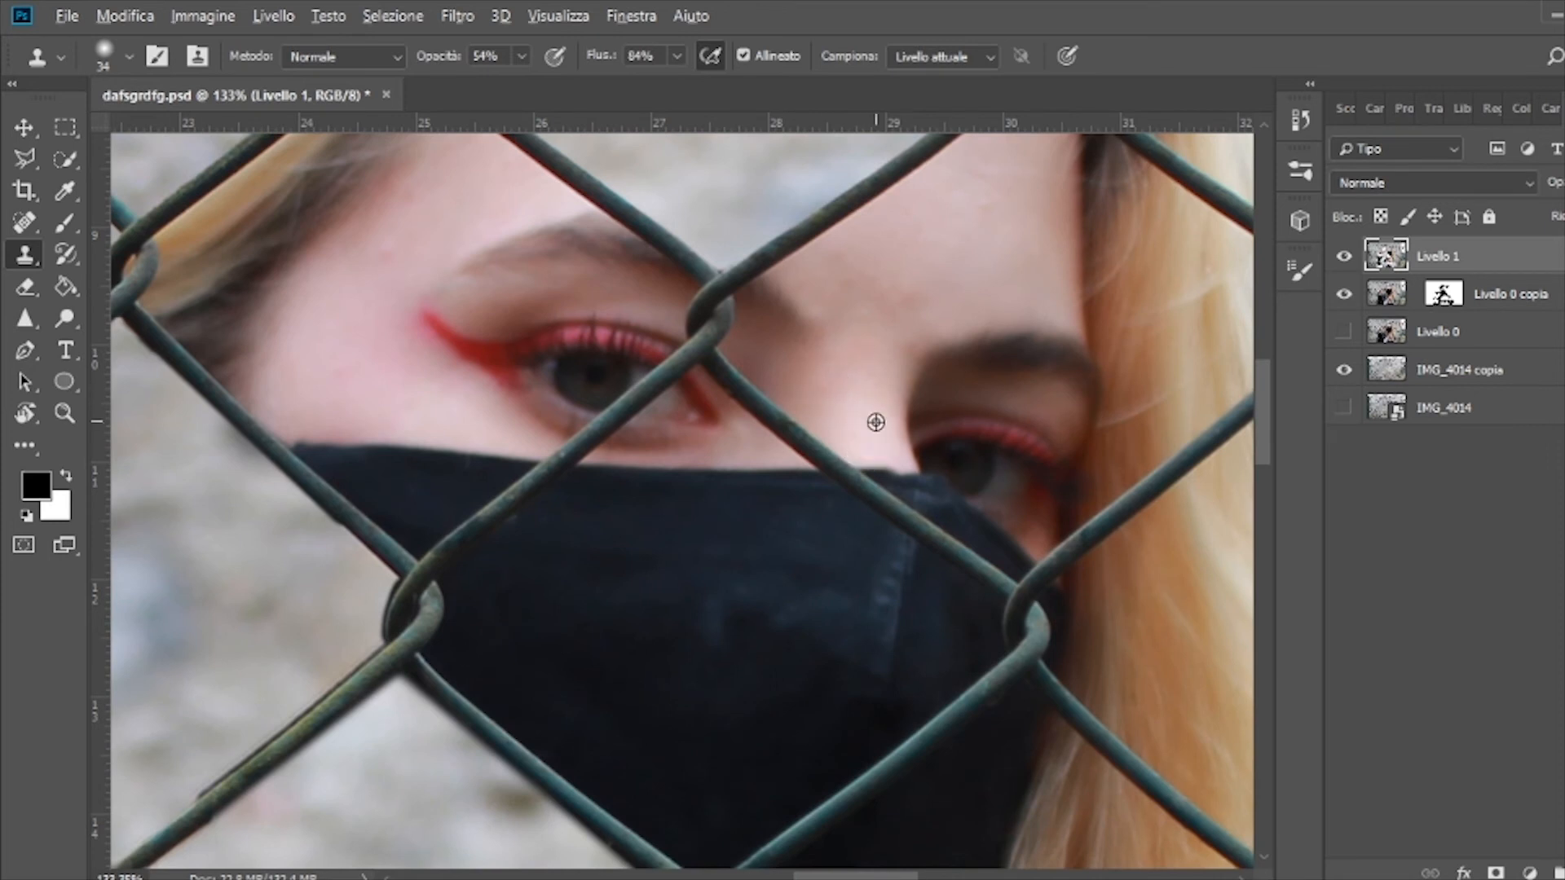
{"action": "scroll", "coordinate": [875, 423], "scroll_direction": "down", "scroll_amount": 1}
- Draw straight black eyeliner segments along the nearer eye's red wing and upper lid on a new layer with a size 6 brush
{"action": "scroll", "coordinate": [614, 314], "scroll_direction": "up", "scroll_amount": 3}
{"action": "key", "text": "ctrl+shift+alt+n"}
{"action": "key", "text": "b"}
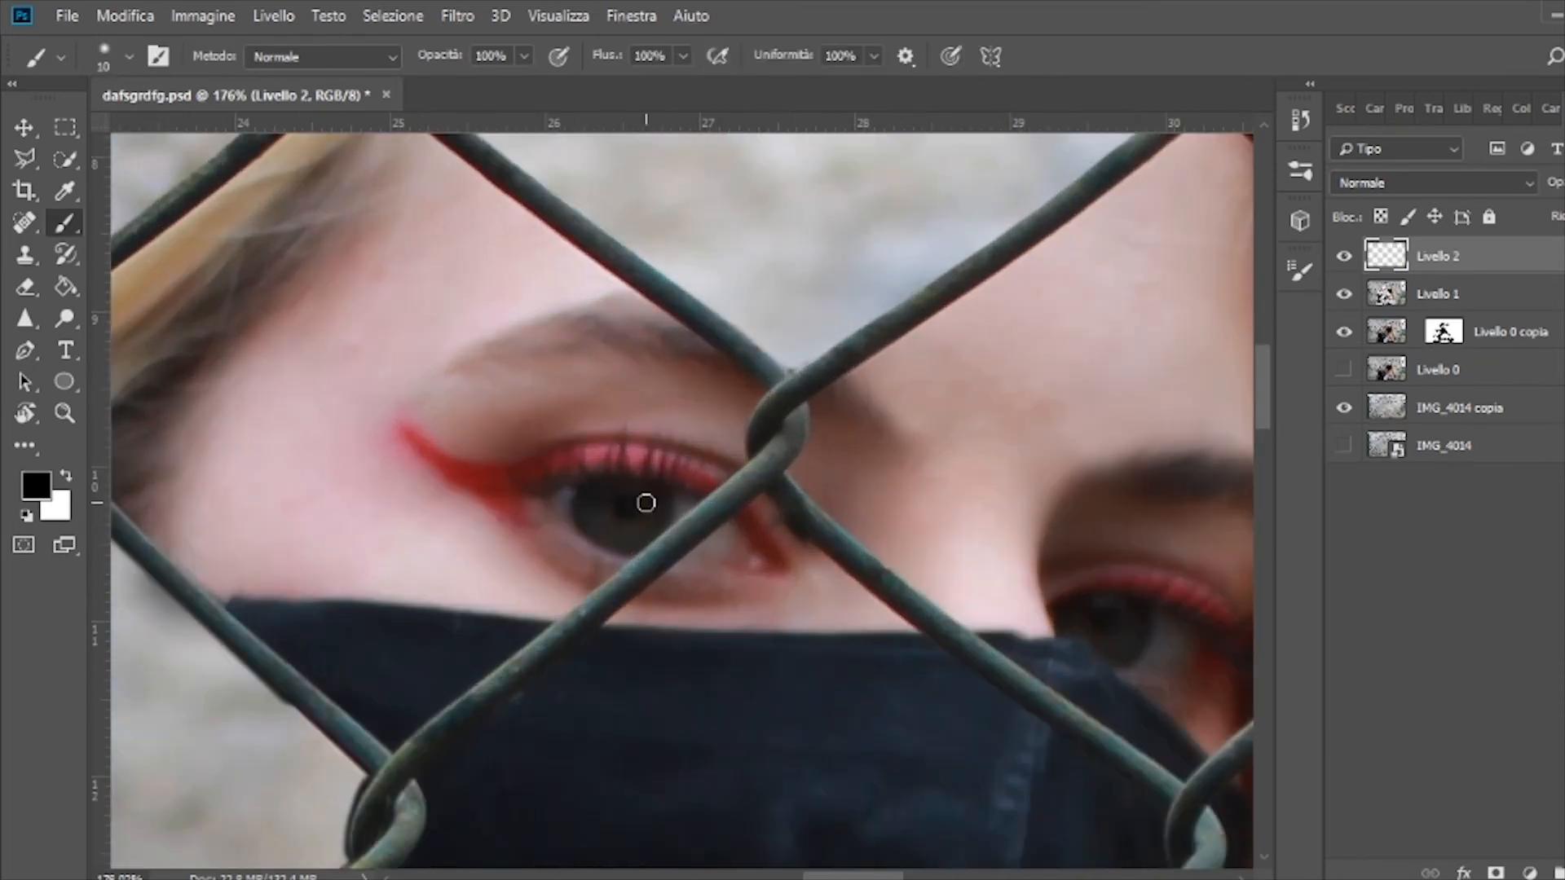
{"action": "left_click_drag", "start_coordinate": [645, 503], "coordinate": [570, 499]}
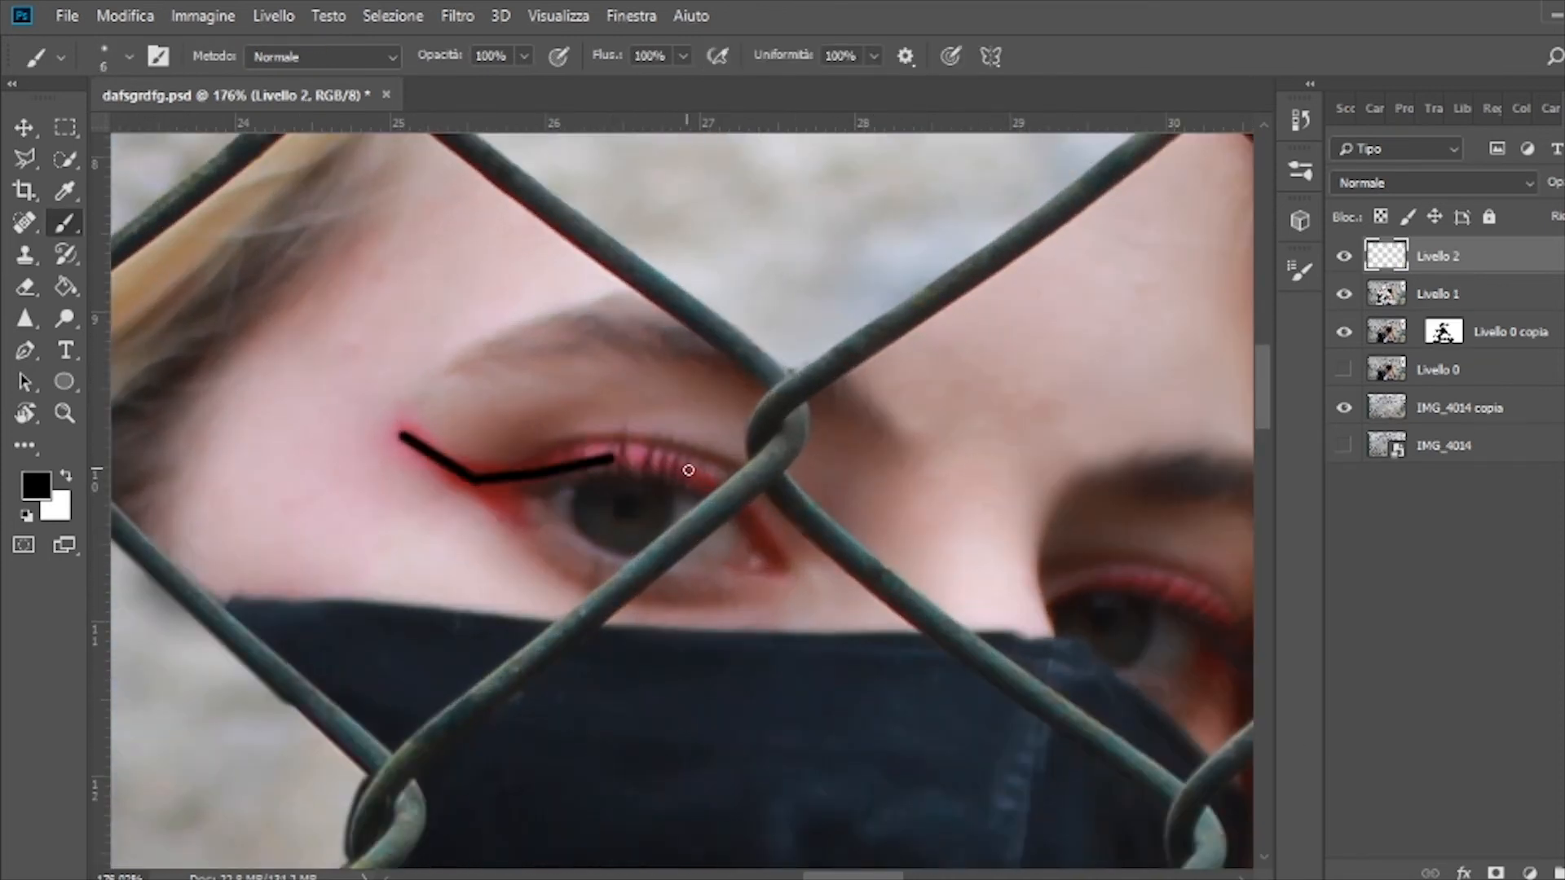
{"action": "left_click", "coordinate": [780, 562], "text": "shift"}
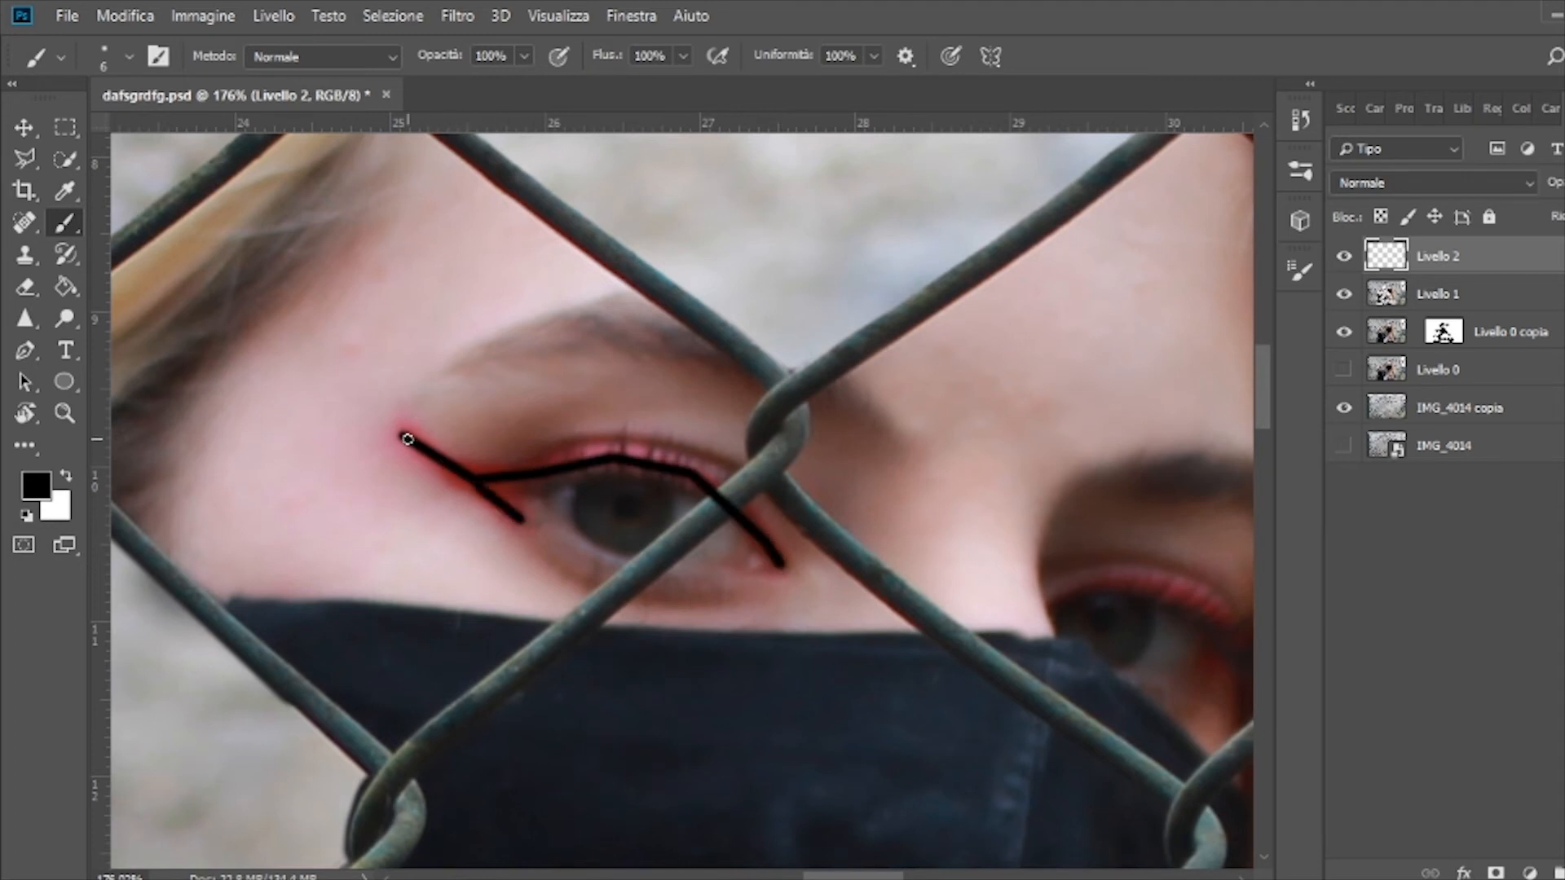
{"action": "left_click", "coordinate": [541, 473], "text": "shift"}
{"action": "key", "text": "ctrl+z"}
{"action": "left_click", "coordinate": [541, 474], "text": "shift"}
{"action": "scroll", "coordinate": [823, 709], "scroll_direction": "right", "scroll_amount": 4}
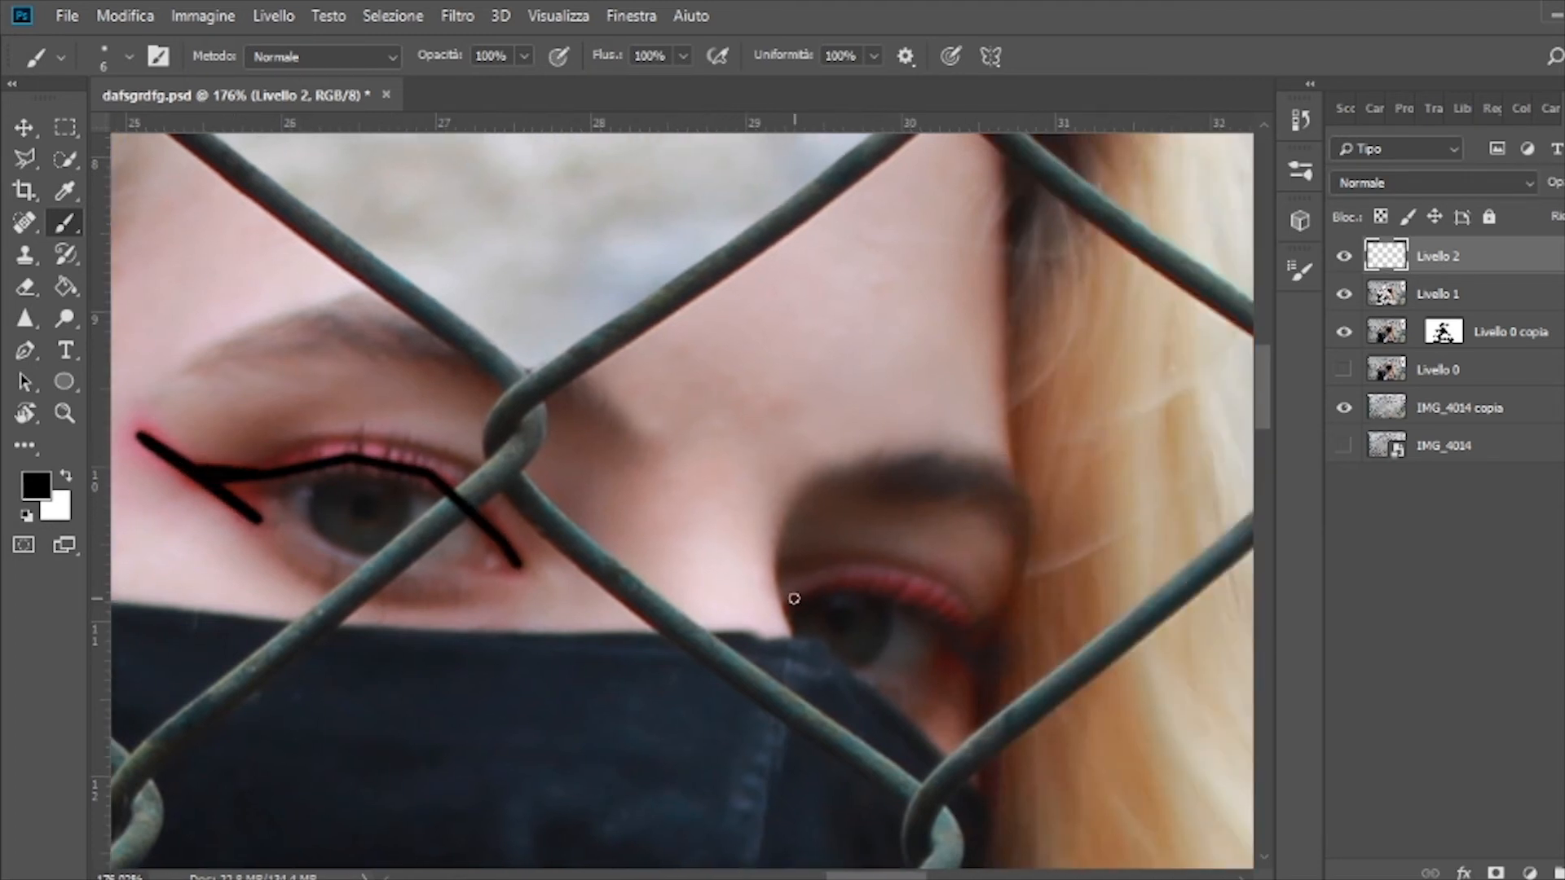
- Blend the black eyeliner of both eyes on Livello 2 into the skin with a size 41 Smudge tool at 30% strength
{"action": "right_click", "coordinate": [25, 318]}
{"action": "left_click", "coordinate": [98, 368]}
{"action": "mouse_move", "coordinate": [137, 421]}
{"action": "left_mouse_down"}
{"action": "mouse_move", "coordinate": [247, 509]}
{"action": "mouse_move", "coordinate": [241, 524]}
{"action": "mouse_move", "coordinate": [267, 528]}
{"action": "mouse_move", "coordinate": [306, 460]}
{"action": "mouse_move", "coordinate": [277, 451]}
{"action": "mouse_move", "coordinate": [442, 462]}
{"action": "mouse_move", "coordinate": [492, 493]}
{"action": "mouse_move", "coordinate": [478, 506]}
{"action": "mouse_move", "coordinate": [502, 548]}
{"action": "left_mouse_up"}
{"action": "mouse_move", "coordinate": [786, 603]}
{"action": "left_mouse_down"}
{"action": "mouse_move", "coordinate": [964, 604]}
{"action": "mouse_move", "coordinate": [948, 633]}
{"action": "mouse_move", "coordinate": [901, 607]}
{"action": "left_mouse_up"}
{"action": "scroll", "coordinate": [902, 608], "scroll_direction": "down", "scroll_amount": 5}
{"action": "scroll", "coordinate": [425, 486], "scroll_direction": "up", "scroll_amount": 4}
{"action": "mouse_move", "coordinate": [426, 486]}
{"action": "left_mouse_down"}
{"action": "mouse_move", "coordinate": [371, 473]}
{"action": "mouse_move", "coordinate": [497, 477]}
{"action": "mouse_move", "coordinate": [648, 562]}
{"action": "mouse_move", "coordinate": [363, 594]}
{"action": "mouse_move", "coordinate": [314, 551]}
{"action": "mouse_move", "coordinate": [350, 472]}
{"action": "mouse_move", "coordinate": [390, 586]}
{"action": "mouse_move", "coordinate": [432, 571]}
{"action": "left_mouse_up"}
{"action": "scroll", "coordinate": [590, 569], "scroll_direction": "down", "scroll_amount": 4}
{"action": "scroll", "coordinate": [590, 619], "scroll_direction": "up", "scroll_amount": 4}
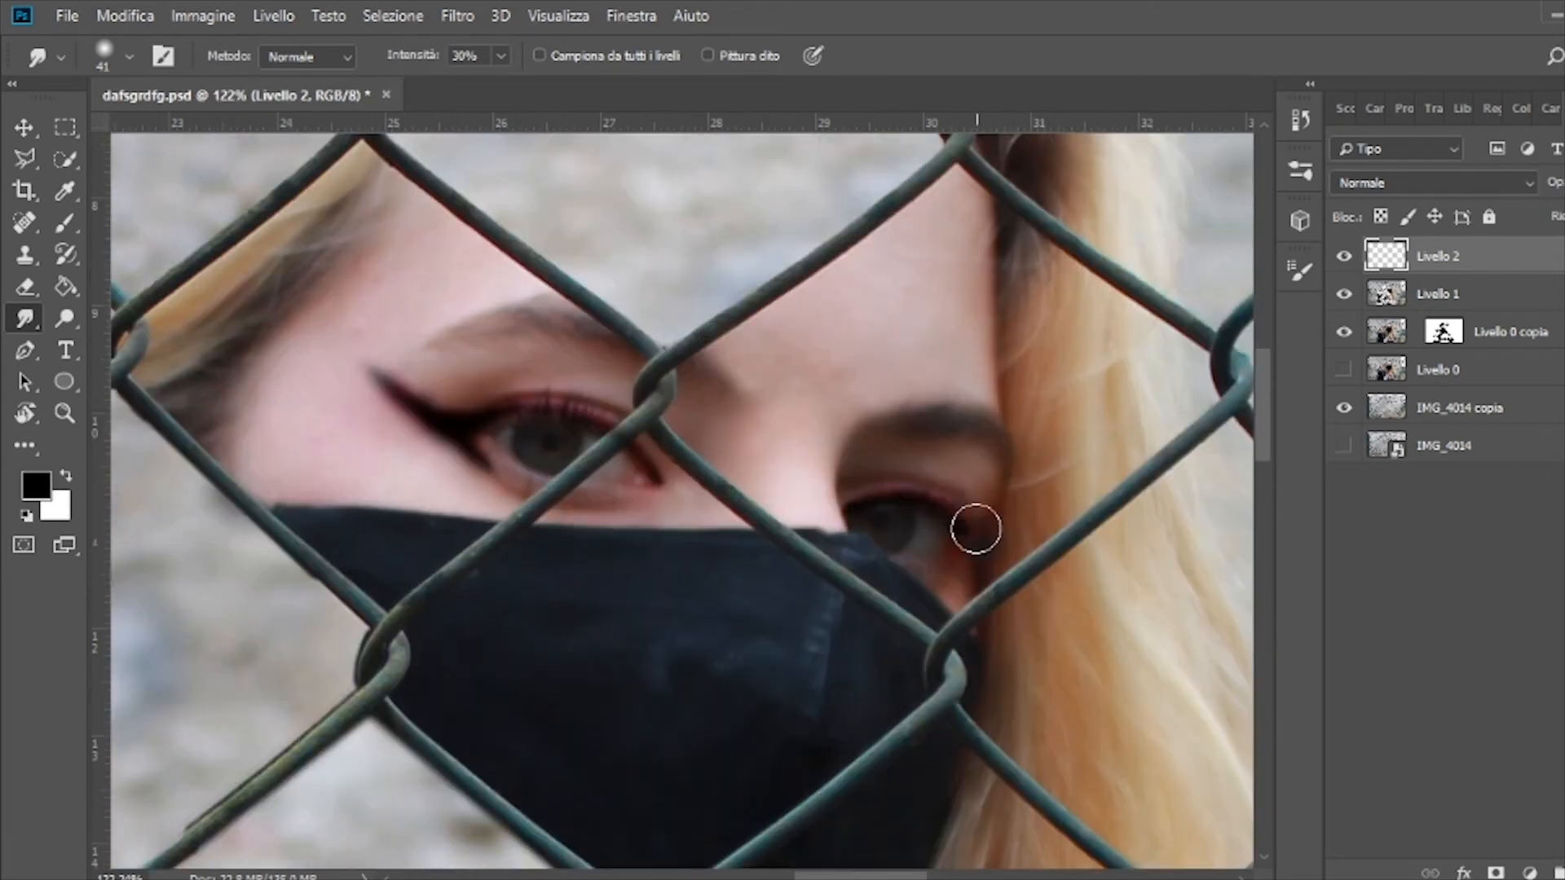
{"action": "mouse_move", "coordinate": [549, 401]}
{"action": "left_mouse_down"}
{"action": "mouse_move", "coordinate": [603, 392]}
{"action": "mouse_move", "coordinate": [527, 401]}
{"action": "mouse_move", "coordinate": [620, 417]}
{"action": "mouse_move", "coordinate": [565, 452]}
{"action": "left_mouse_up"}
{"action": "scroll", "coordinate": [566, 453], "scroll_direction": "down", "scroll_amount": 4}
{"action": "scroll", "coordinate": [559, 339], "scroll_direction": "up", "scroll_amount": 4}
- Draw white highlight segments over the eyeliner on another new layer with a size 4 brush
{"action": "key", "text": "ctrl+shift+alt+n"}
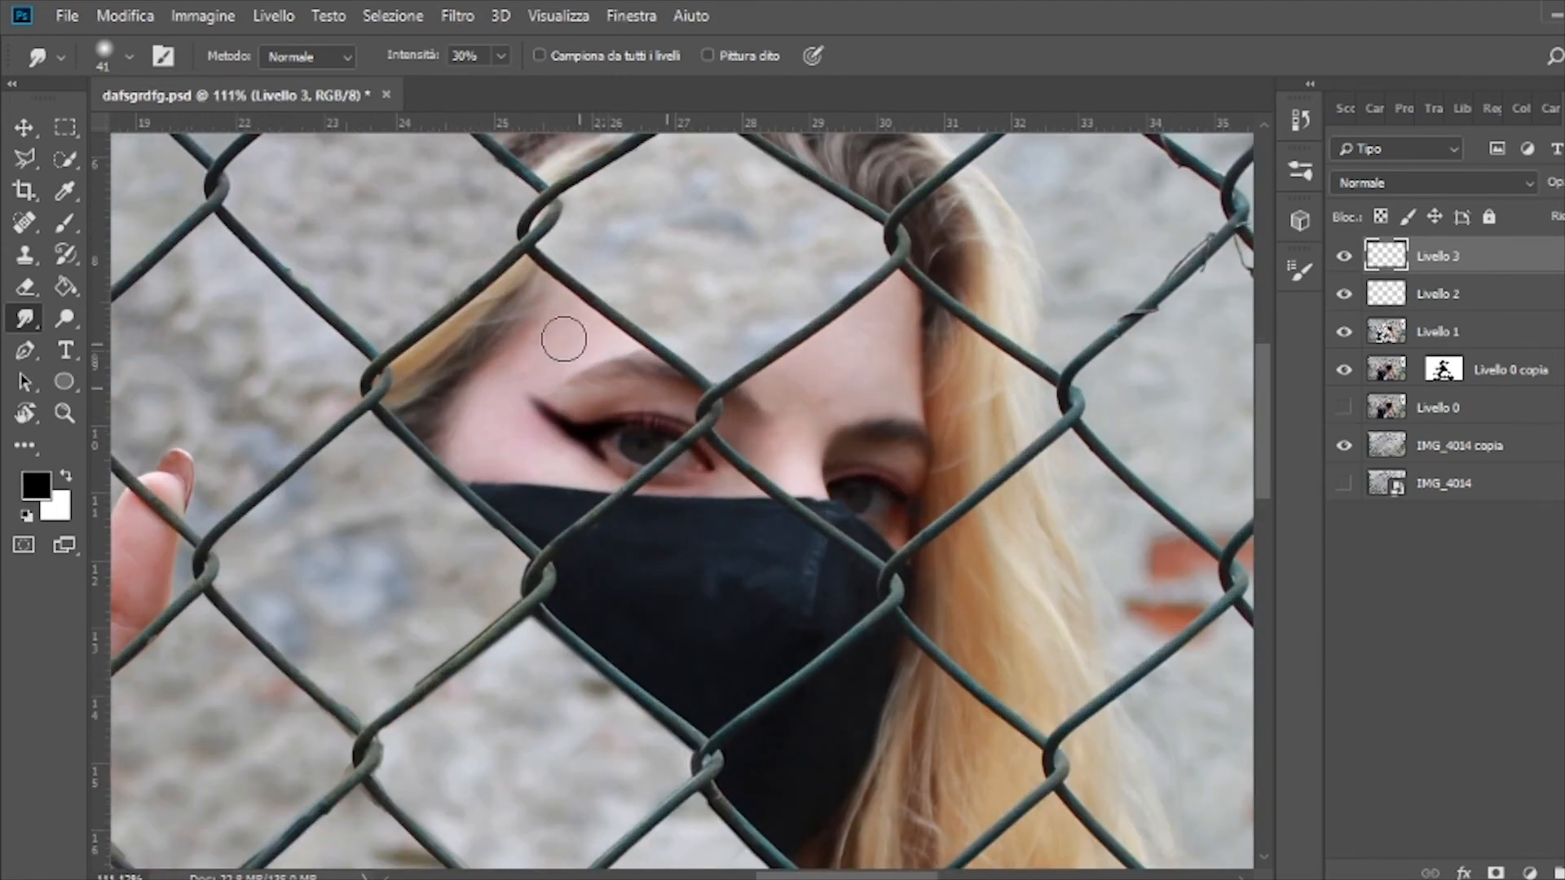
{"action": "scroll", "coordinate": [559, 339], "scroll_direction": "up", "scroll_amount": 2}
{"action": "key", "text": "b"}
{"action": "key", "text": "x"}
{"action": "right_click", "coordinate": [542, 489], "text": "alt"}
{"action": "left_click", "coordinate": [489, 450]}
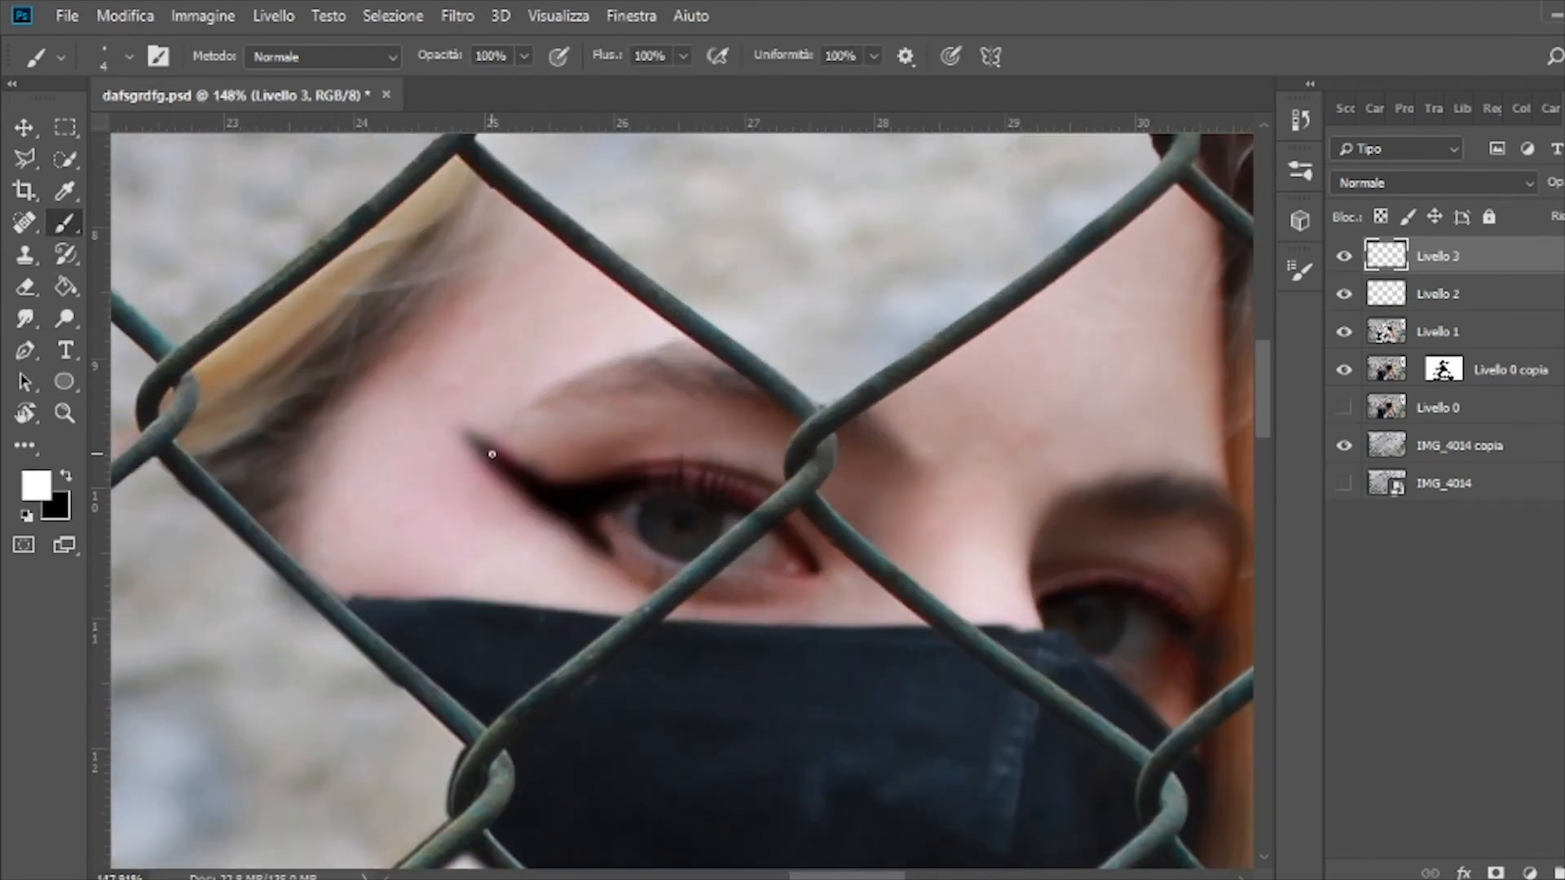
{"action": "left_click", "coordinate": [565, 508], "text": "shift"}
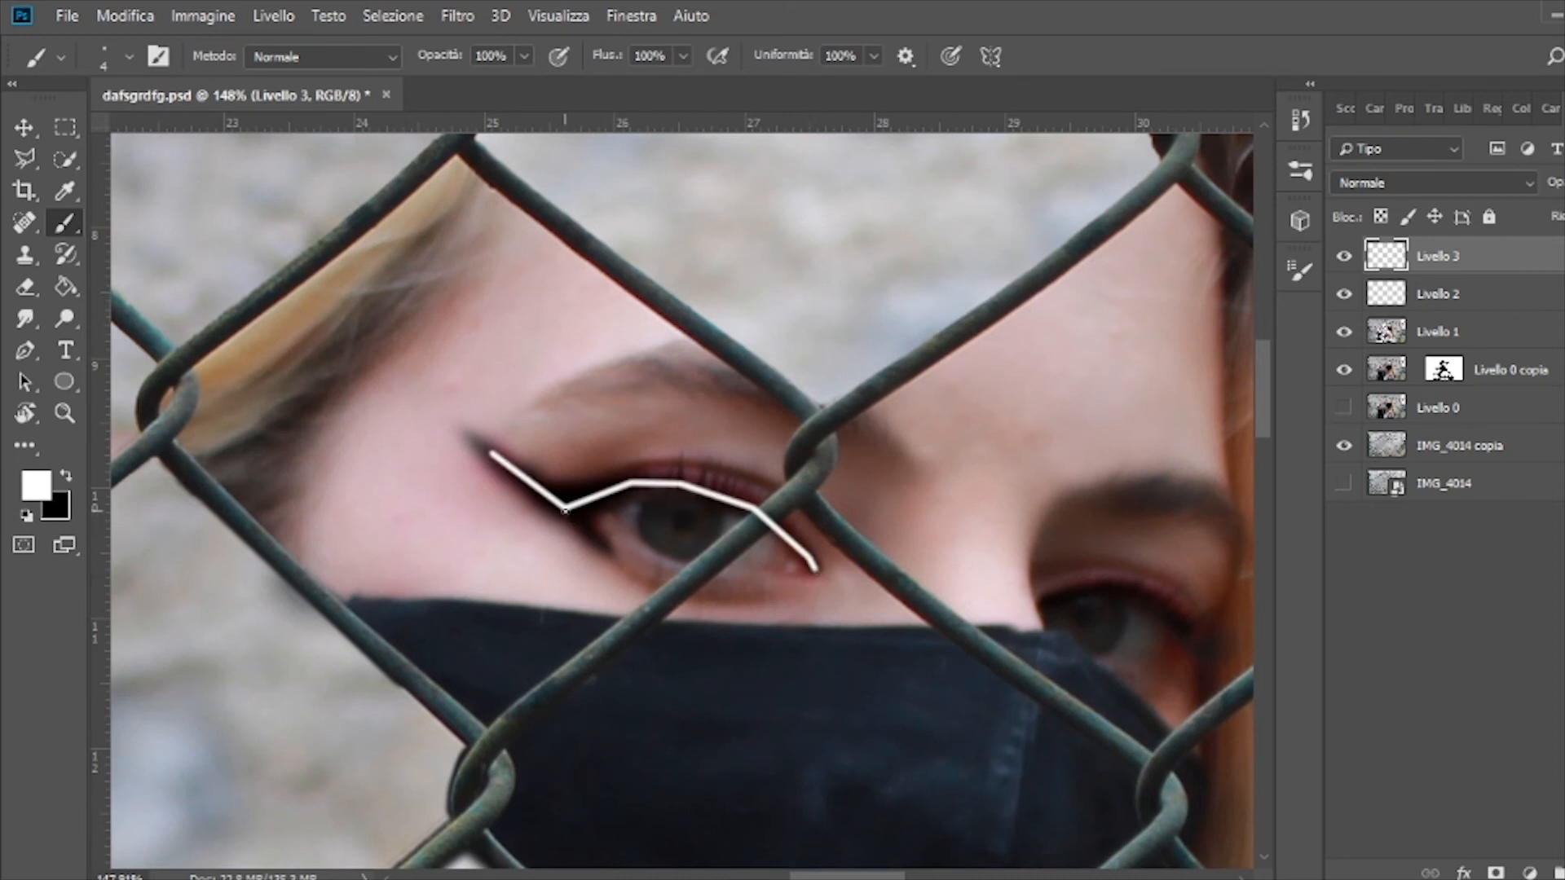
- Soften the white highlight lines of both eyes on Livello 3 with a size 41 Smudge tool at 30% strength
{"action": "left_click", "coordinate": [25, 317]}
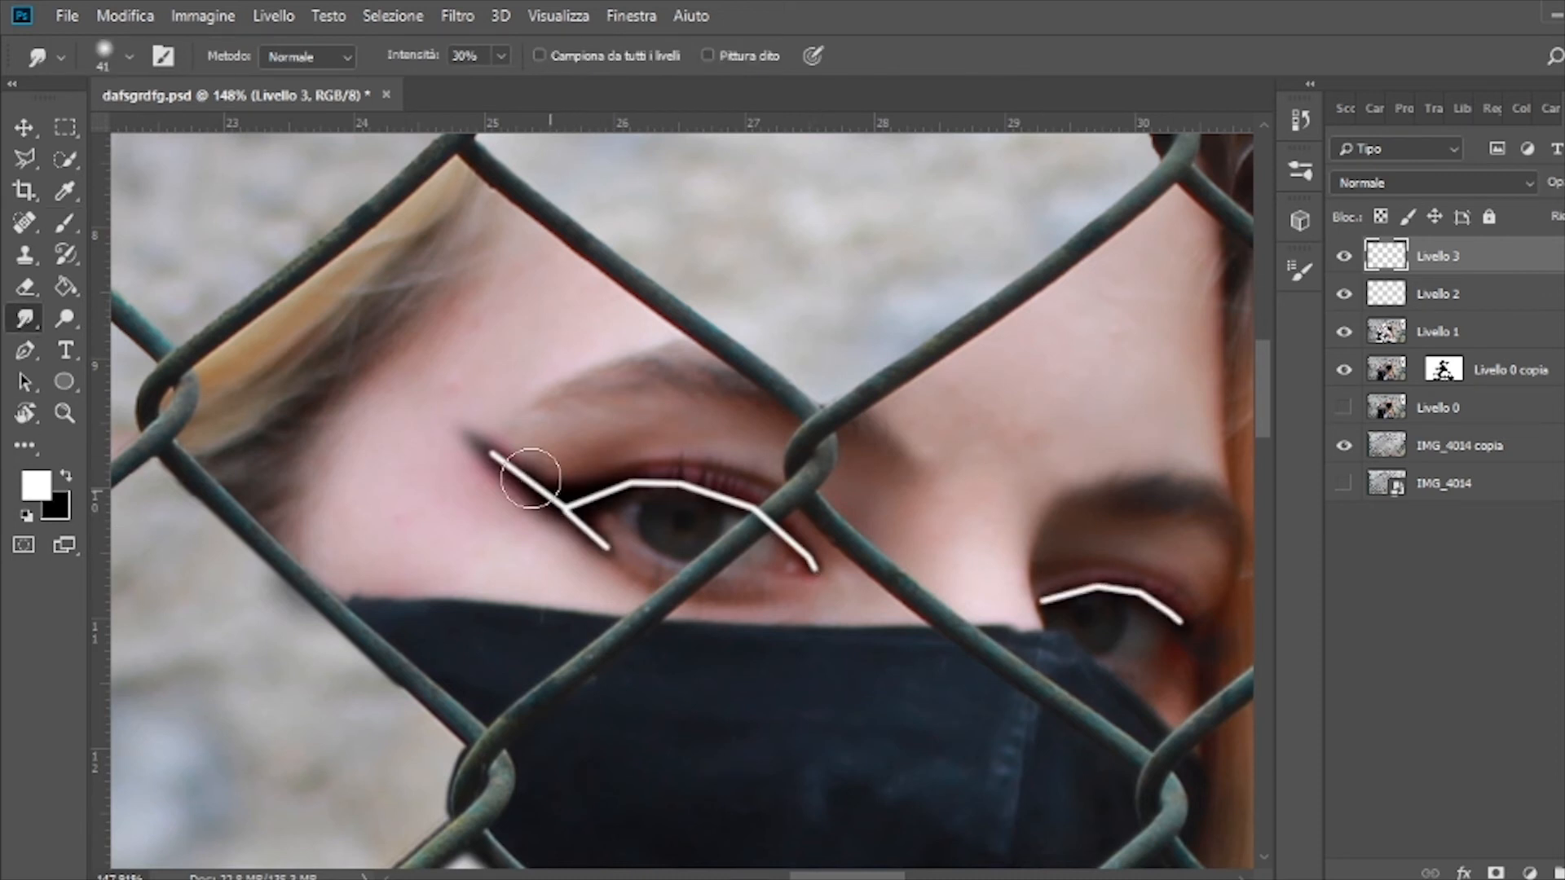
{"action": "mouse_move", "coordinate": [524, 464]}
{"action": "left_mouse_down"}
{"action": "mouse_move", "coordinate": [489, 449]}
{"action": "mouse_move", "coordinate": [605, 540]}
{"action": "mouse_move", "coordinate": [610, 497]}
{"action": "mouse_move", "coordinate": [669, 491]}
{"action": "mouse_move", "coordinate": [746, 502]}
{"action": "mouse_move", "coordinate": [825, 558]}
{"action": "mouse_move", "coordinate": [806, 565]}
{"action": "mouse_move", "coordinate": [751, 524]}
{"action": "mouse_move", "coordinate": [622, 495]}
{"action": "mouse_move", "coordinate": [690, 494]}
{"action": "left_mouse_up"}
{"action": "mouse_move", "coordinate": [1043, 600]}
{"action": "left_mouse_down"}
{"action": "mouse_move", "coordinate": [1117, 594]}
{"action": "mouse_move", "coordinate": [1132, 576]}
{"action": "mouse_move", "coordinate": [1181, 622]}
{"action": "mouse_move", "coordinate": [1084, 607]}
{"action": "left_mouse_up"}
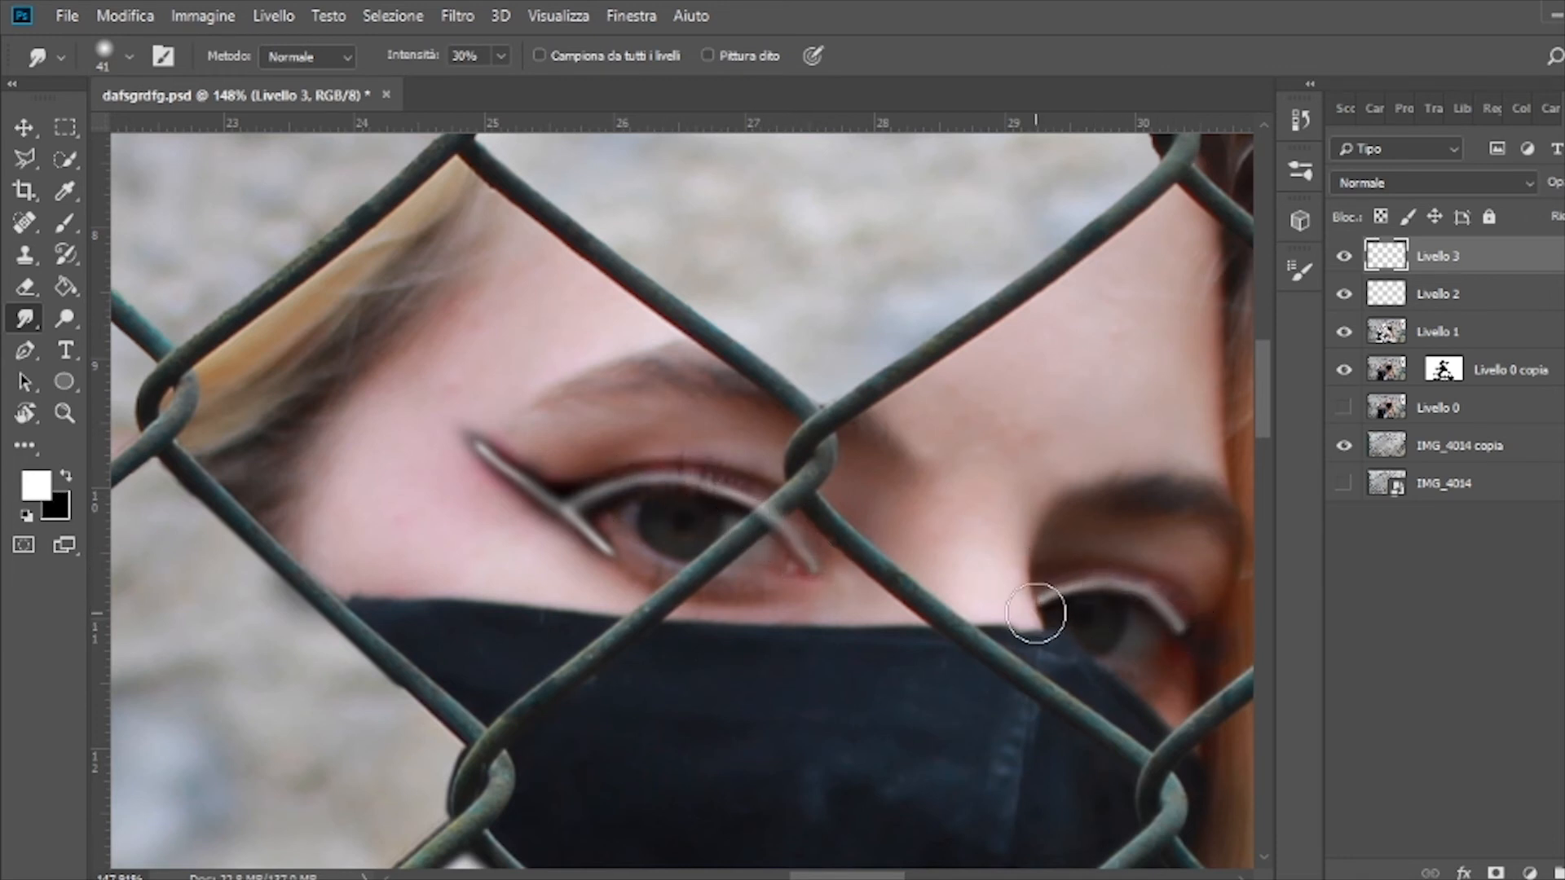
{"action": "scroll", "coordinate": [1035, 619], "scroll_direction": "down", "scroll_amount": 10}
{"action": "scroll", "coordinate": [1068, 526], "scroll_direction": "up", "scroll_amount": 8}
{"action": "mouse_move", "coordinate": [609, 502]}
{"action": "left_mouse_down"}
{"action": "mouse_move", "coordinate": [690, 464]}
{"action": "mouse_move", "coordinate": [620, 461]}
{"action": "mouse_move", "coordinate": [560, 423]}
{"action": "mouse_move", "coordinate": [533, 462]}
{"action": "mouse_move", "coordinate": [629, 506]}
{"action": "mouse_move", "coordinate": [609, 478]}
{"action": "mouse_move", "coordinate": [579, 513]}
{"action": "mouse_move", "coordinate": [617, 481]}
{"action": "left_mouse_up"}
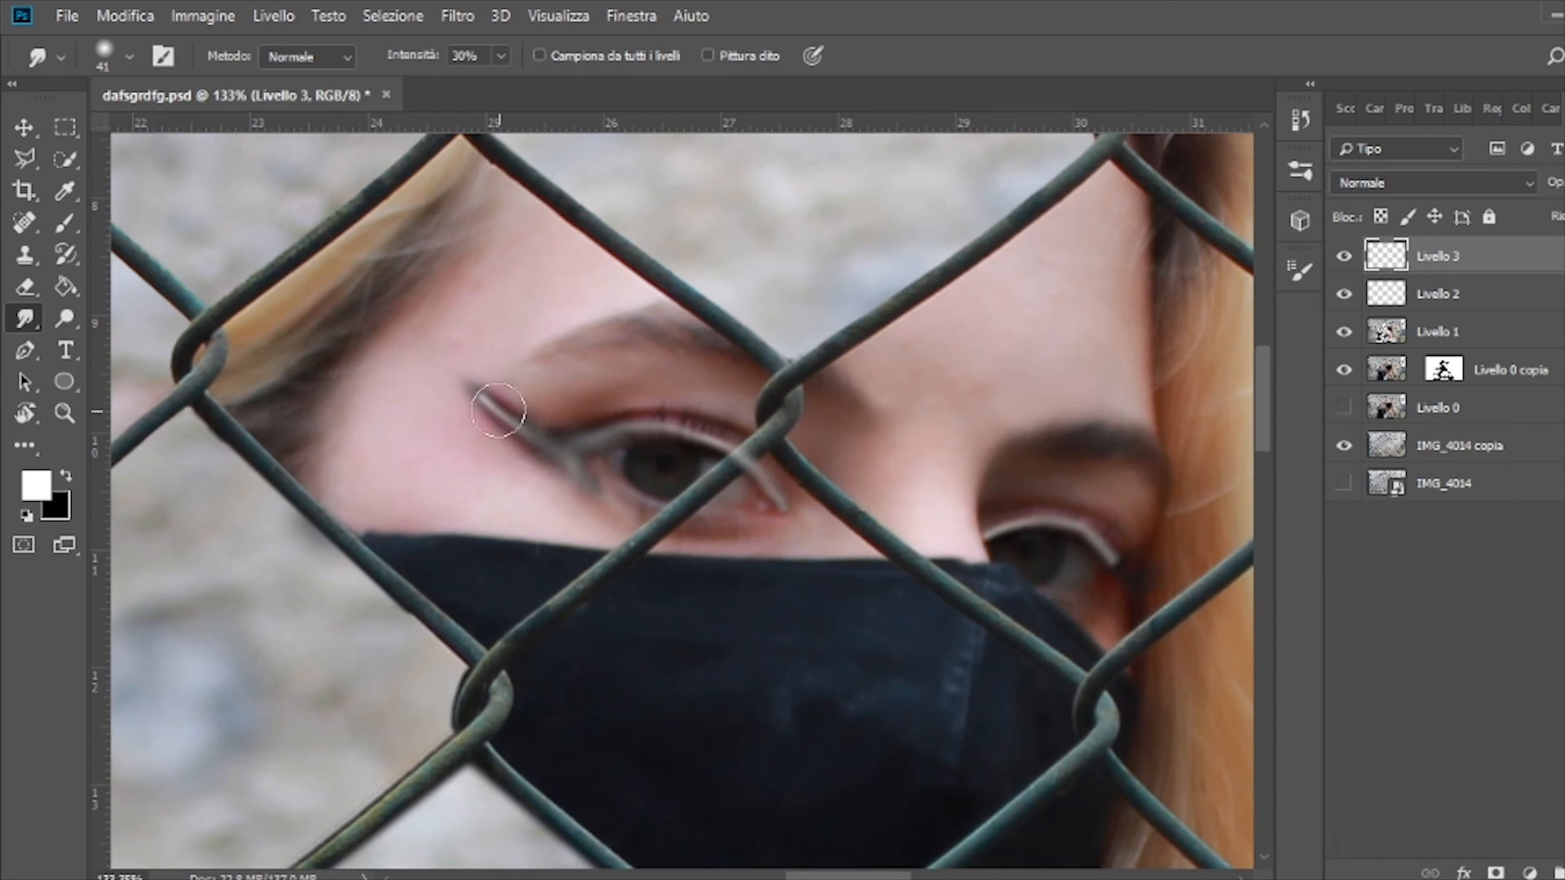
{"action": "left_click_drag", "start_coordinate": [737, 471], "coordinate": [812, 505]}
- Redraw thinner white liner highlights on a new layer with a size 3 brush and smudge them lightly at size 32
{"action": "key", "text": "ctrl+shift+alt+n"}
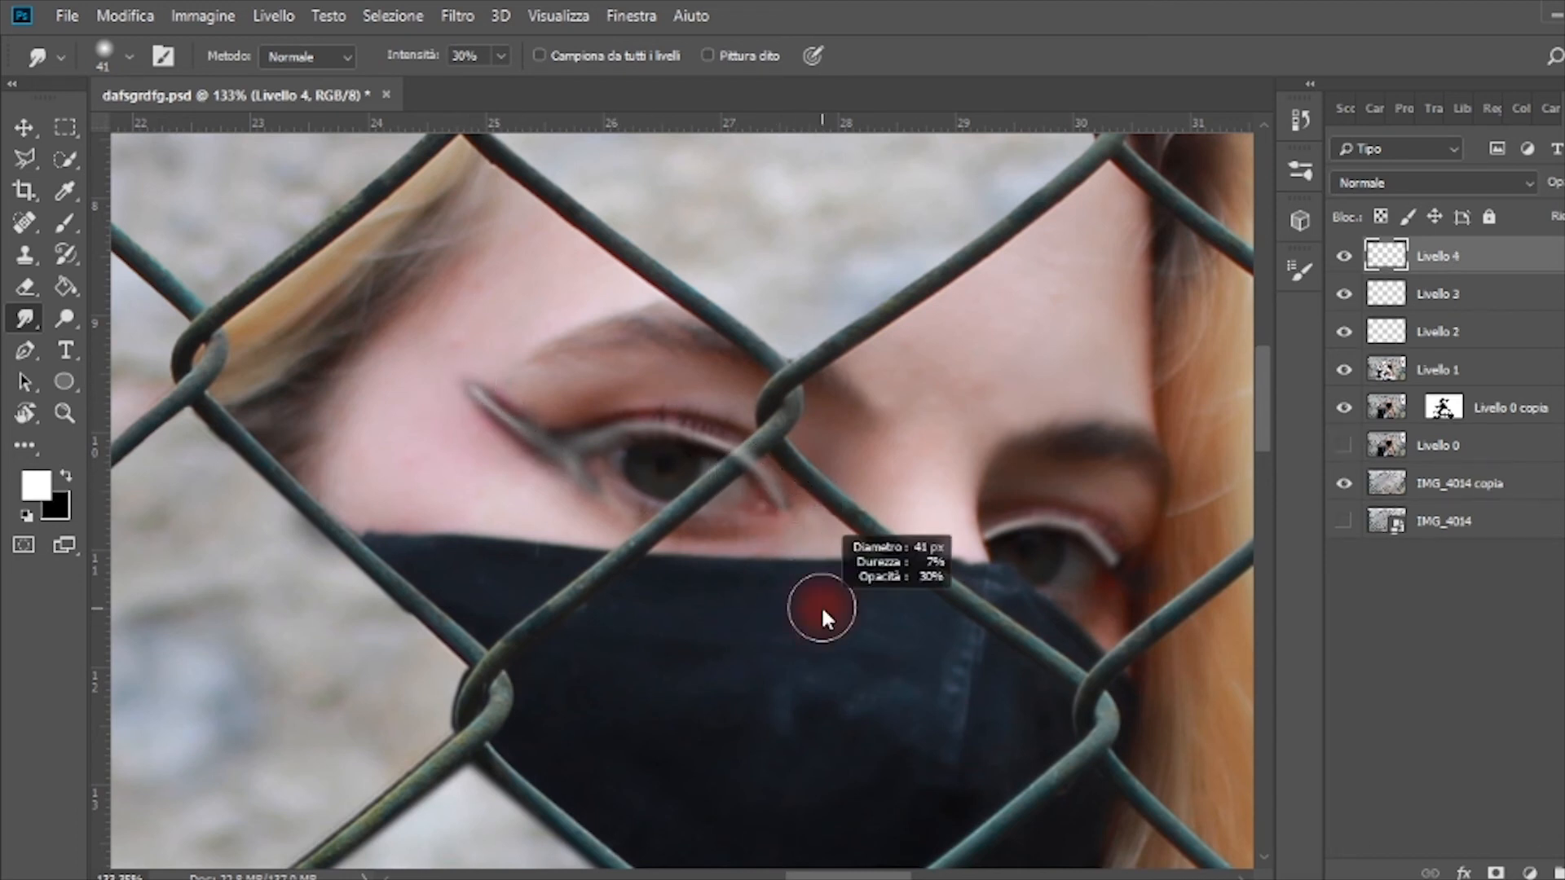
{"action": "key", "text": "b"}
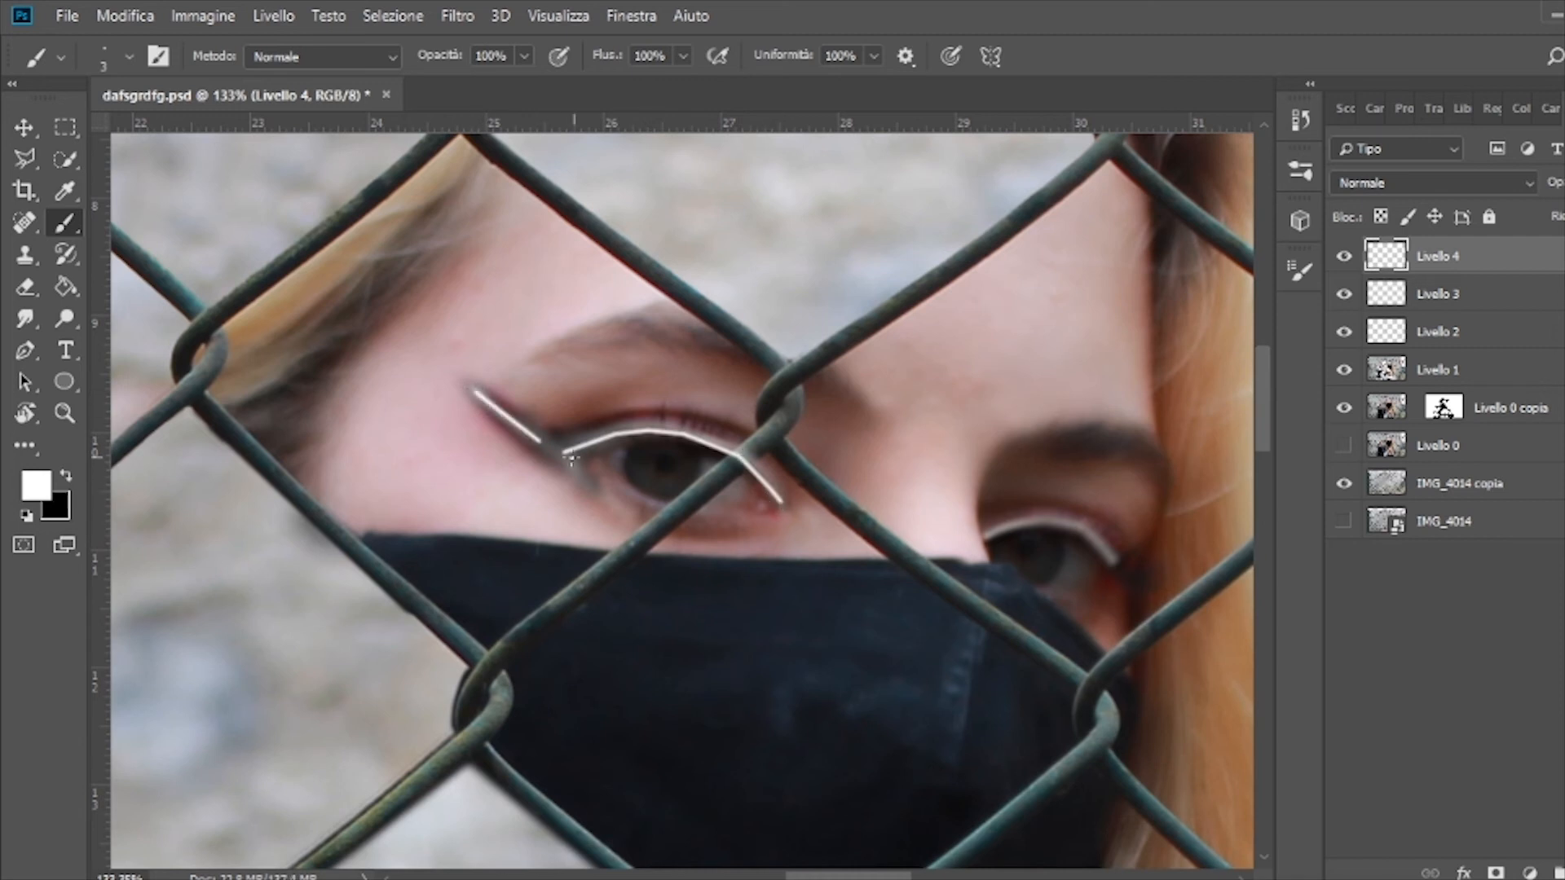
{"action": "left_click_drag", "start_coordinate": [1111, 557], "coordinate": [1114, 562]}
{"action": "left_click", "coordinate": [25, 318]}
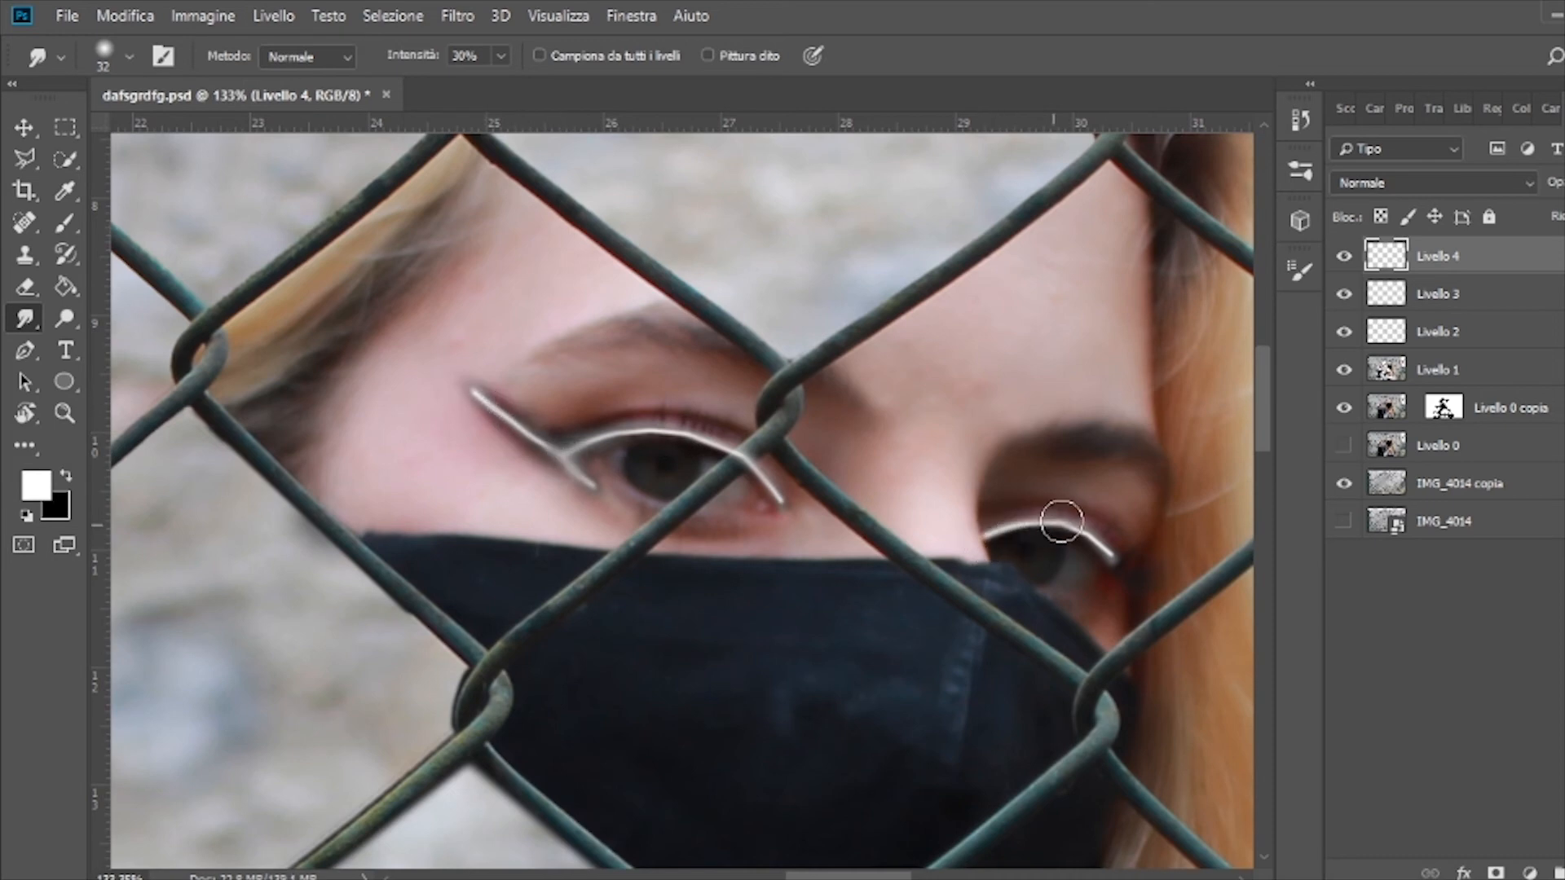
{"action": "scroll", "coordinate": [1103, 569], "scroll_direction": "down", "scroll_amount": 5}
{"action": "scroll", "coordinate": [1132, 621], "scroll_direction": "down", "scroll_amount": 2}
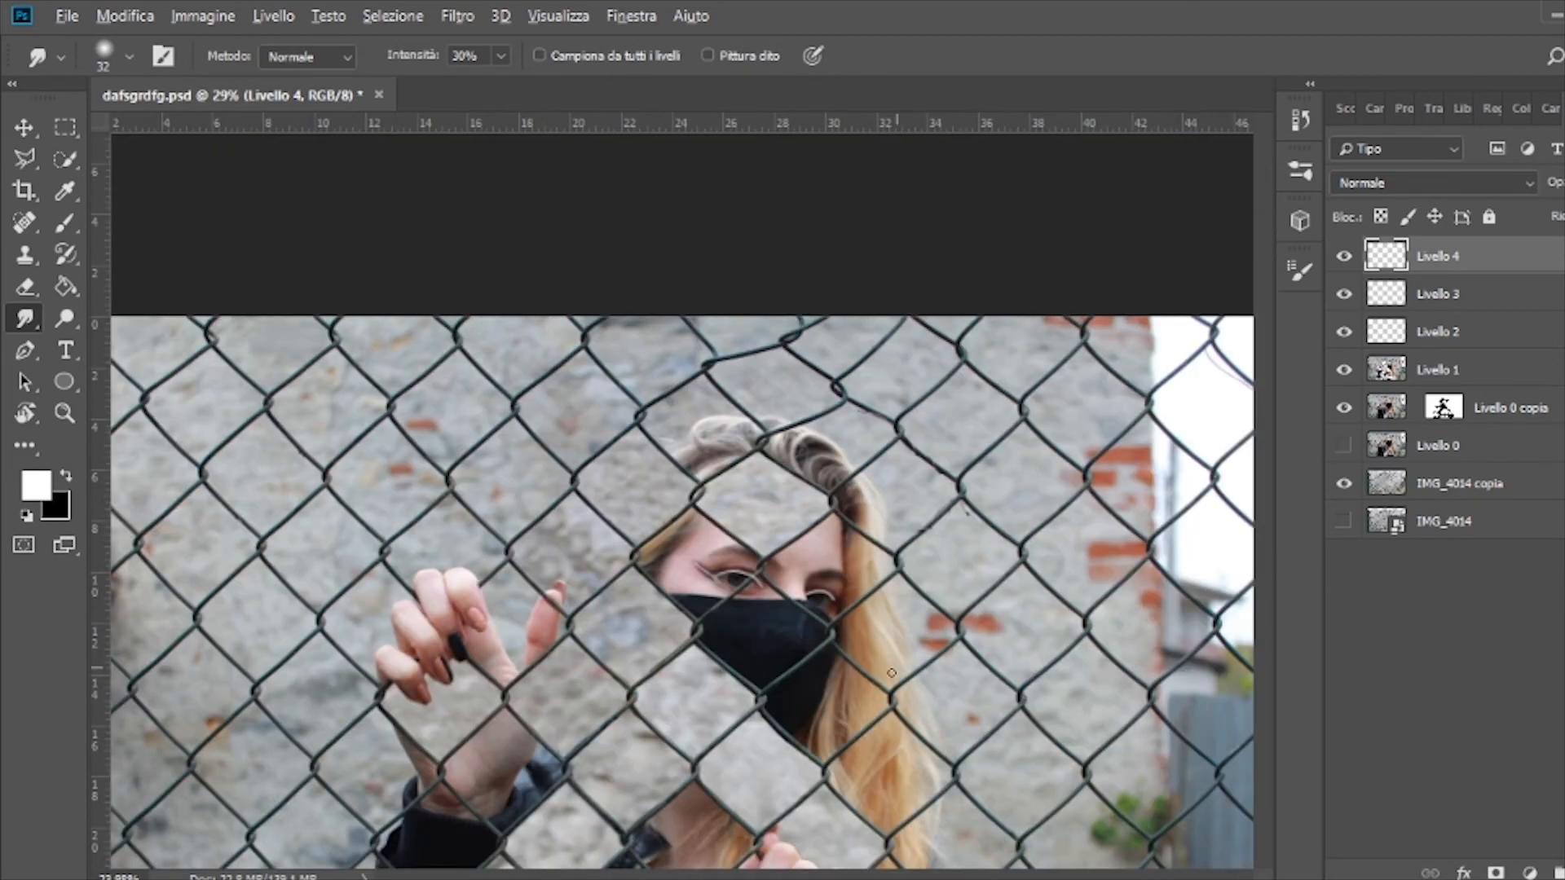
- Hide Livello 3 and Livello 4, and change the black eyeliner layer's blend mode, trying Sovrapponi and the modes following it
{"action": "left_click", "coordinate": [1439, 331]}
{"action": "left_click", "coordinate": [1434, 182]}
{"action": "key", "text": "Escape"}
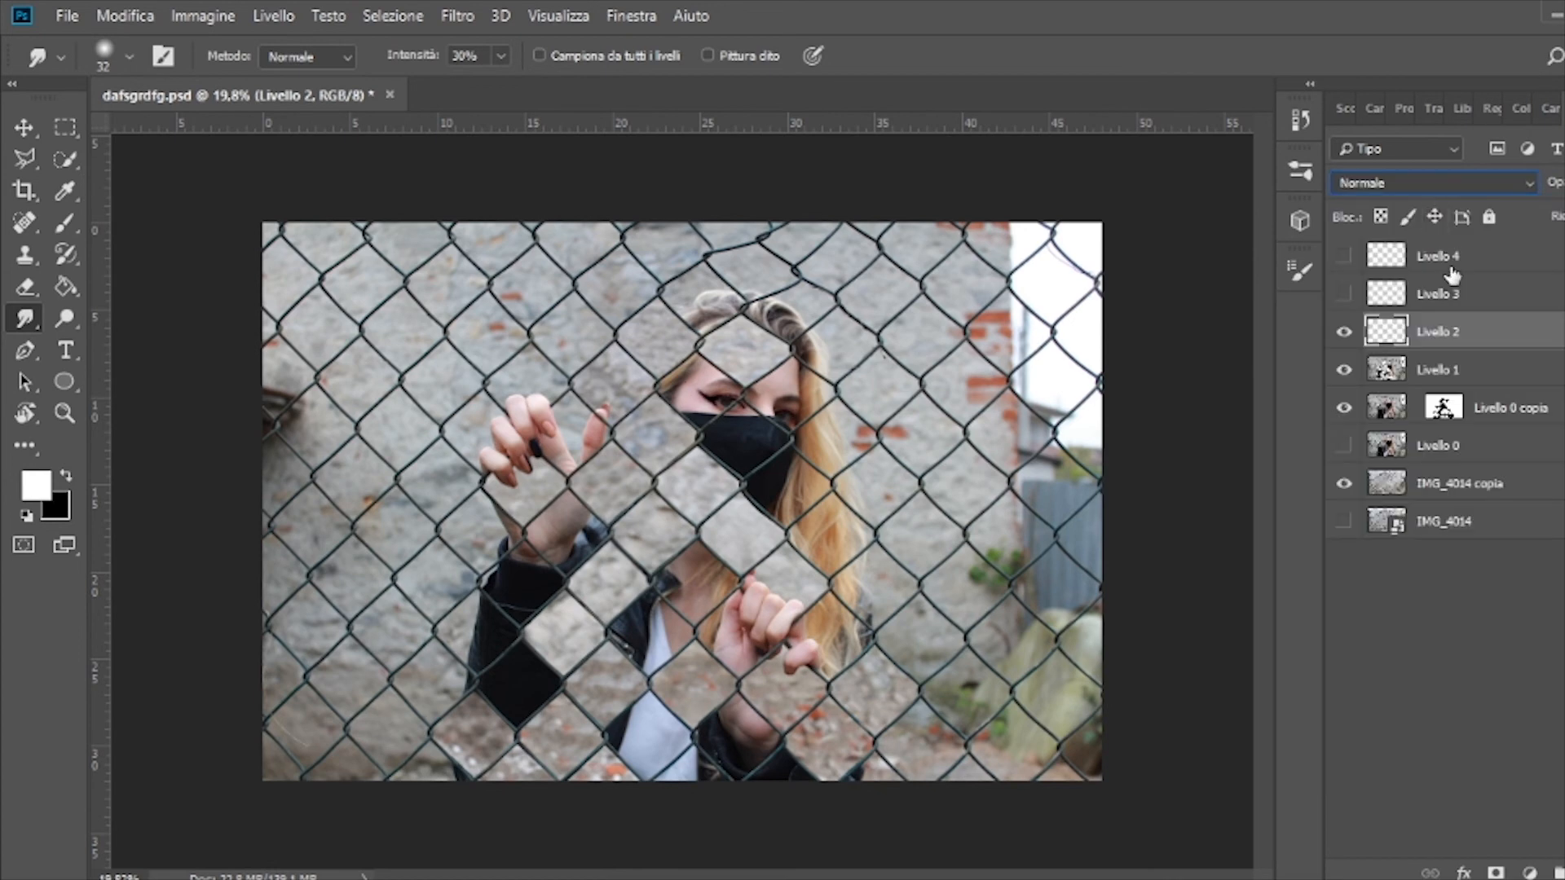
{"action": "key", "text": "v"}
{"action": "scroll", "coordinate": [735, 423], "scroll_direction": "up", "scroll_amount": 3}
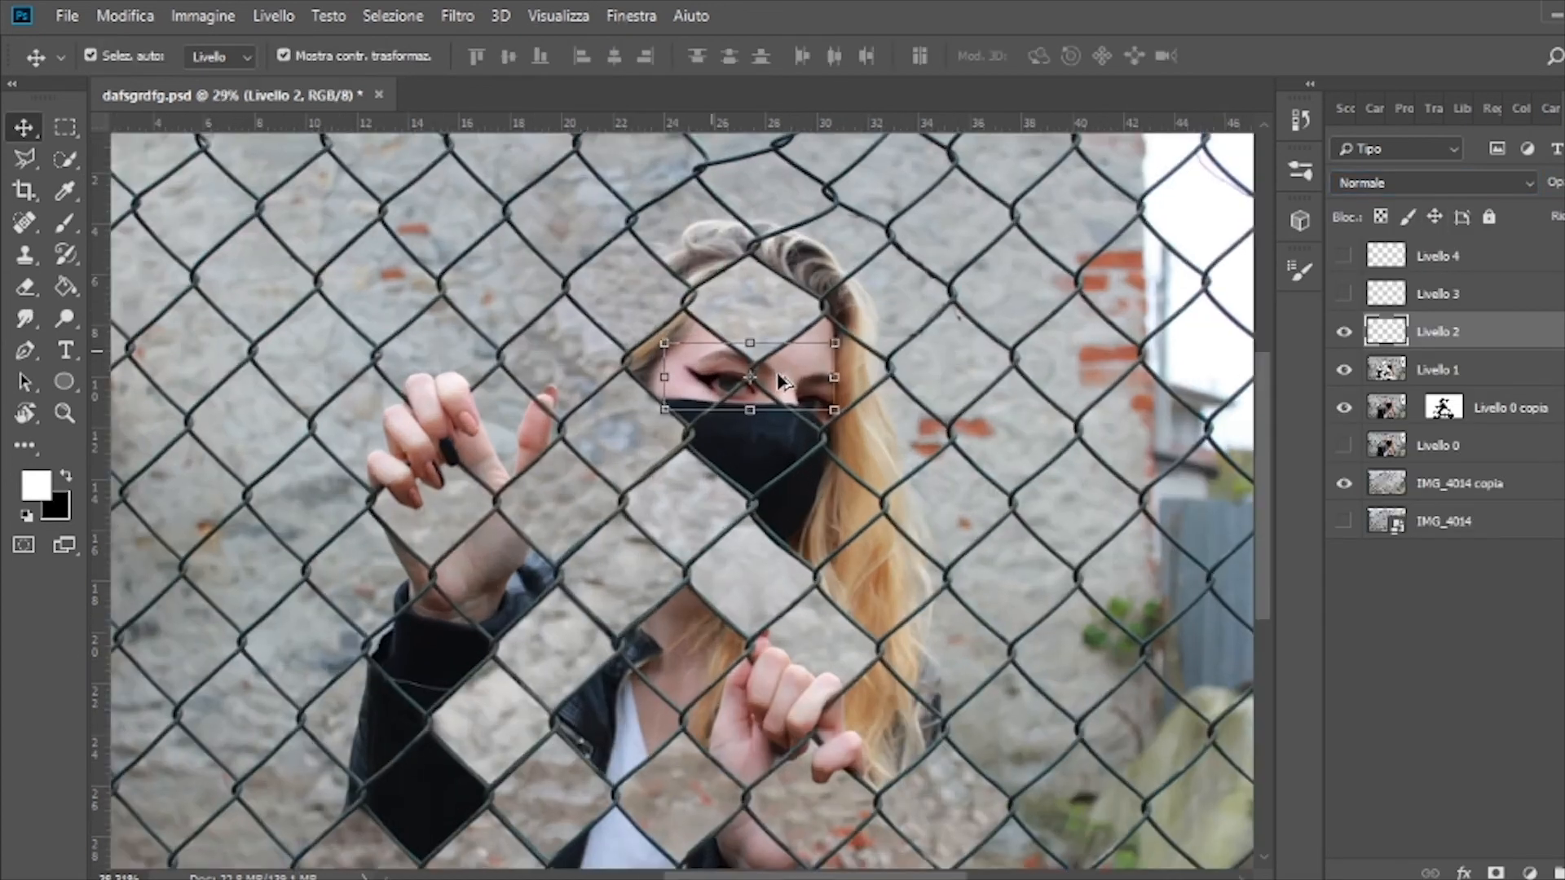
{"action": "left_click", "coordinate": [1435, 183]}
{"action": "left_click", "coordinate": [1385, 437]}
{"action": "key", "text": "Down"}
{"action": "key", "text": "Down"}
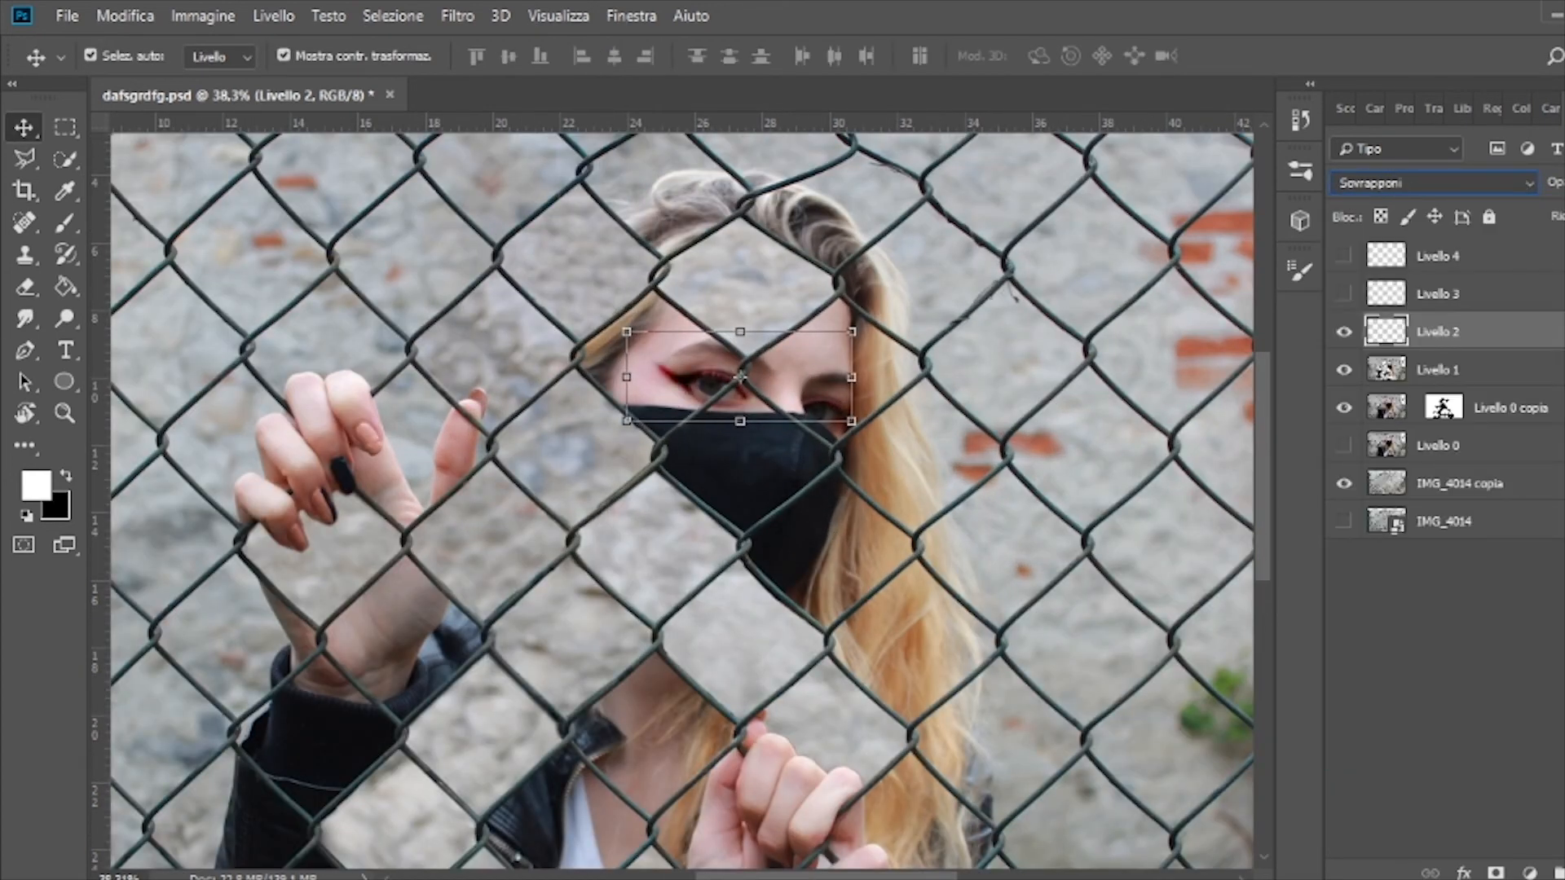
{"action": "key", "text": "Down"}
{"action": "key", "text": "Down"}
{"action": "key", "text": "Down"}
- Show Livello 3 again and set its blend mode to Sovrapponi
{"action": "left_click", "coordinate": [1343, 293]}
{"action": "left_click", "coordinate": [1438, 294]}
{"action": "left_click", "coordinate": [1435, 183]}
{"action": "left_click", "coordinate": [1445, 214]}
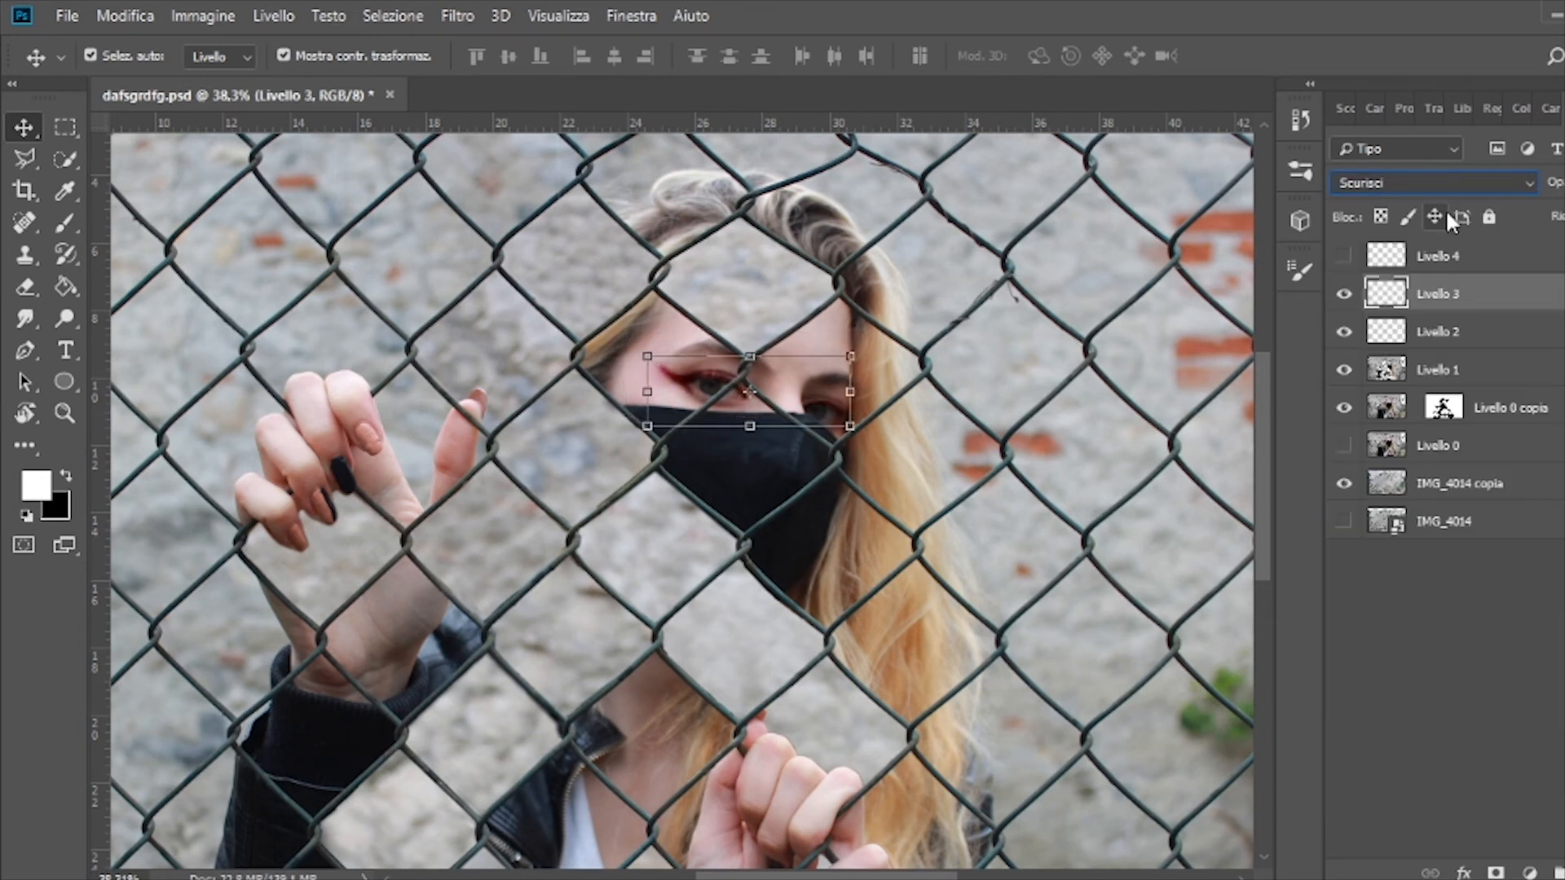
{"action": "key", "text": "Down"}
{"action": "key", "text": "Down"}
- Show Livello 4 again and set its blend mode to Sovrapponi colori
{"action": "left_click", "coordinate": [1343, 256]}
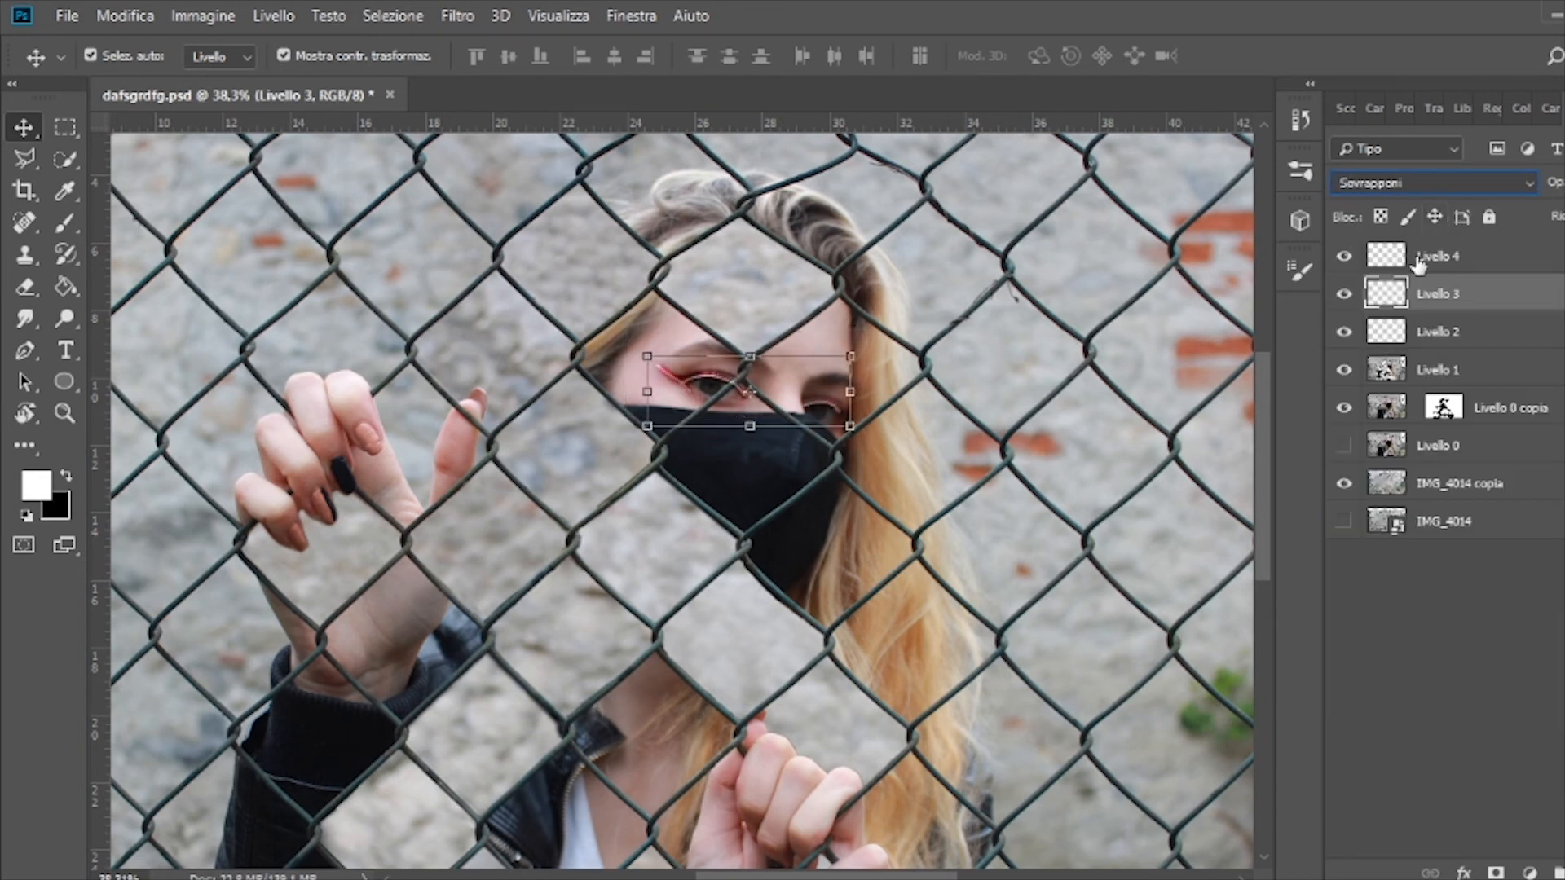
{"action": "left_click", "coordinate": [1438, 256]}
{"action": "scroll", "coordinate": [1421, 187], "scroll_direction": "down", "scroll_amount": 20}
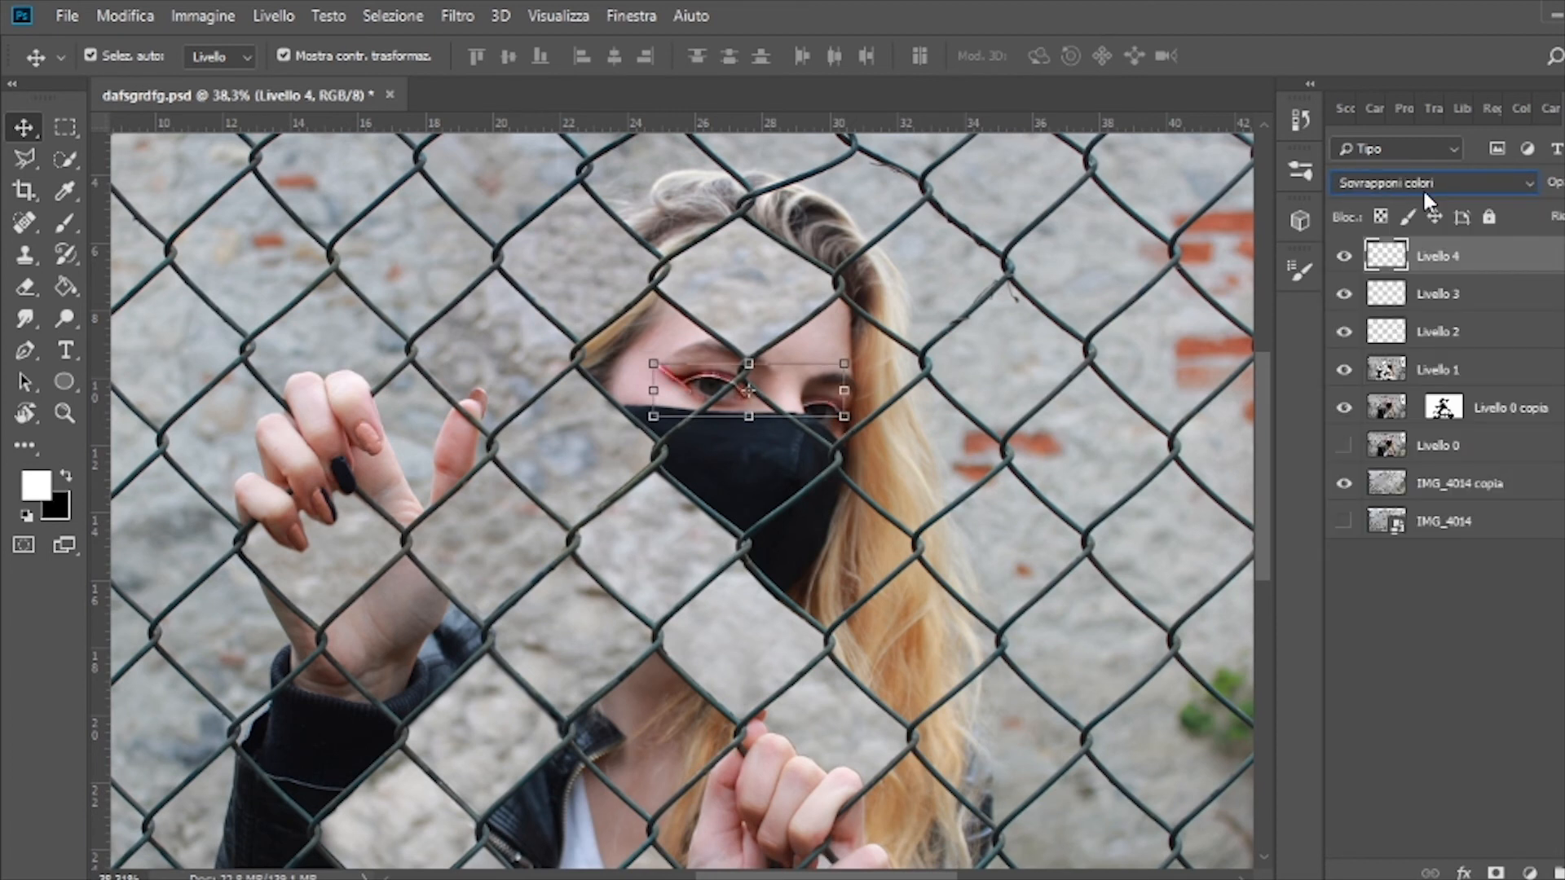
- Tone down the white liner highlights on Livello 4 around the nearer eye with a size 7 Eraser at 66% opacity
{"action": "scroll", "coordinate": [1421, 188], "scroll_direction": "up", "scroll_amount": 4}
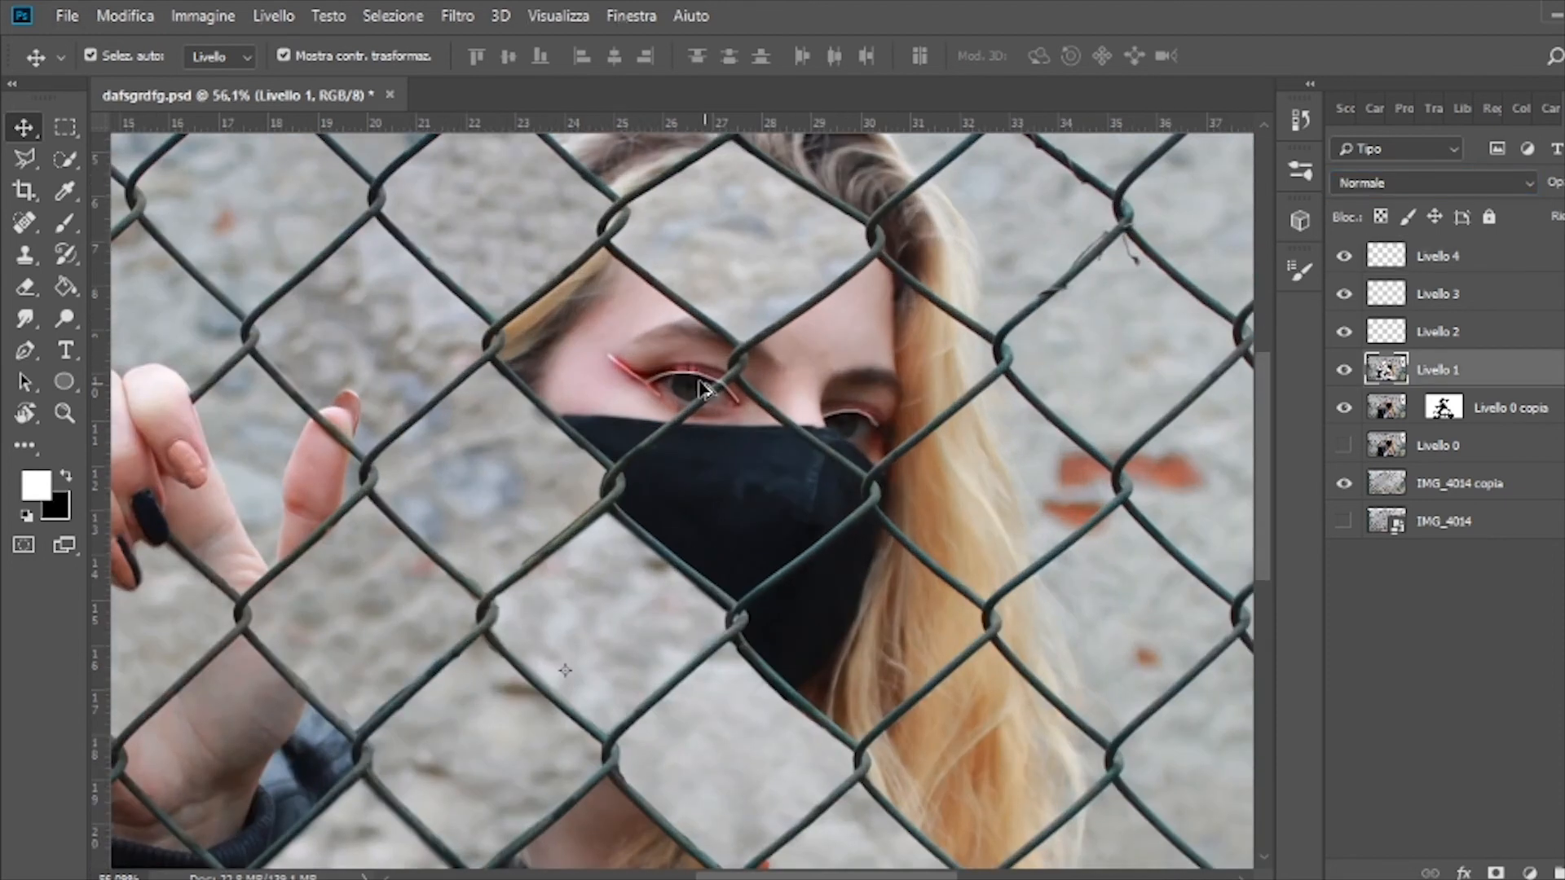
{"action": "scroll", "coordinate": [731, 398], "scroll_direction": "up", "scroll_amount": 3}
{"action": "left_click_drag", "start_coordinate": [731, 398], "coordinate": [188, 493]}
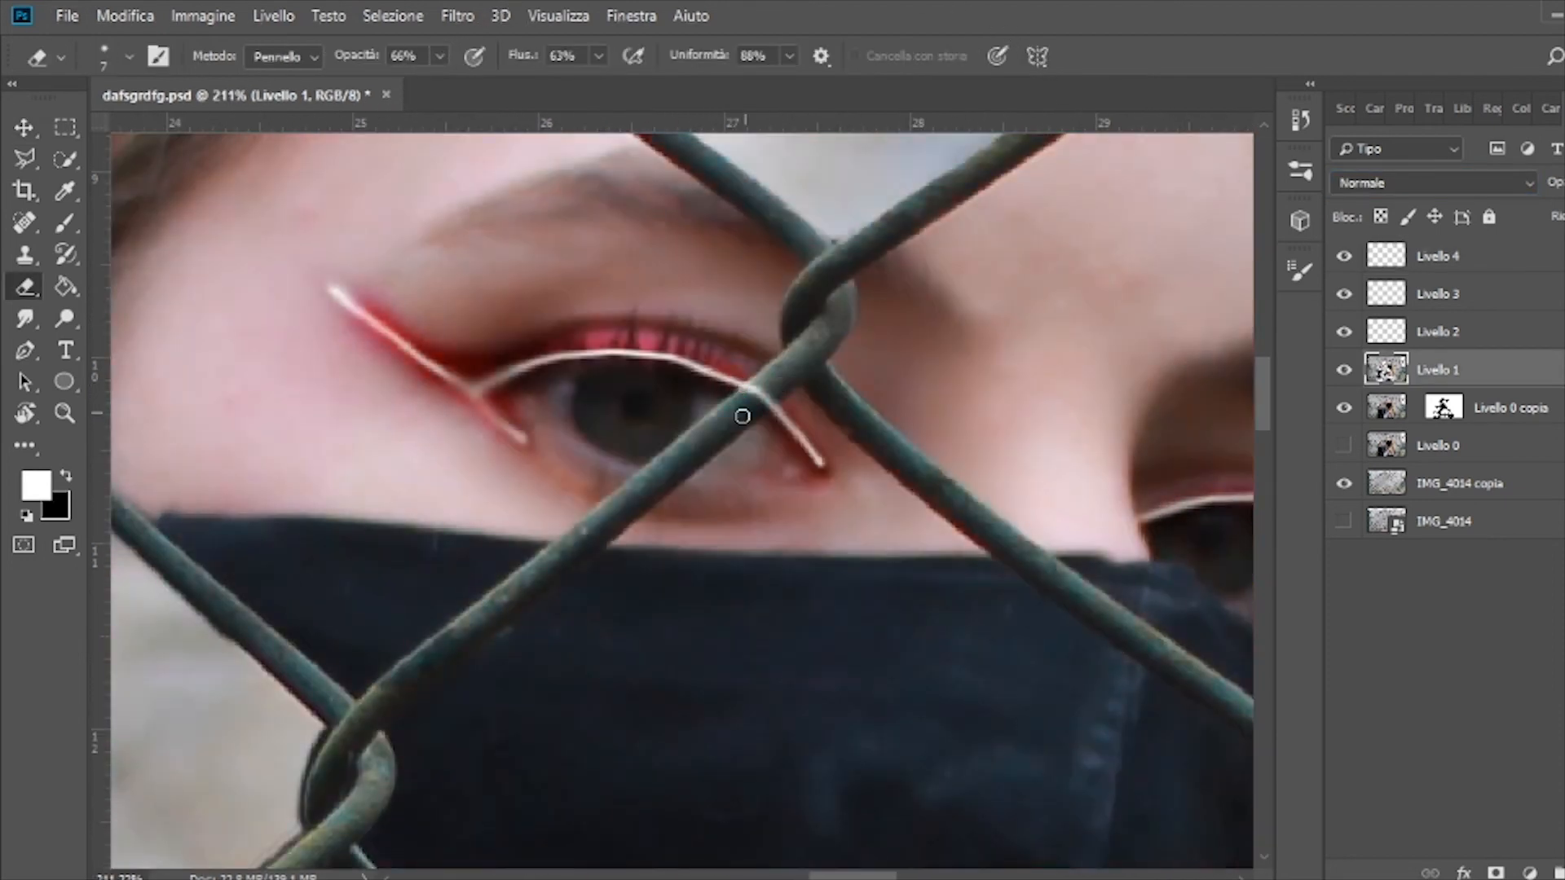
{"action": "left_click", "coordinate": [1438, 260]}
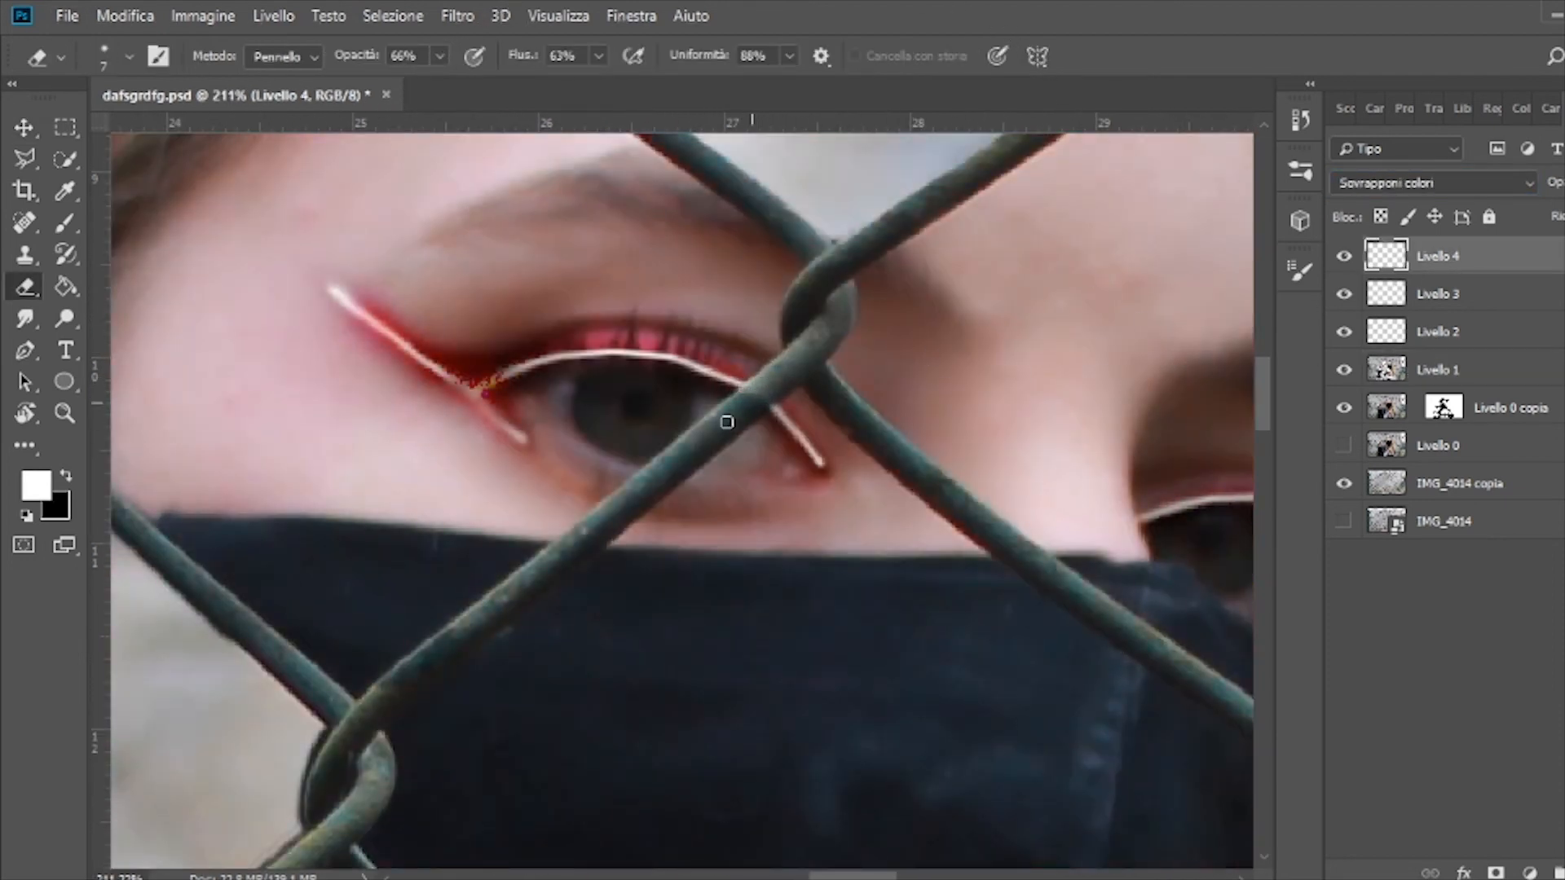
{"action": "scroll", "coordinate": [786, 384], "scroll_direction": "down", "scroll_amount": 6}
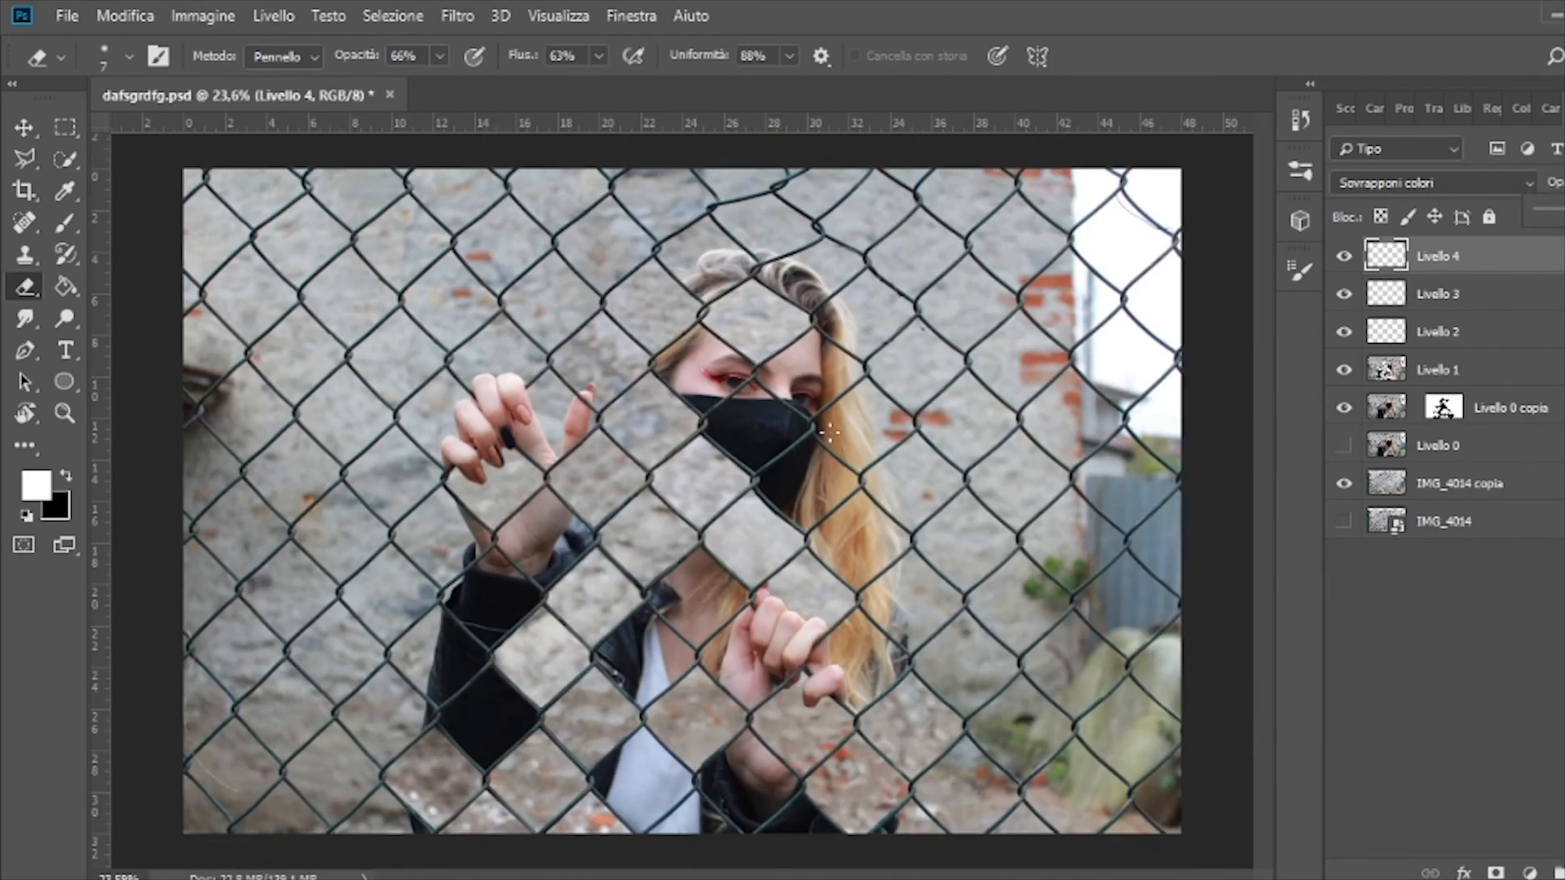
- Try painting the nearer eye's iris white around the pupil on a new layer with a size 12 brush
{"action": "scroll", "coordinate": [703, 327], "scroll_direction": "up", "scroll_amount": 7}
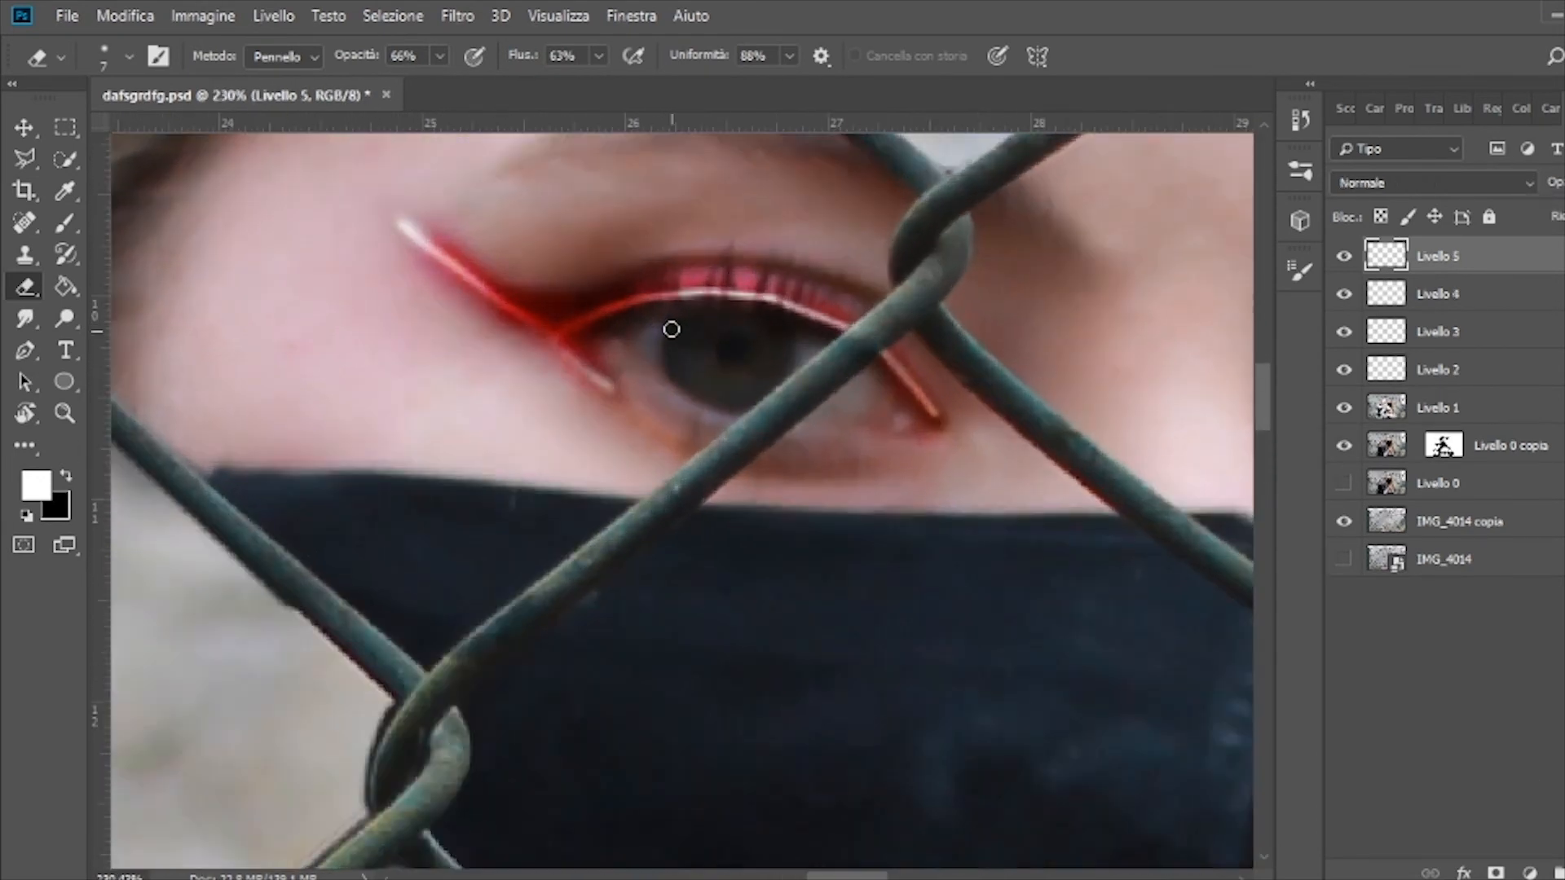
{"action": "key", "text": "b"}
{"action": "mouse_move", "coordinate": [702, 369]}
{"action": "left_mouse_down"}
{"action": "mouse_move", "coordinate": [675, 351]}
{"action": "mouse_move", "coordinate": [686, 373]}
{"action": "mouse_move", "coordinate": [758, 381]}
{"action": "mouse_move", "coordinate": [775, 352]}
{"action": "mouse_move", "coordinate": [736, 316]}
{"action": "mouse_move", "coordinate": [707, 376]}
{"action": "left_mouse_up"}
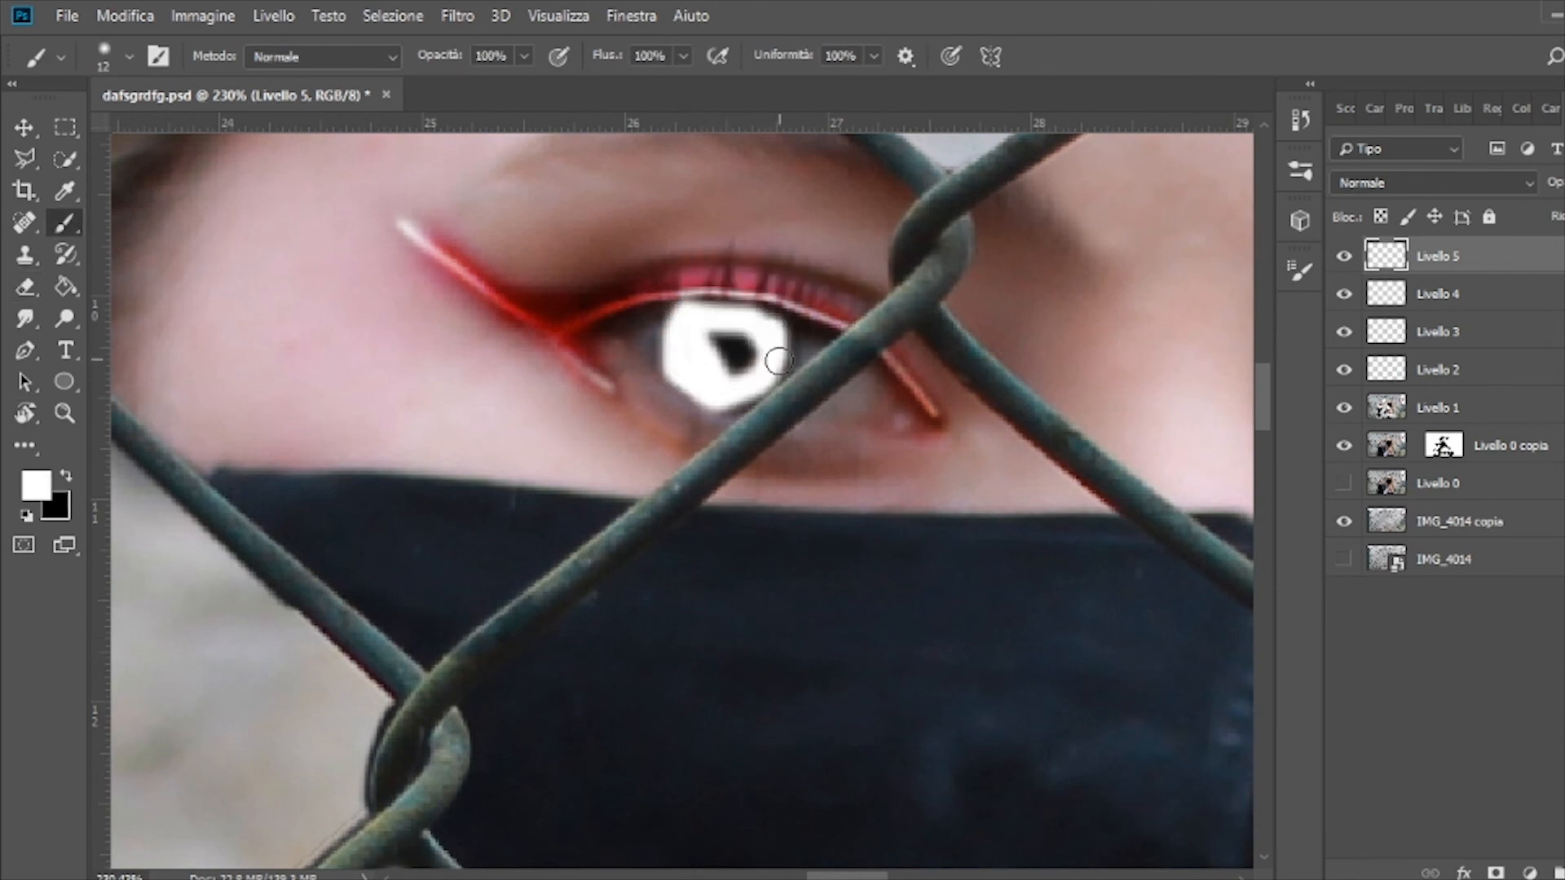
{"action": "key", "text": "ctrl+z"}
{"action": "key", "text": "ctrl+z"}
{"action": "key", "text": "ctrl+z"}
{"action": "key", "text": "ctrl+z"}
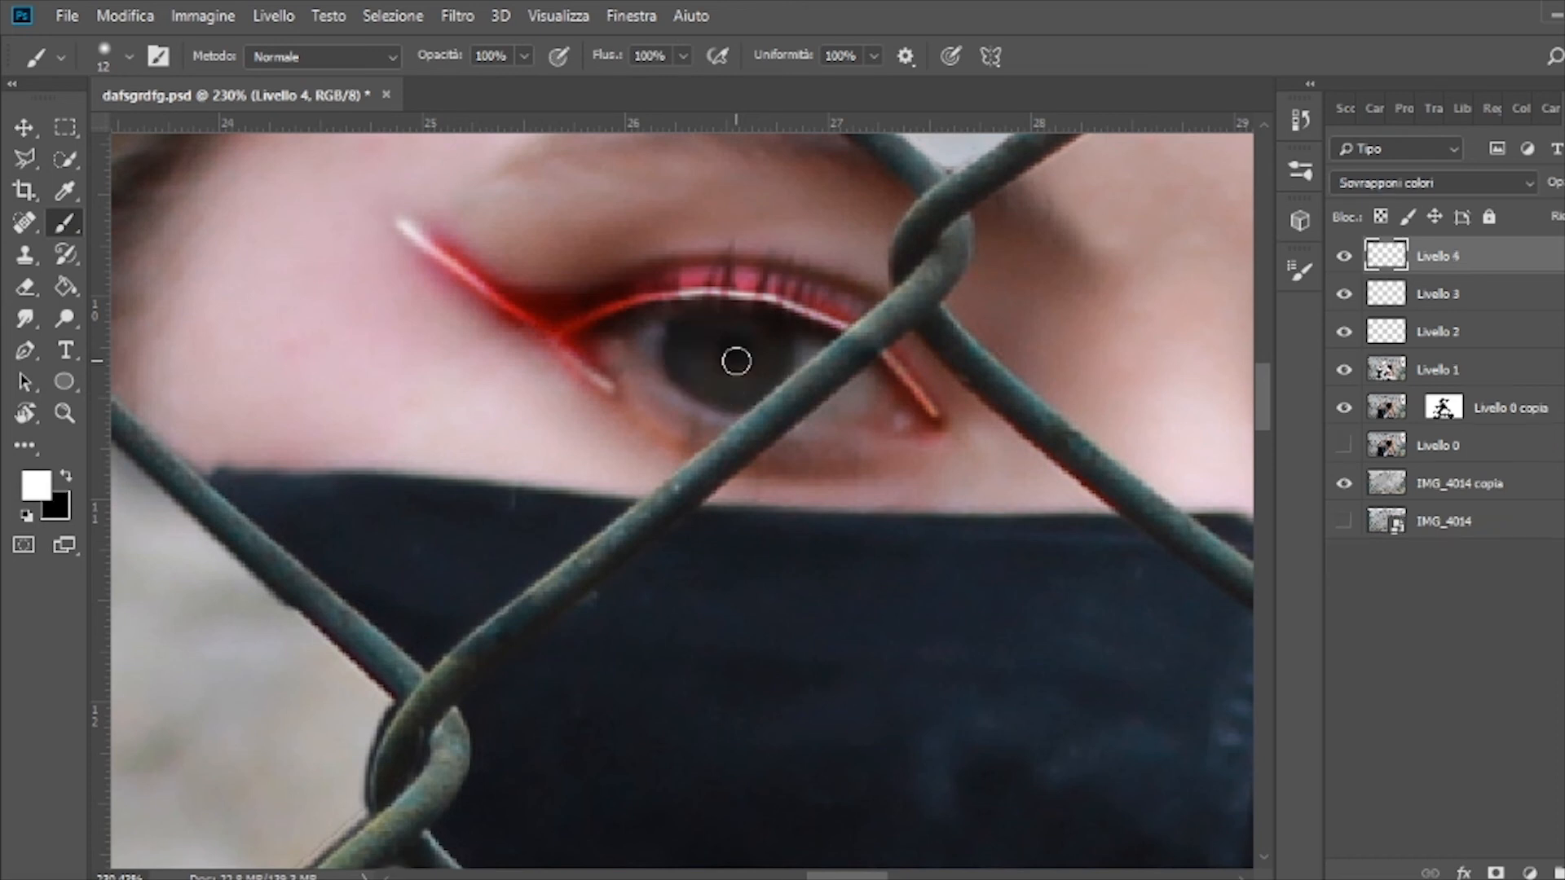
- Try painting white reflections on both sides of the nearer eye's pupil directly on Livello 4 with a size 8 brush
{"action": "key", "text": "bracketleft"}
{"action": "key", "text": "bracketleft"}
{"action": "key", "text": "bracketleft"}
{"action": "left_click_drag", "start_coordinate": [678, 334], "coordinate": [706, 393]}
{"action": "left_click_drag", "start_coordinate": [777, 331], "coordinate": [778, 370]}
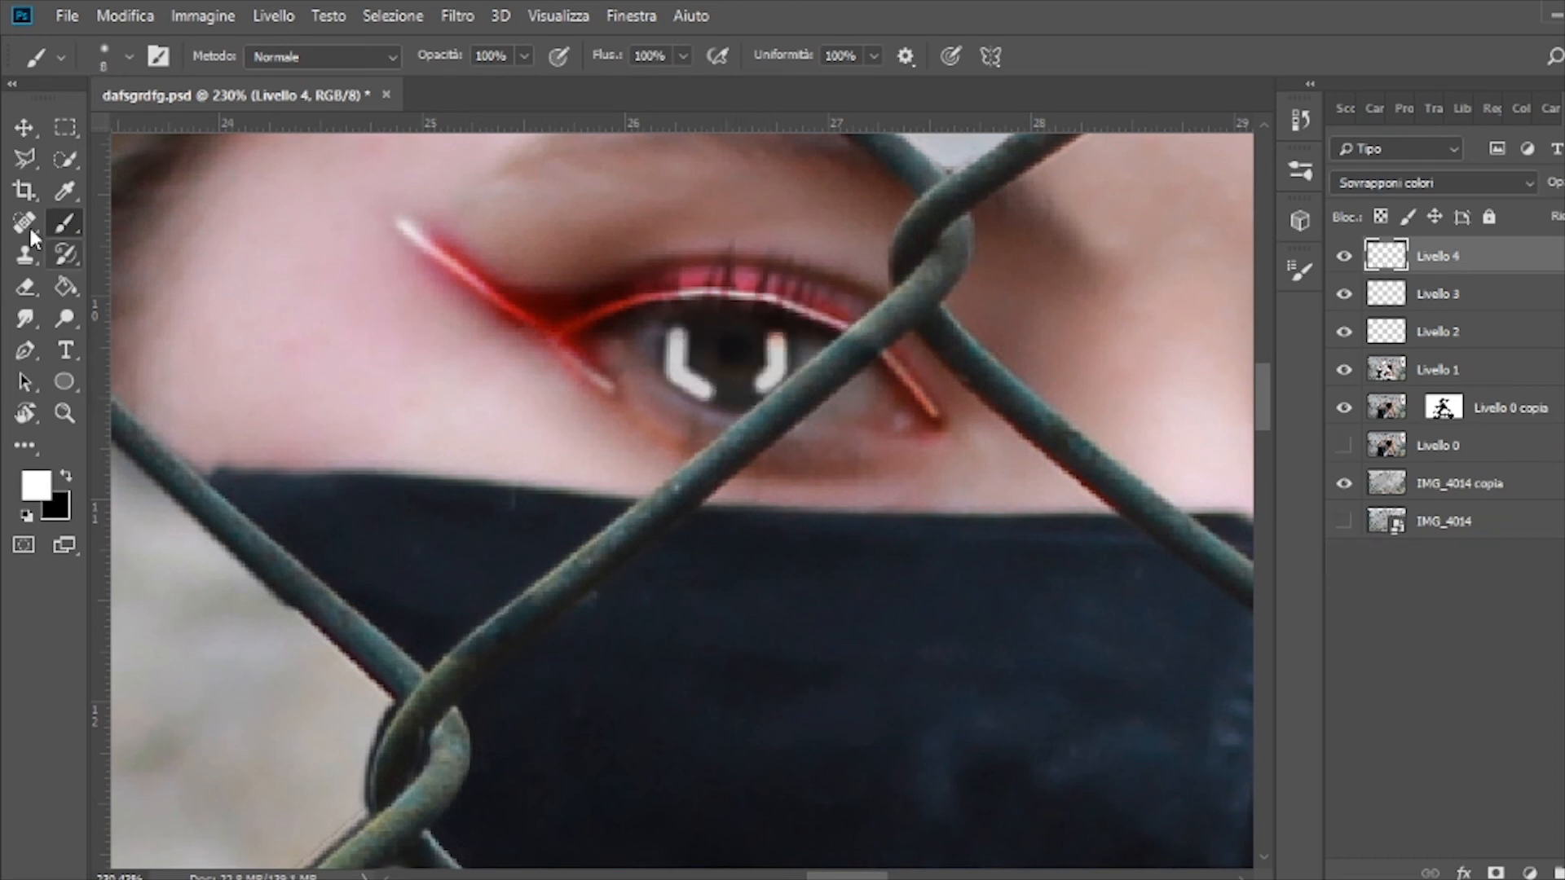
{"action": "left_click", "coordinate": [25, 318]}
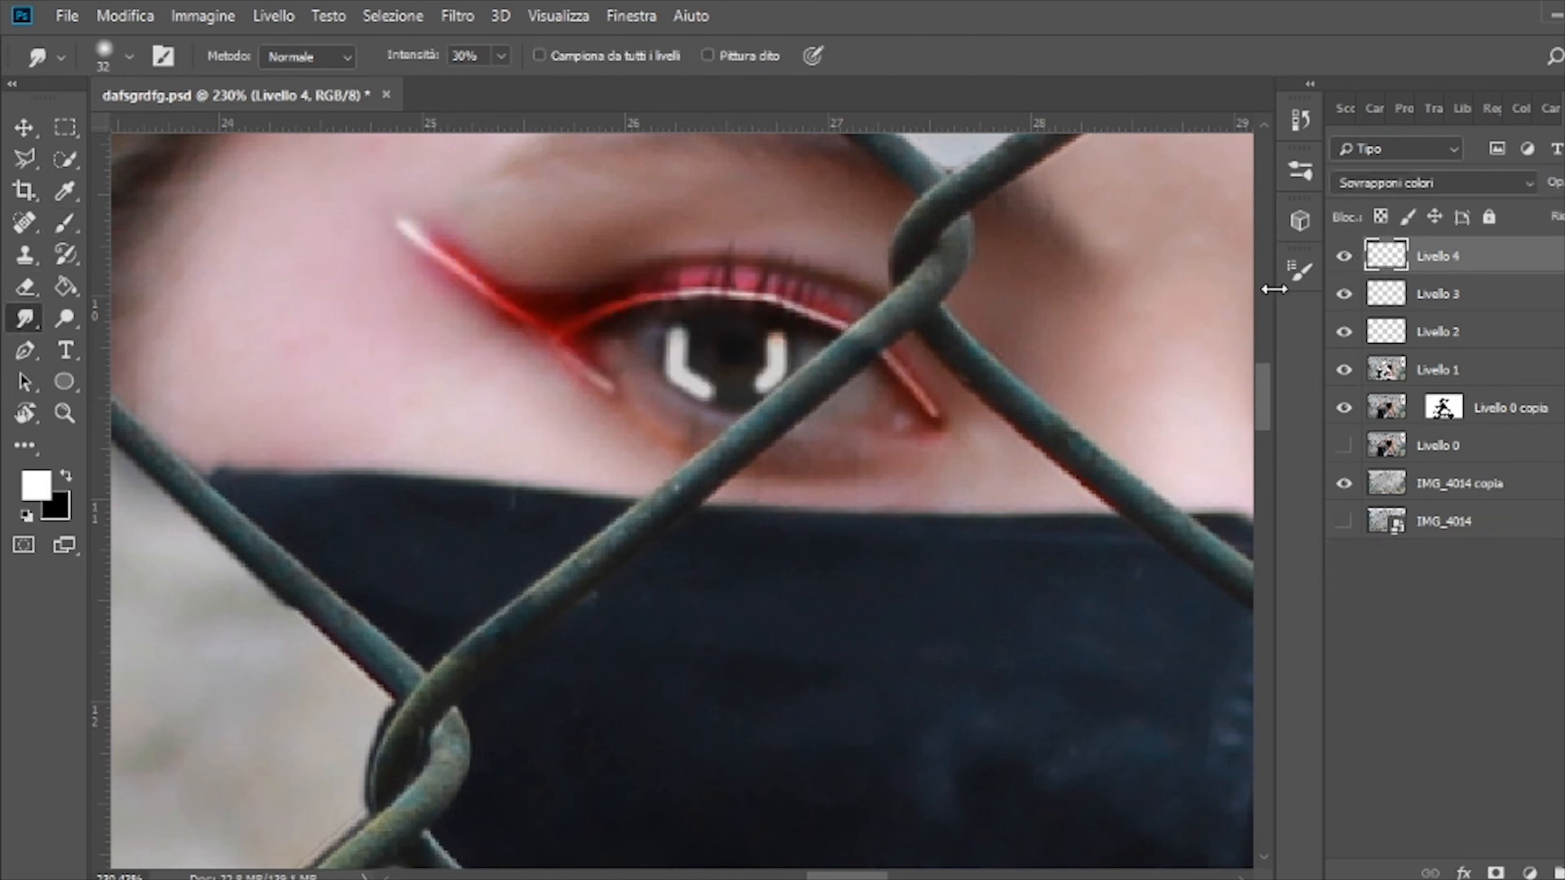
{"action": "key", "text": "ctrl+z"}
{"action": "key", "text": "ctrl+z"}
{"action": "key", "text": "ctrl+z"}
{"action": "key", "text": "ctrl+z"}
- Paint two white iris reflections in the nearer eye on a new layer with a size 8 brush and smudge them at size 32
{"action": "key", "text": "ctrl+shift+alt+n"}
{"action": "key", "text": "b"}
{"action": "left_click_drag", "start_coordinate": [673, 336], "coordinate": [694, 365]}
{"action": "left_click_drag", "start_coordinate": [768, 338], "coordinate": [769, 363]}
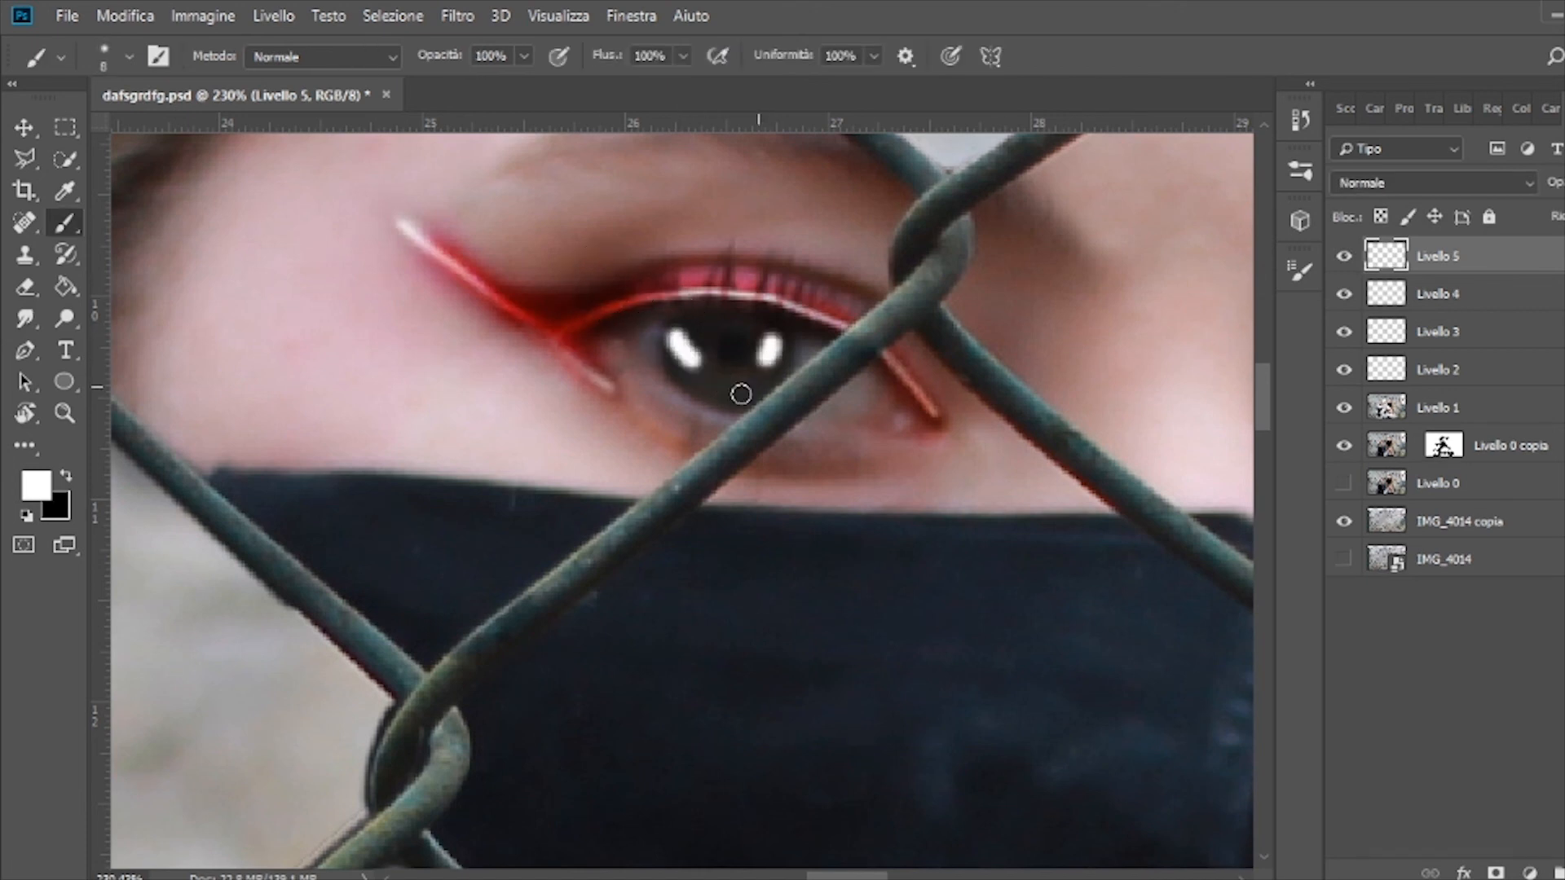
{"action": "key", "text": "r"}
{"action": "left_click_drag", "start_coordinate": [664, 349], "coordinate": [723, 297]}
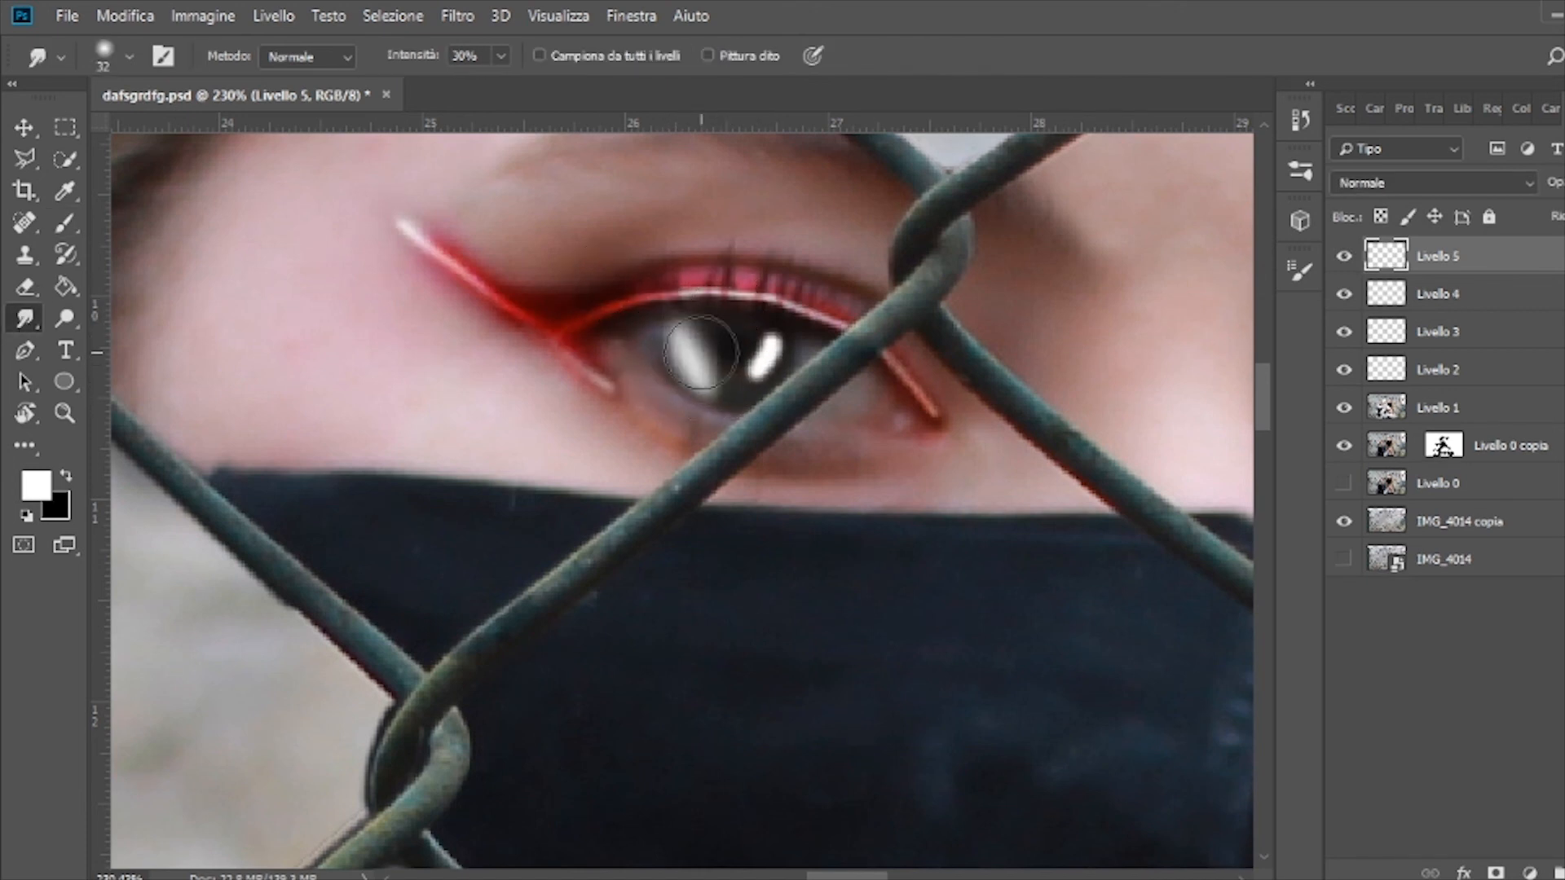
{"action": "mouse_move", "coordinate": [770, 360]}
{"action": "left_mouse_down"}
{"action": "mouse_move", "coordinate": [718, 318]}
{"action": "mouse_move", "coordinate": [777, 377]}
{"action": "mouse_move", "coordinate": [696, 371]}
{"action": "mouse_move", "coordinate": [735, 370]}
{"action": "left_mouse_up"}
{"action": "scroll", "coordinate": [734, 370], "scroll_direction": "down", "scroll_amount": 5}
{"action": "scroll", "coordinate": [820, 424], "scroll_direction": "up", "scroll_amount": 3}
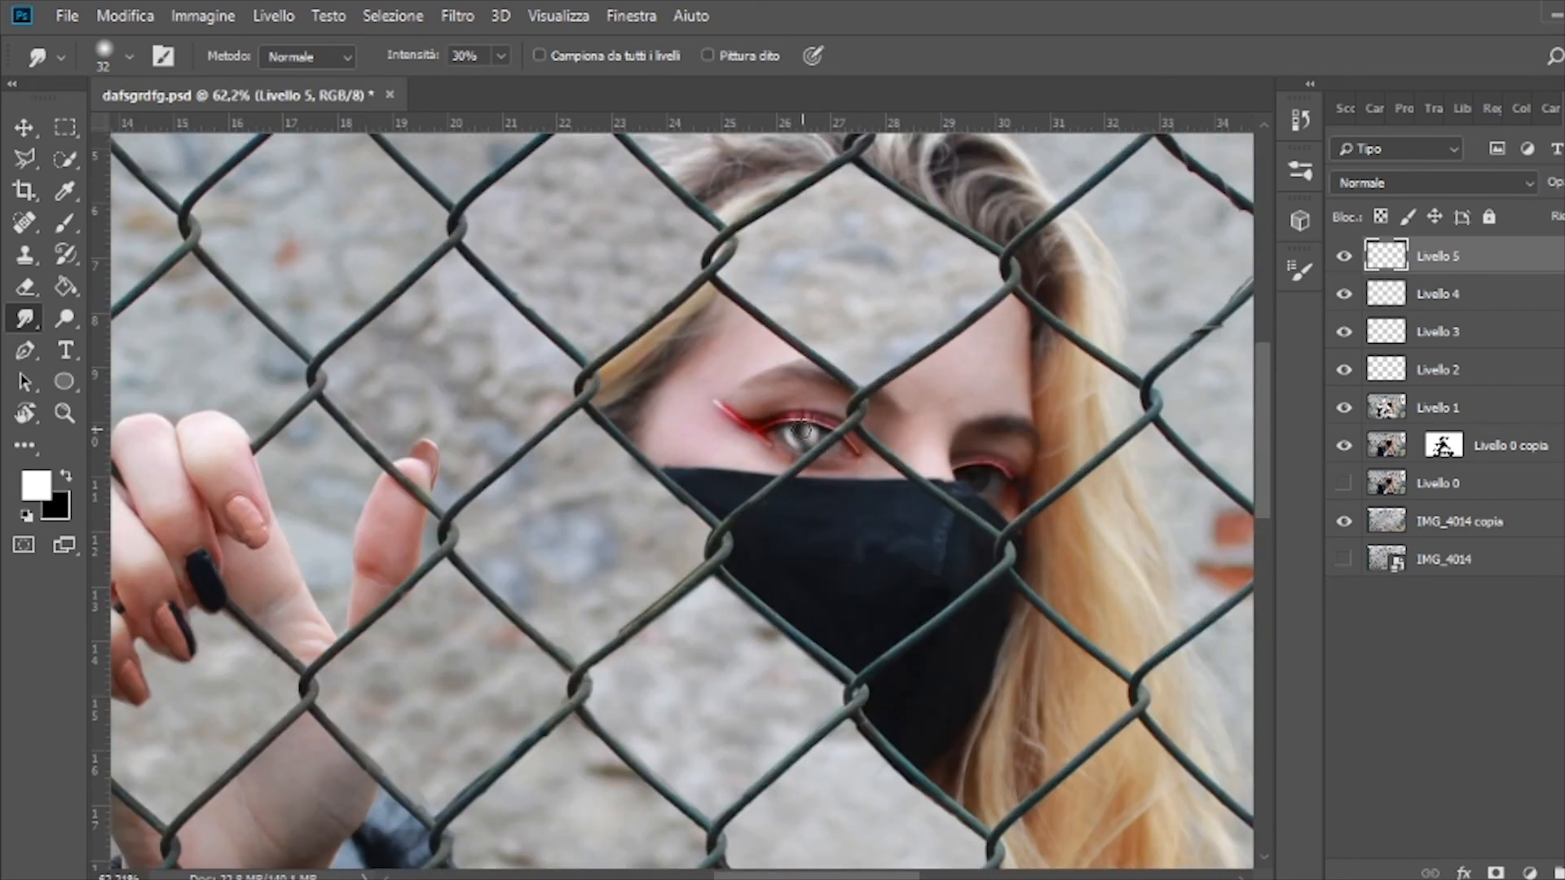
- Paint white reflections in the farther eye's iris on Livello 5 and blend them with a size 32 Smudge at 30% intensity
{"action": "scroll", "coordinate": [814, 429], "scroll_direction": "up", "scroll_amount": 4}
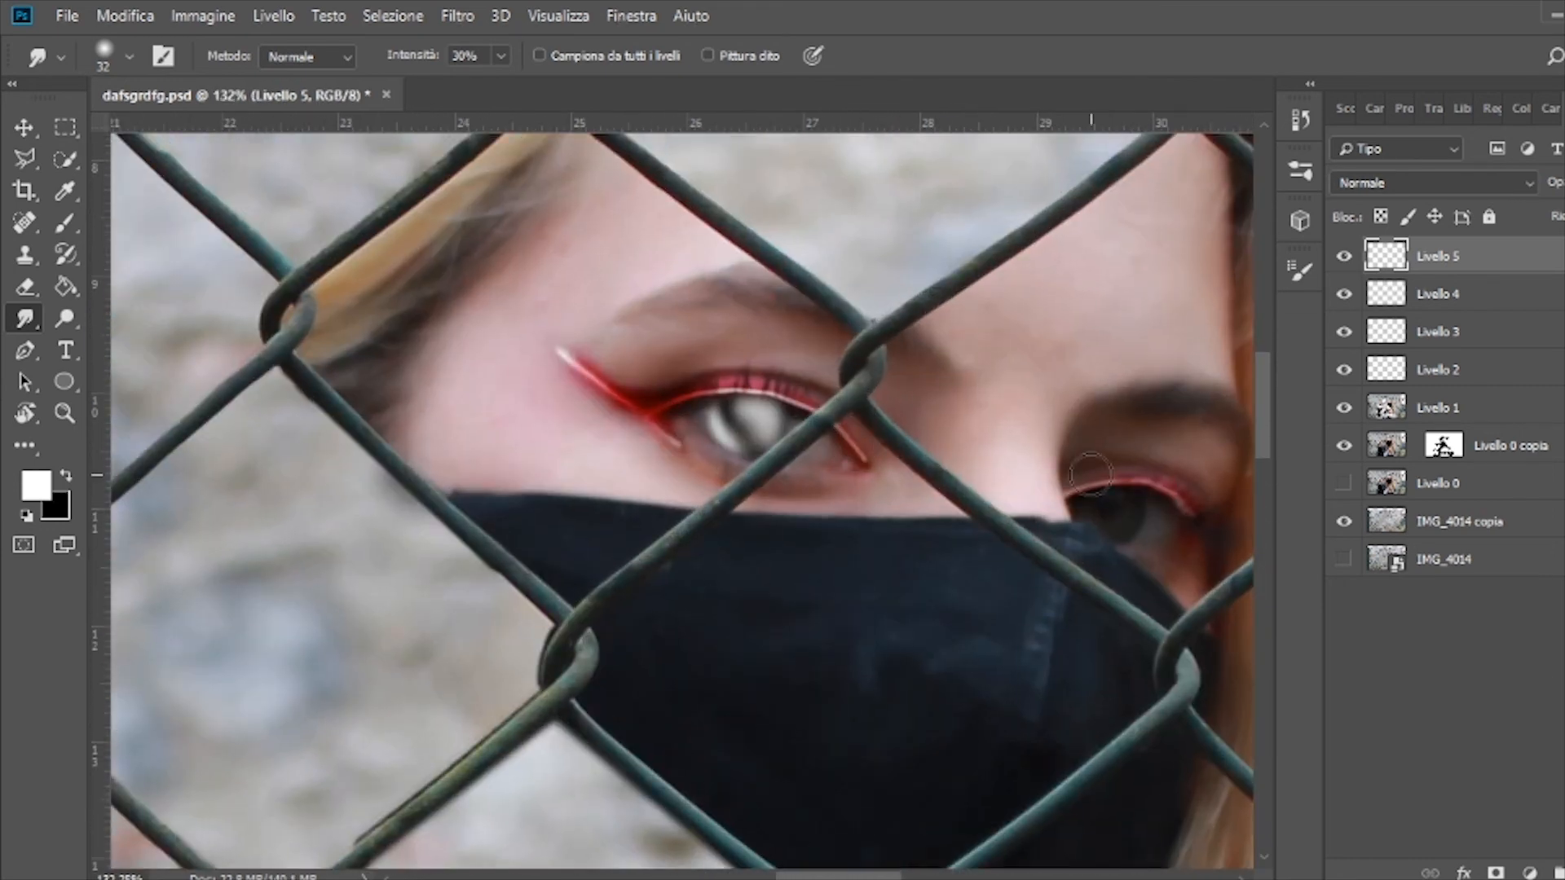
{"action": "key", "text": "b"}
{"action": "left_click", "coordinate": [25, 318]}
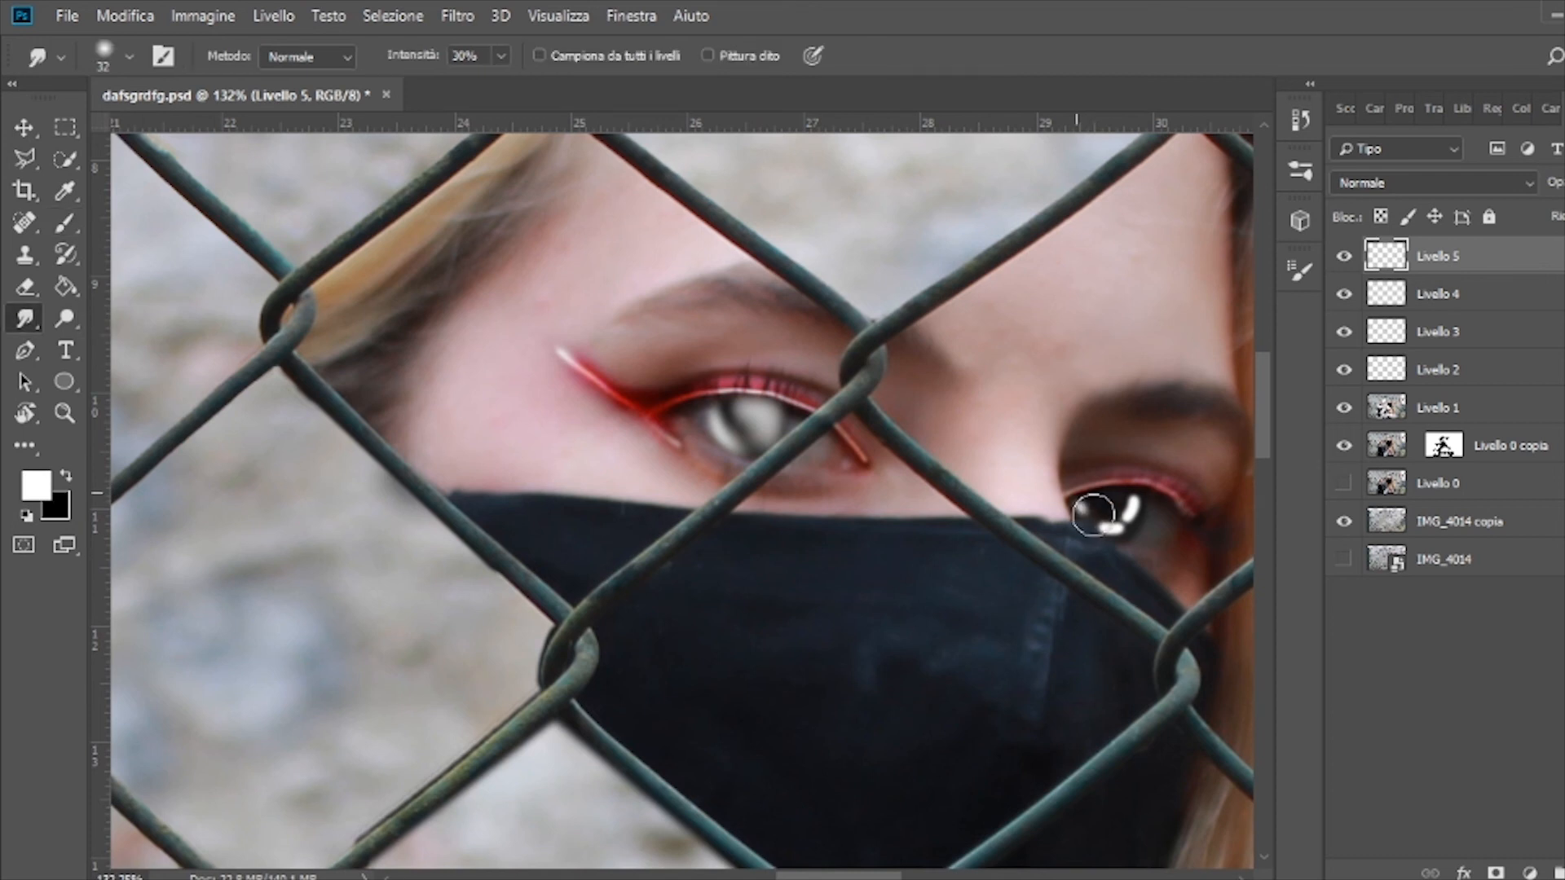
{"action": "mouse_move", "coordinate": [1100, 498]}
{"action": "left_mouse_down"}
{"action": "mouse_move", "coordinate": [1152, 498]}
{"action": "mouse_move", "coordinate": [1134, 518]}
{"action": "mouse_move", "coordinate": [1103, 507]}
{"action": "left_mouse_up"}
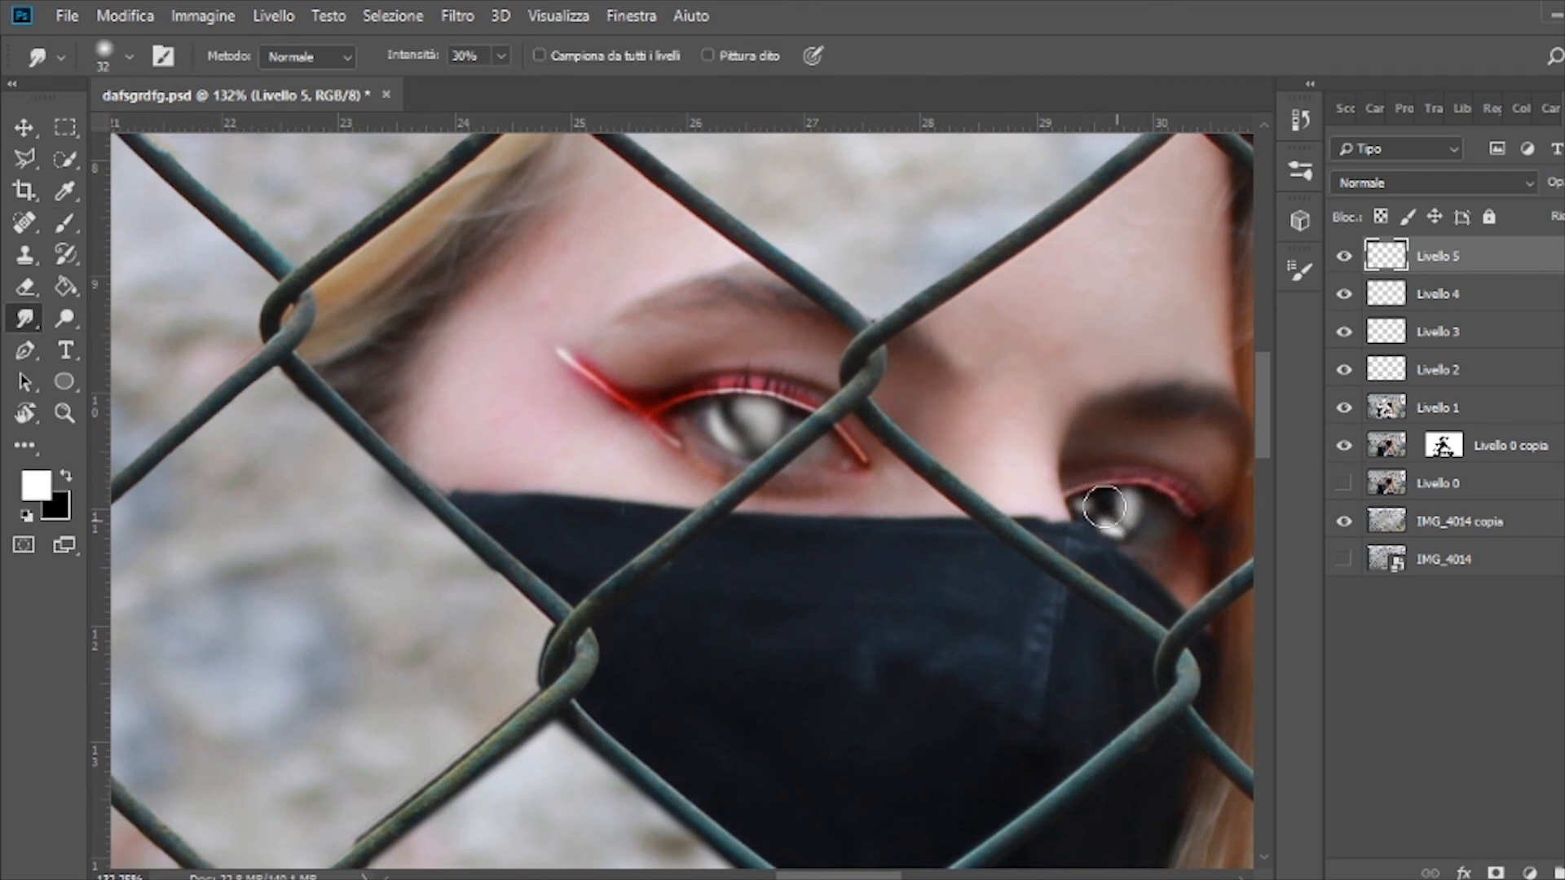
- Set Livello 5 to the Luminosità blending mode, add a new layer above it and lower Livello 5's opacity
{"action": "key", "text": "ctrl+0"}
{"action": "left_click", "coordinate": [1434, 182]}
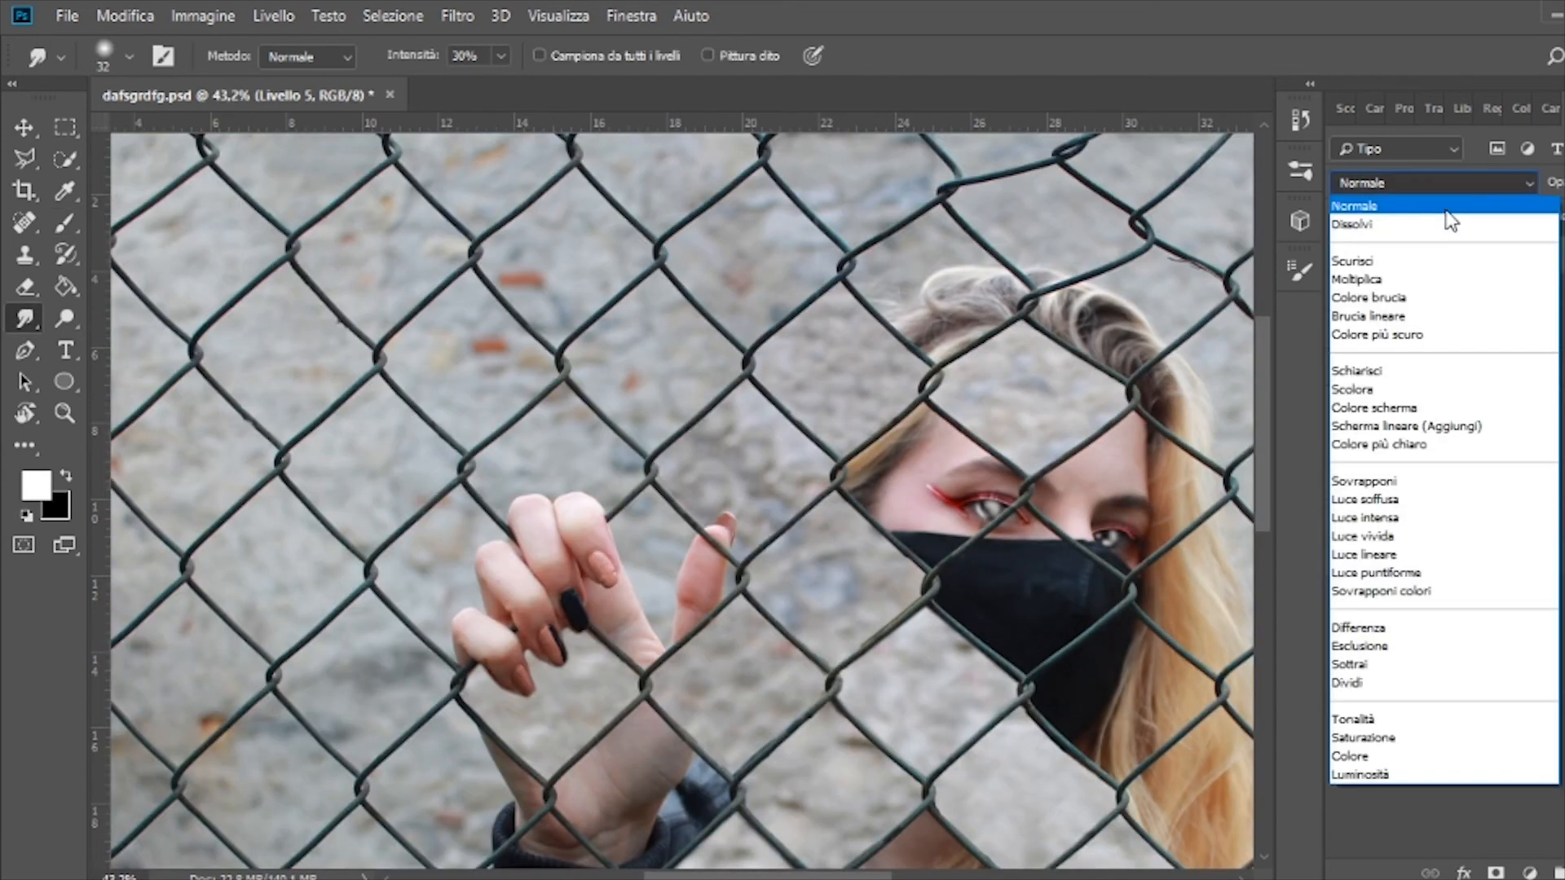
{"action": "left_click", "coordinate": [1386, 497]}
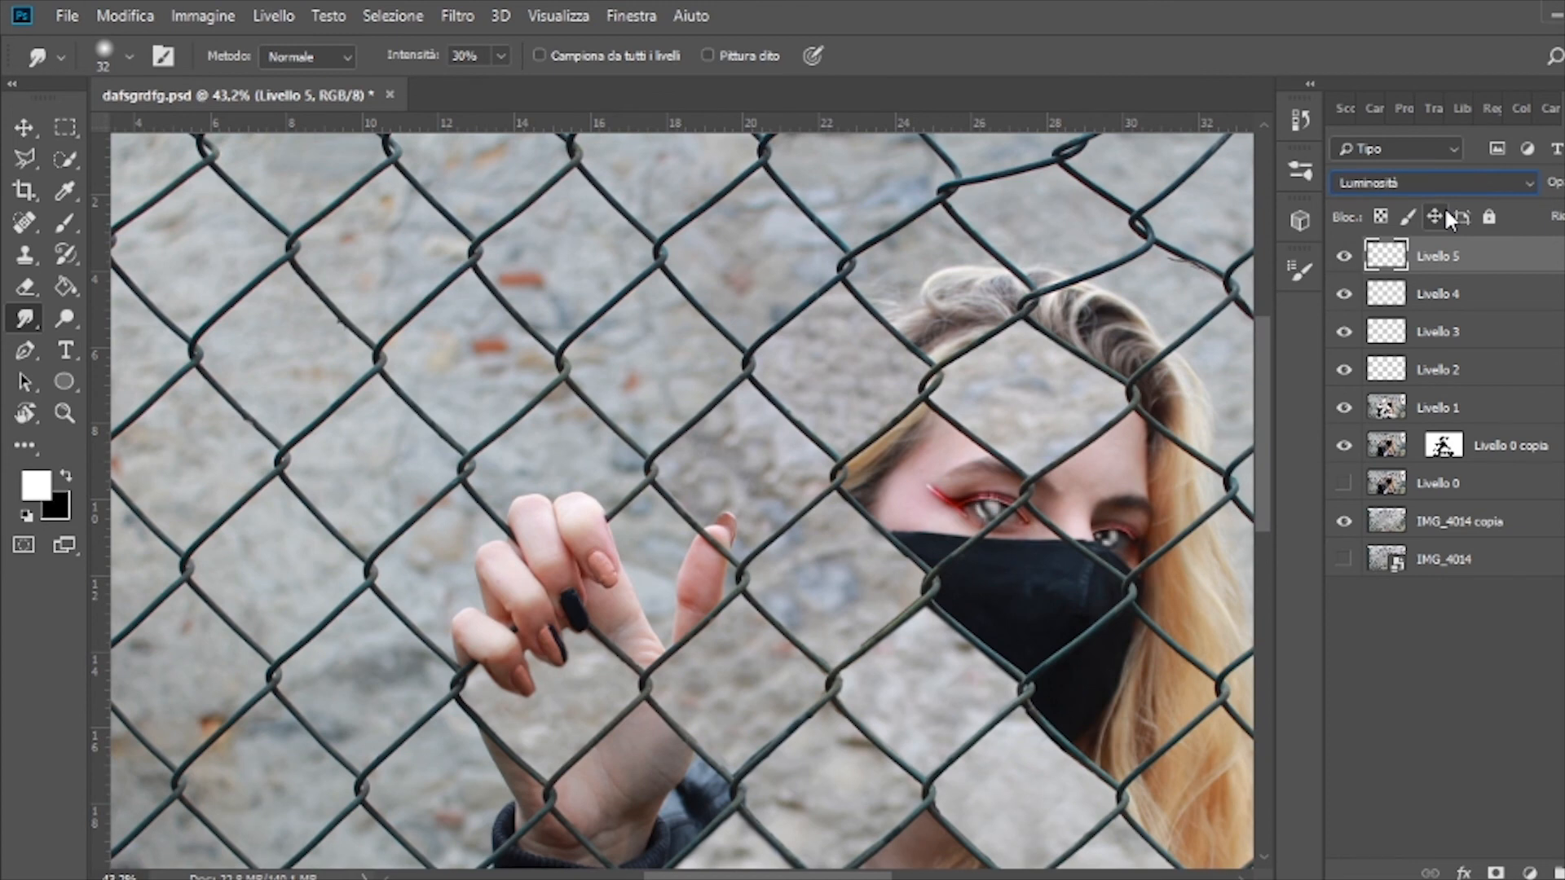
{"action": "key", "text": "ctrl+shift+alt+n"}
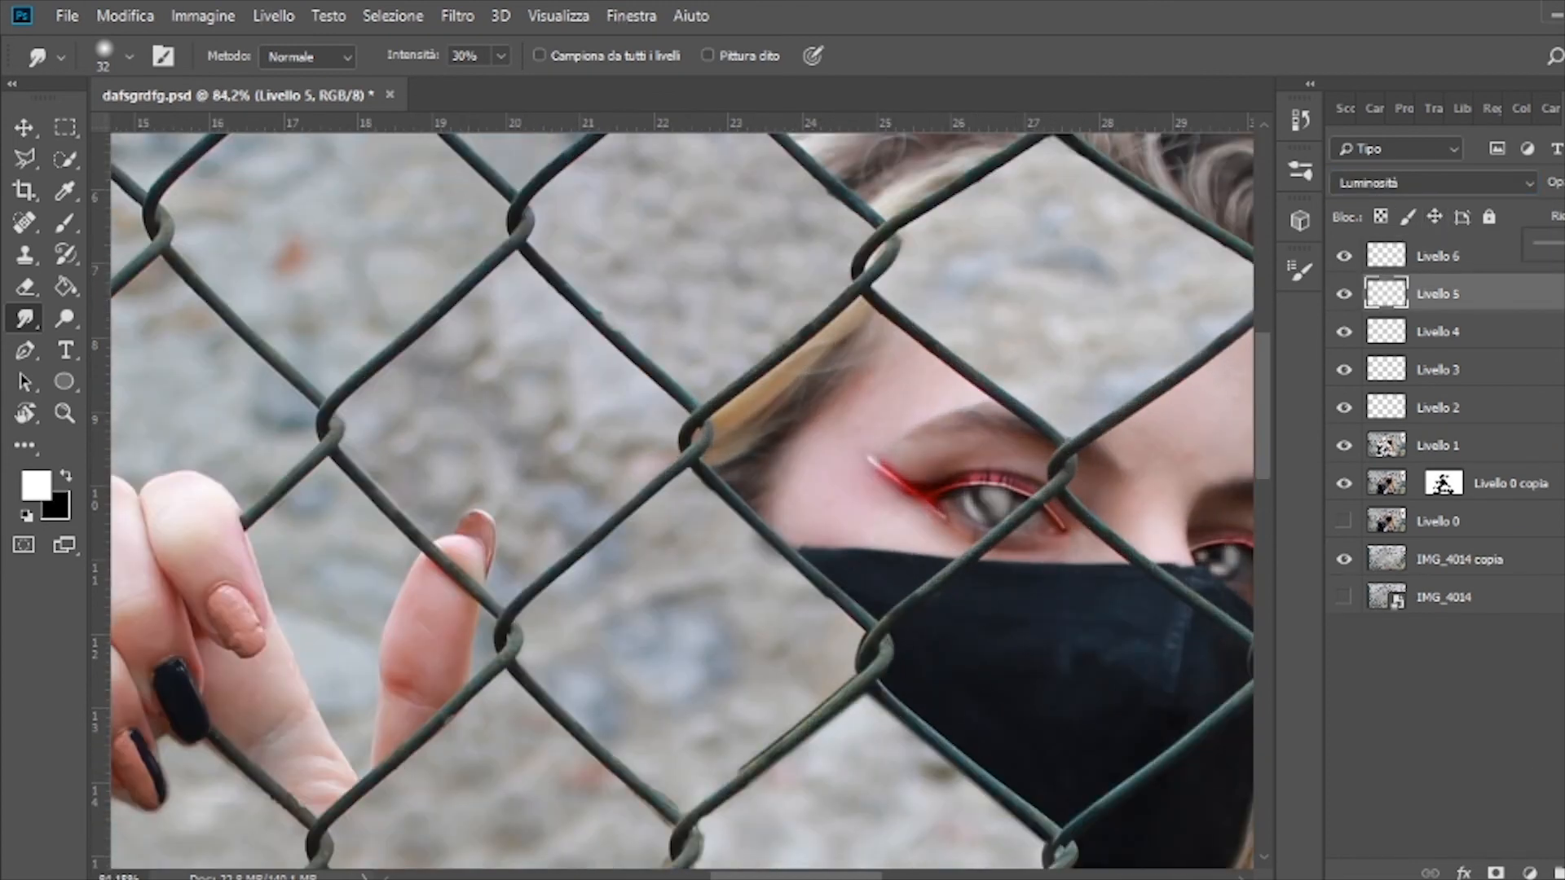
- Paint black pupils in the eyes on Livello 6 with a size 24 brush
{"action": "scroll", "coordinate": [1117, 465], "scroll_direction": "up", "scroll_amount": 3}
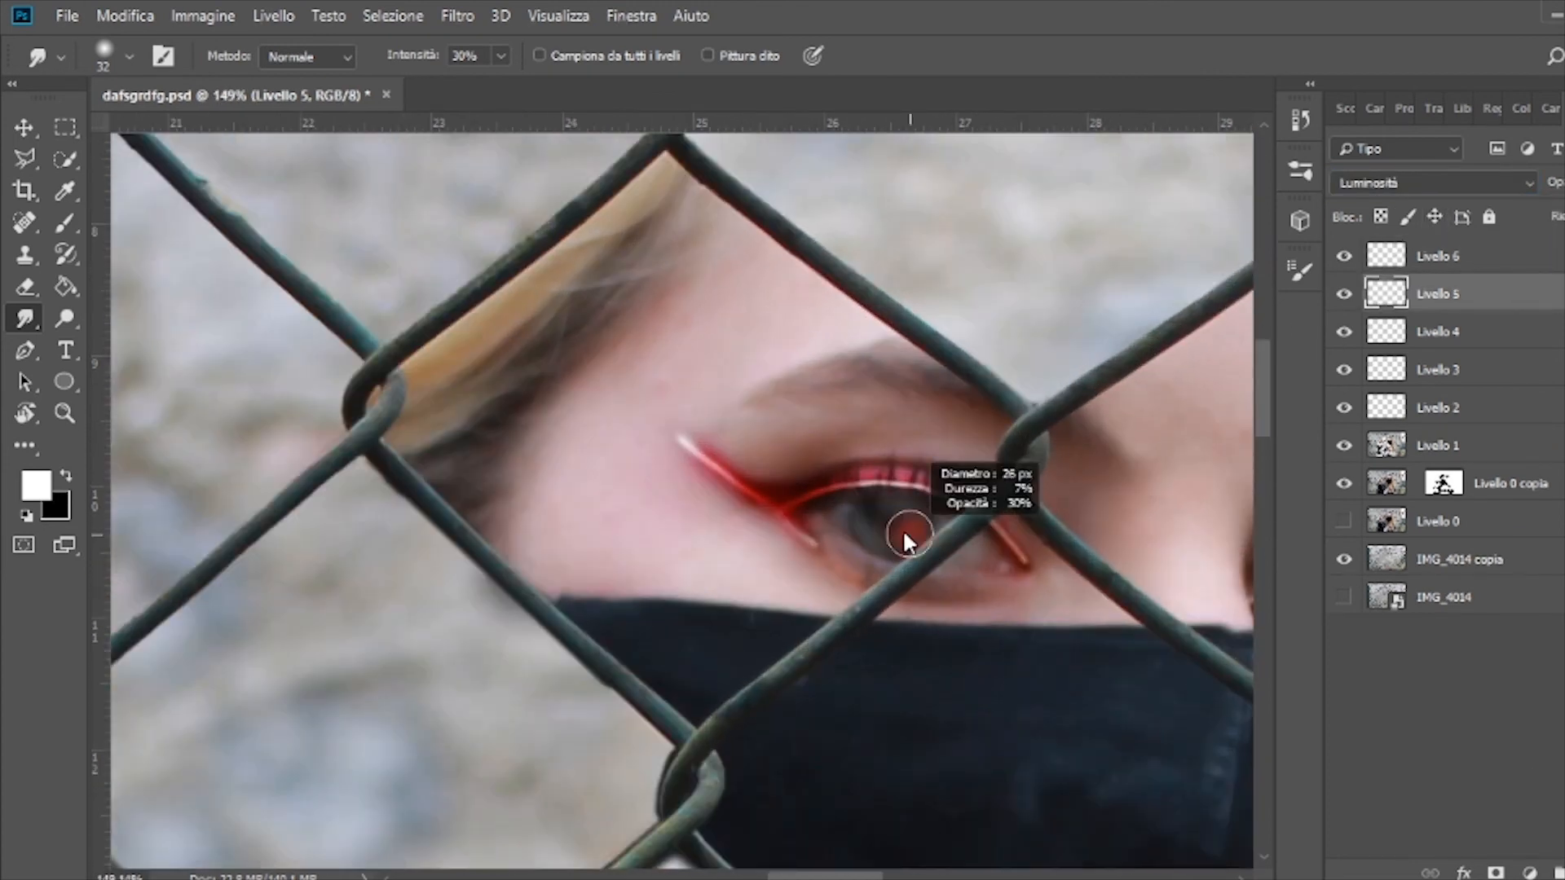
{"action": "key", "text": "b"}
{"action": "key", "text": "x"}
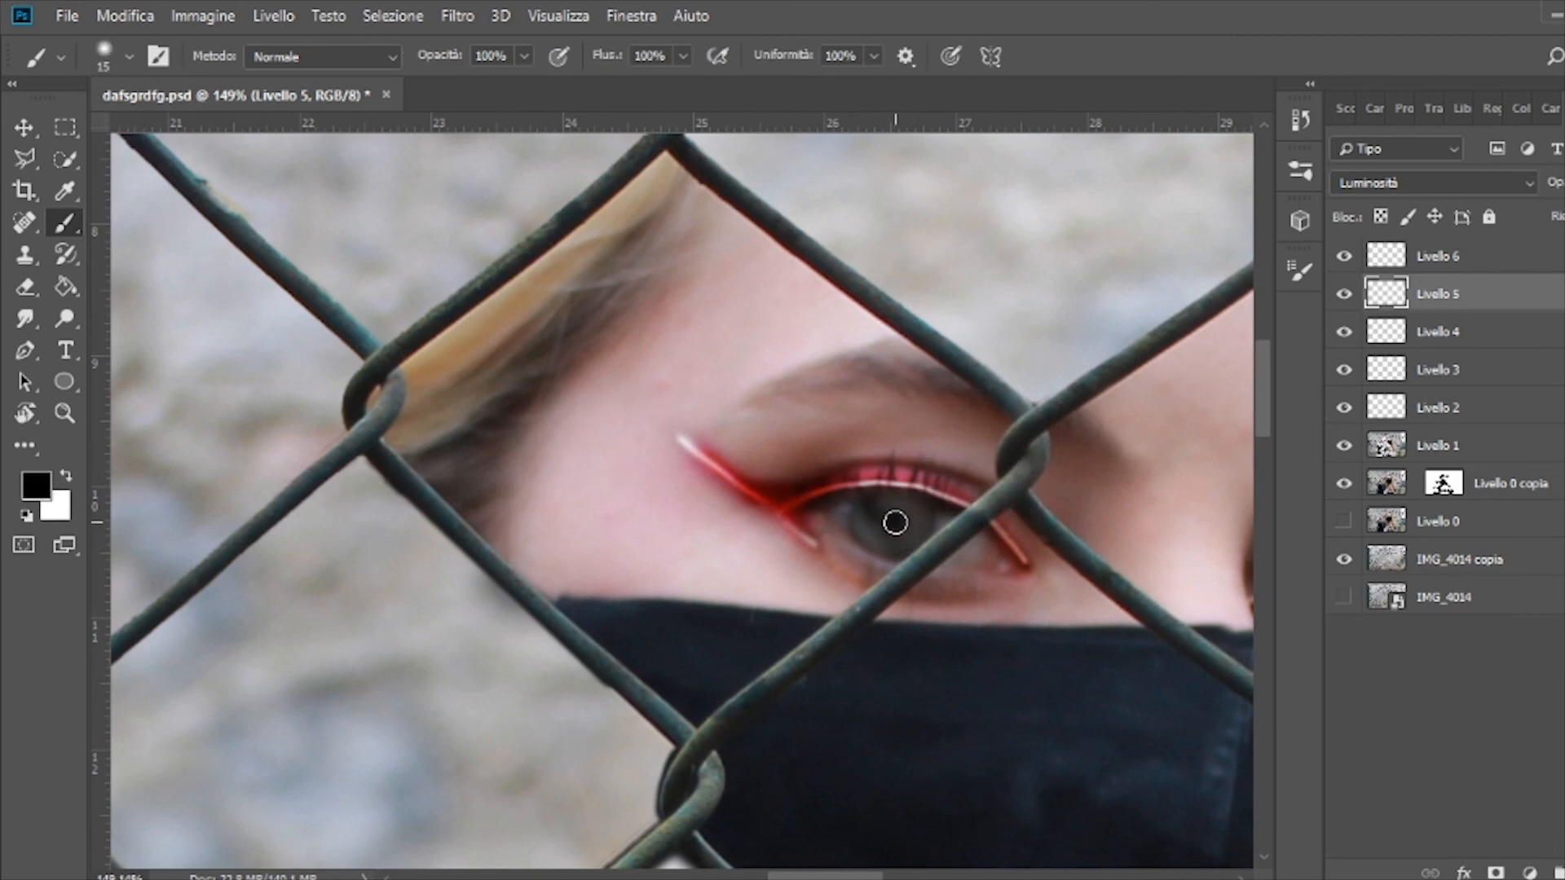
{"action": "scroll", "coordinate": [894, 523], "scroll_direction": "down", "scroll_amount": 4}
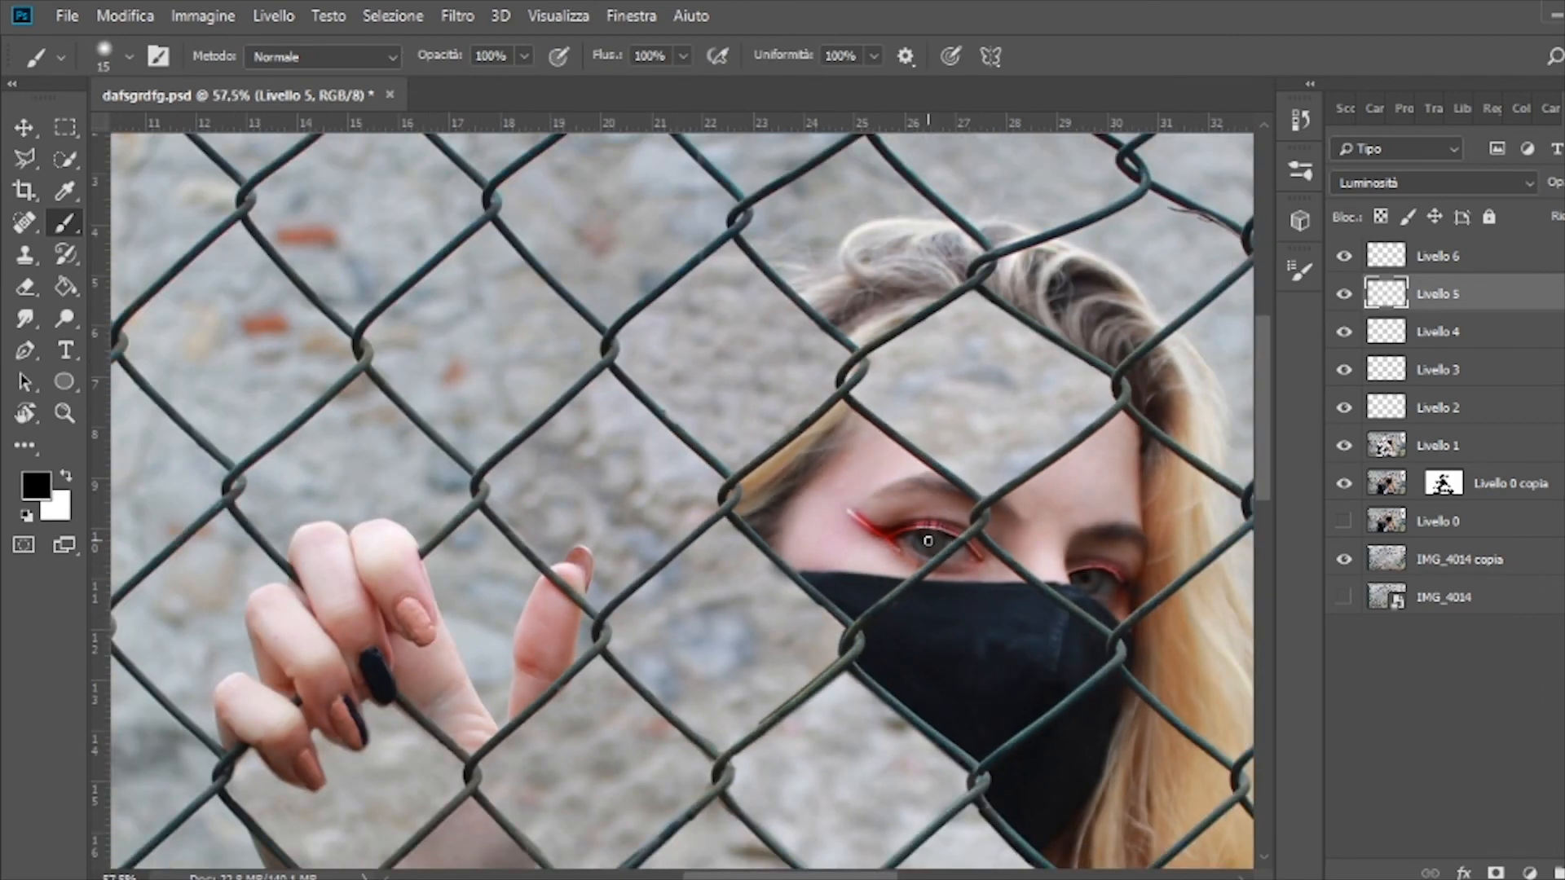
{"action": "scroll", "coordinate": [927, 540], "scroll_direction": "down", "scroll_amount": 4}
{"action": "scroll", "coordinate": [767, 414], "scroll_direction": "up", "scroll_amount": 5}
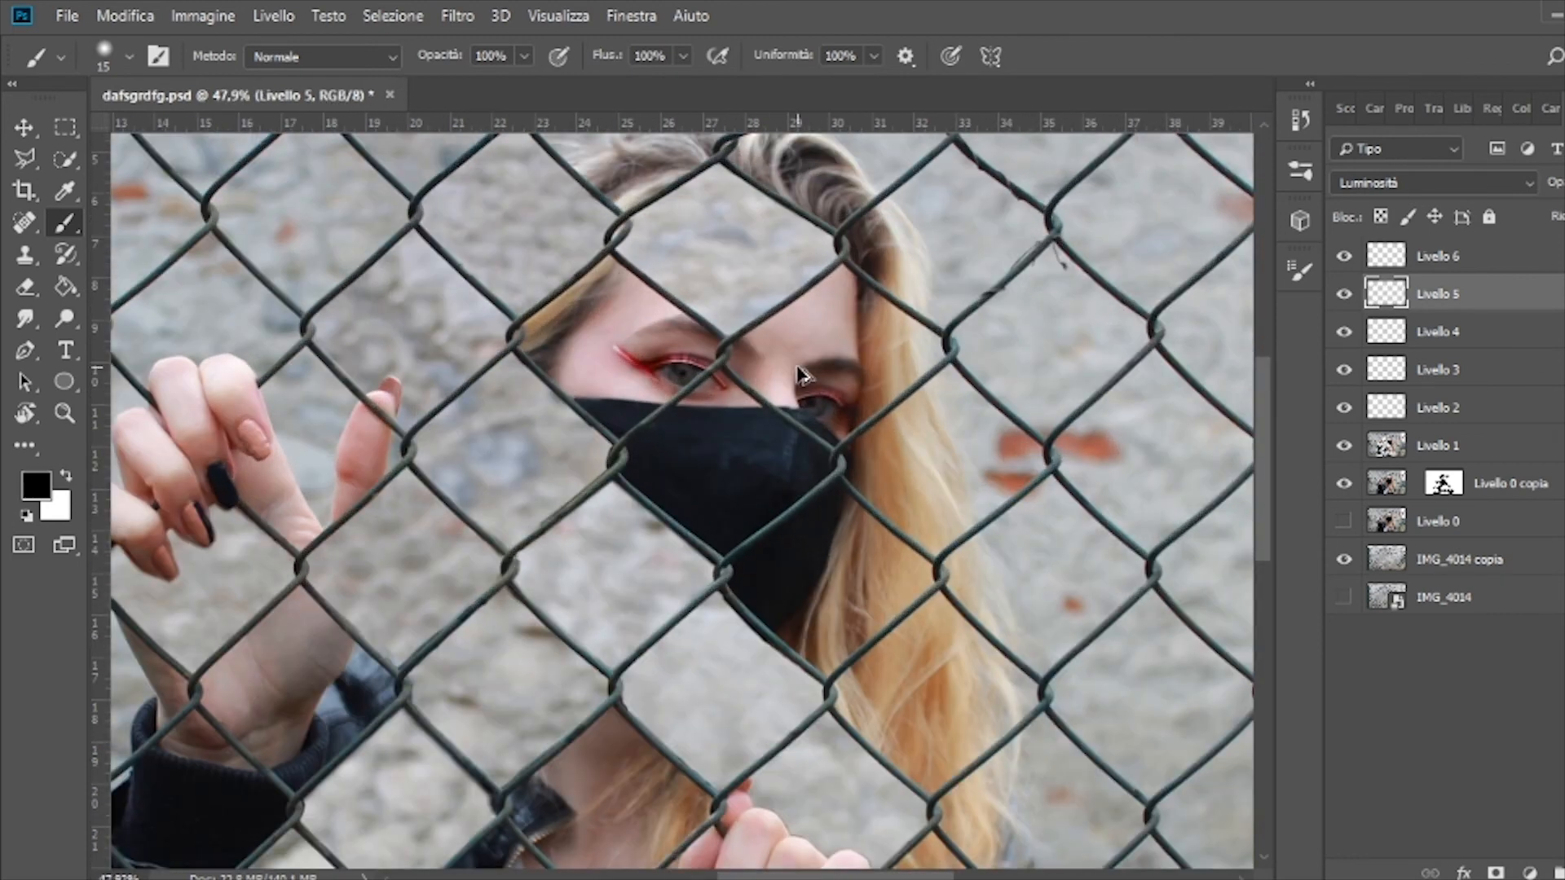
{"action": "key", "text": "alt+bracketright"}
{"action": "scroll", "coordinate": [676, 369], "scroll_direction": "up", "scroll_amount": 3}
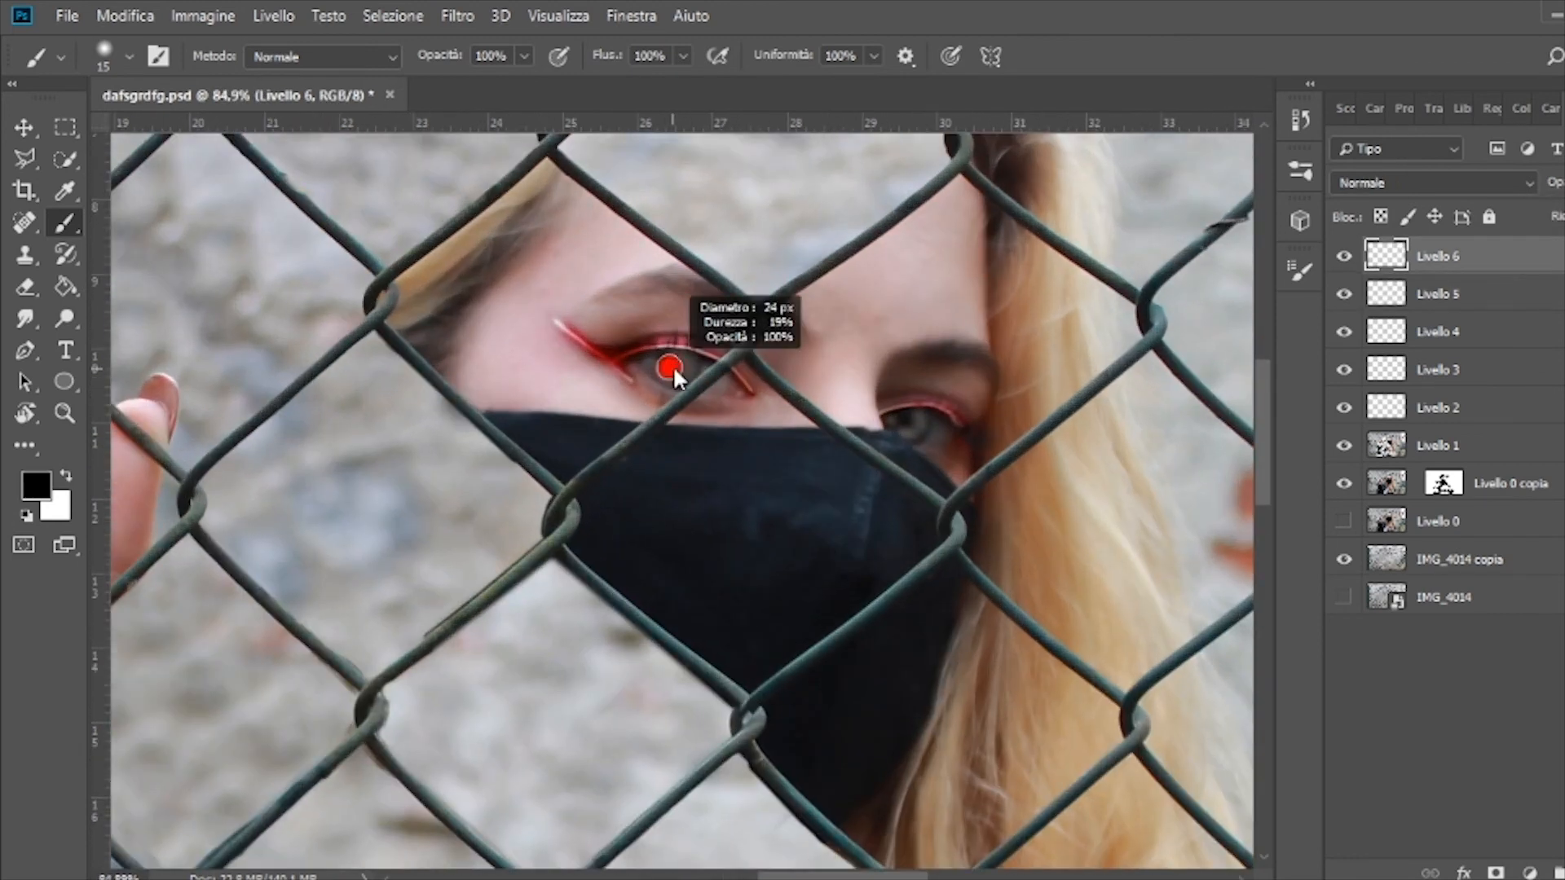
{"action": "scroll", "coordinate": [907, 419], "scroll_direction": "down", "scroll_amount": 6}
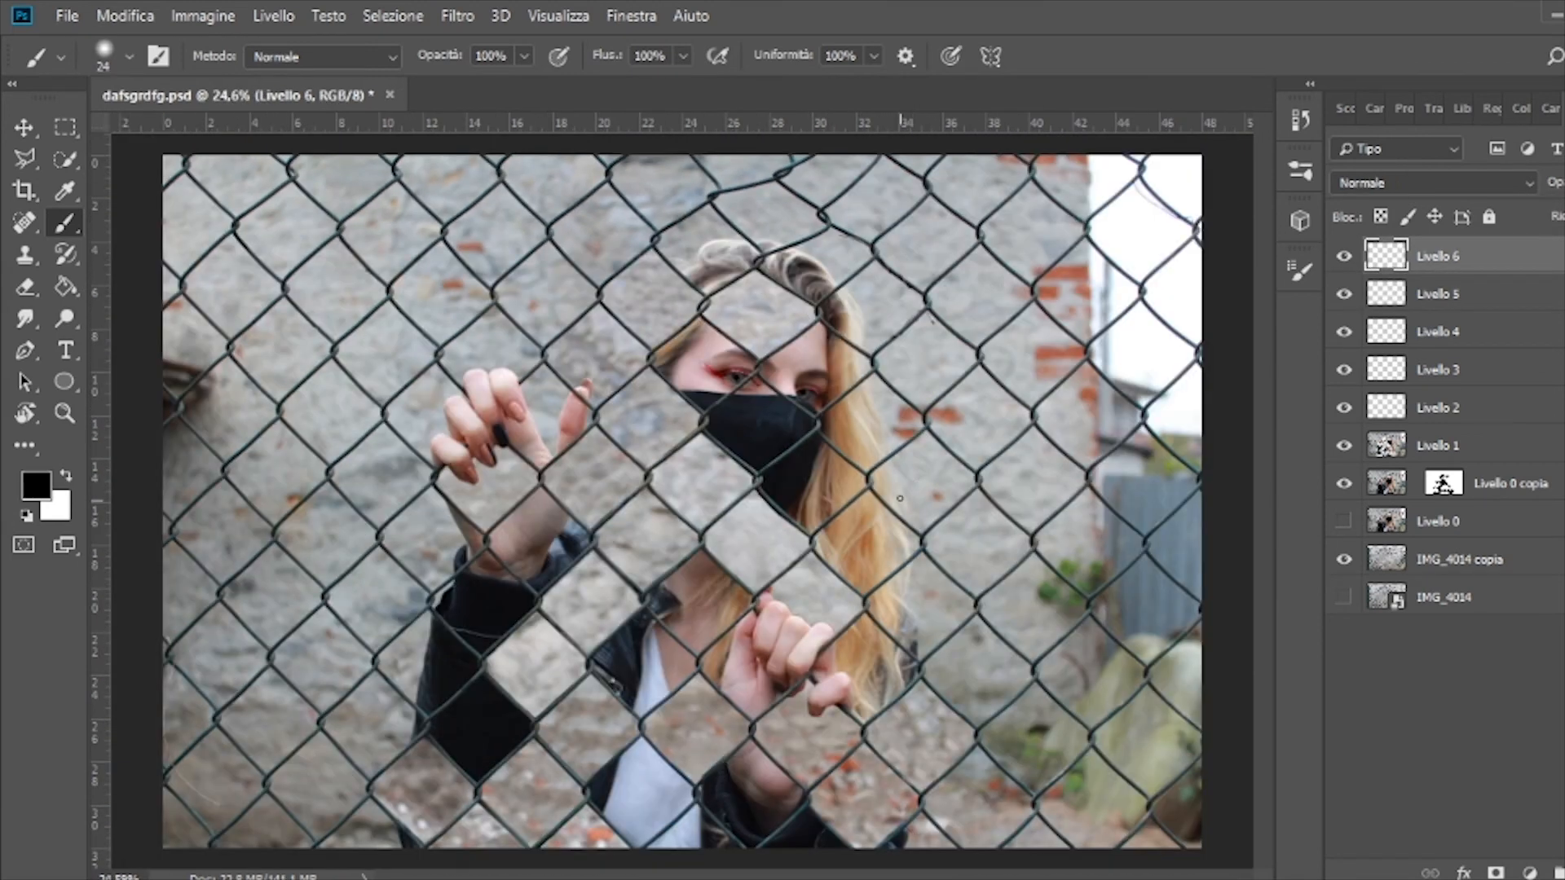
{"action": "scroll", "coordinate": [738, 377], "scroll_direction": "up", "scroll_amount": 3}
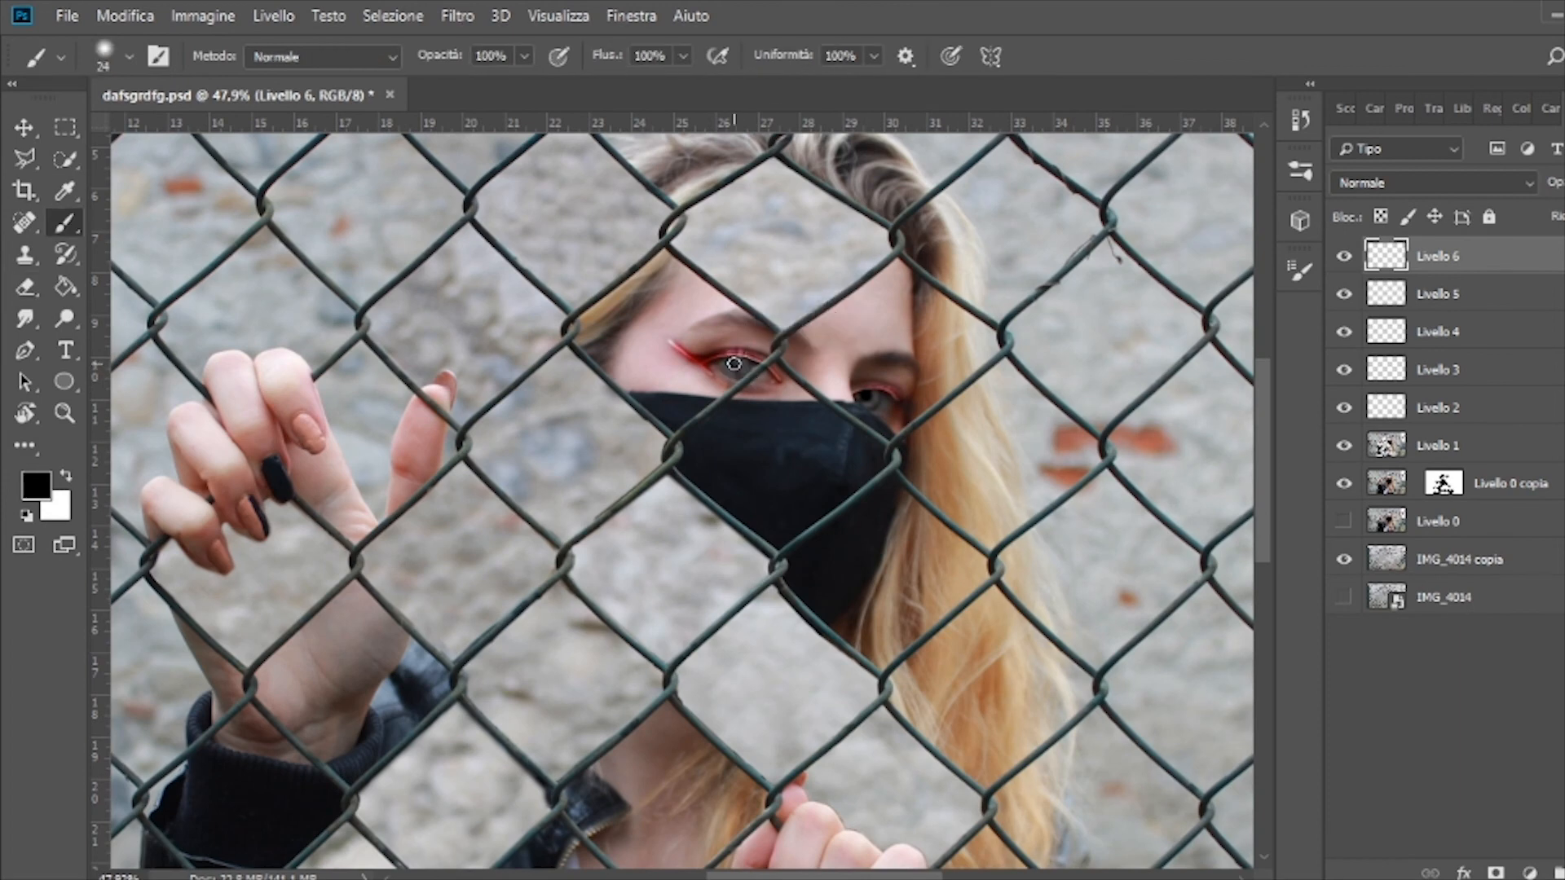
{"action": "scroll", "coordinate": [770, 355], "scroll_direction": "up", "scroll_amount": 3}
{"action": "key", "text": "alt+bracketleft"}
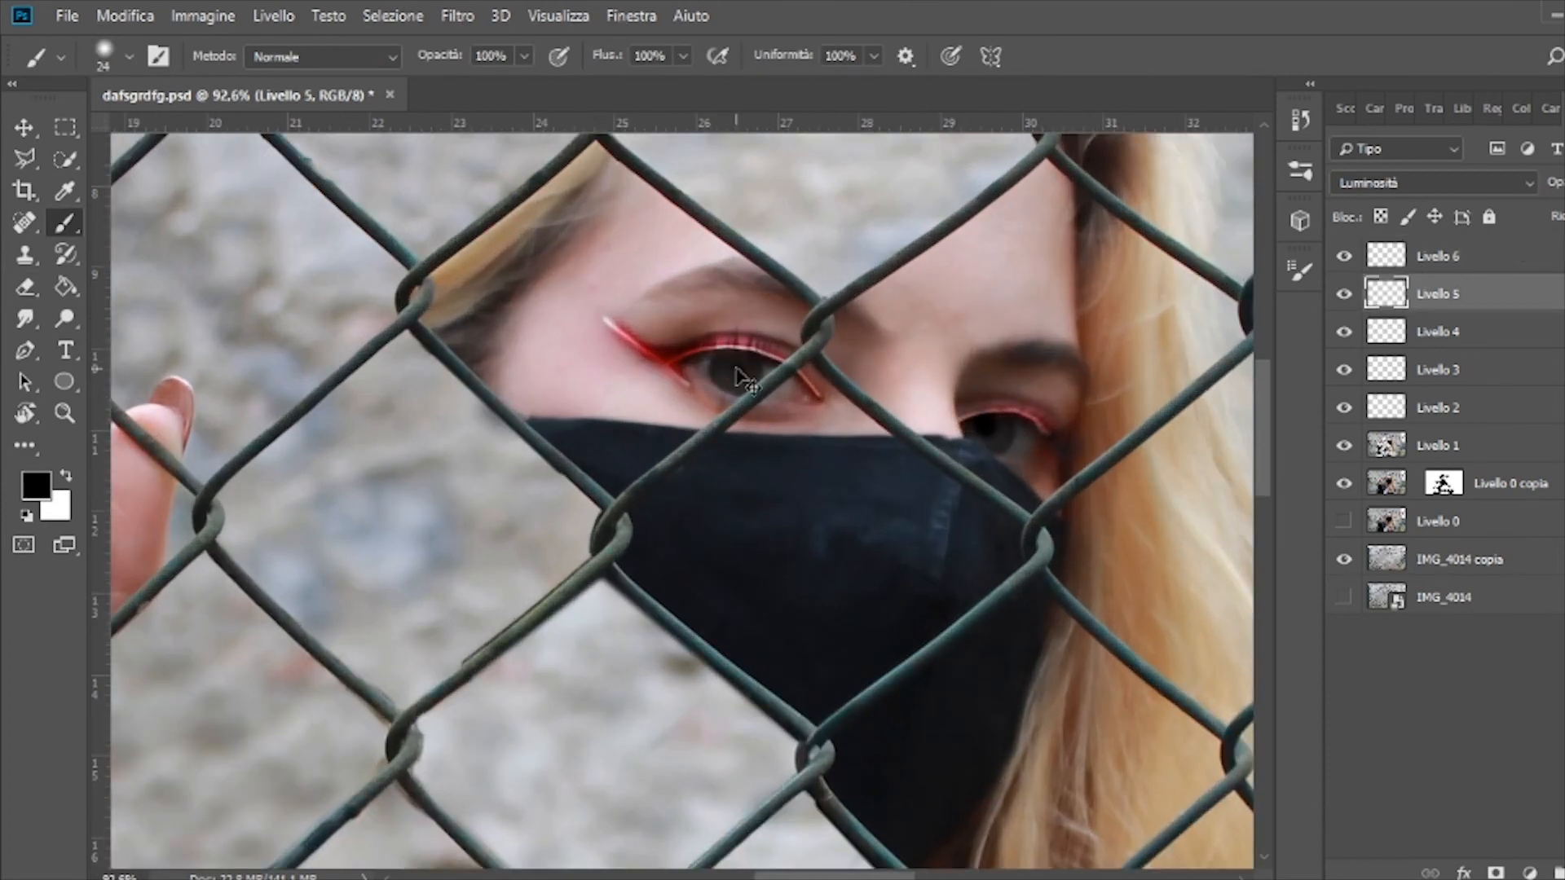
{"action": "key", "text": "ctrl+shift+z"}
{"action": "key", "text": "alt+bracketright"}
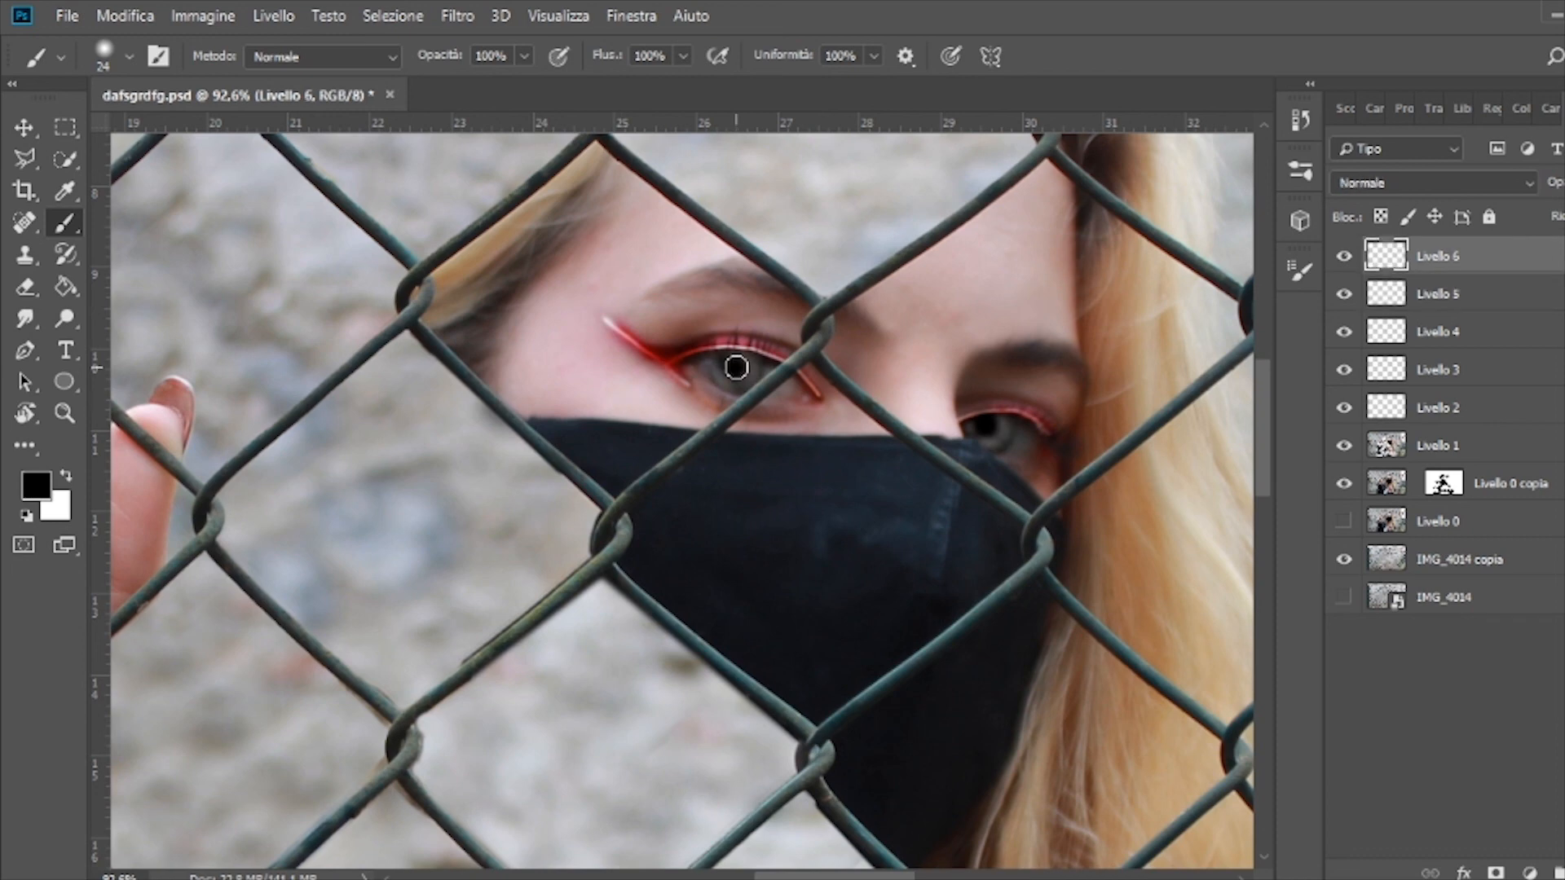
{"action": "scroll", "coordinate": [736, 368], "scroll_direction": "down", "scroll_amount": 5}
{"action": "scroll", "coordinate": [683, 368], "scroll_direction": "up", "scroll_amount": 5}
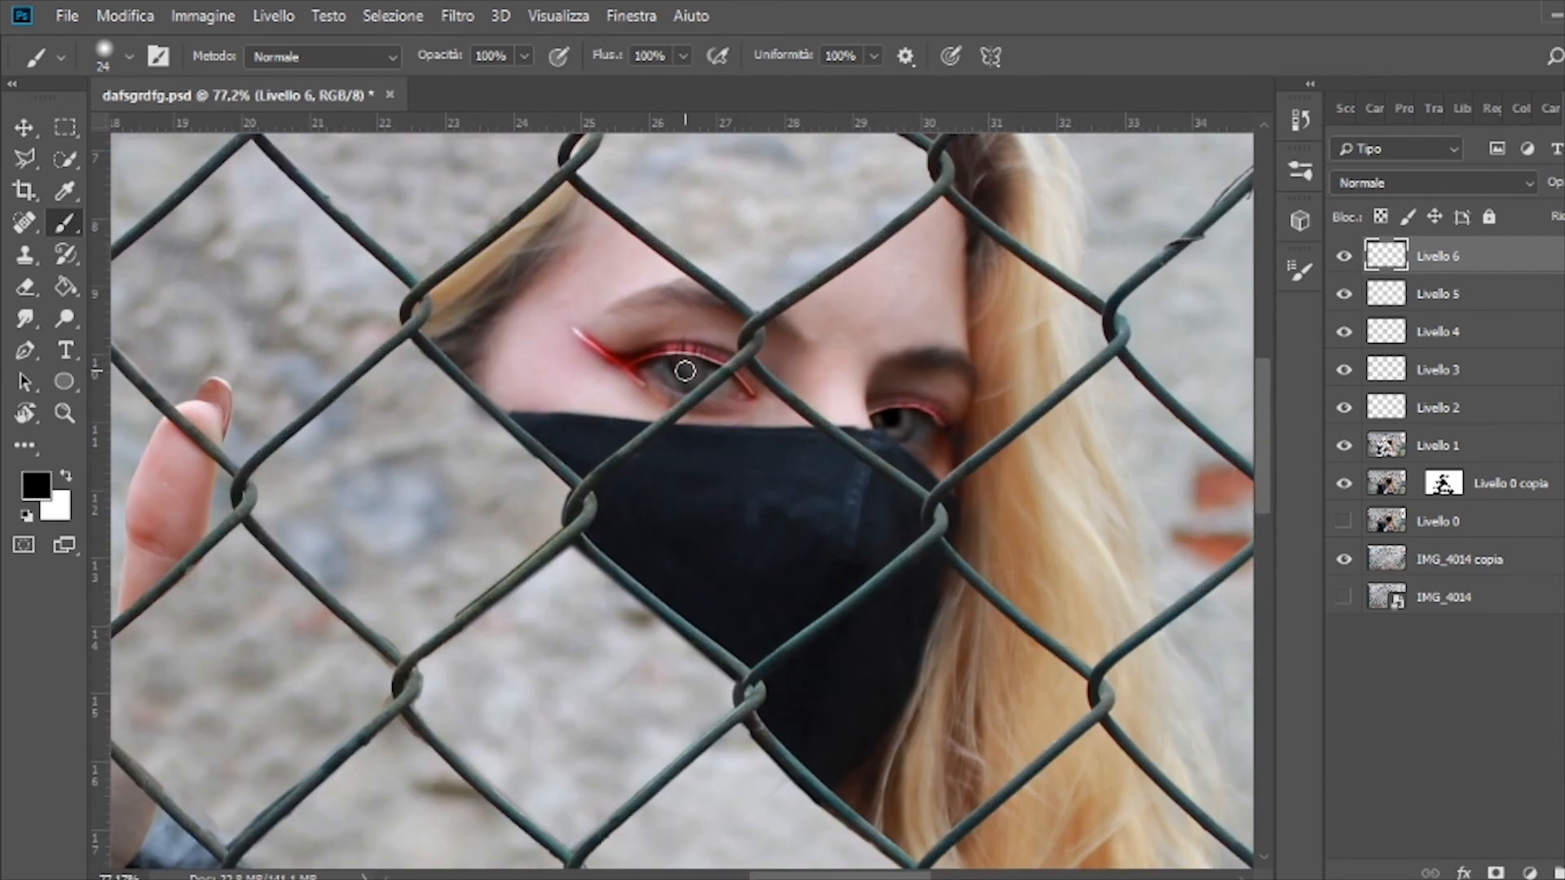
{"action": "scroll", "coordinate": [687, 371], "scroll_direction": "down", "scroll_amount": 6}
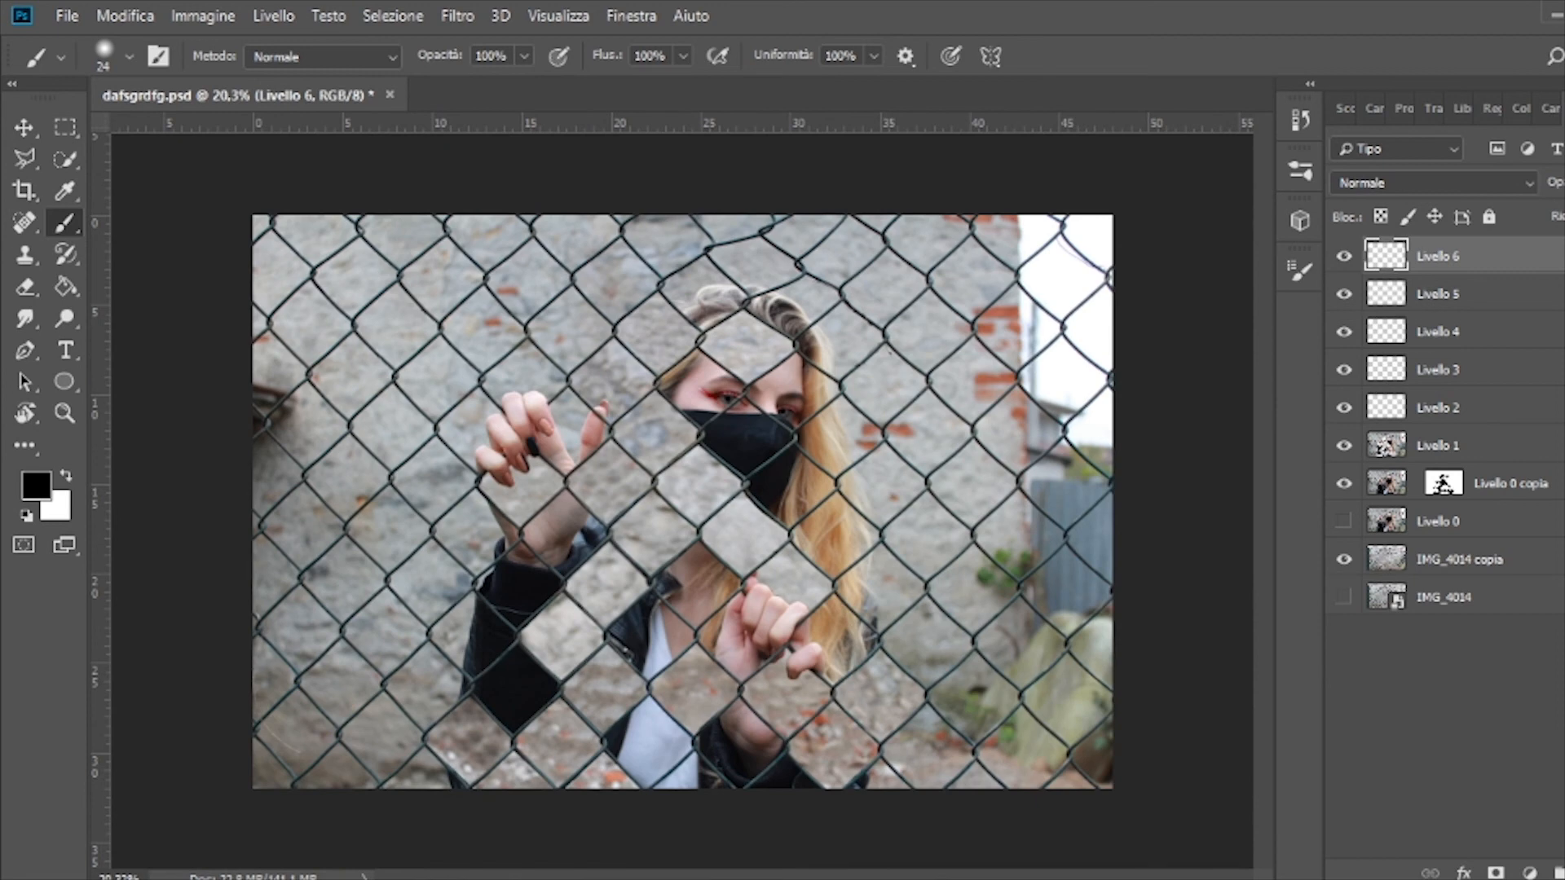
- Adjust the opacity of Livello 5, the iris reflections layer
{"action": "left_click", "coordinate": [1562, 217]}
{"action": "left_click", "coordinate": [1557, 294]}
{"action": "left_click", "coordinate": [1562, 183]}
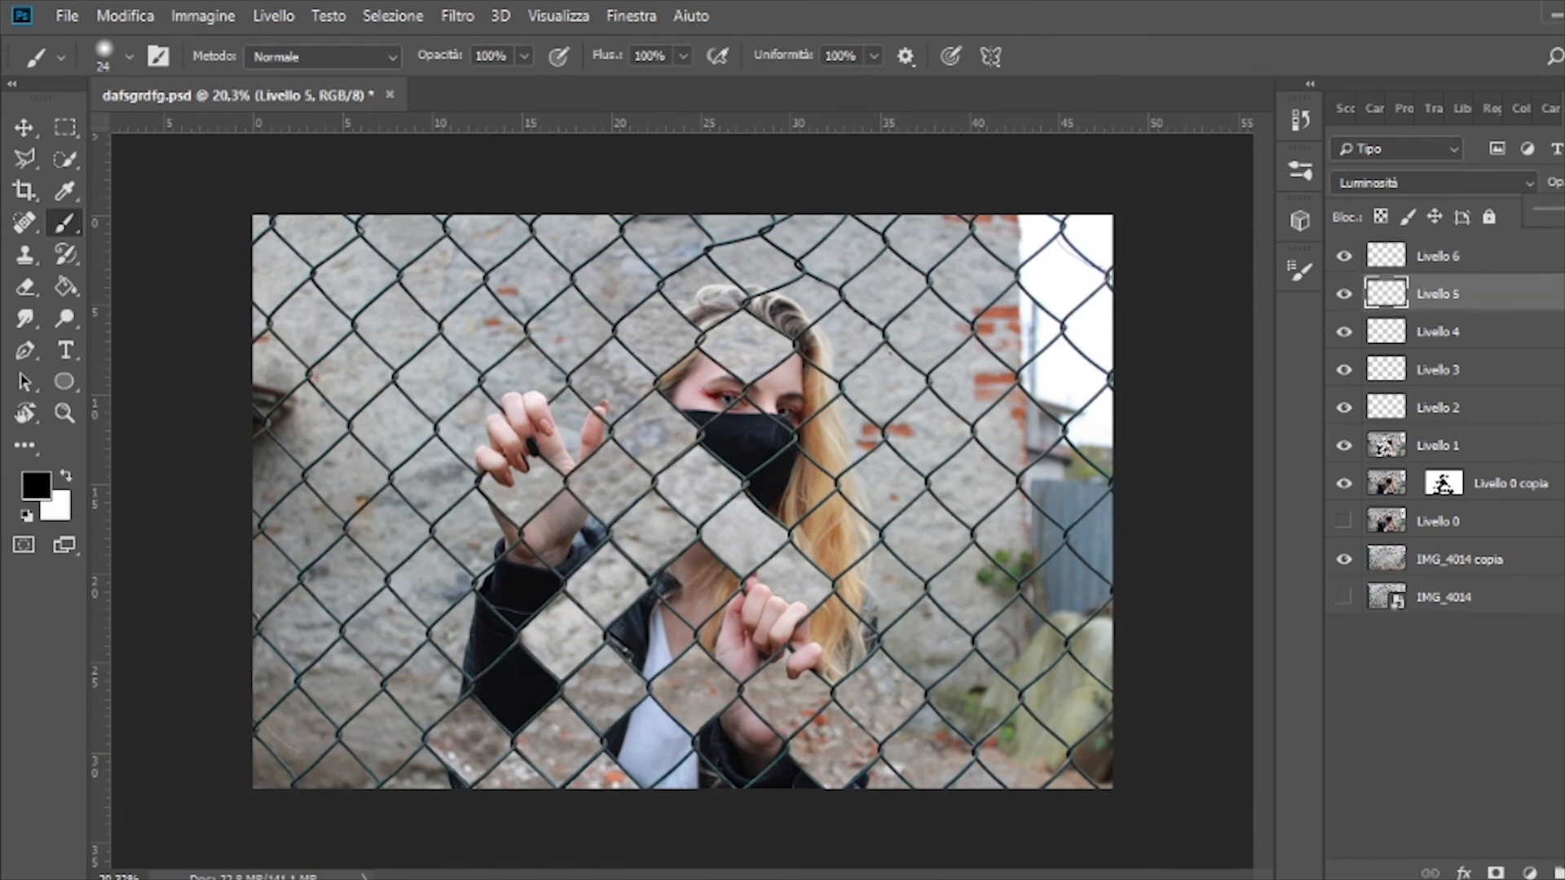
- Nudge the farther eye's painted pupil on Livello 6 into the middle of its iris
{"action": "left_click", "coordinate": [1459, 255]}
{"action": "key", "text": "v"}
{"action": "left_click", "coordinate": [795, 393]}
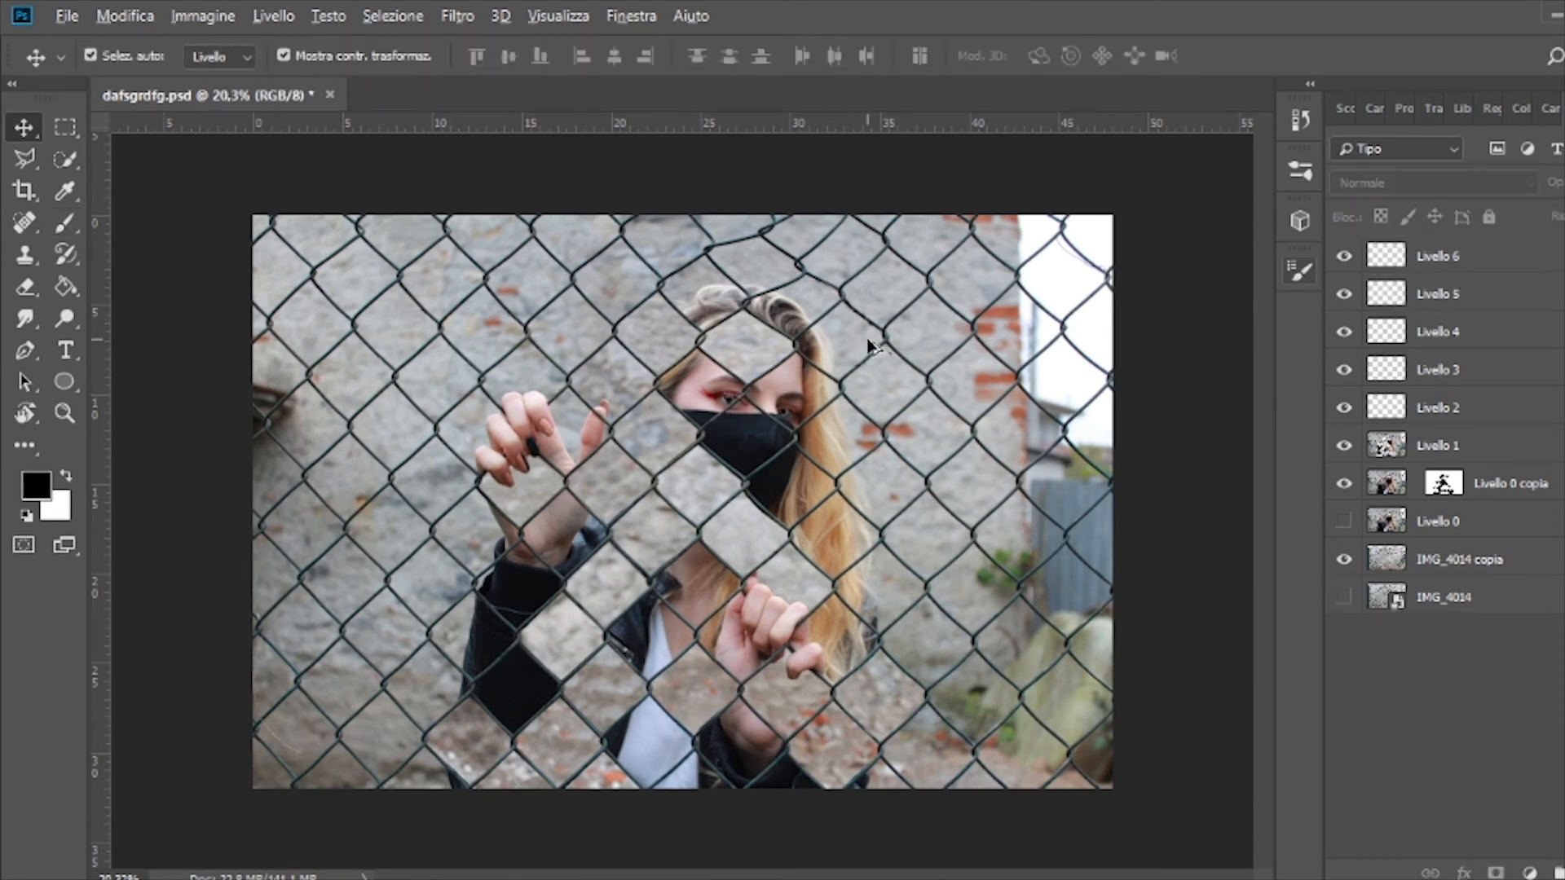
{"action": "scroll", "coordinate": [794, 393], "scroll_direction": "up", "scroll_amount": 5}
{"action": "scroll", "coordinate": [795, 392], "scroll_direction": "up", "scroll_amount": 3}
{"action": "left_click", "coordinate": [799, 454]}
{"action": "left_click_drag", "start_coordinate": [799, 455], "coordinate": [801, 458]}
{"action": "key", "text": "m"}
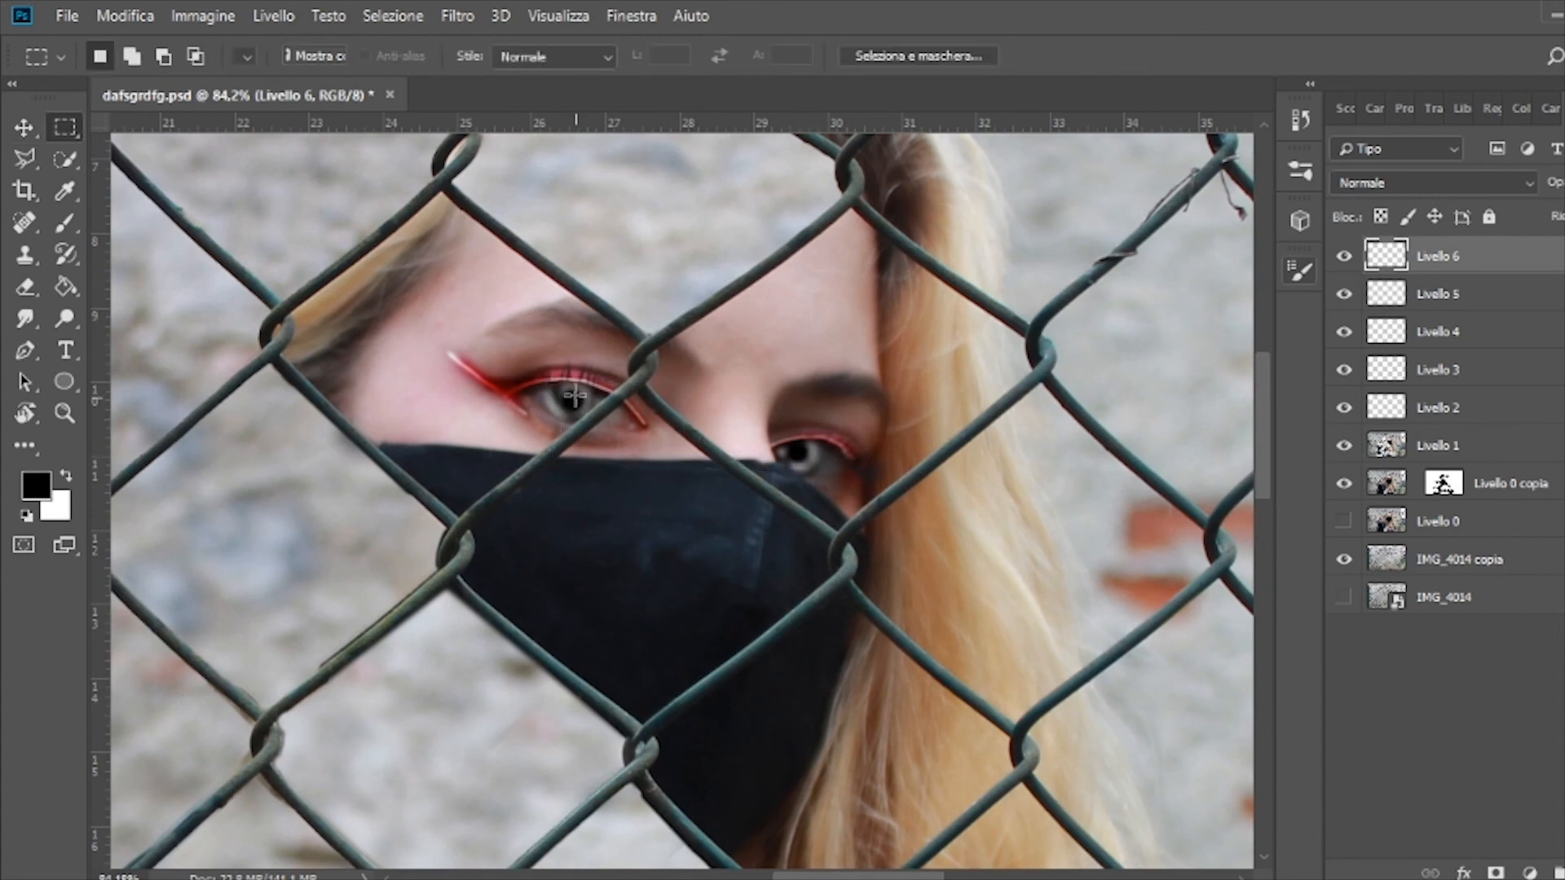
- Isolate the nearer eye's painted pupil on Livello 6 and position it within the iris with Free Transform
{"action": "key", "text": "v"}
{"action": "mouse_move", "coordinate": [534, 384]}
{"action": "left_mouse_down"}
{"action": "mouse_move", "coordinate": [599, 423]}
{"action": "mouse_move", "coordinate": [554, 399]}
{"action": "left_mouse_up"}
{"action": "scroll", "coordinate": [559, 394], "scroll_direction": "up", "scroll_amount": 3}
{"action": "key", "text": "ctrl+t"}
{"action": "scroll", "coordinate": [927, 471], "scroll_direction": "down", "scroll_amount": 10}
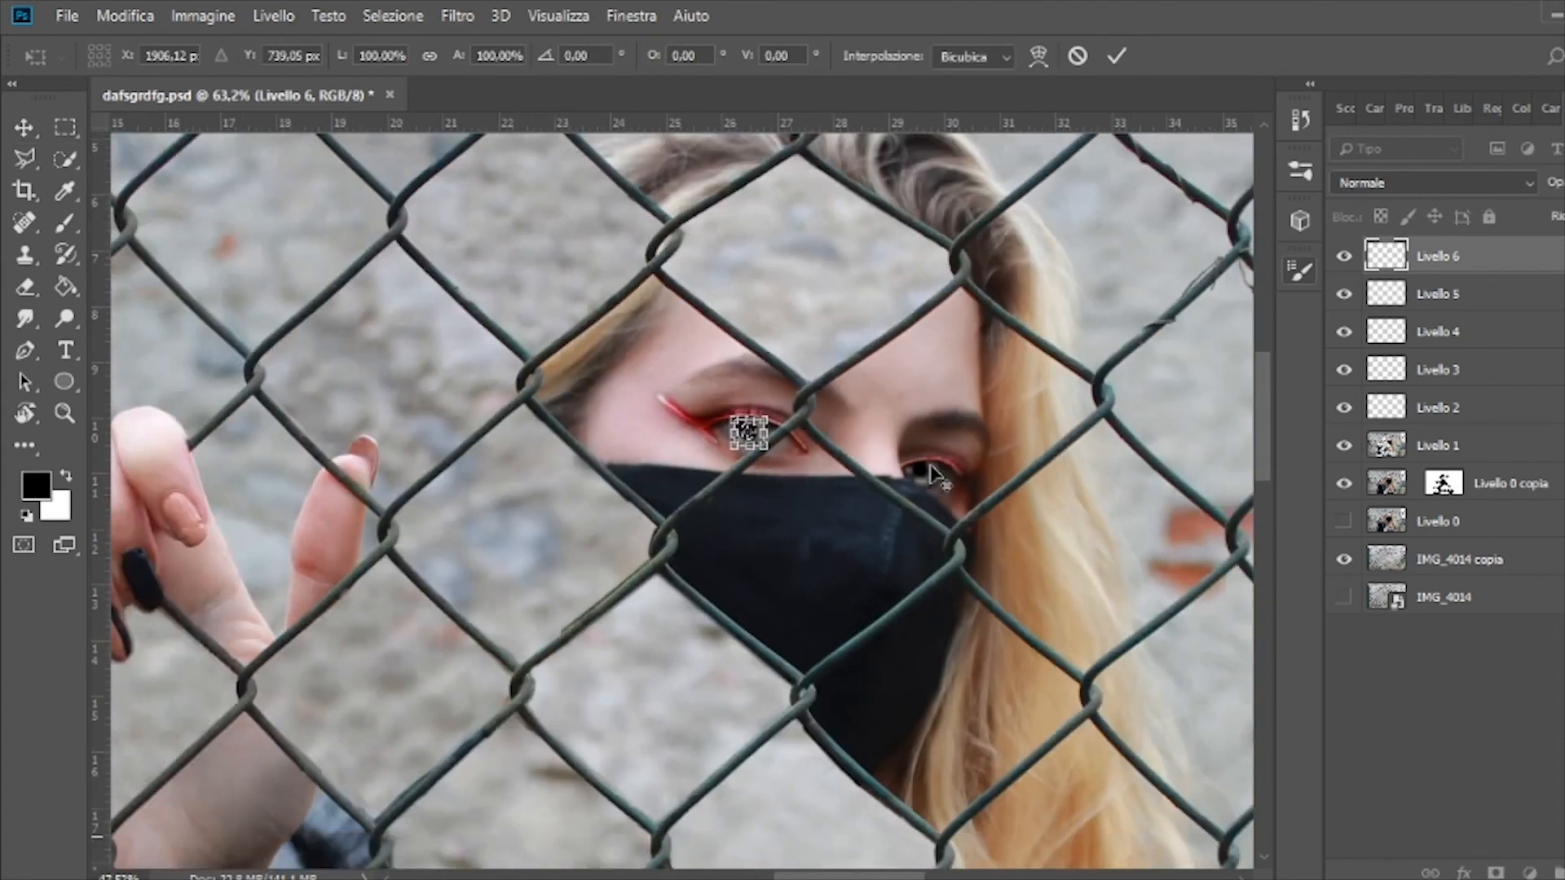
{"action": "key", "text": "Return"}
{"action": "key", "text": "m"}
{"action": "scroll", "coordinate": [1066, 471], "scroll_direction": "down", "scroll_amount": 2}
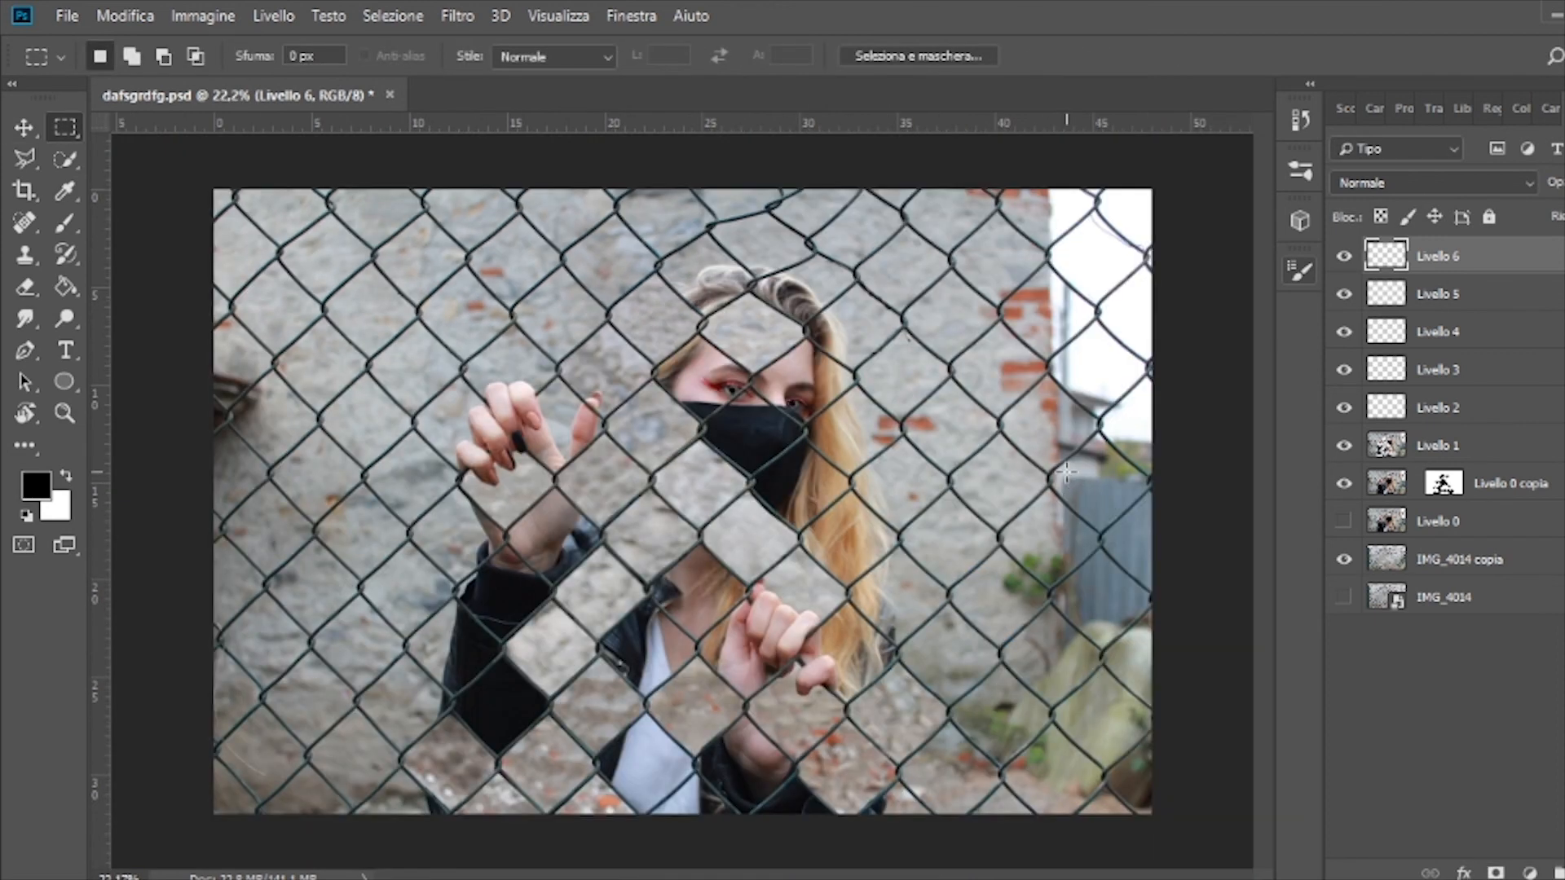
- Set the blending mode of Livello 6 to Luminosità
{"action": "scroll", "coordinate": [1117, 475], "scroll_direction": "down", "scroll_amount": 1}
{"action": "left_click", "coordinate": [1423, 182]}
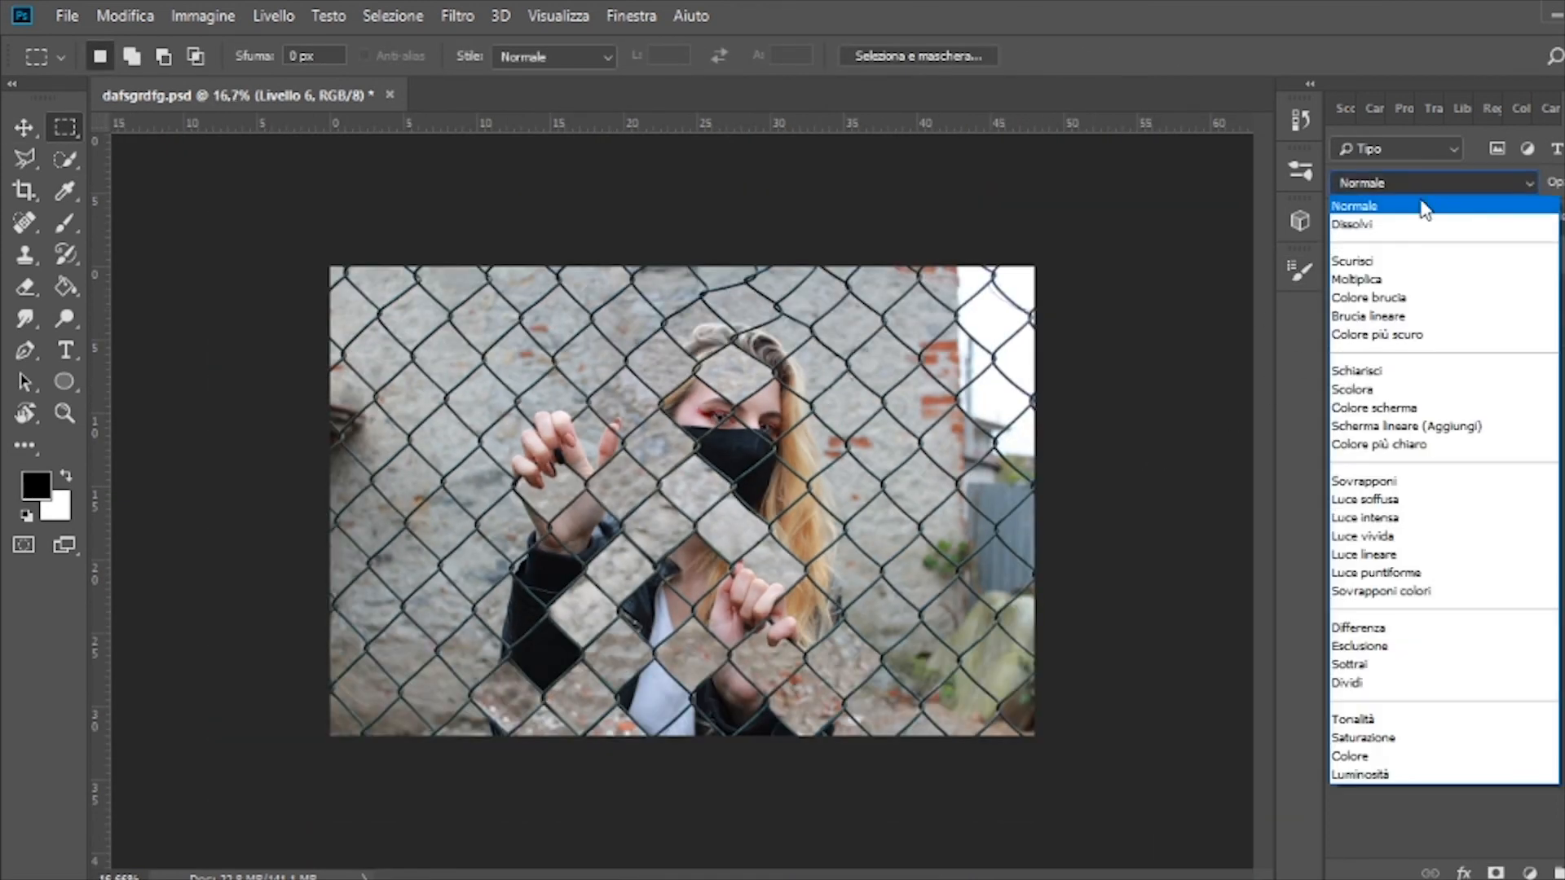
{"action": "key", "text": "Down"}
{"action": "key", "text": "Down"}
{"action": "key", "text": "Down"}
{"action": "key", "text": "Down"}
{"action": "key", "text": "Return"}
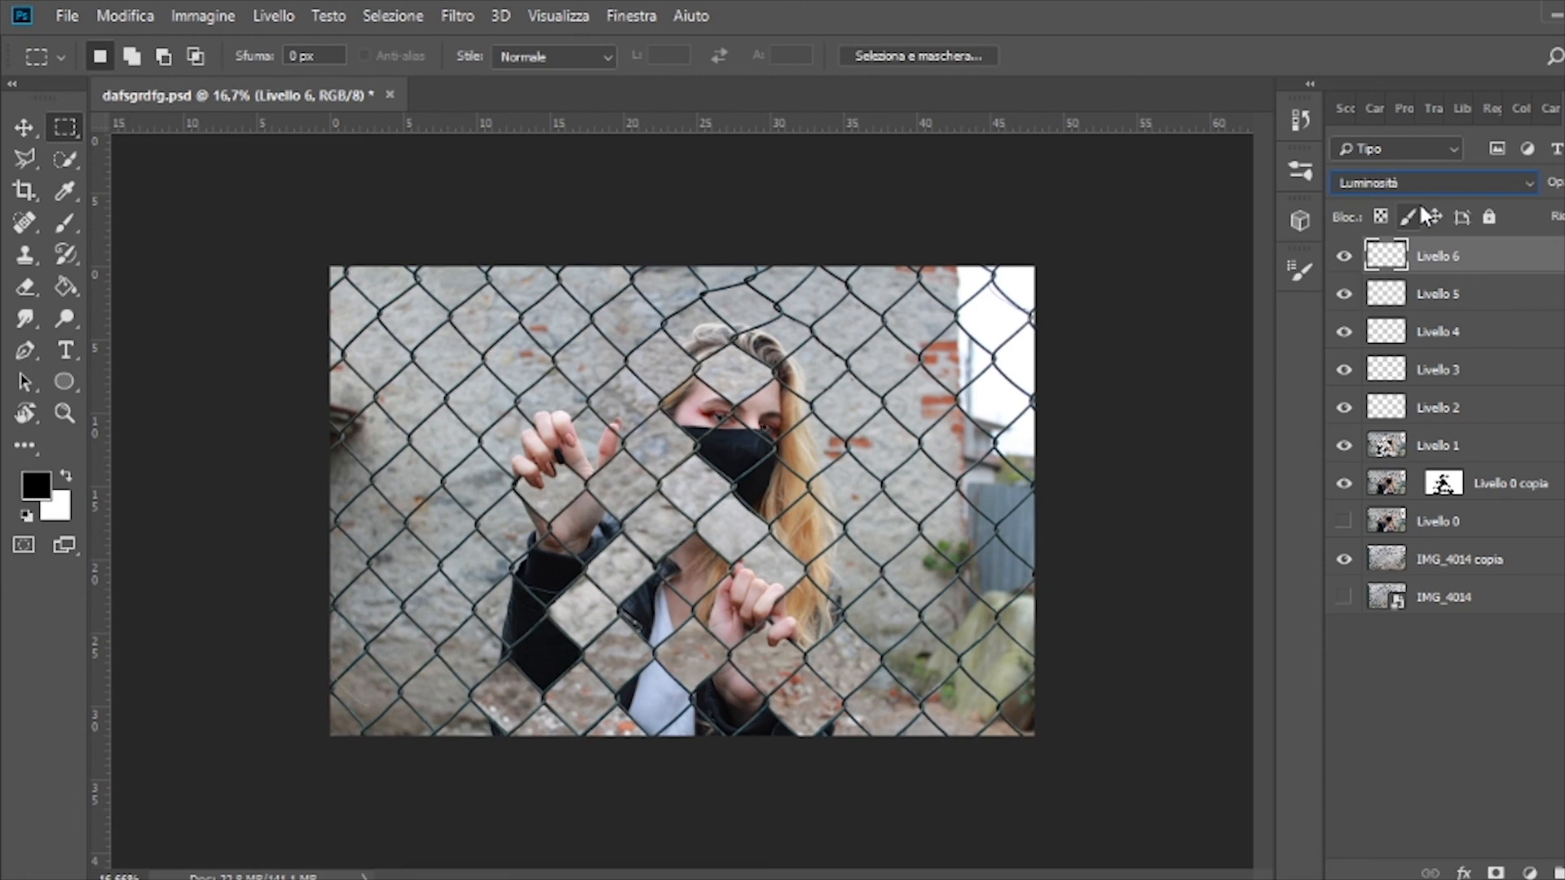
- Soften the nearer eye's white iris reflections on Livello 5 with a size 26 Smudge at 30% intensity
{"action": "key", "text": "alt+["}
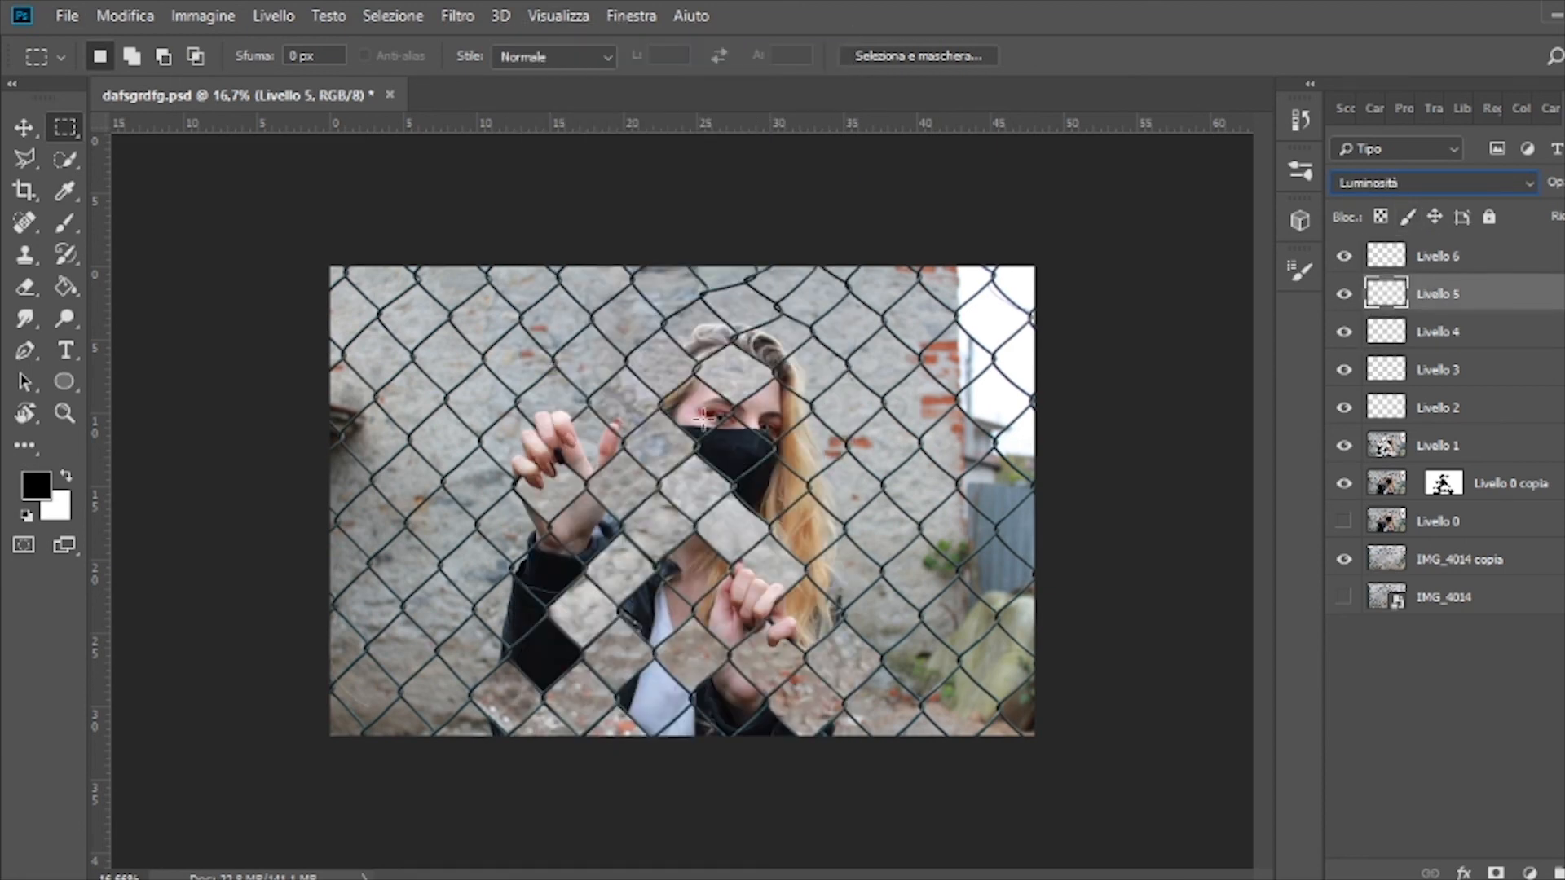
{"action": "key", "text": "ctrl+space"}
{"action": "left_click_drag", "start_coordinate": [717, 423], "coordinate": [1261, 358]}
{"action": "key", "text": "r"}
{"action": "left_click", "coordinate": [1356, 295]}
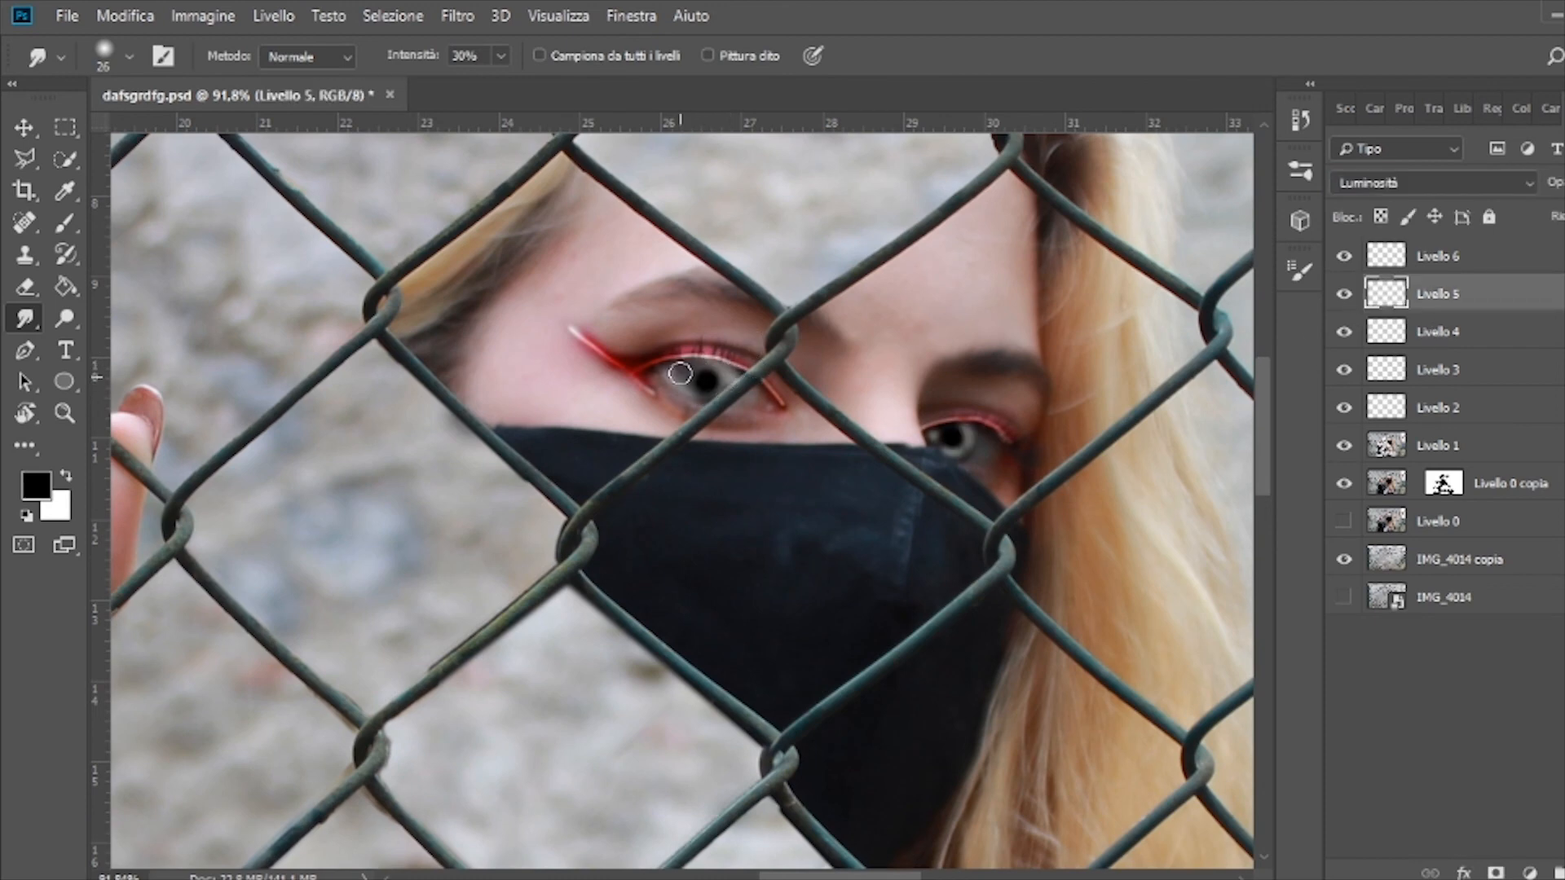
- Adjust the opacity of the pupil layer Livello 6 and hide Livello 5
{"action": "key", "text": "ctrl+0"}
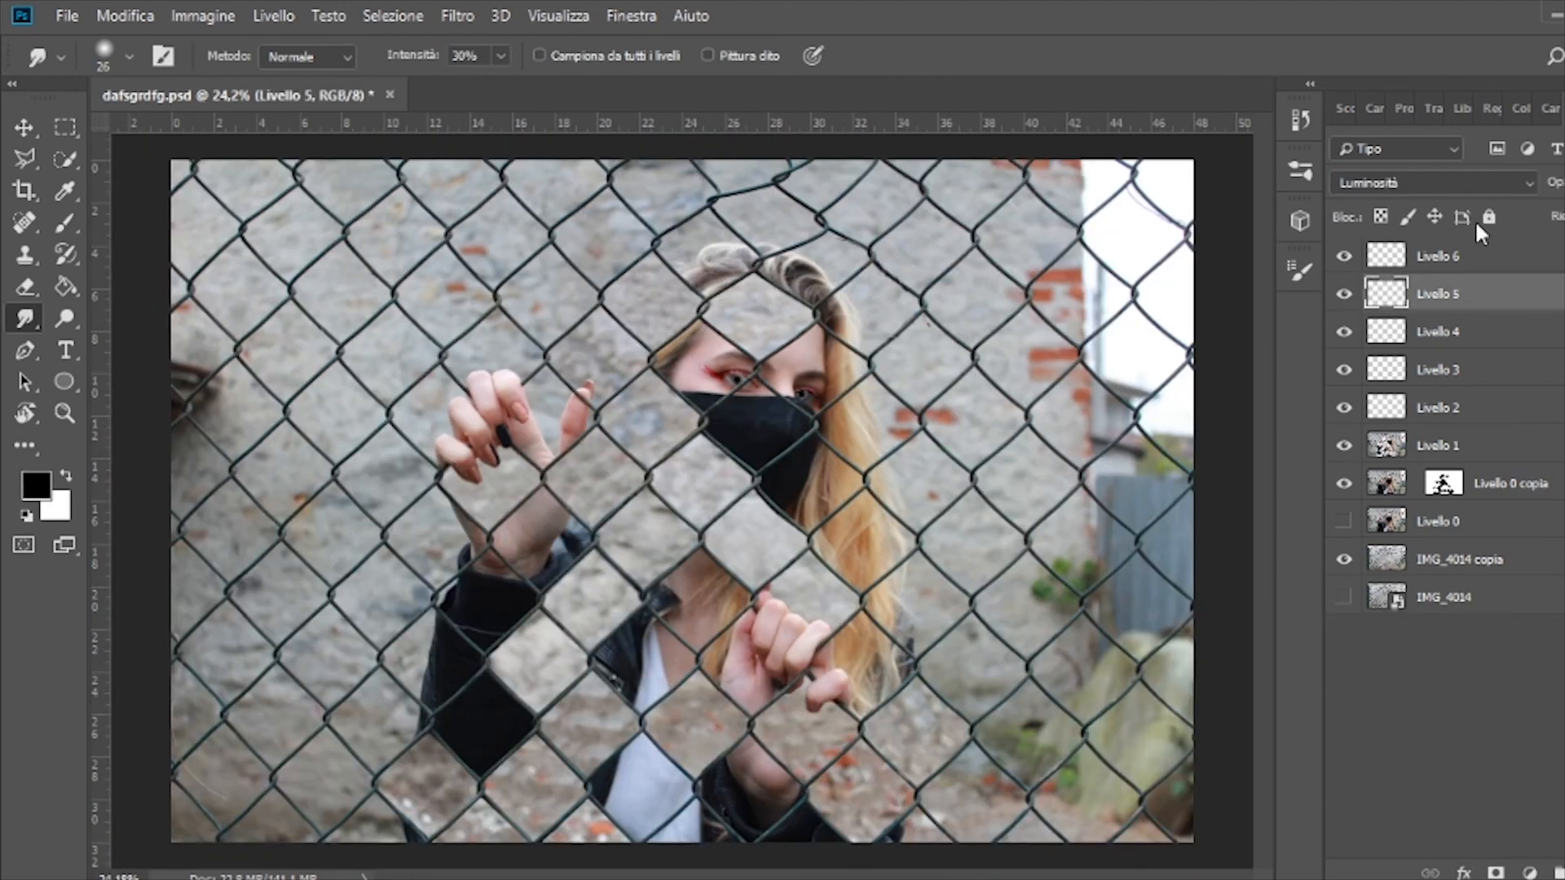
{"action": "left_click", "coordinate": [1504, 259]}
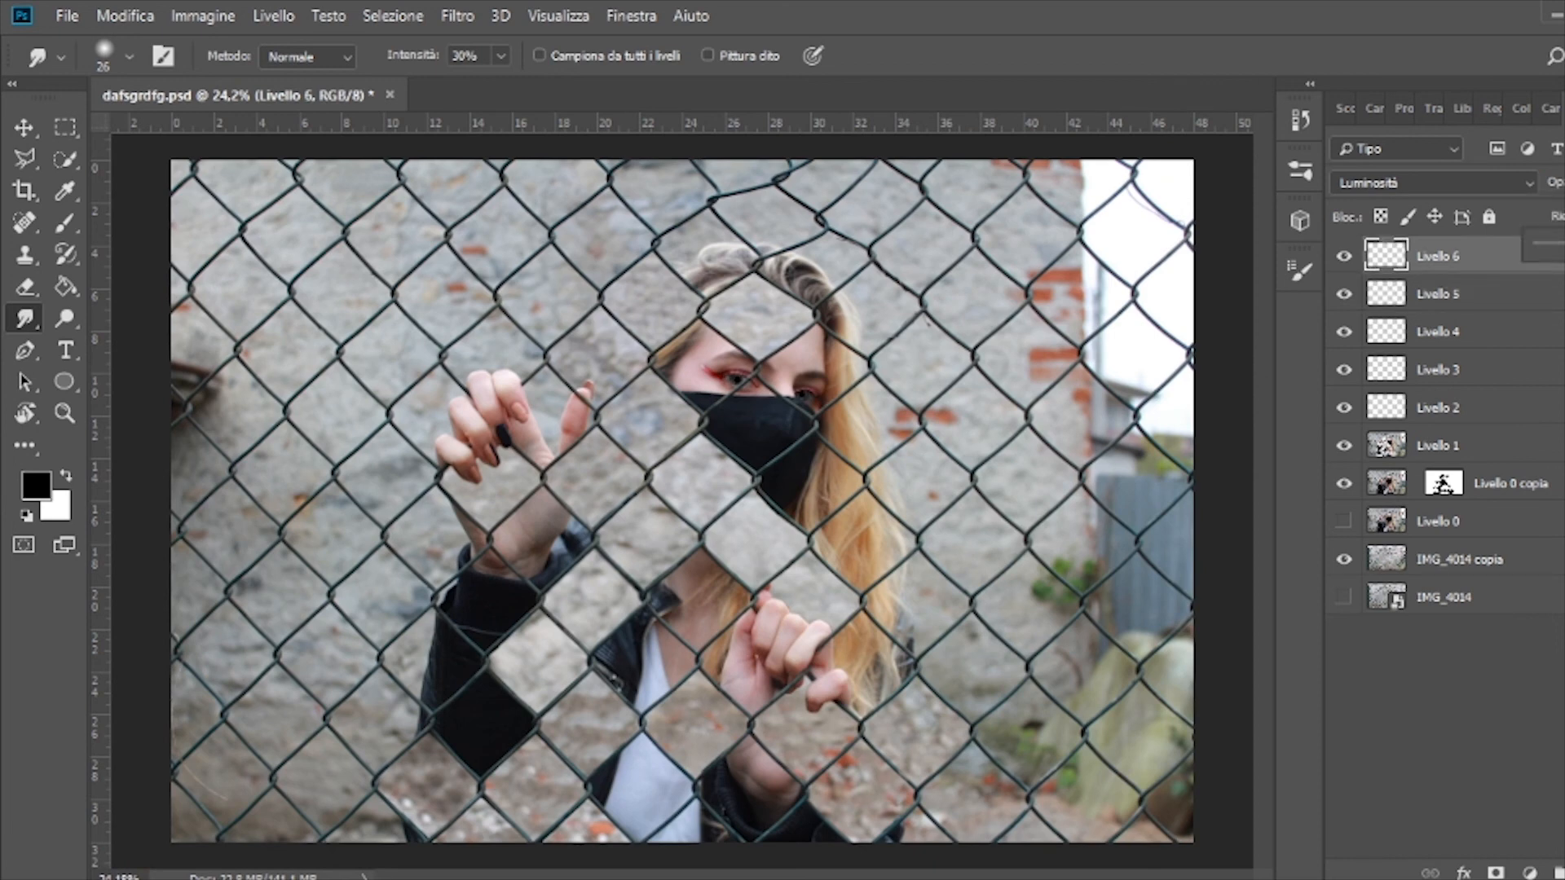
{"action": "left_click", "coordinate": [1343, 298]}
- Paint small white catchlights in the eyes on a new layer above Livello 6 with a size 7 brush
{"action": "scroll", "coordinate": [734, 377], "scroll_direction": "up", "scroll_amount": 8}
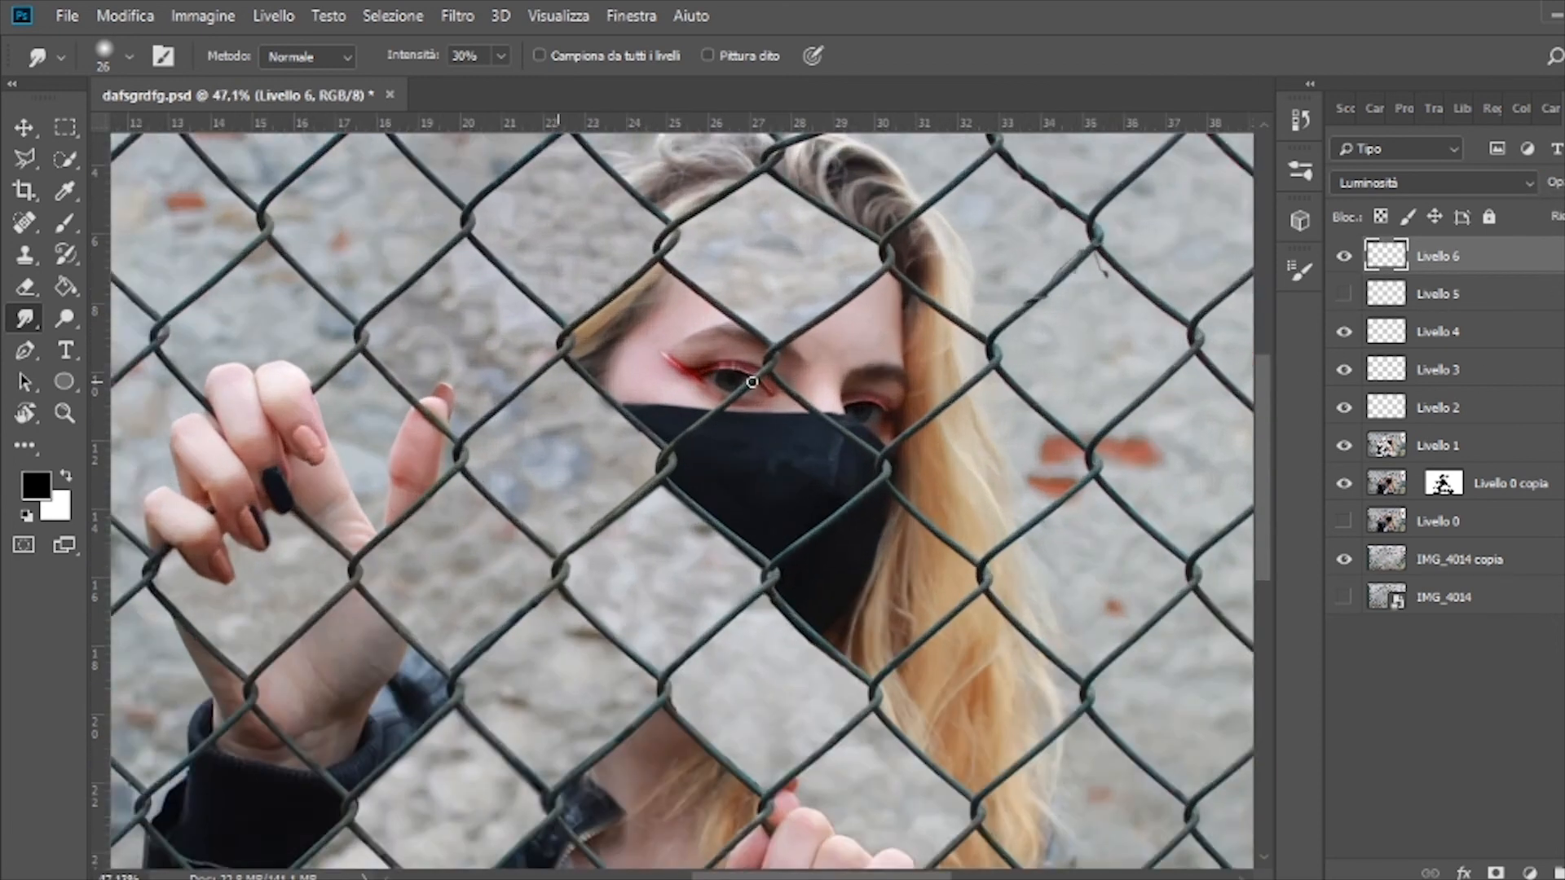
{"action": "key", "text": "ctrl+shift+alt+n"}
{"action": "key", "text": "b"}
{"action": "key", "text": "bracketleft"}
{"action": "key", "text": "bracketleft"}
{"action": "key", "text": "bracketleft"}
{"action": "key", "text": "bracketleft"}
{"action": "key", "text": "bracketleft"}
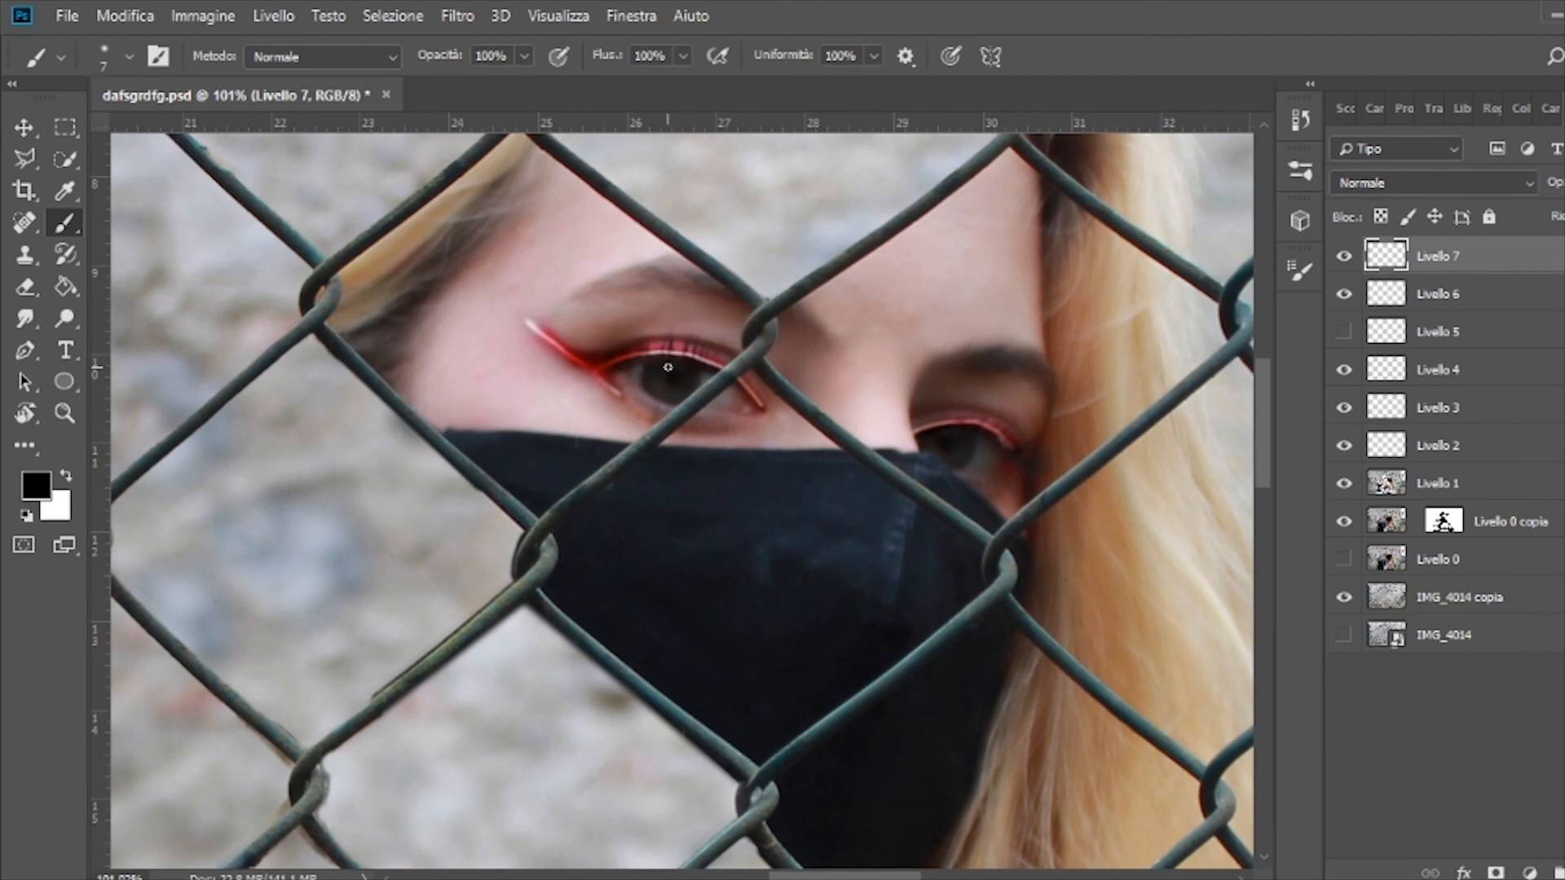
{"action": "key", "text": "x"}
{"action": "scroll", "coordinate": [955, 434], "scroll_direction": "down", "scroll_amount": 6}
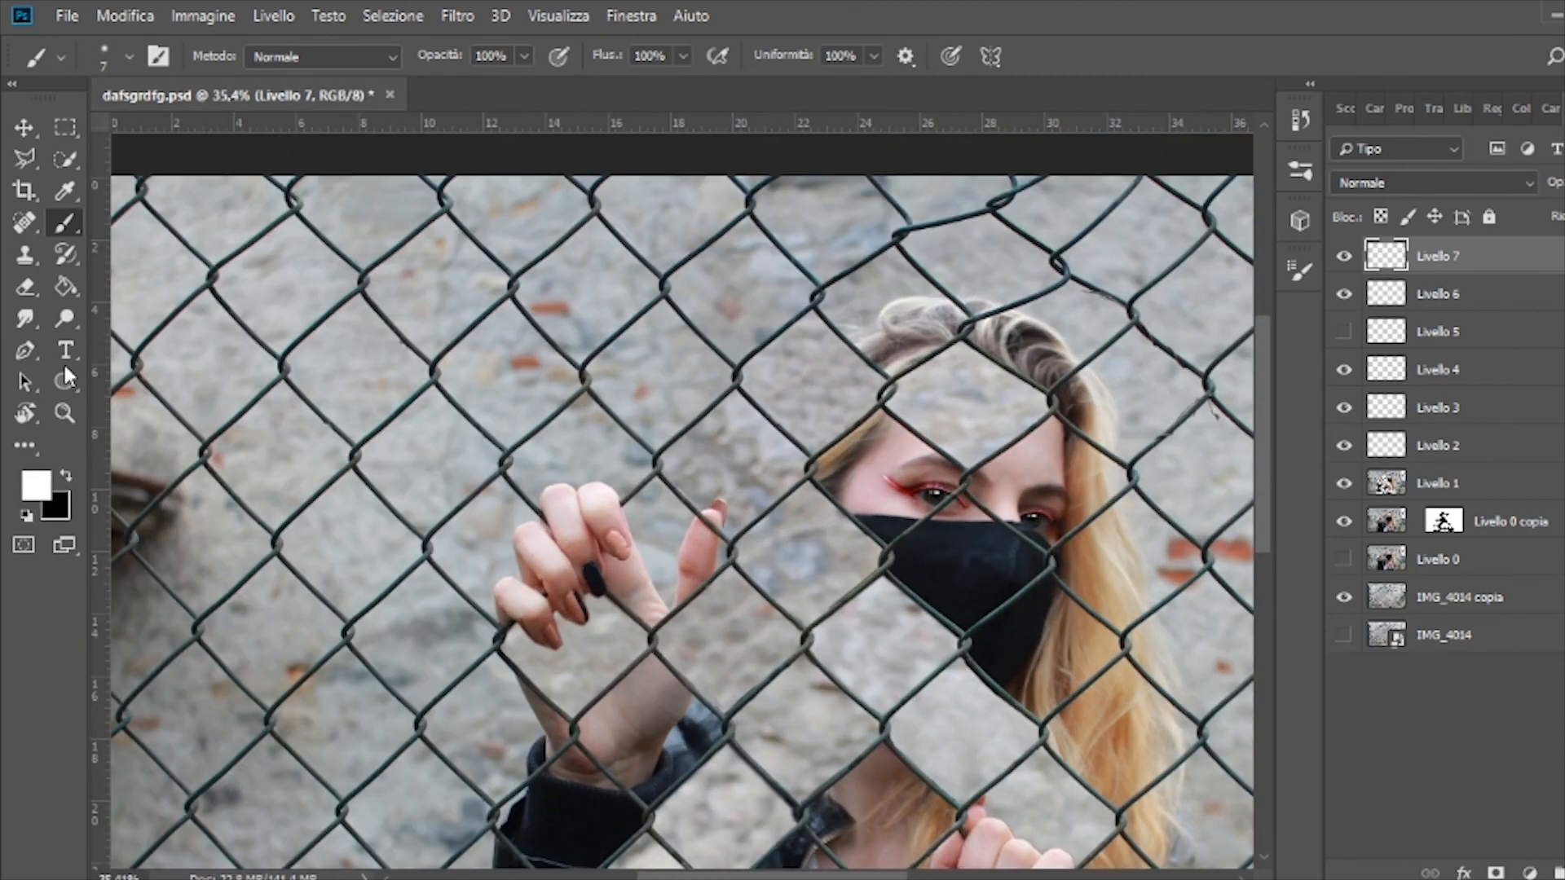
{"action": "scroll", "coordinate": [1109, 457], "scroll_direction": "down", "scroll_amount": 3}
{"action": "key", "text": "v"}
{"action": "left_click", "coordinate": [1116, 533]}
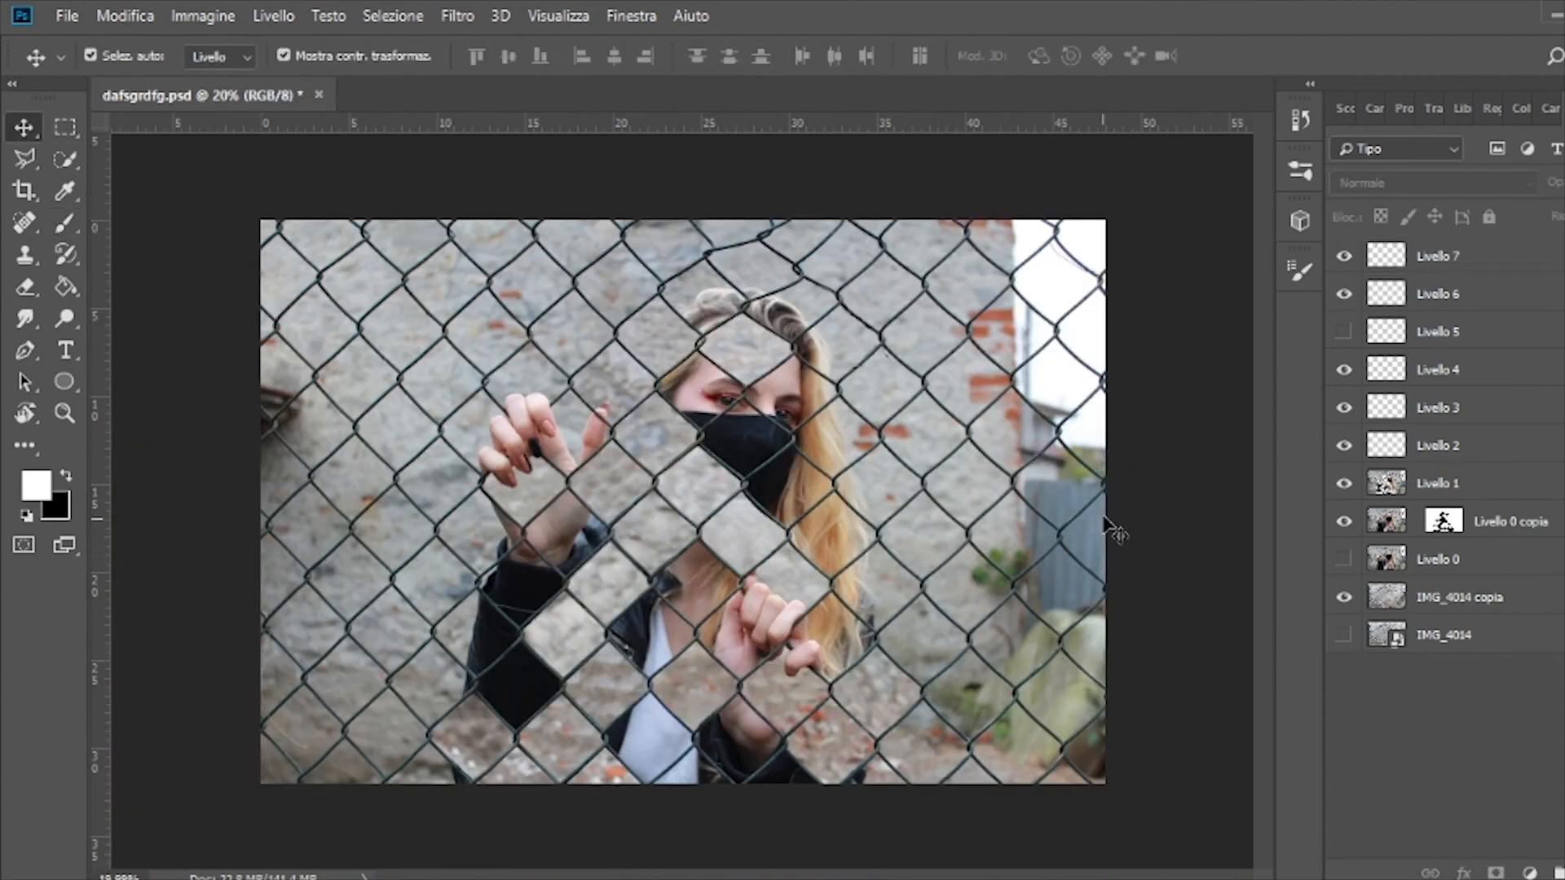